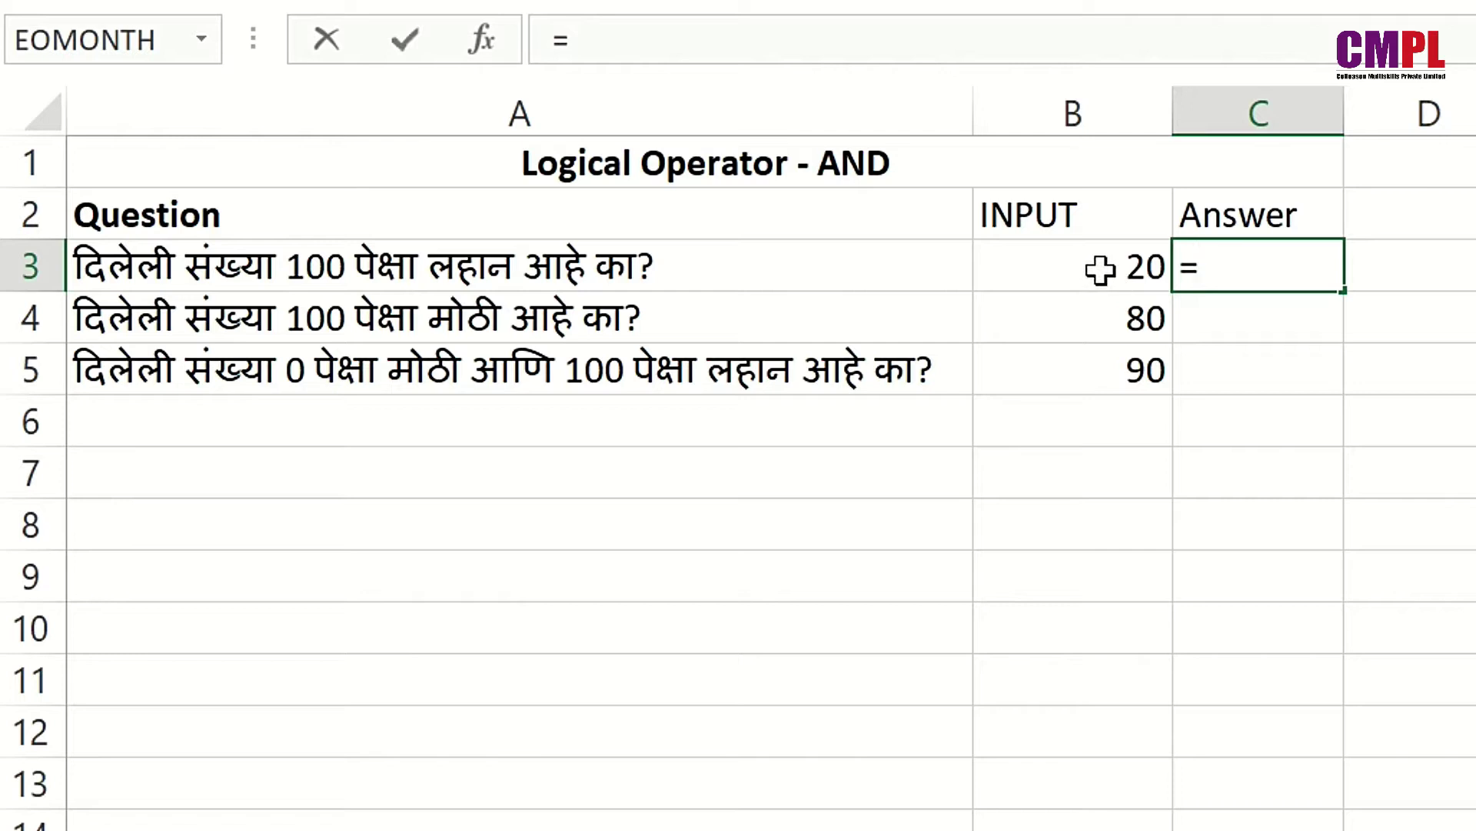
Complete the answer formula in cell C3 as =B3<100.
click(1108, 278)
text(<10 0)
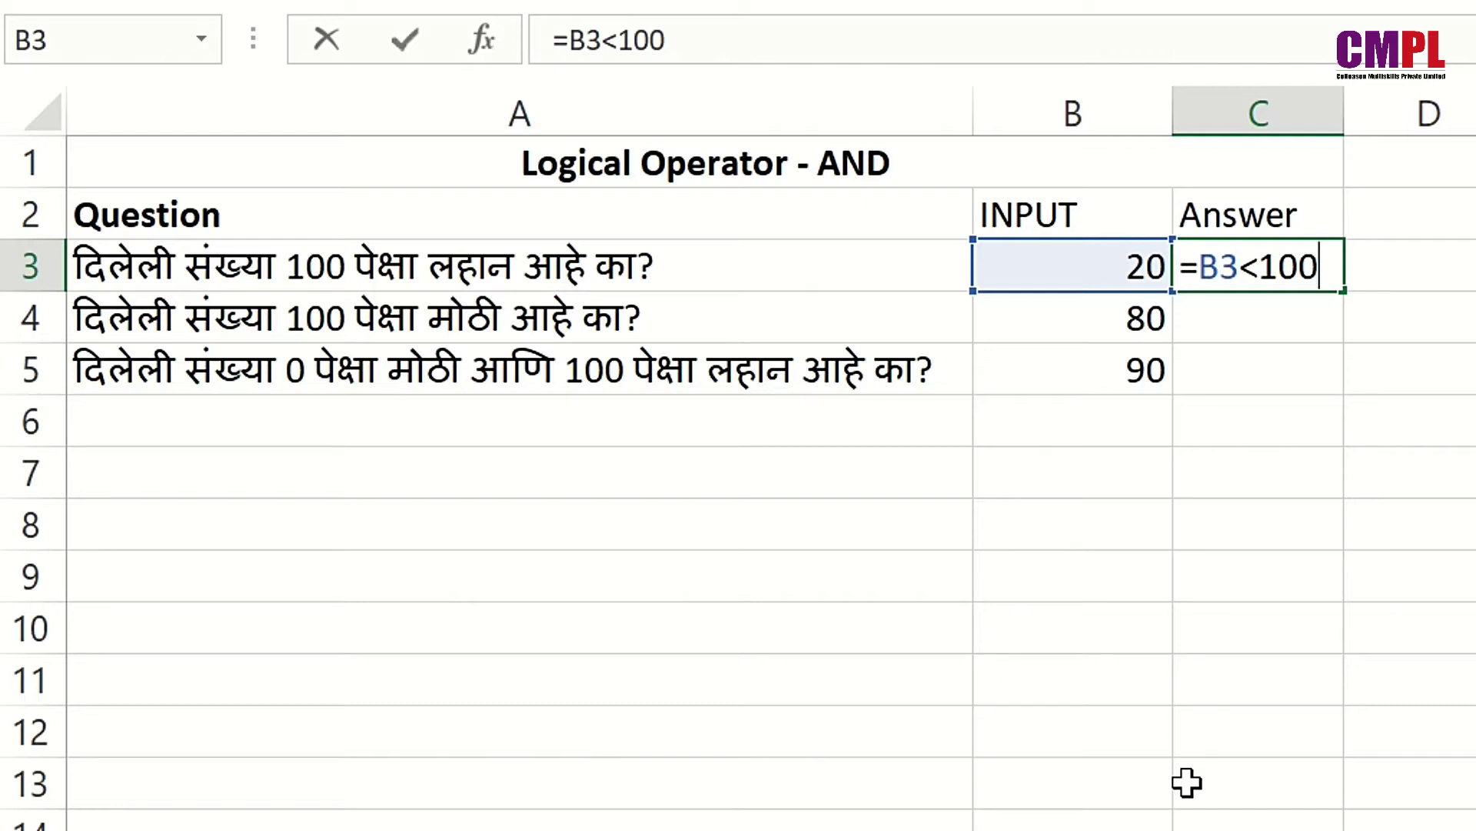
key(Return)
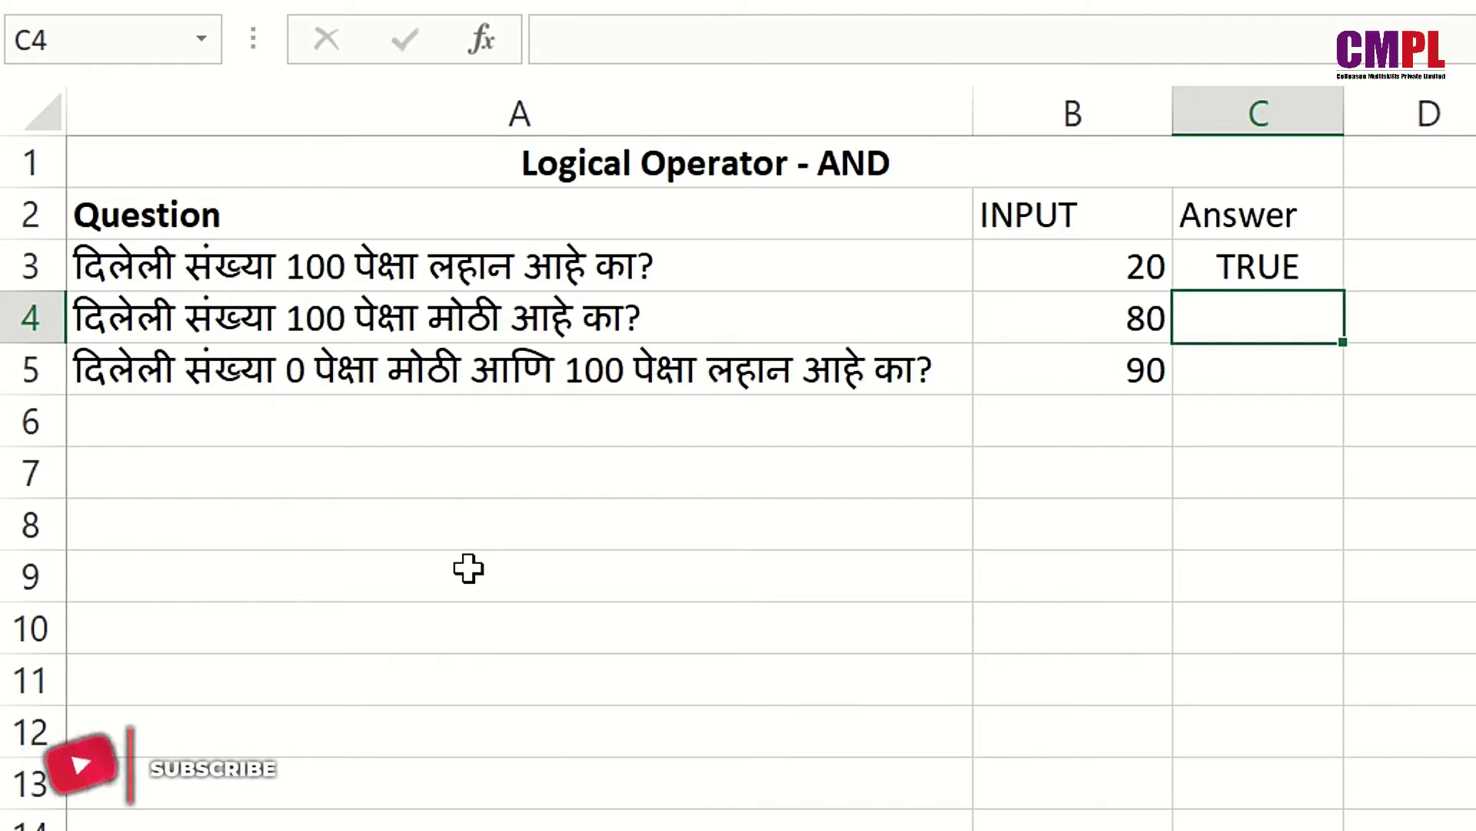
Enter the formula =B4>100 in cell C4 to test whether the input exceeds 100.
click(1065, 326)
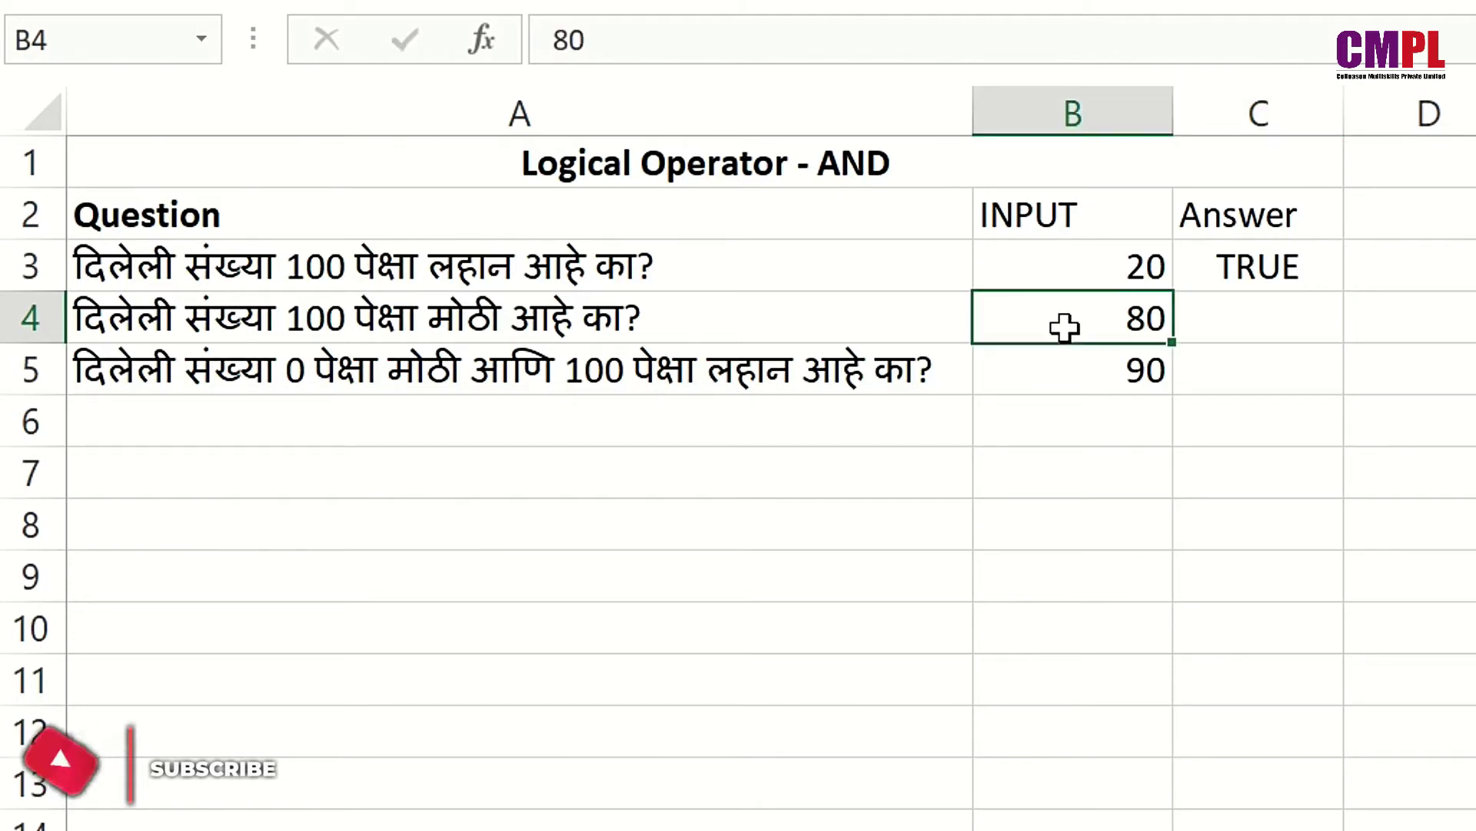
key(Right)
text(=)
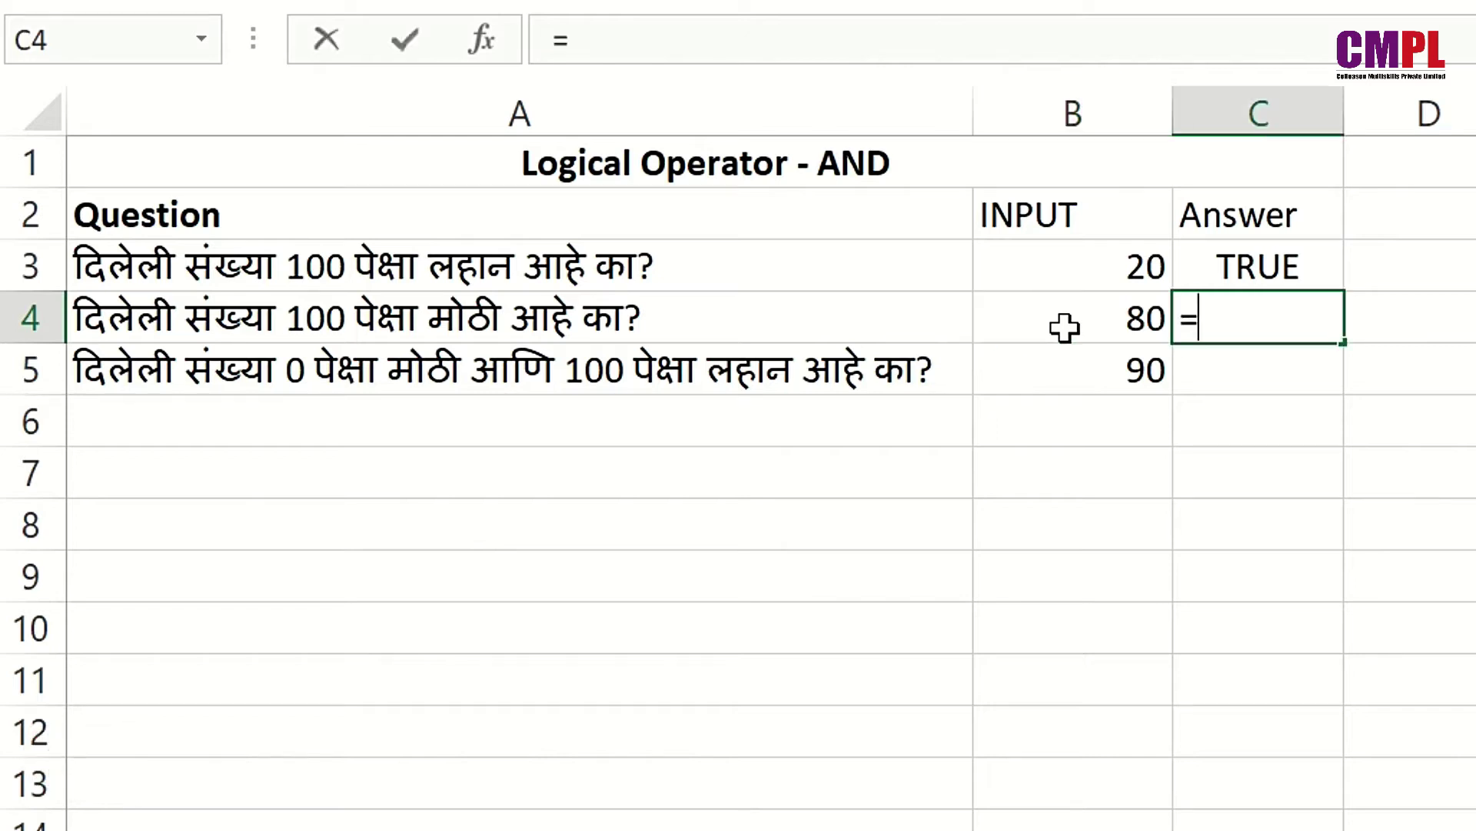
click(1066, 326)
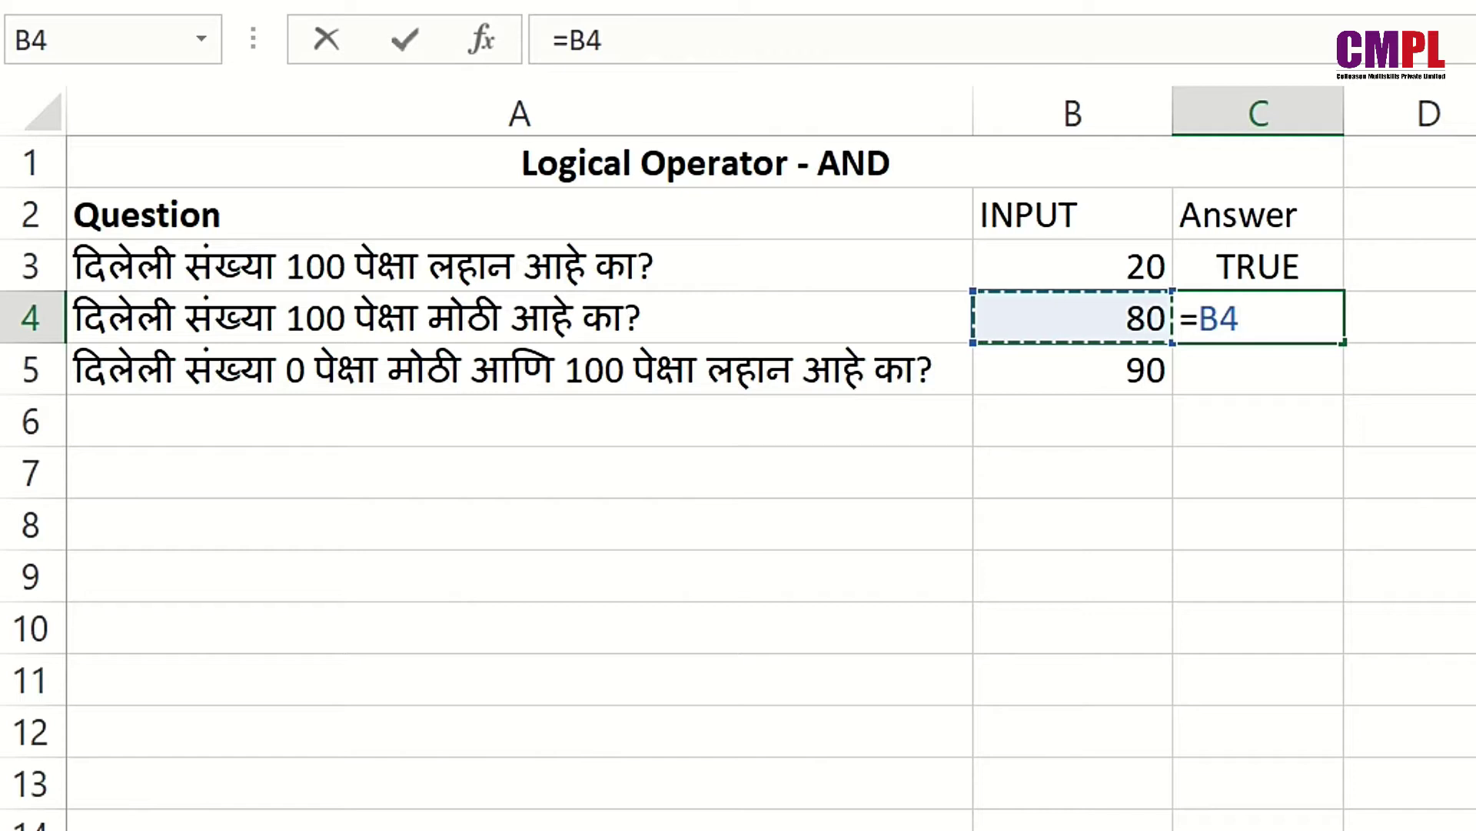
text(>100)
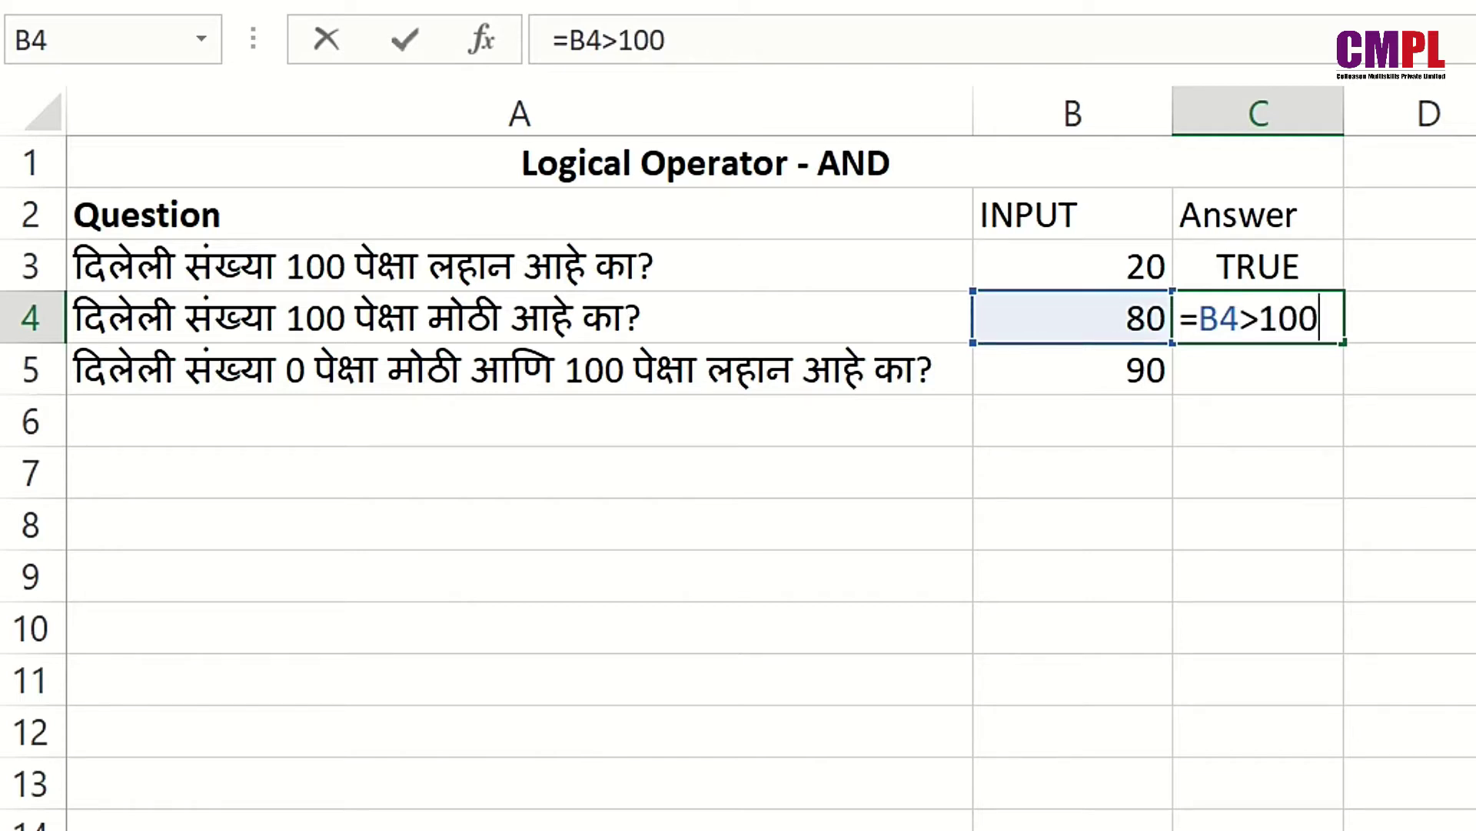
key(Return)
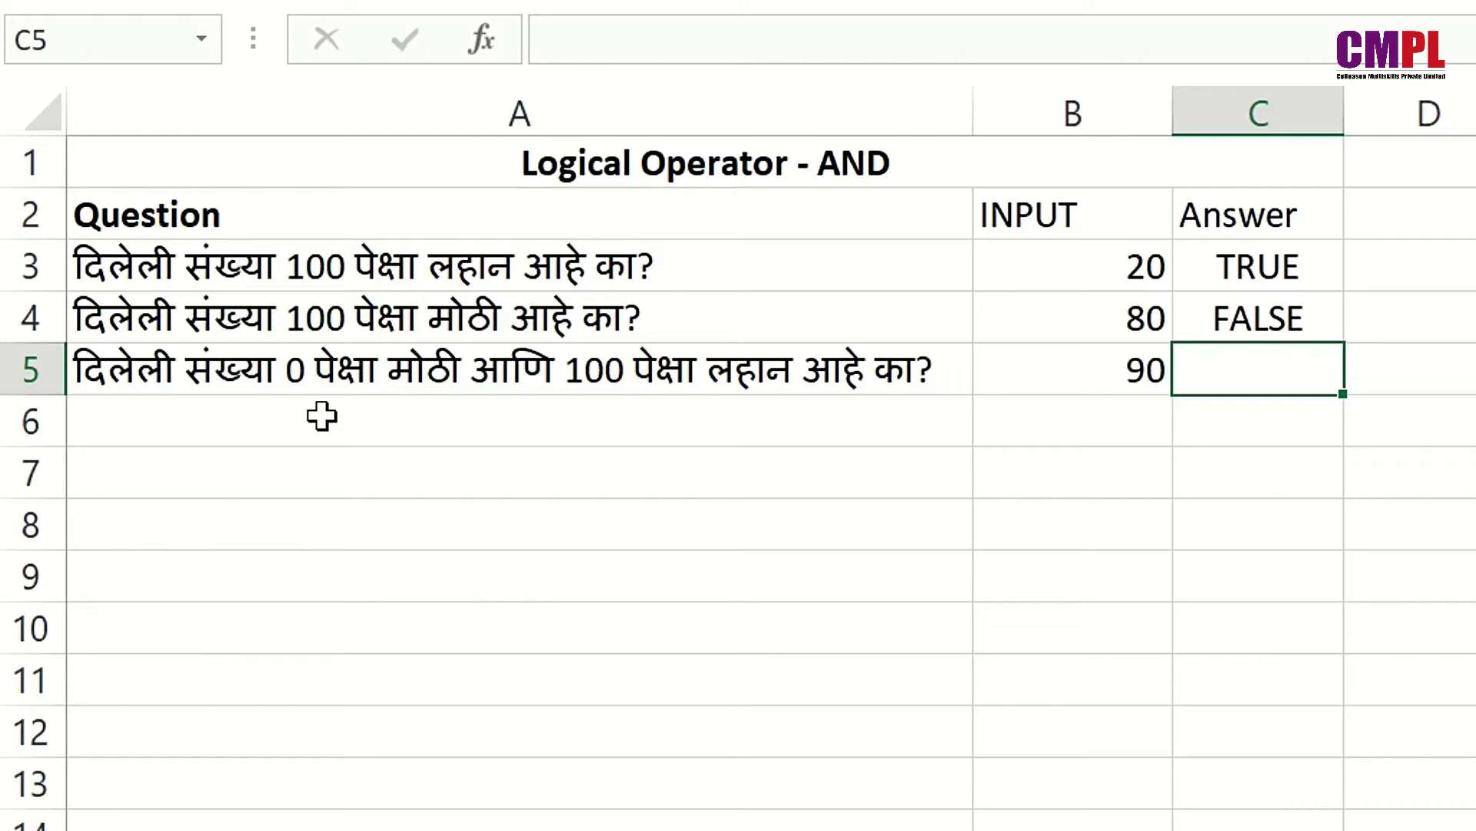
Enter the formula =B5<0 in cell C5.
text(=)
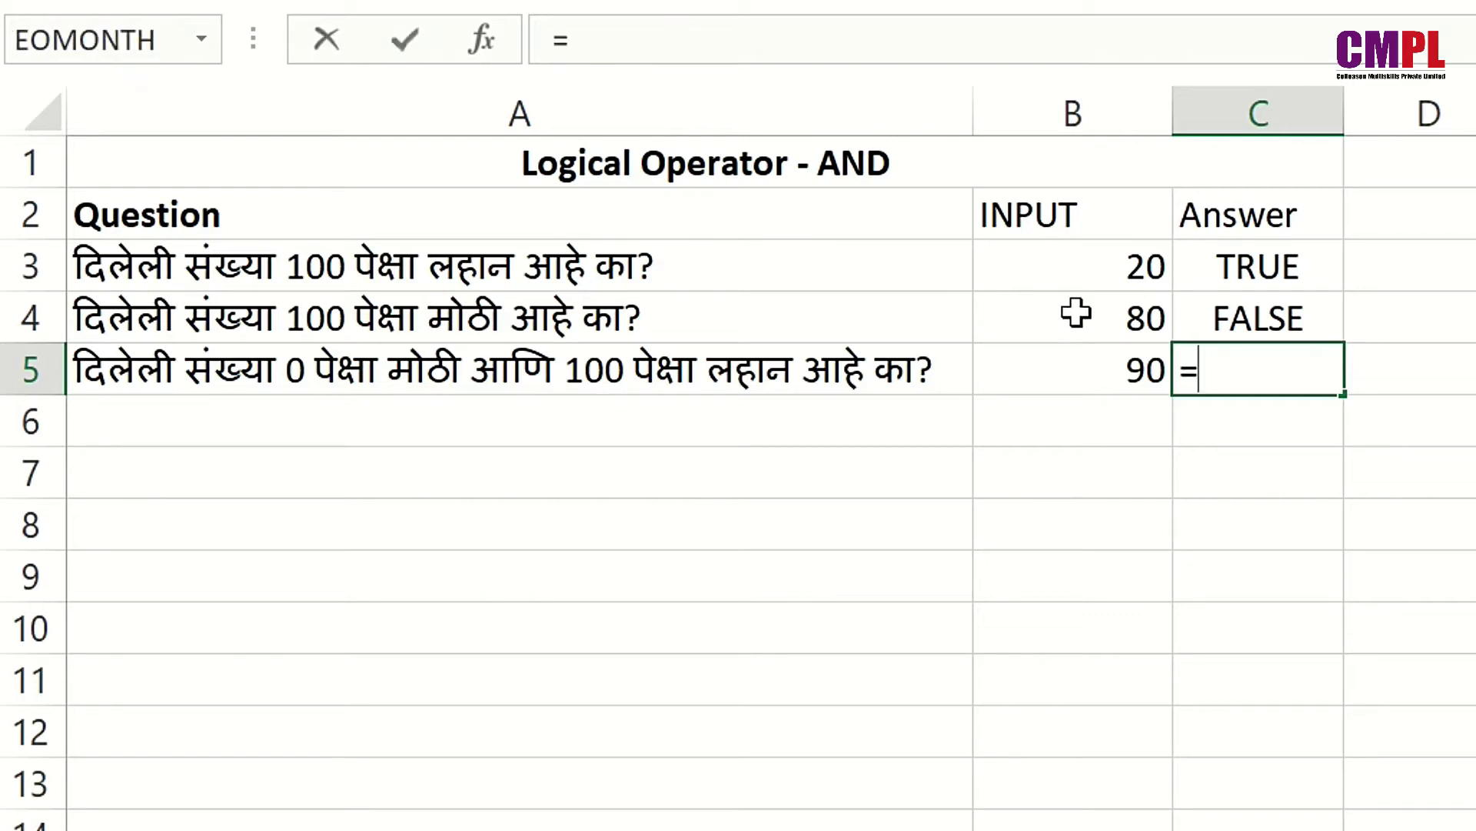
click(1071, 355)
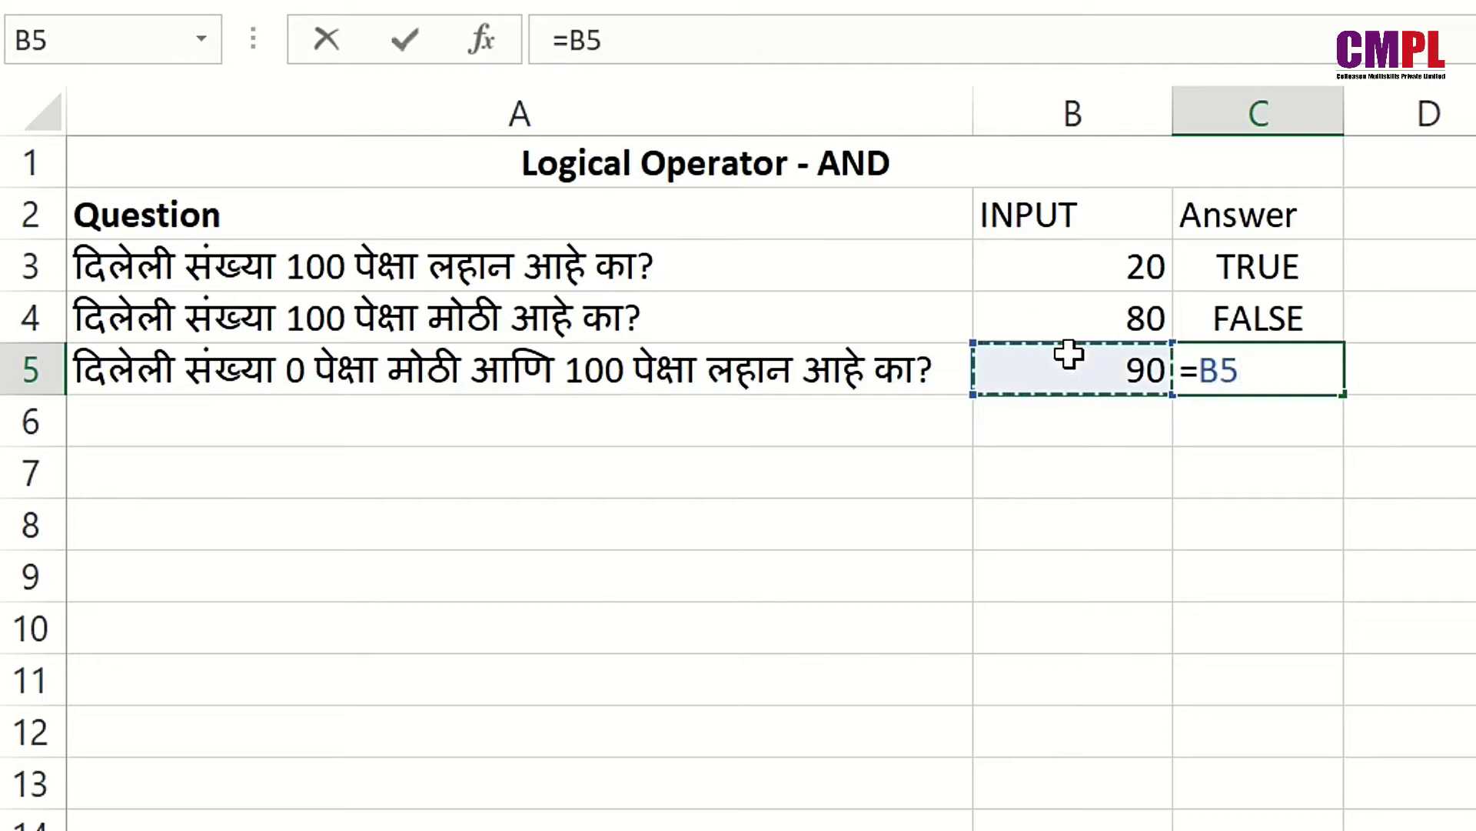
text(<0)
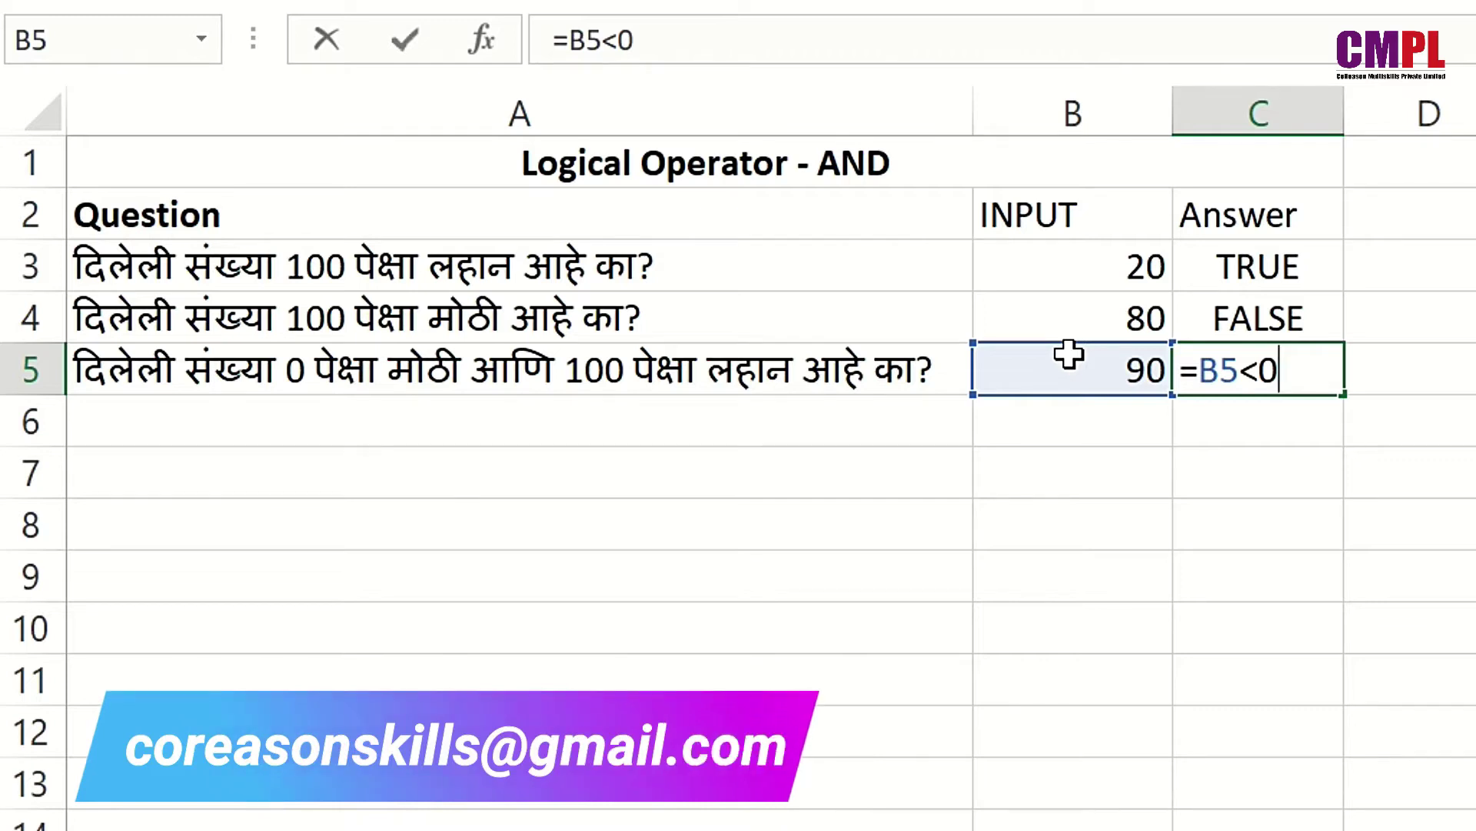
key(Return)
Correct the comparison in cell C5 so that the formula reads =B5>0.
key(Up)
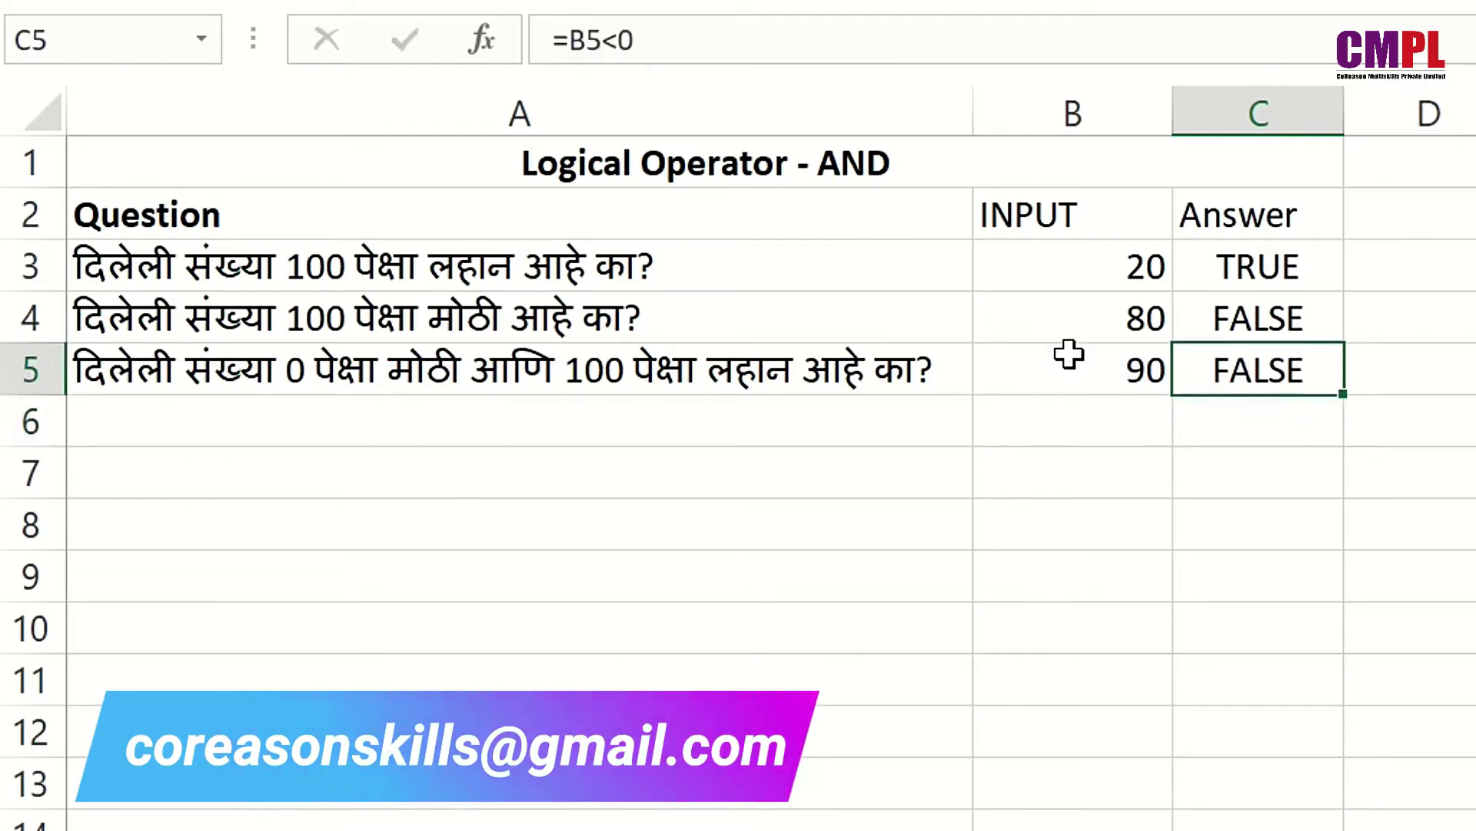
key(F2)
key(BackSpace)
key(BackSpace)
text(>0)
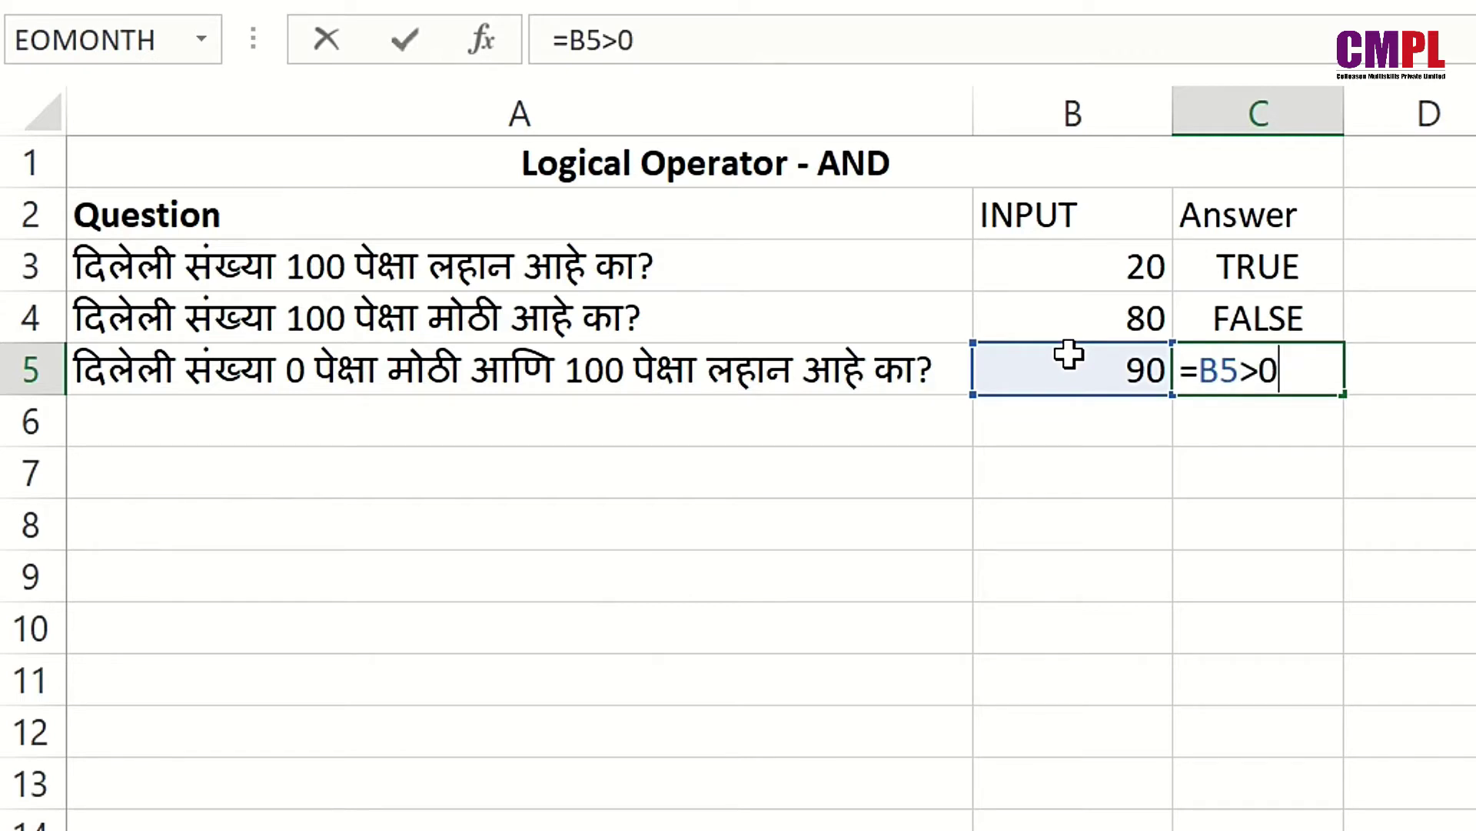
key(Return)
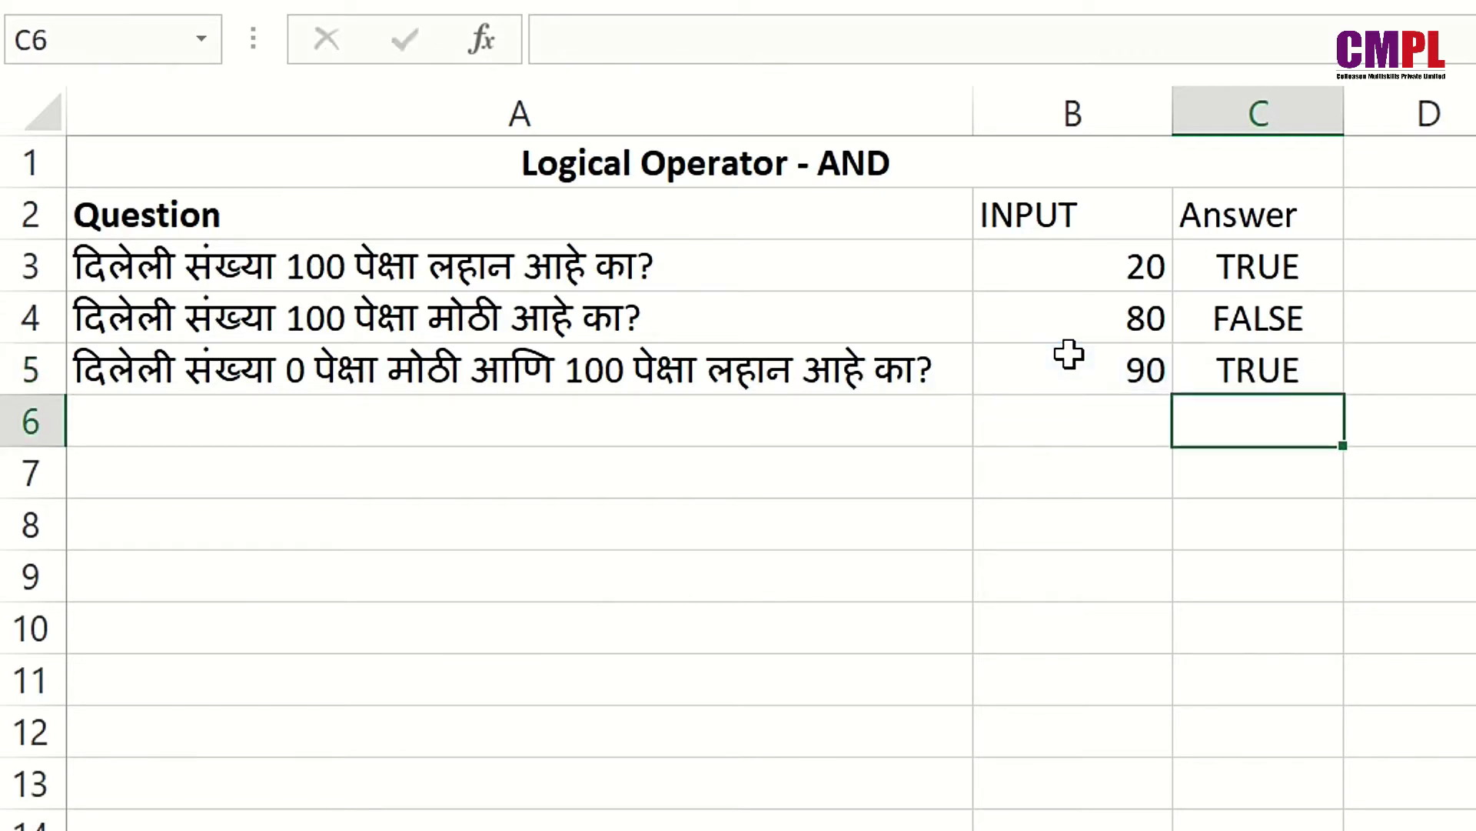
Enter the second condition, =B5<100, in cell D5 beside the row 5 answer.
key(Up)
key(Right)
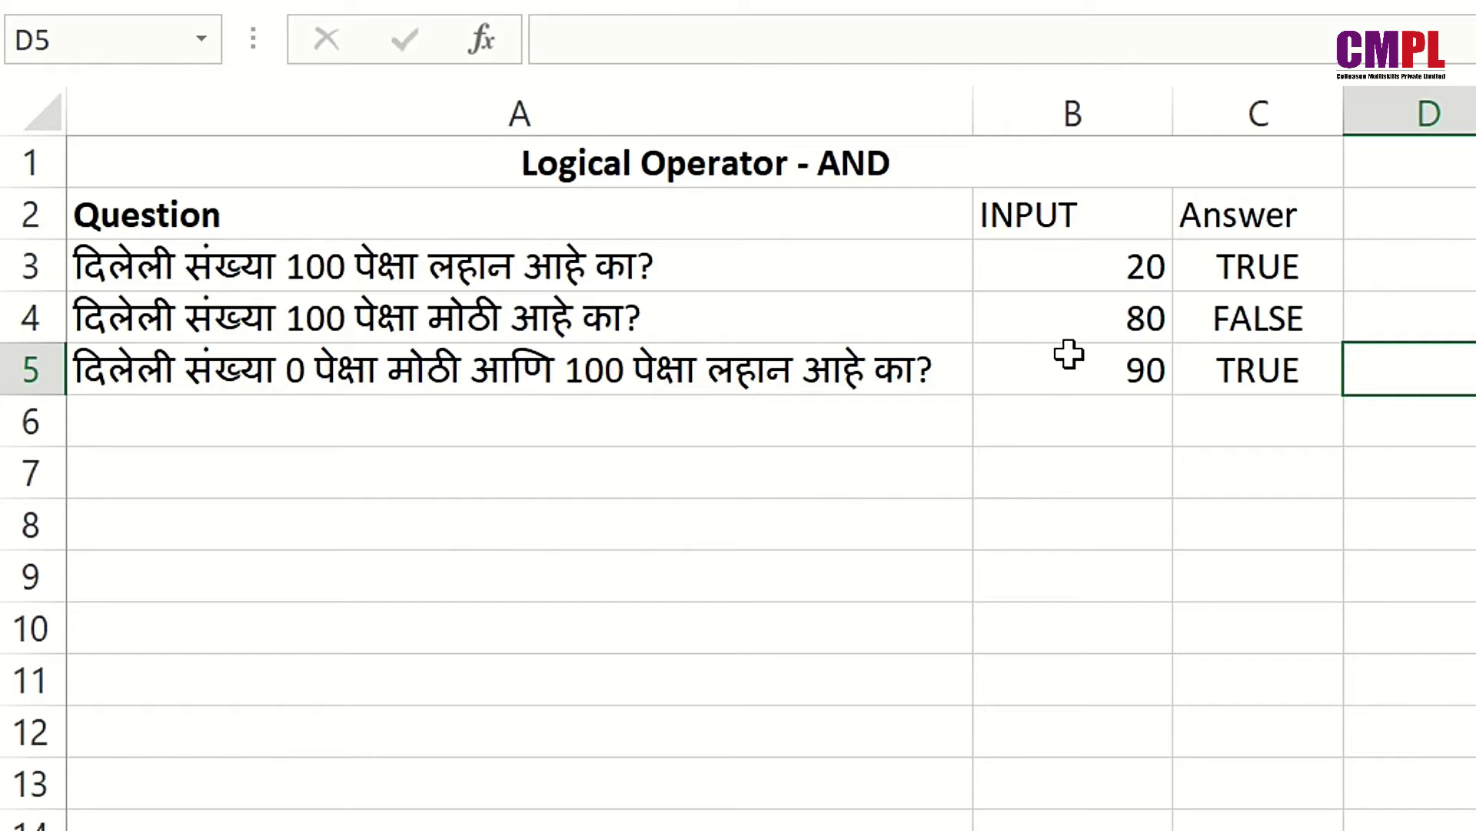
text(=)
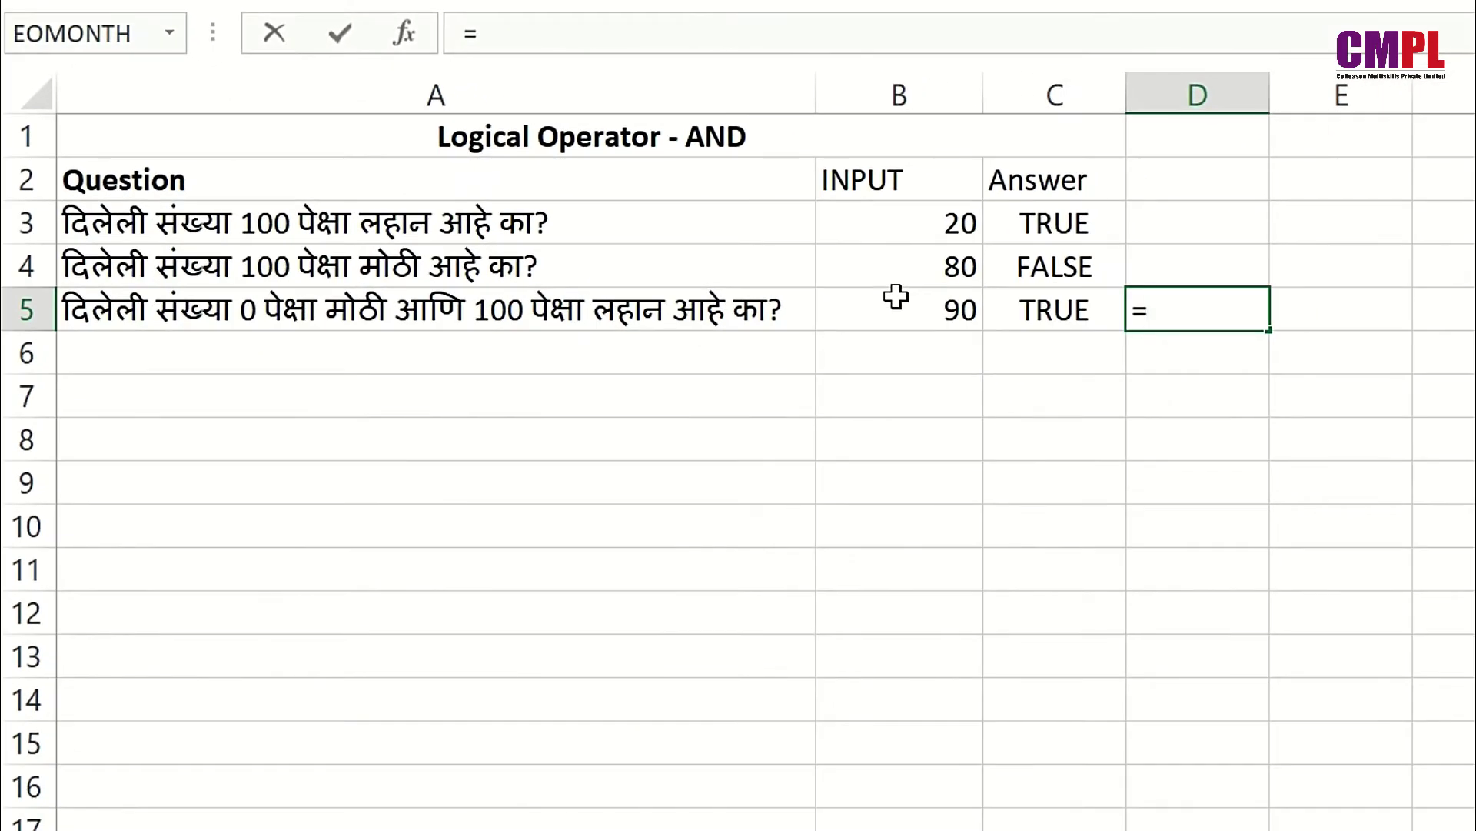
click(896, 297)
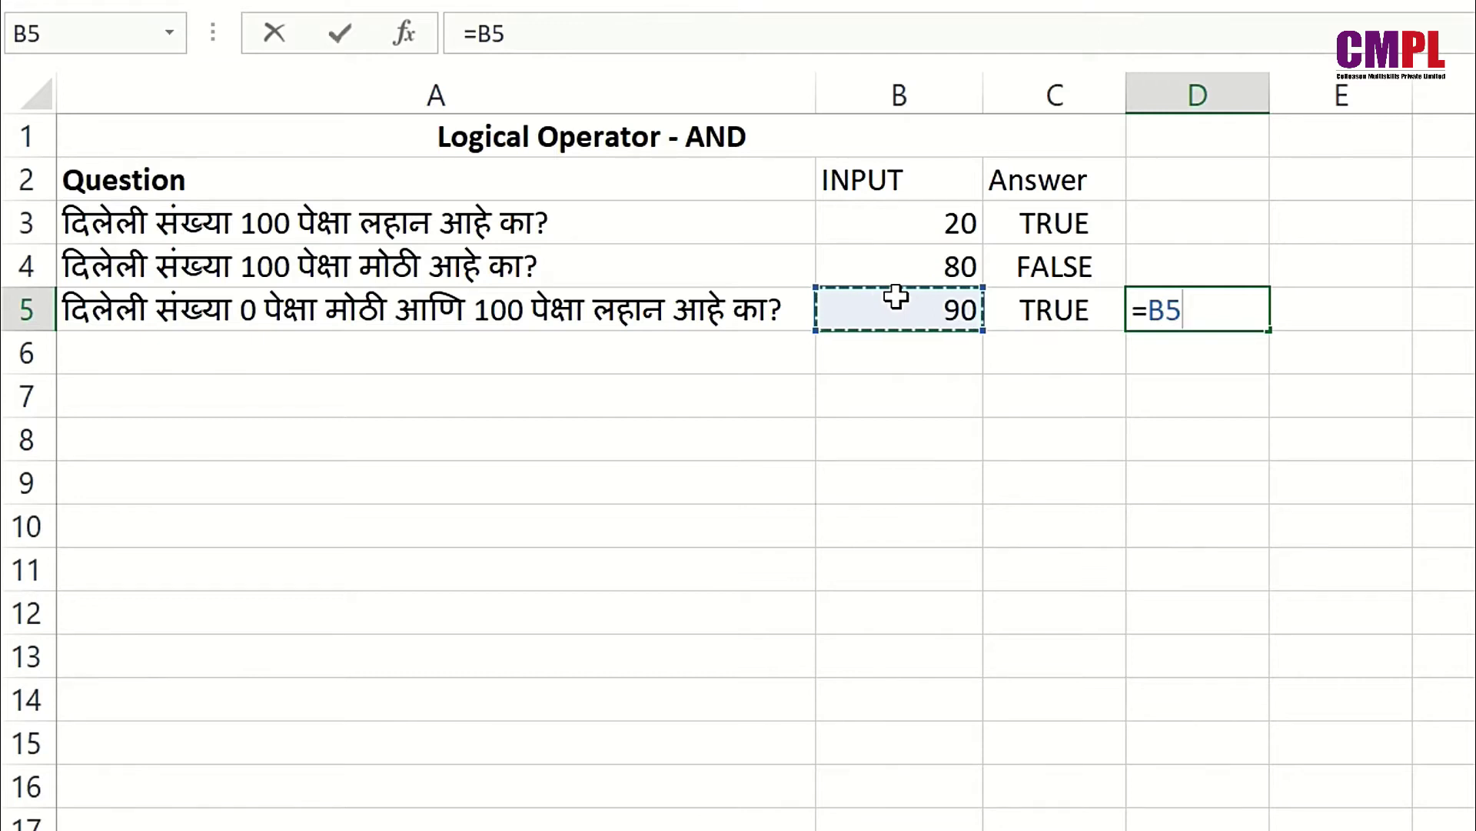
text(<100)
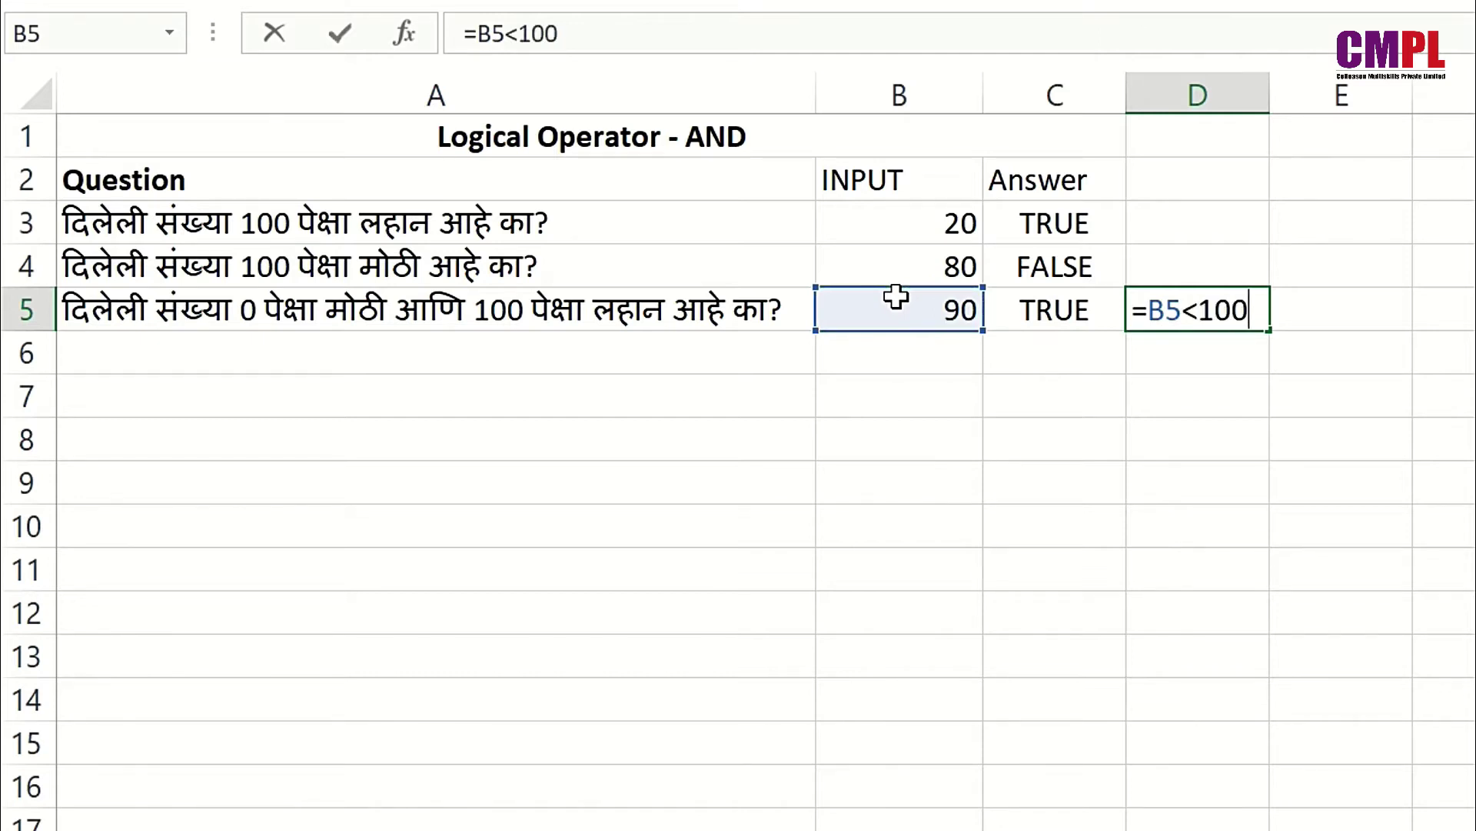
key(Return)
Examine the formulas and results in cells C5 and D5 to compare the two separate conditions.
key(Up)
key(Left)
key(Right)
key(Left)
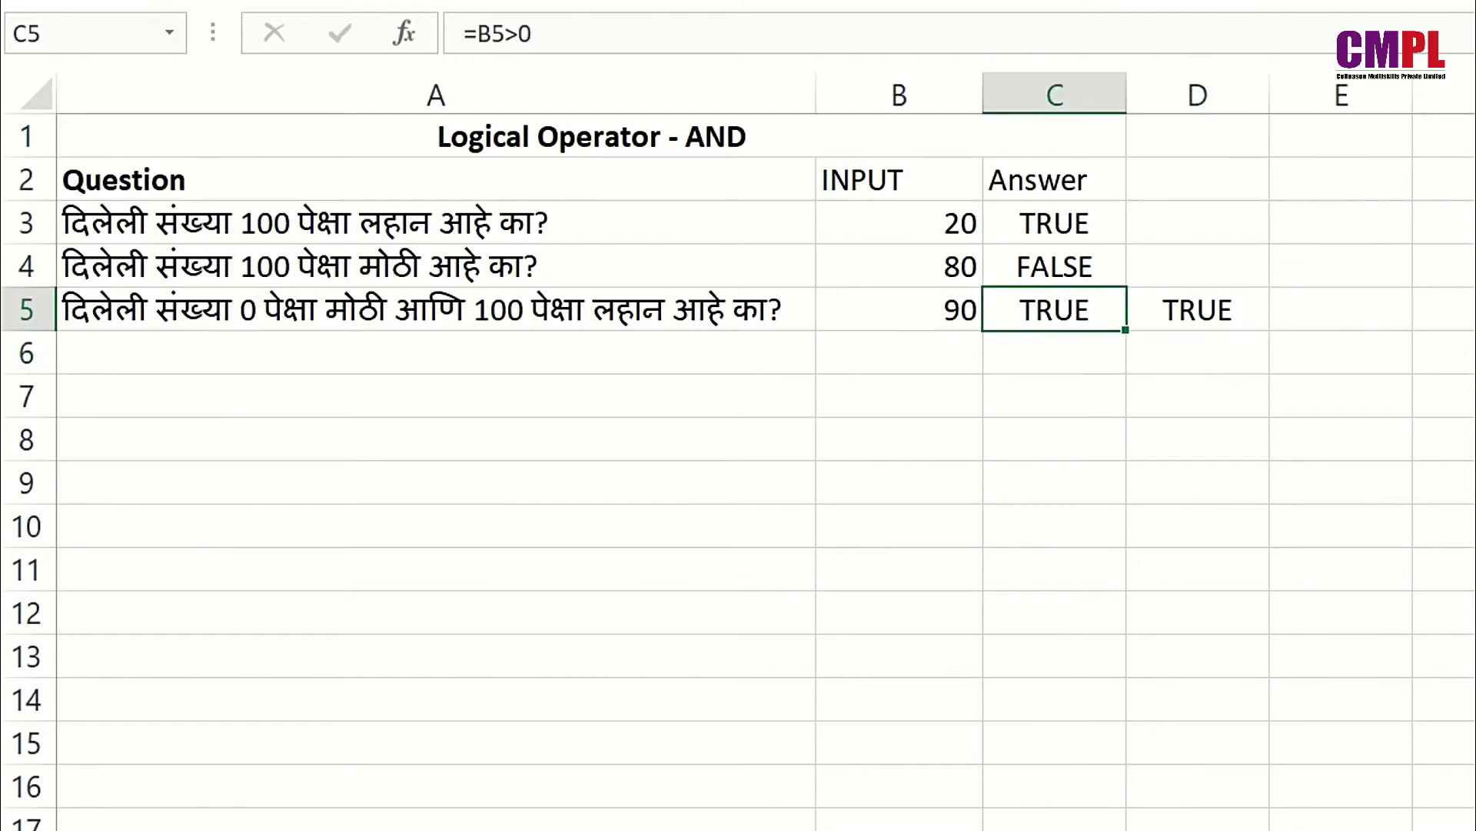
key(Right)
key(Left)
key(Right)
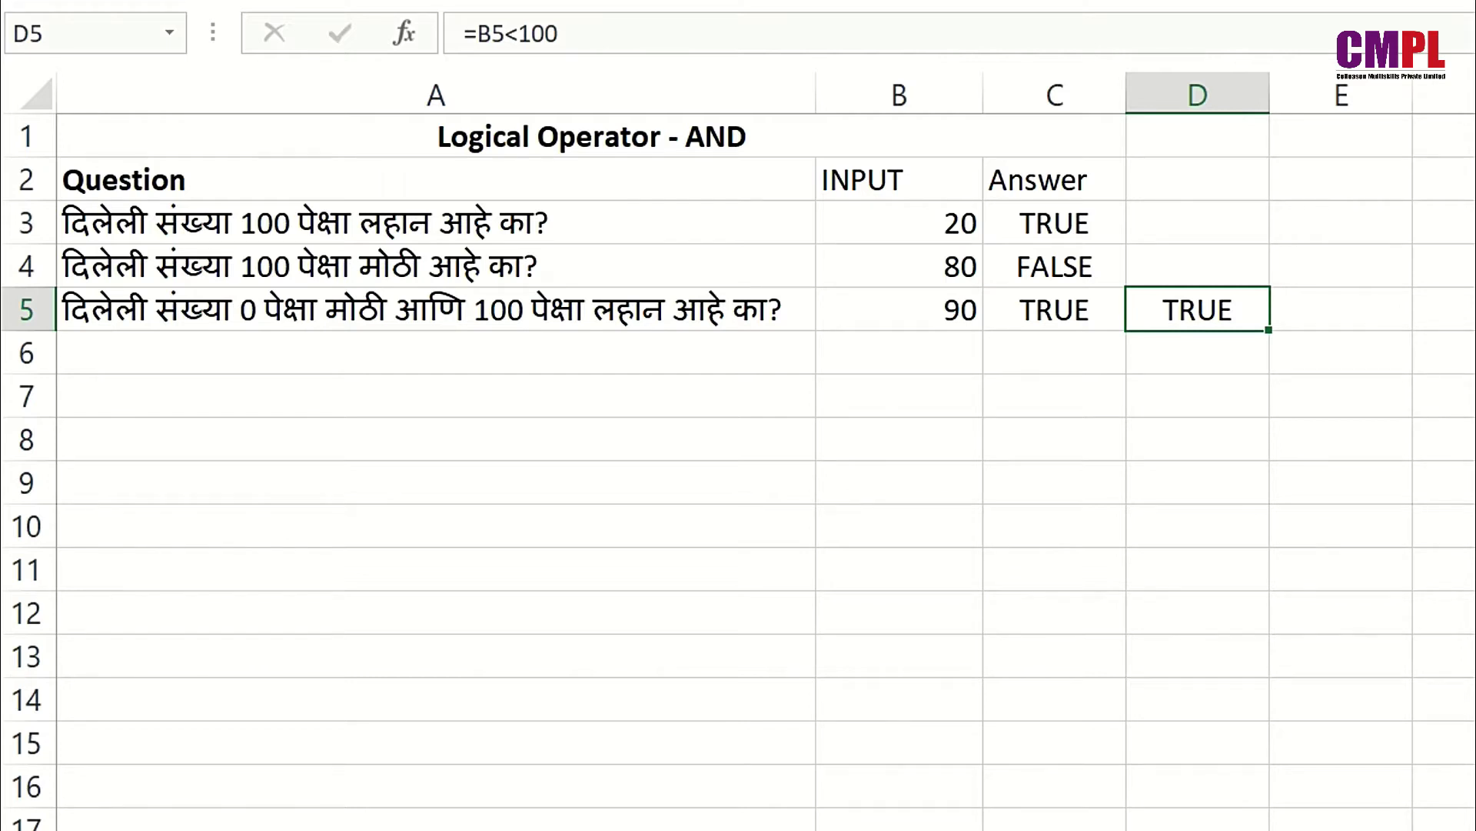
key(Left)
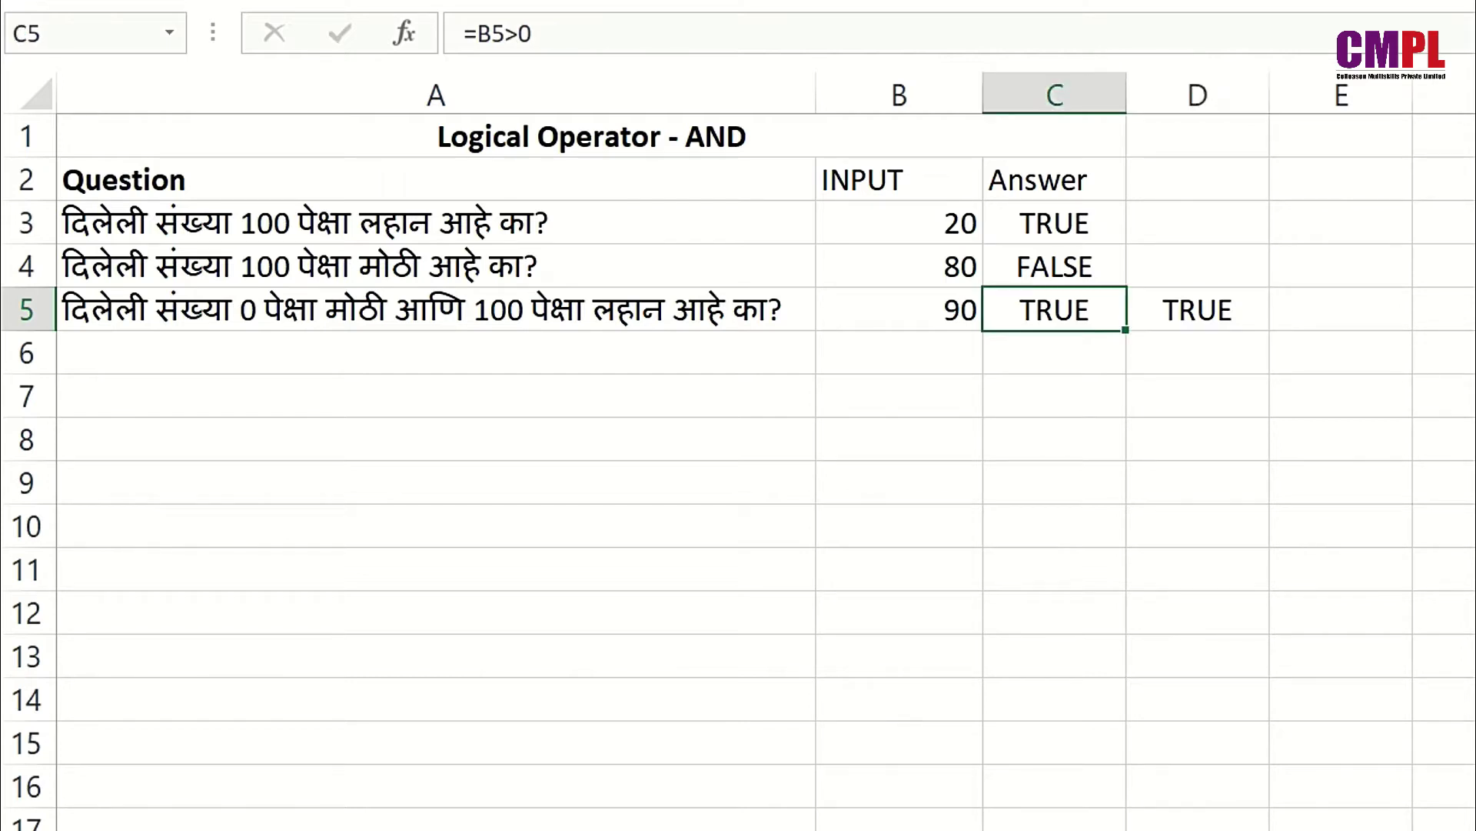
key(F2)
key(Left)
key(Left)
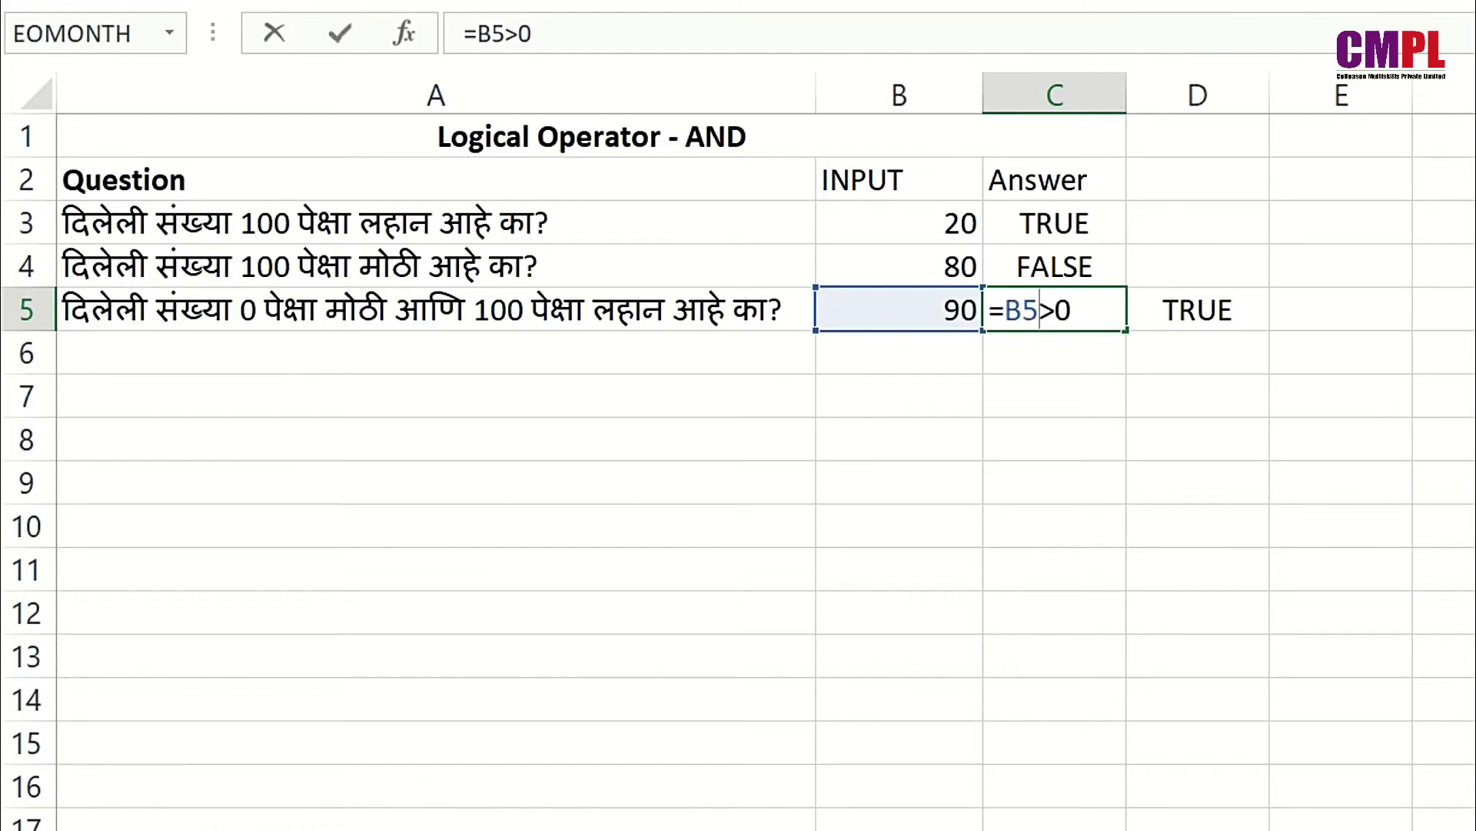
key(Return)
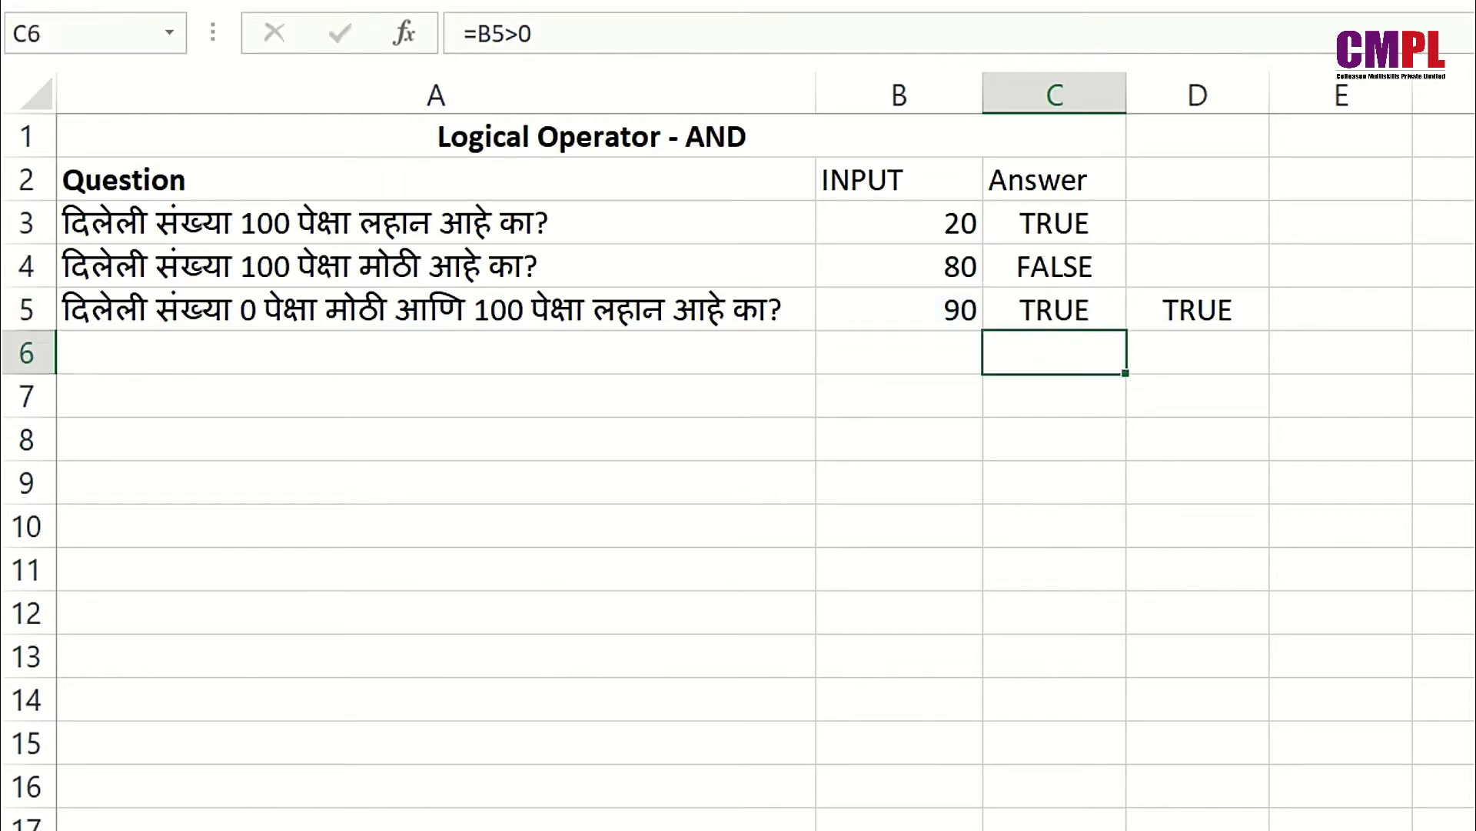
key(Up)
key(Right)
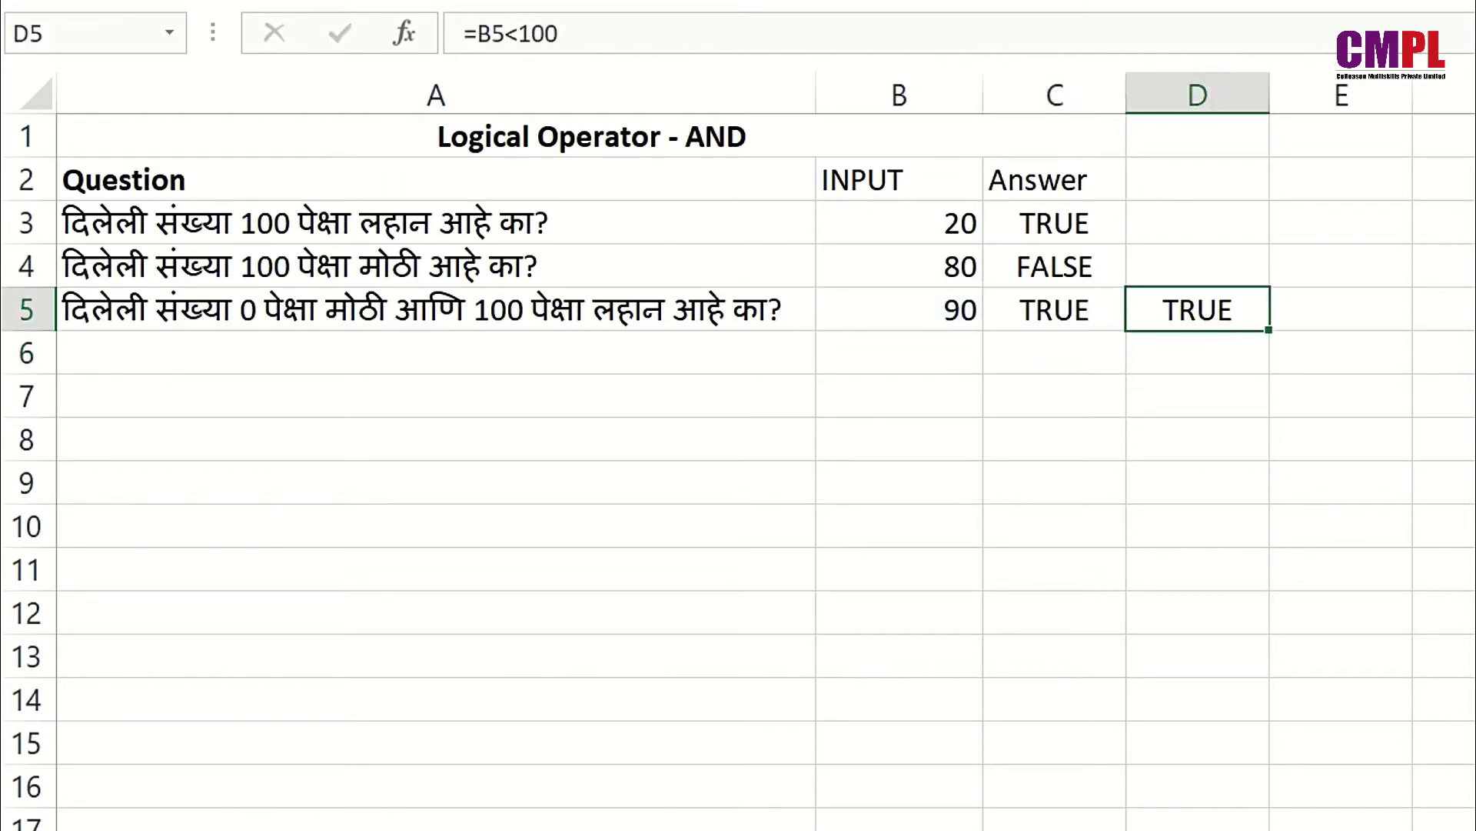
key(F2)
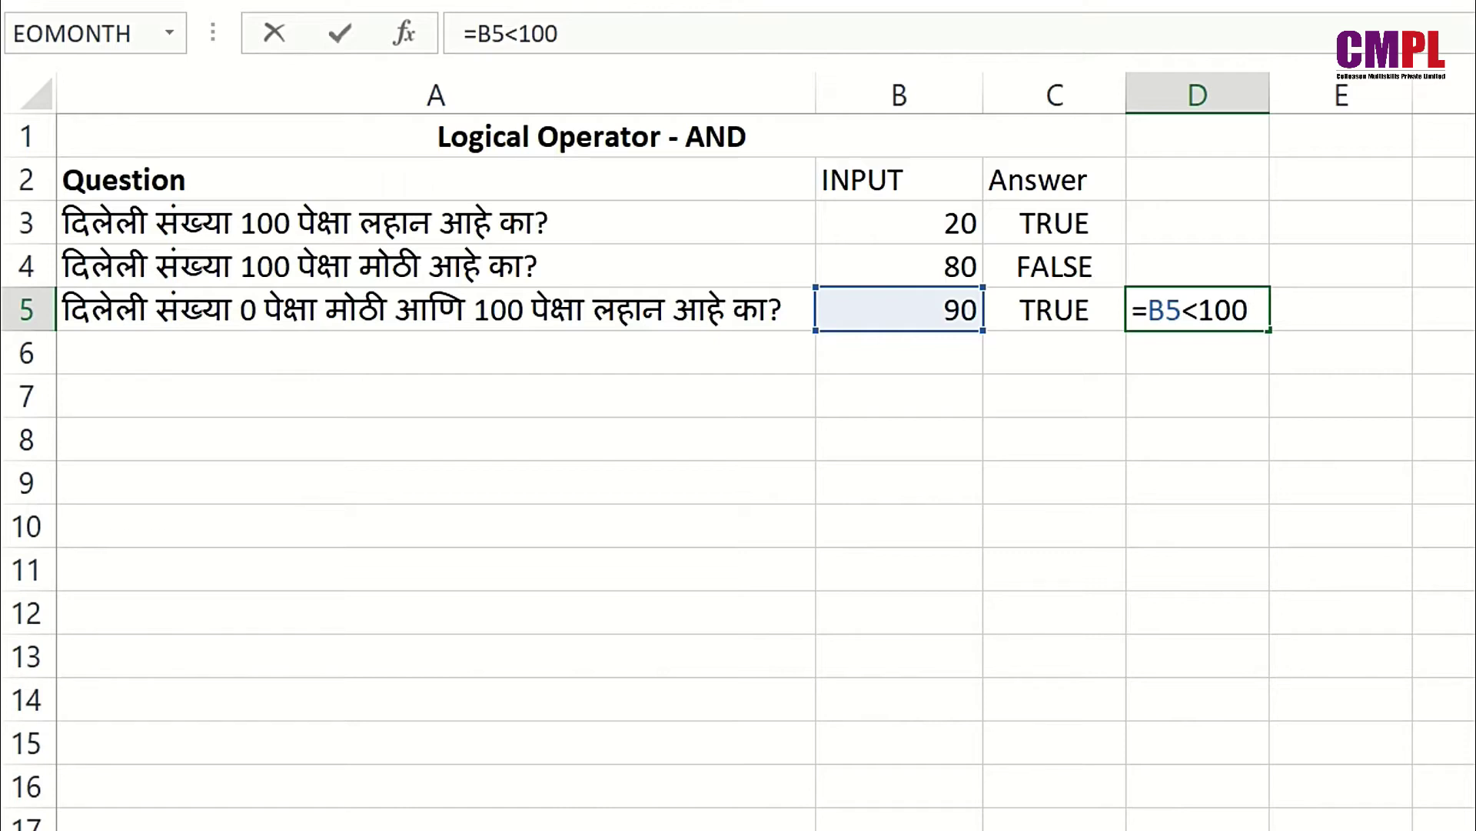
key(Return)
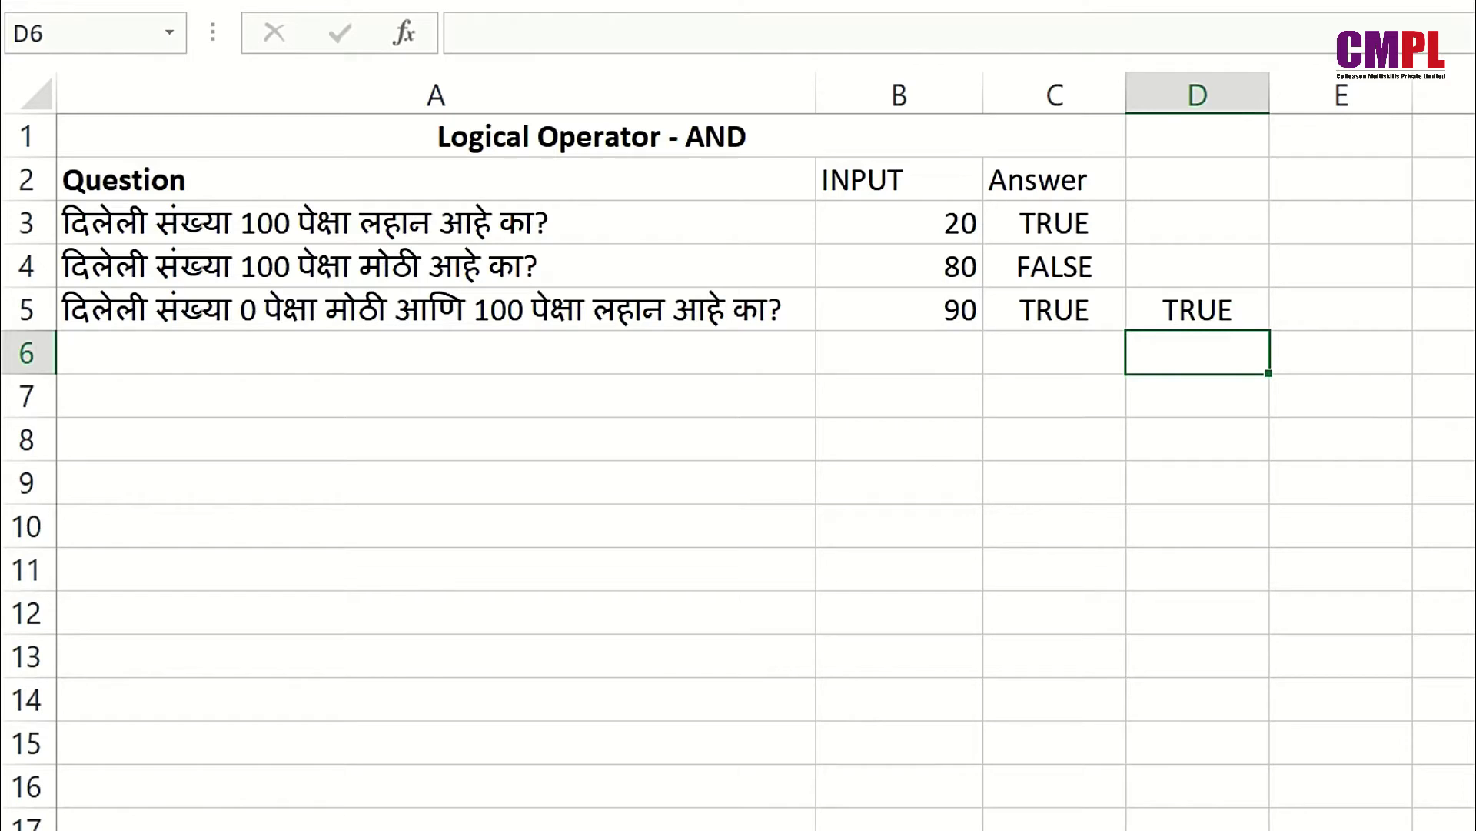
Clear the two separate condition formulas from cells C5 and D5.
key(Up)
key(Left)
key(Right)
key(Left)
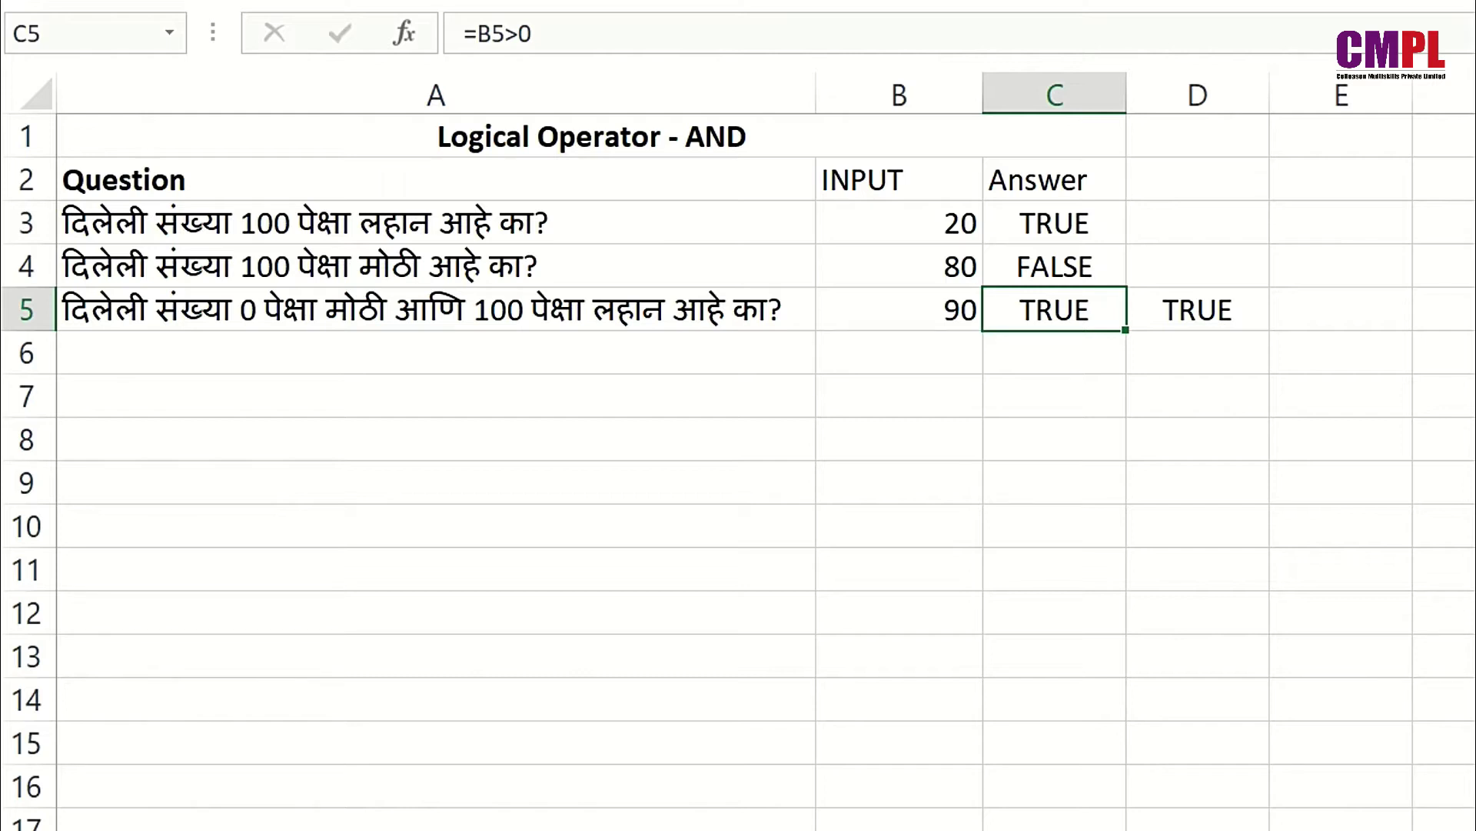
key(shift+Right)
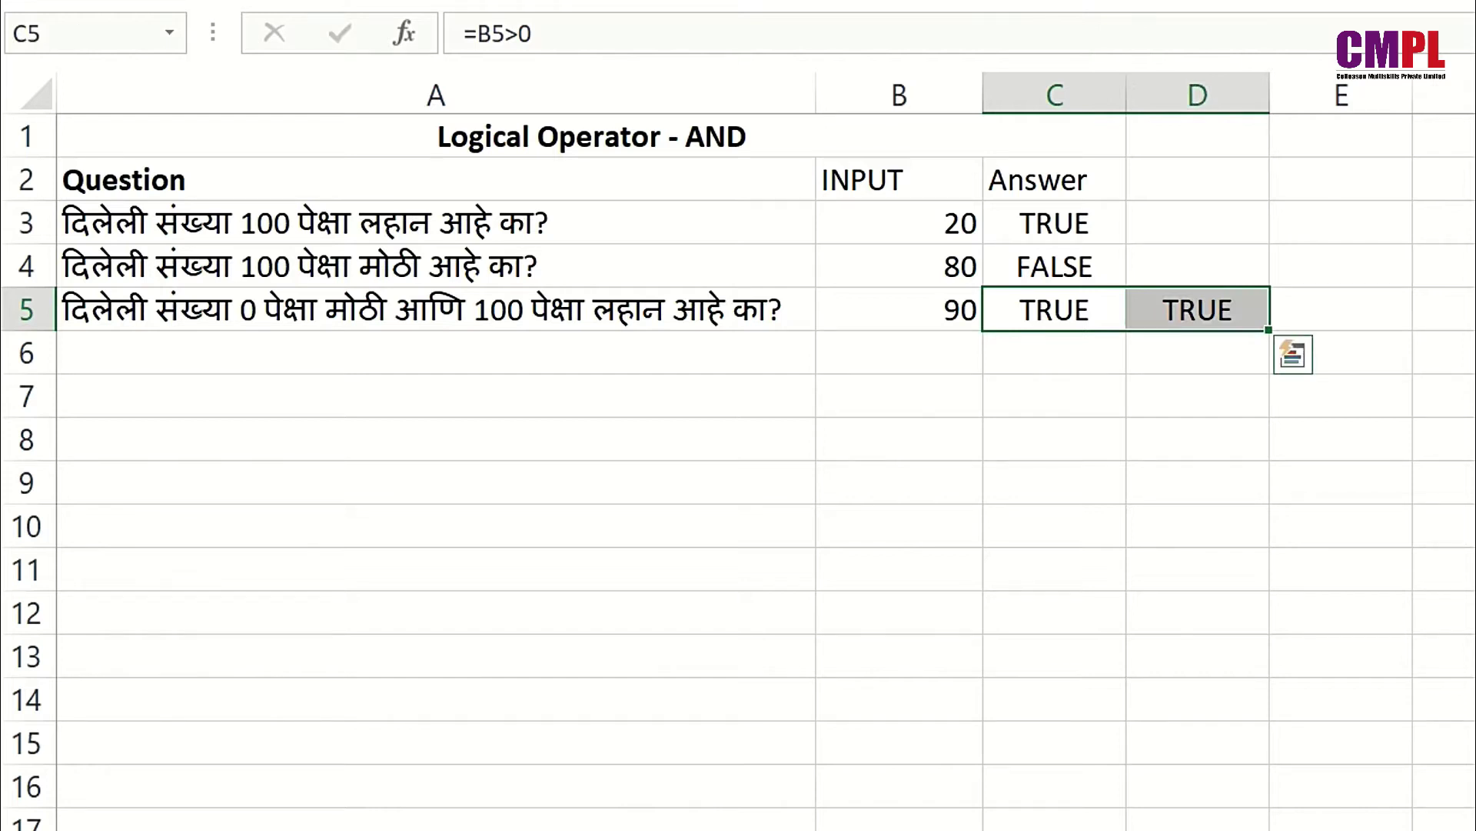
key(Delete)
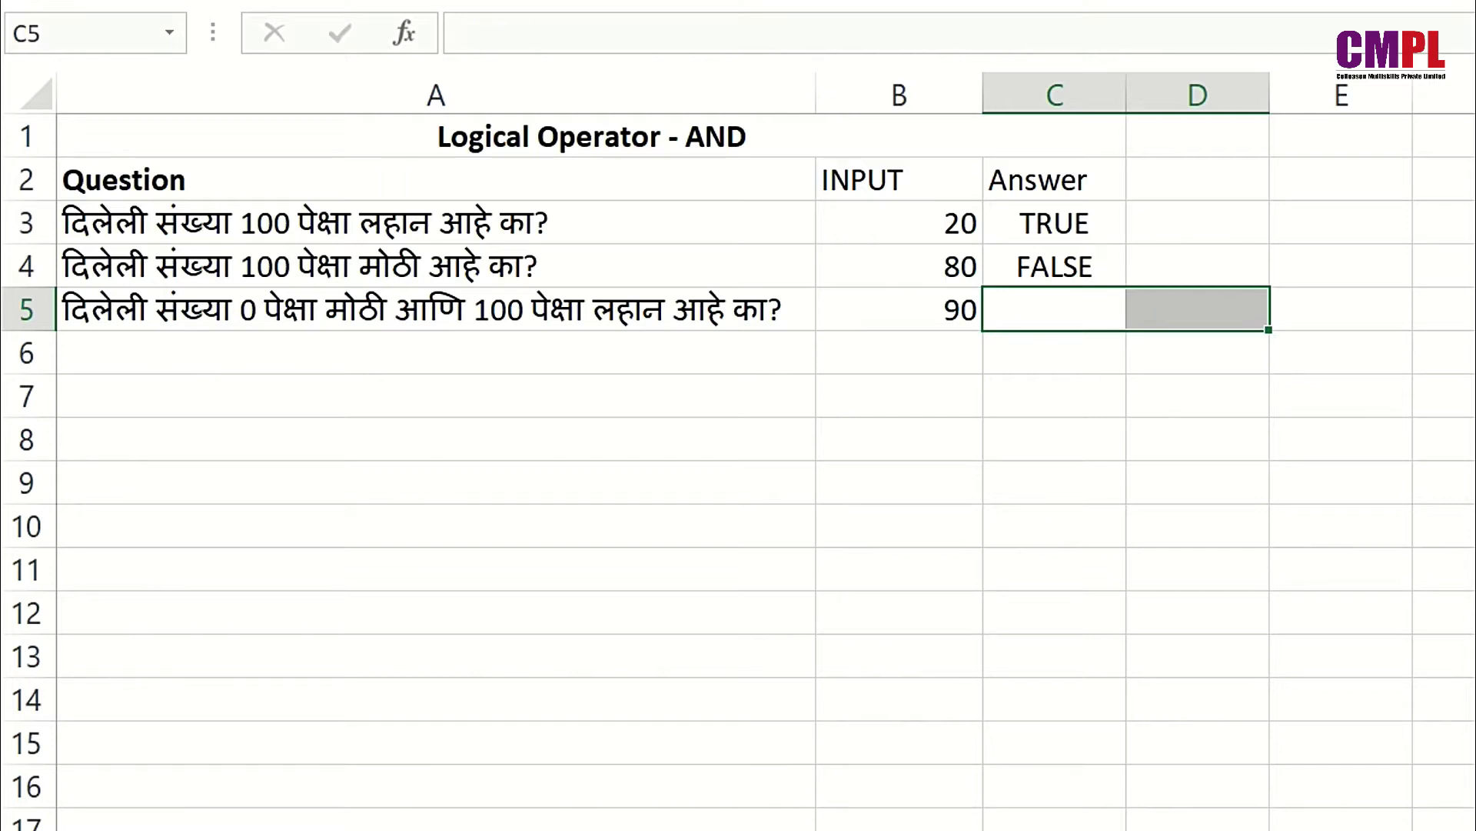
Enter the formula =AND(B5>0,B5<100) in cell C5 to test both conditions on the row 5 input together.
key(Left)
key(Right)
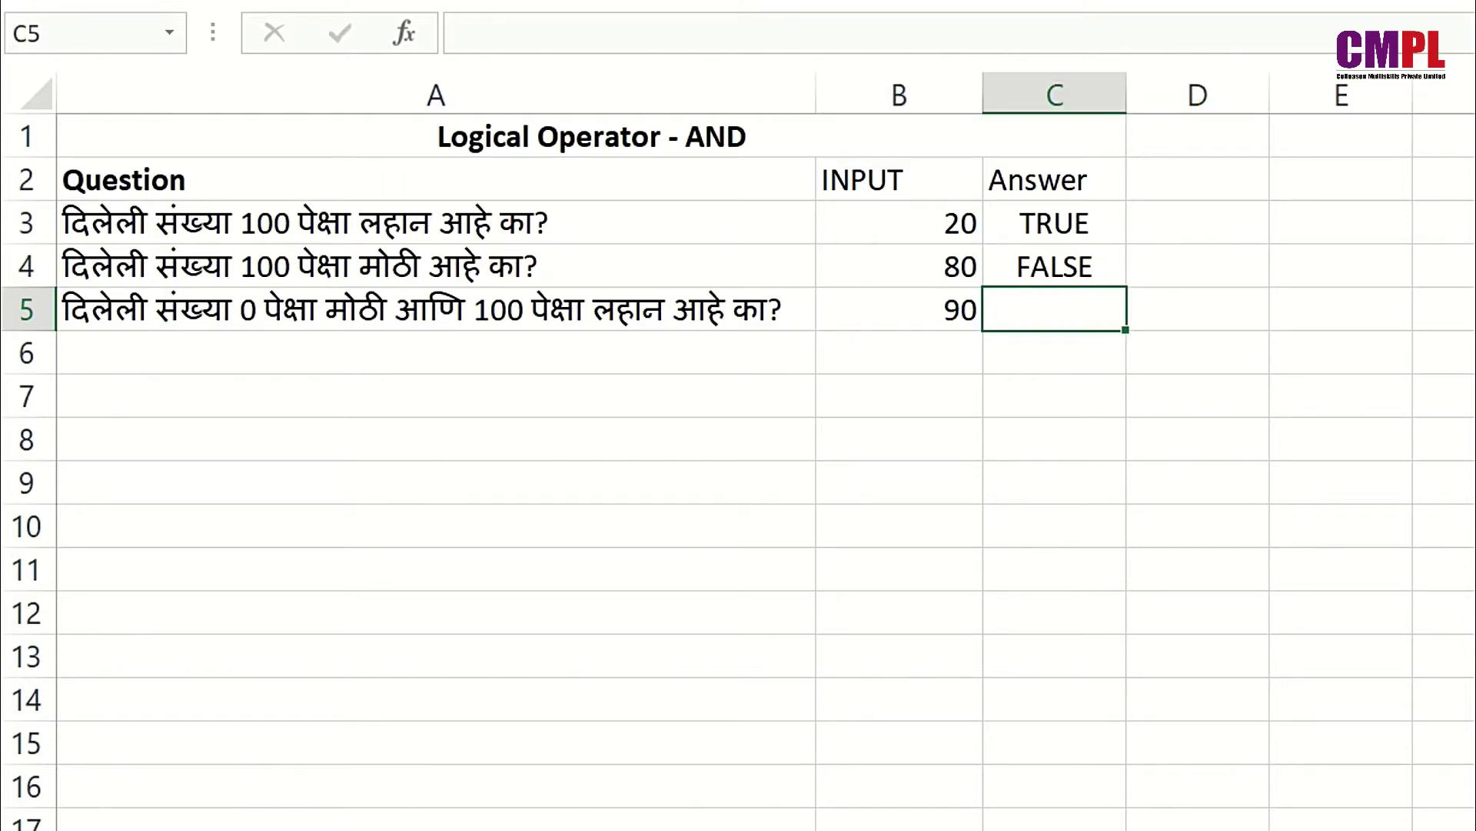
text(=)
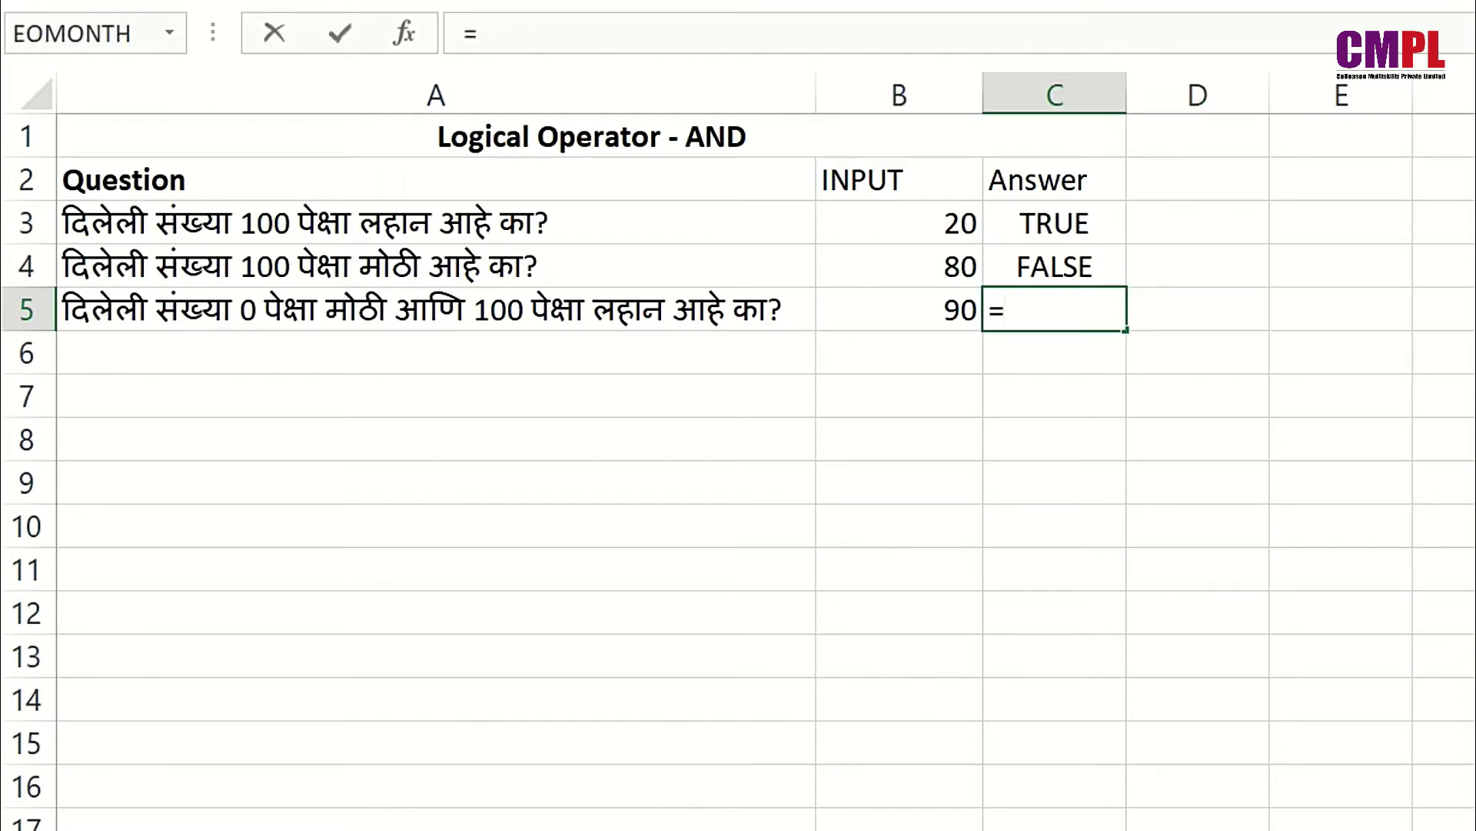
text(and)
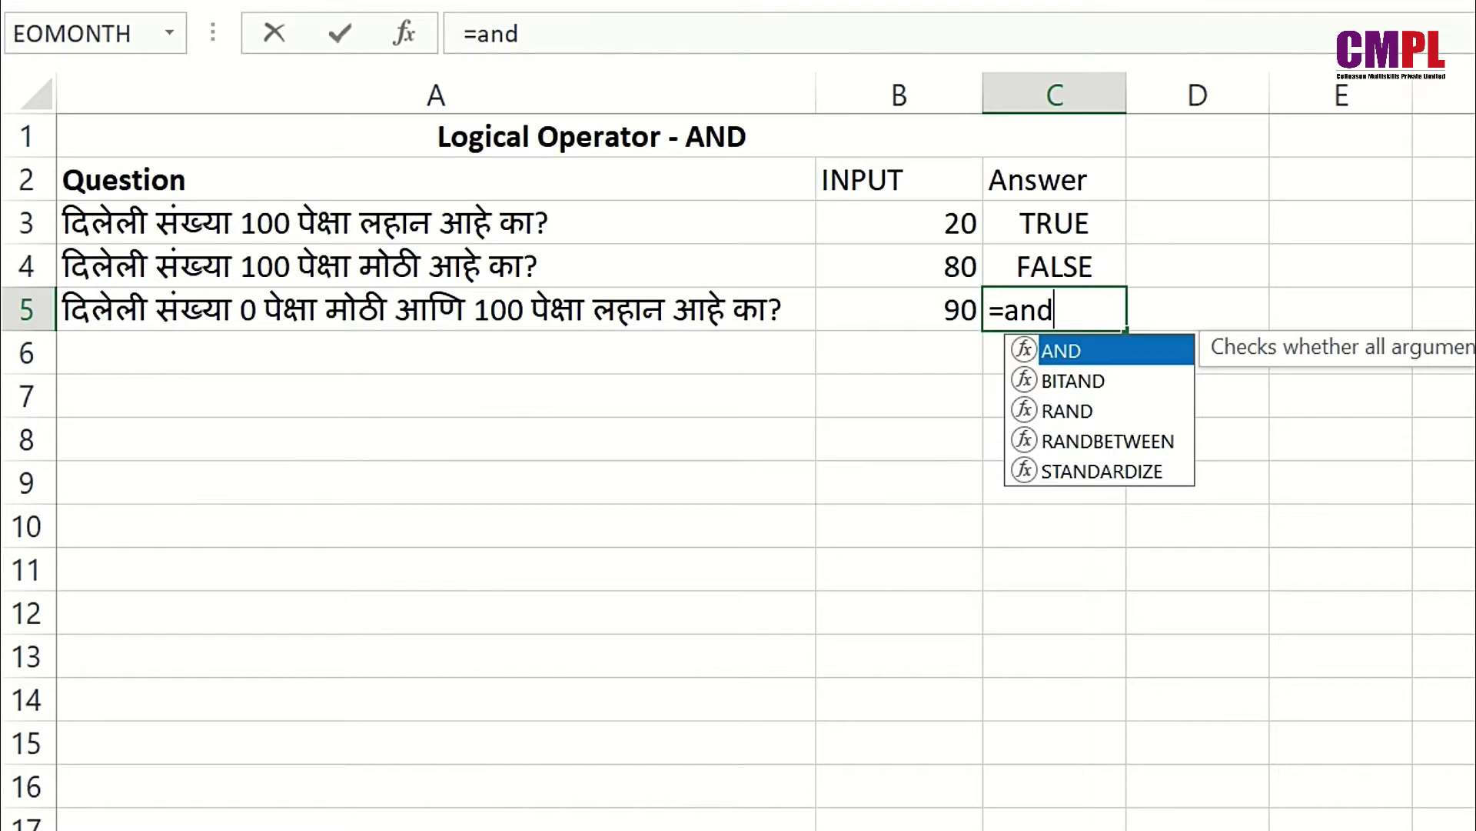
key(Tab)
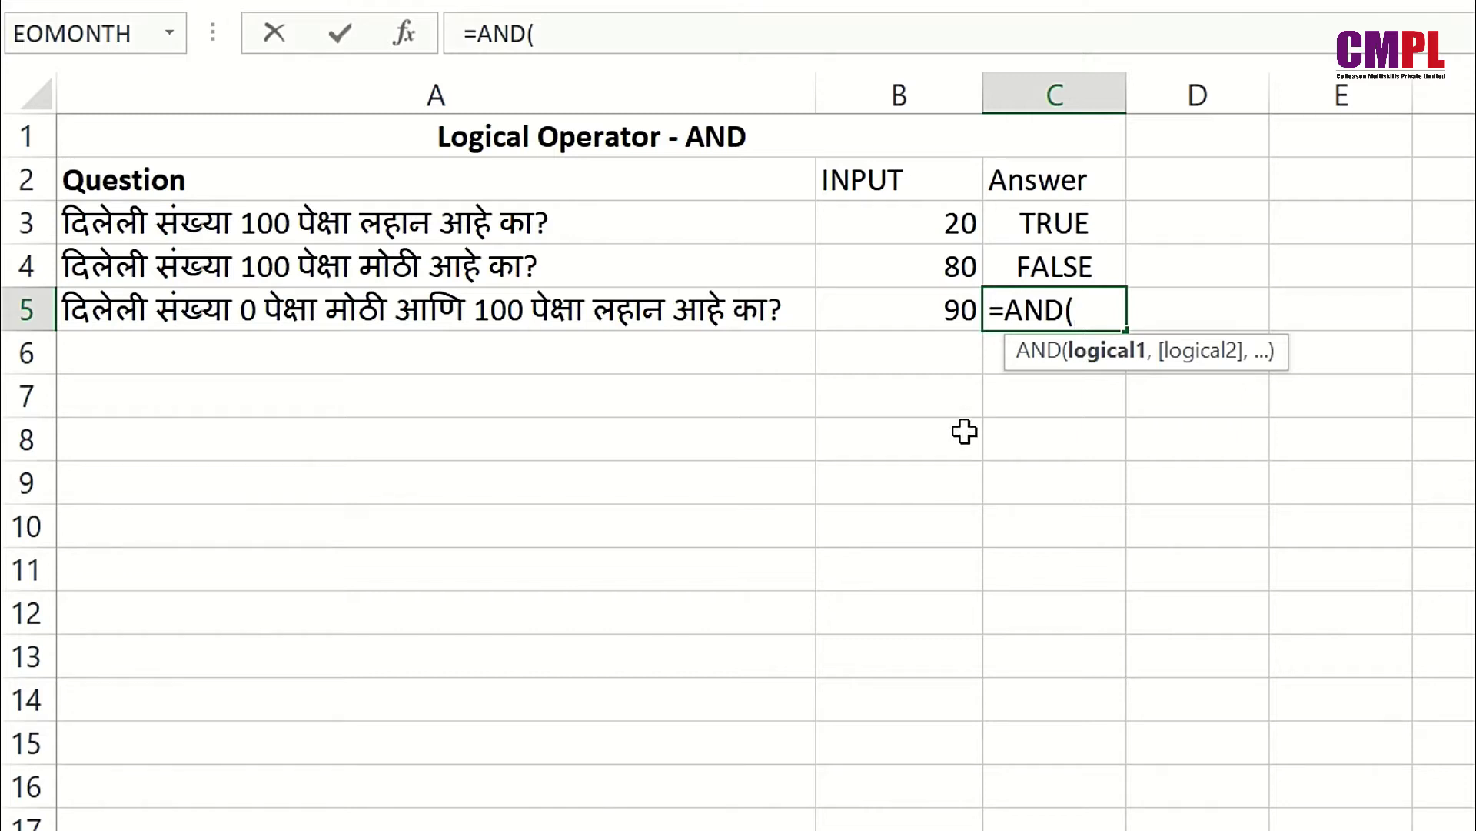
click(890, 310)
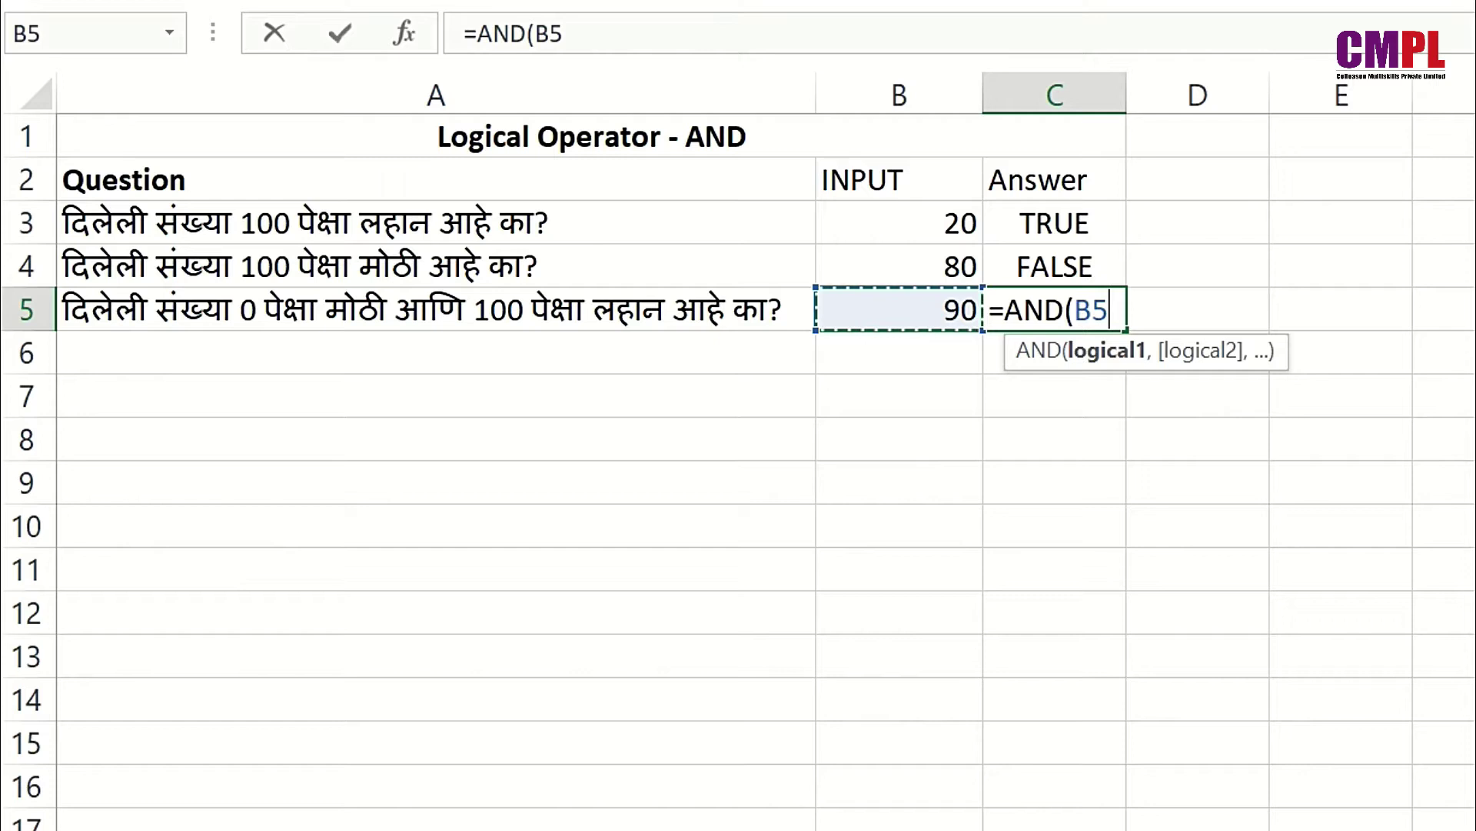
text(>0)
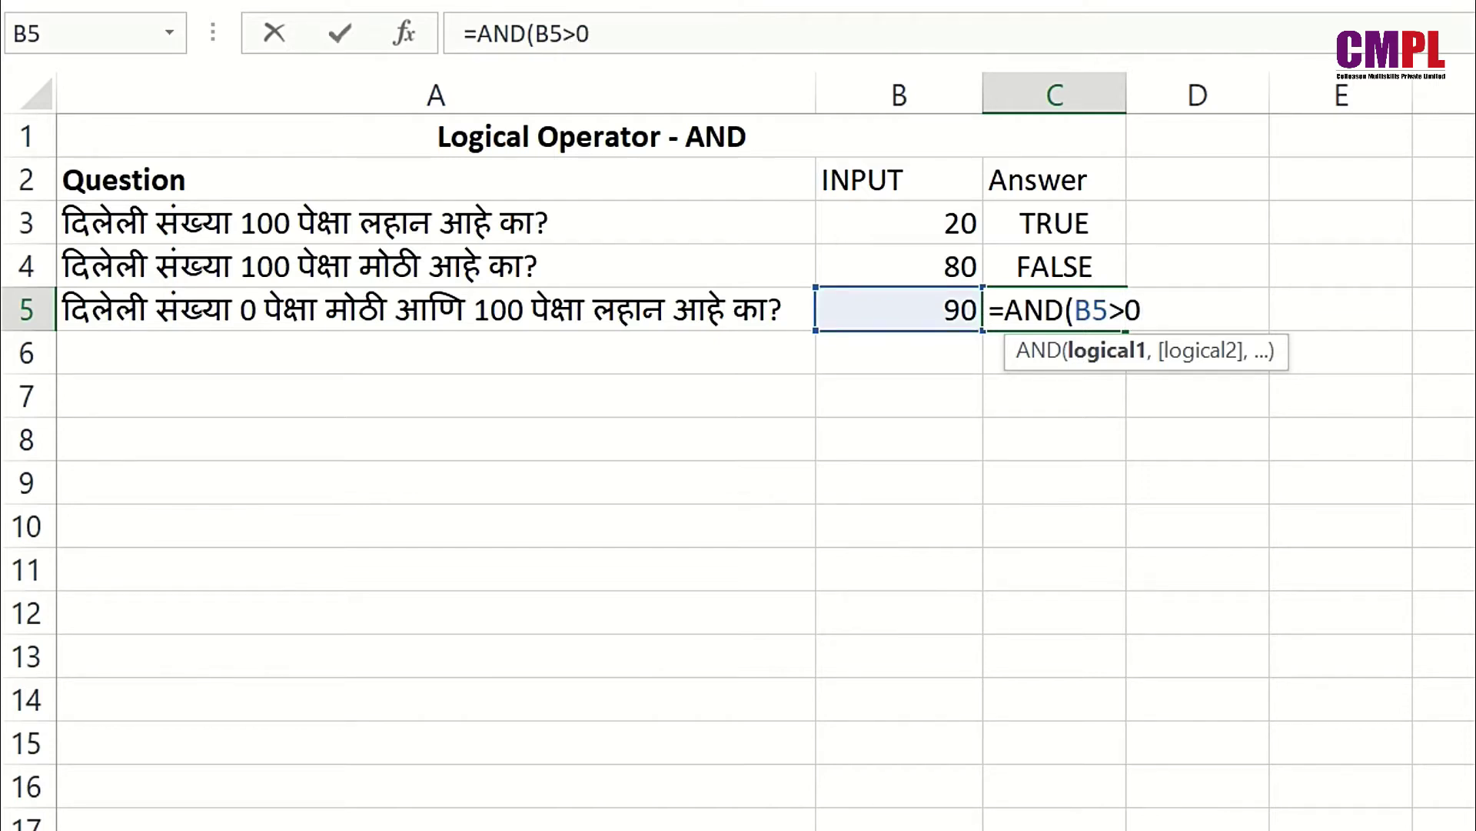
text(,)
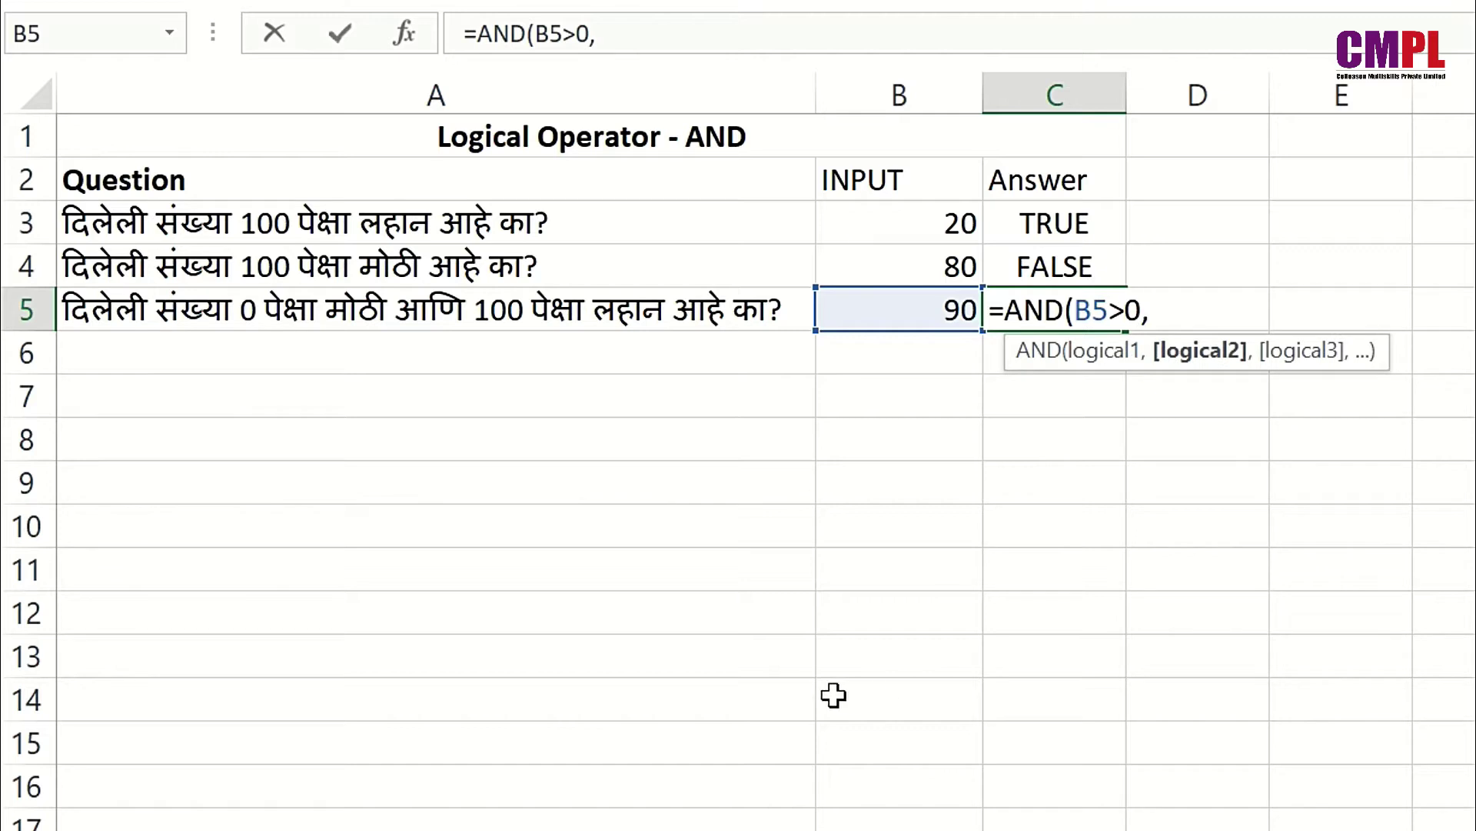
click(892, 308)
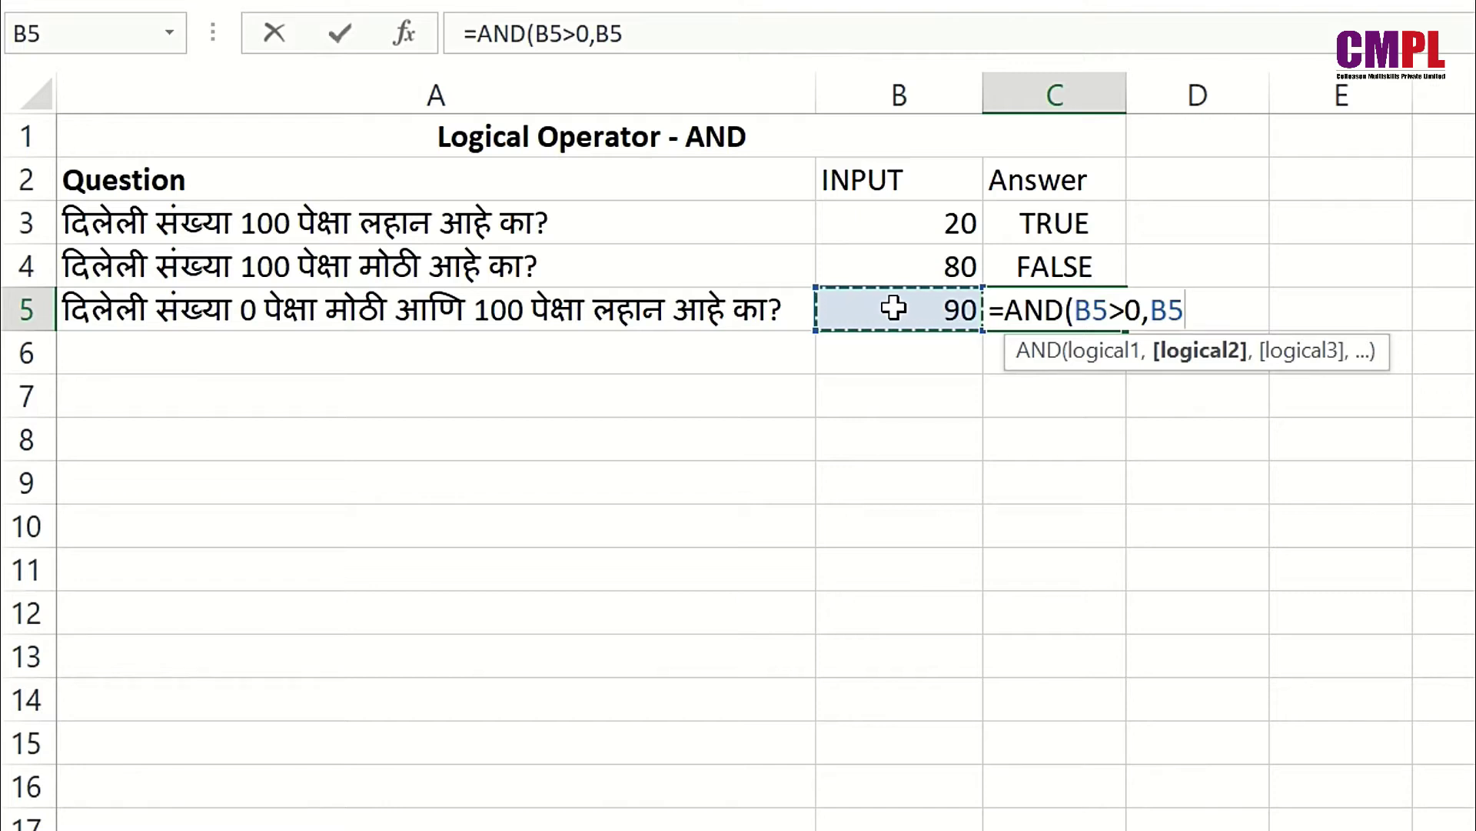
text(<100)
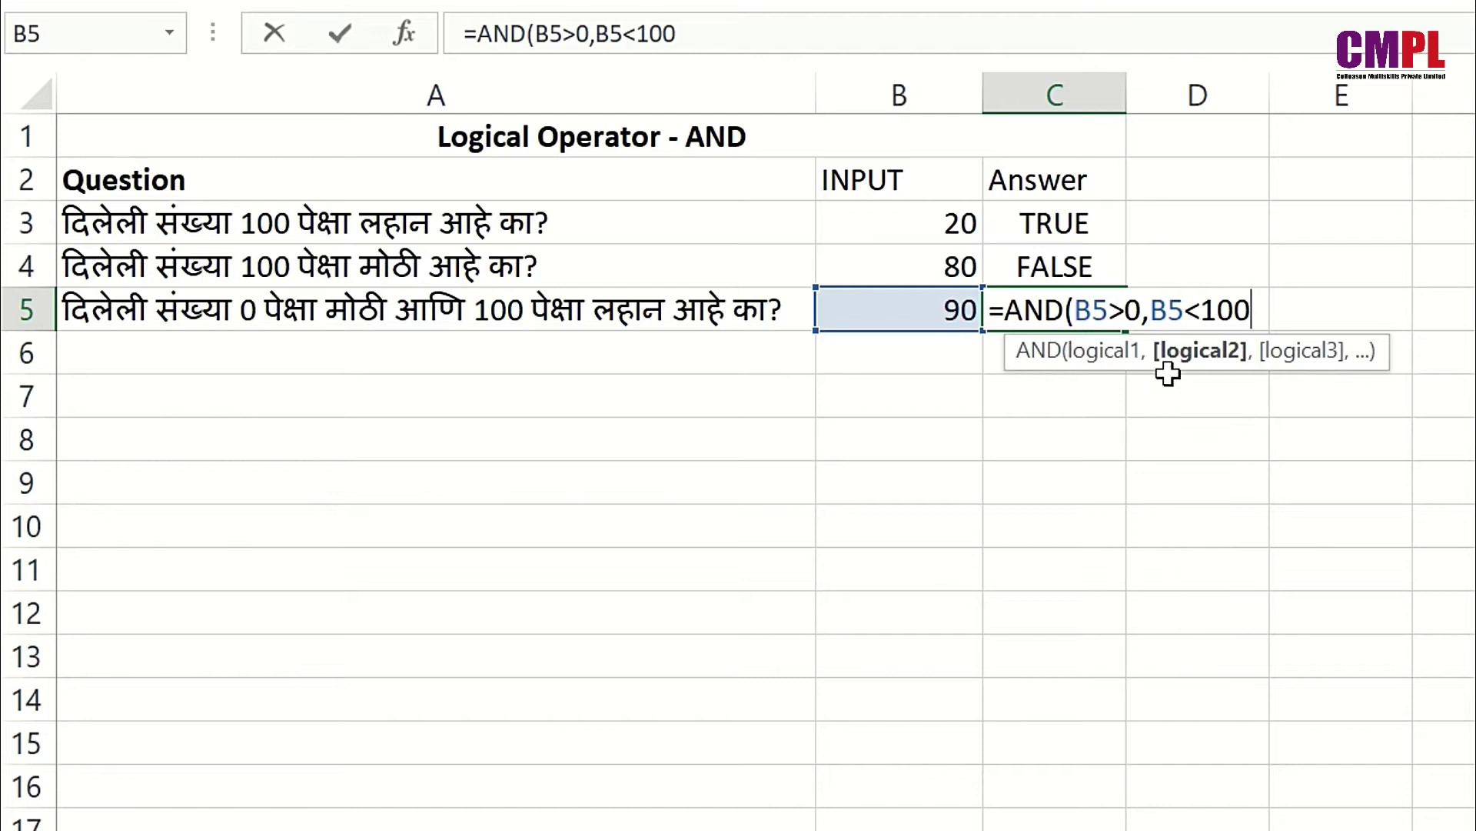
text())
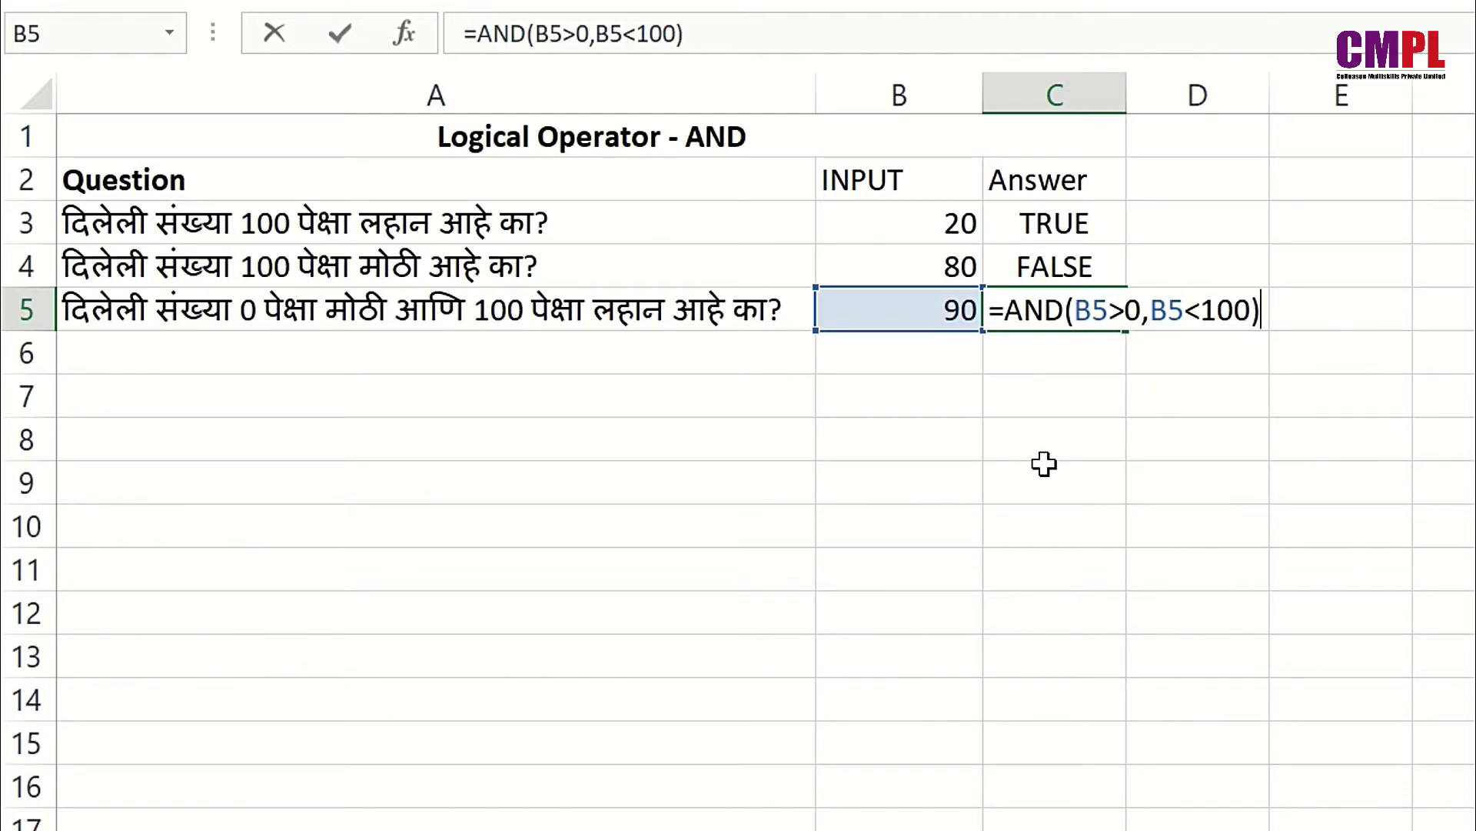
key(Return)
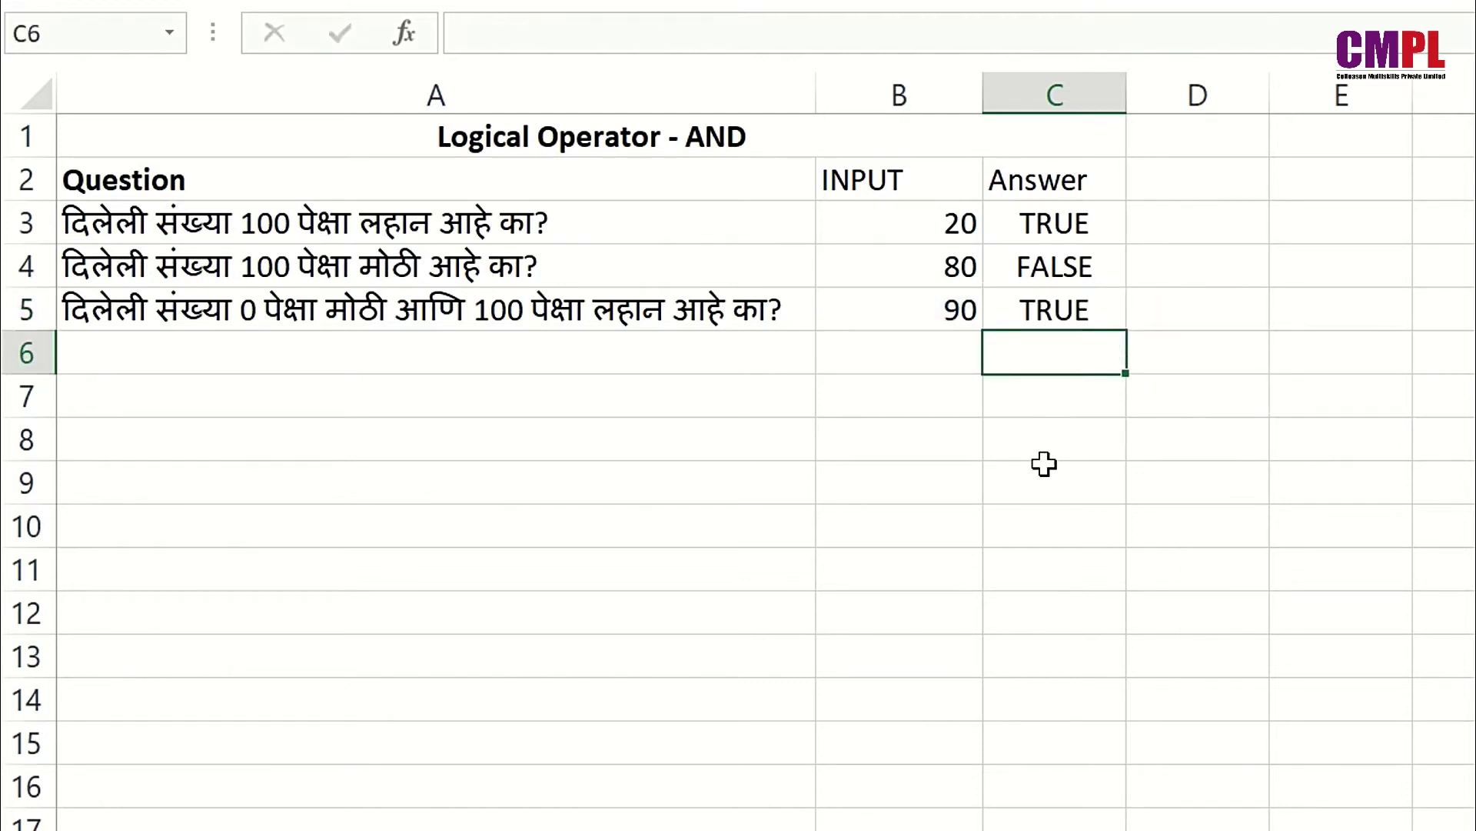
Set the row 5 input in cell B5 to -24 to test the AND formula with a negative number.
key(Up)
key(Left)
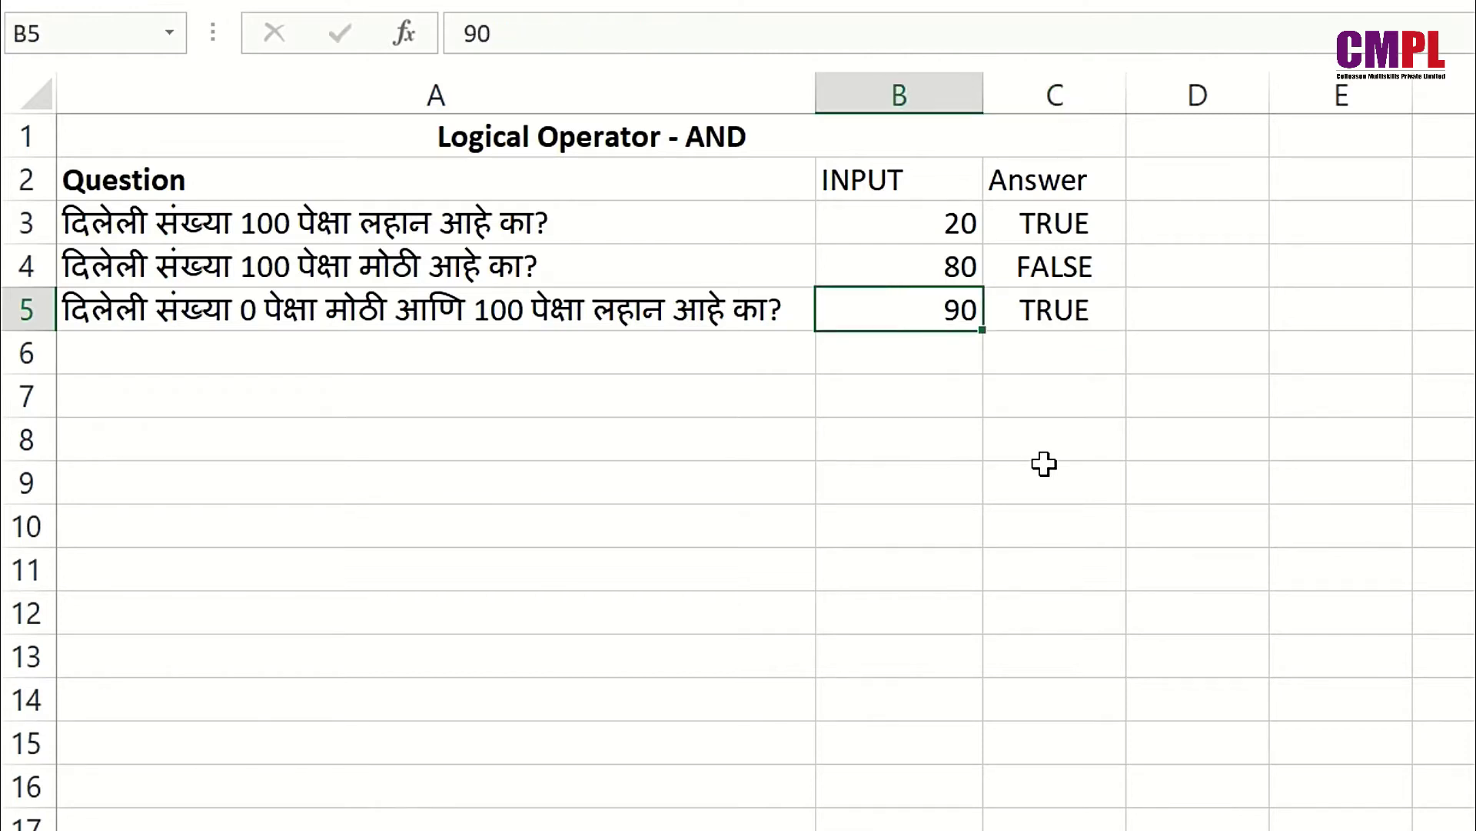
text(-24)
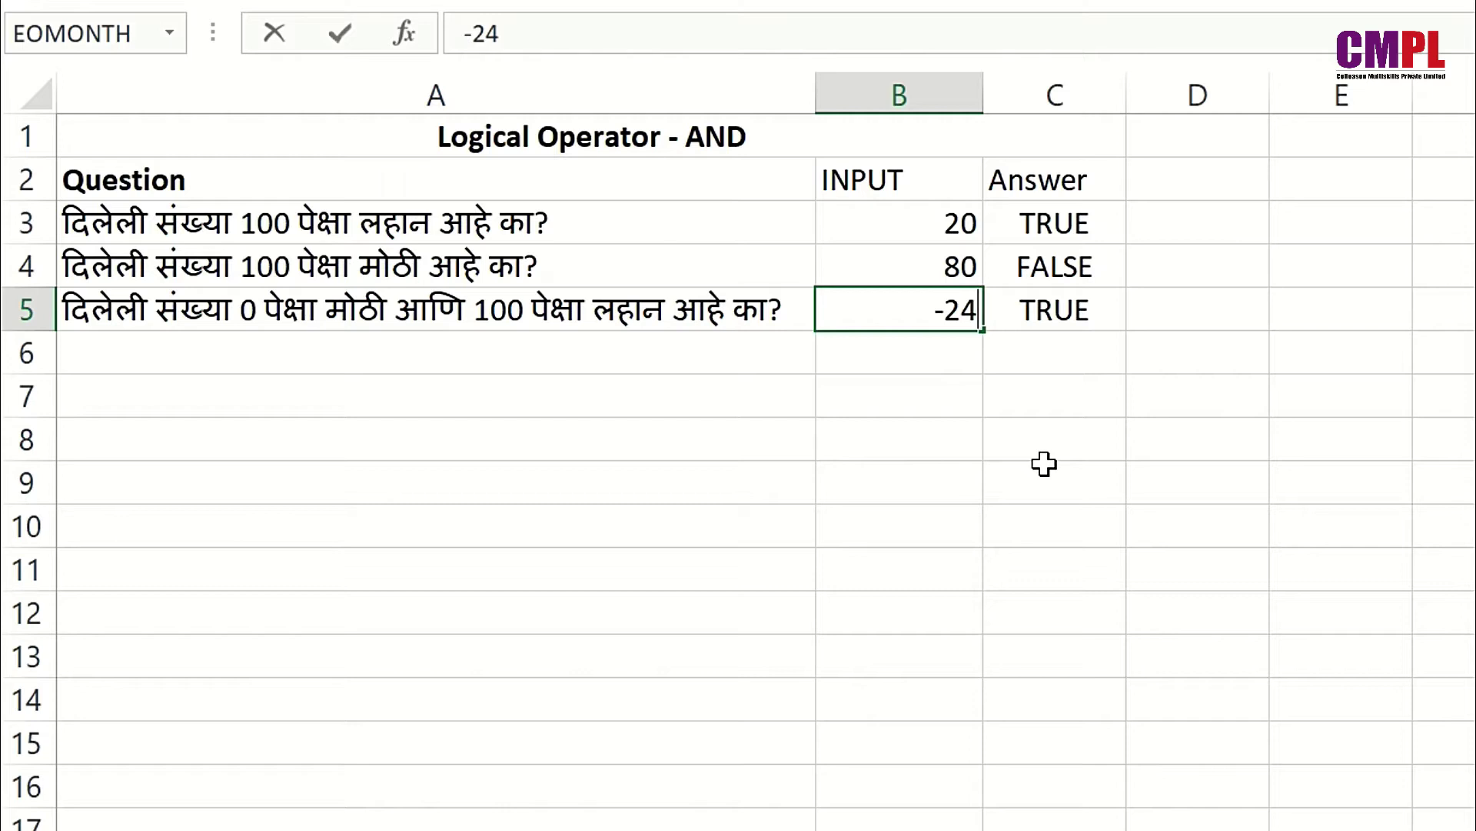
key(Return)
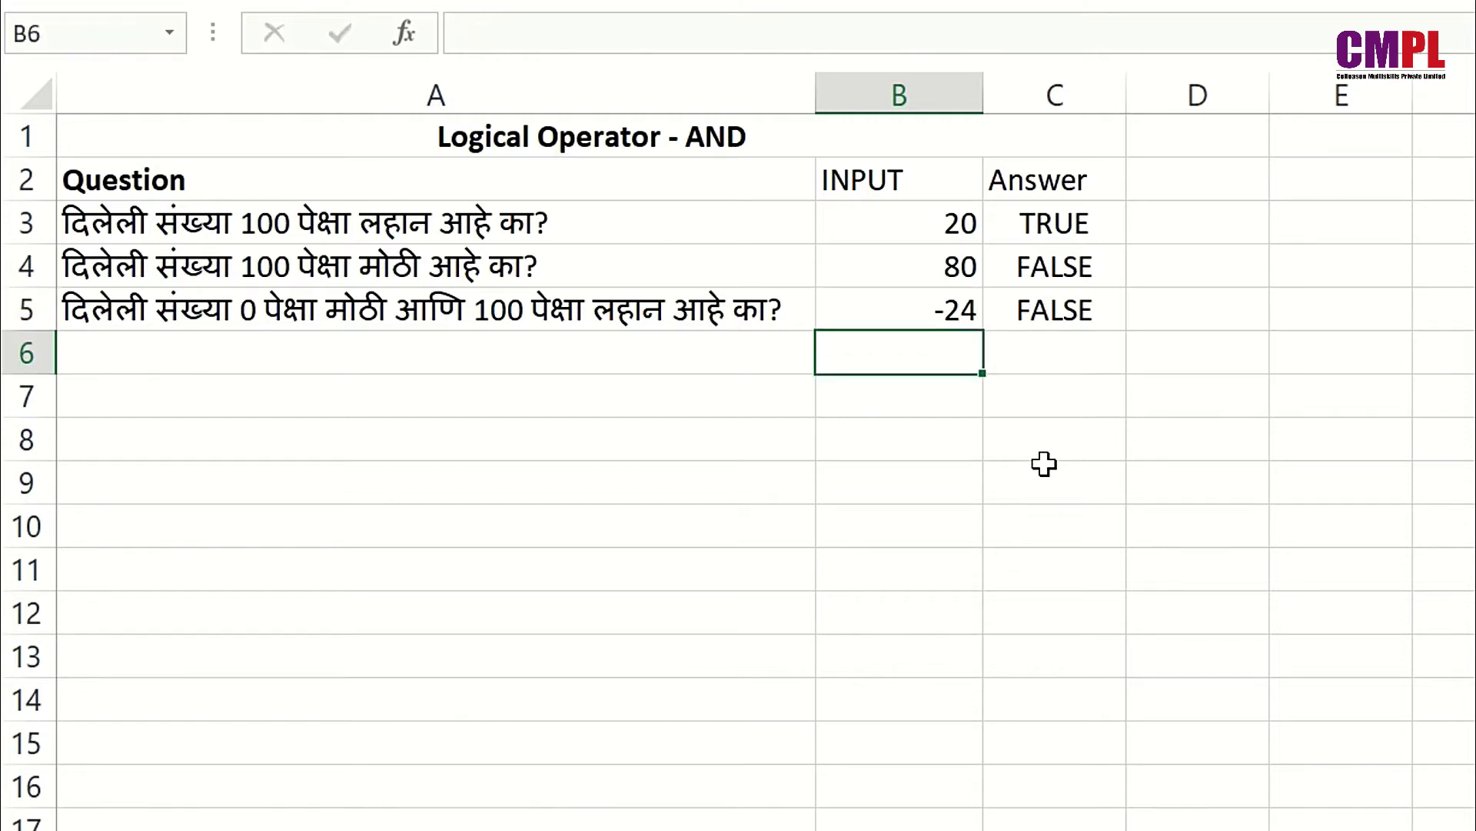
Examine the AND formula in cell C5 and its two conditions against the row 5 input.
key(Up)
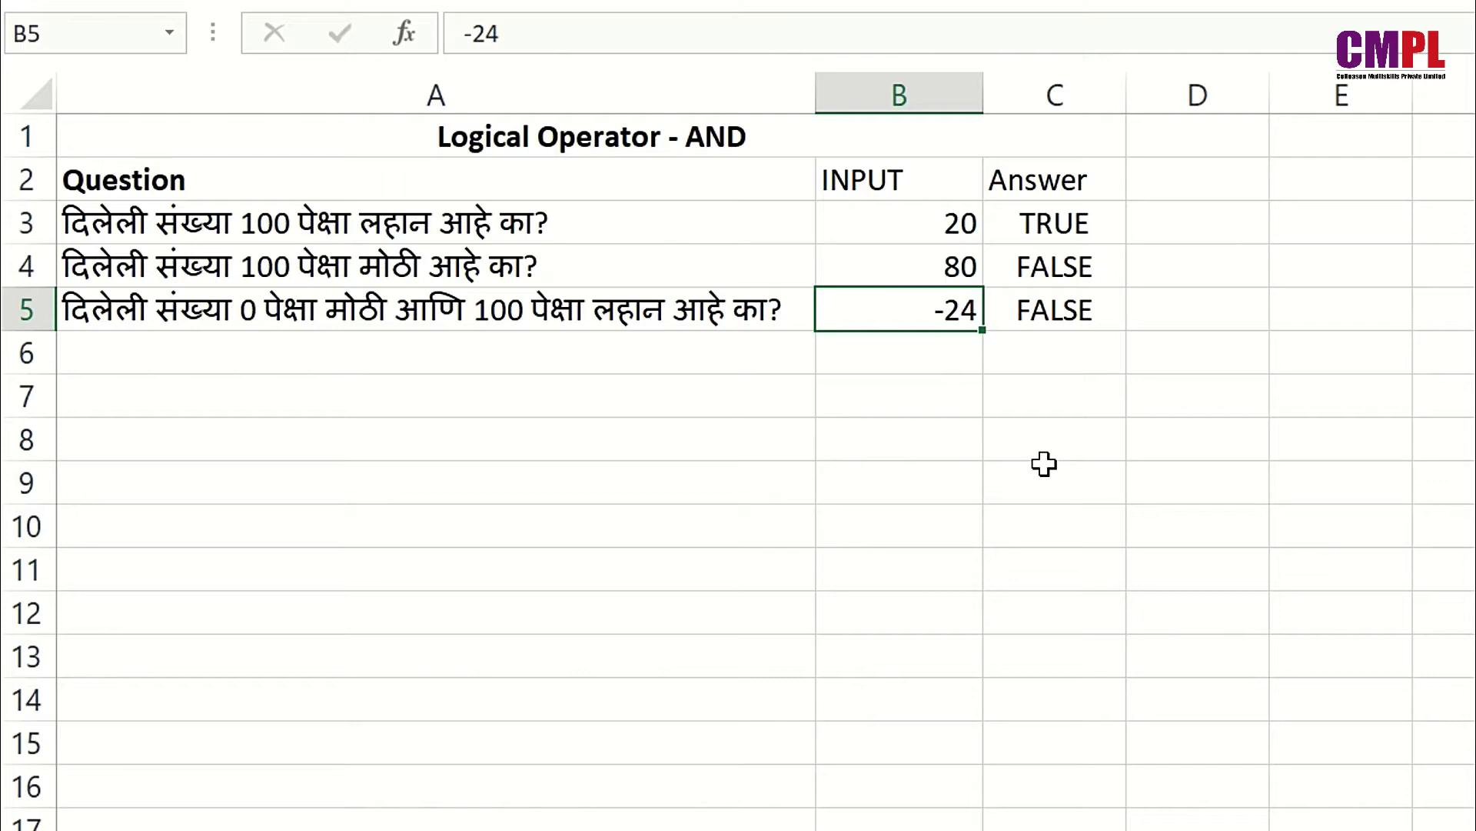
key(Right)
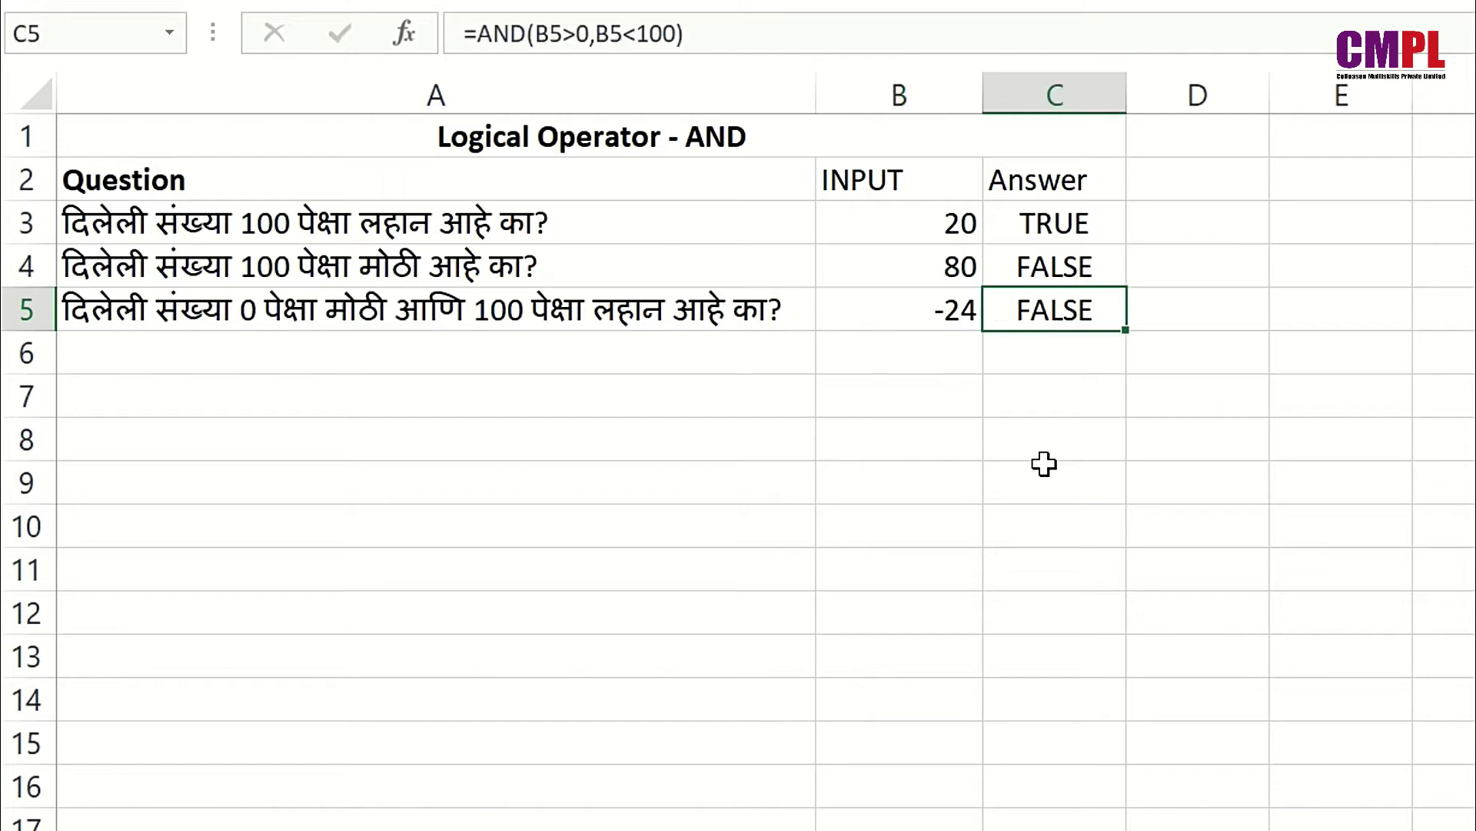
key(F2)
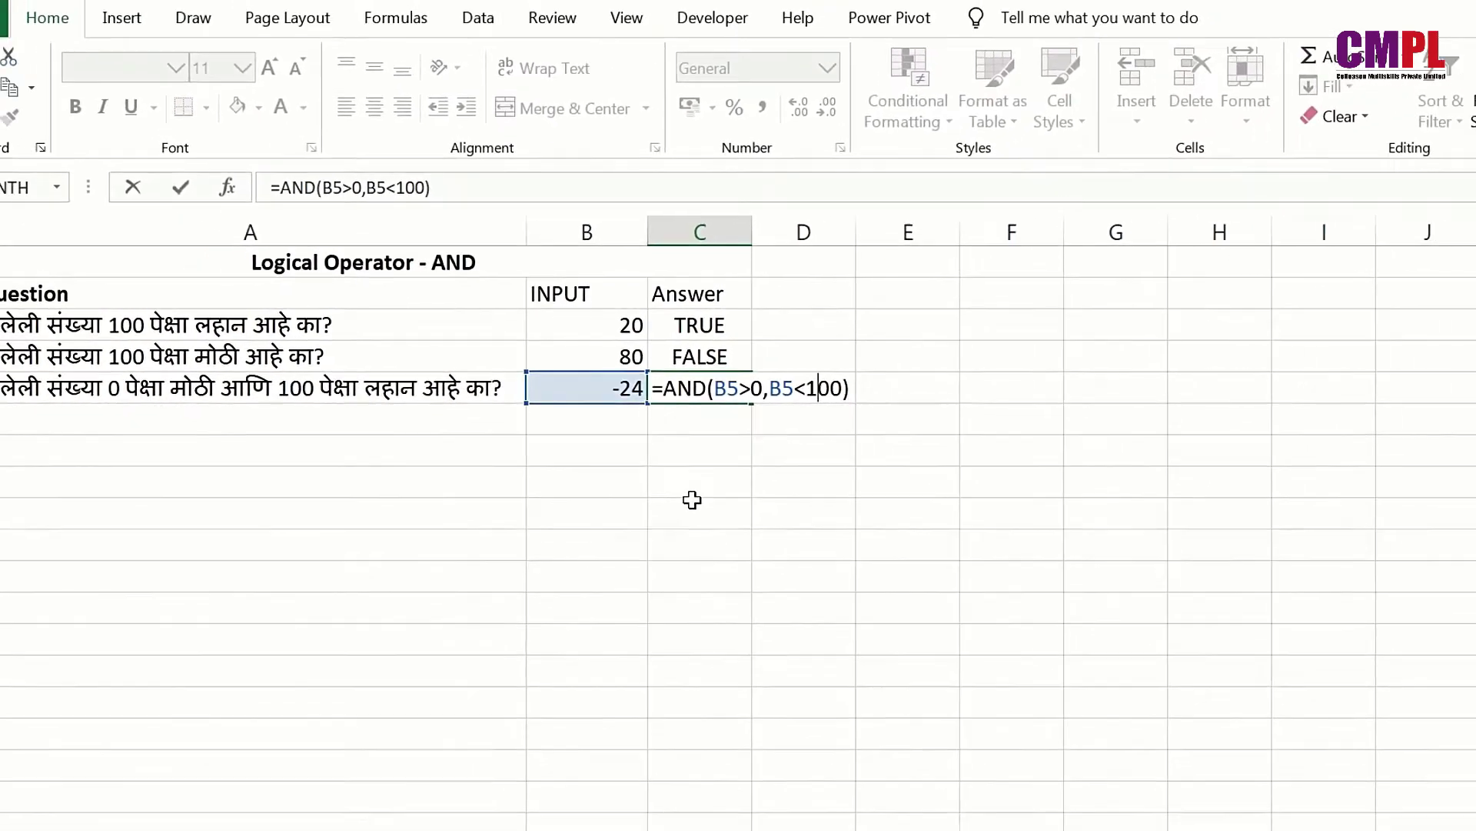
key(Return)
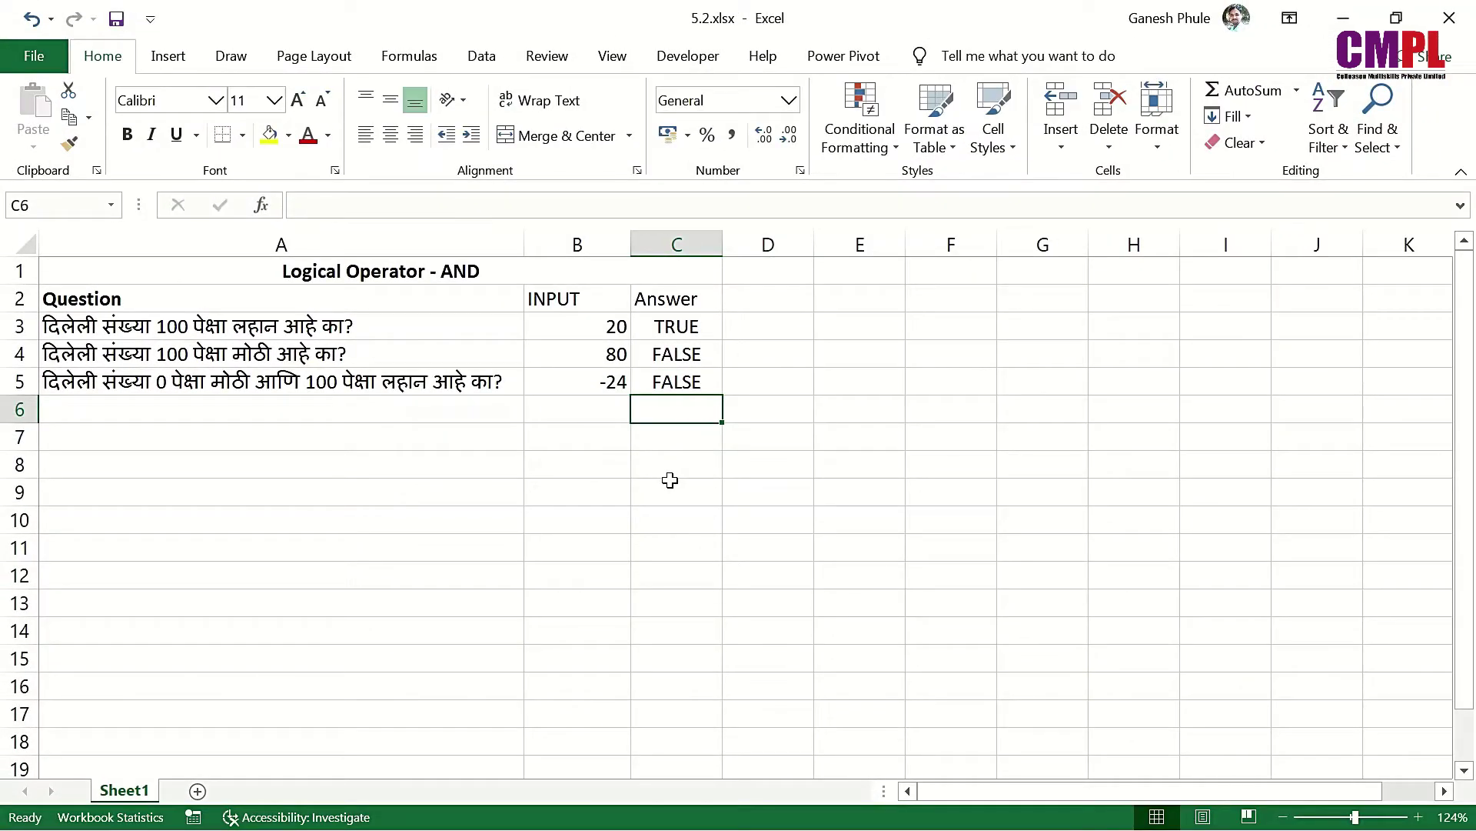
key(Up)
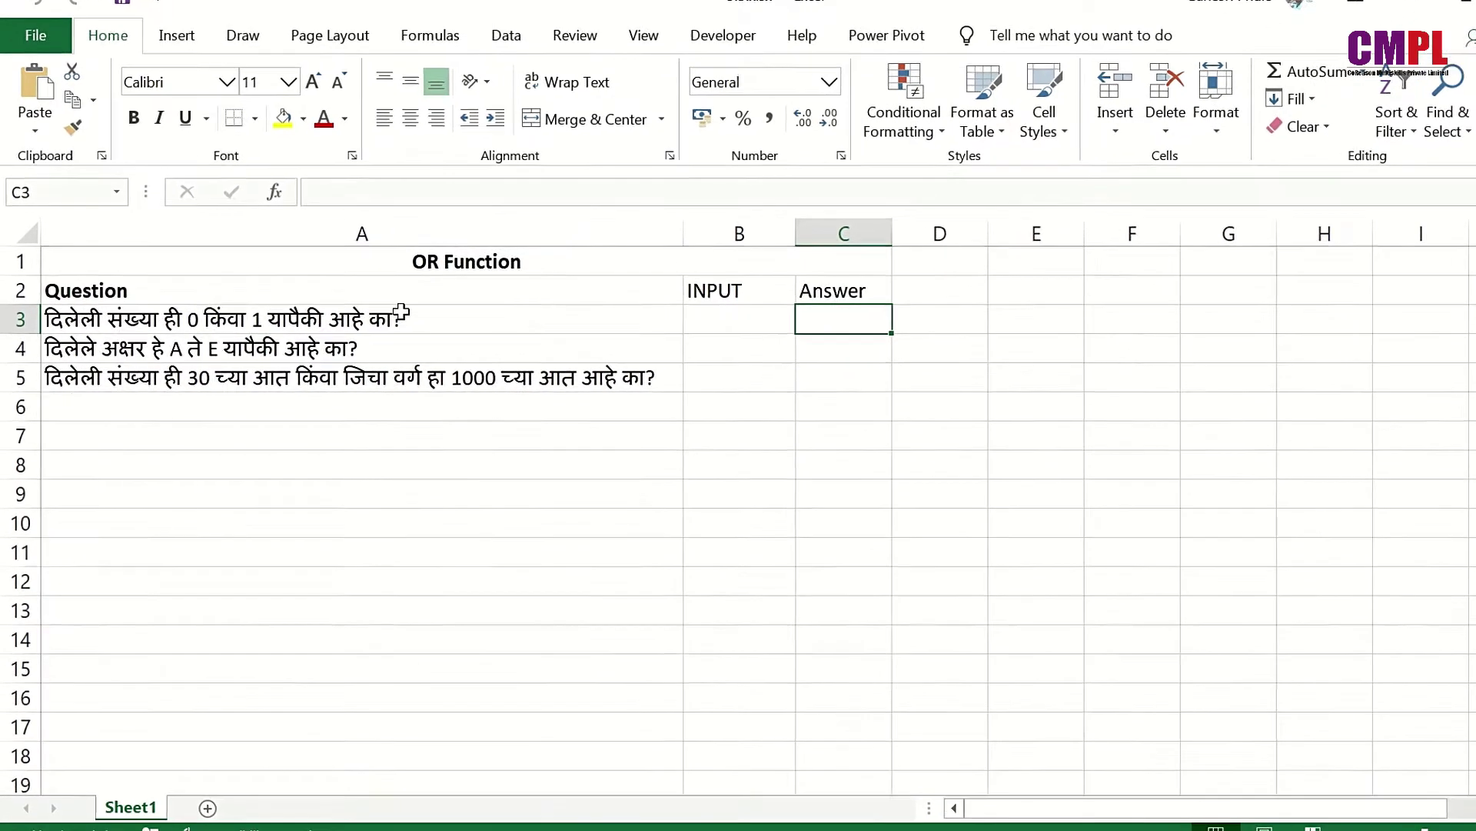
Enter 6 as the input in cell B3 for the 0-or-1 question on the OR Function sheet.
click(401, 314)
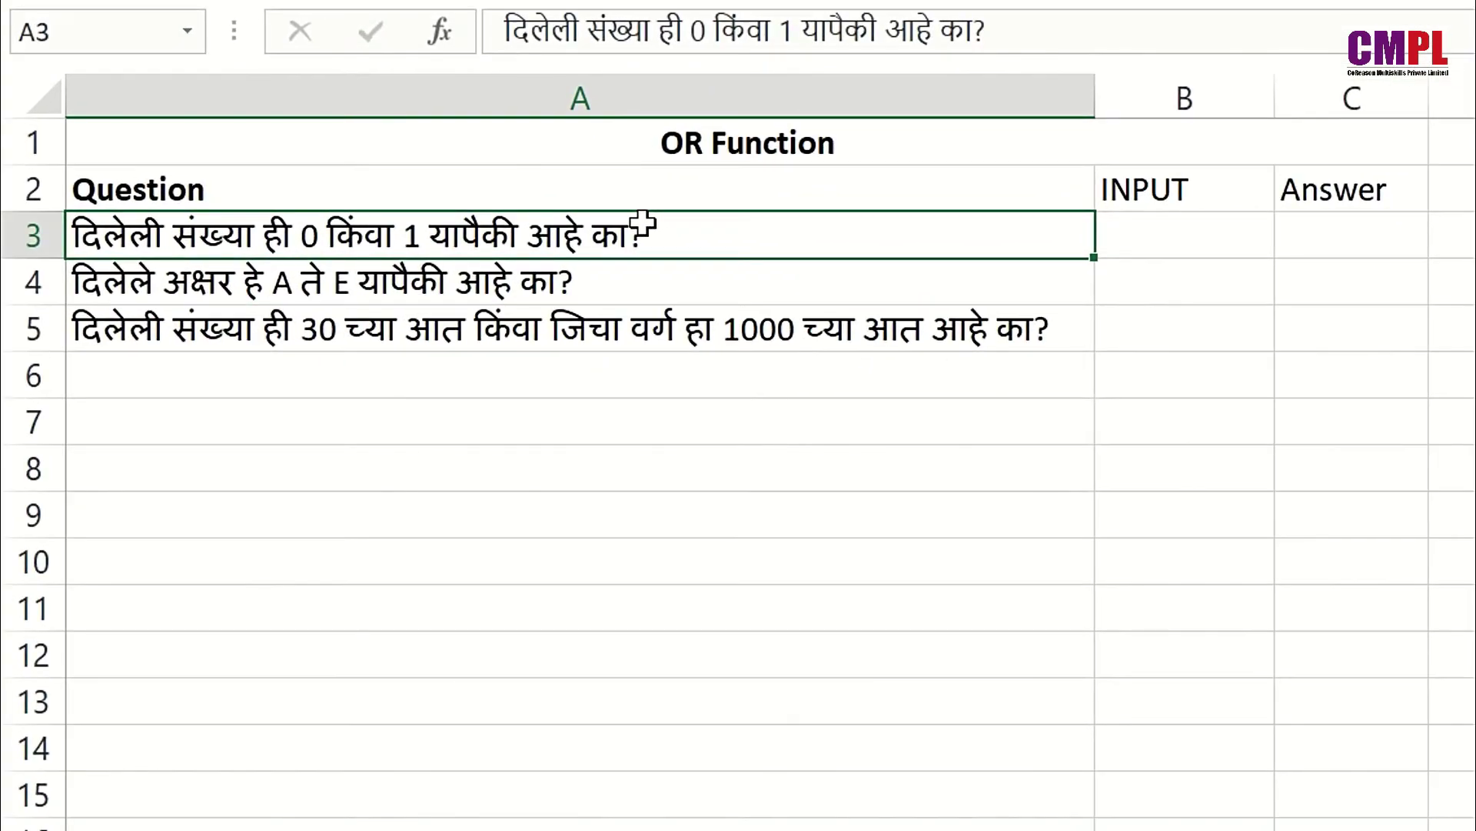
click(1229, 241)
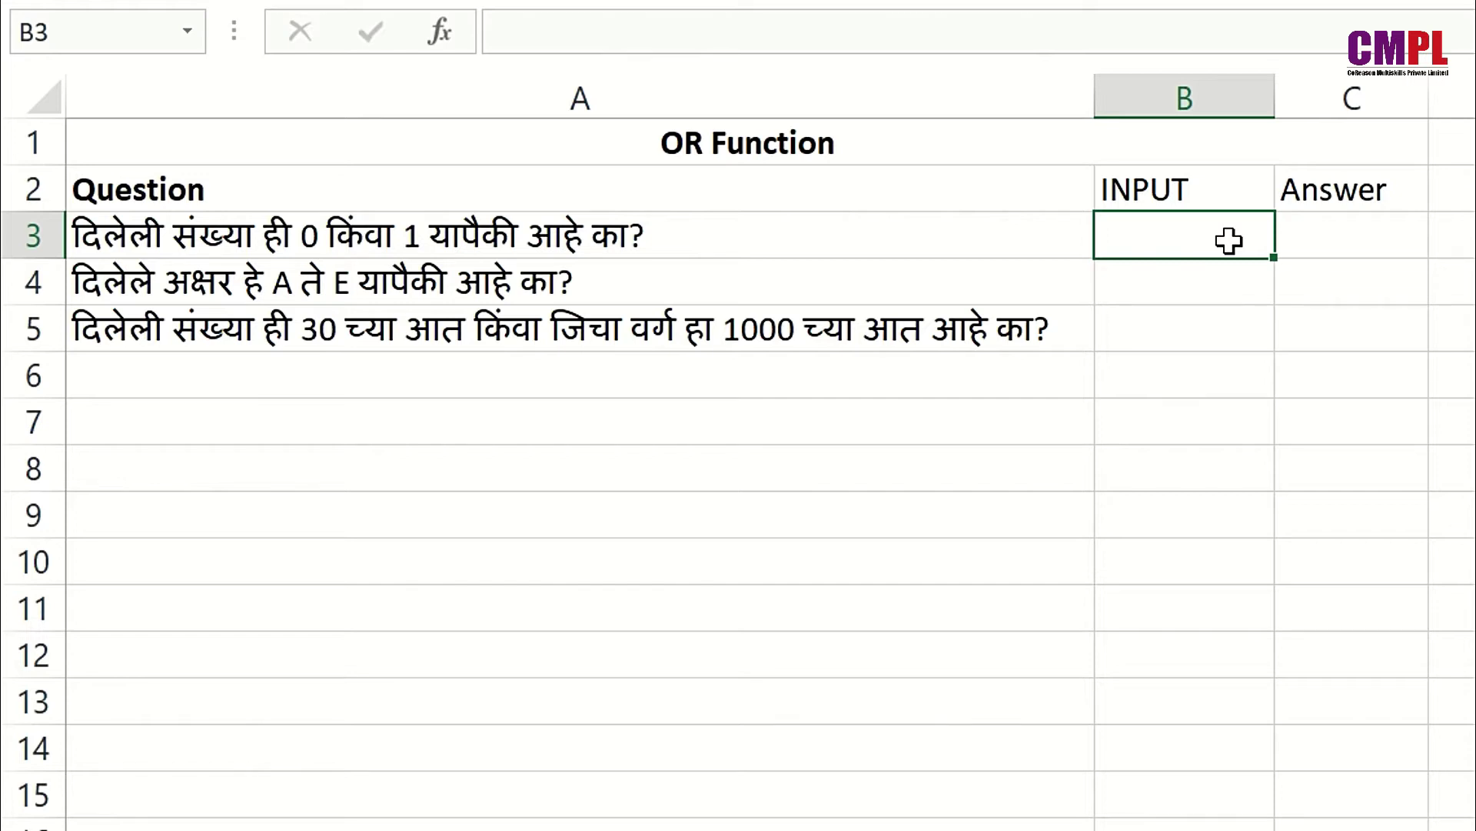
text(6)
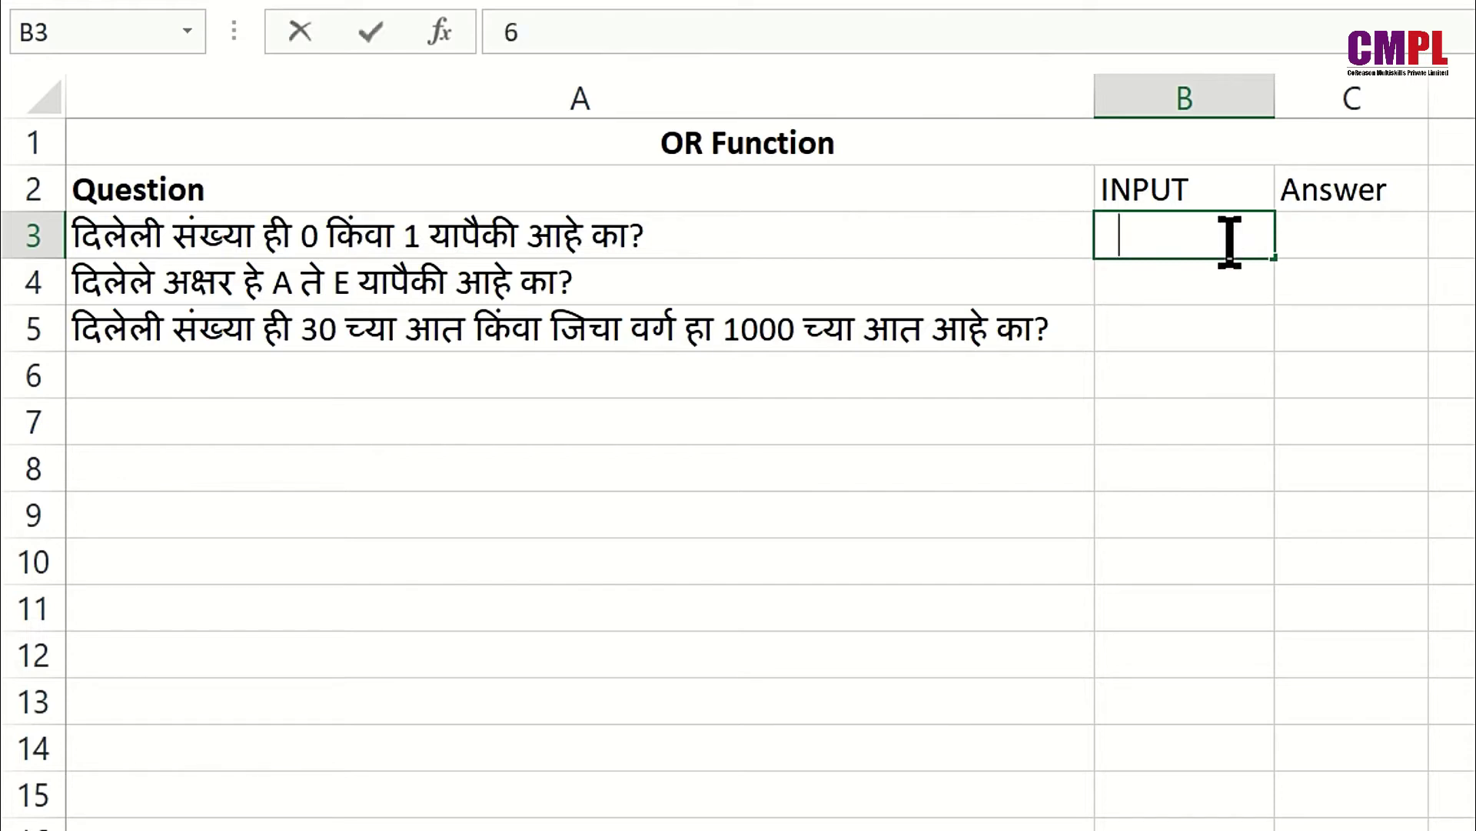
key(Tab)
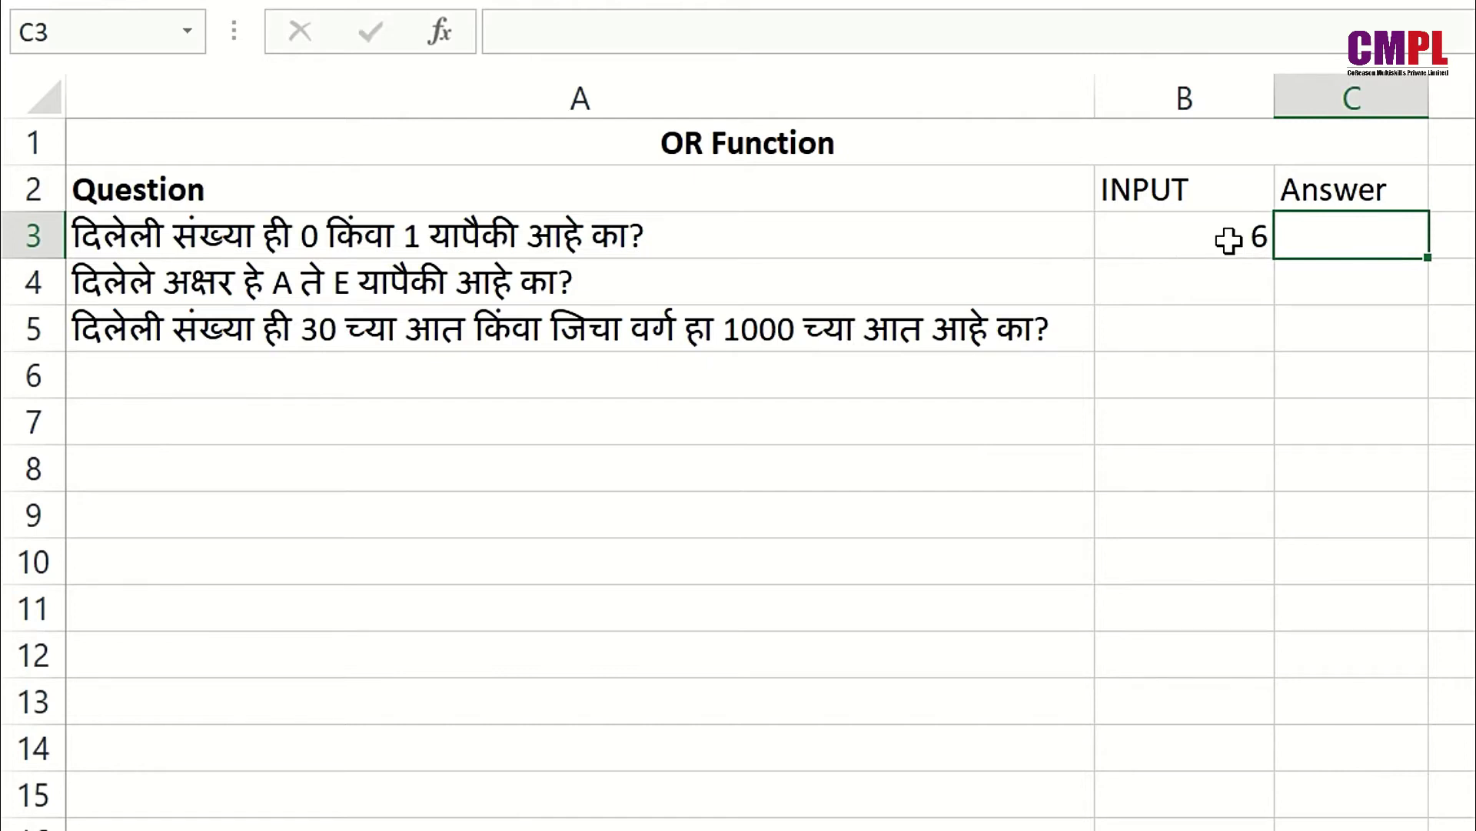
Enter the formula =OR(B3=1,B3=0) in cell C3 to check whether the input is 1 or 0.
text(=)
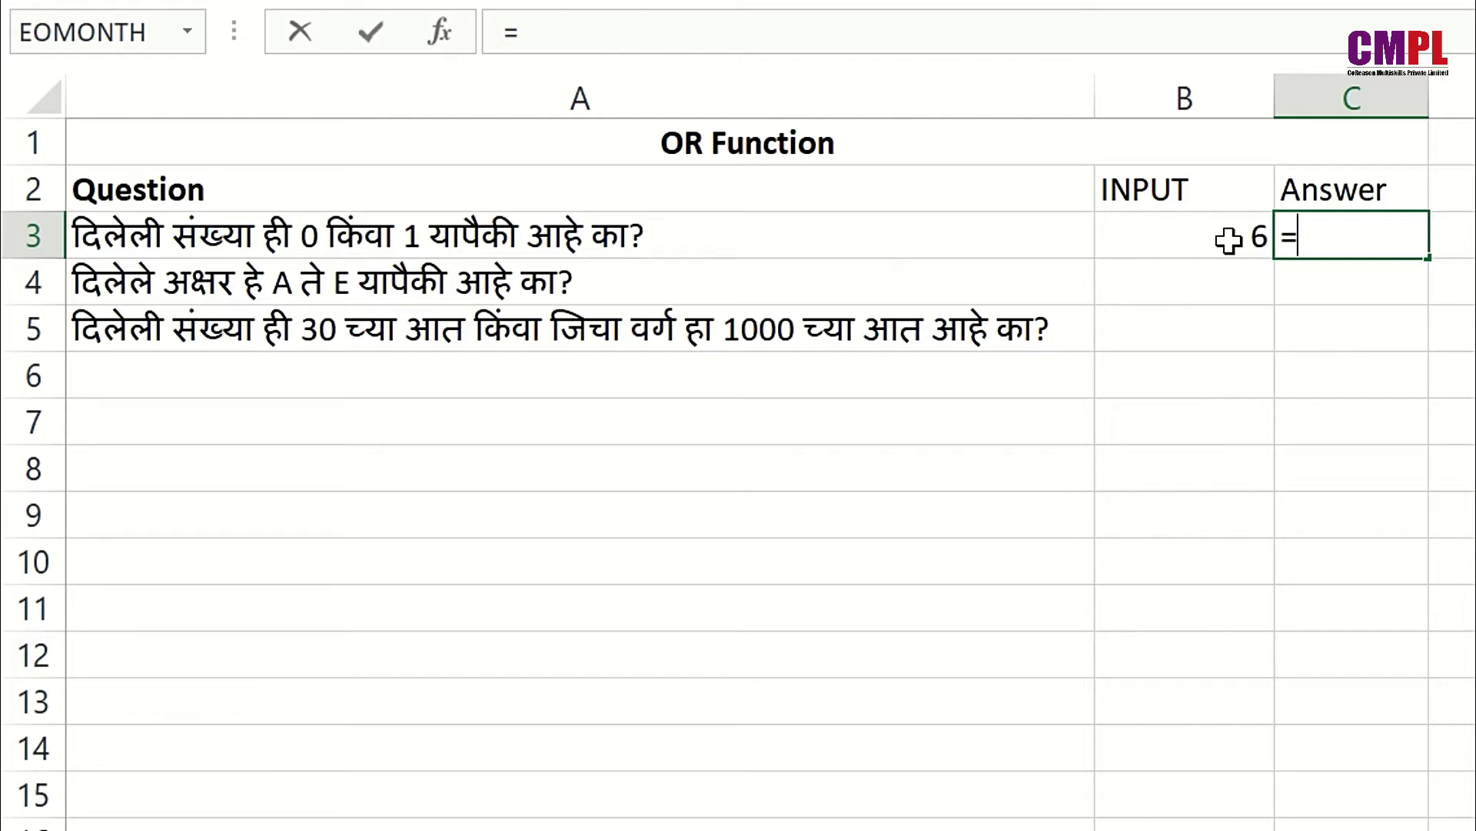
text(or)
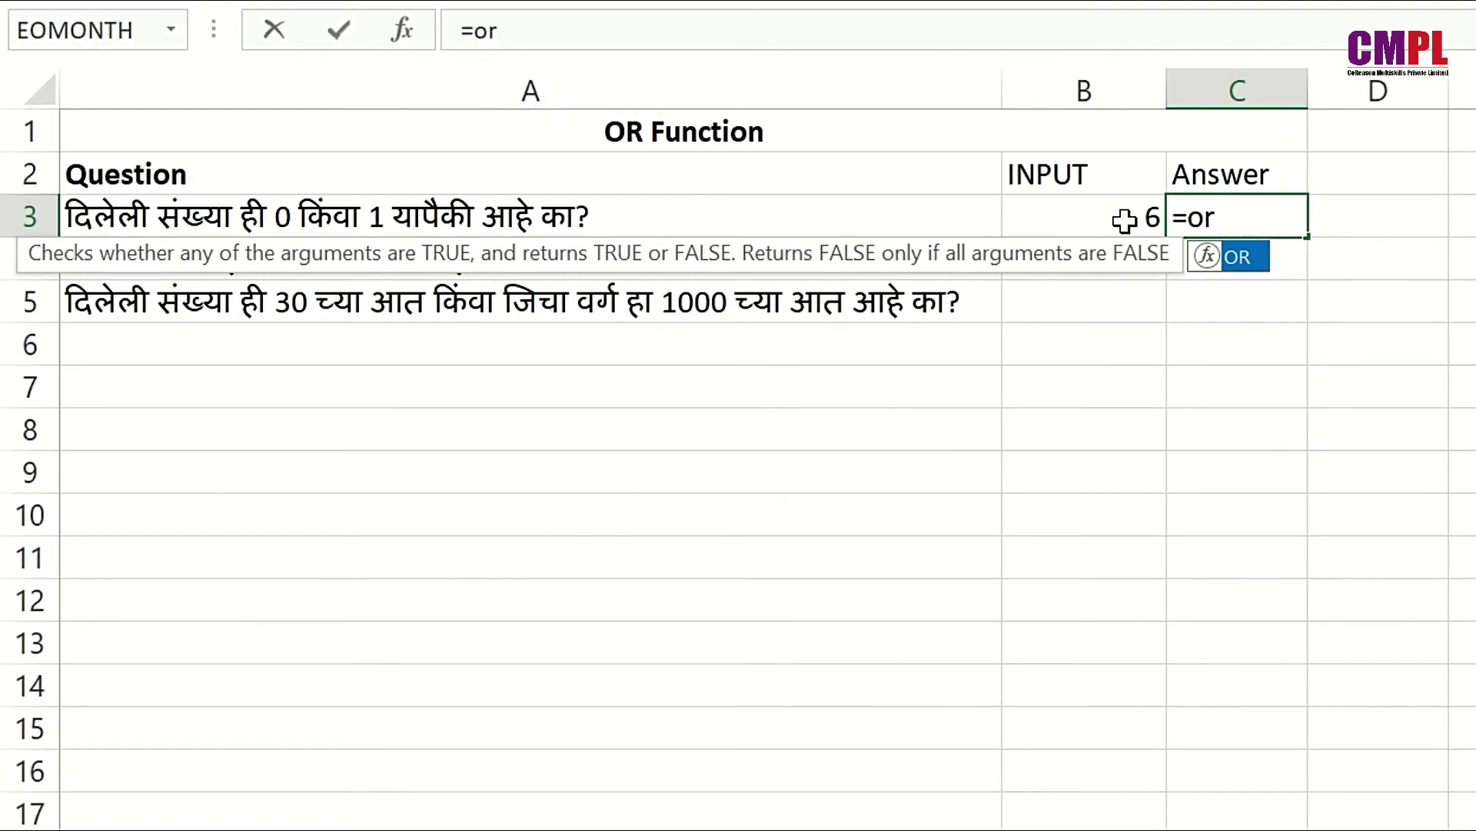
key(Tab)
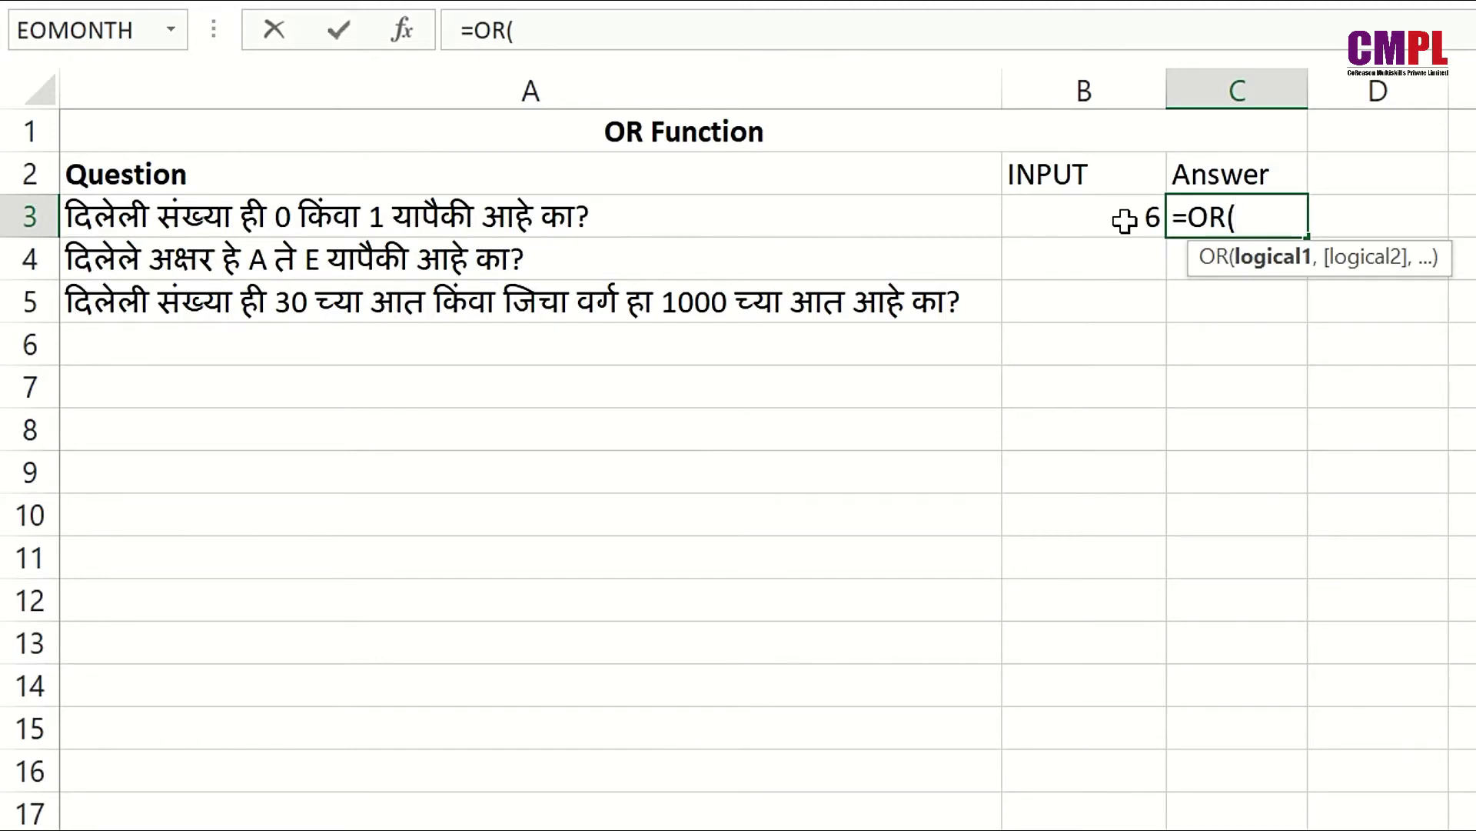
click(1125, 221)
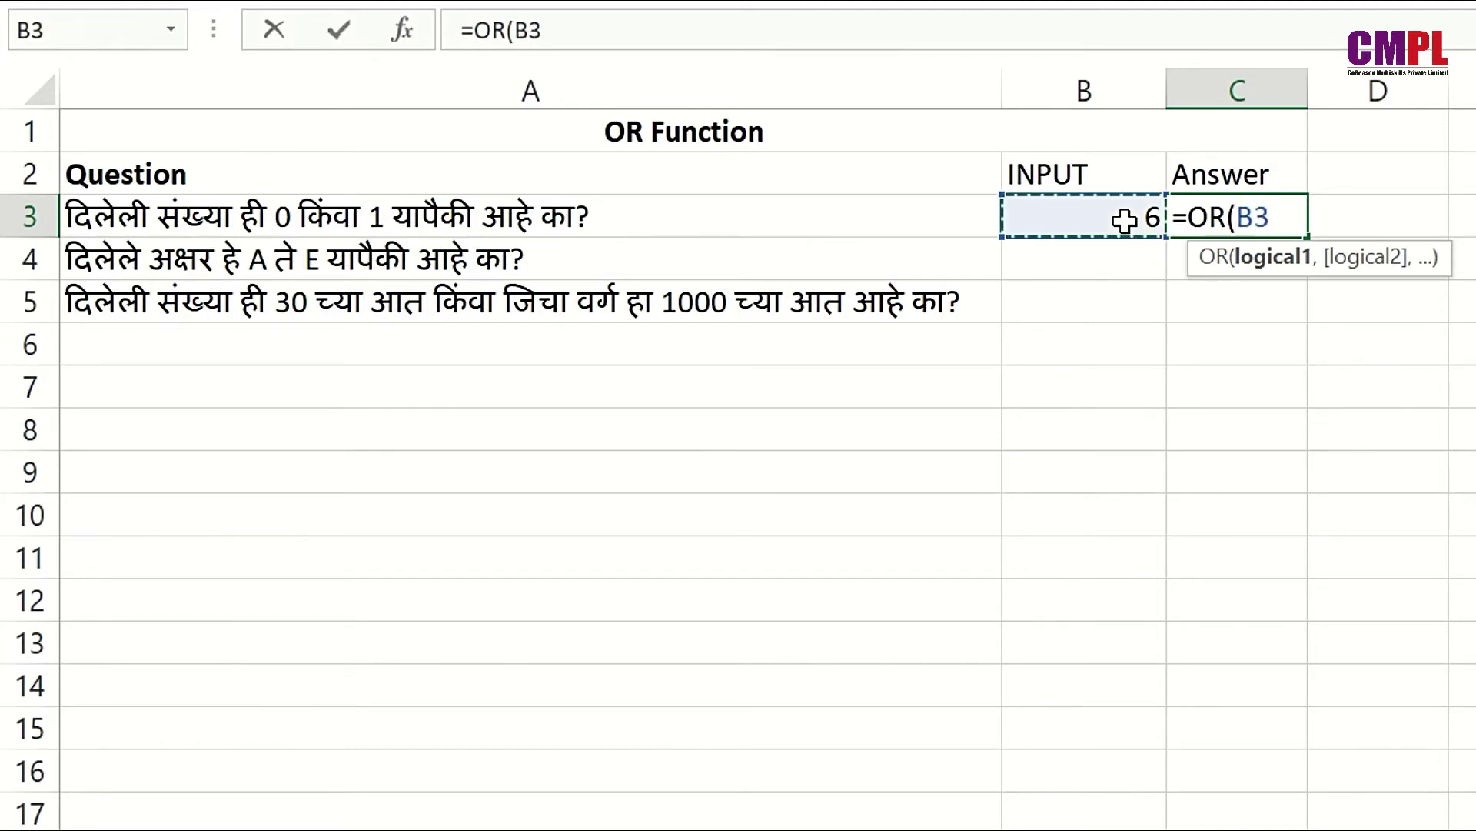
text(>)
key(BackSpace)
text(=1)
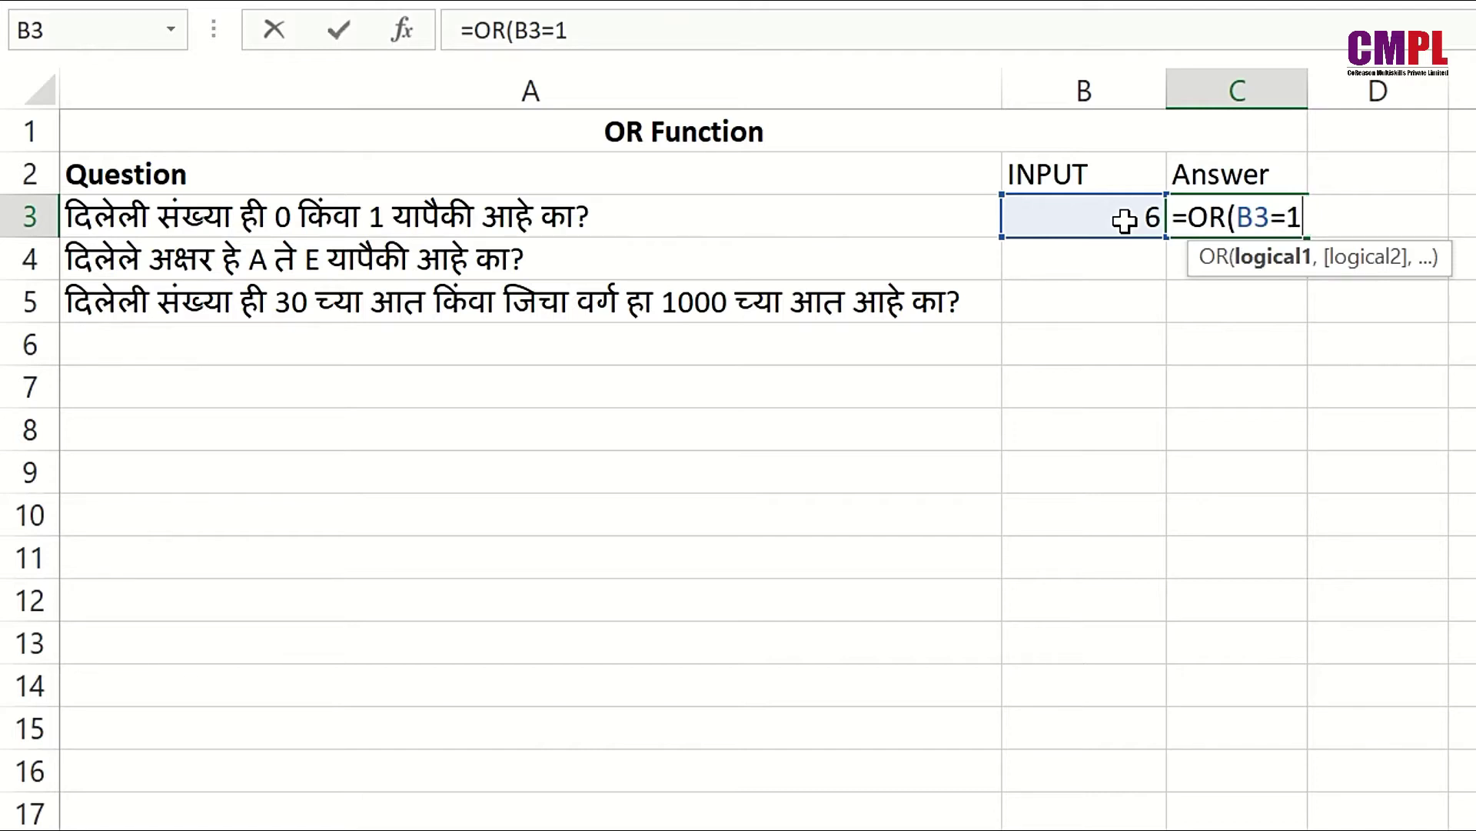
text(,)
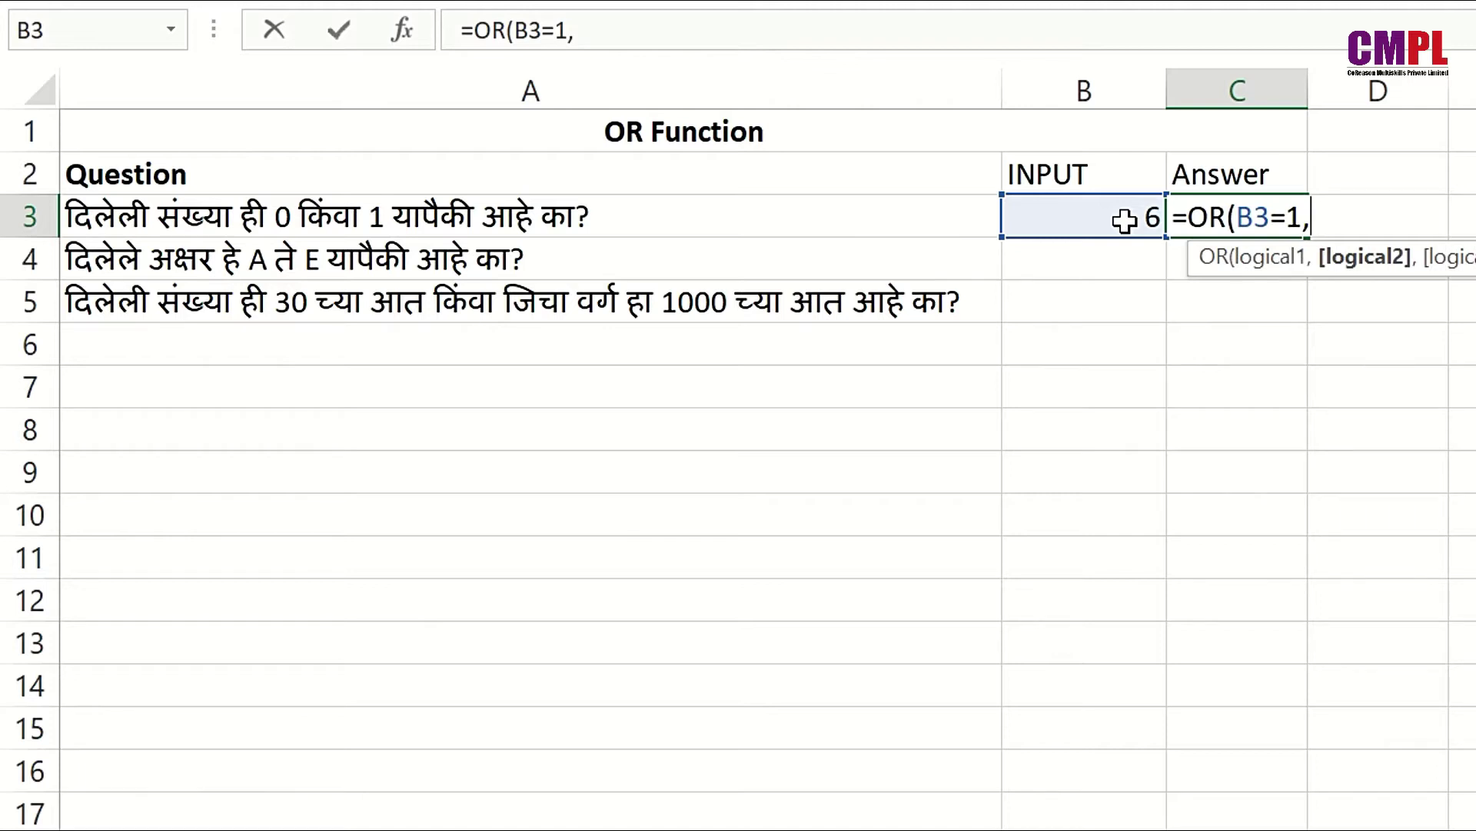
click(1124, 221)
text(=0)
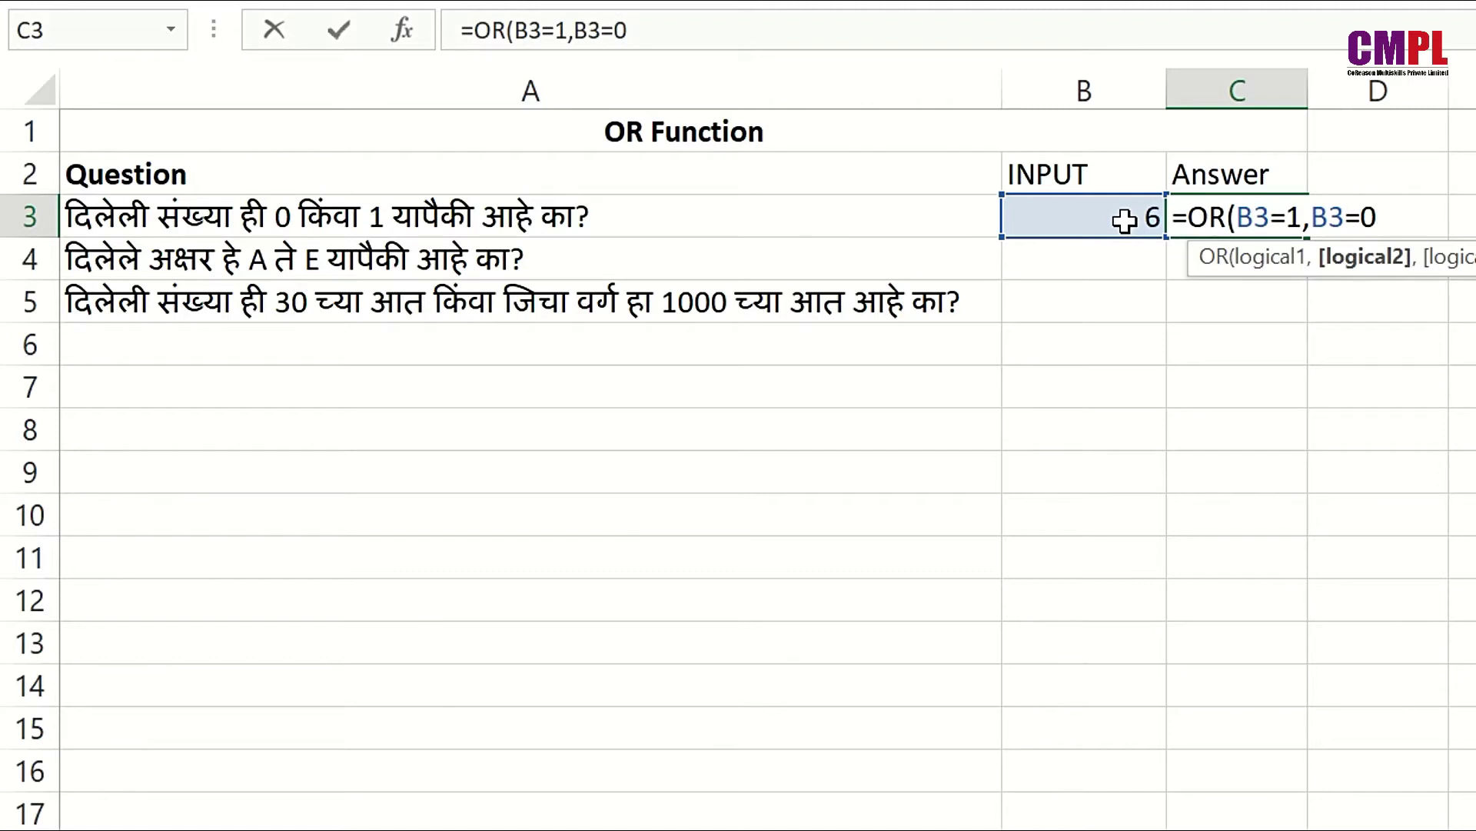
text())
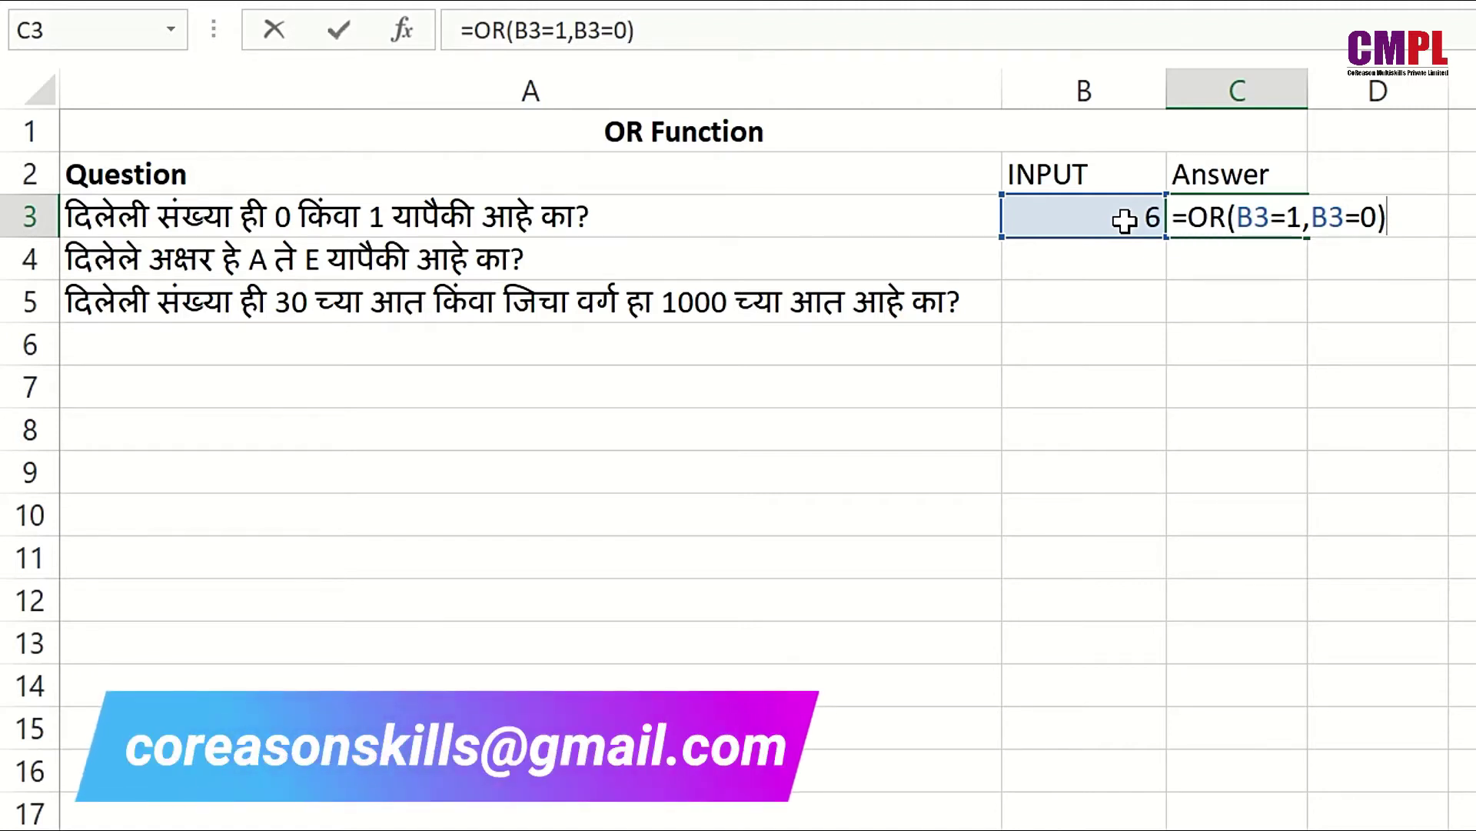
key(Return)
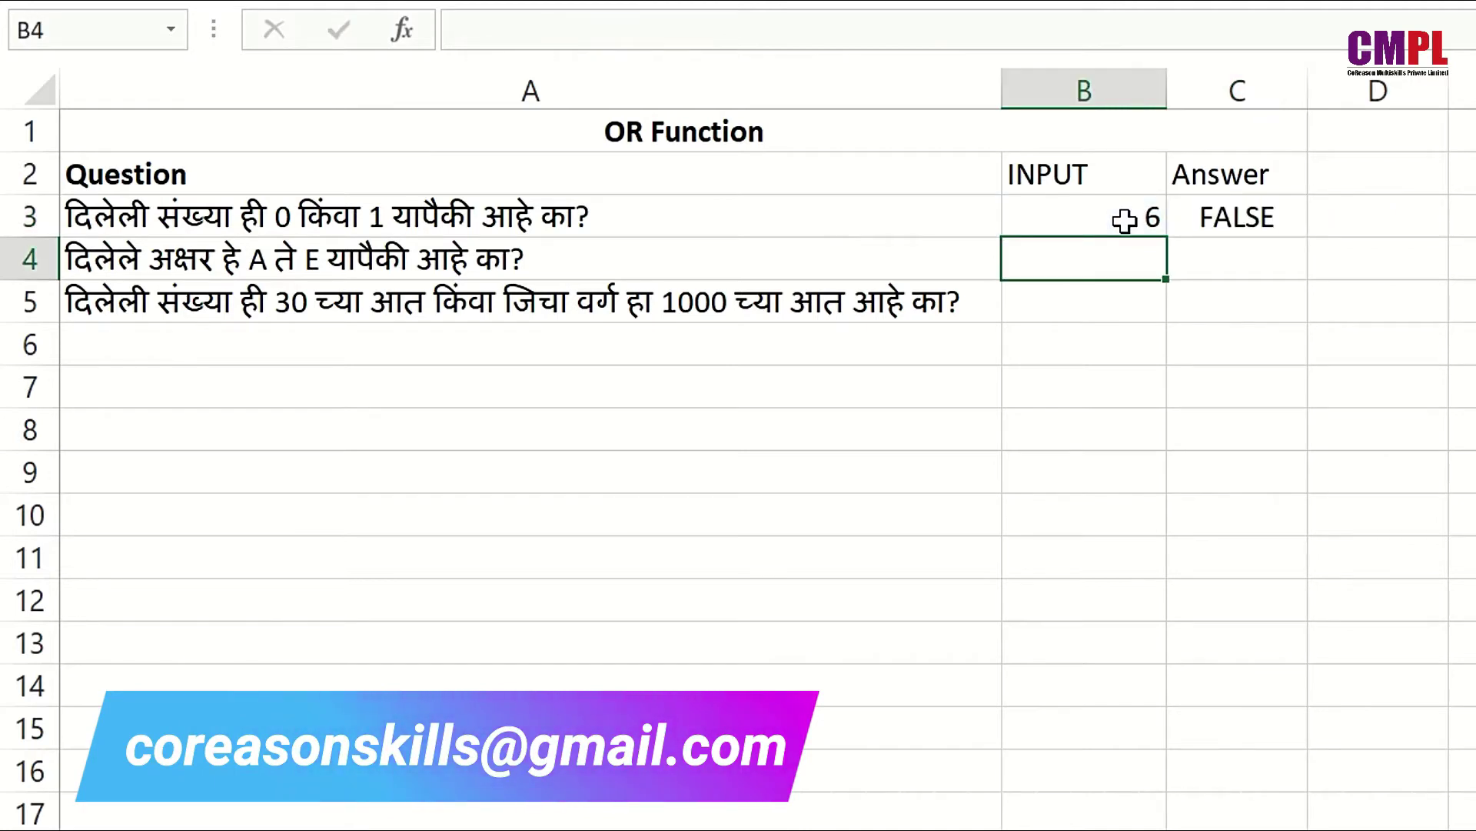
Test the OR formula by trying the values 0 and 1 as the input in cell B3.
click(1084, 216)
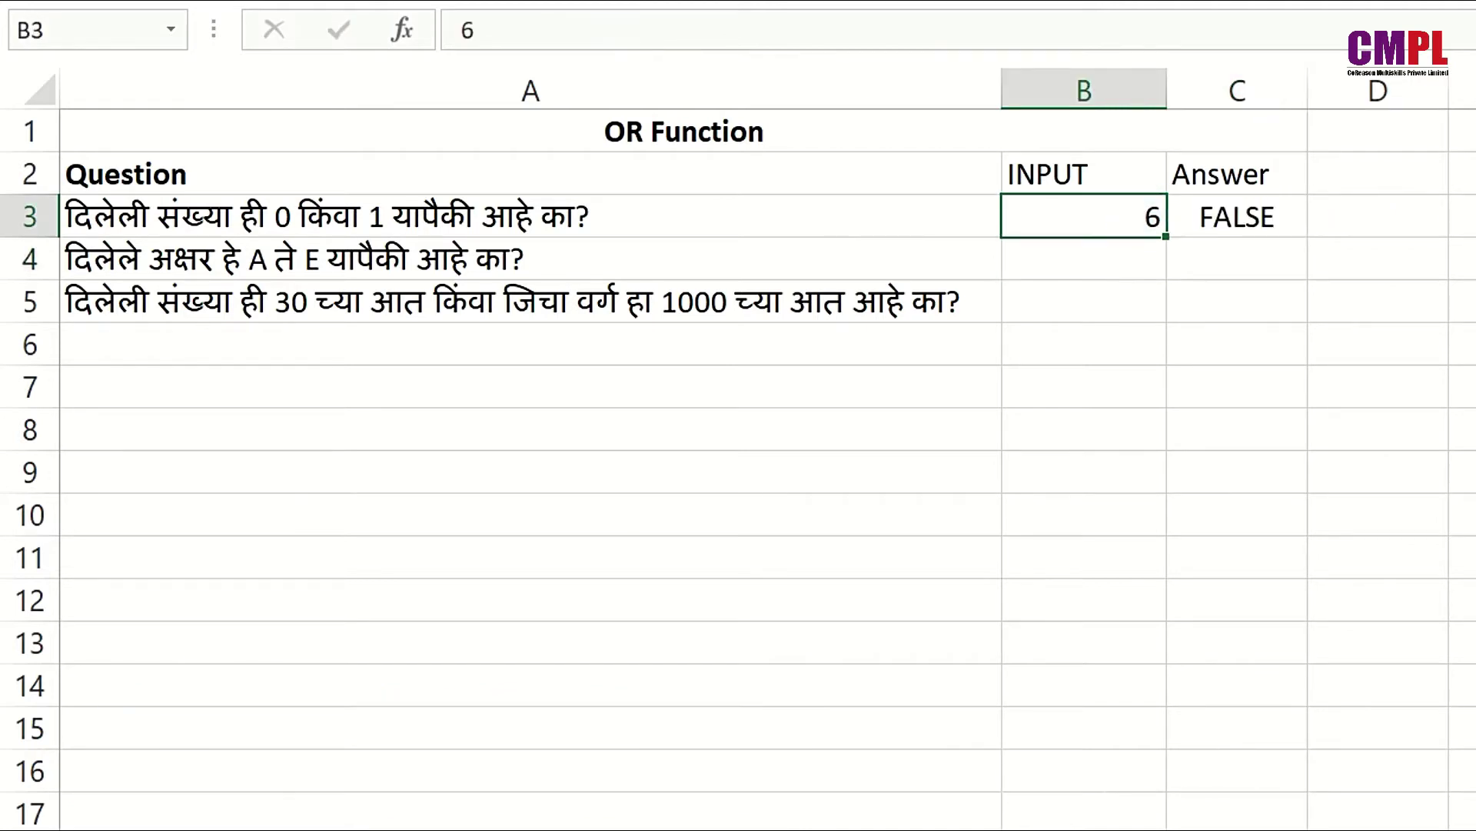
text(0)
key(Return)
click(1084, 217)
key(F2)
key(BackSpace)
text(1)
key(Return)
Set the input in cell B3 to 5 and enter the letter R as the input in cell B4.
click(1084, 216)
text(5)
key(Return)
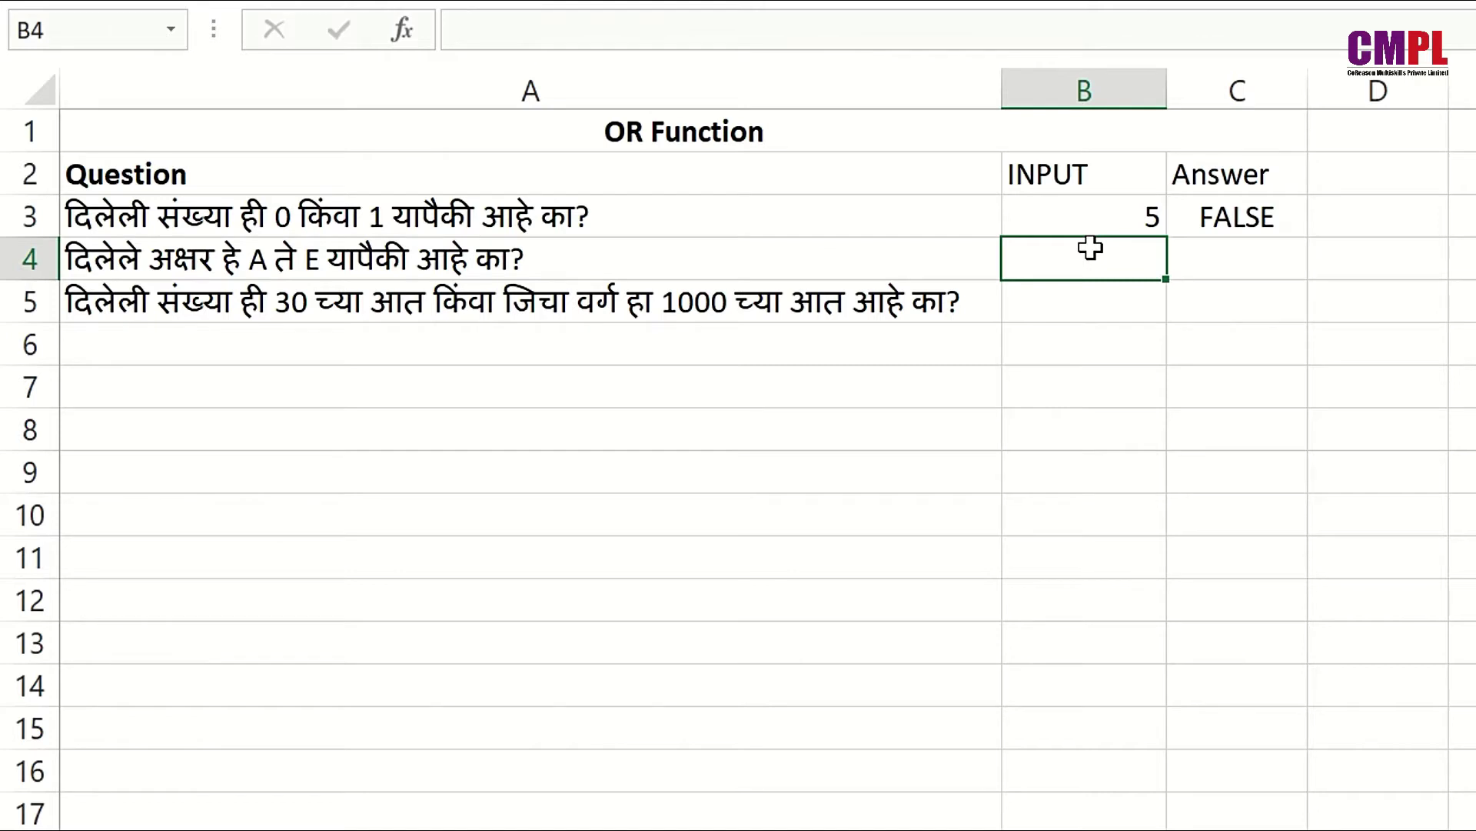
text(R)
key(Tab)
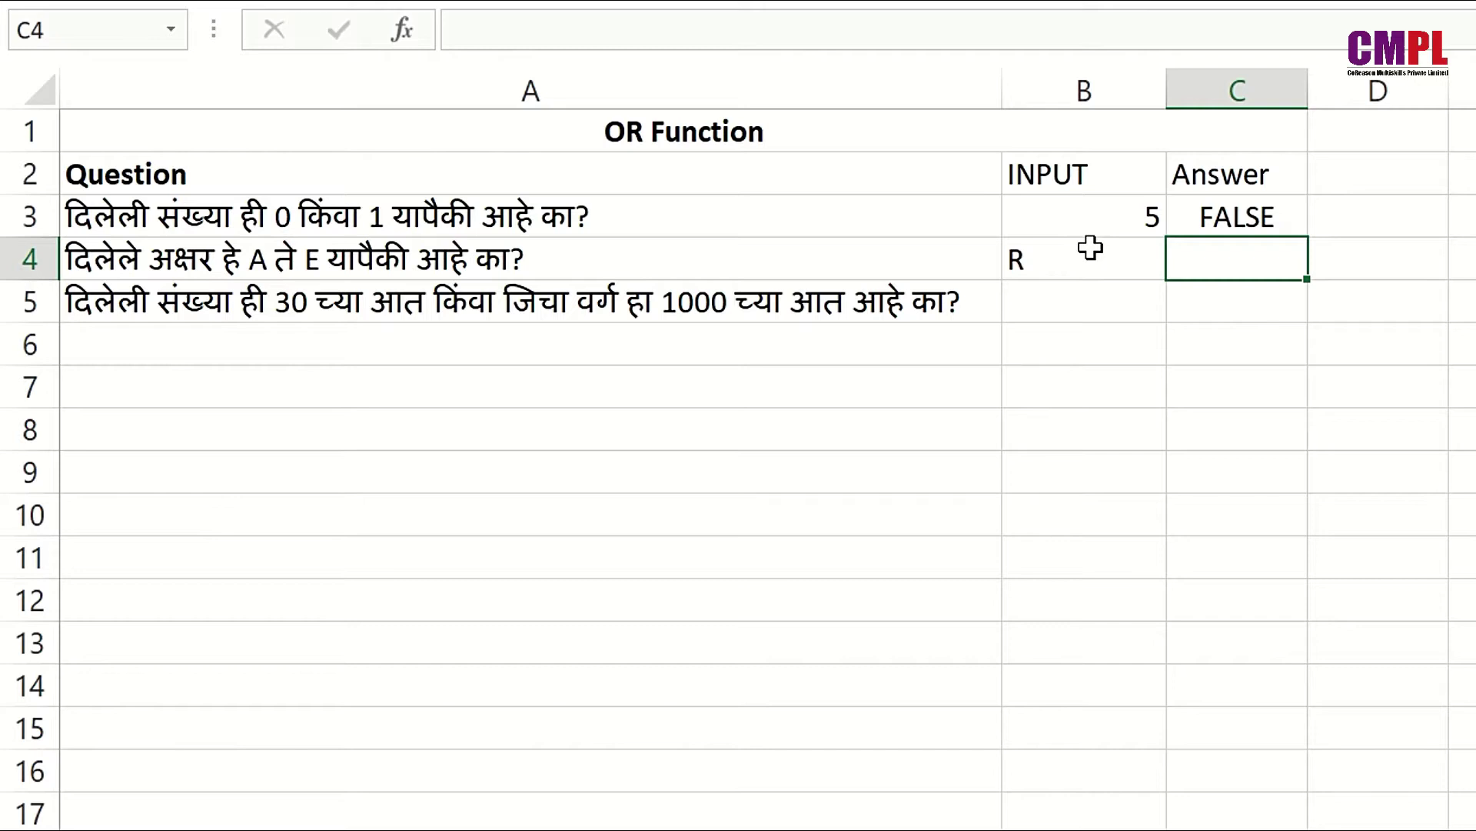
Start an OR formula in cell C4 with the conditions B4="A" and B4="B" for the A-to-E letter question.
text(=or)
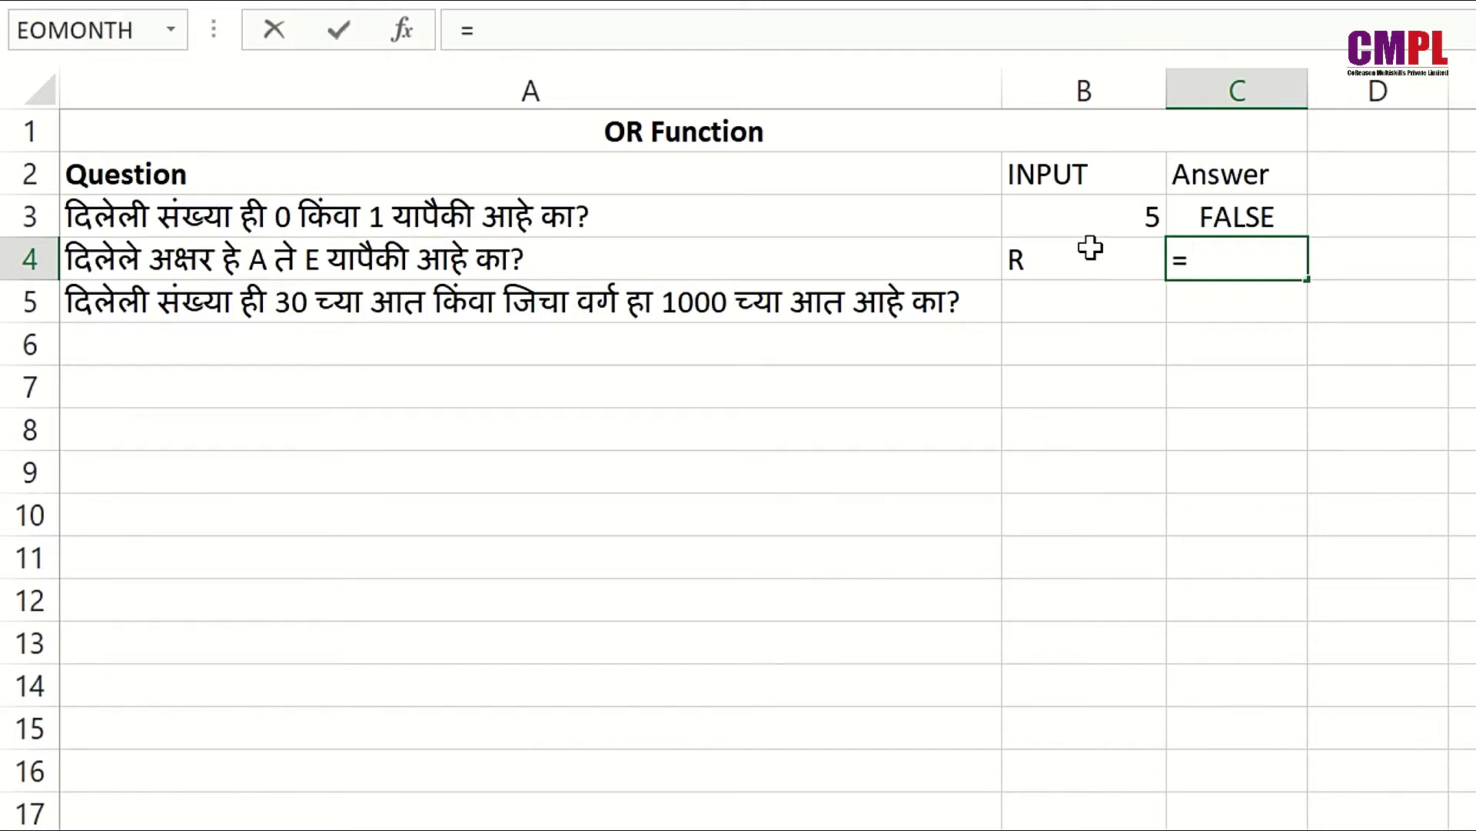
key(Tab)
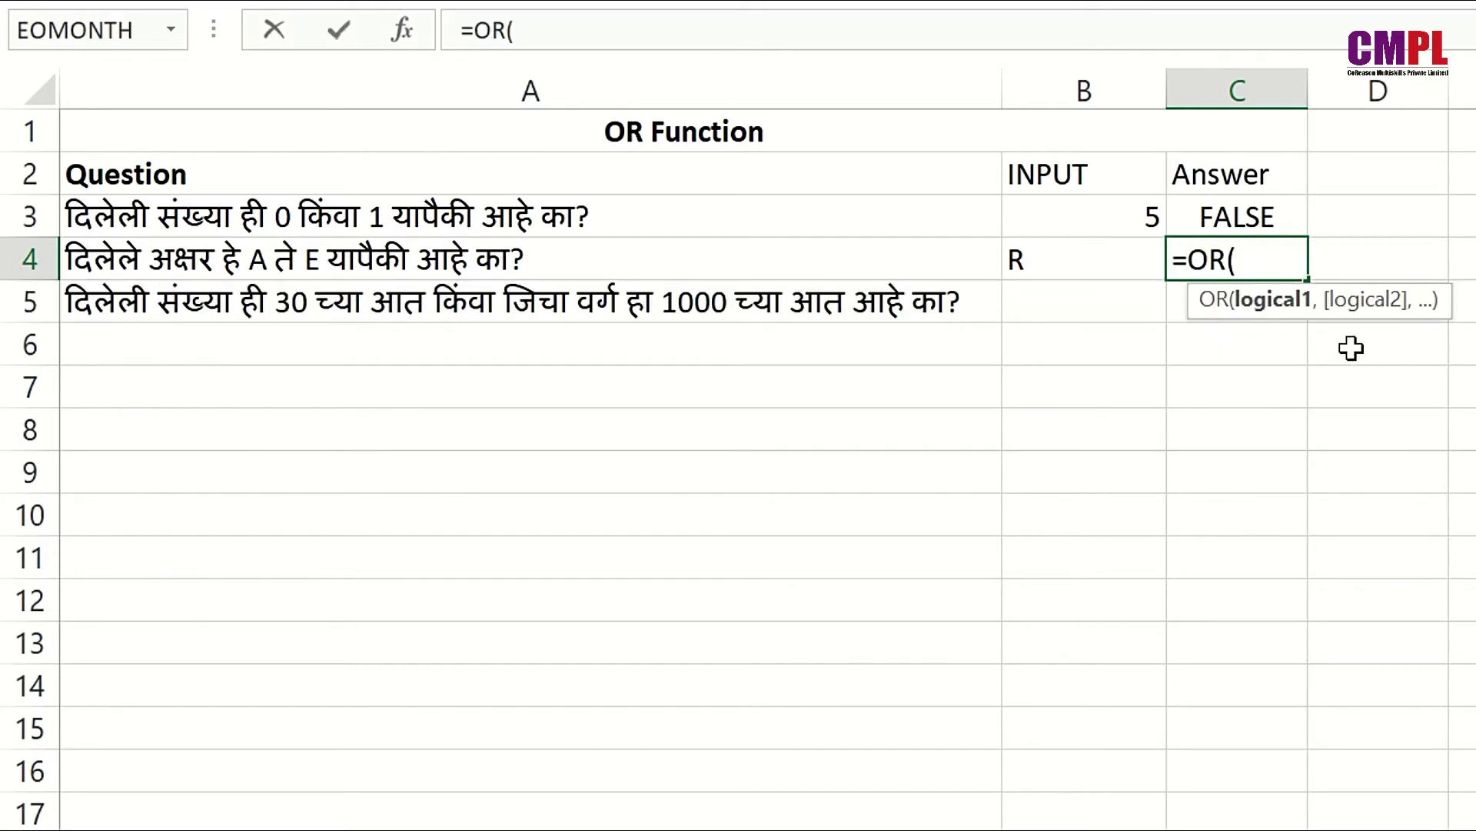
click(1075, 251)
text(=)
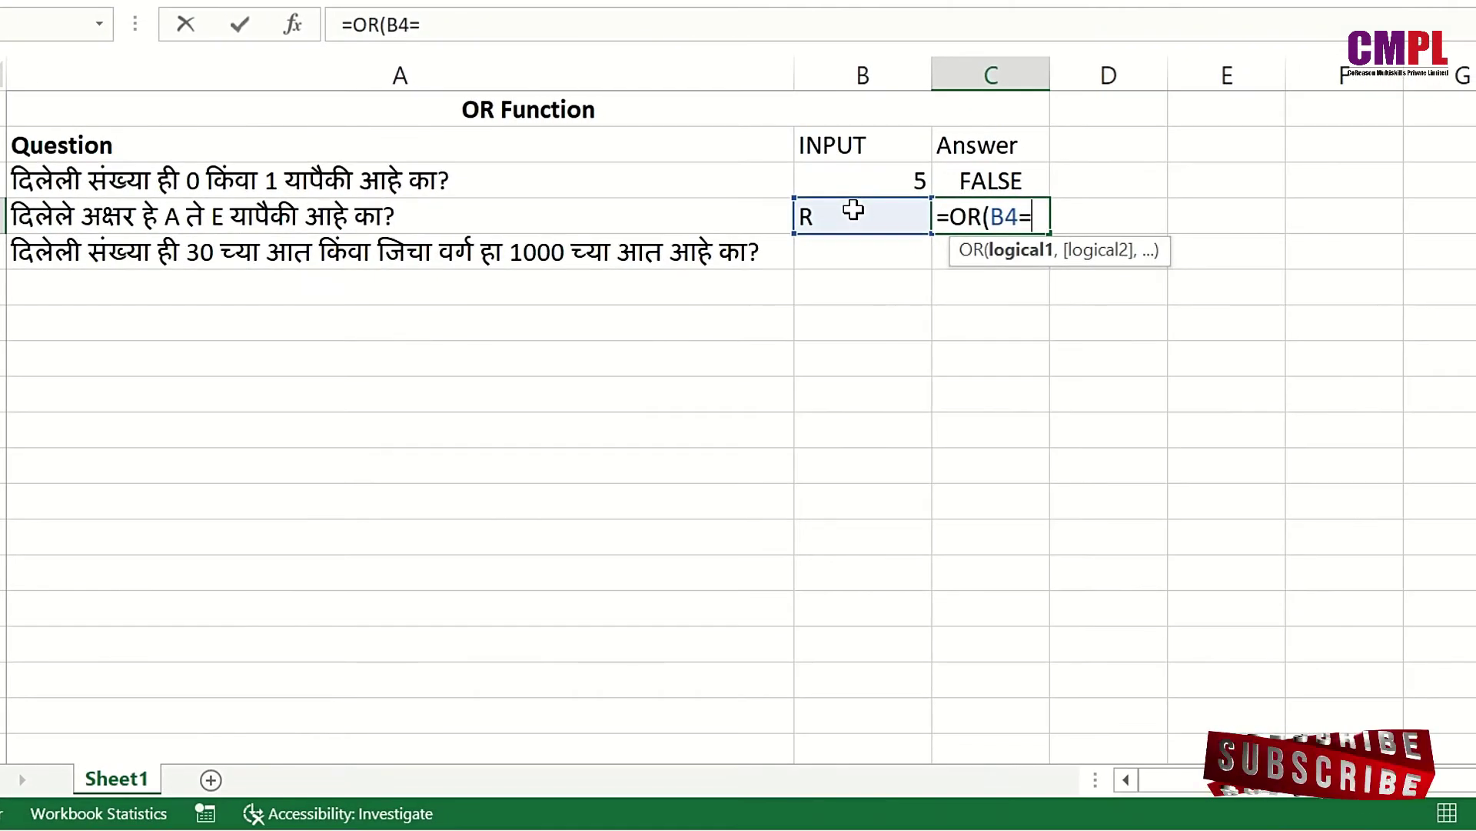
text(A)
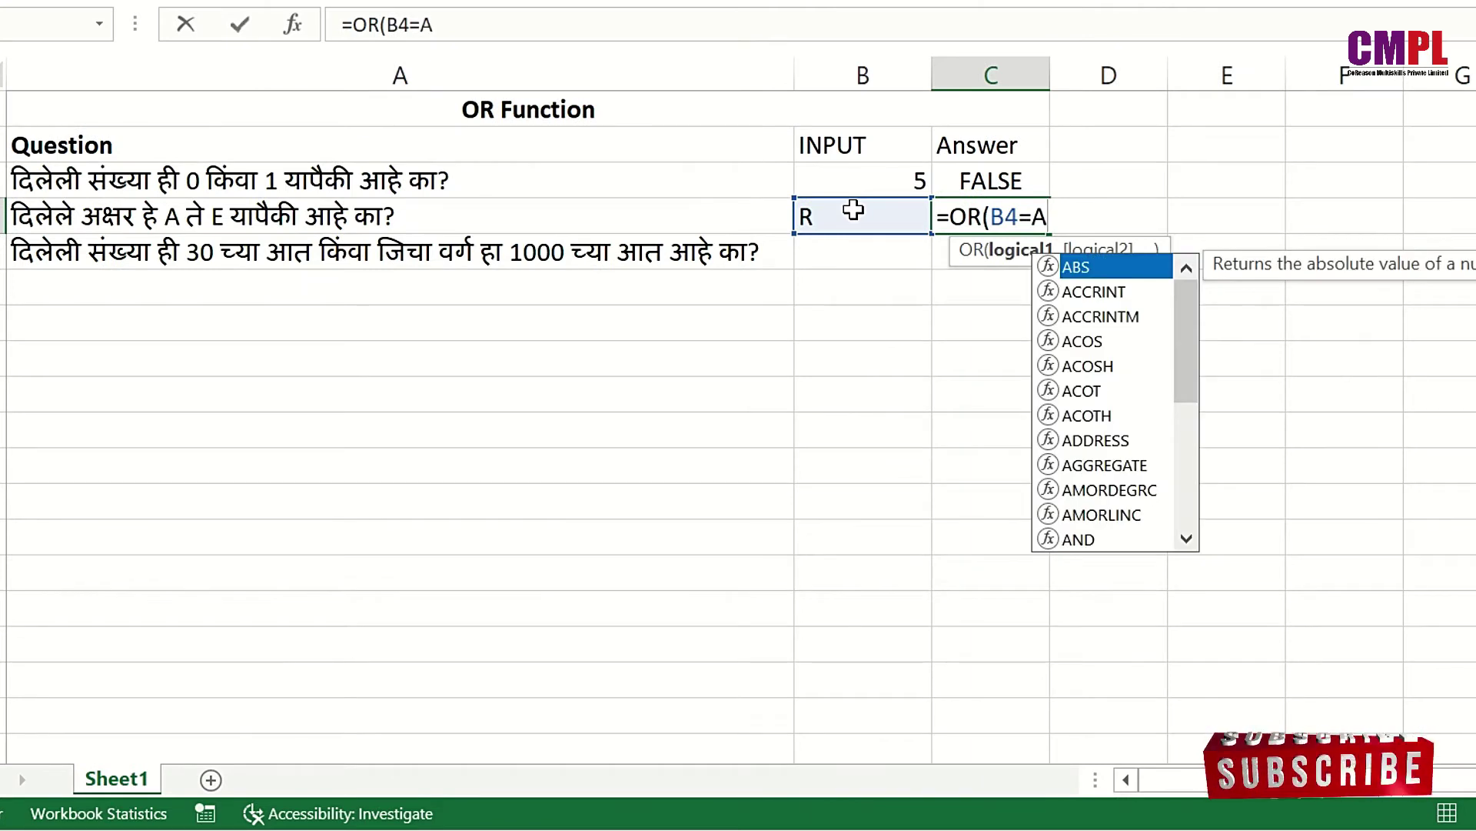
key(BackSpace)
text("A)
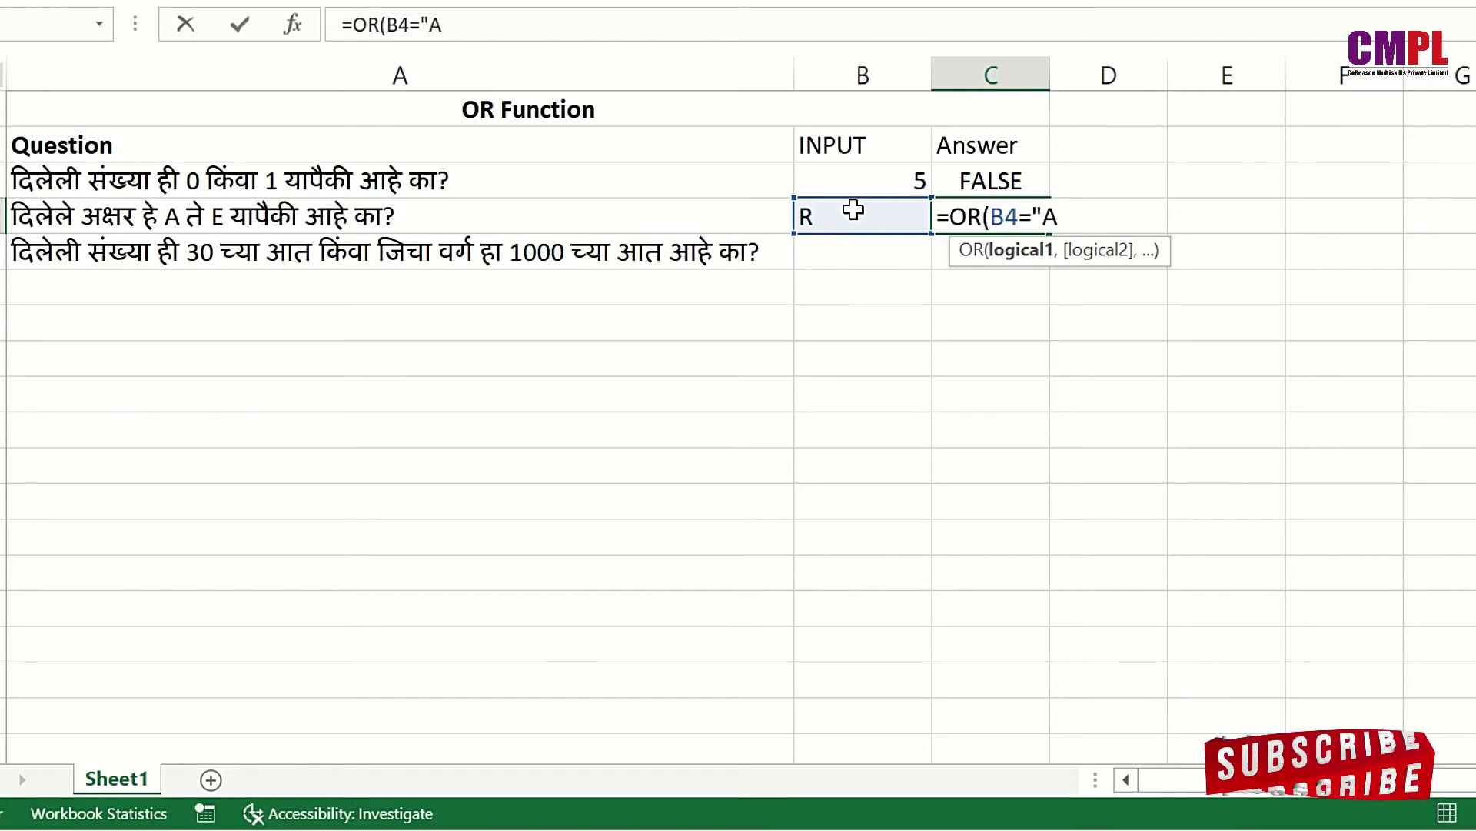
text(")
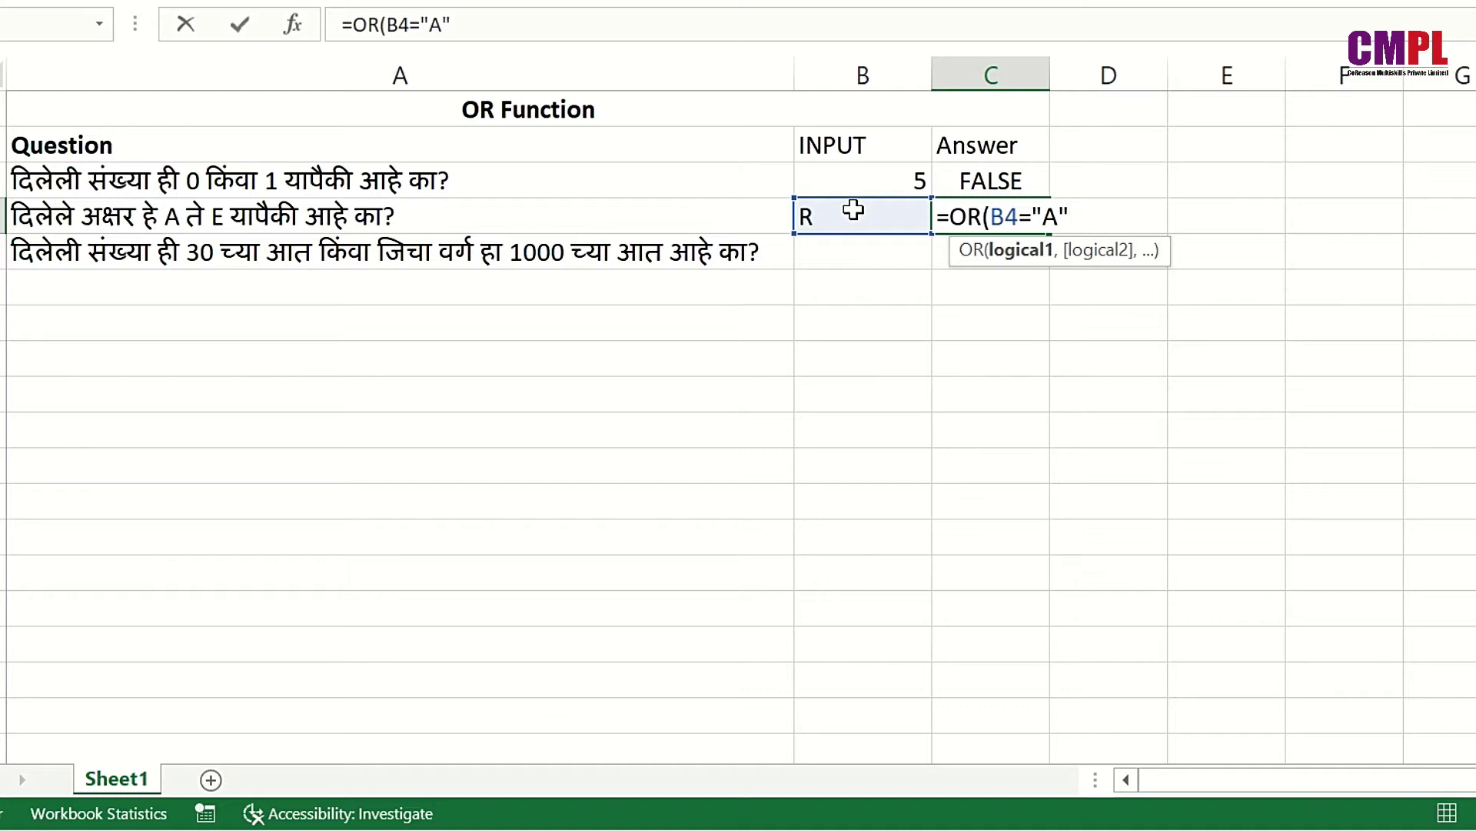
text(,)
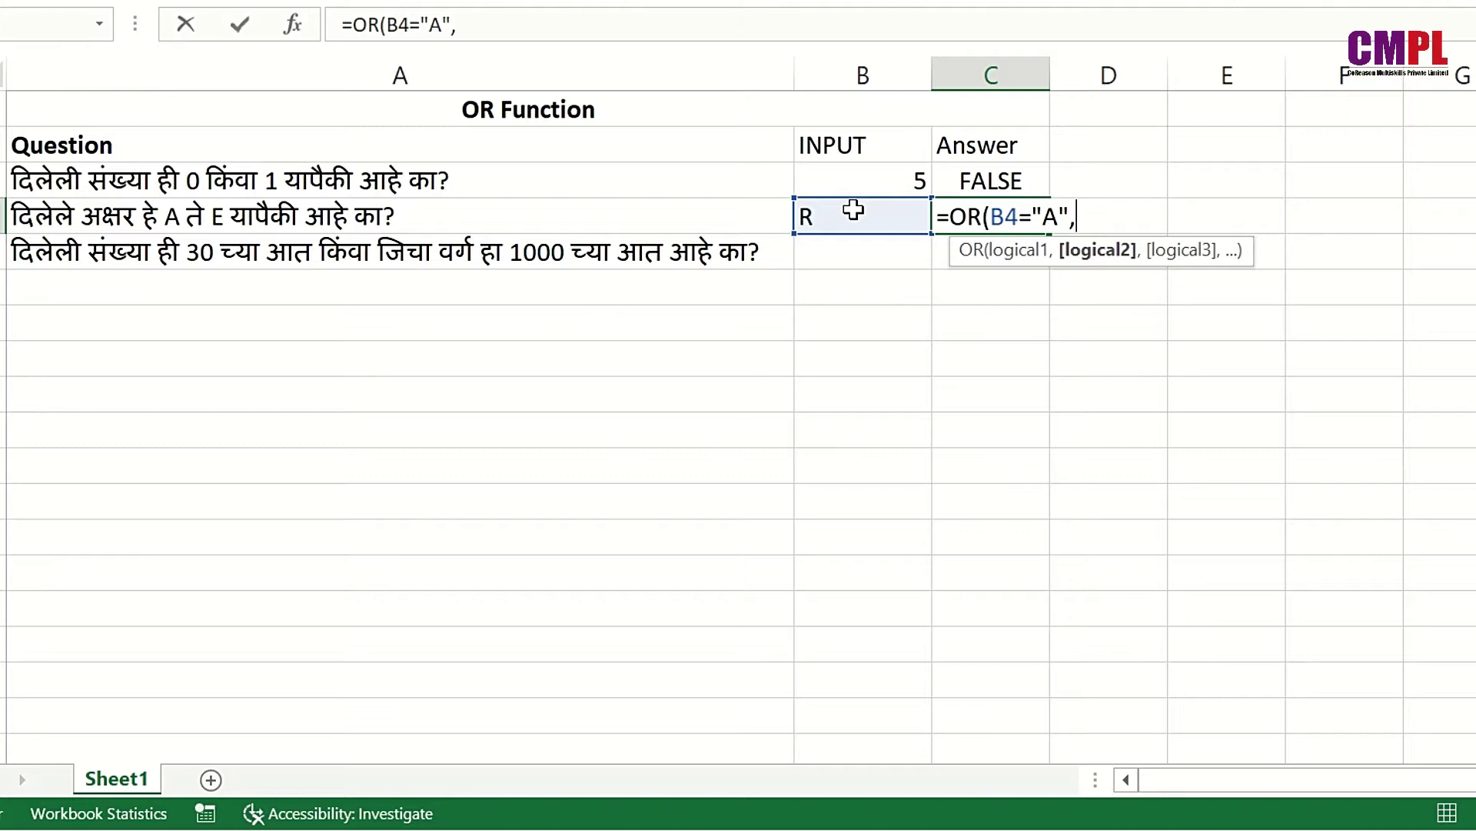
click(854, 209)
text(="B")
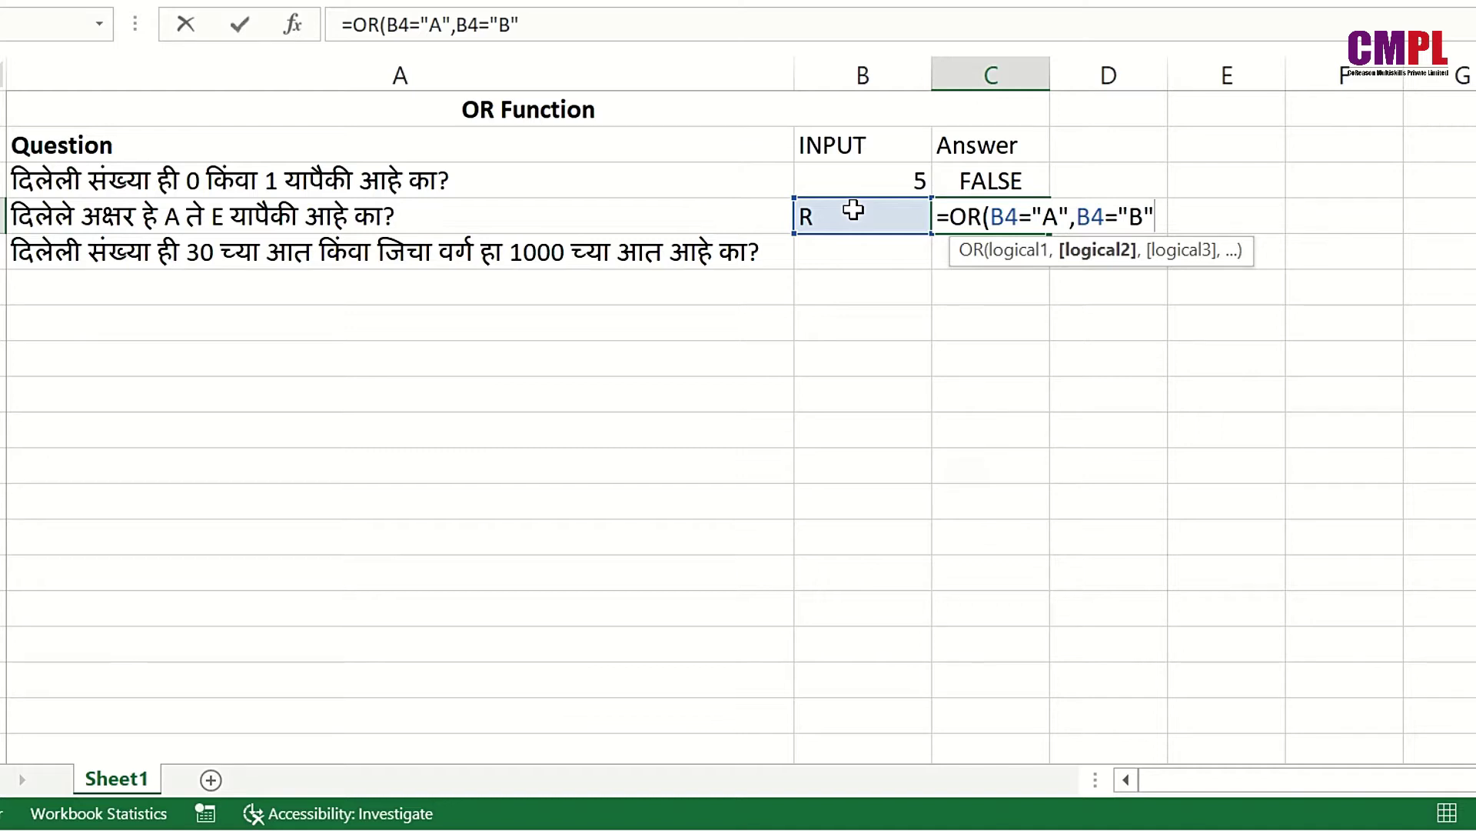
text(,)
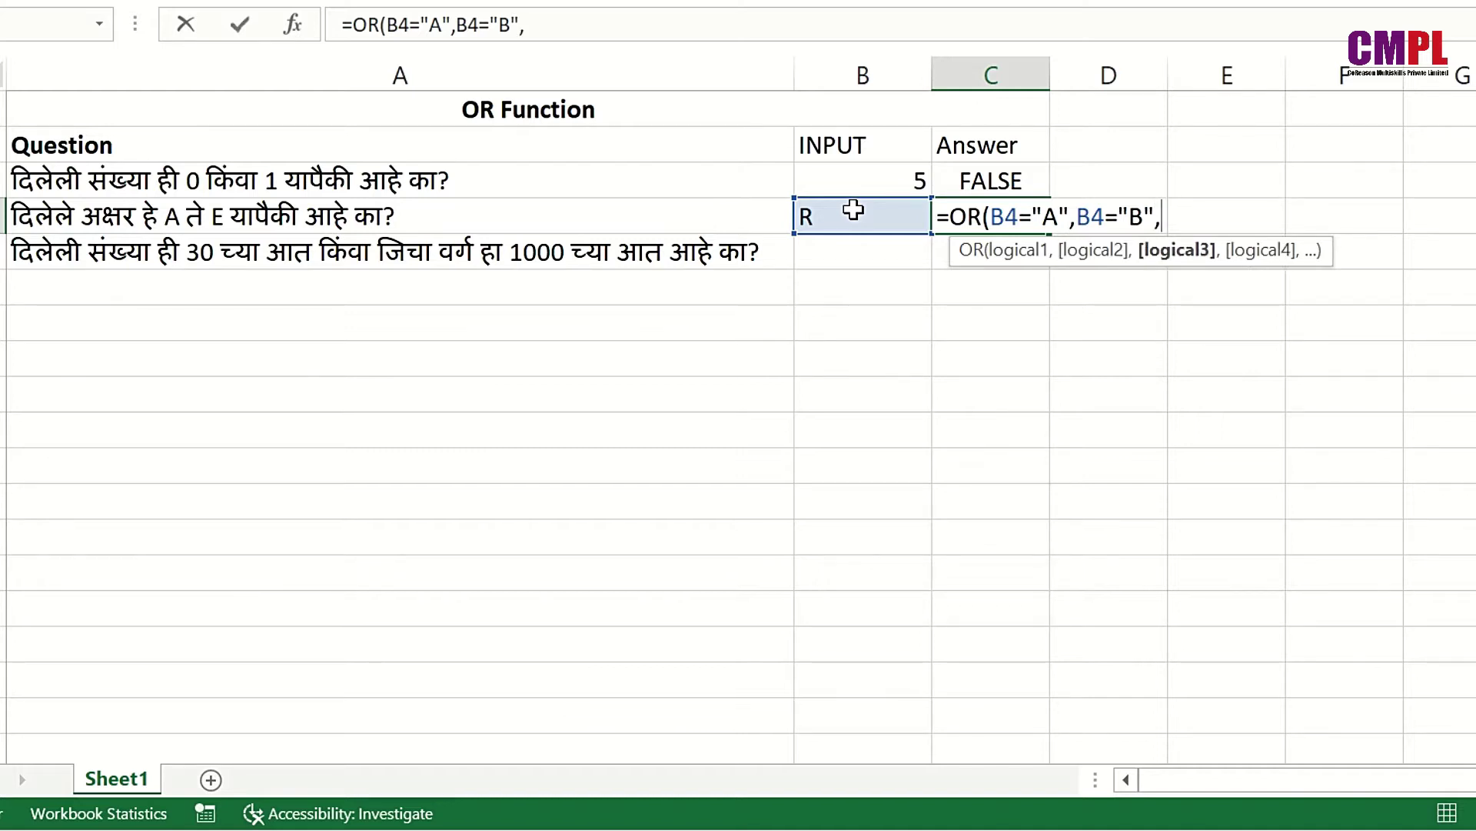
Add B4="C" as the third condition of the OR formula in cell C4.
click(854, 210)
text(=)
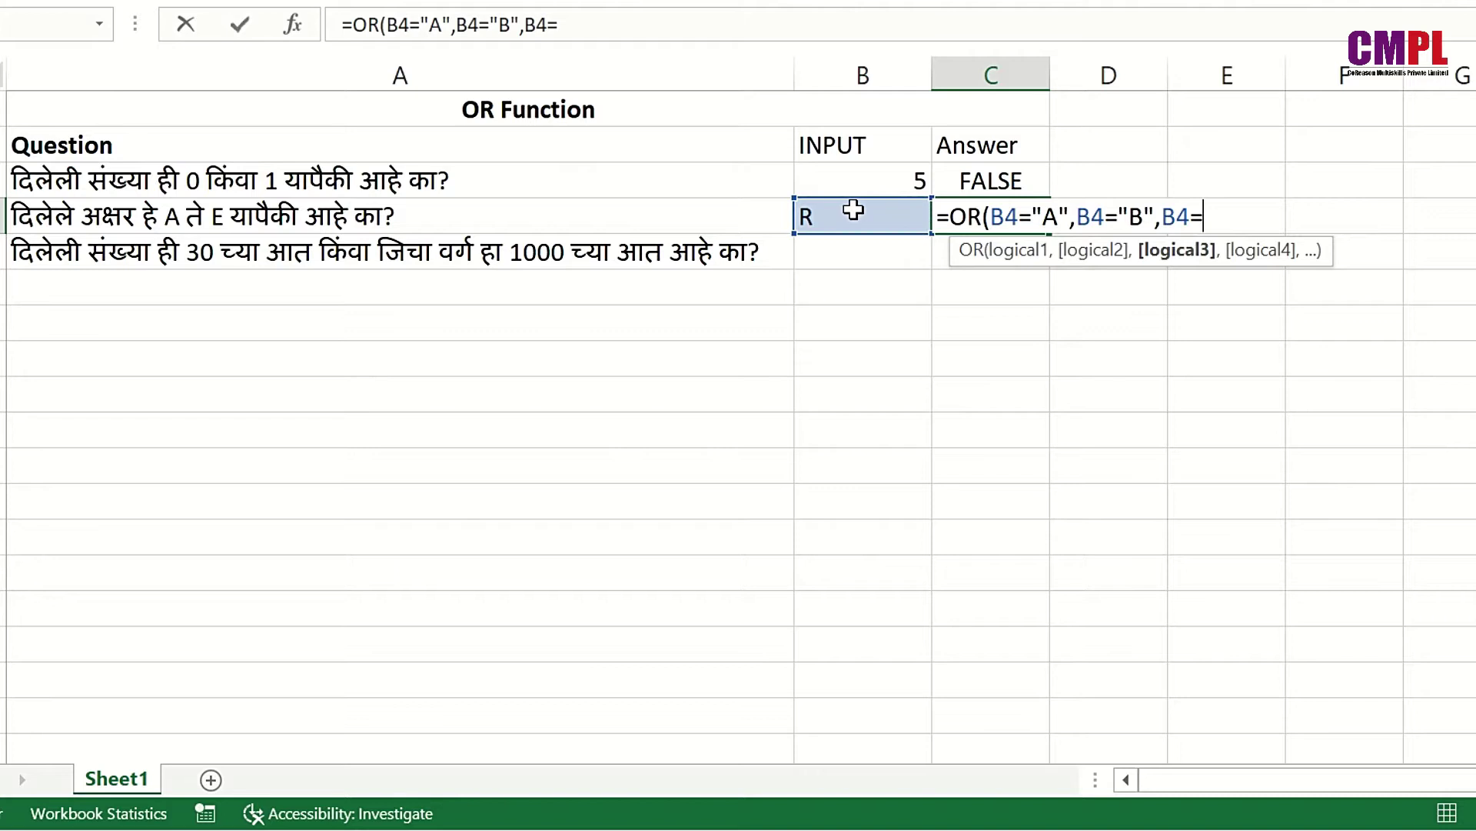
click(853, 209)
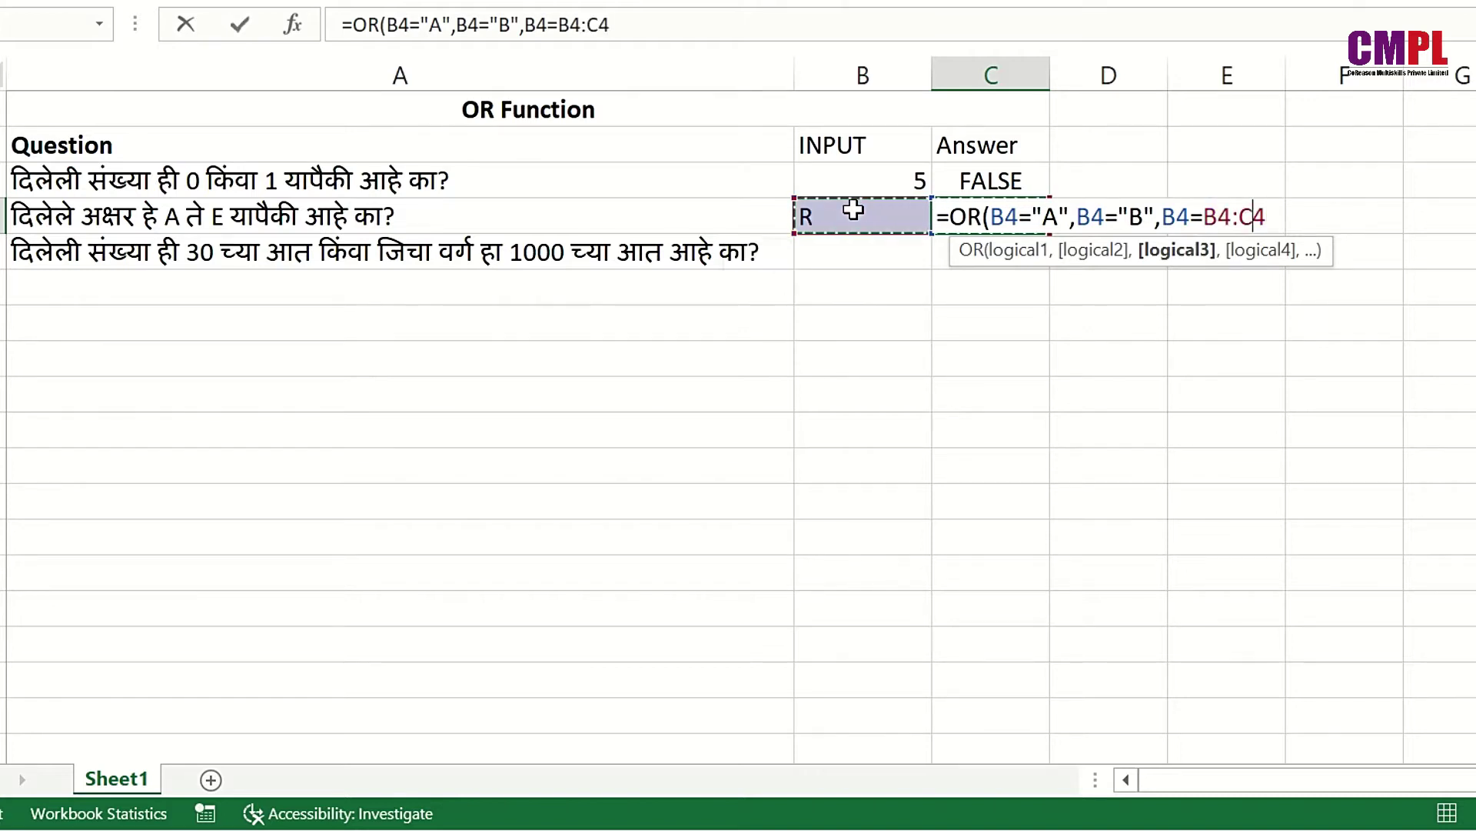
key(BackSpace)
key(BackSpace)
key(BackSpace)
key(BackSpace)
key(Escape)
key(BackSpace)
text(" )
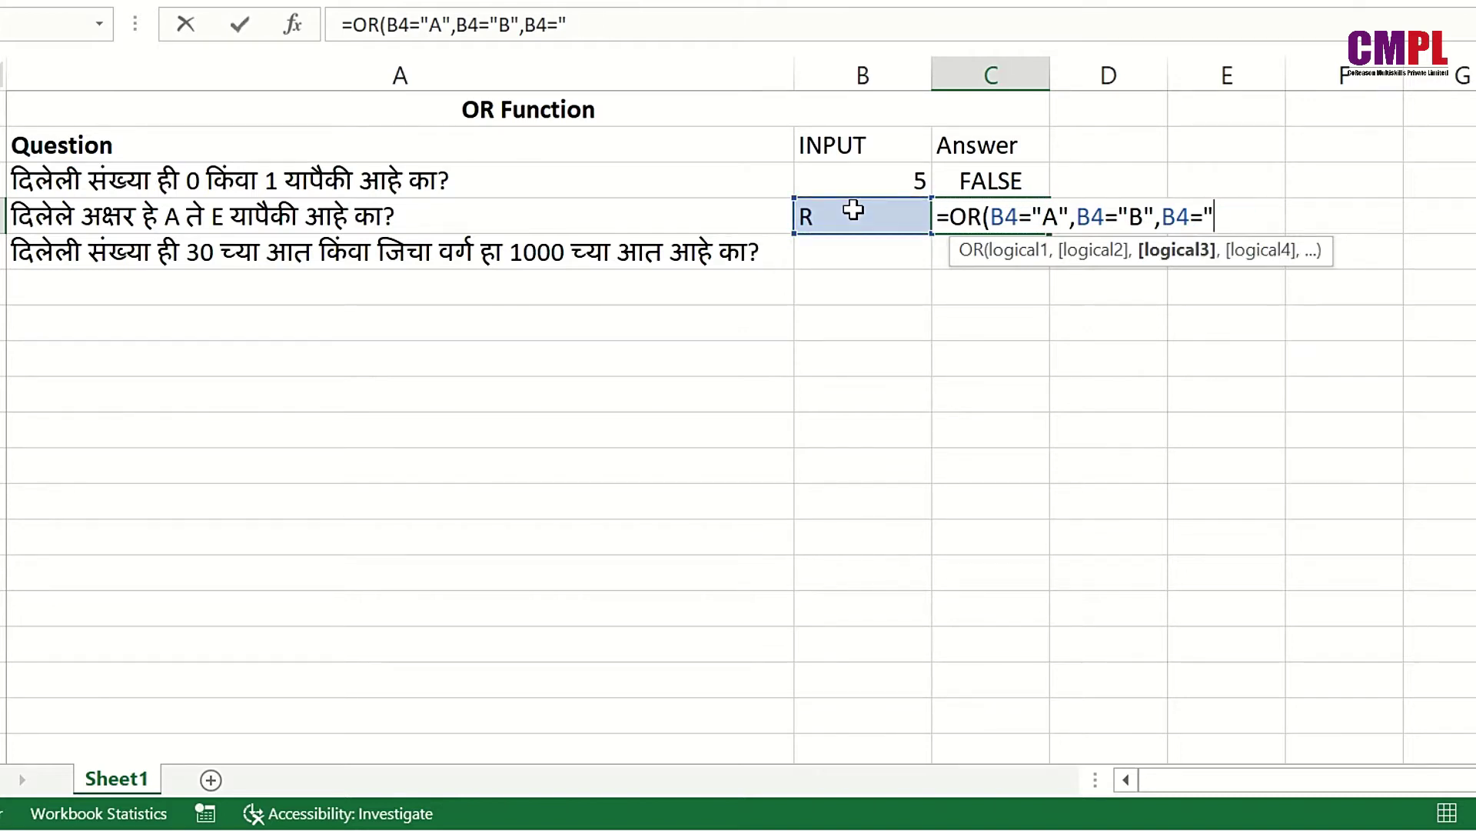
text(C",)
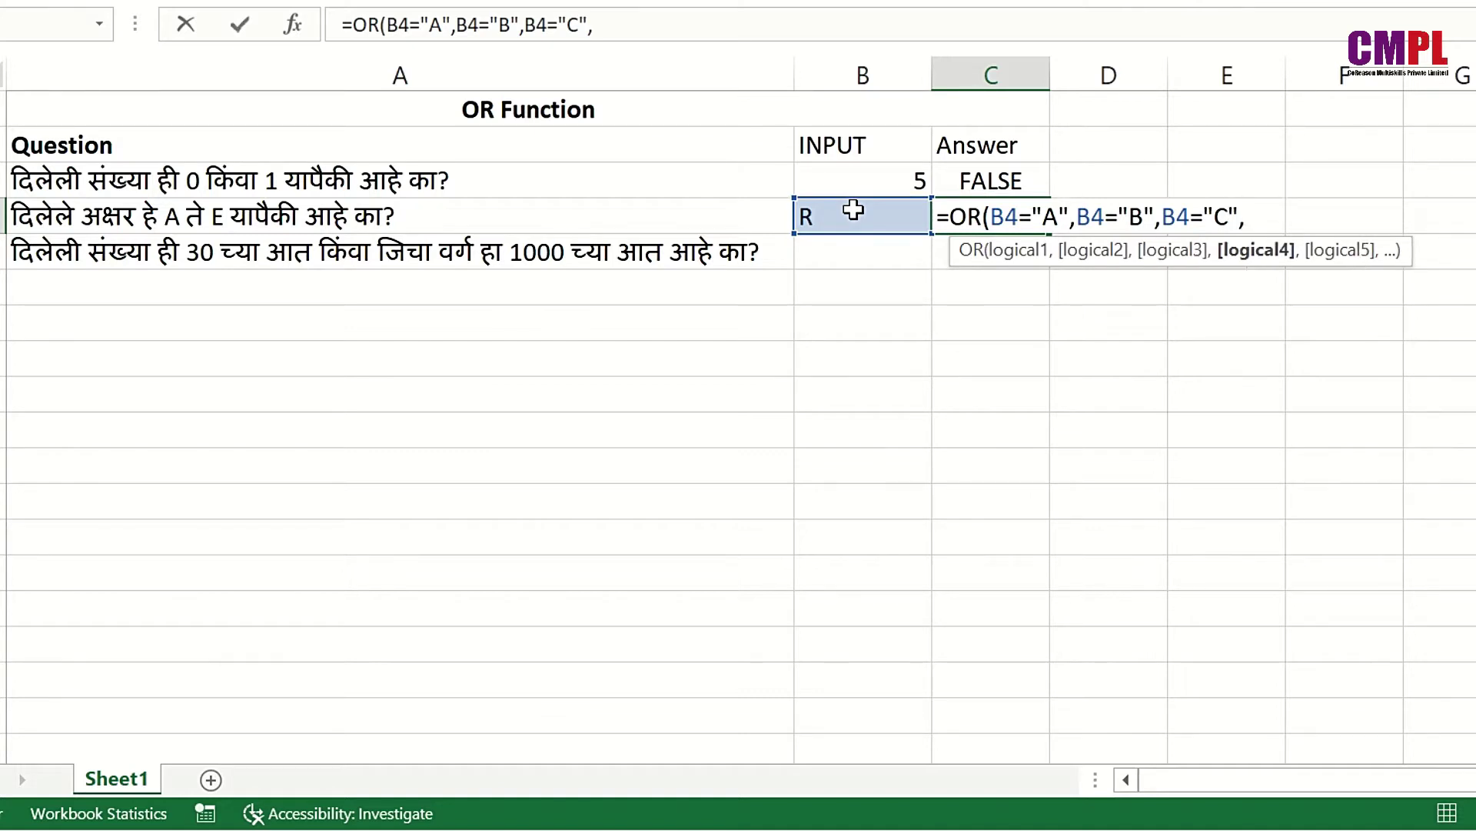
Add the conditions B4="D" and B4="E" to the OR formula in cell C4 and complete it.
click(811, 210)
text(= )
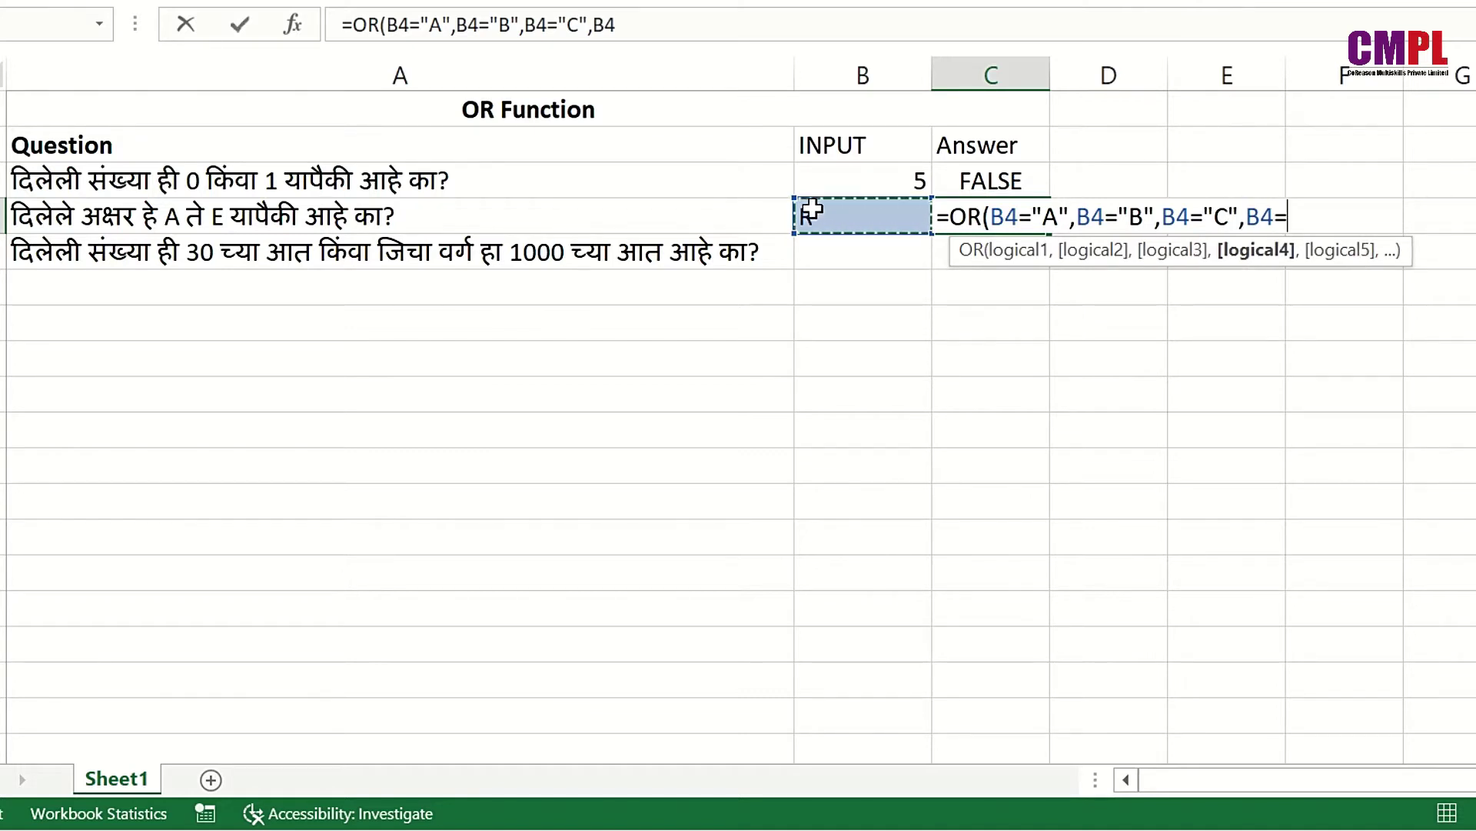
text("D")
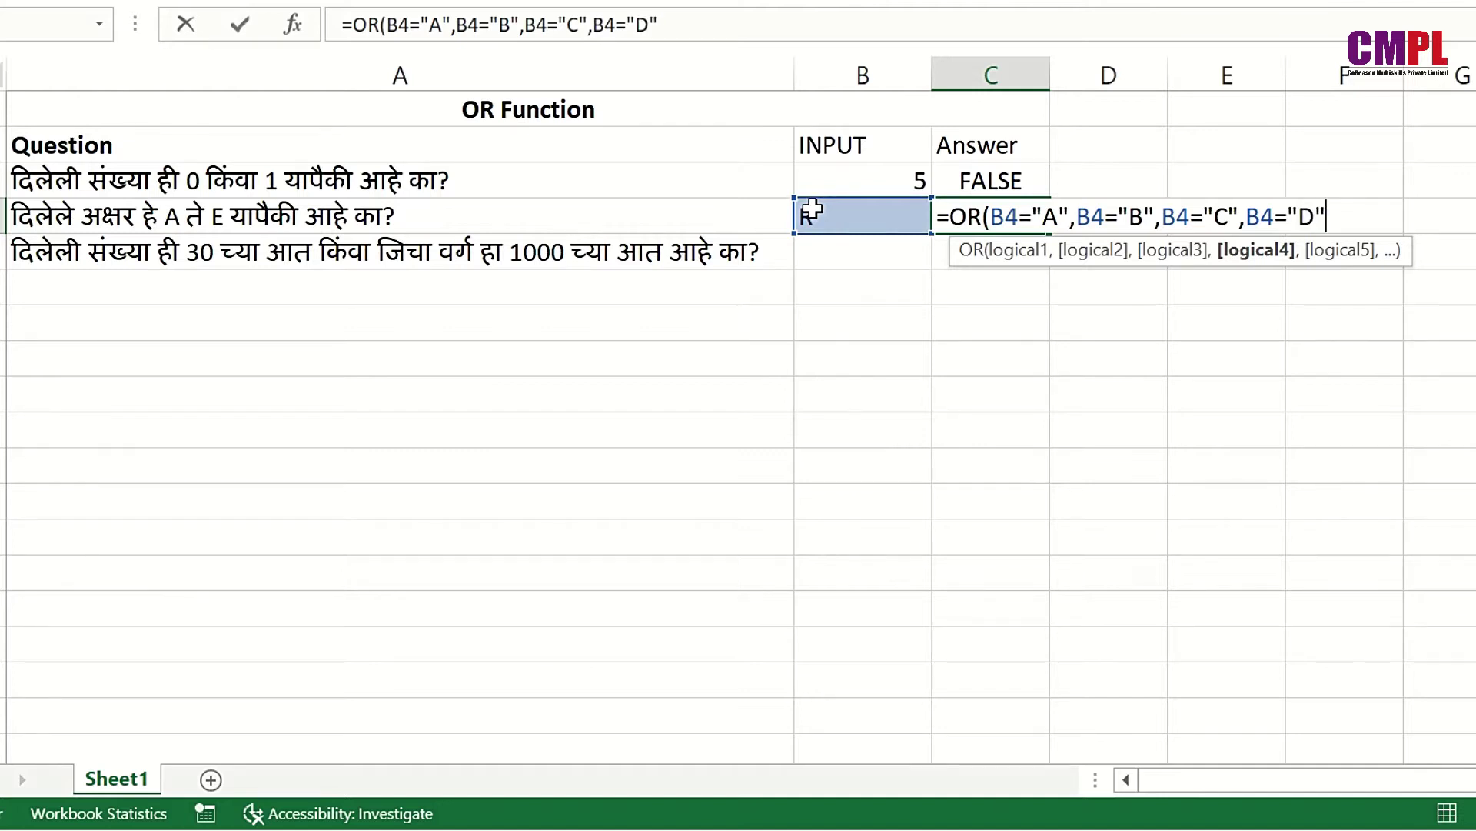
text(,)
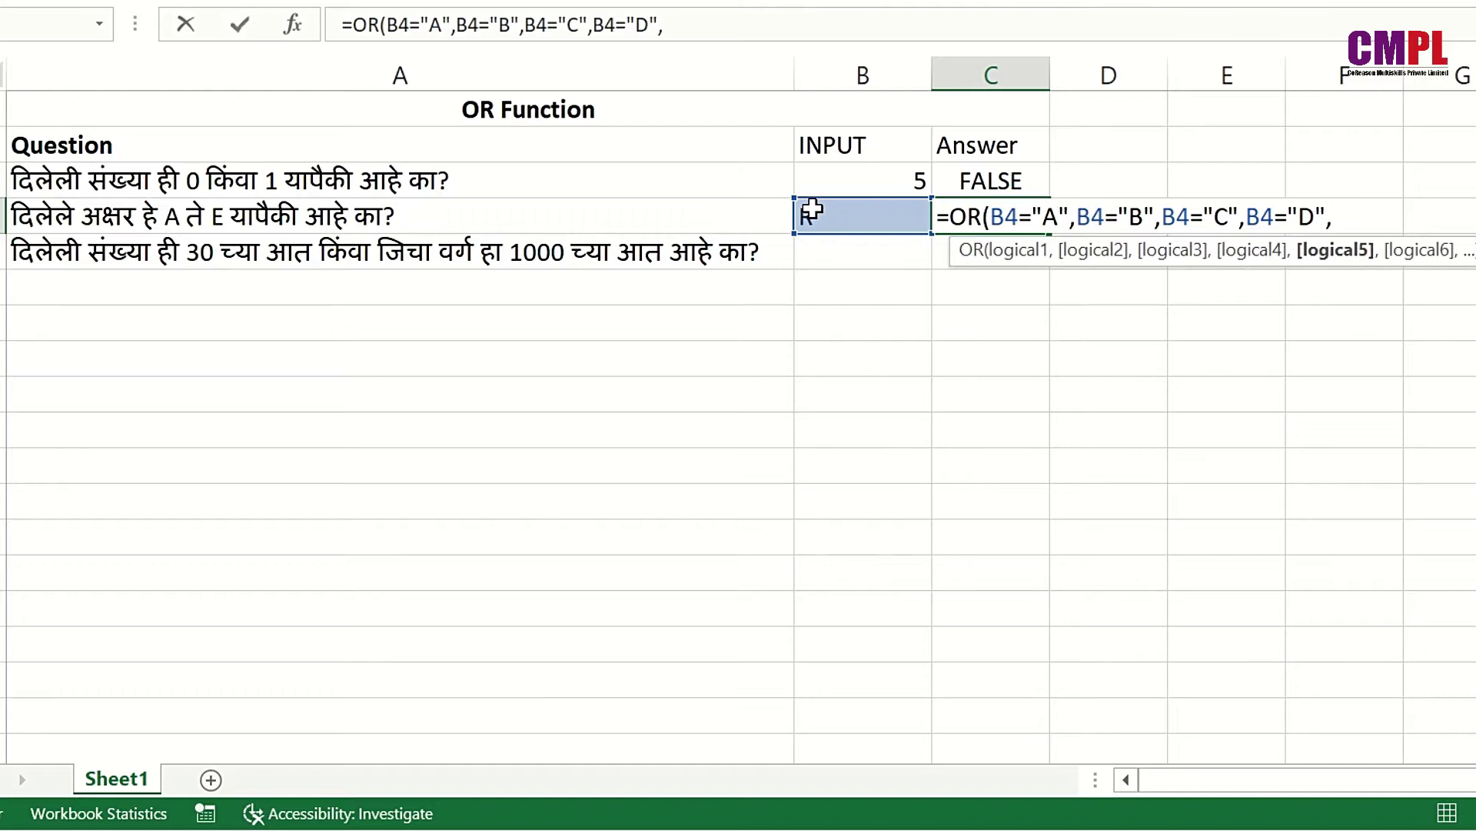
click(812, 209)
text(="E")
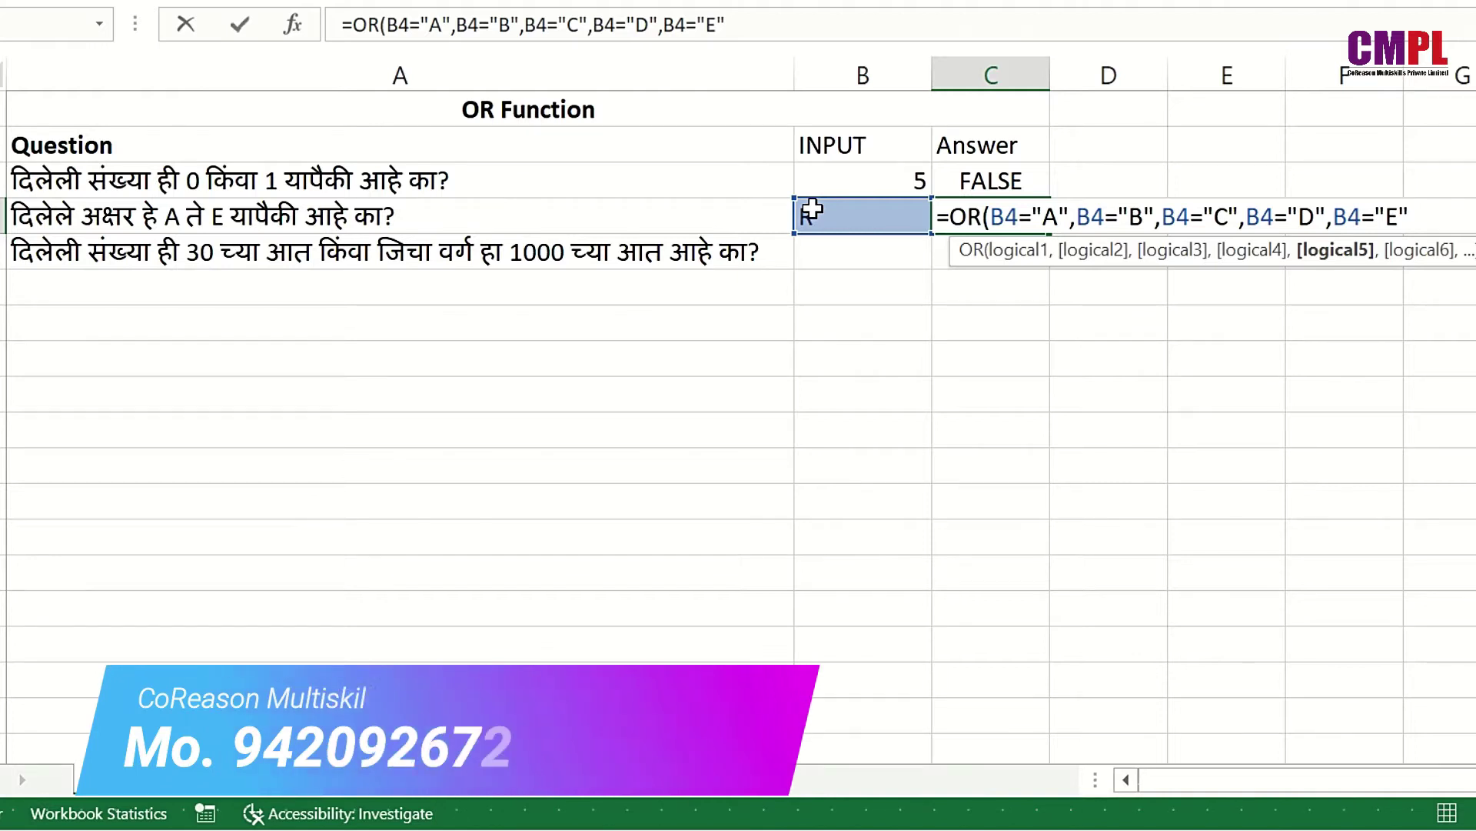
text())
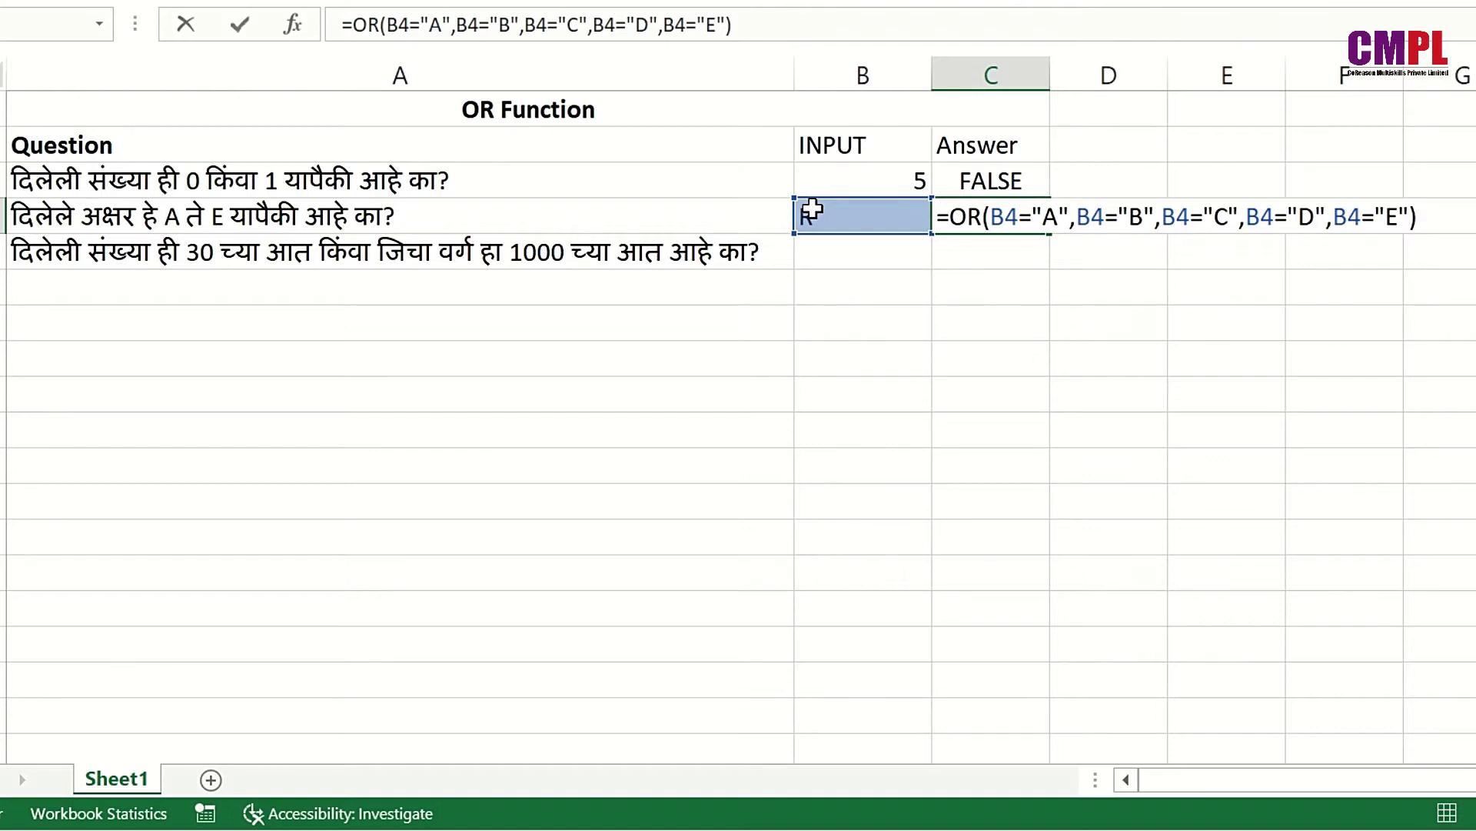
key(Return)
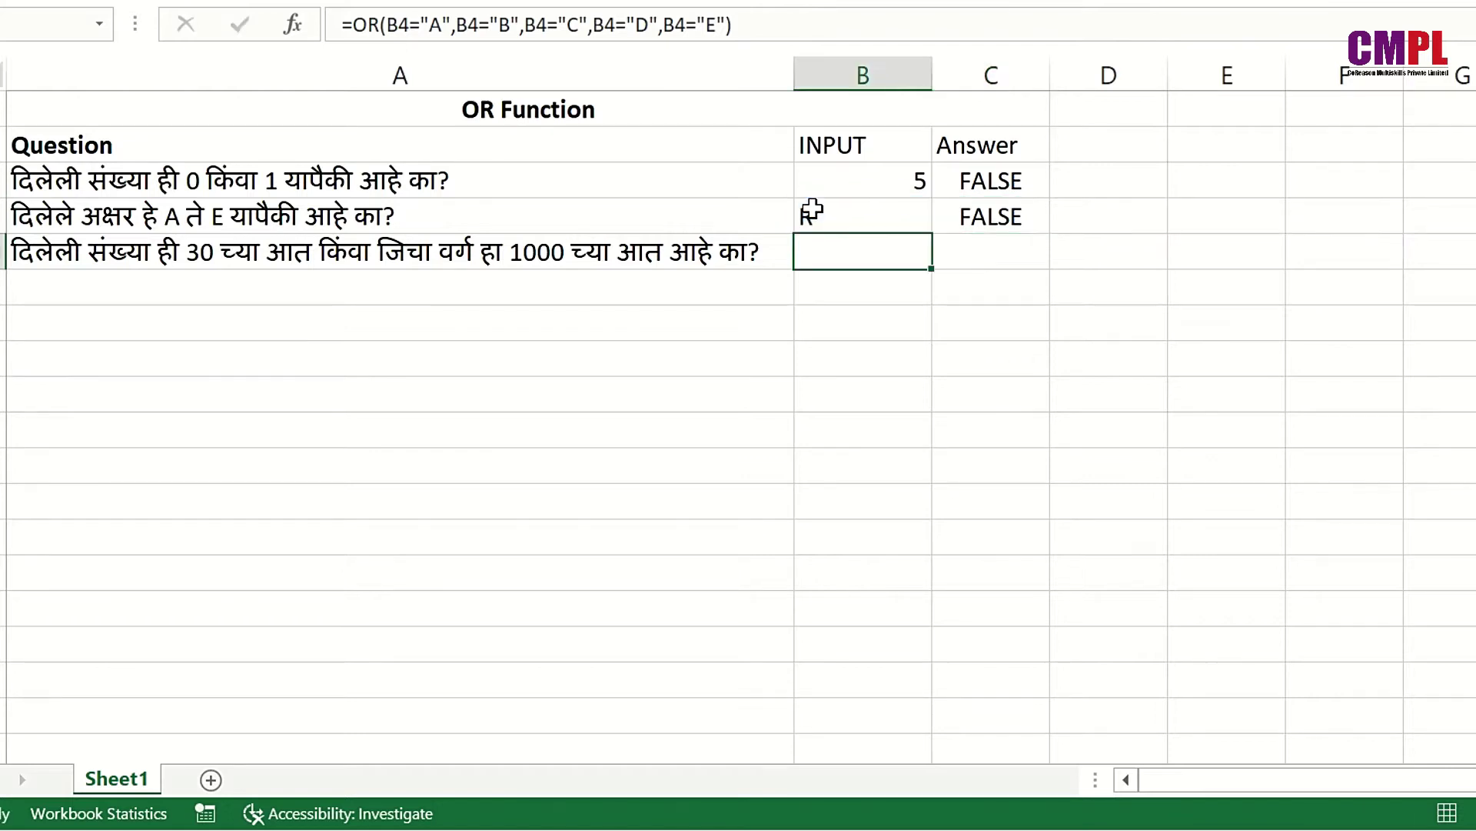
Test the letter formula by entering E as the input in cell B4.
key(Up)
text(E)
key(Return)
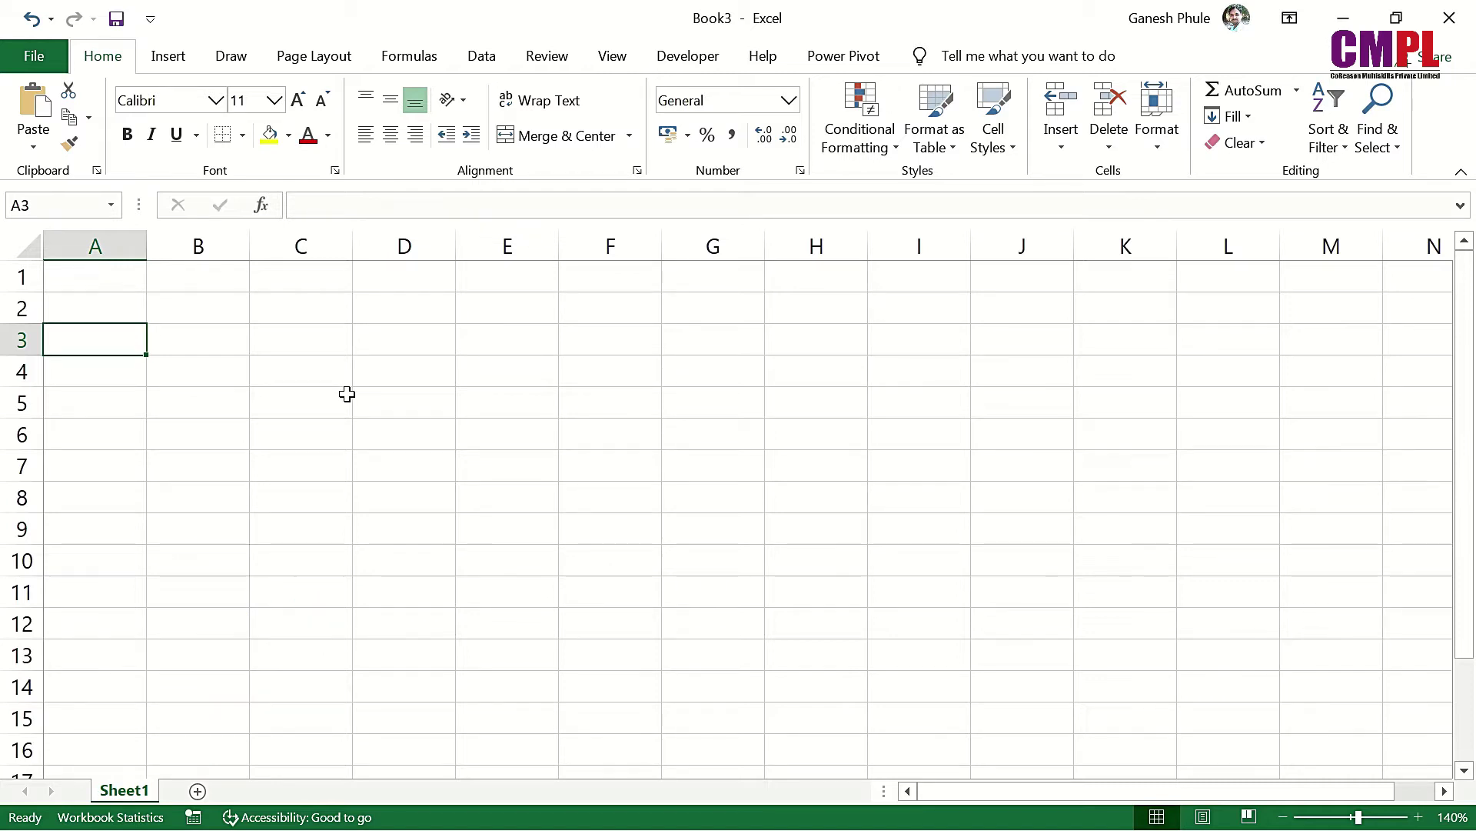
Enter the formula =FALSE() in cell A3 of the blank workbook.
text(=f)
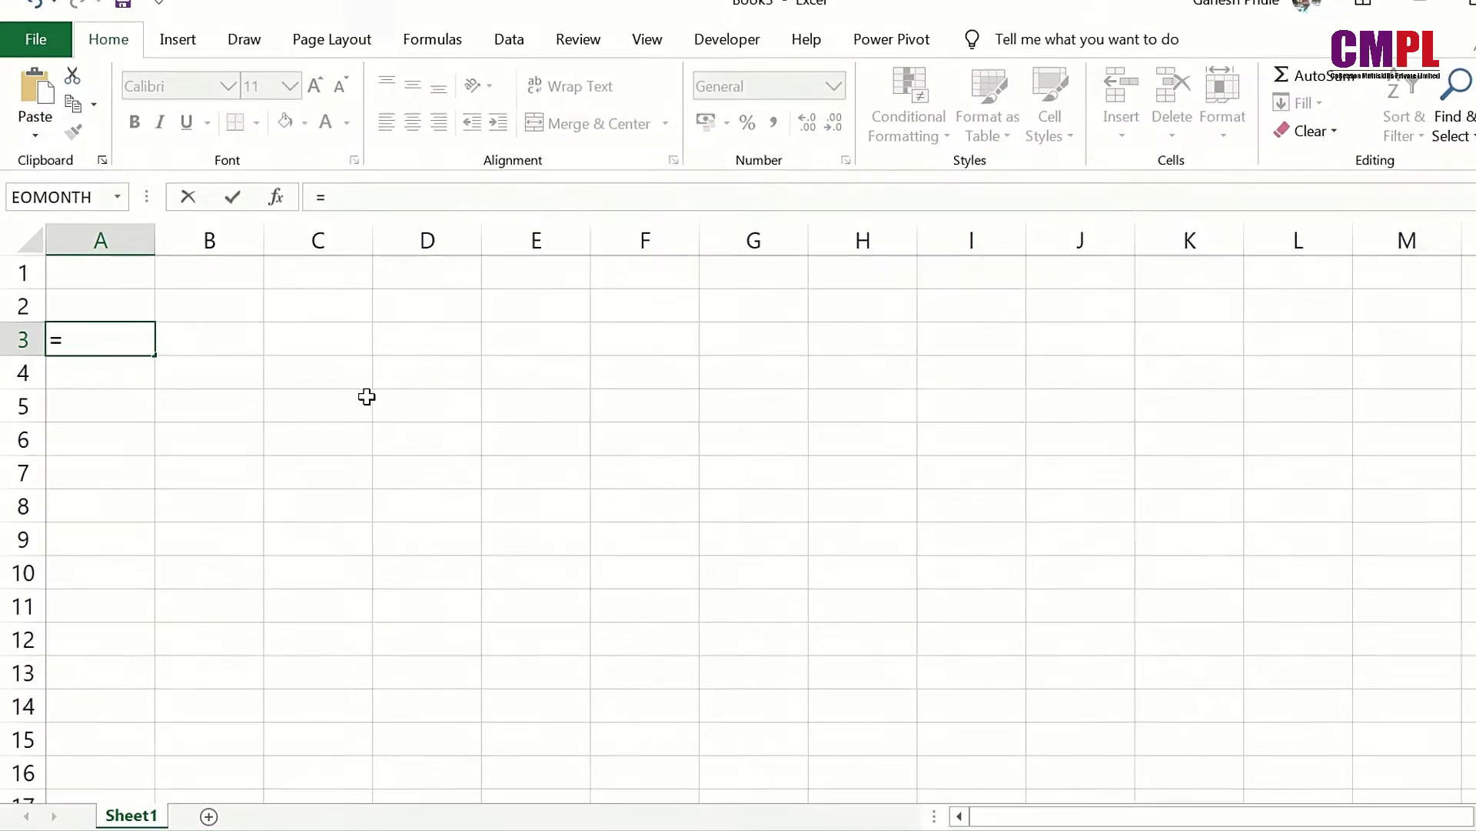
text(al)
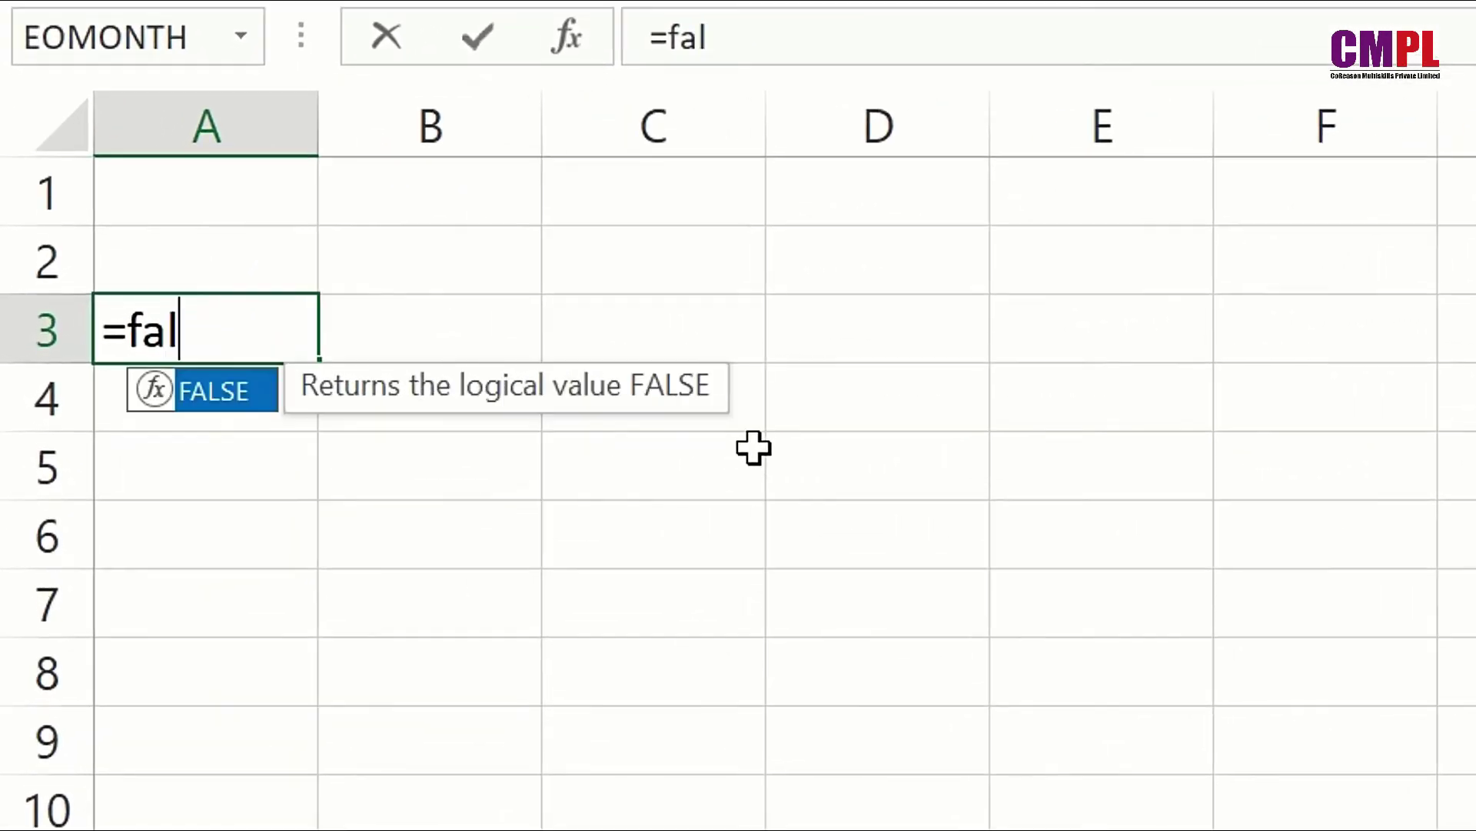
text(se())
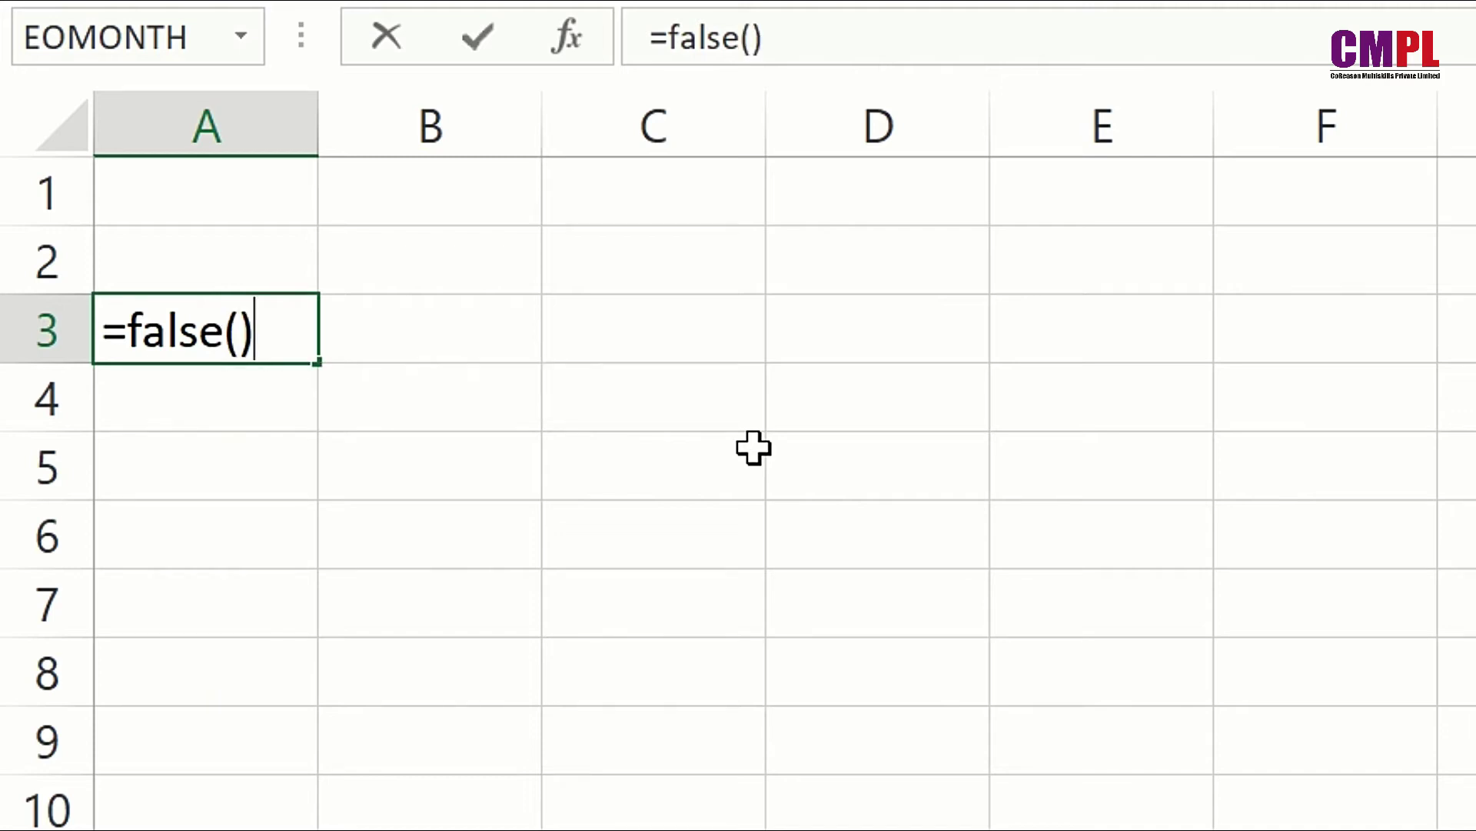
key(Return)
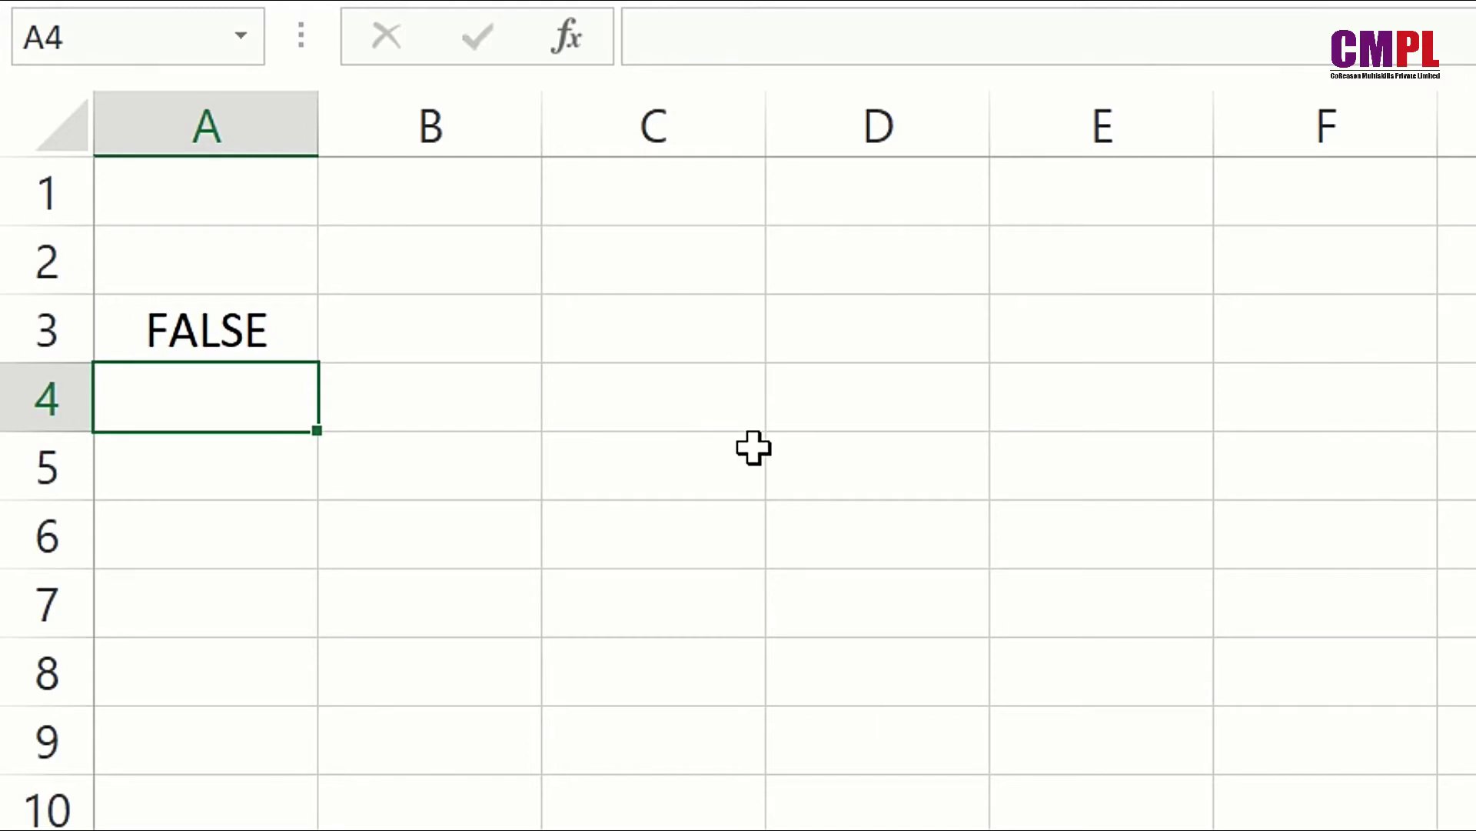
Enter the formula =TRUE() in cell B3, beside the FALSE formula.
key(Up)
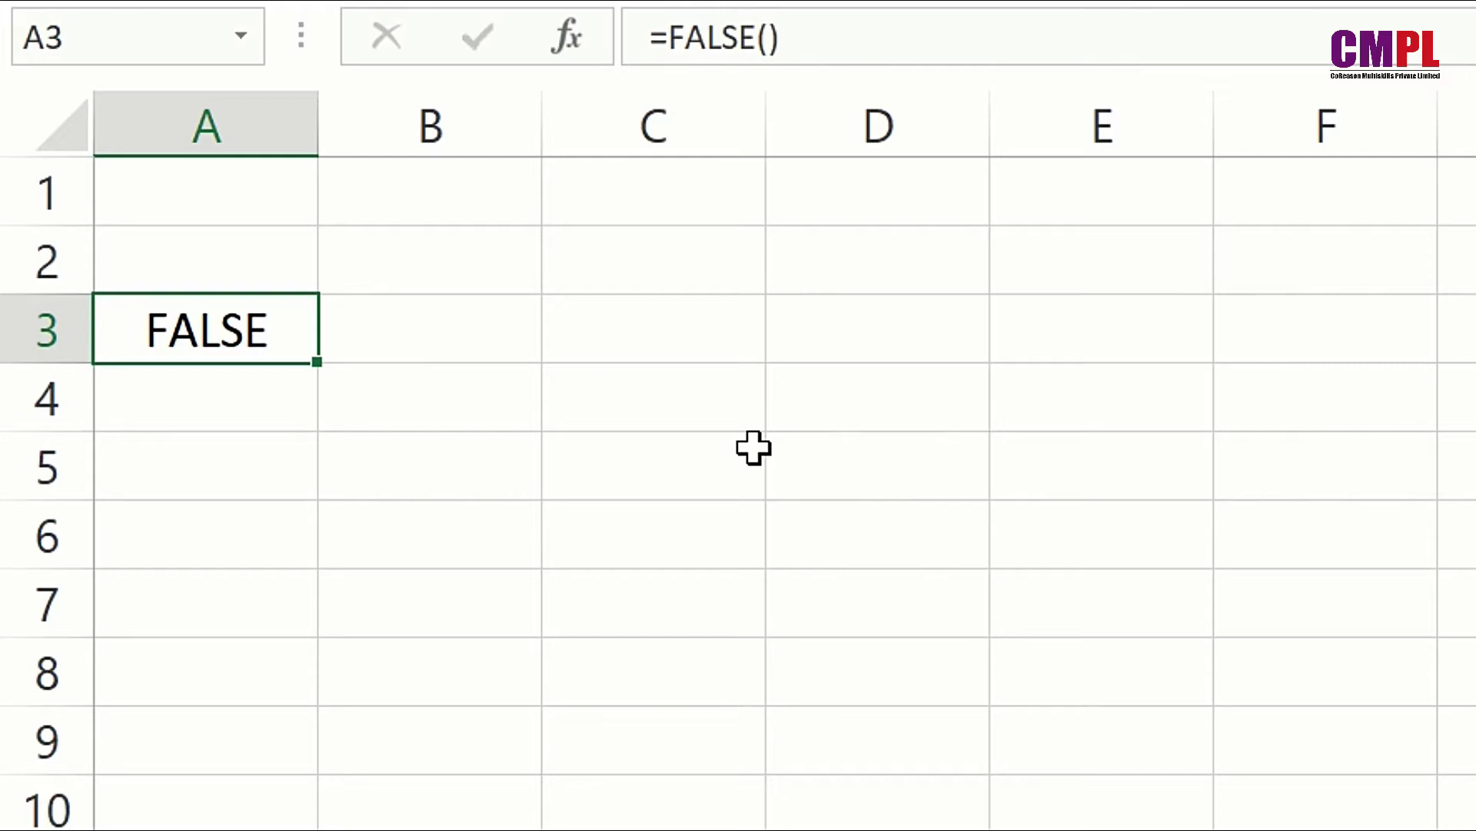
key(Right)
text(=)
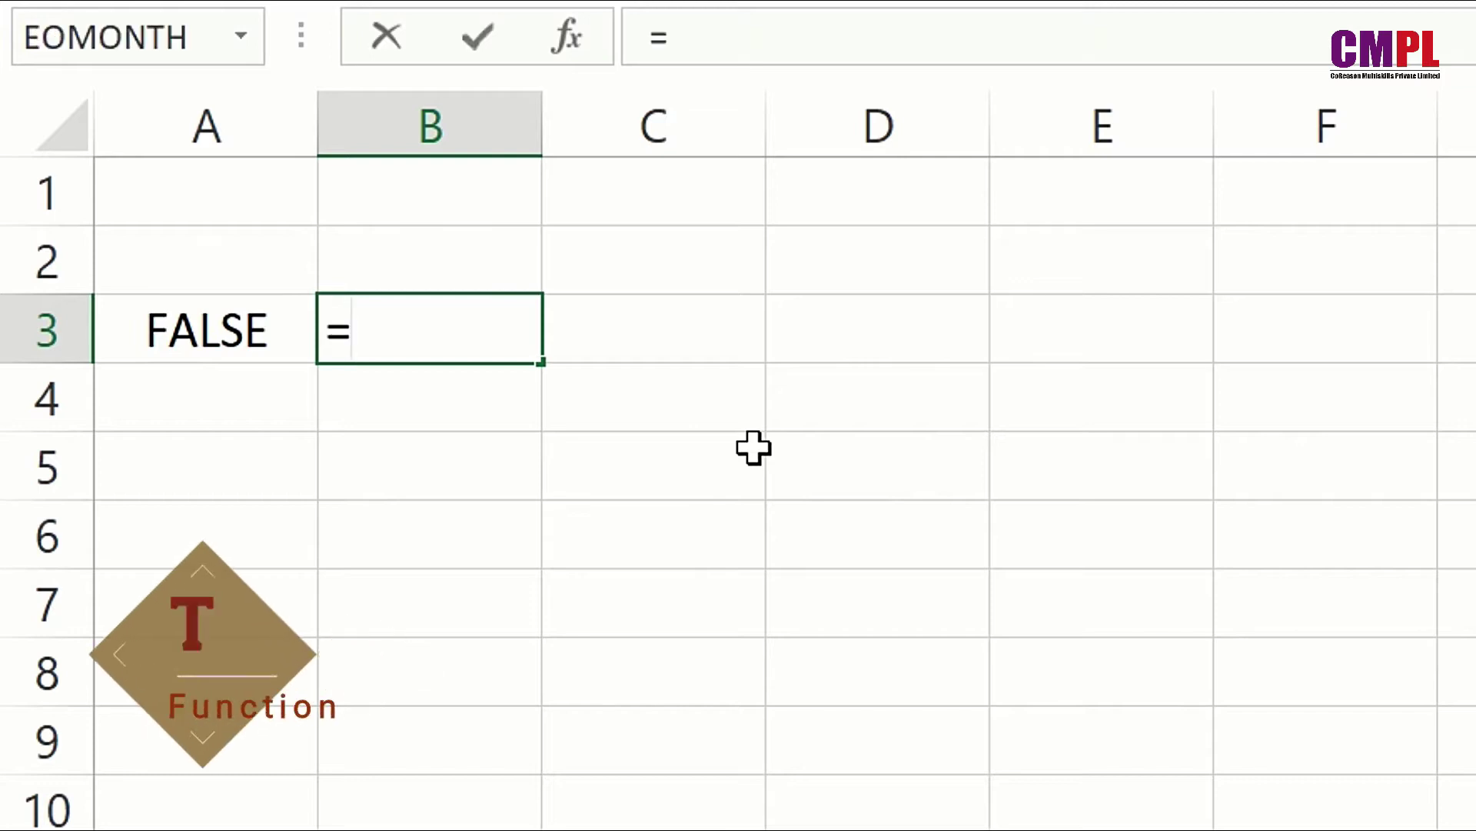
text(true)
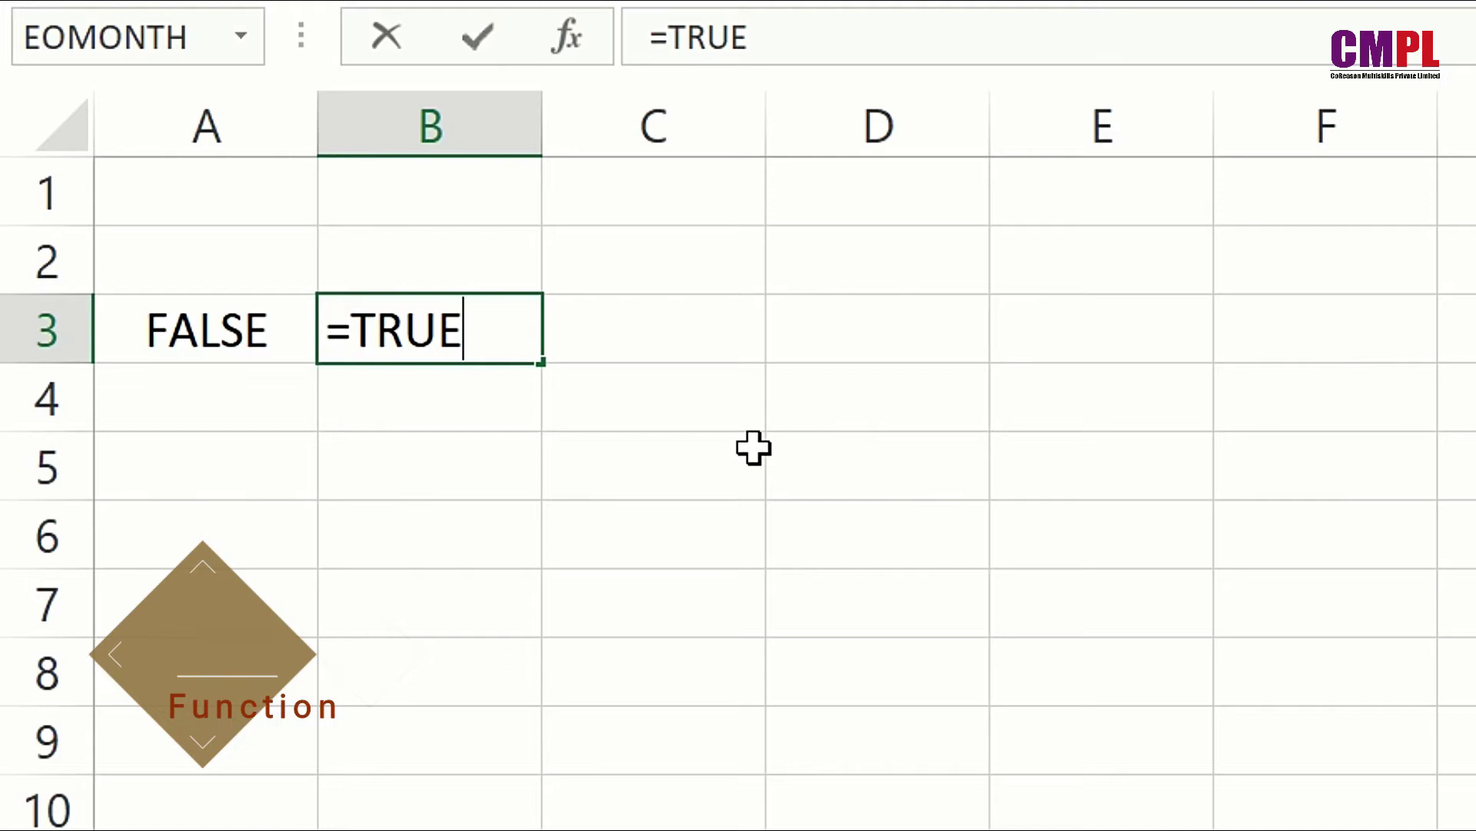
text(())
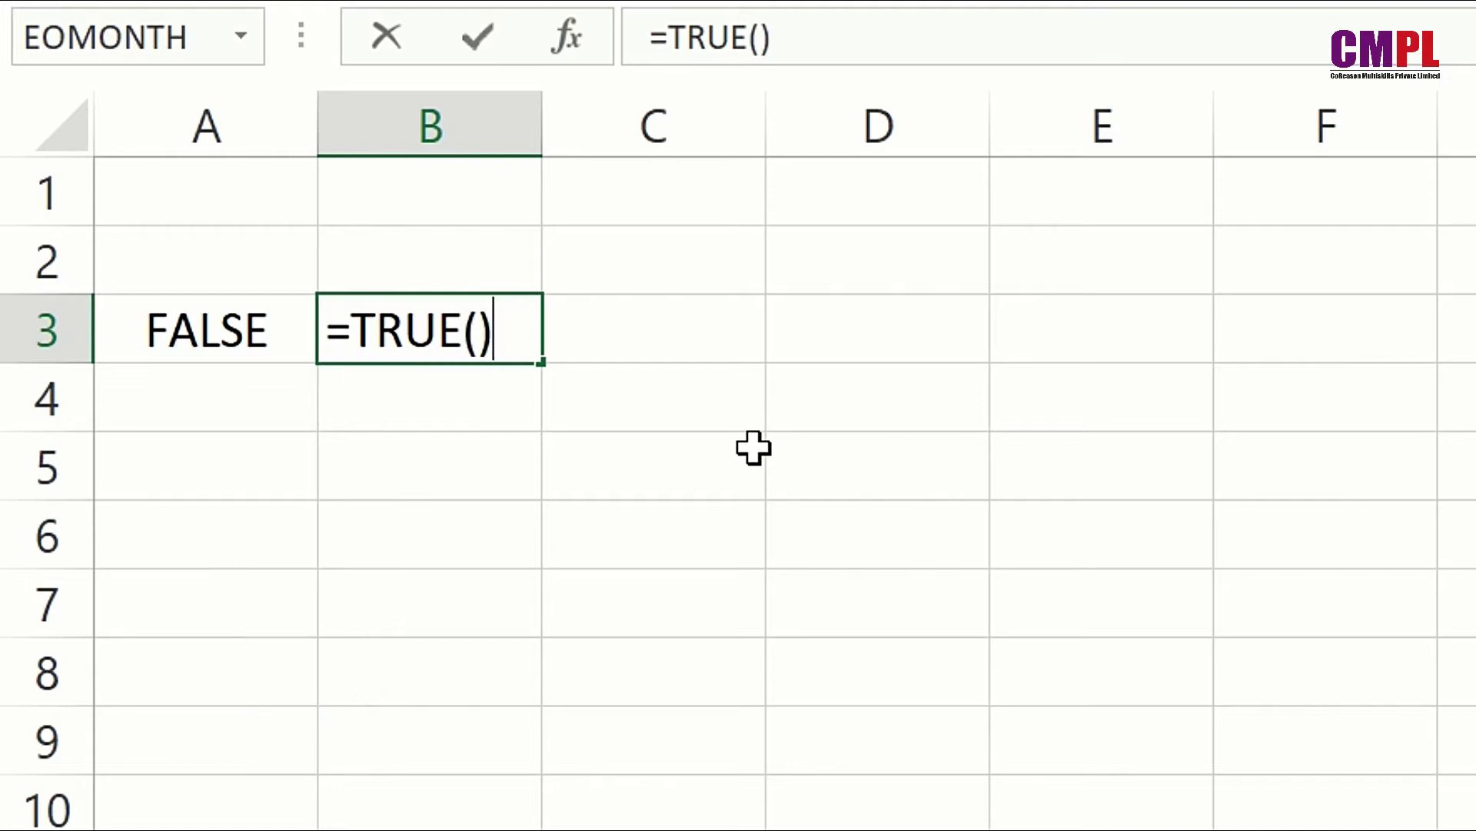
key(Return)
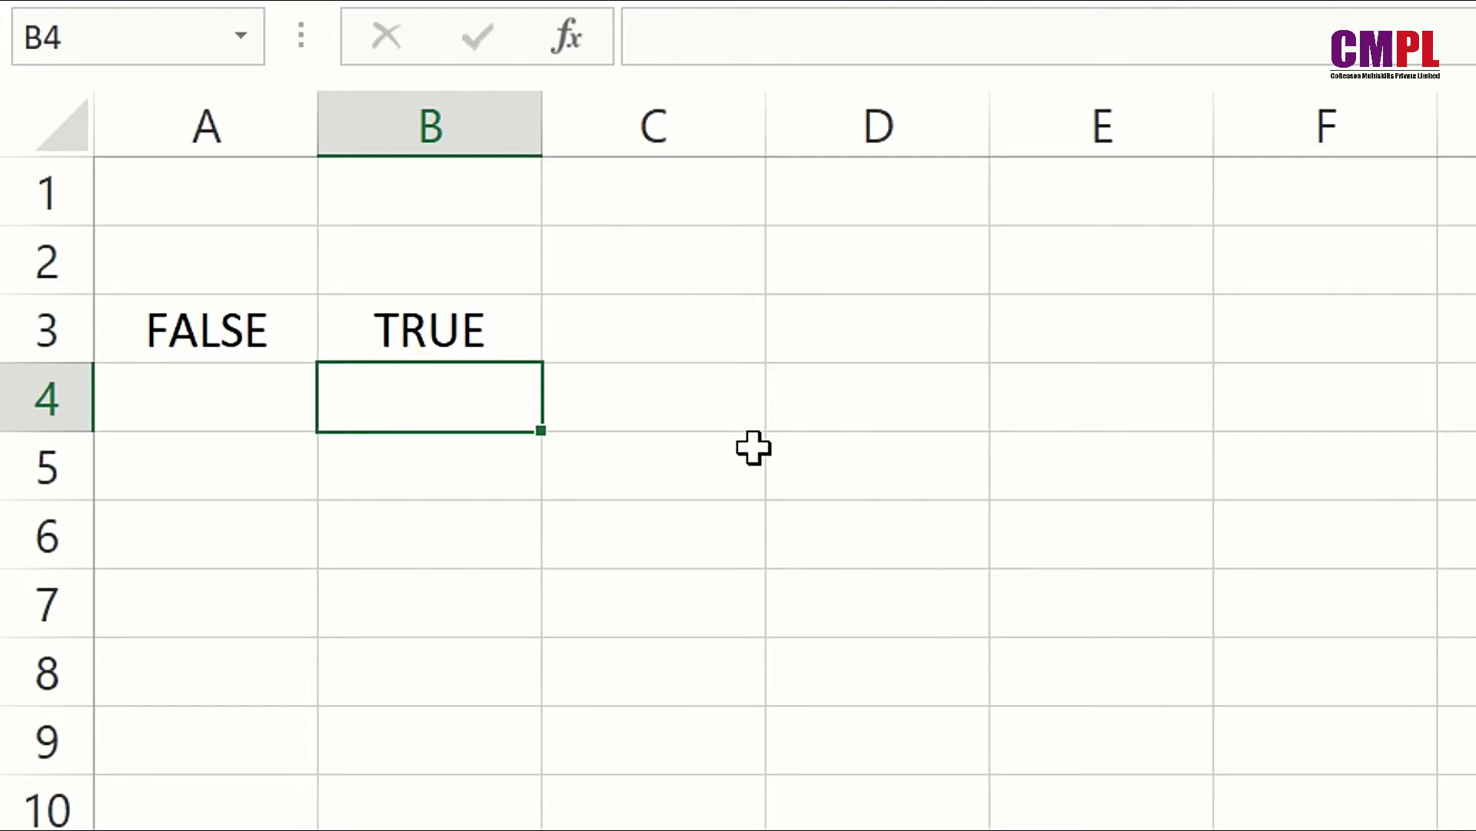
Enter the formula =NOT(B3) in cell C3 to reverse the logical value in cell B3.
key(Up)
key(Right)
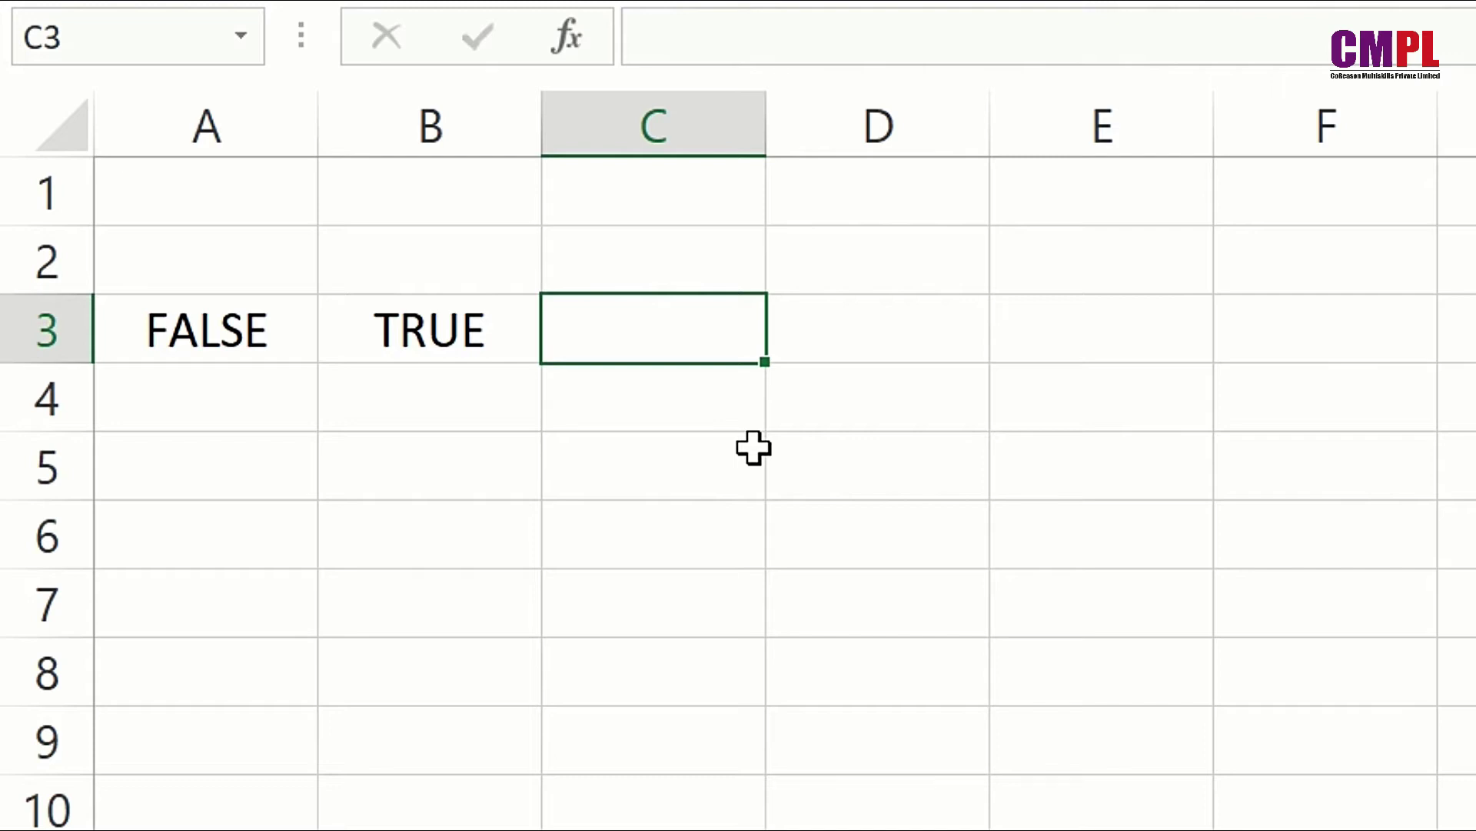
key(F2)
text(=)
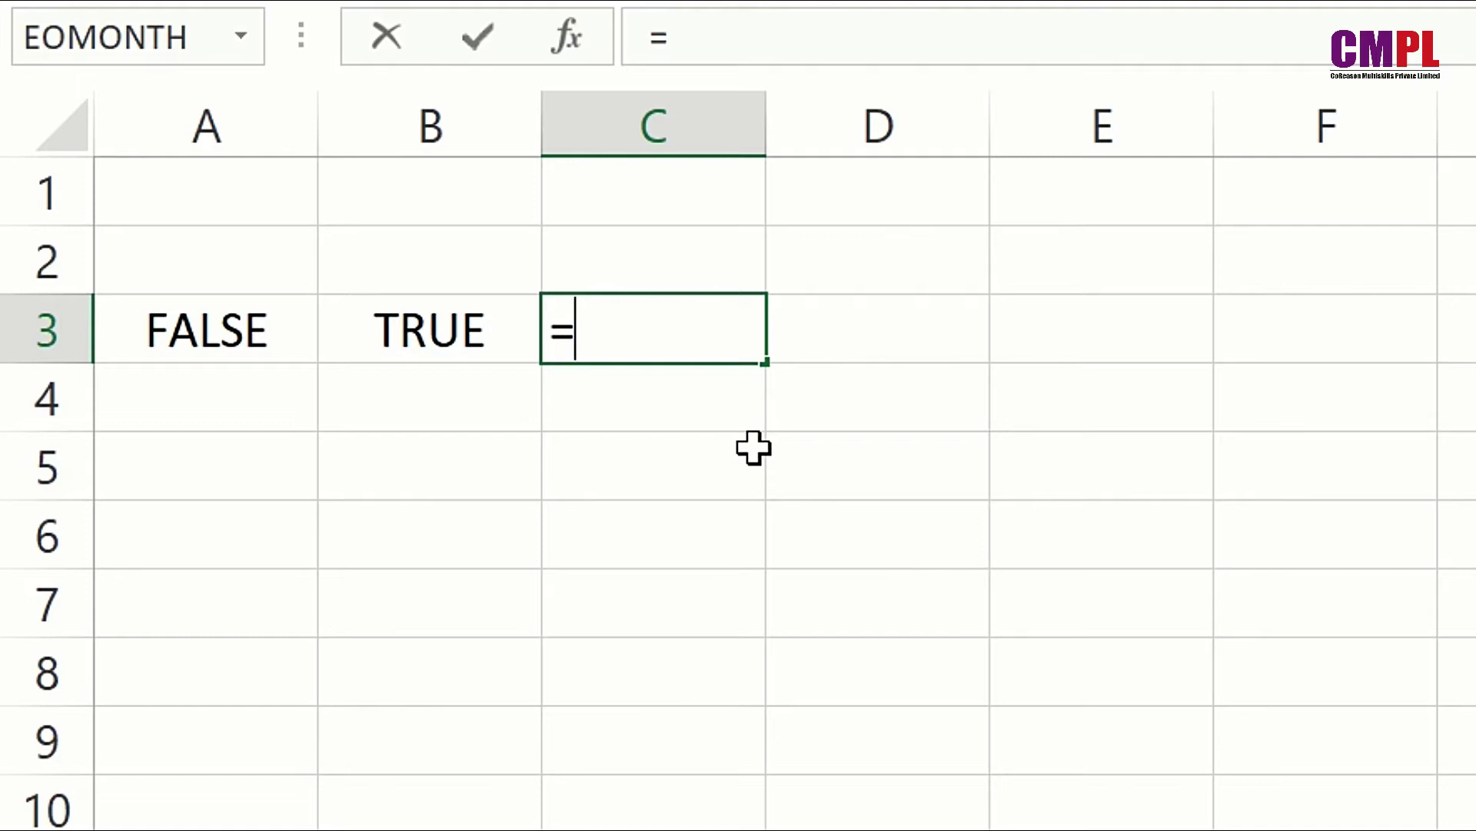
text(not)
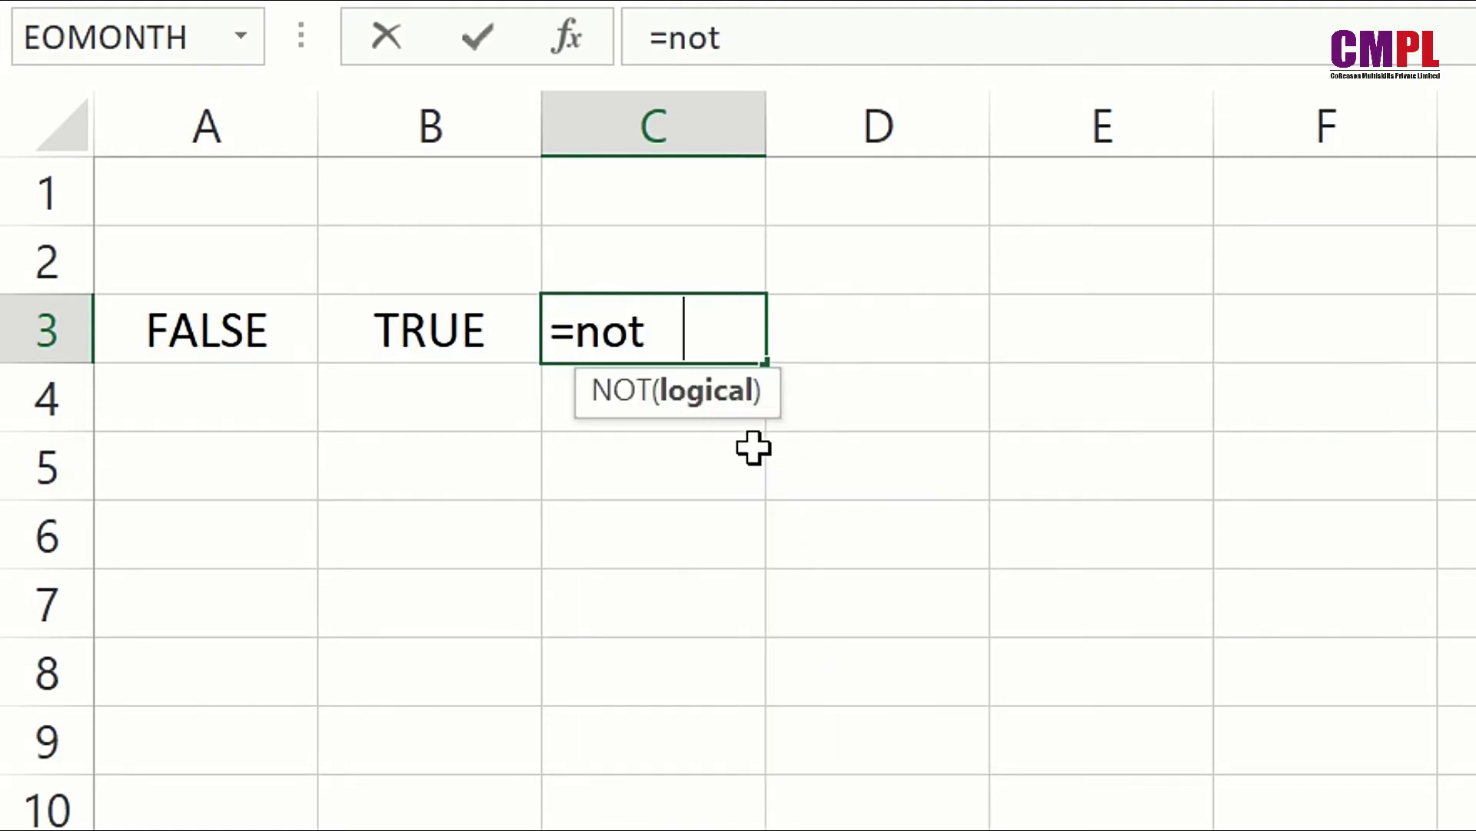
key(Tab)
click(372, 331)
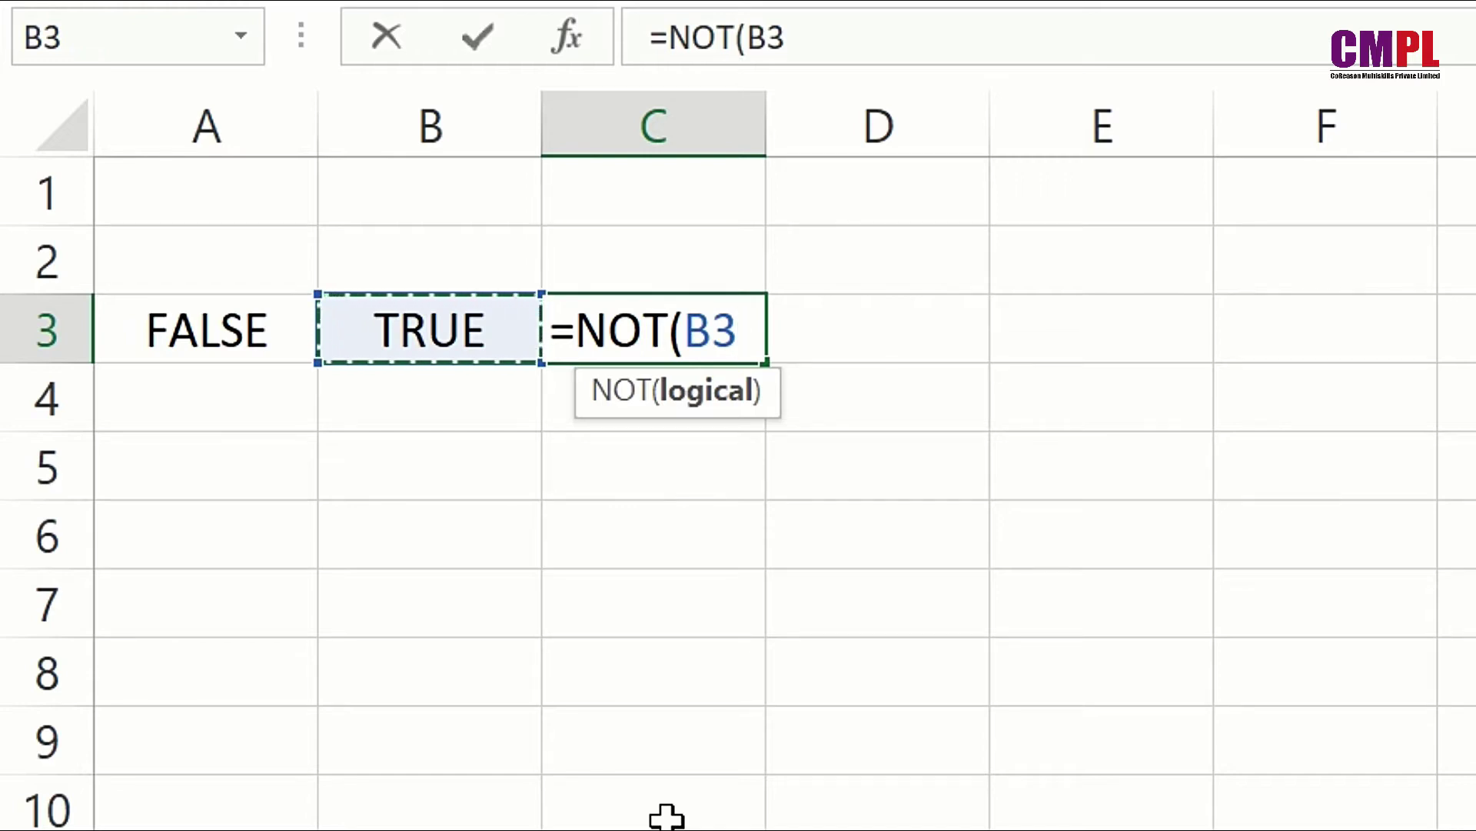
text())
key(Return)
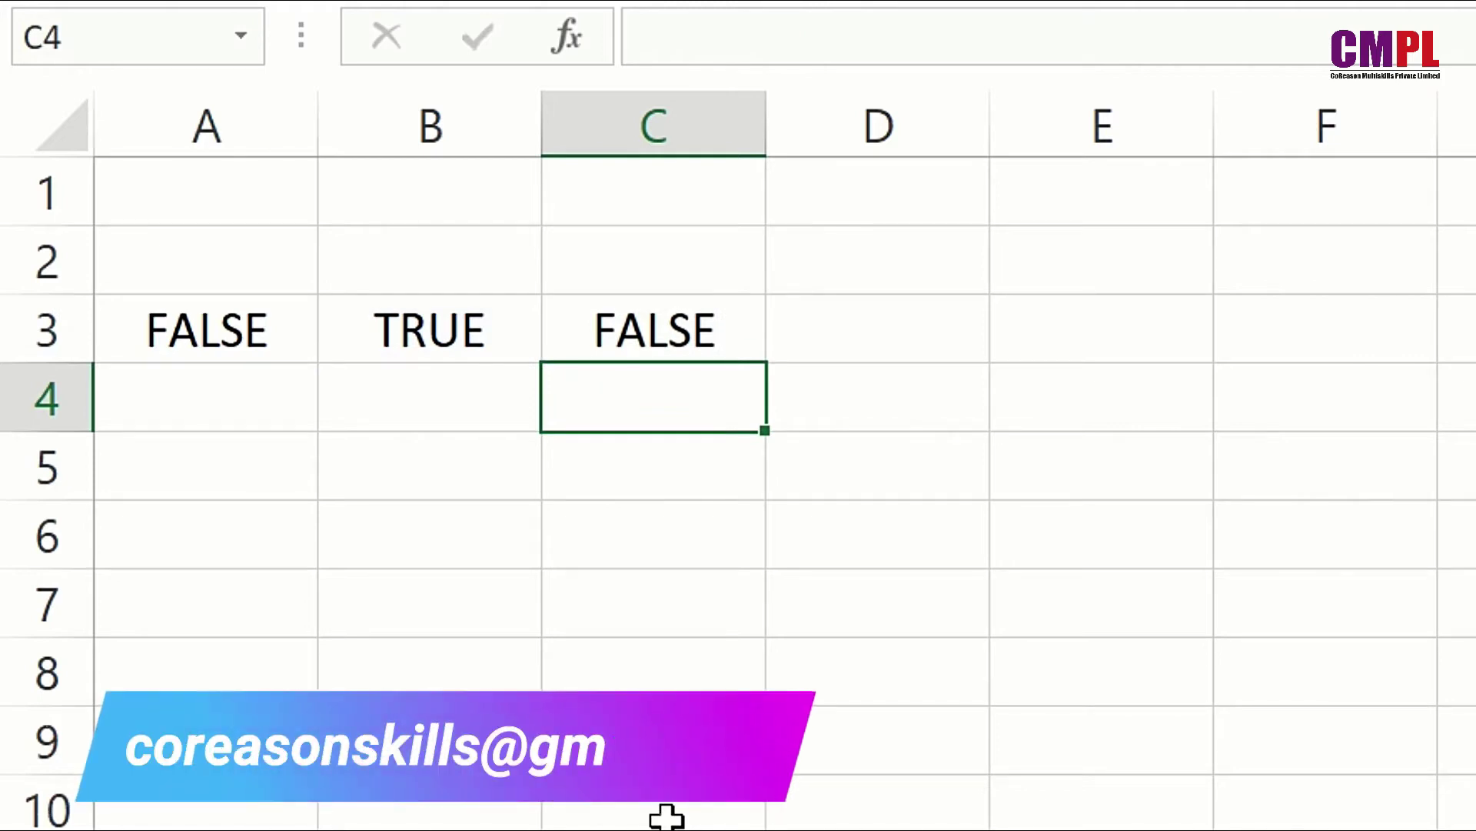
key(Right)
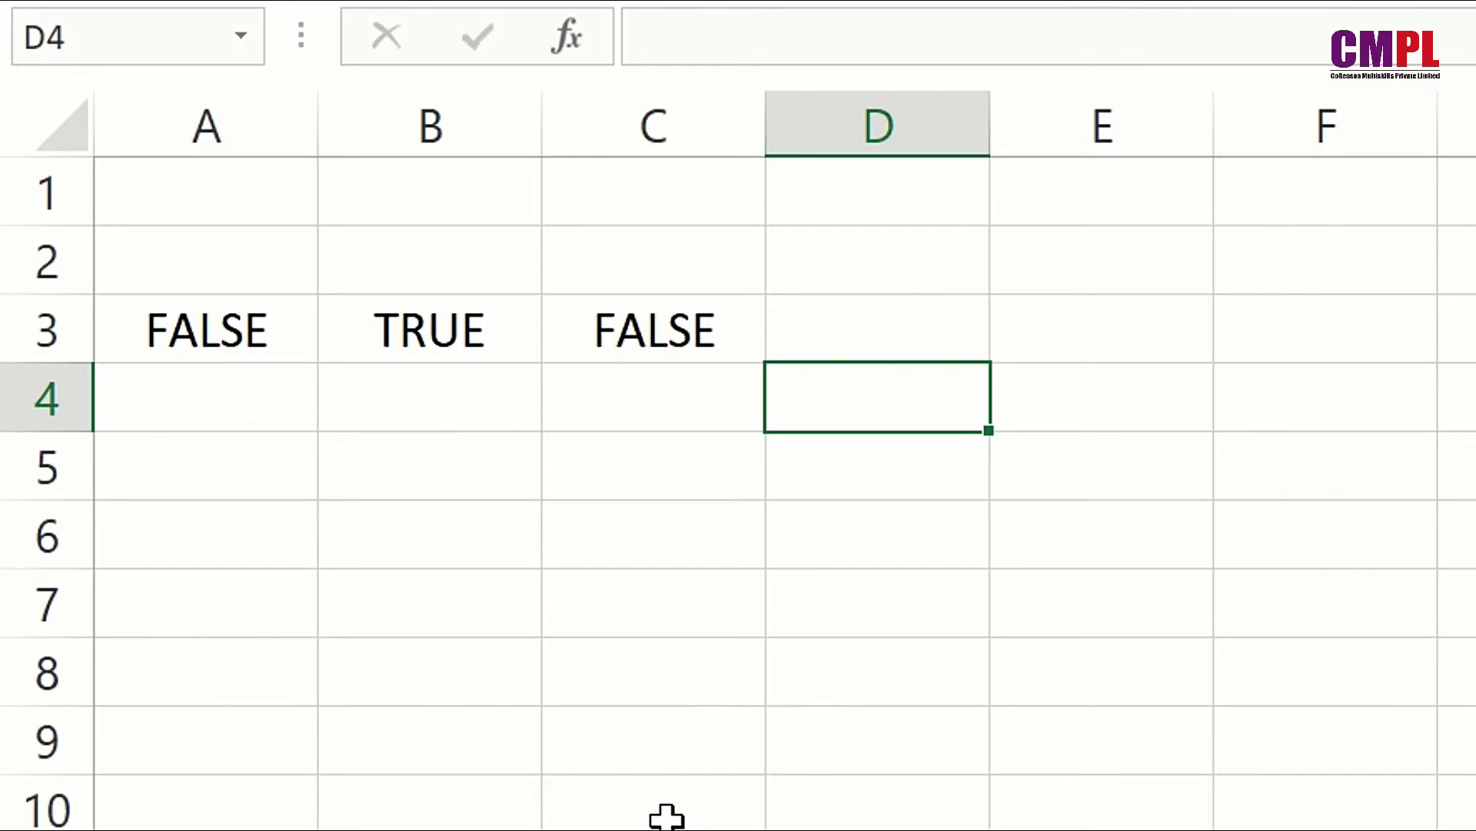
Enter the comparison formula =5<78 in cell D4.
text(=5<78)
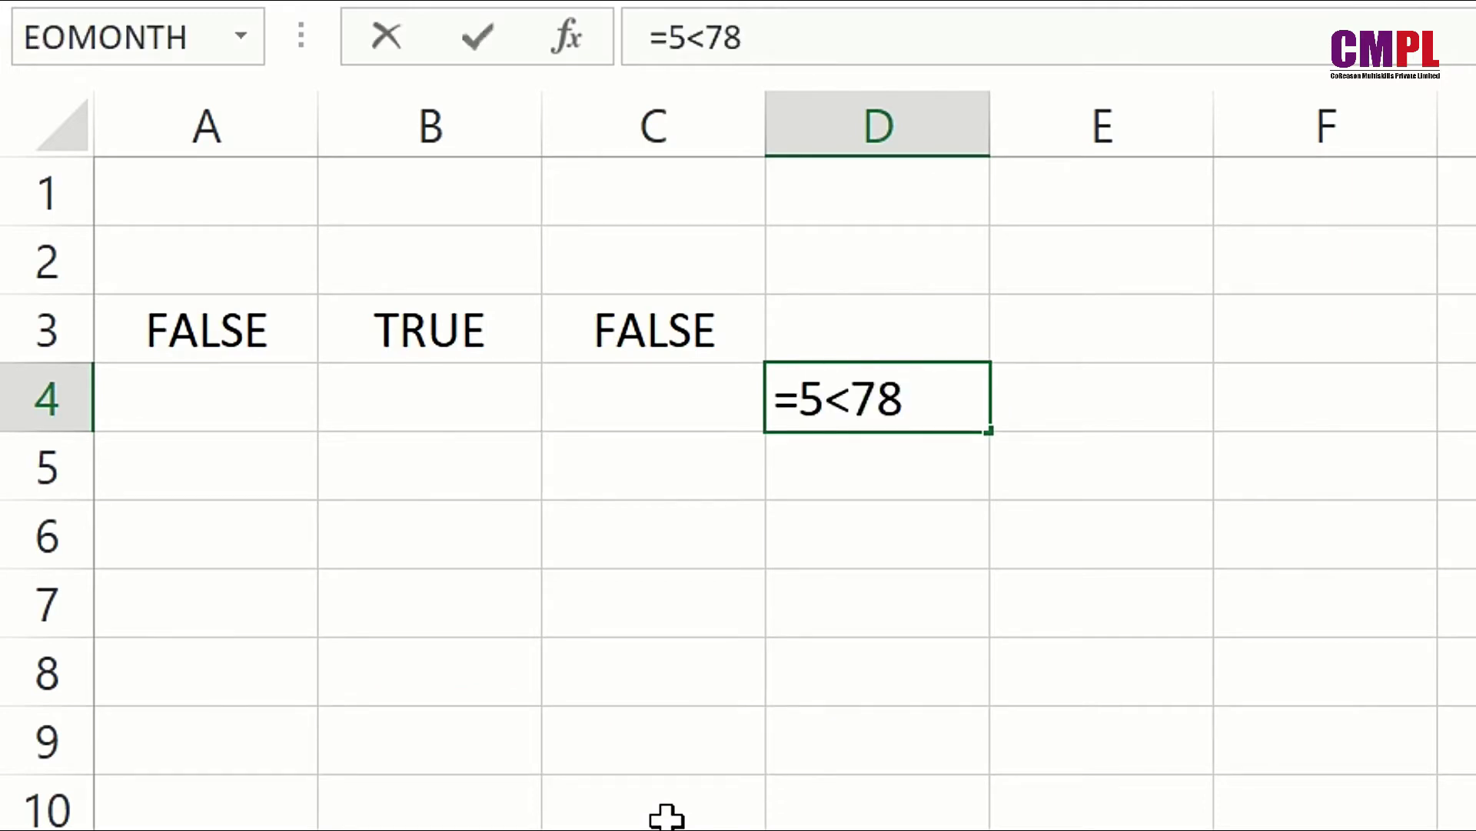
key(Return)
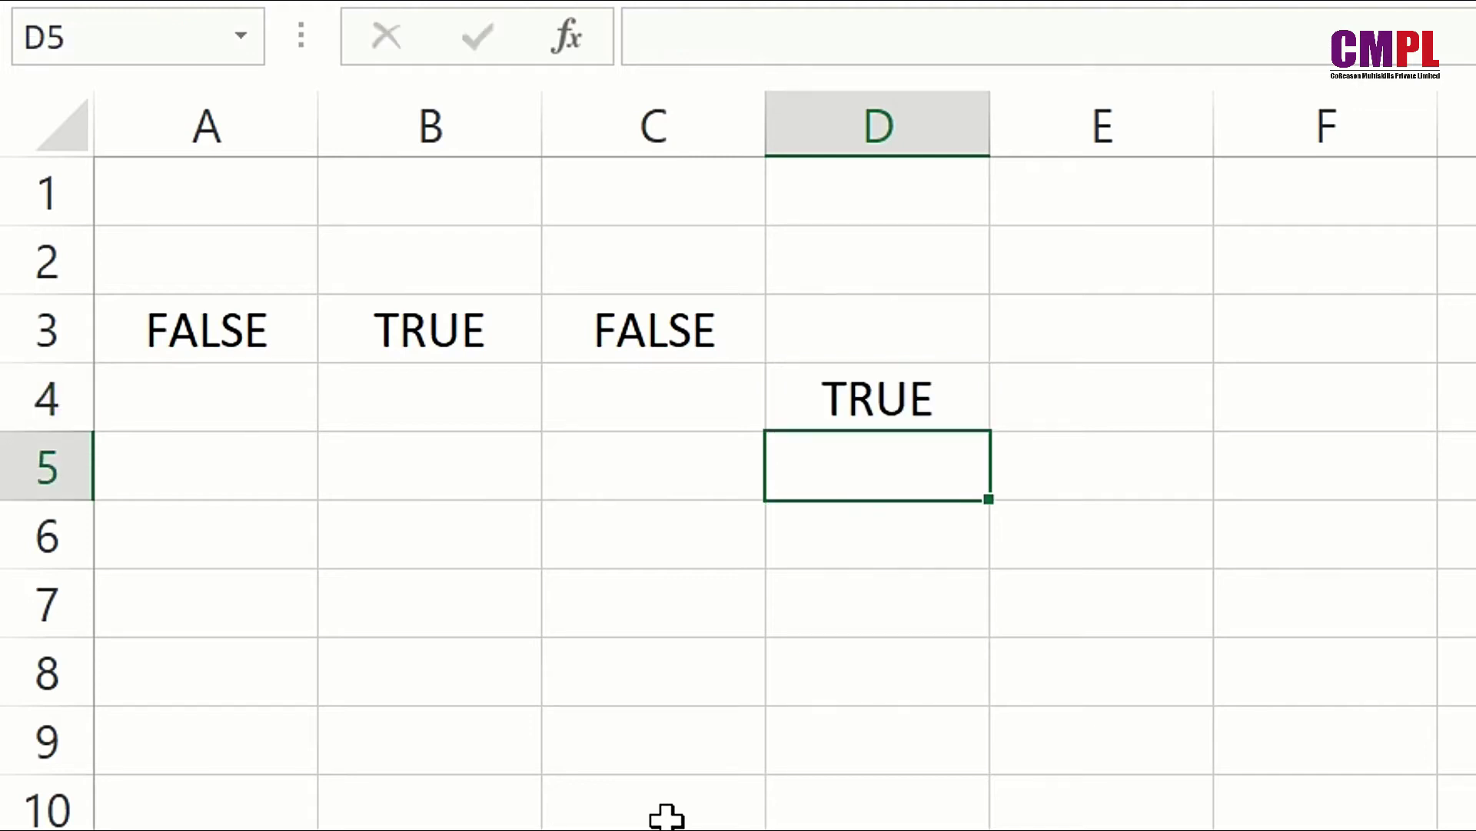
key(Up)
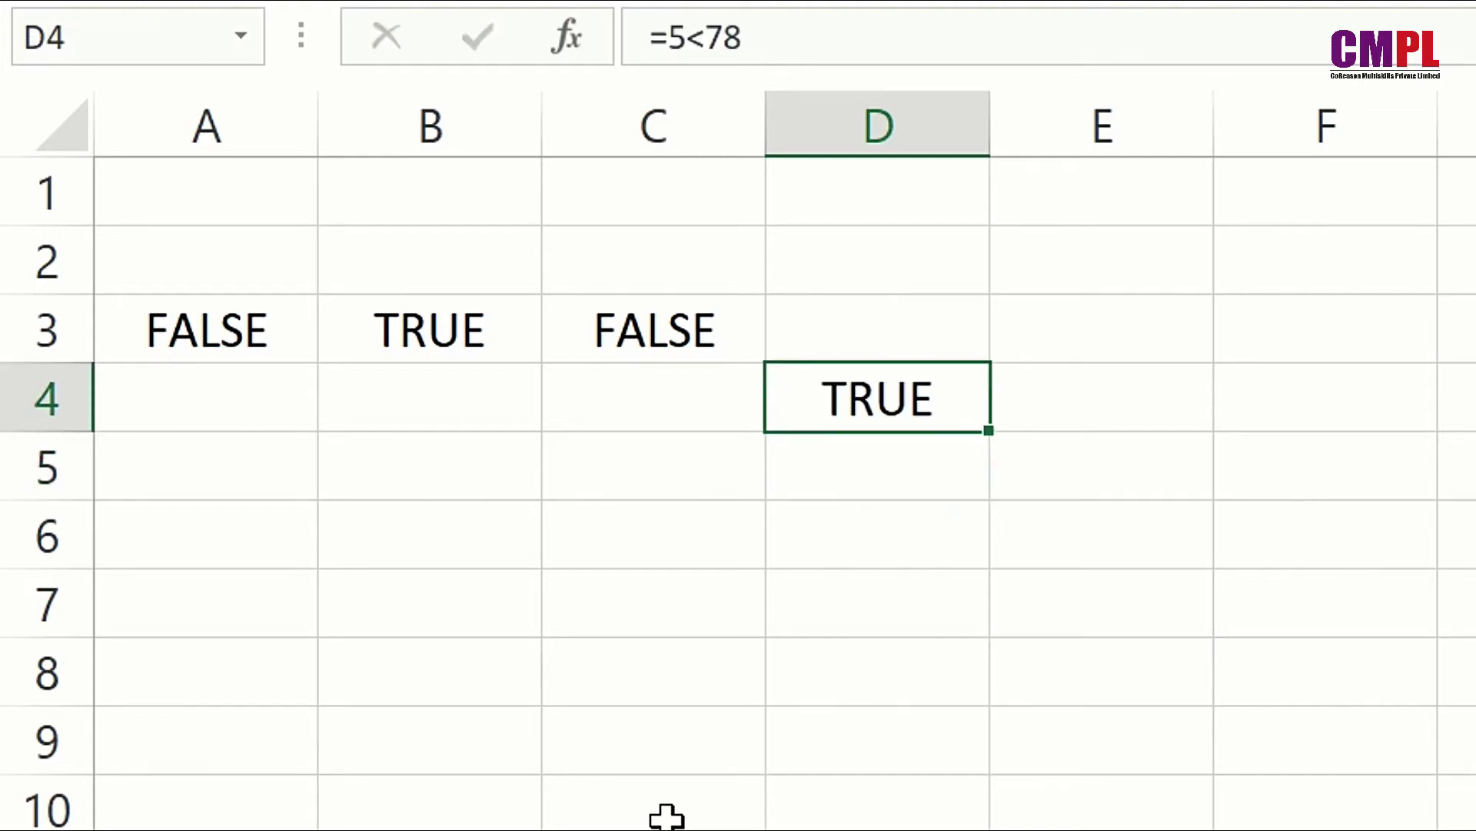
Wrap the comparison in cell D4 in a NOT function so the formula reads =NOT(5<78).
text(2)
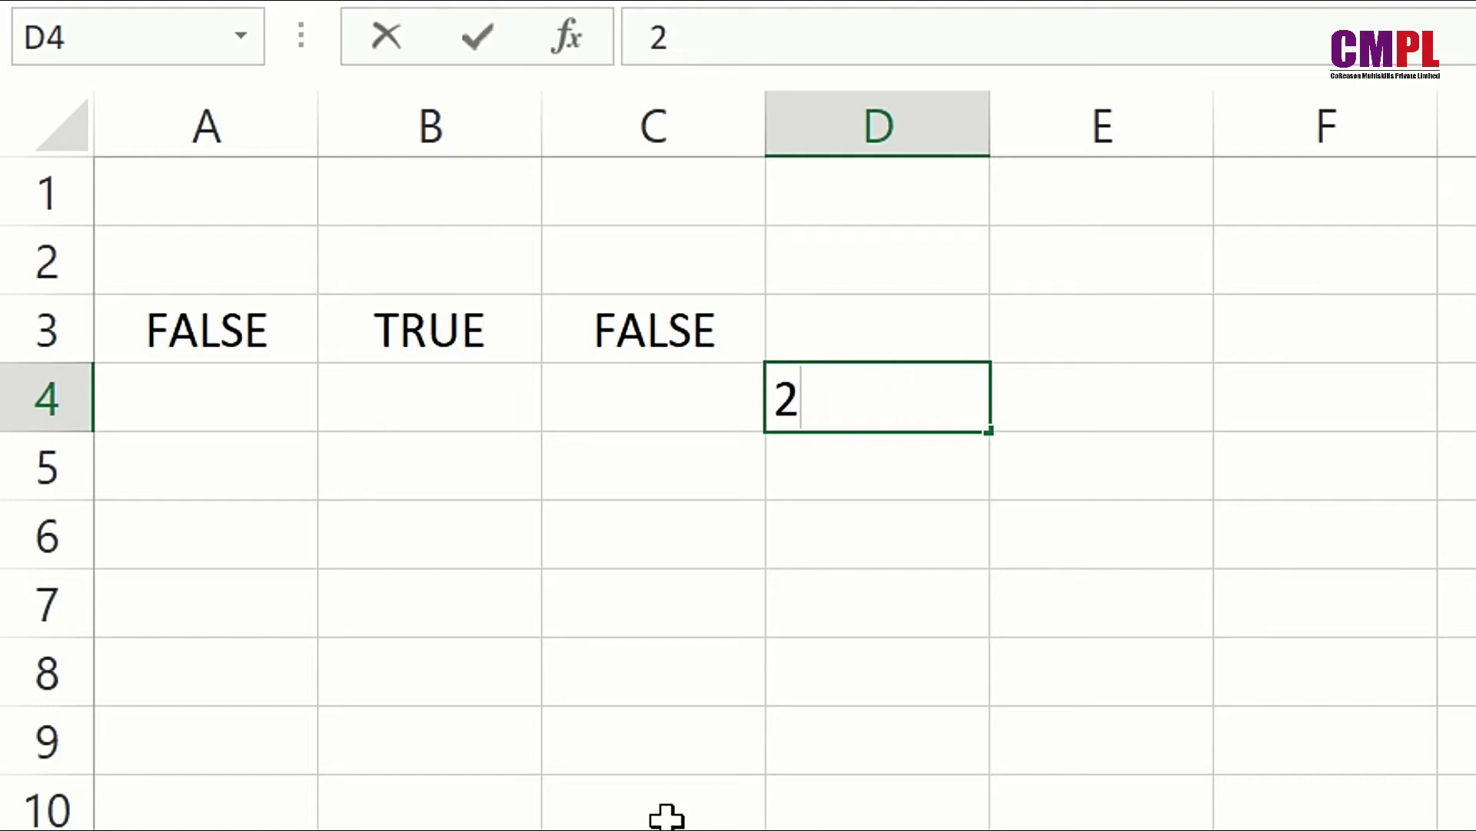
key(Escape)
key(F2)
key(Left)
key(Left)
key(Left)
key(Left)
key(Left)
key(Right)
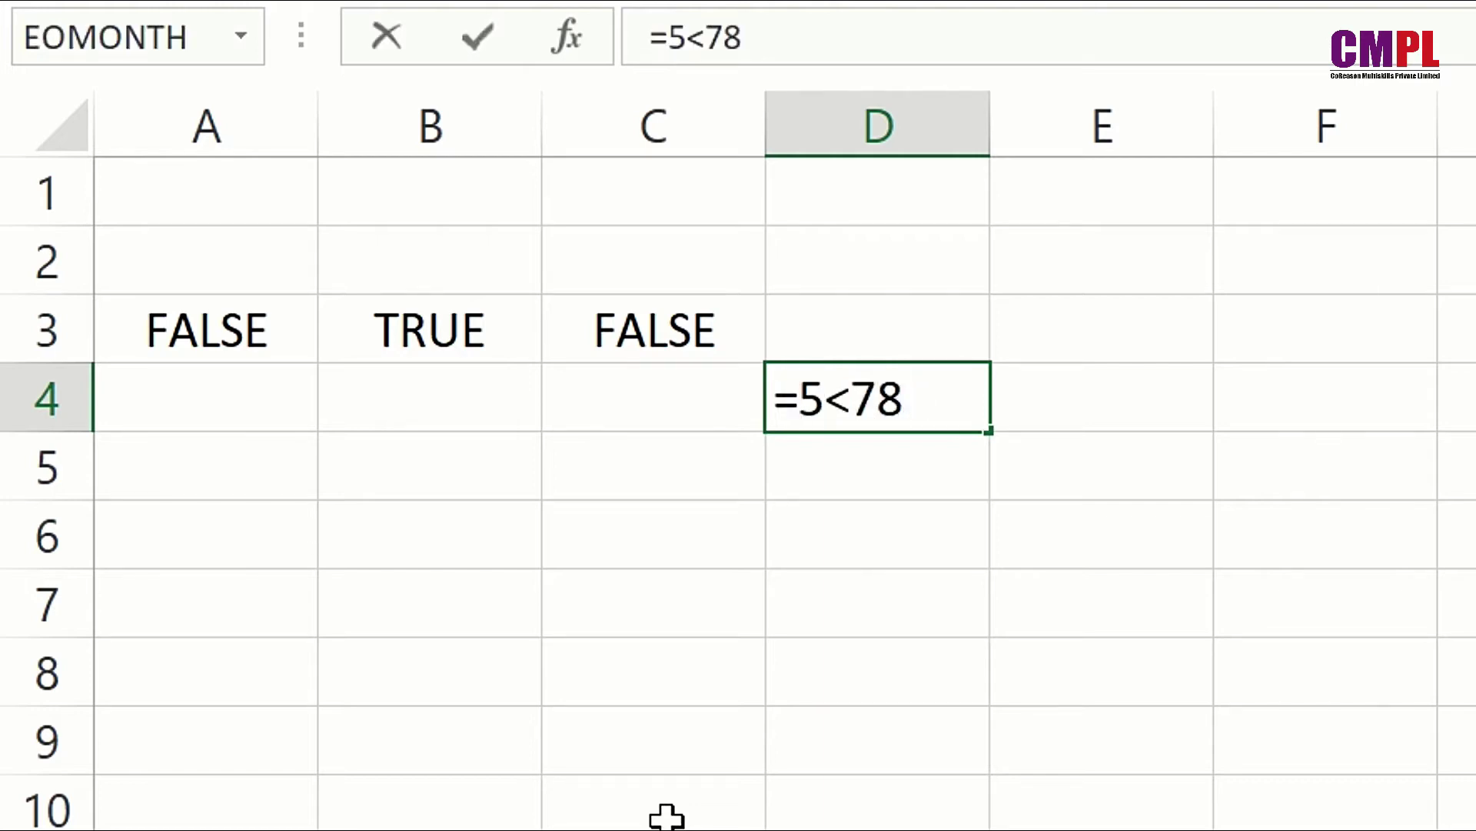
text(not)
key(Tab)
key(Right)
key(Right)
key(Right)
key(Right)
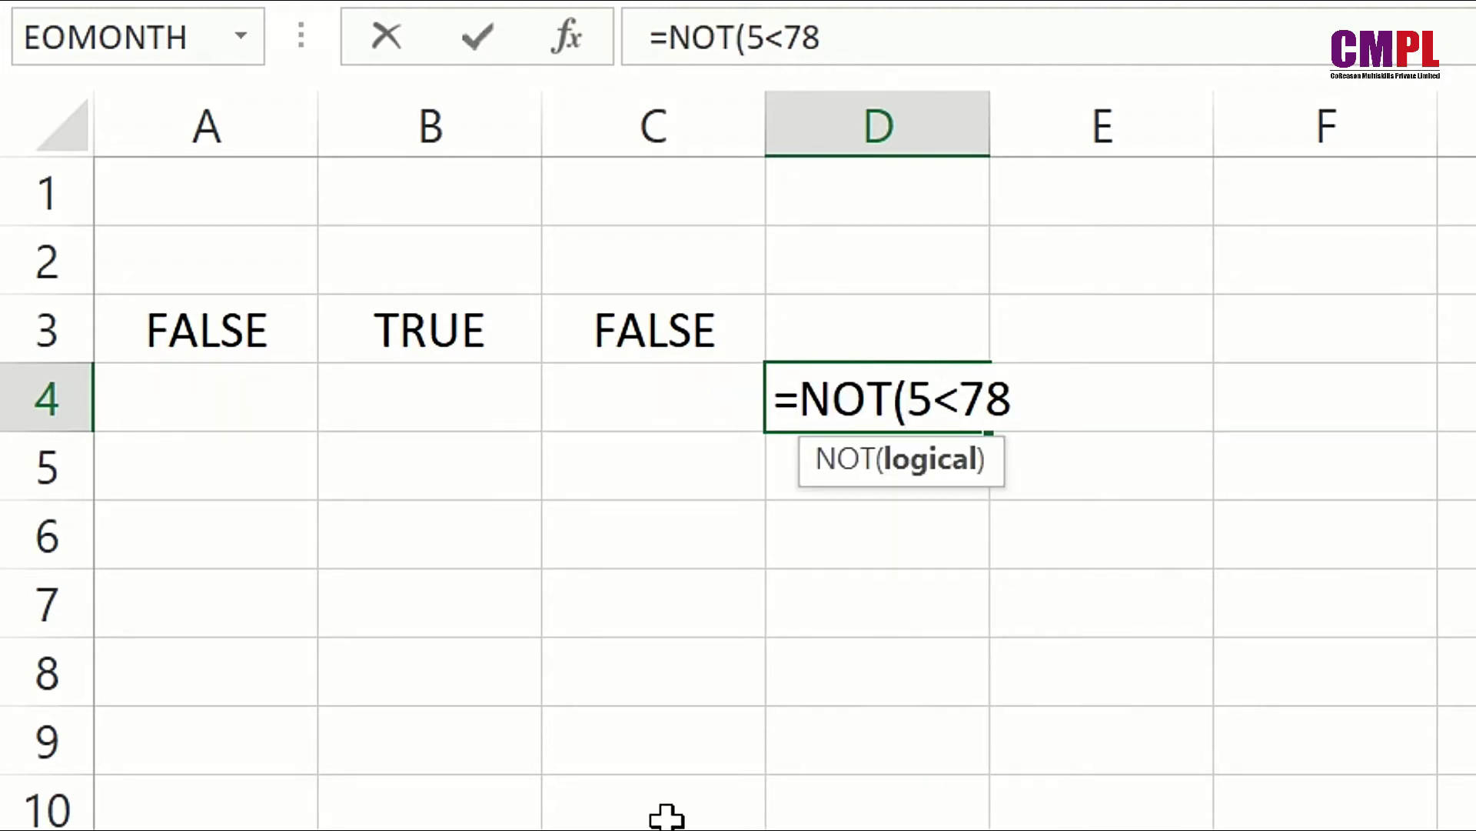
text())
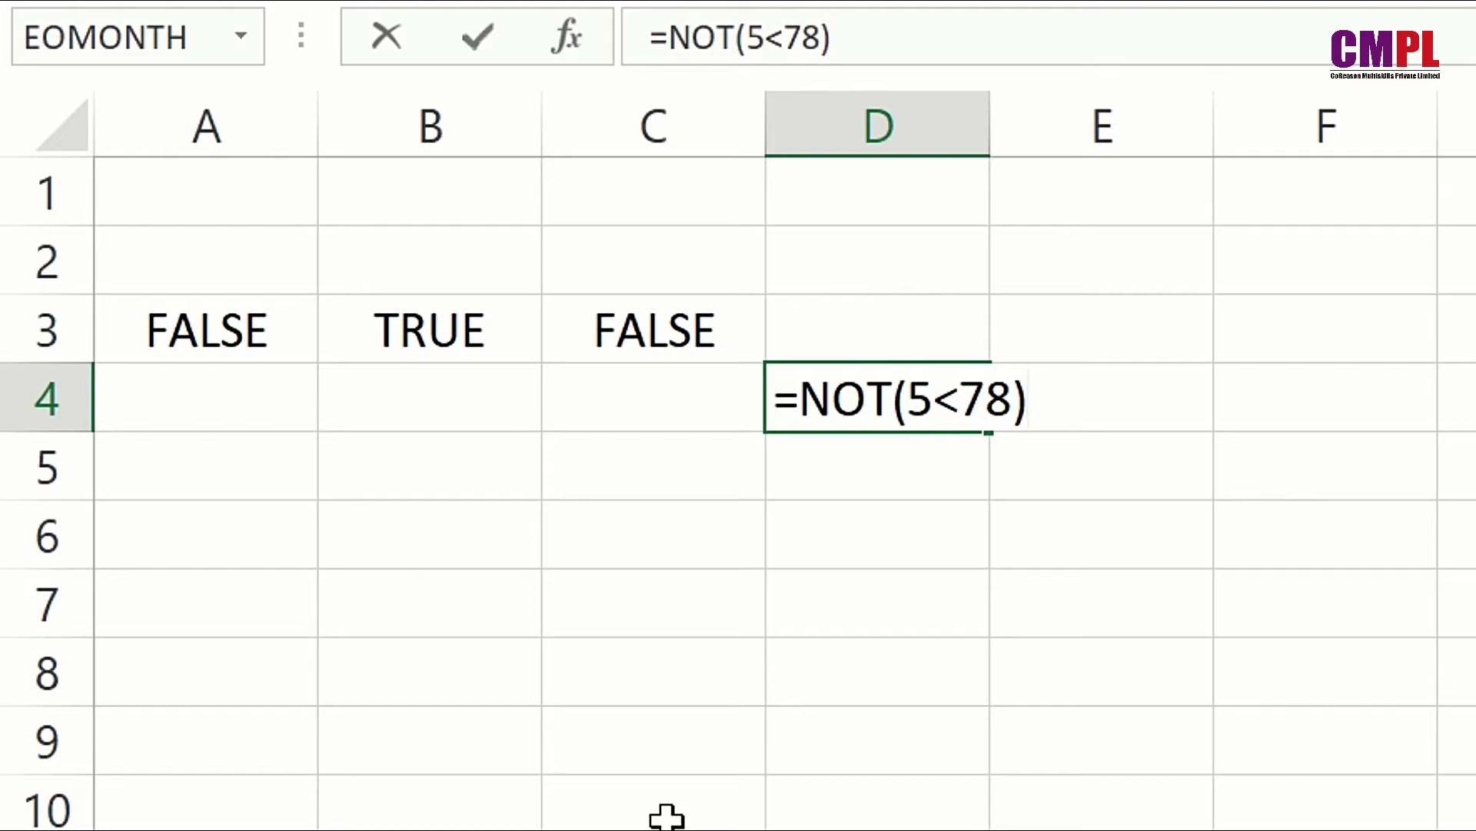
key(Return)
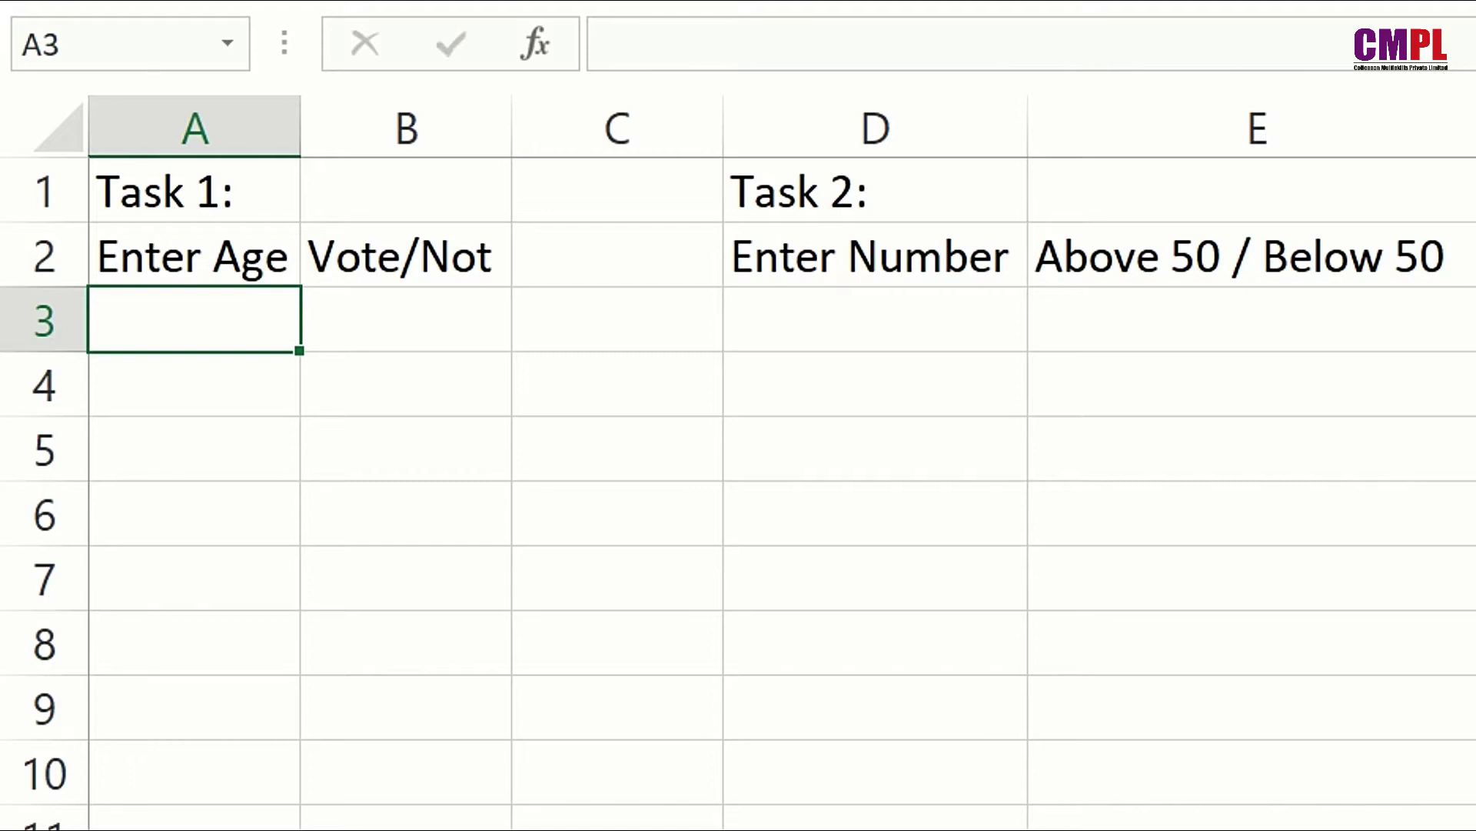
Enter 43 as the Task 1 age in cell A3 and start an IF formula in B3 with the test A3>=18.
text(43)
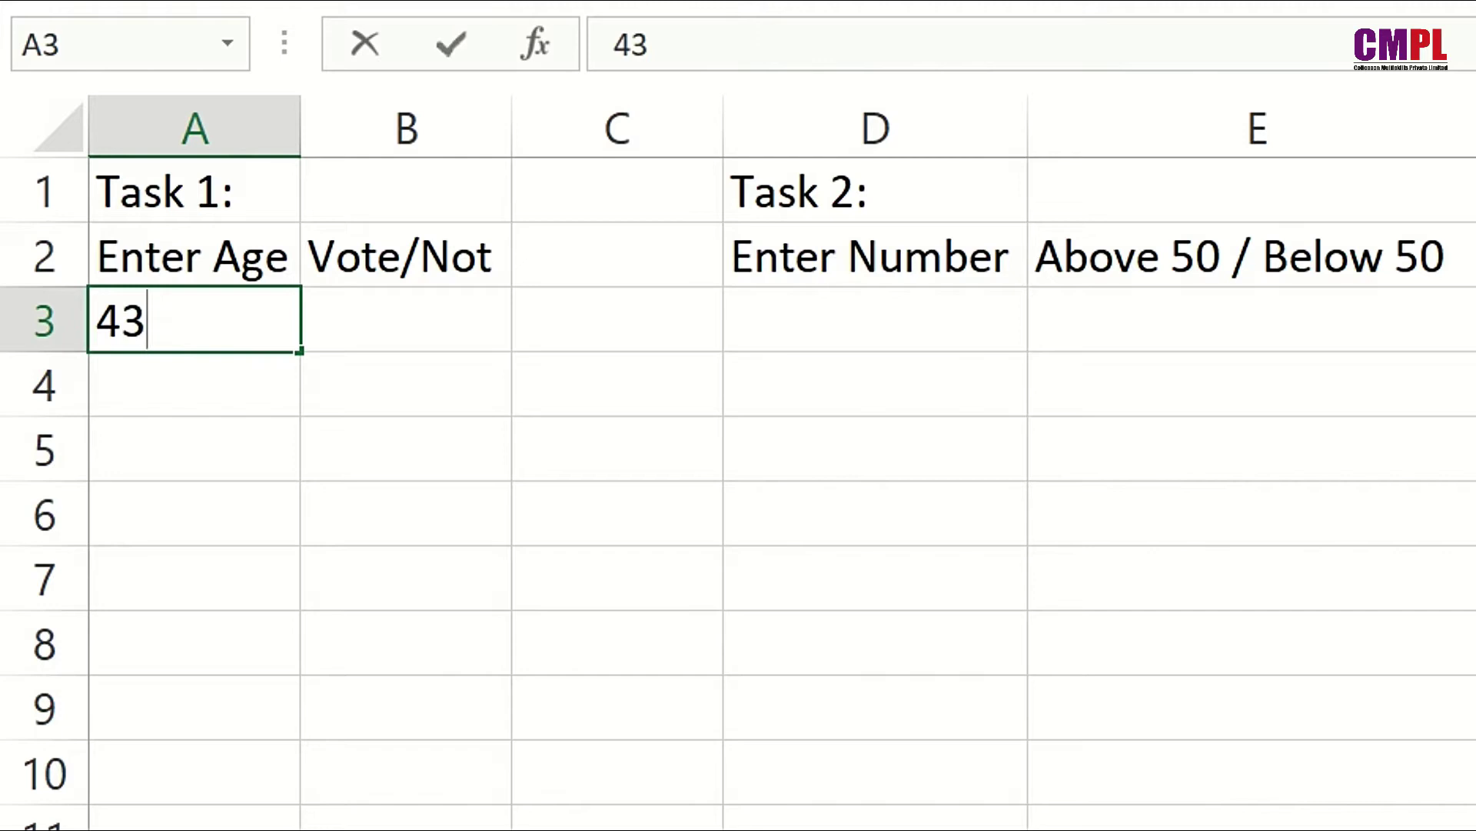
key(Tab)
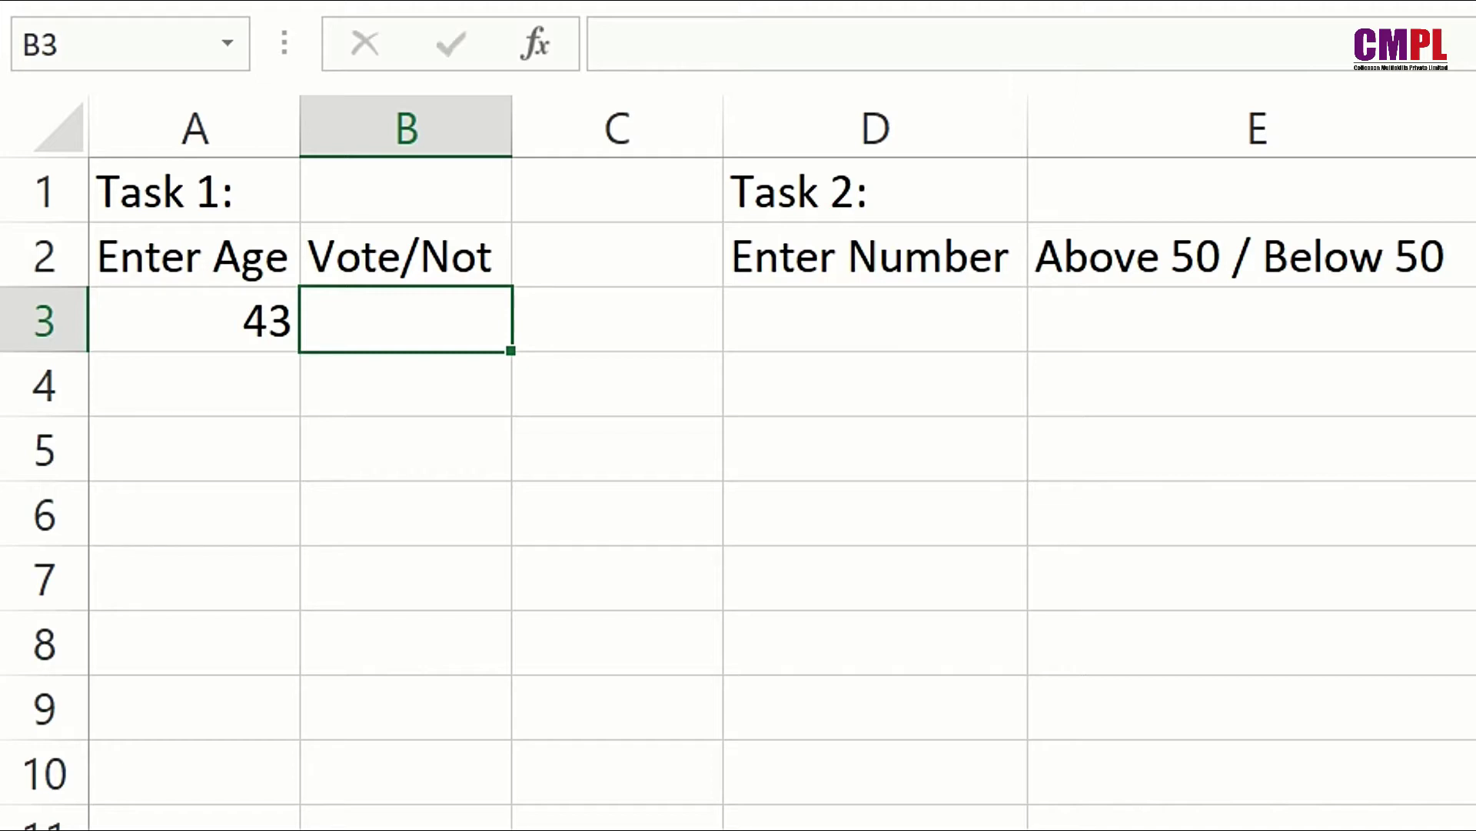
text(=)
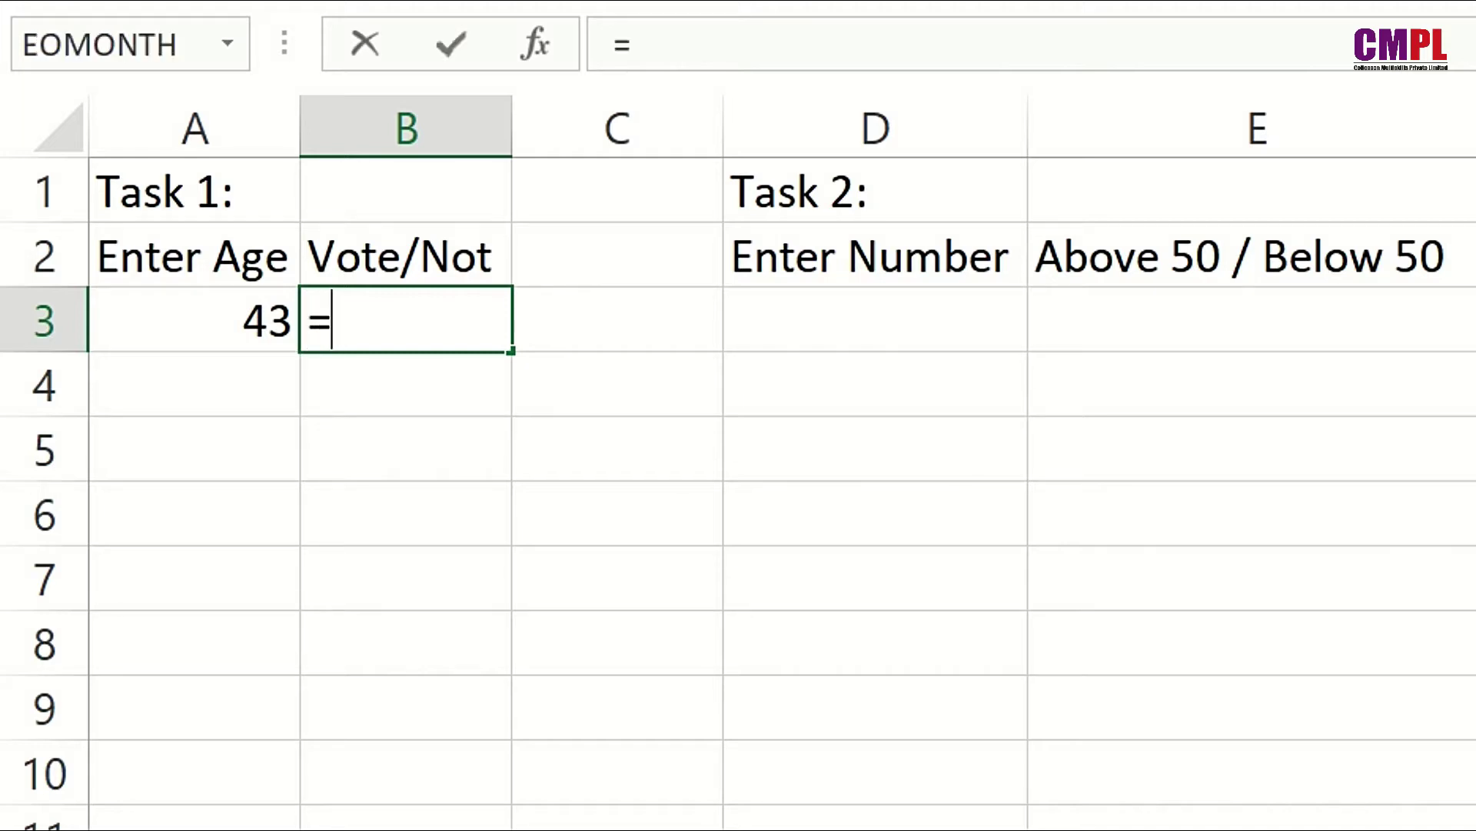
text(if)
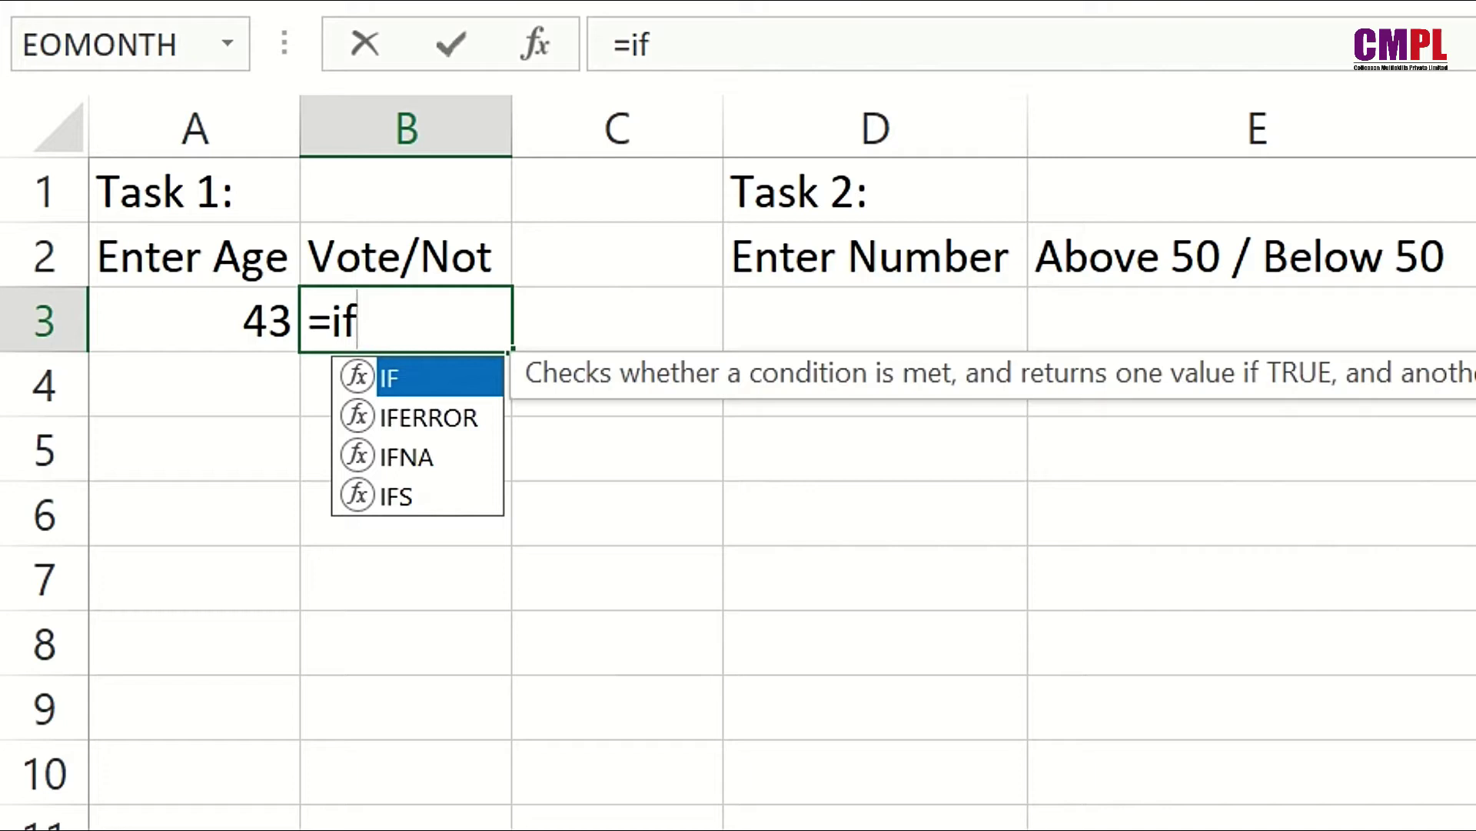
key(Tab)
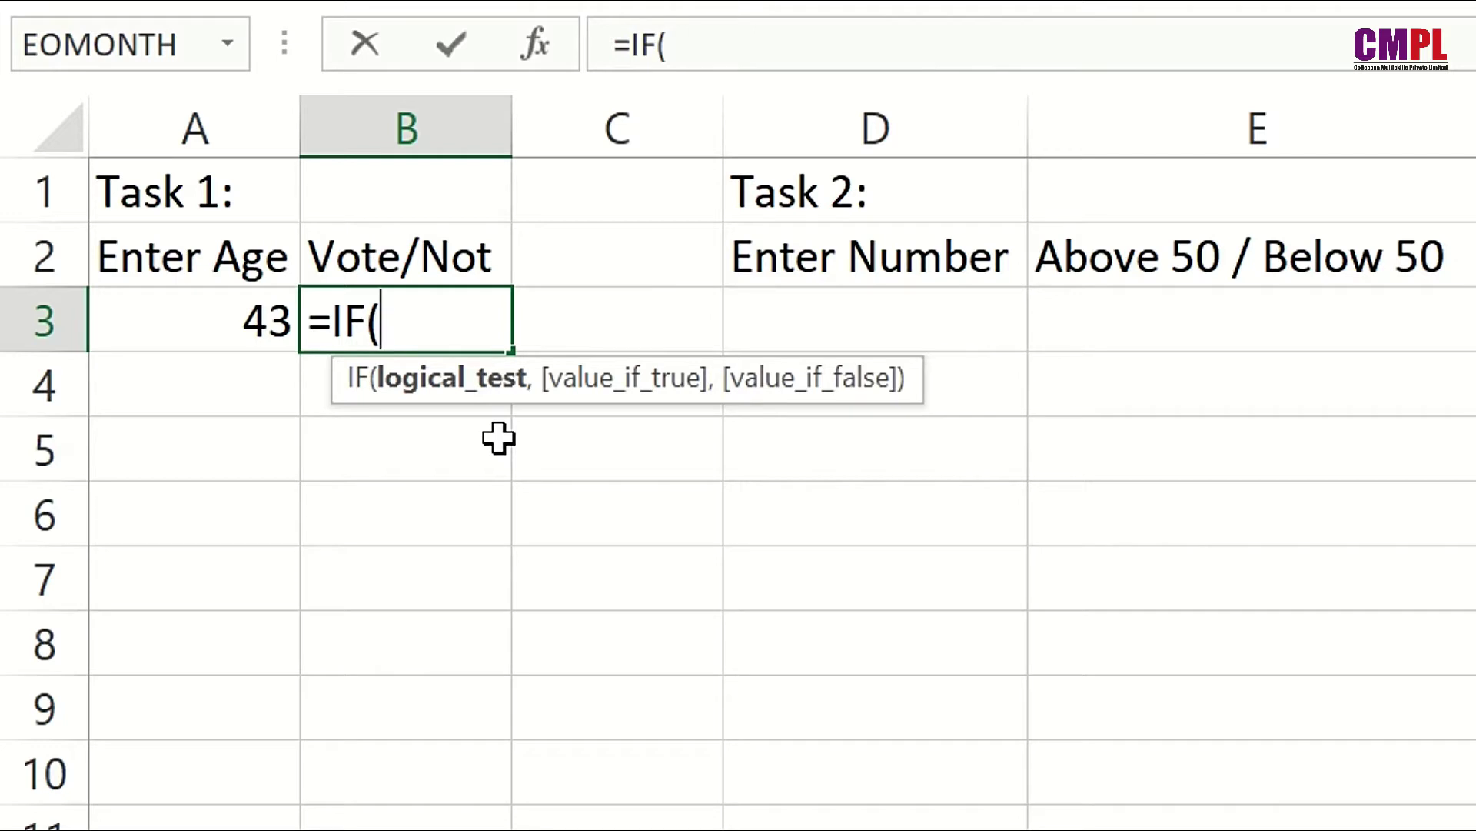
click(179, 322)
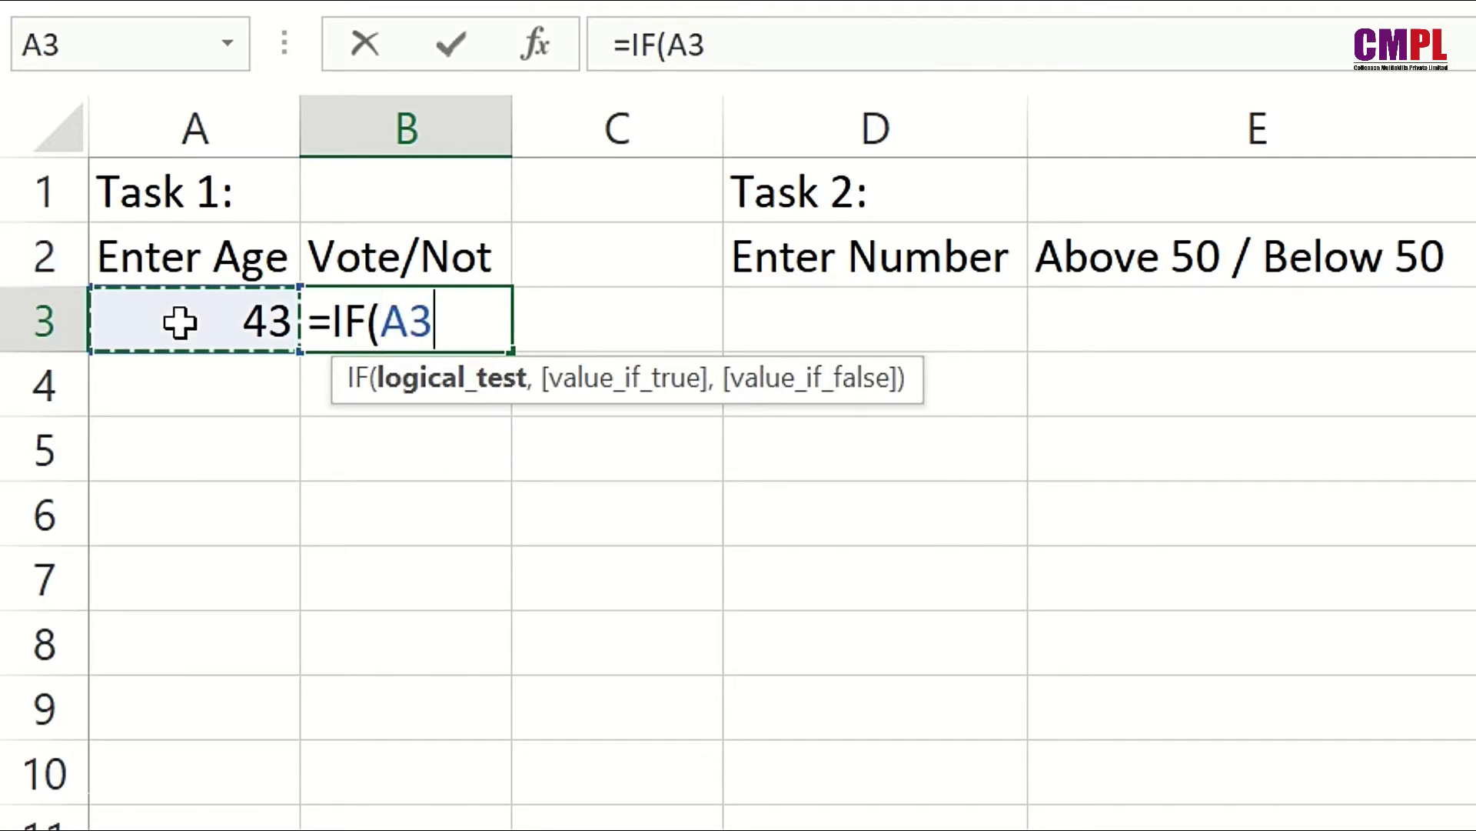
text(>=)
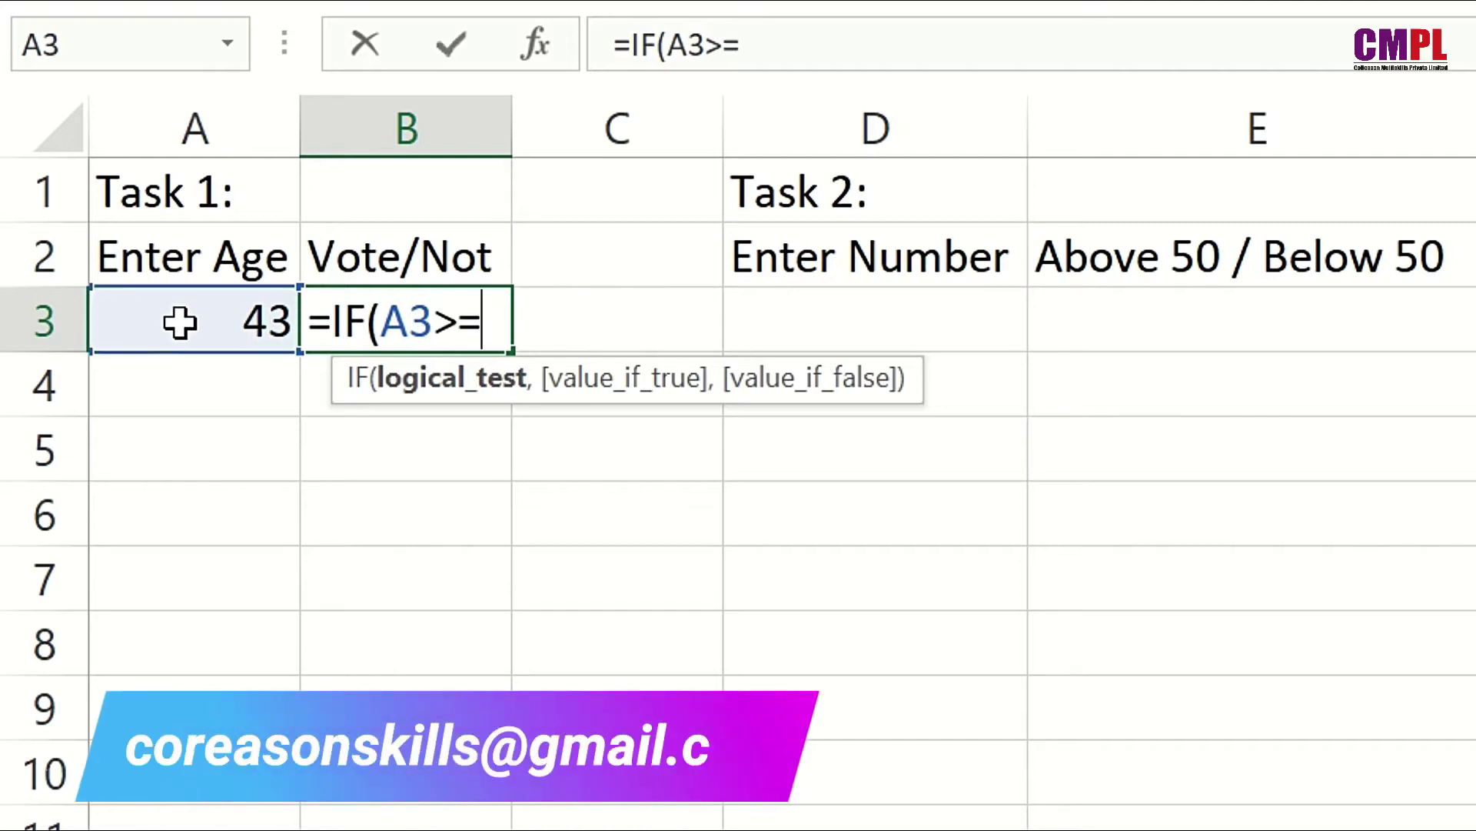
text(18)
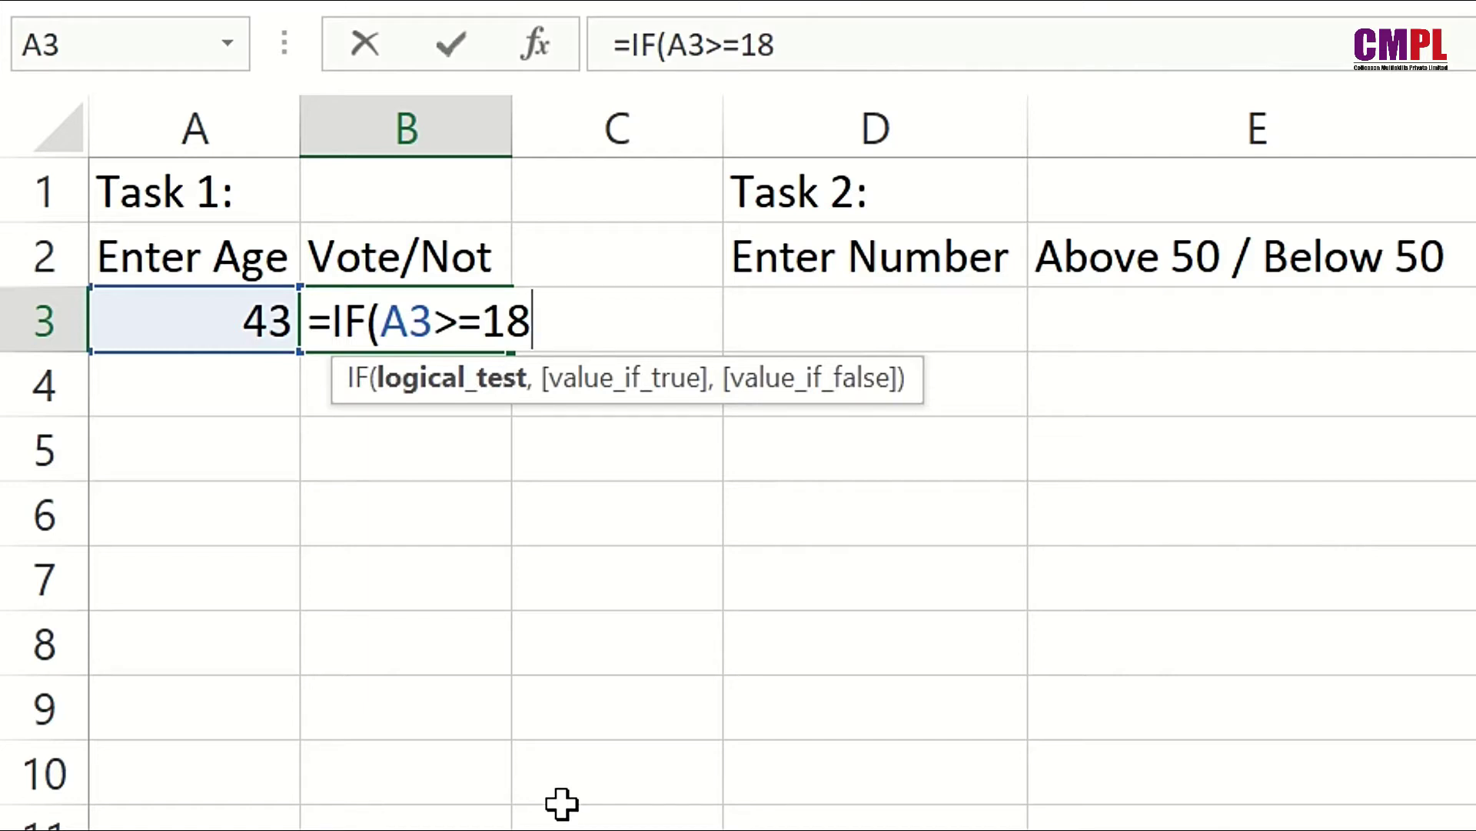
Complete the IF formula in cell B3 with "Vote" as the true result and "Not" as the false result.
text(,)
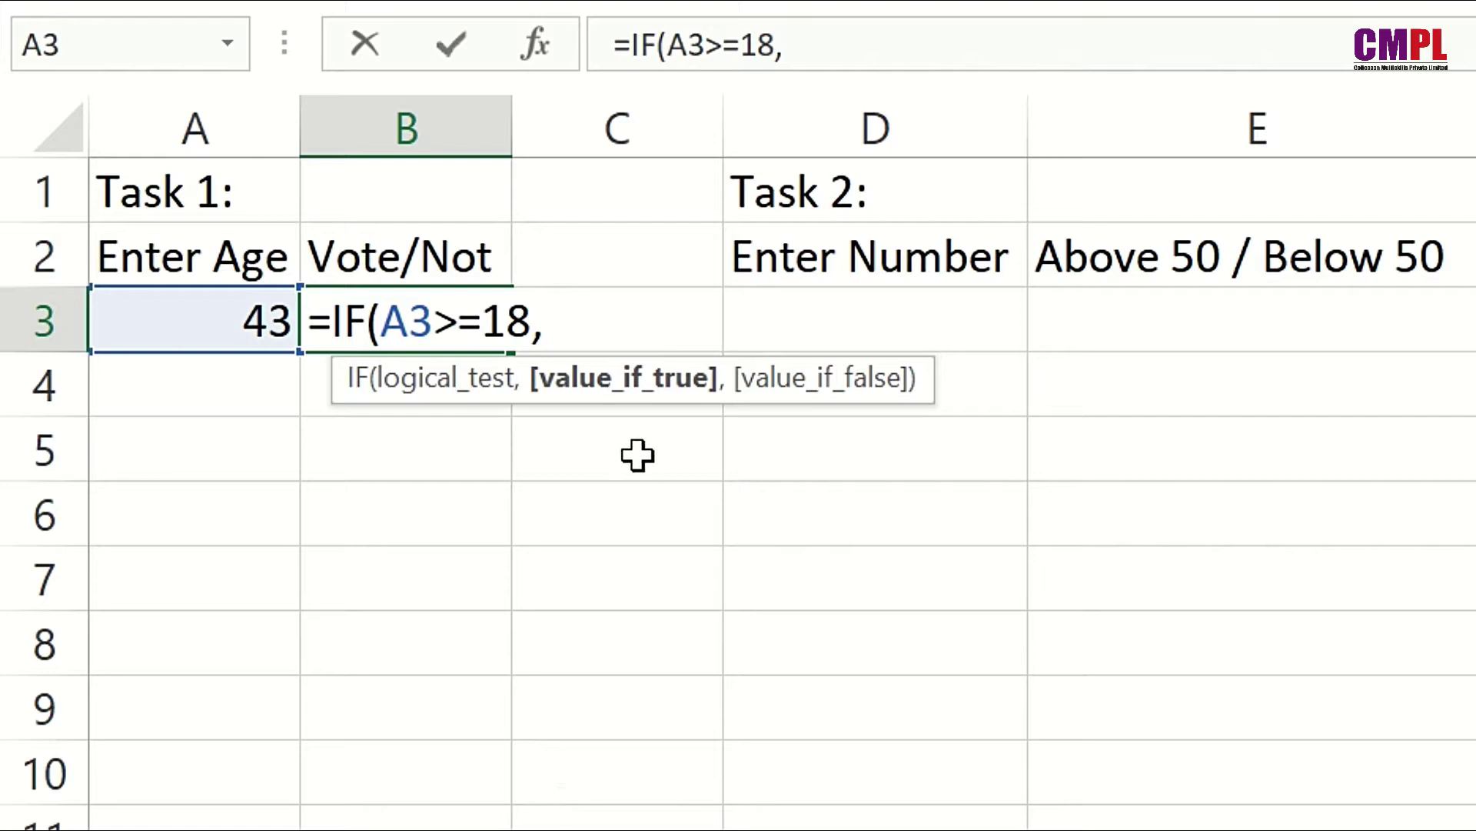
text("Vot)
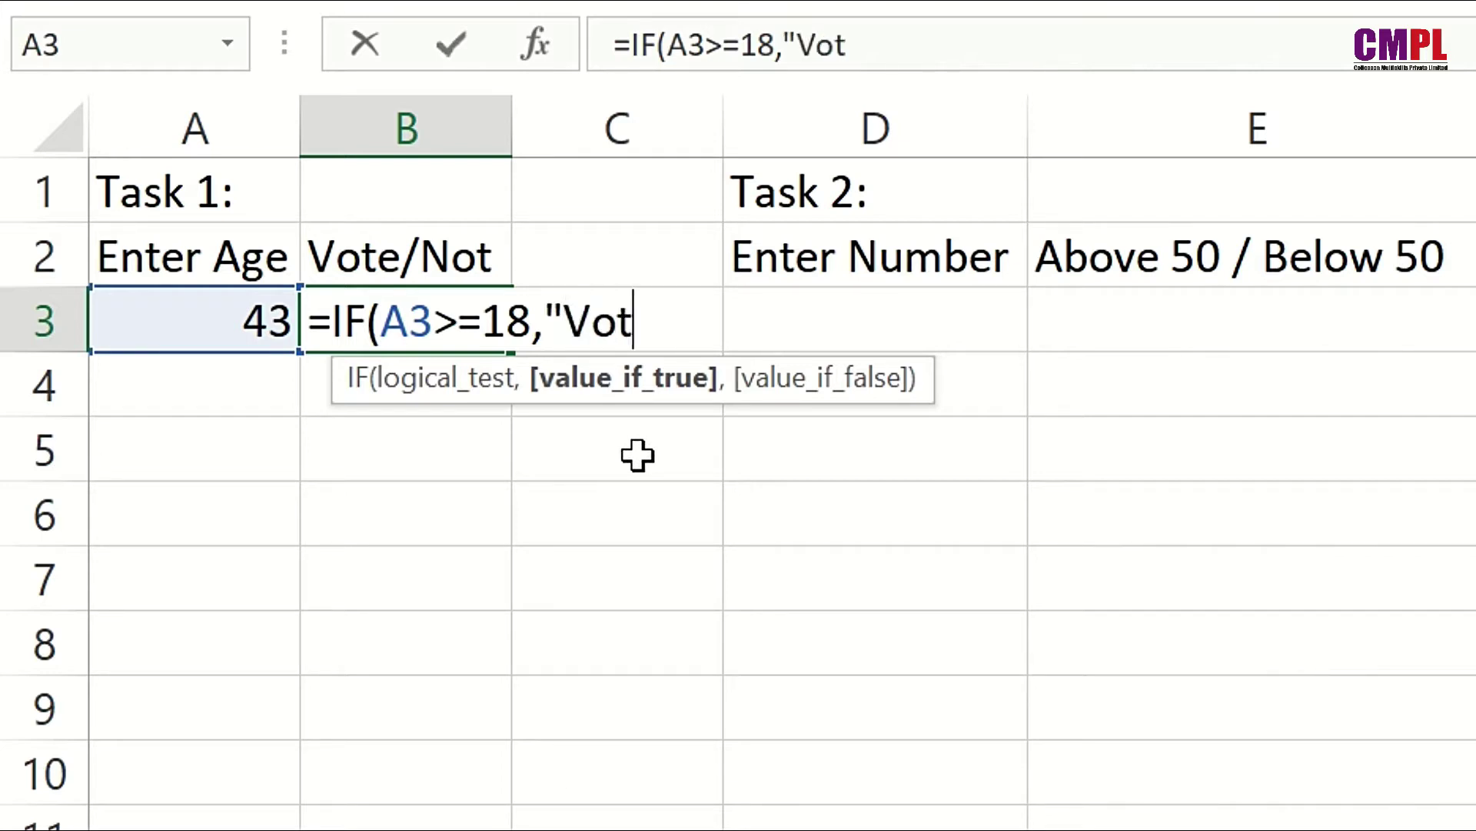
text(e")
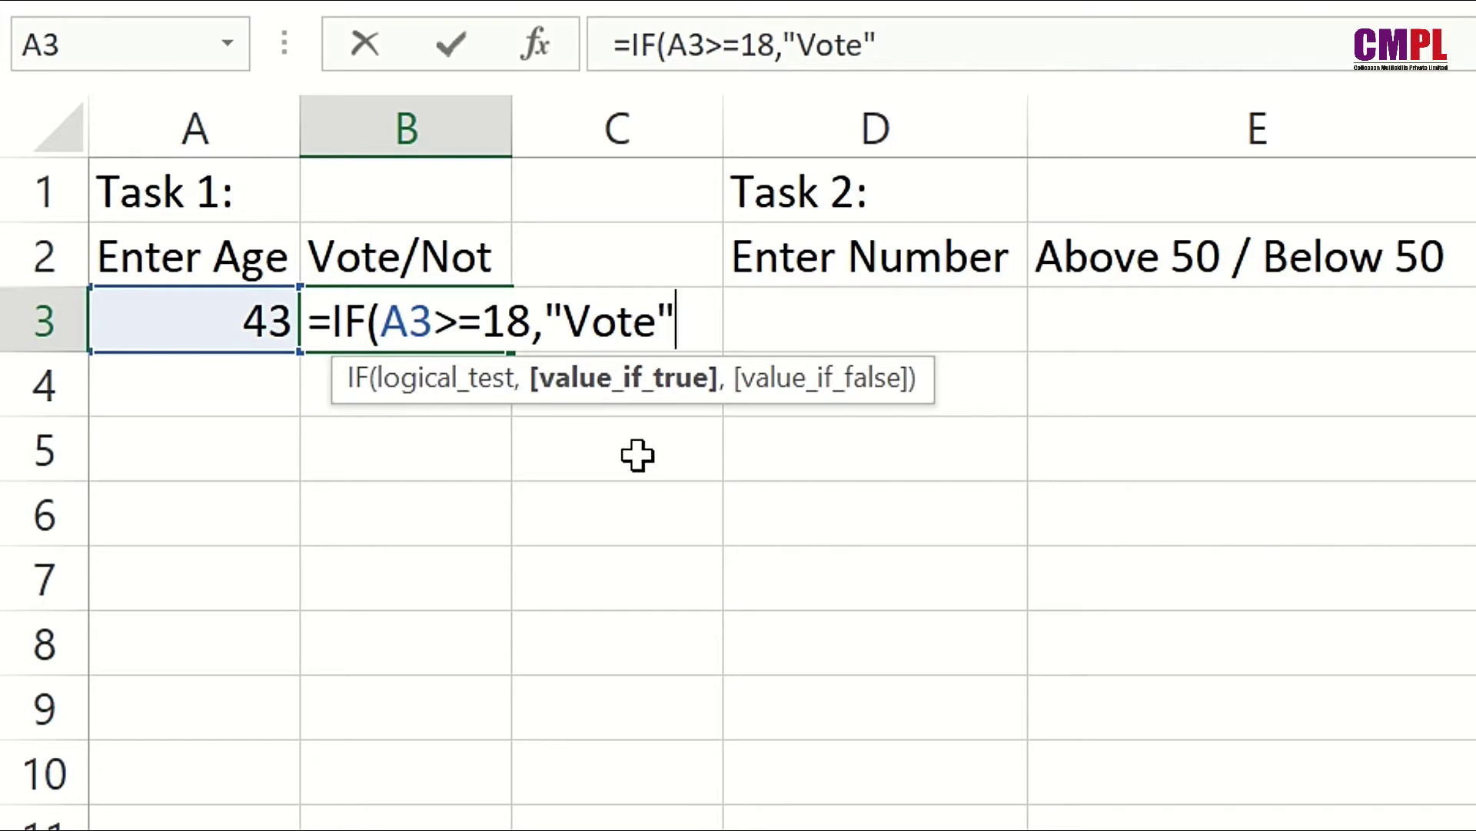
text(,)
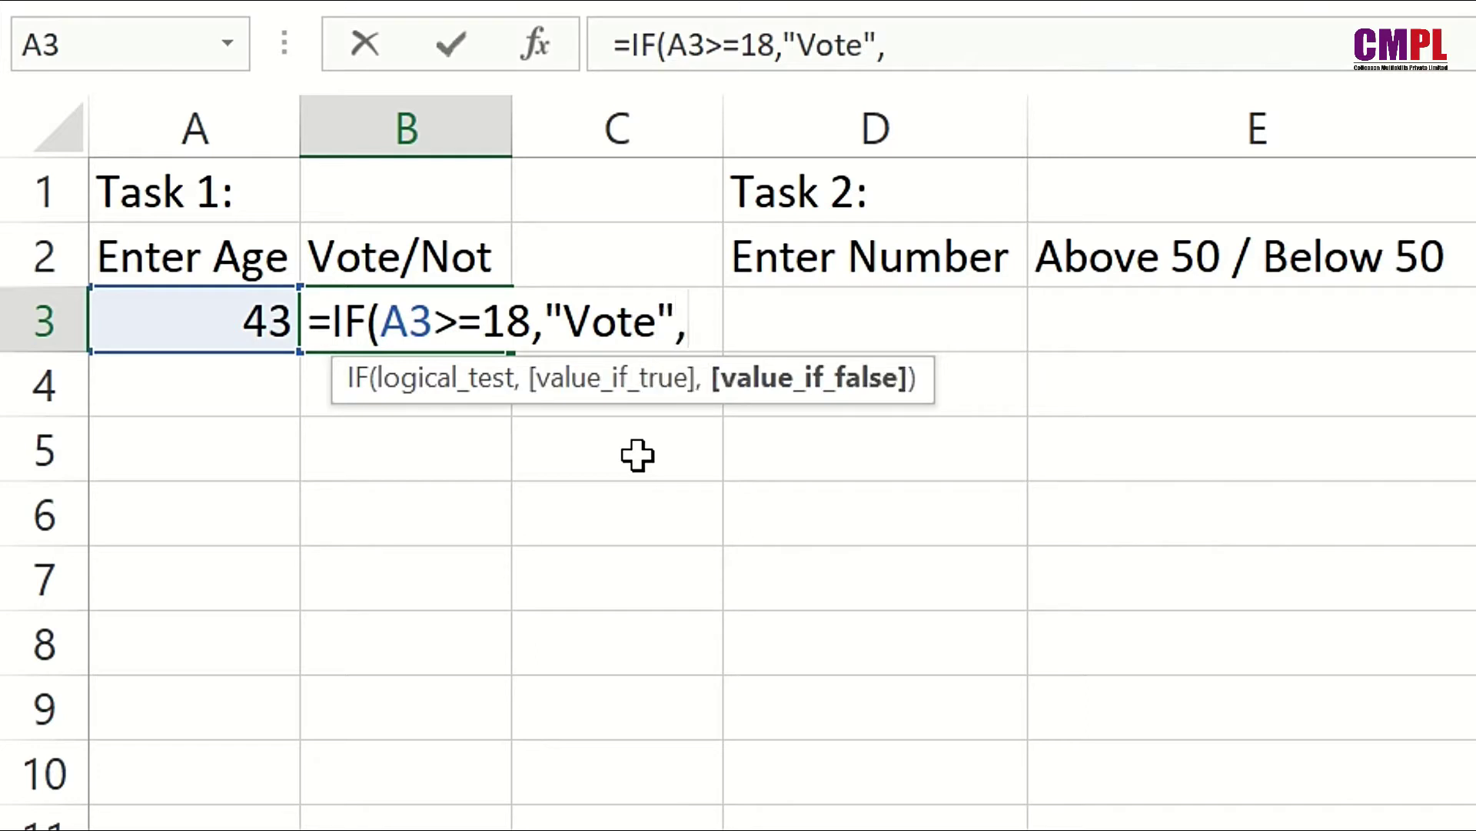
text("not)
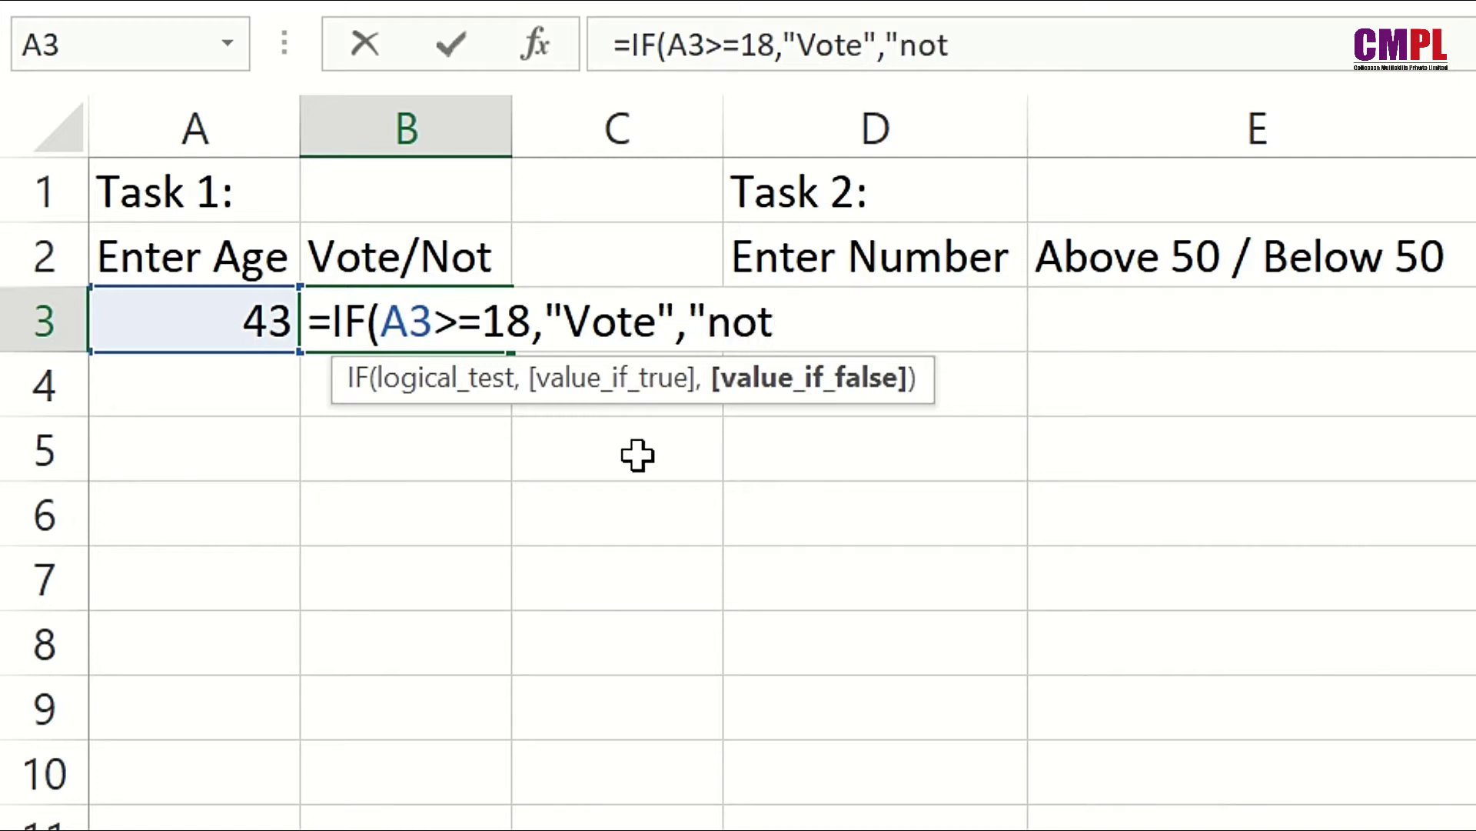
key(BackSpace)
key(BackSpace)
key(BackSpace)
text(Not)
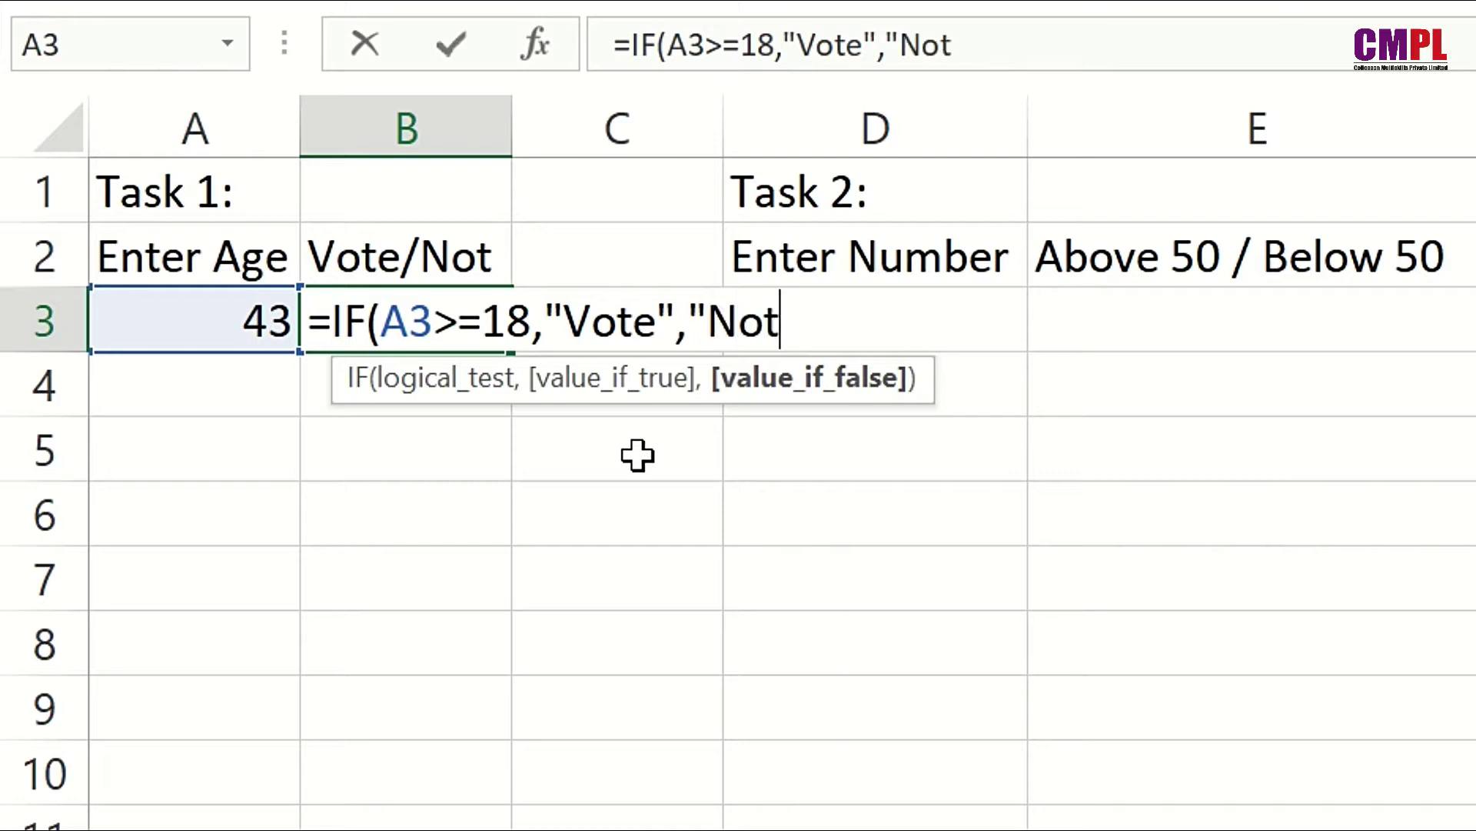
text("))
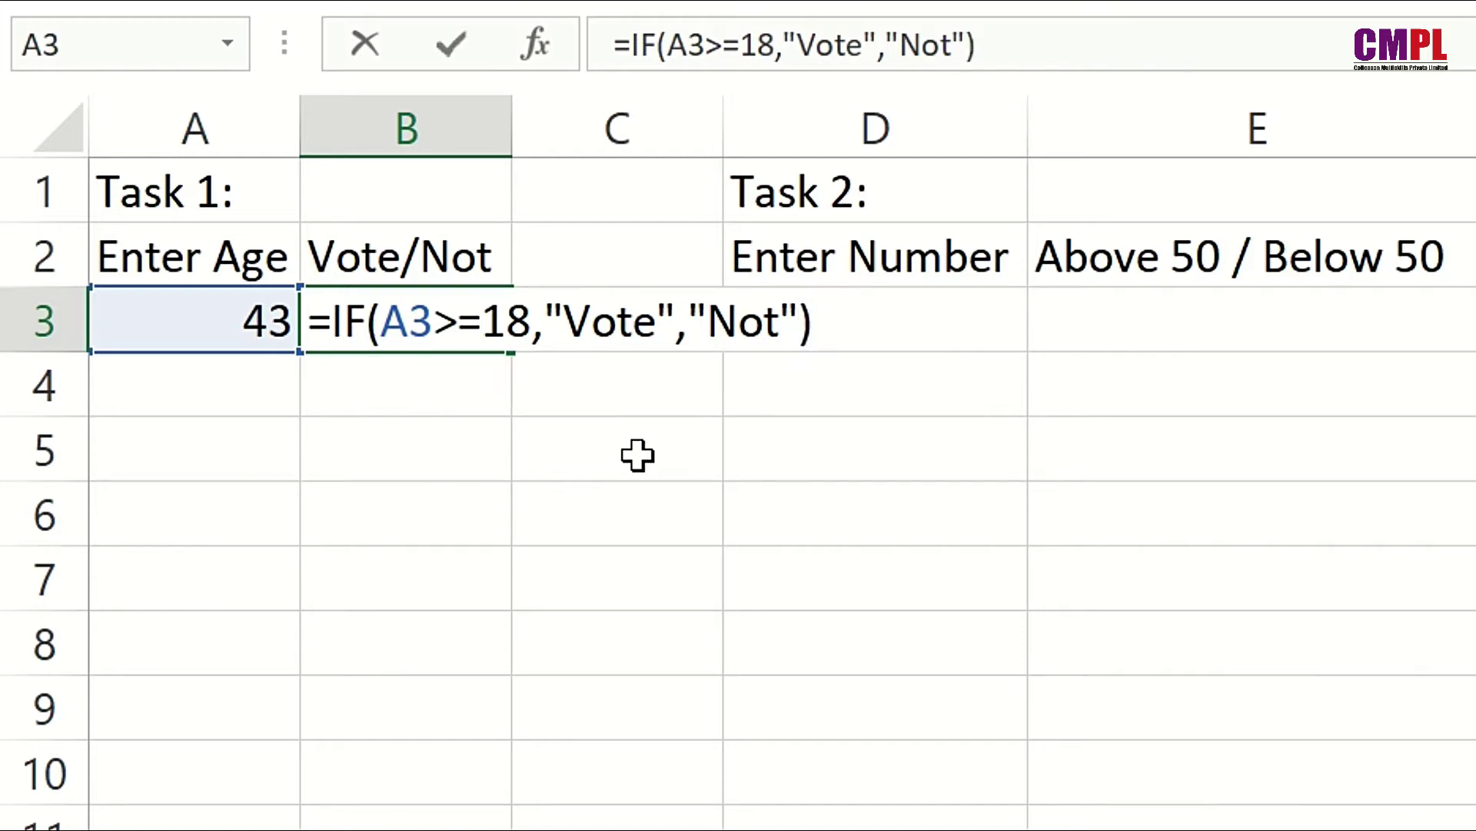
key(Return)
key(Up)
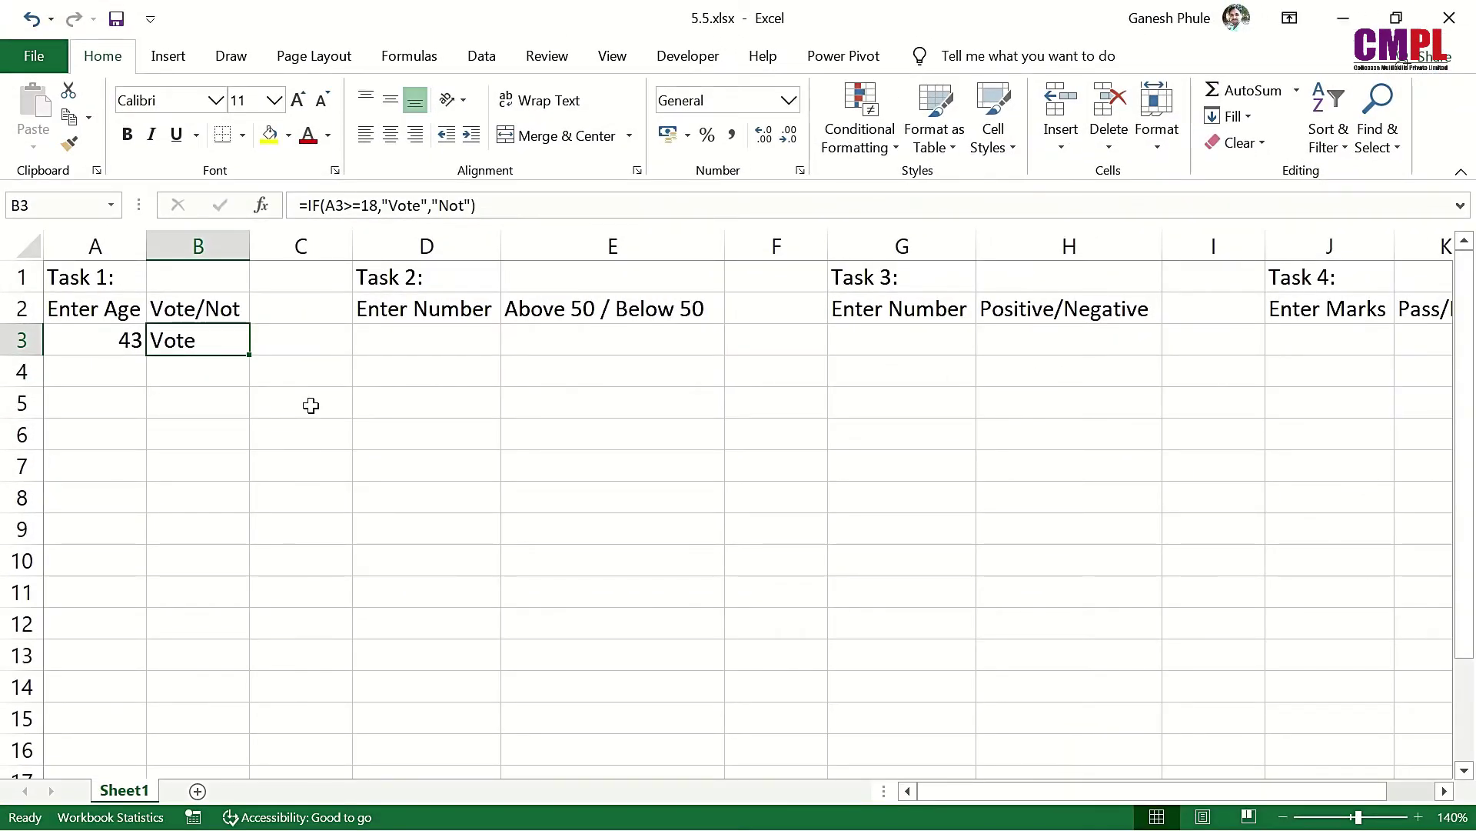
Enter 65 as the Task 2 number in cell D3.
key(Right)
key(Right)
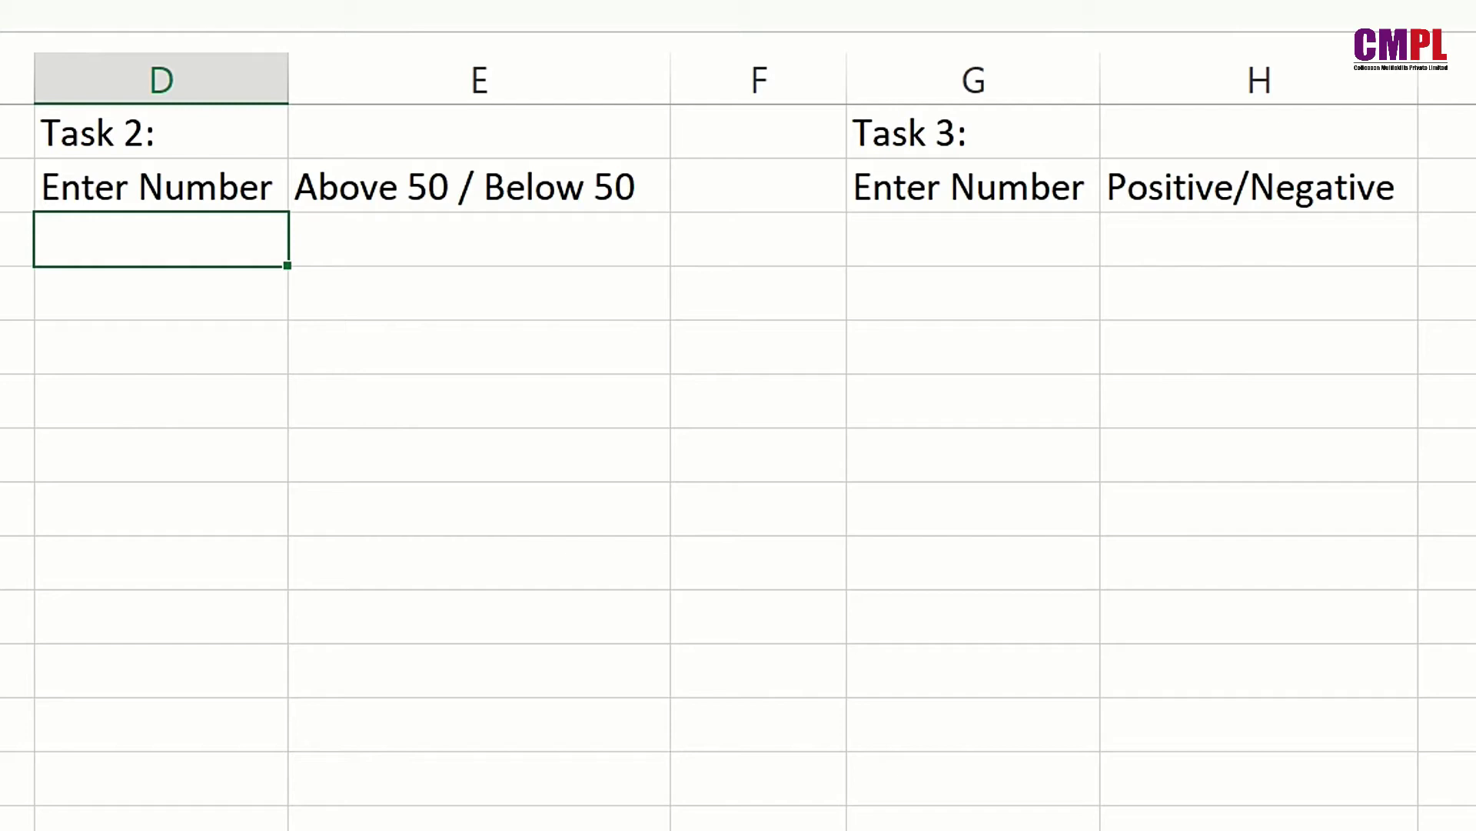
text(65)
key(Tab)
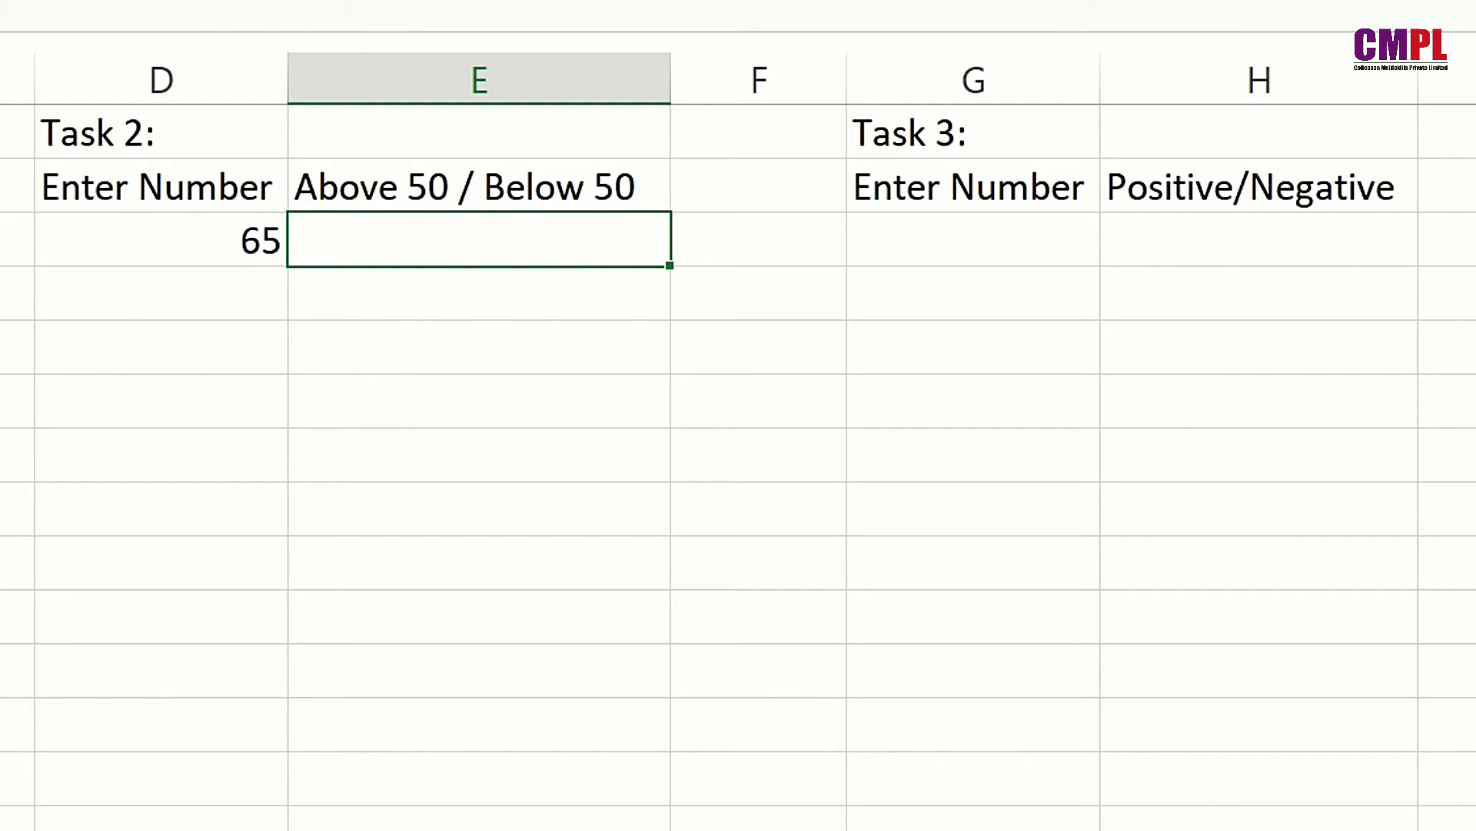
Start an IF formula in cell E3 with the logical test D3>50.
text(=if)
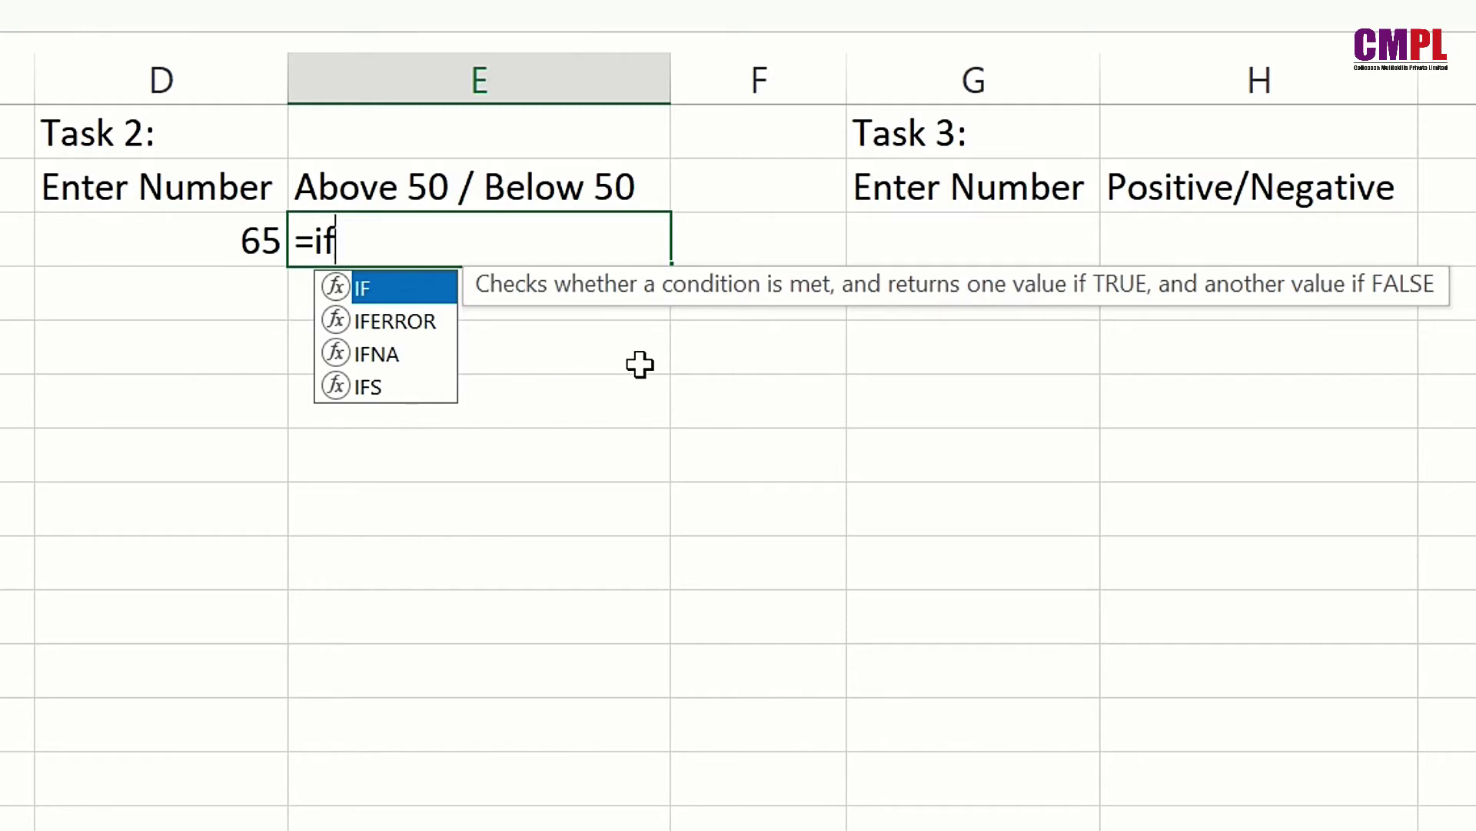
key(Tab)
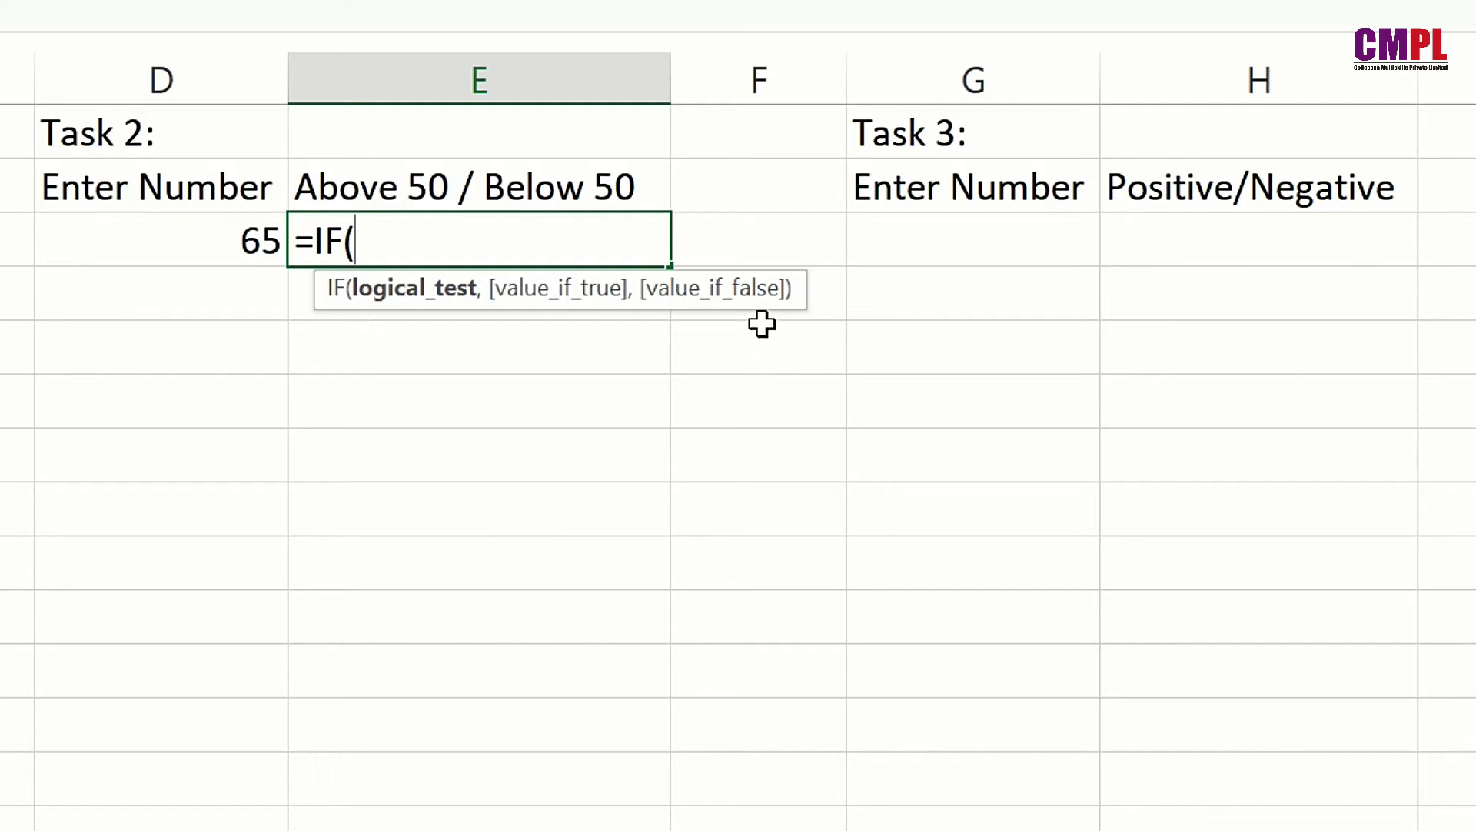
click(184, 240)
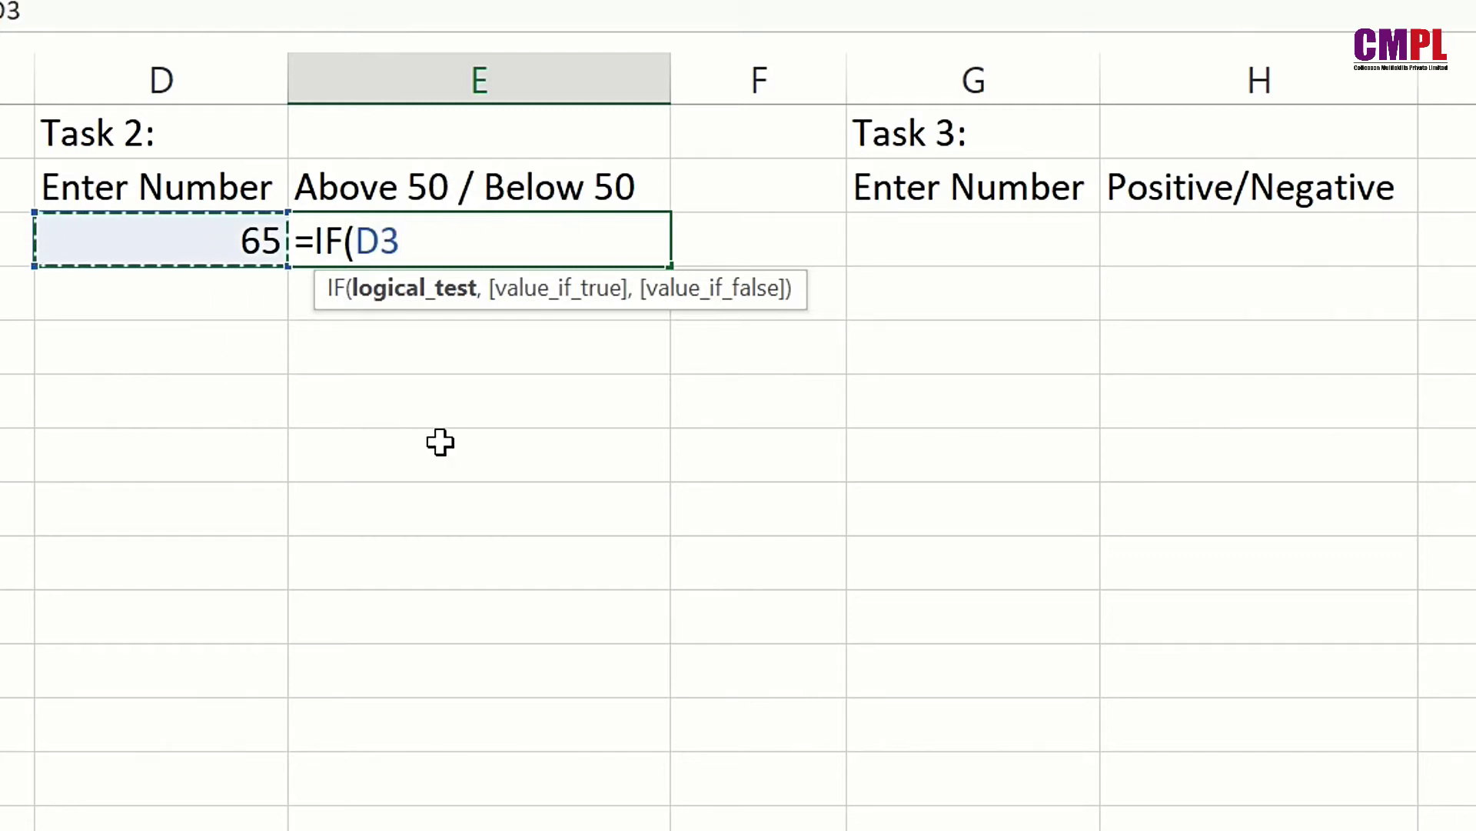
text(>)
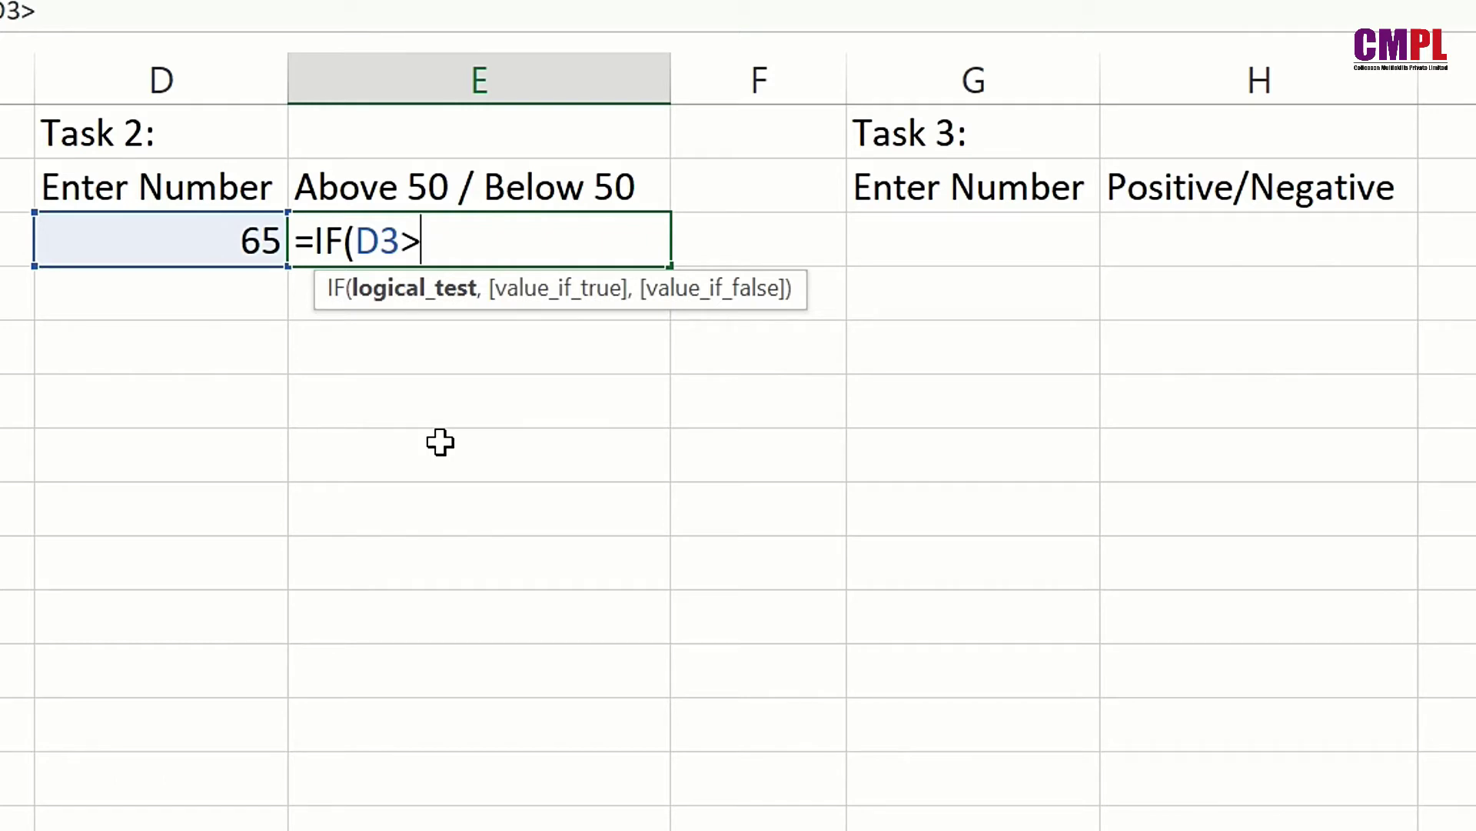
text(50)
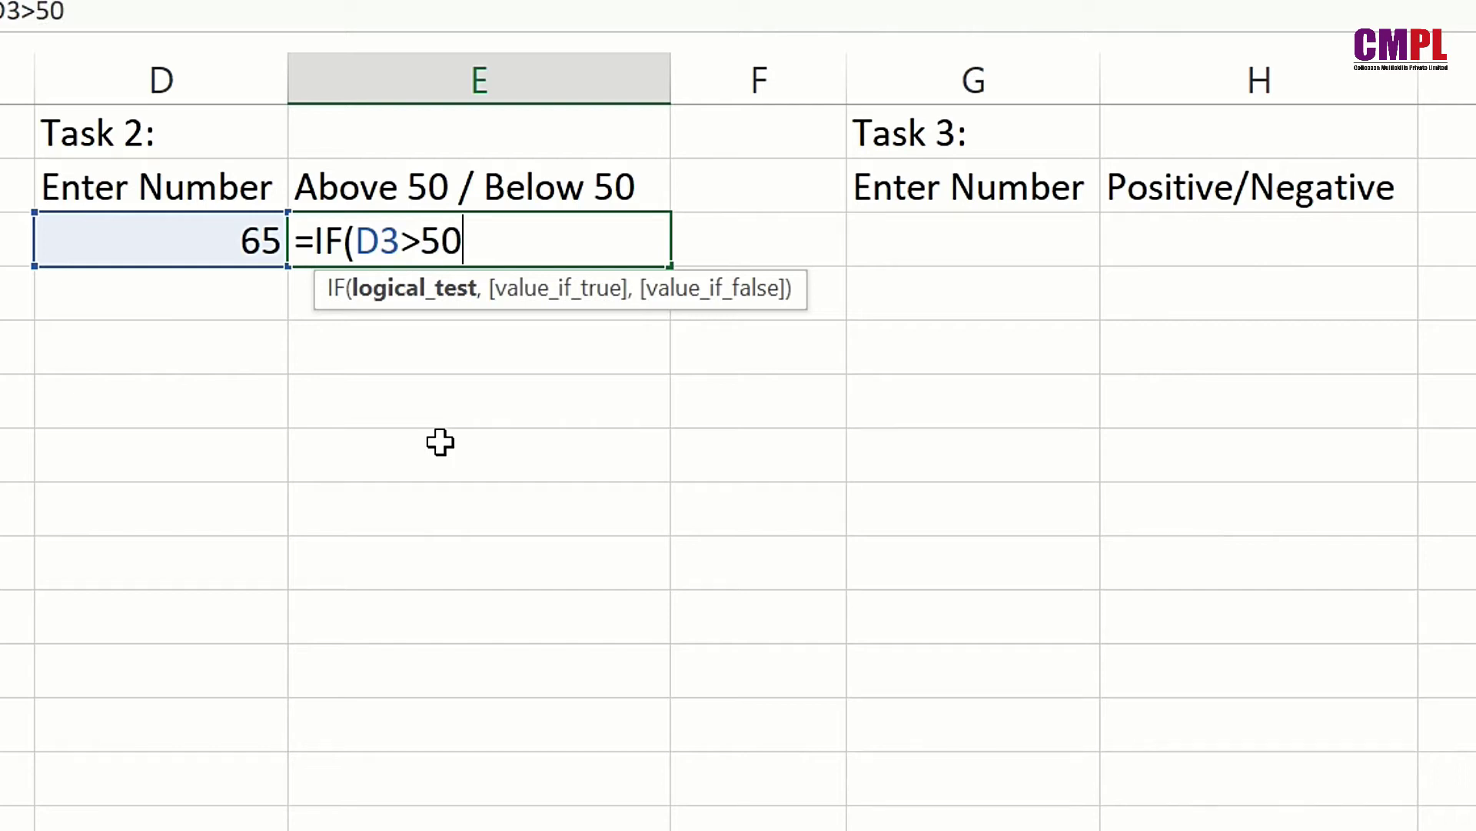
text(,)
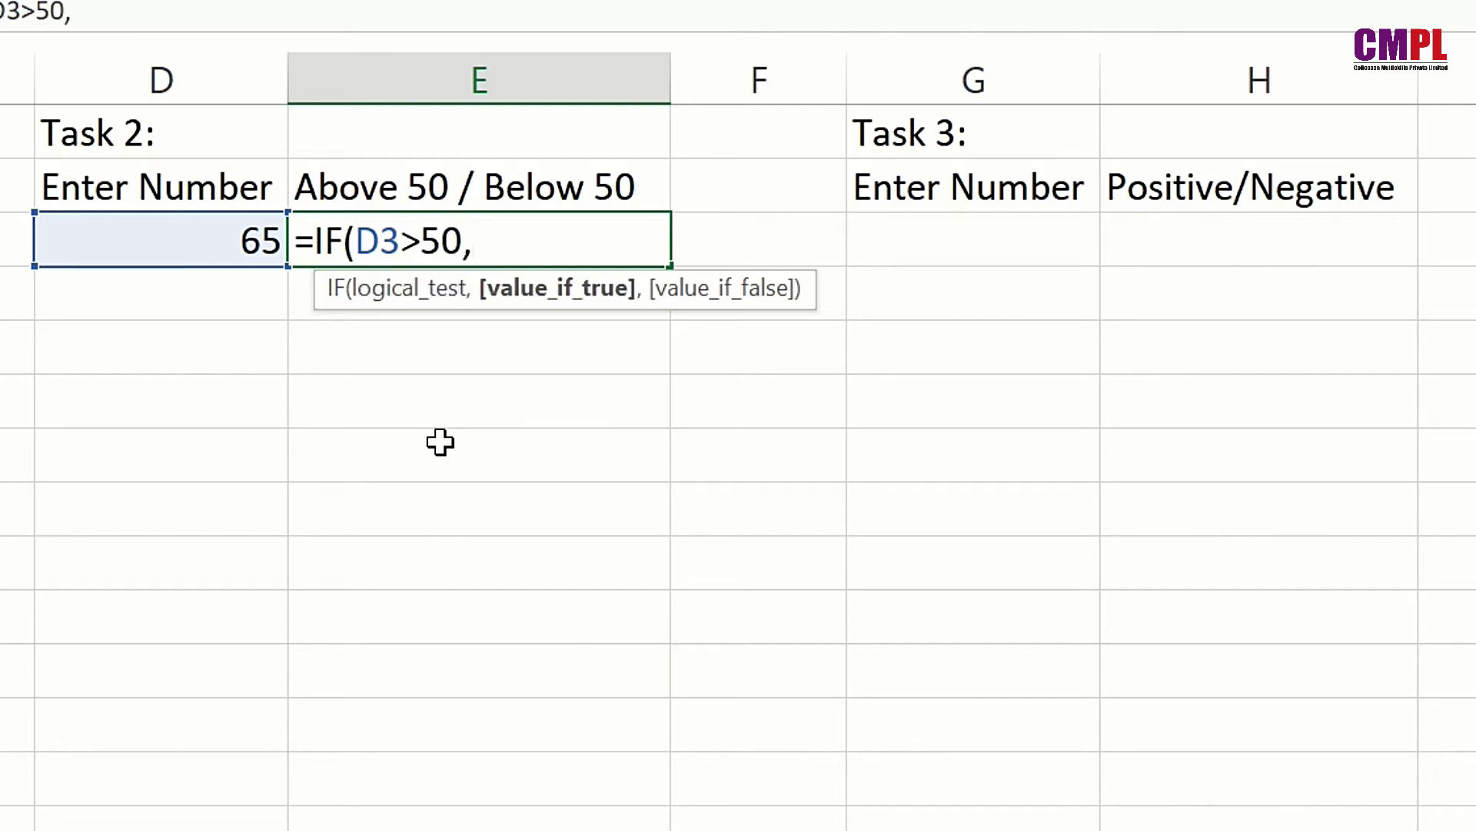
Complete the IF formula in cell E3 with "Above 50" as the true result and "Below 50" as the false result.
text("Above 50)
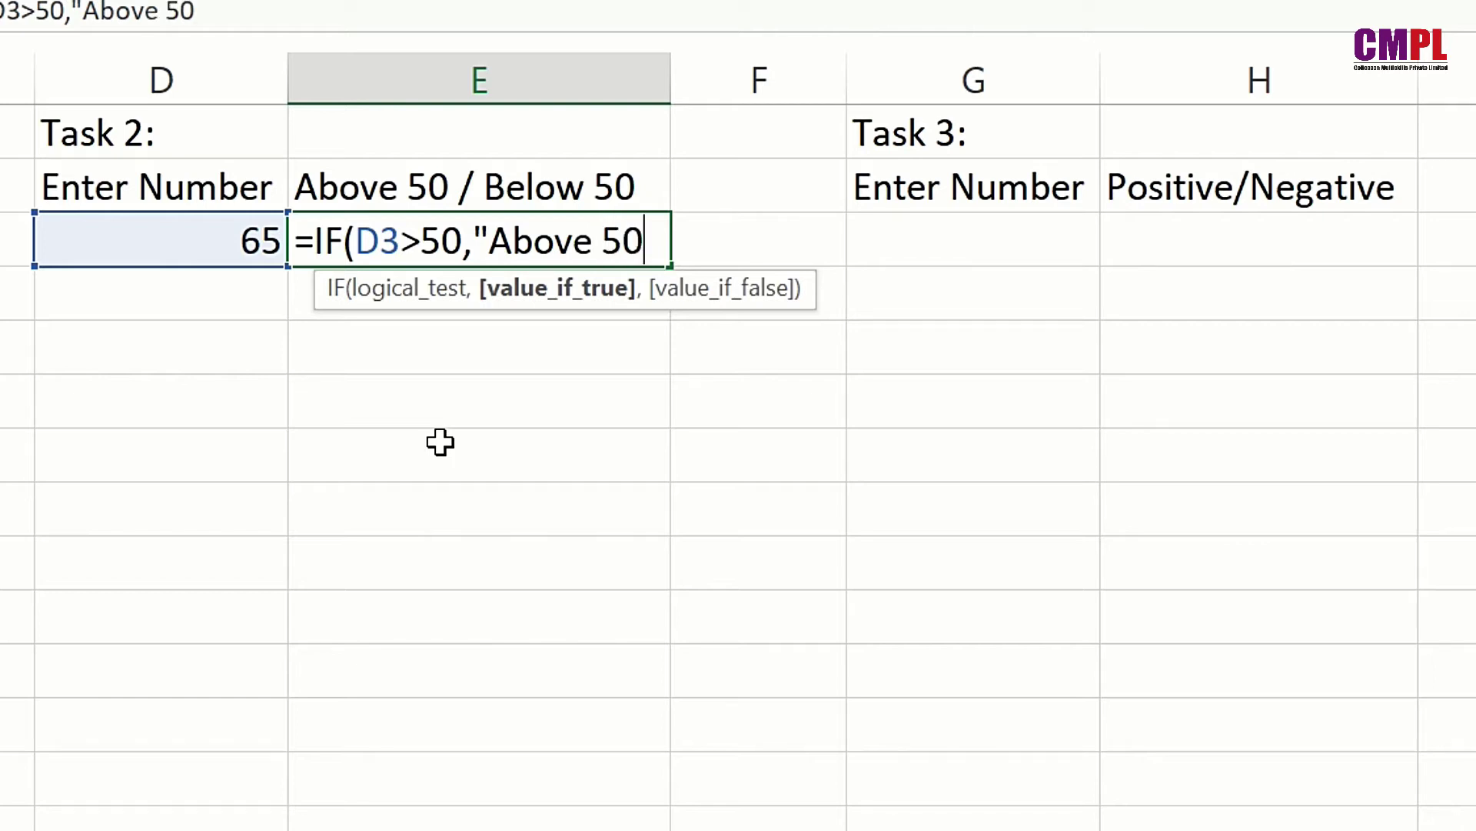
text(",")
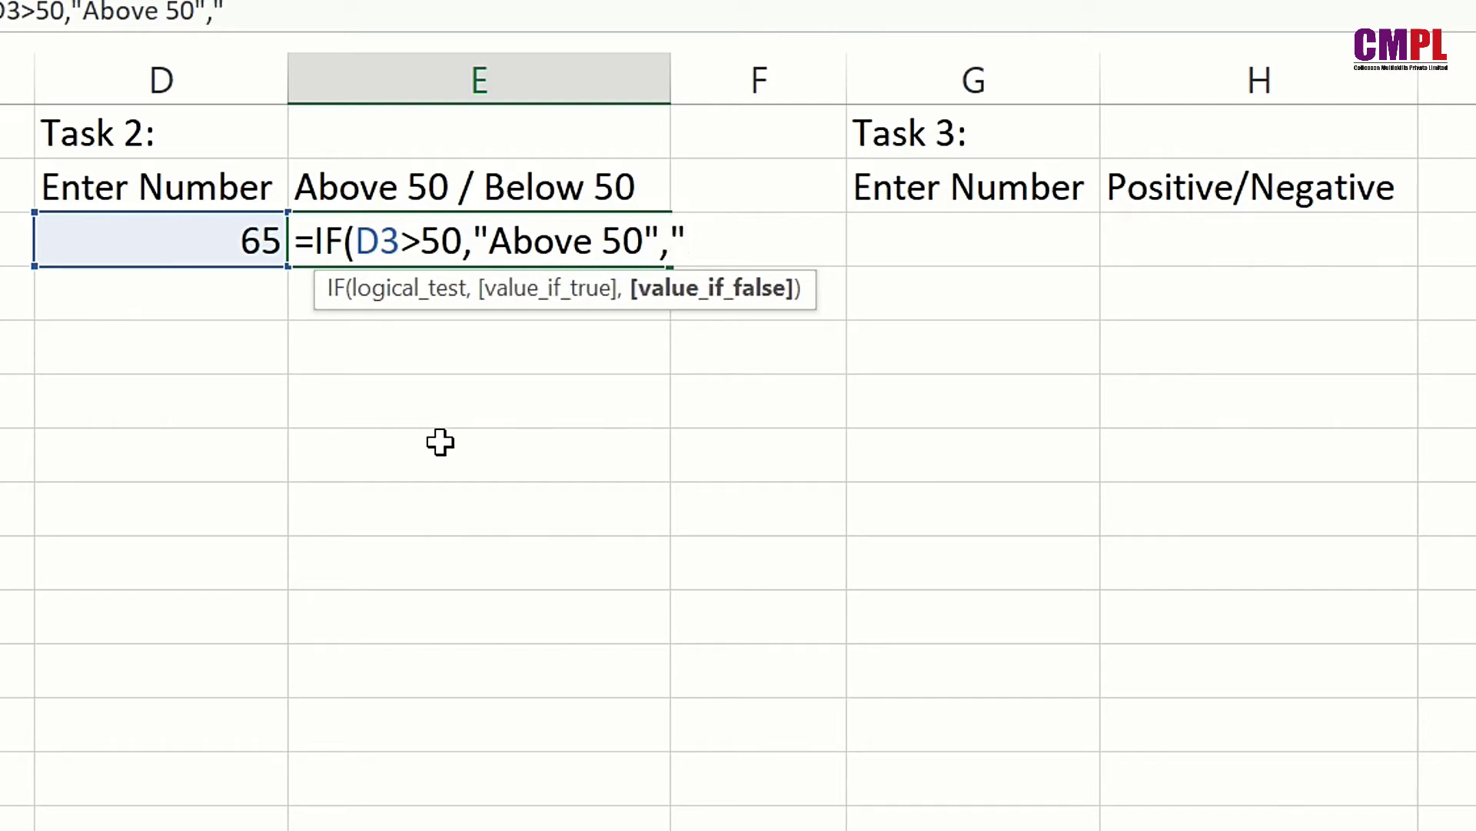
text(Below )
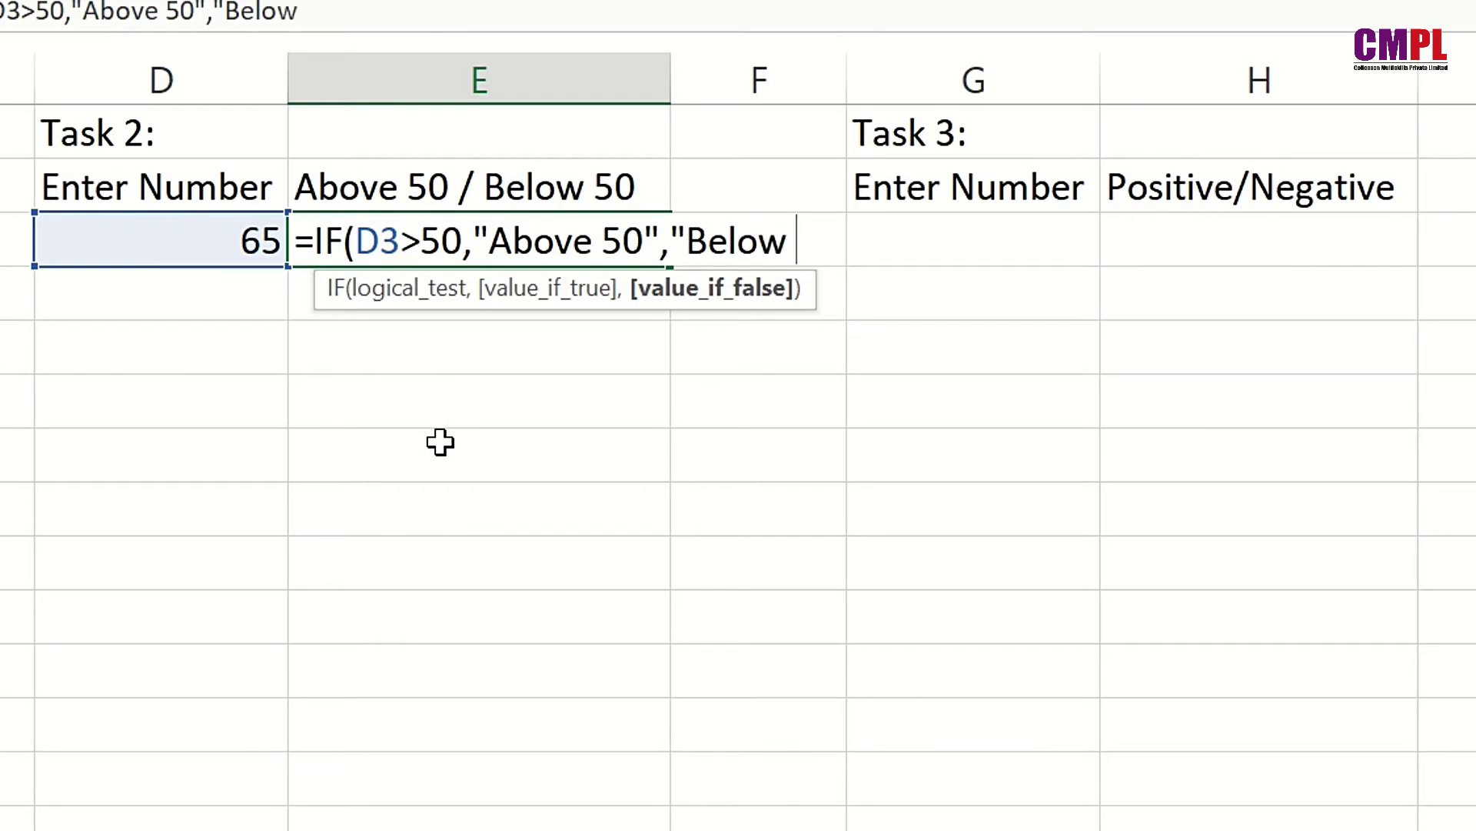
text(50")
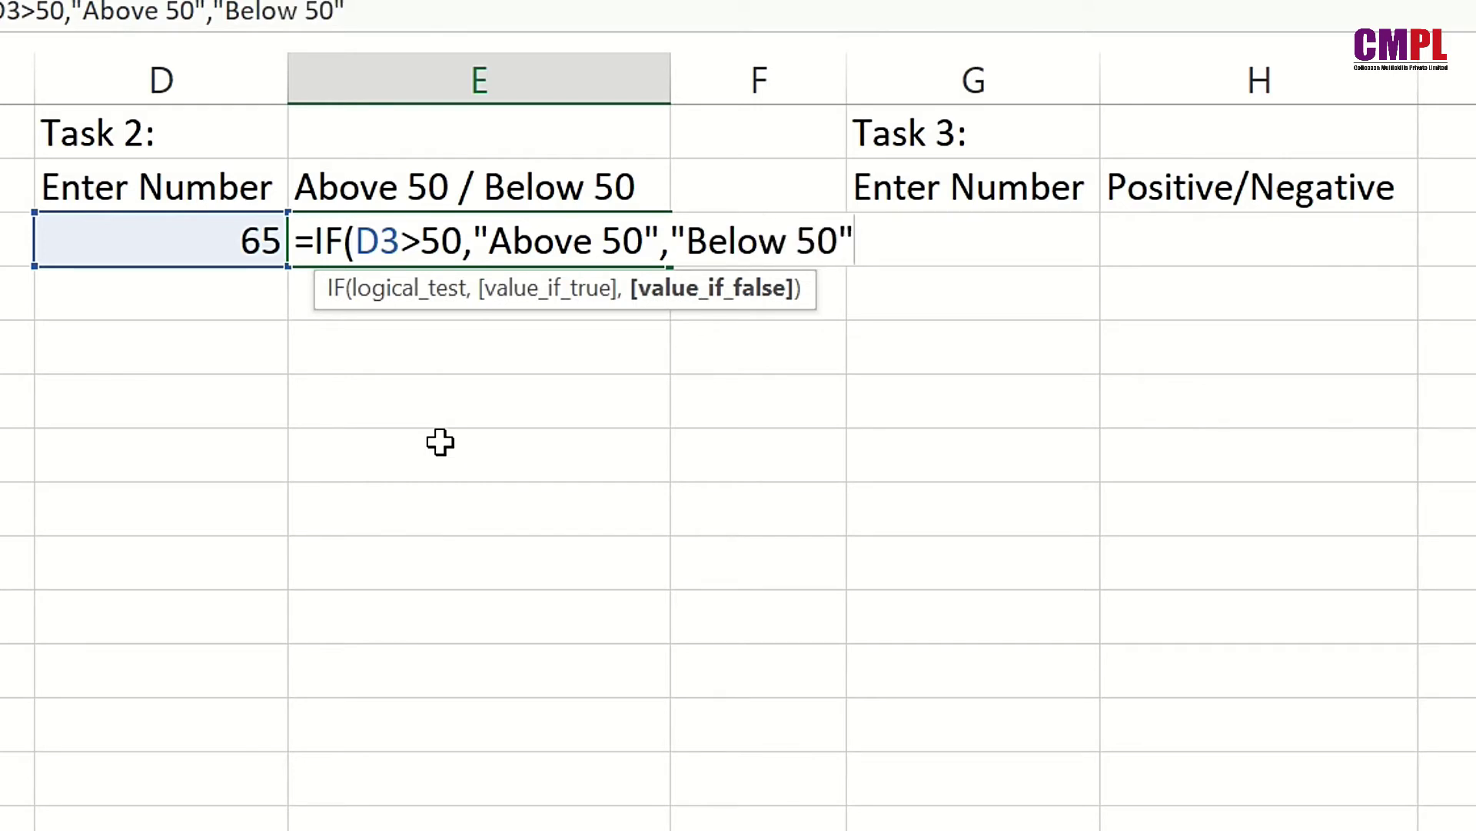
text())
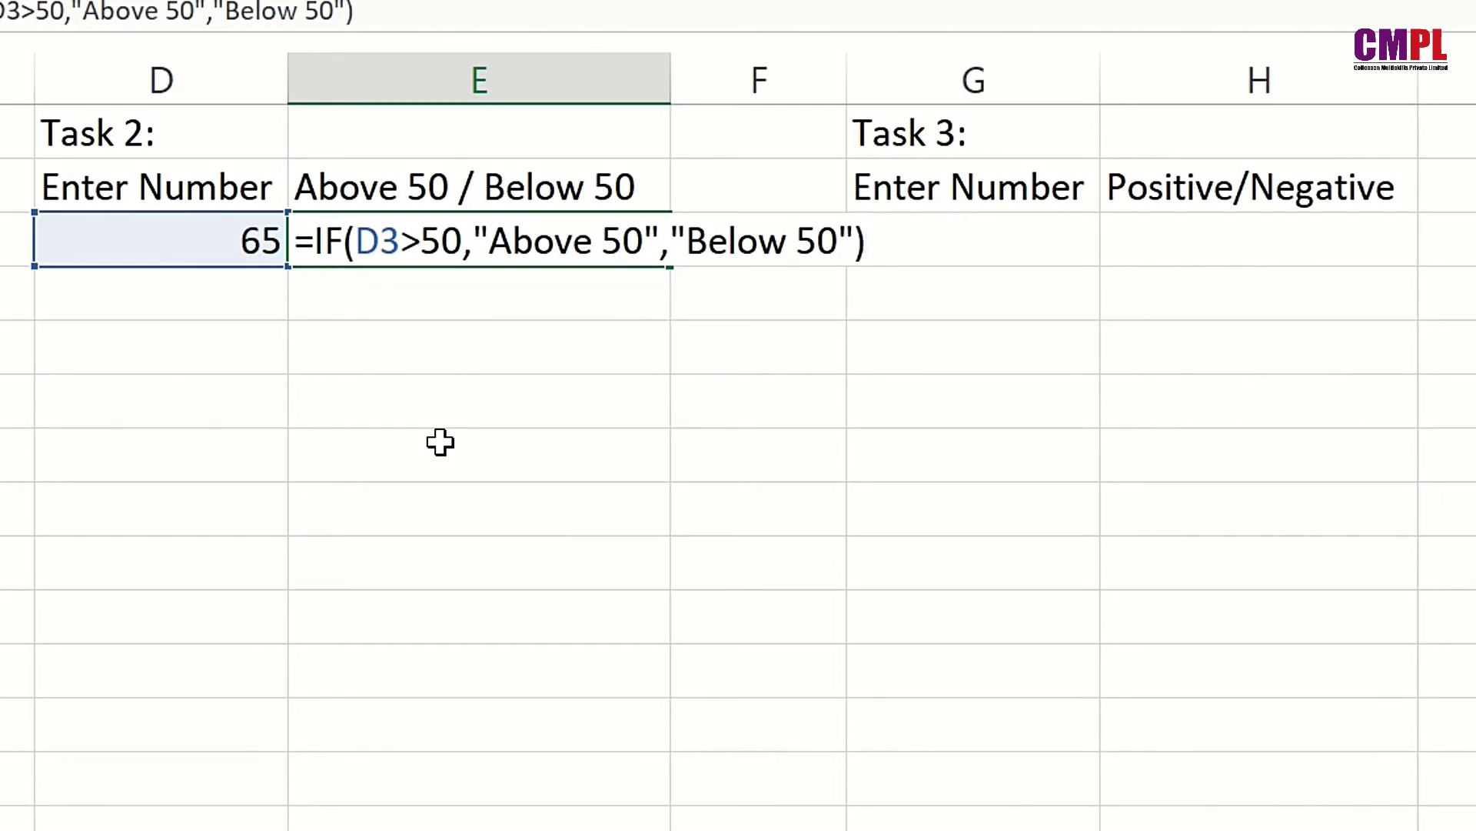
key(Return)
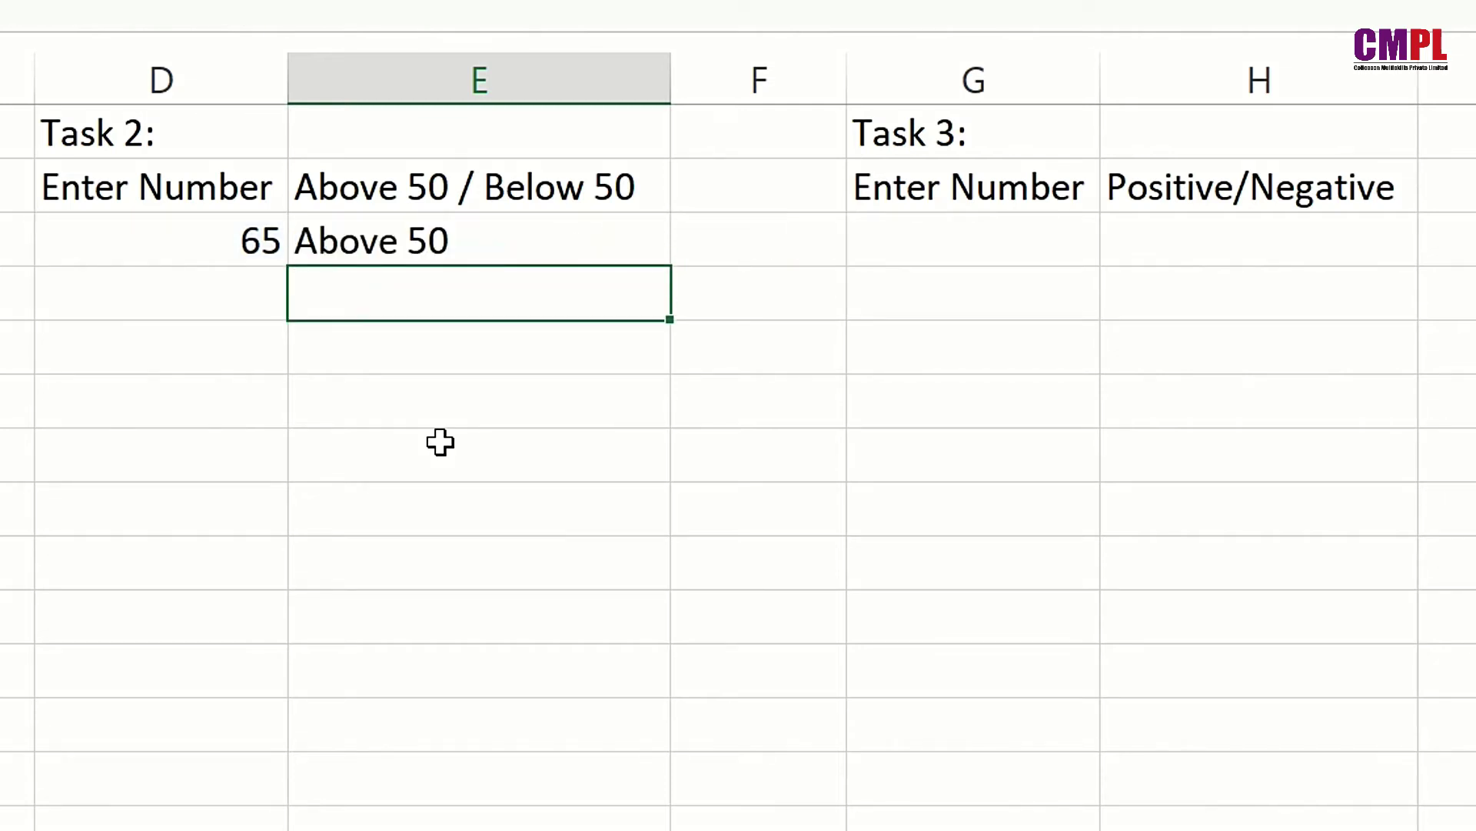
Change the Task 2 number in cell D3 to 32 to test the formula's other result.
key(Left)
key(Up)
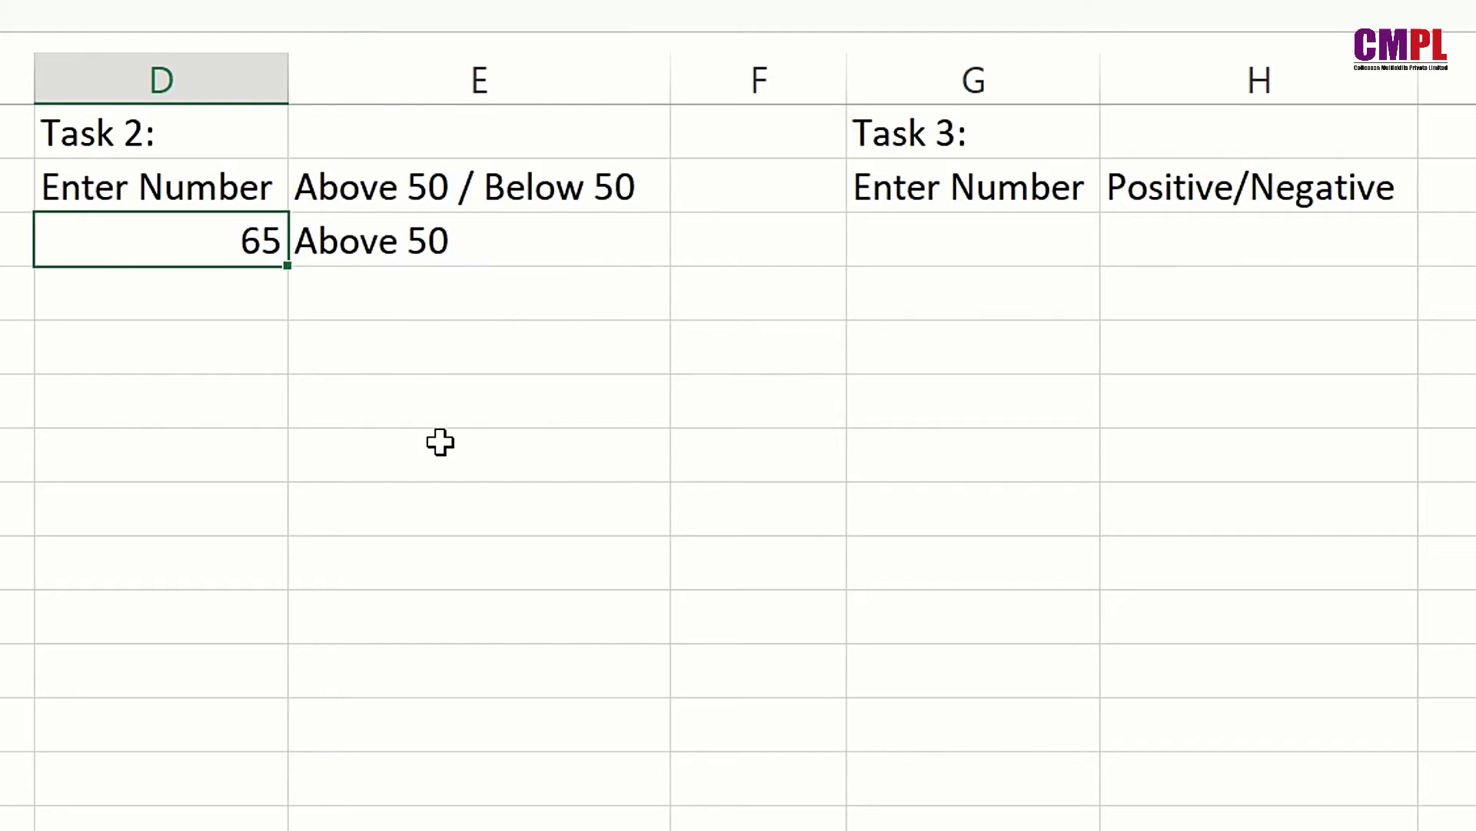
text(32)
key(Return)
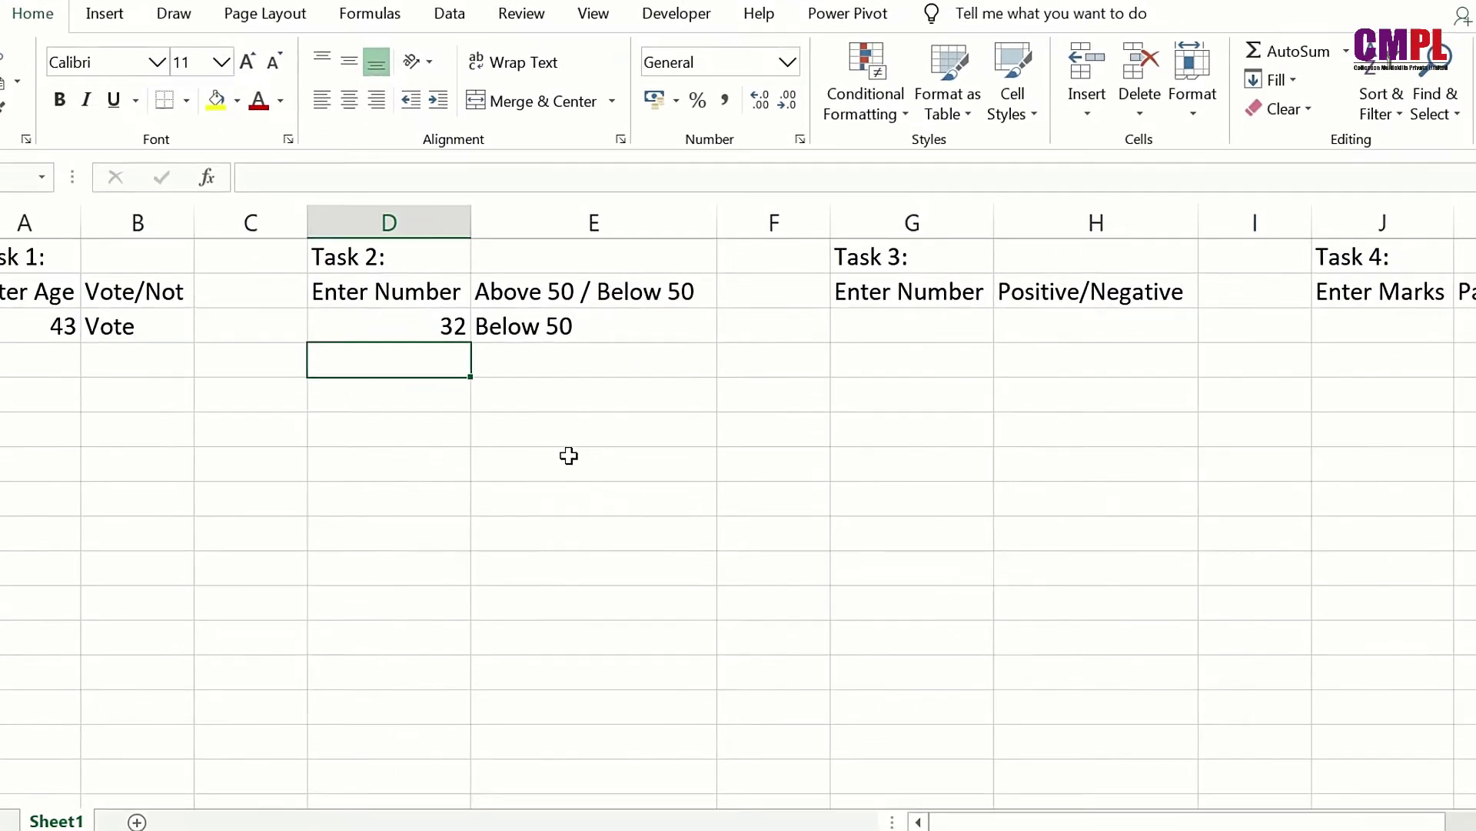
Enter -7 as the Task 3 number in cell G3.
click(900, 326)
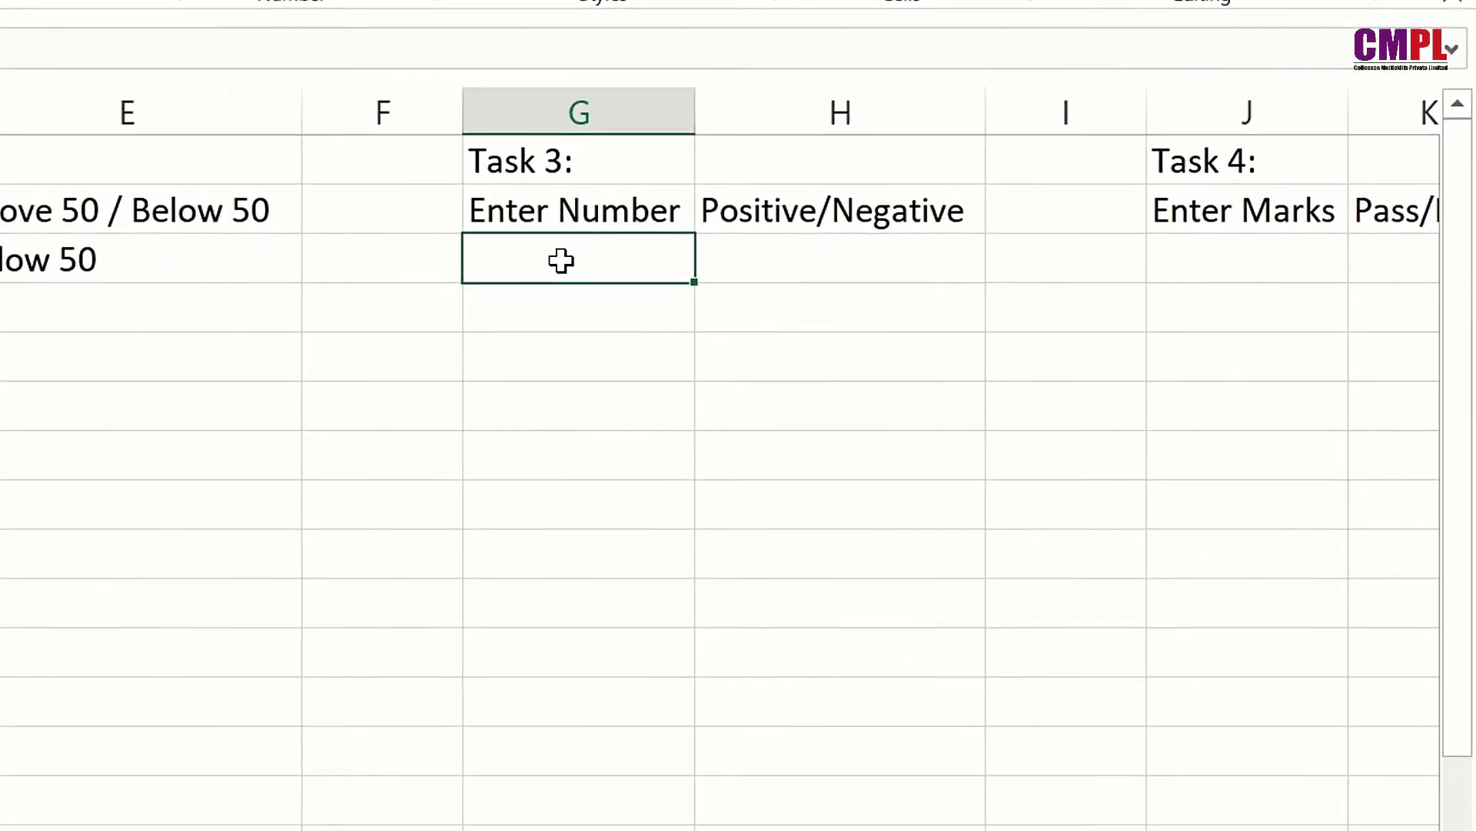
key(Right)
key(Left)
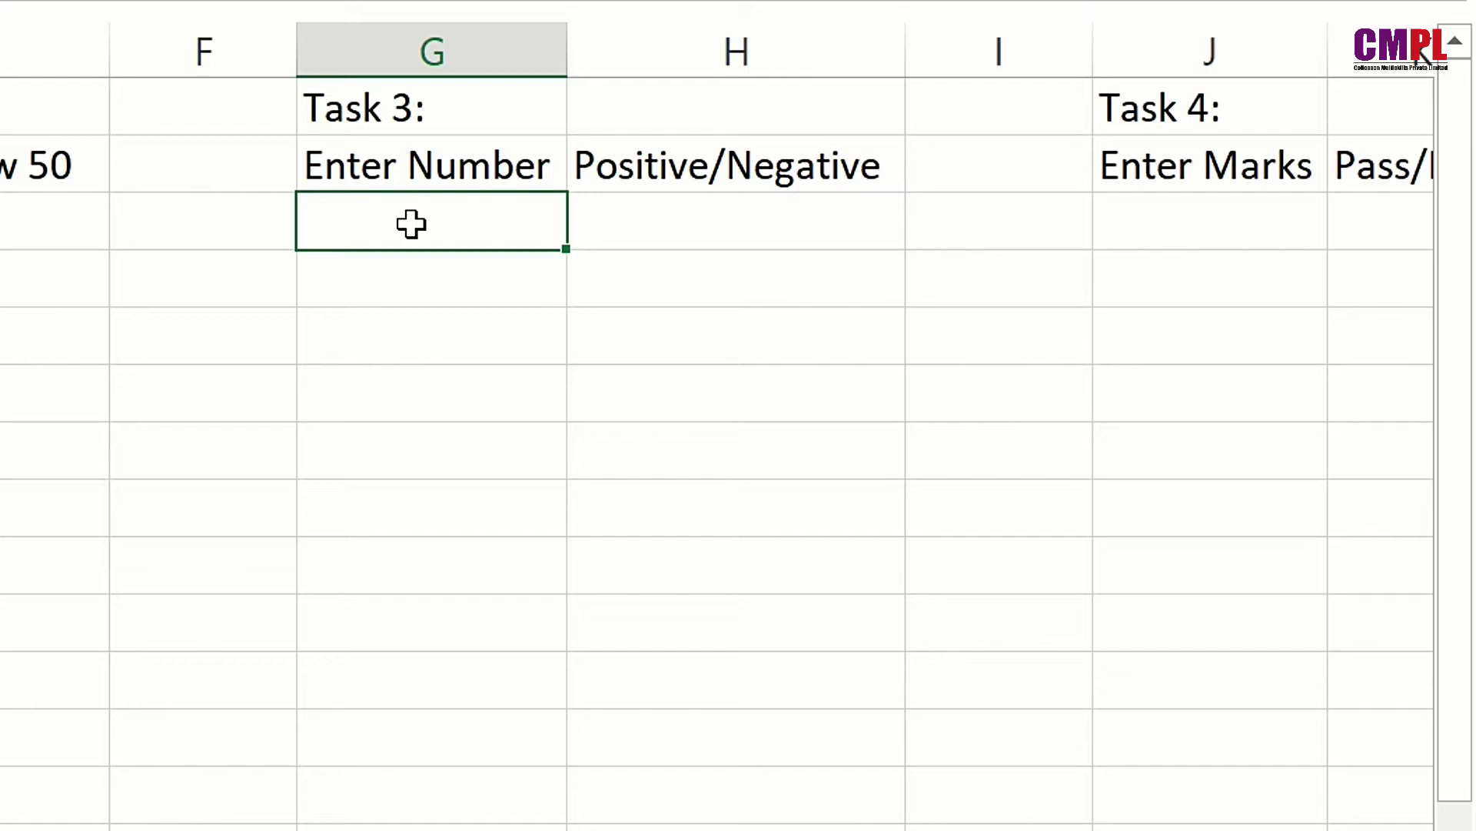
text(-7)
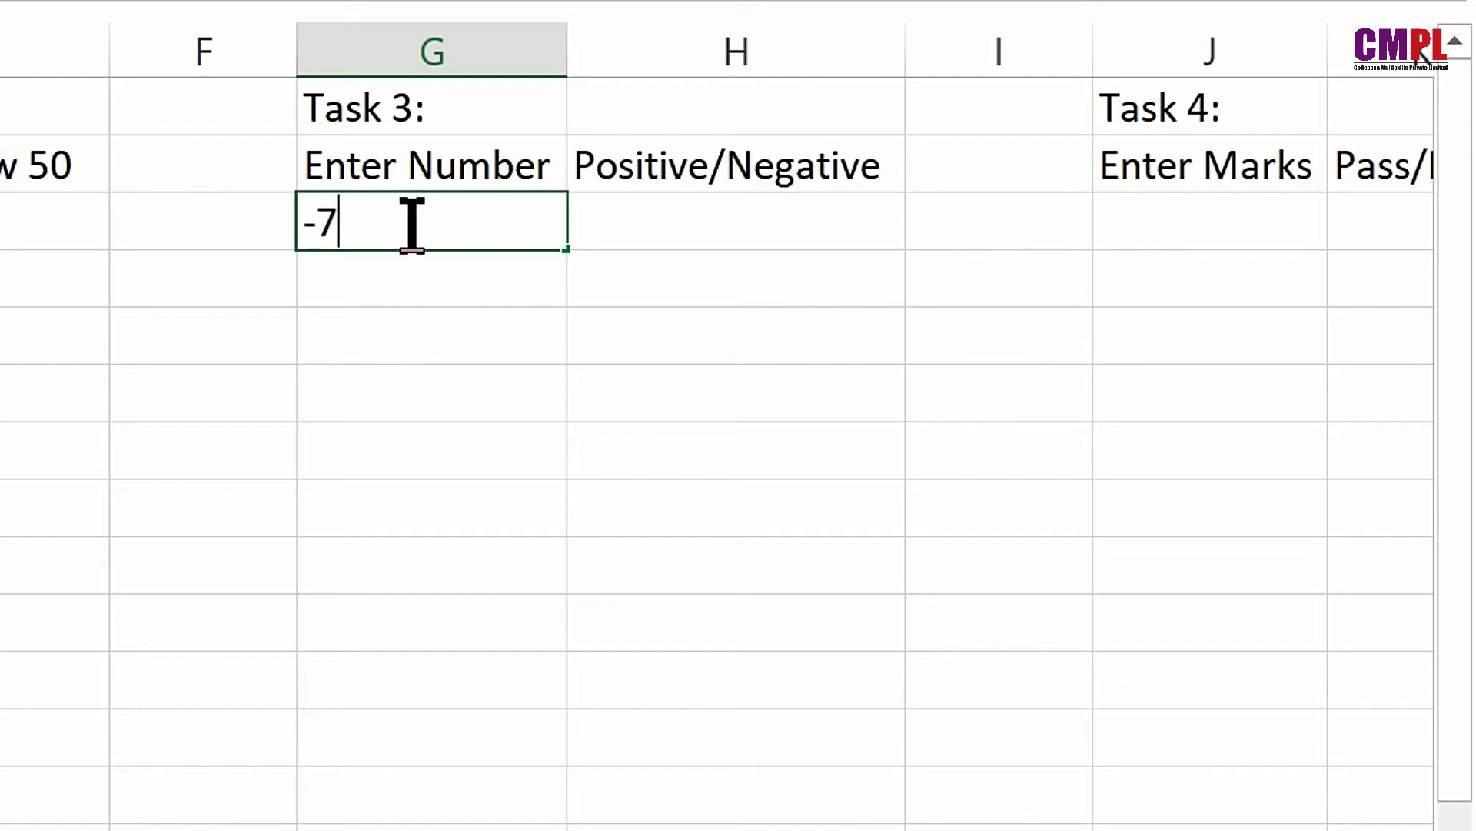
key(Tab)
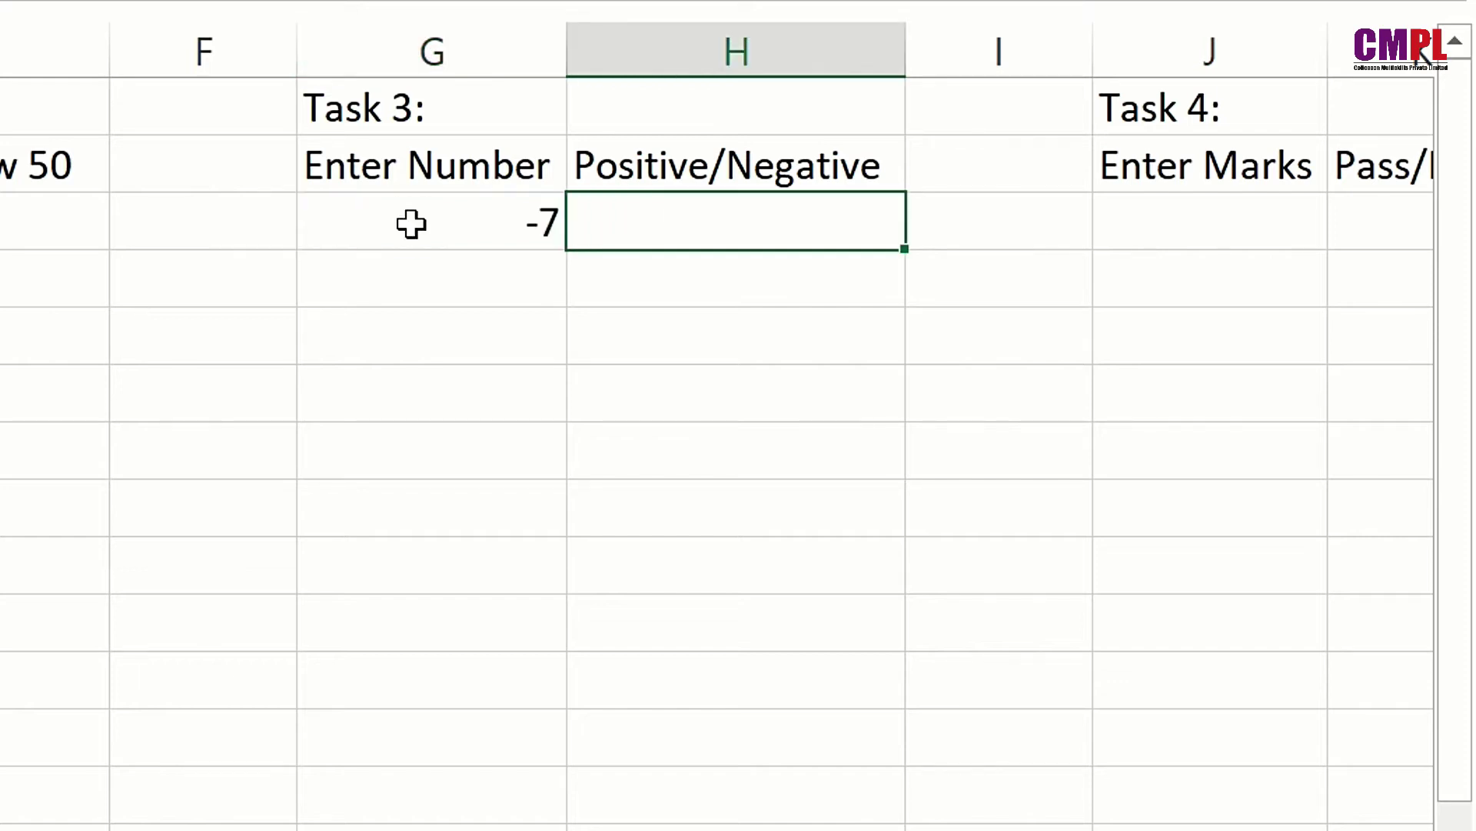
Start an IF formula in cell H3 with the logical test G3>0.
text(=if)
key(Tab)
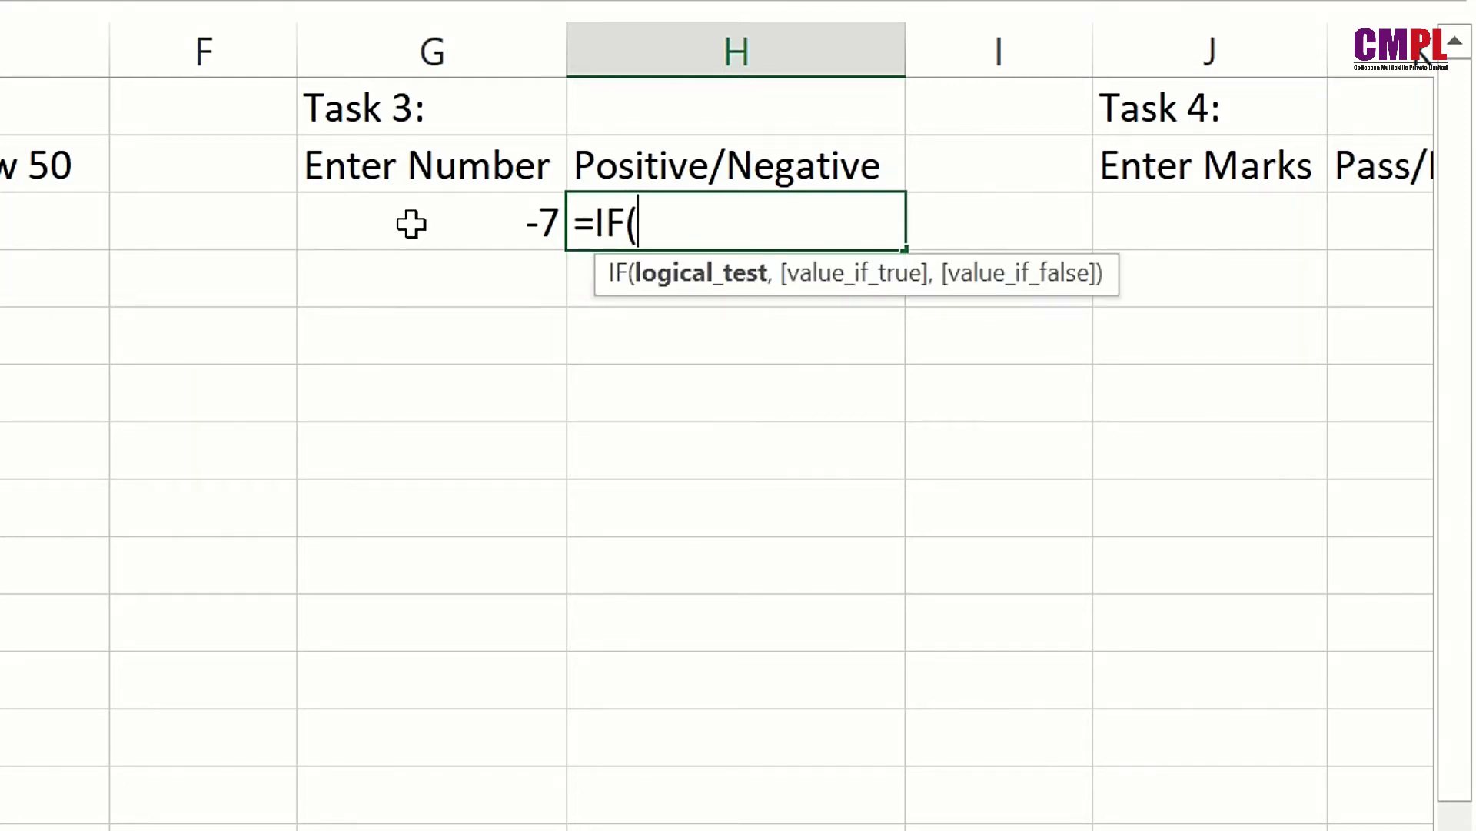
click(411, 224)
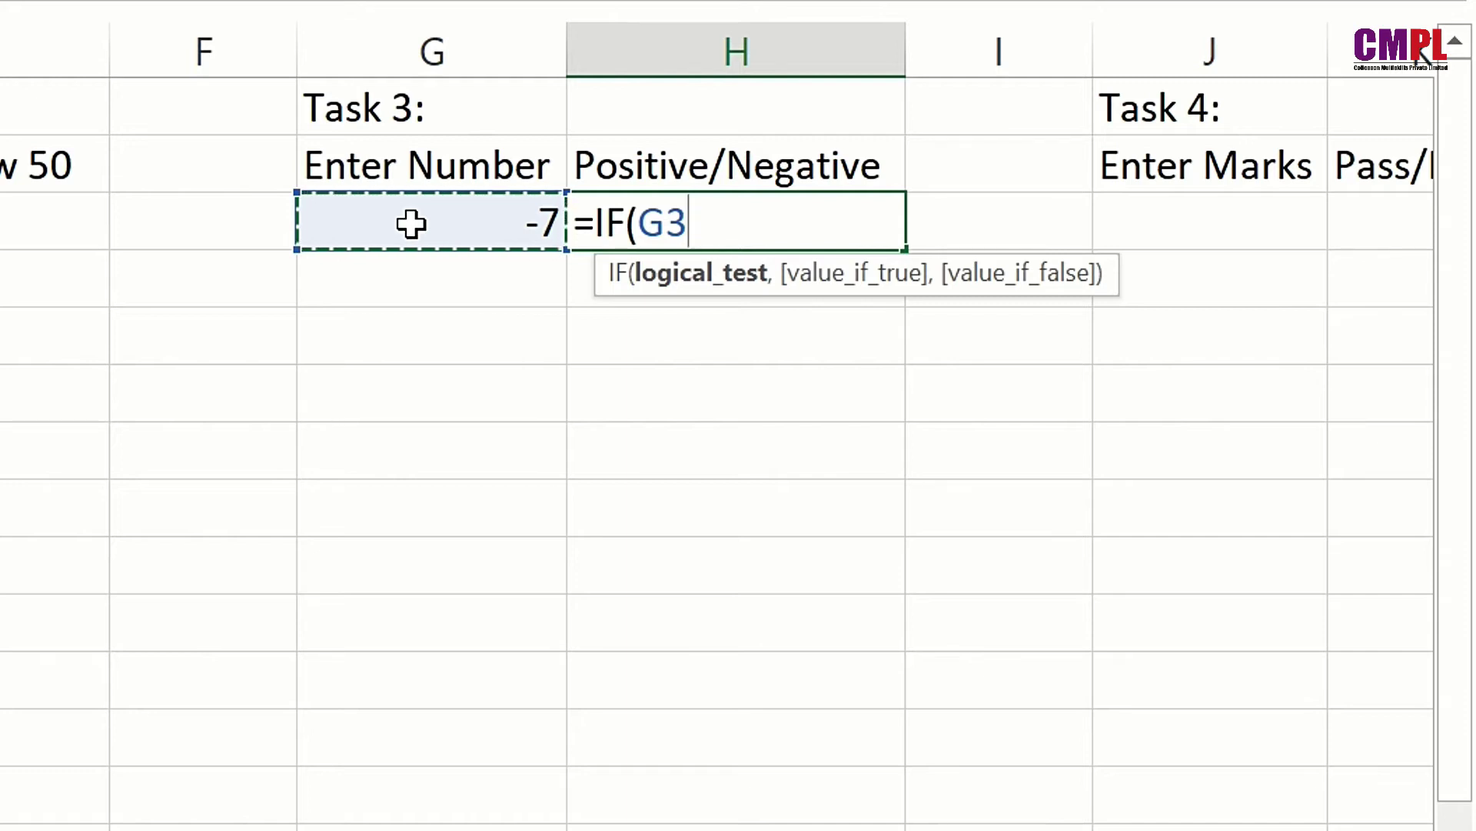
text(>)
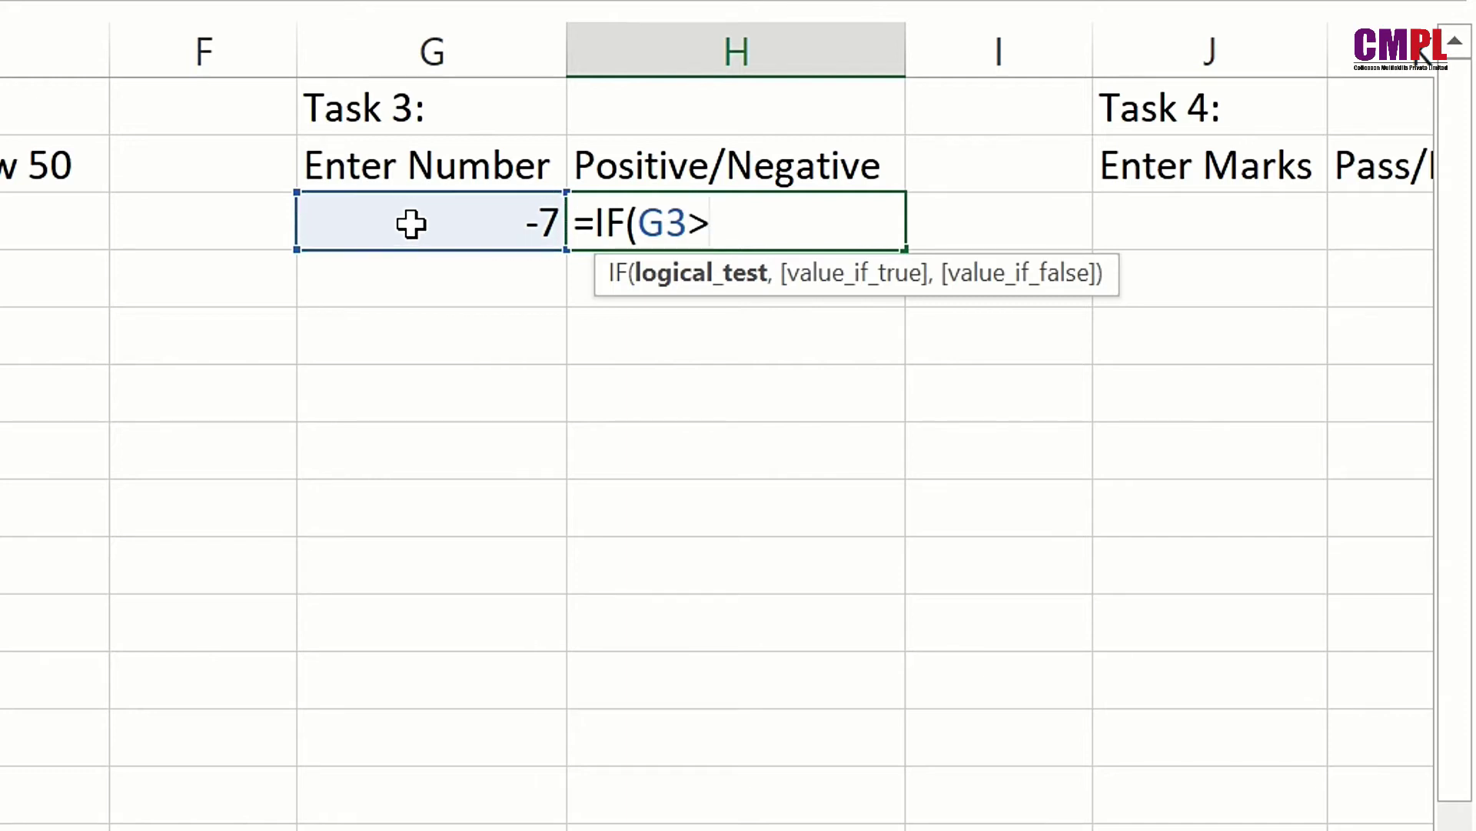
text(0,)
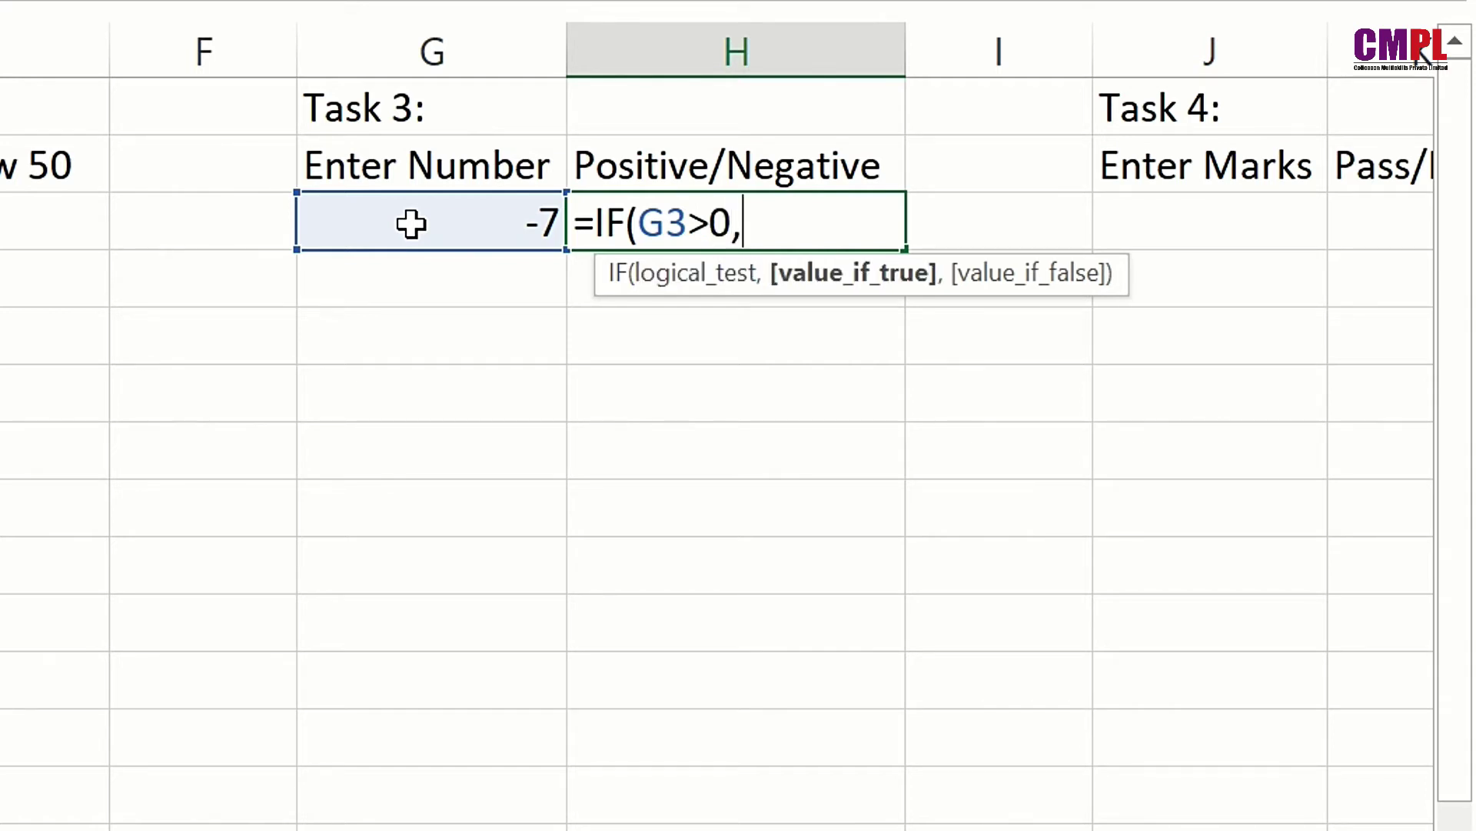
Complete the IF formula in cell H3 with "positive" as the true result and "Negative" as the false result.
text("positive)
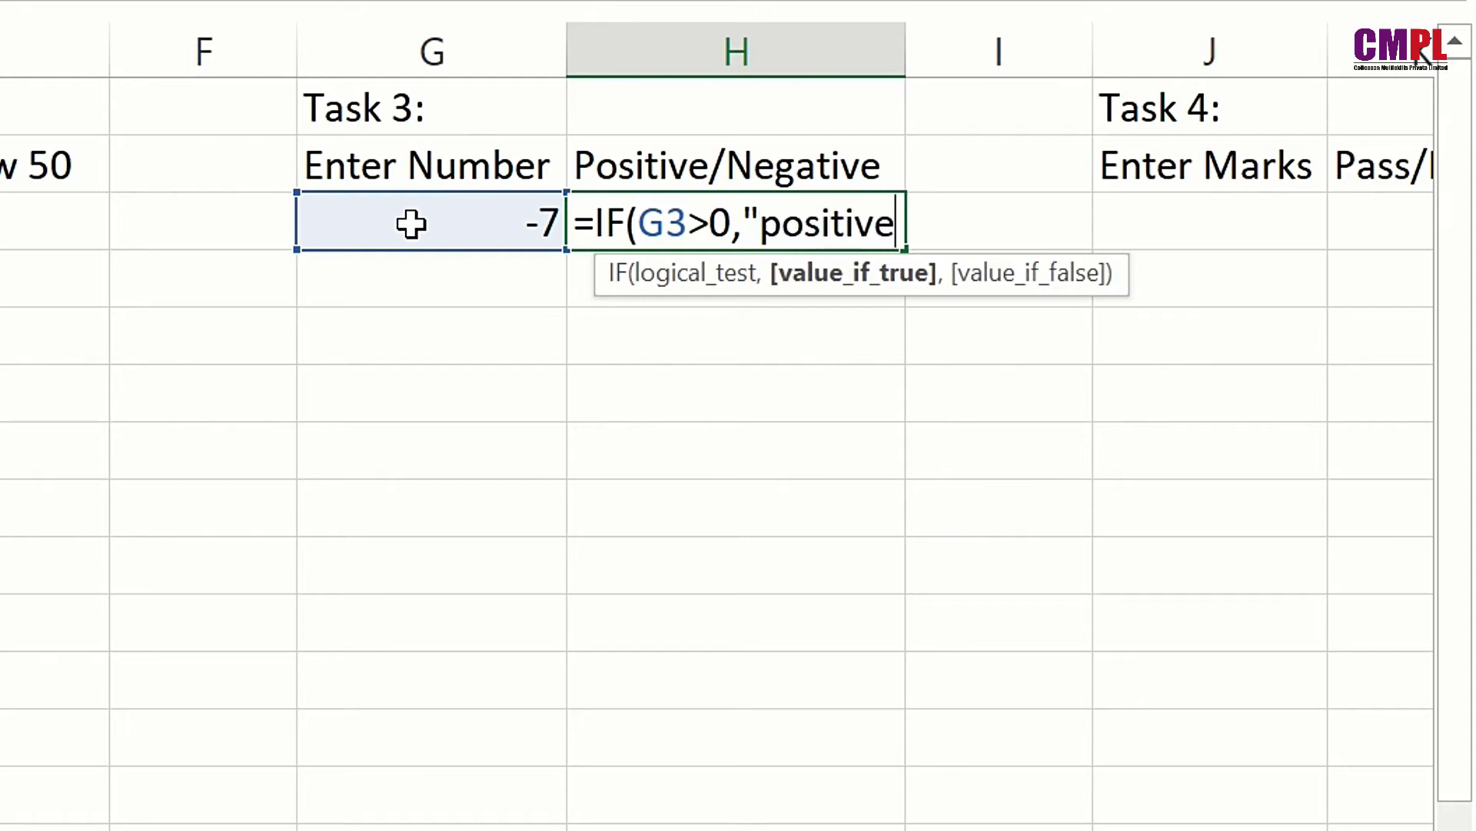
text(",")
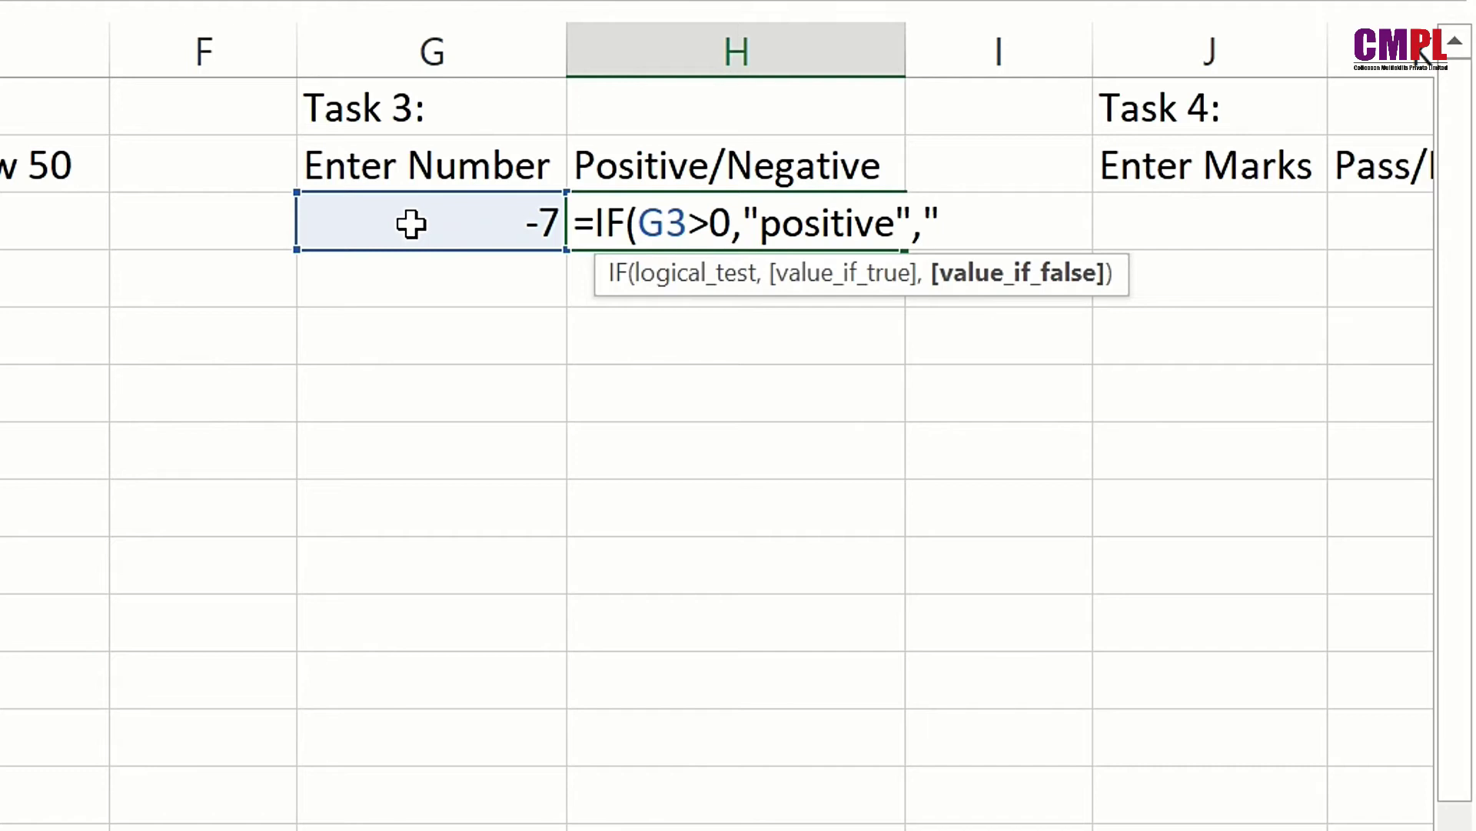
text(Negati)
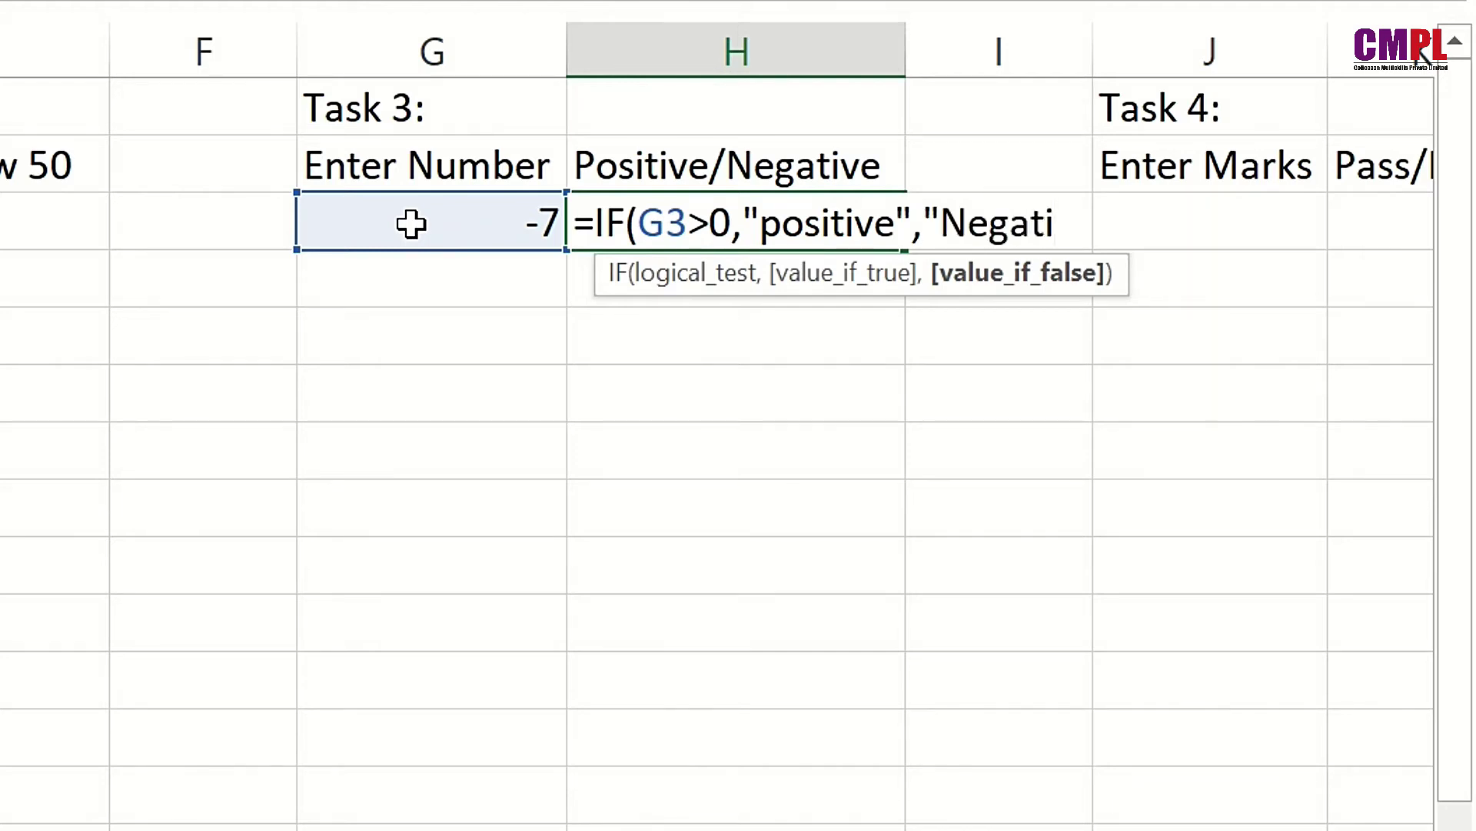
text(ve"))
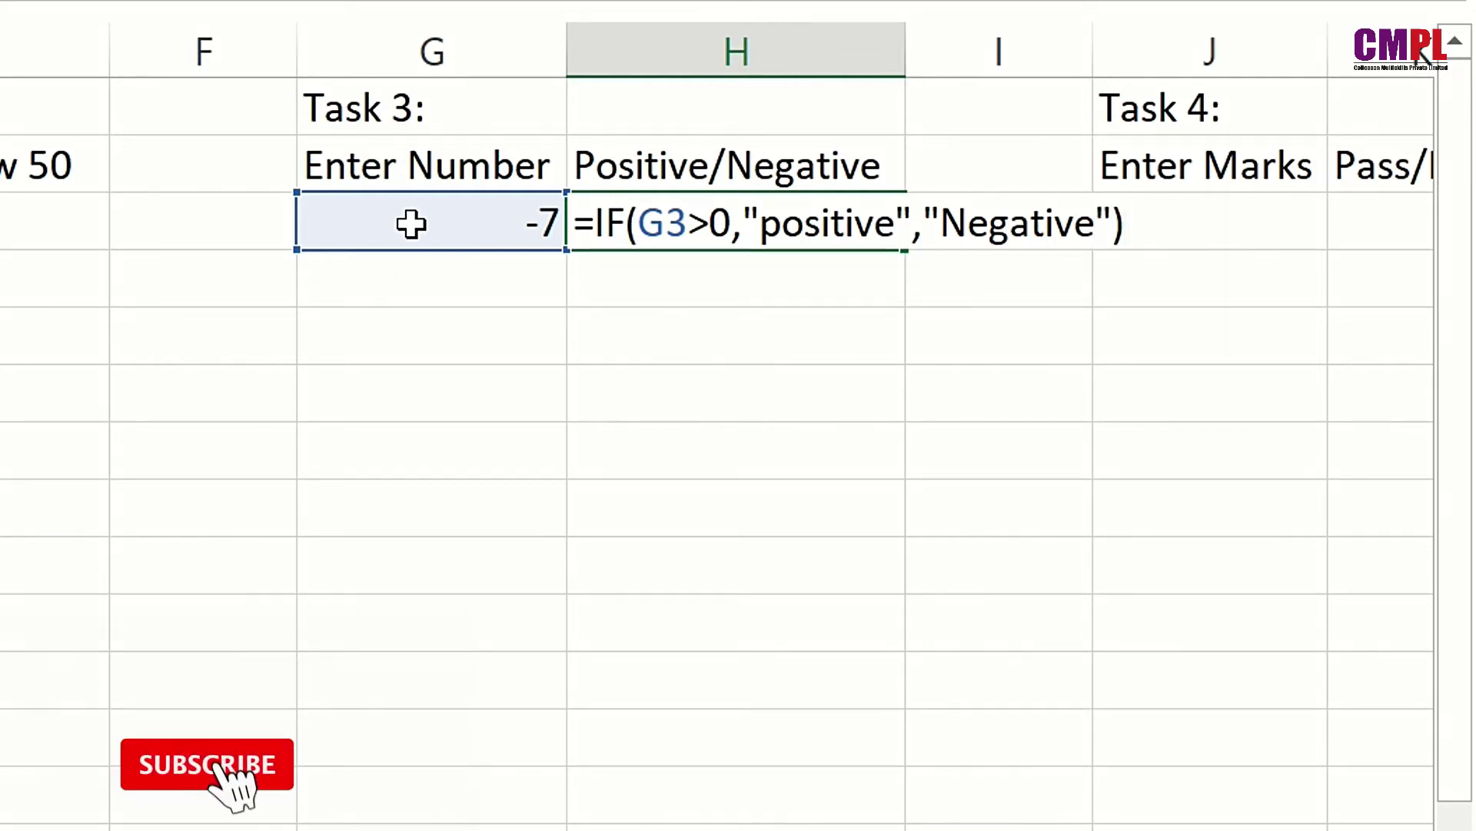
key(Return)
Change the Task 3 number in cell G3 to 54 to test the formula with a positive value.
click(411, 224)
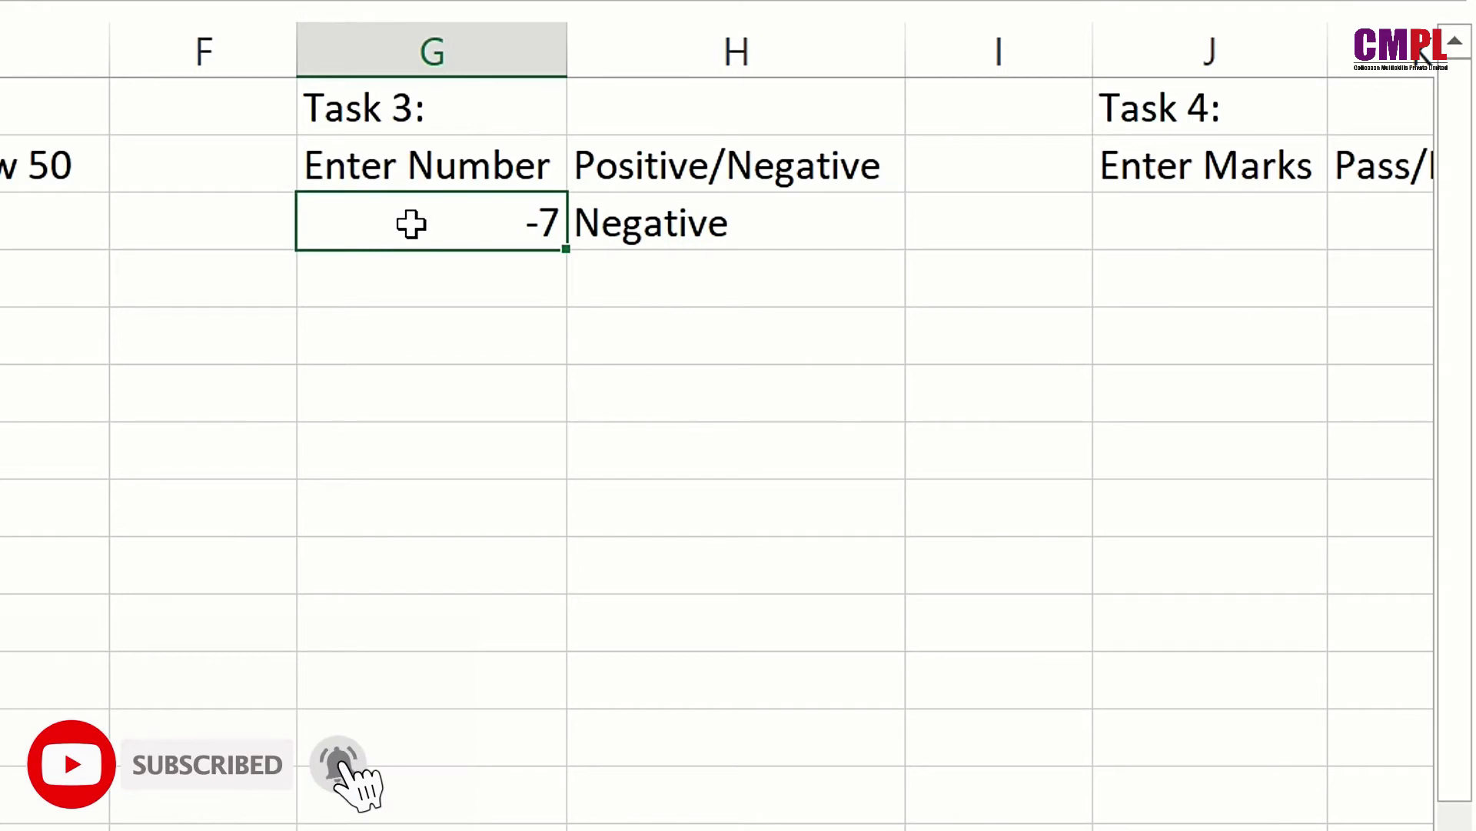
text(54)
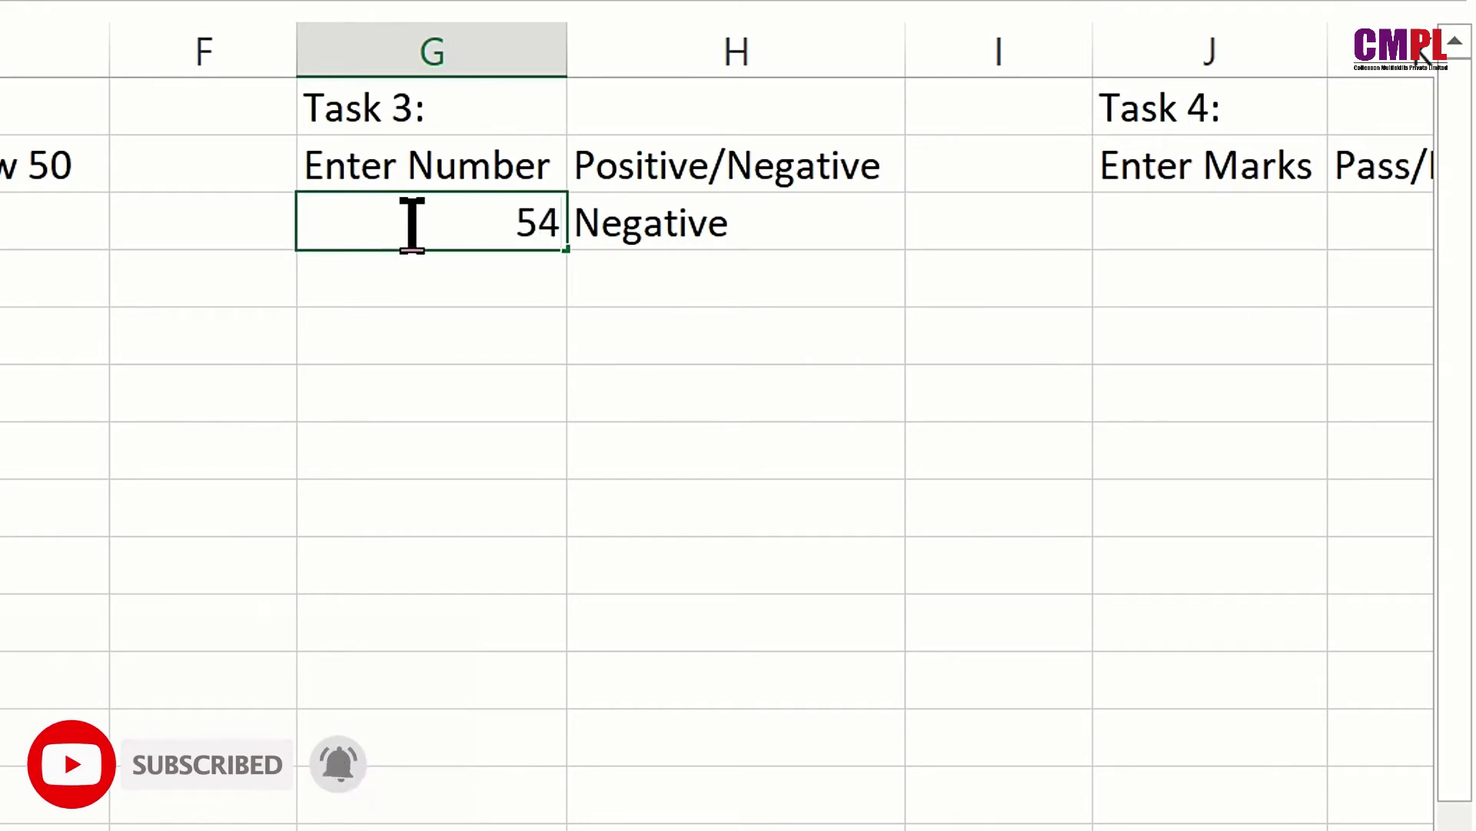
key(Return)
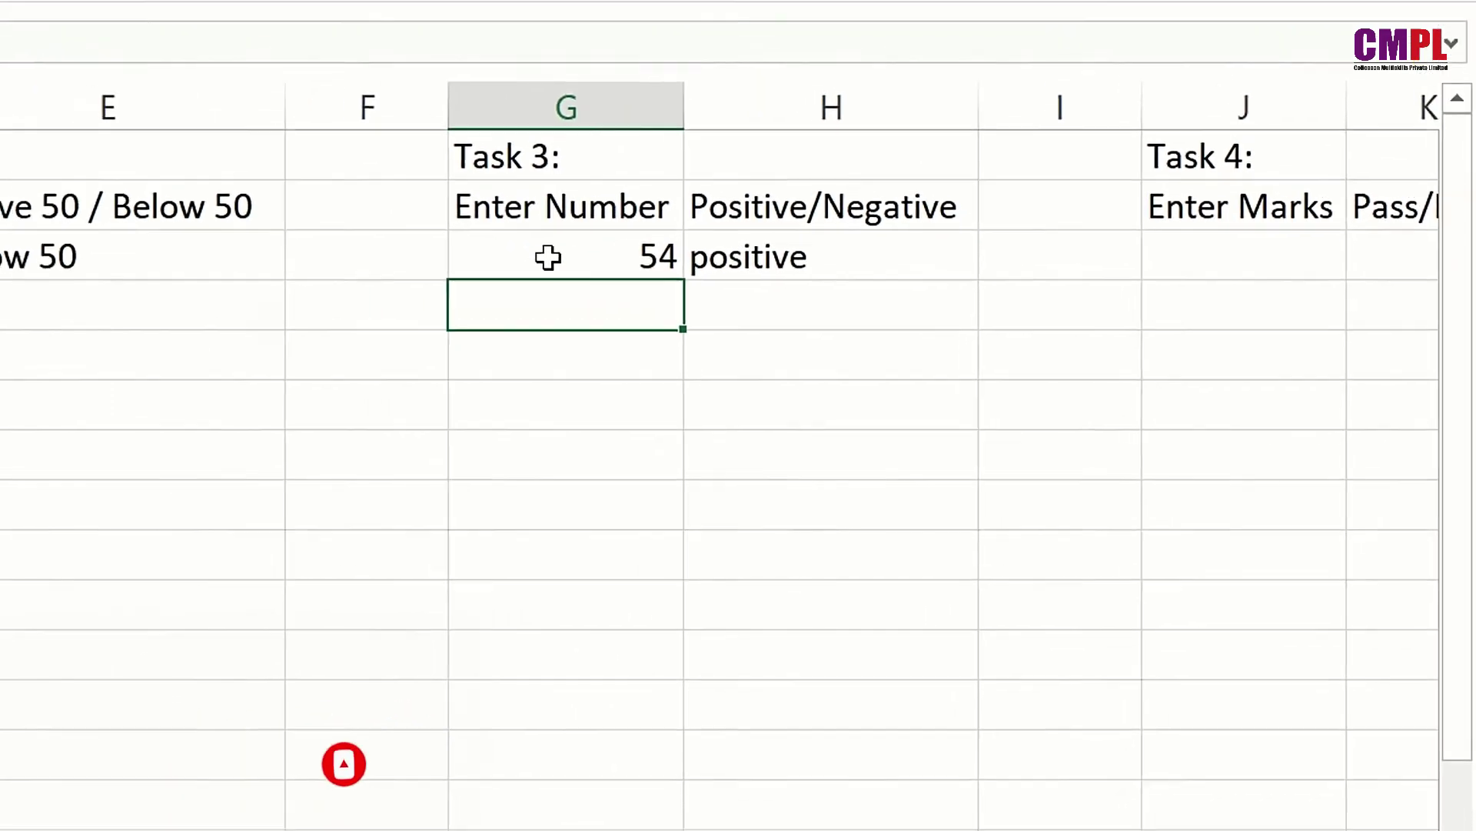
Enter 43 as the Task 4 marks in cell J3.
key(Up)
key(Right)
key(Right)
key(Right)
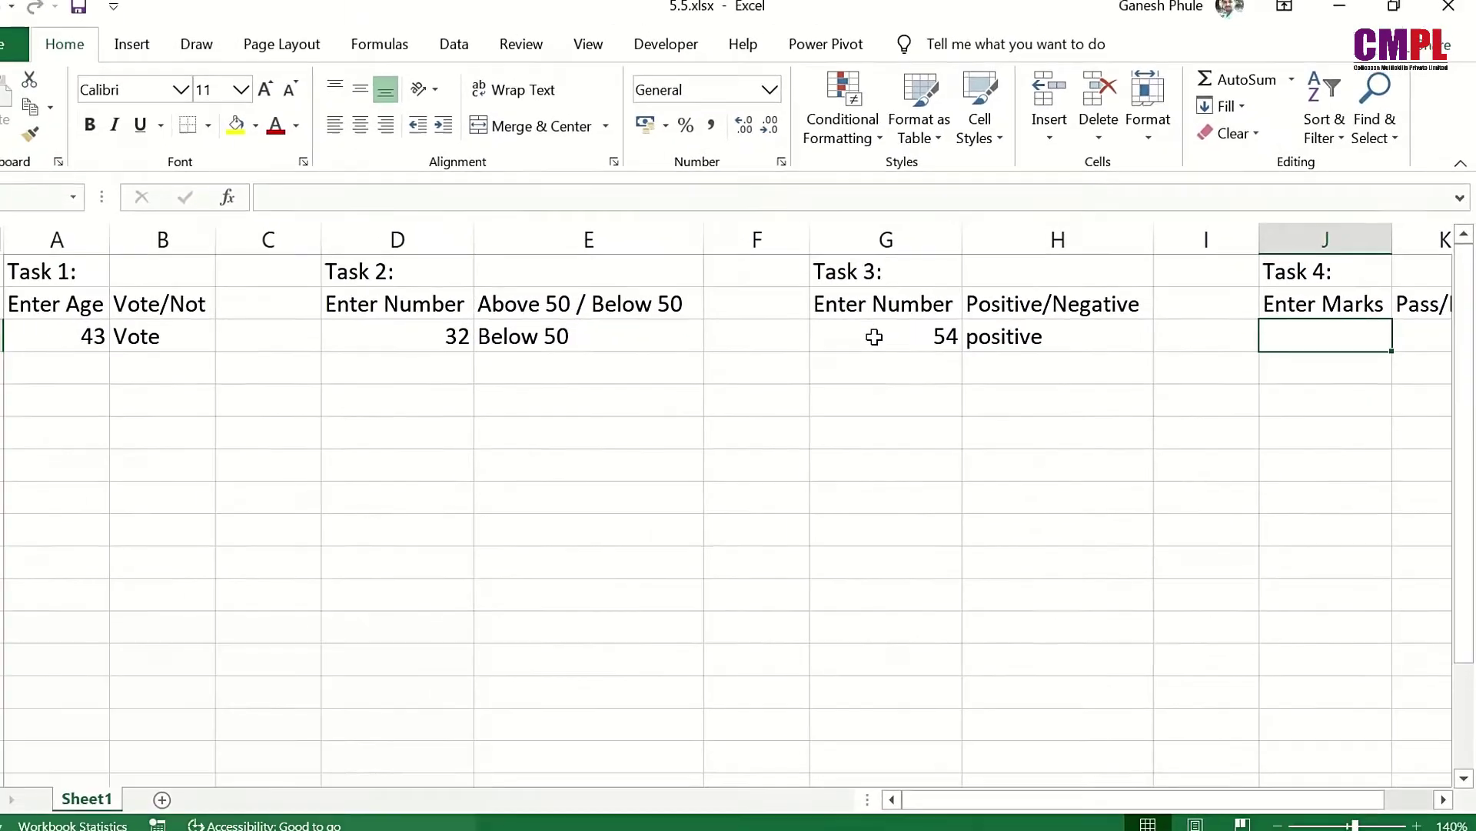
key(Right)
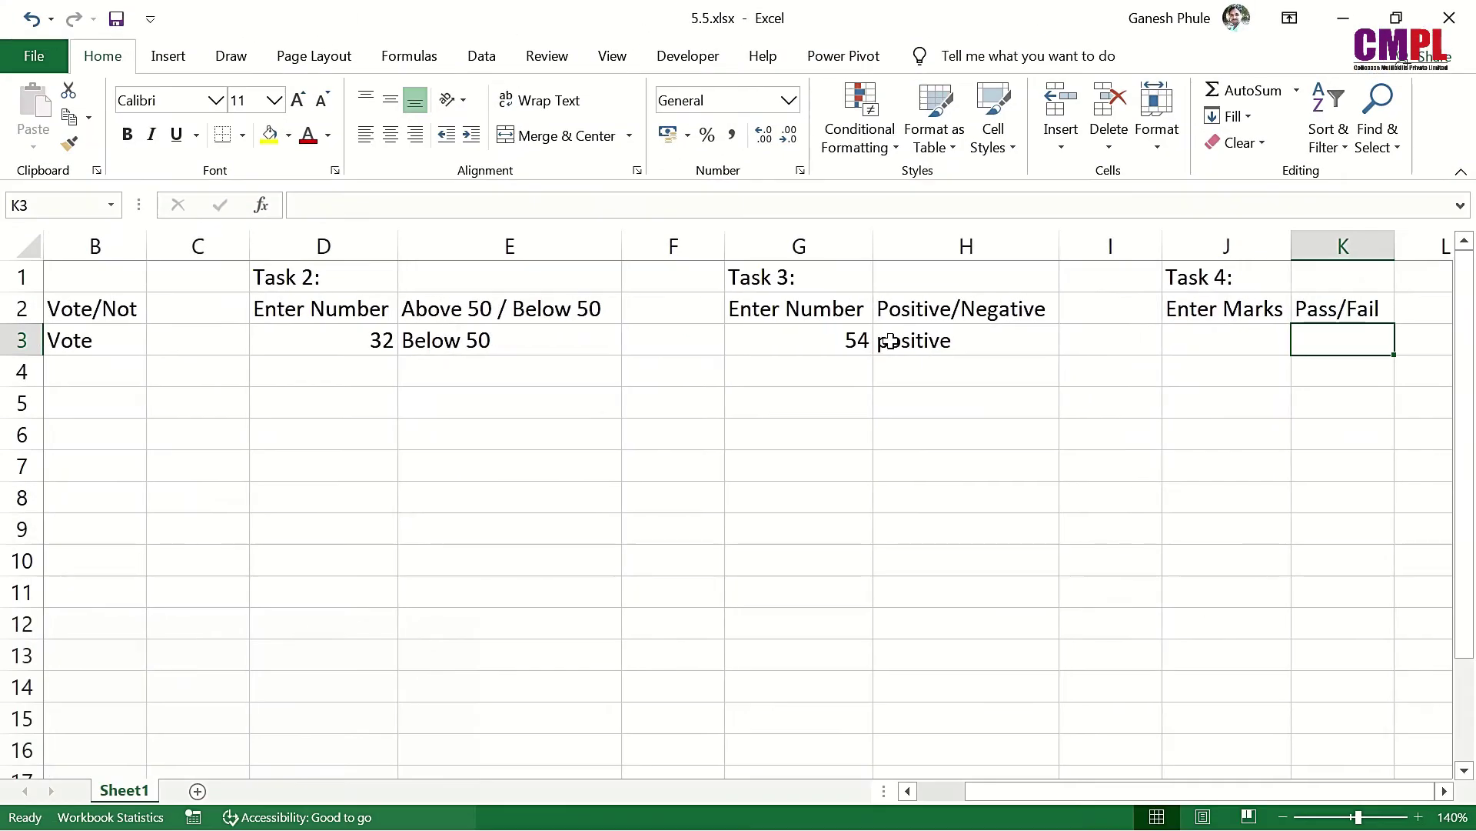
key(Left)
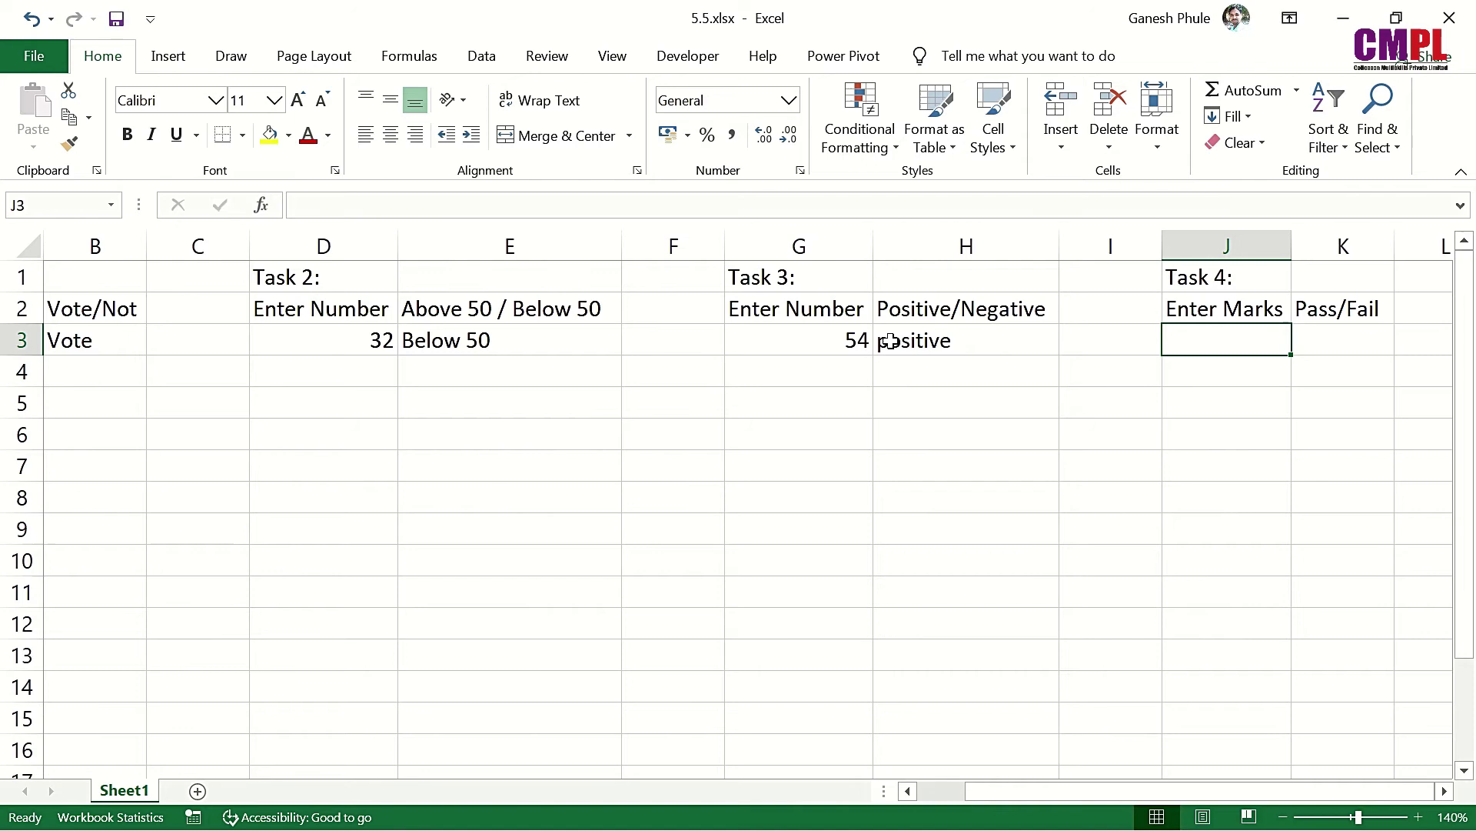
text(43)
key(Return)
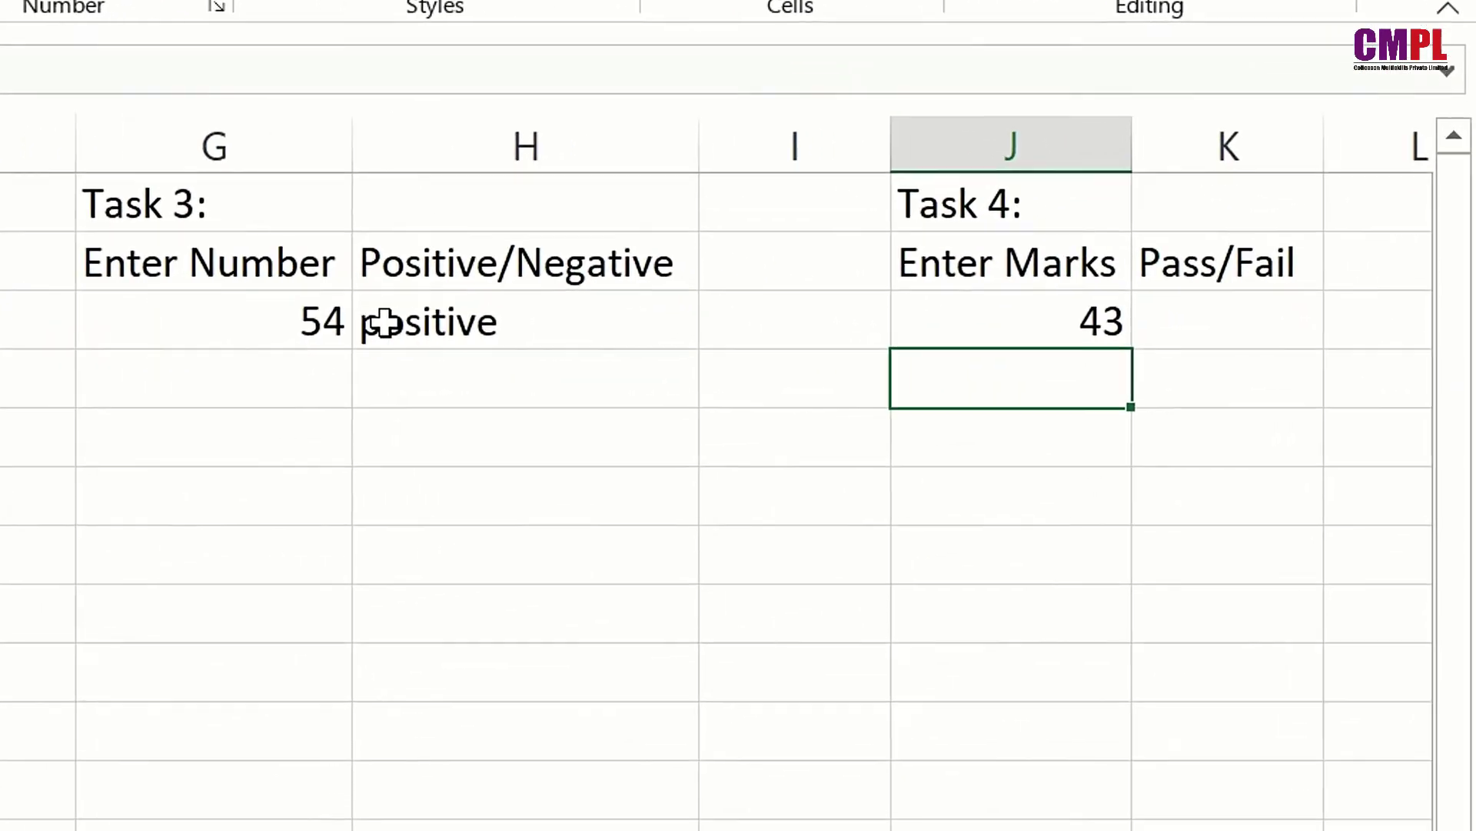
Start an IF formula in cell K3 with the logical test J3>=50.
key(Up)
key(Right)
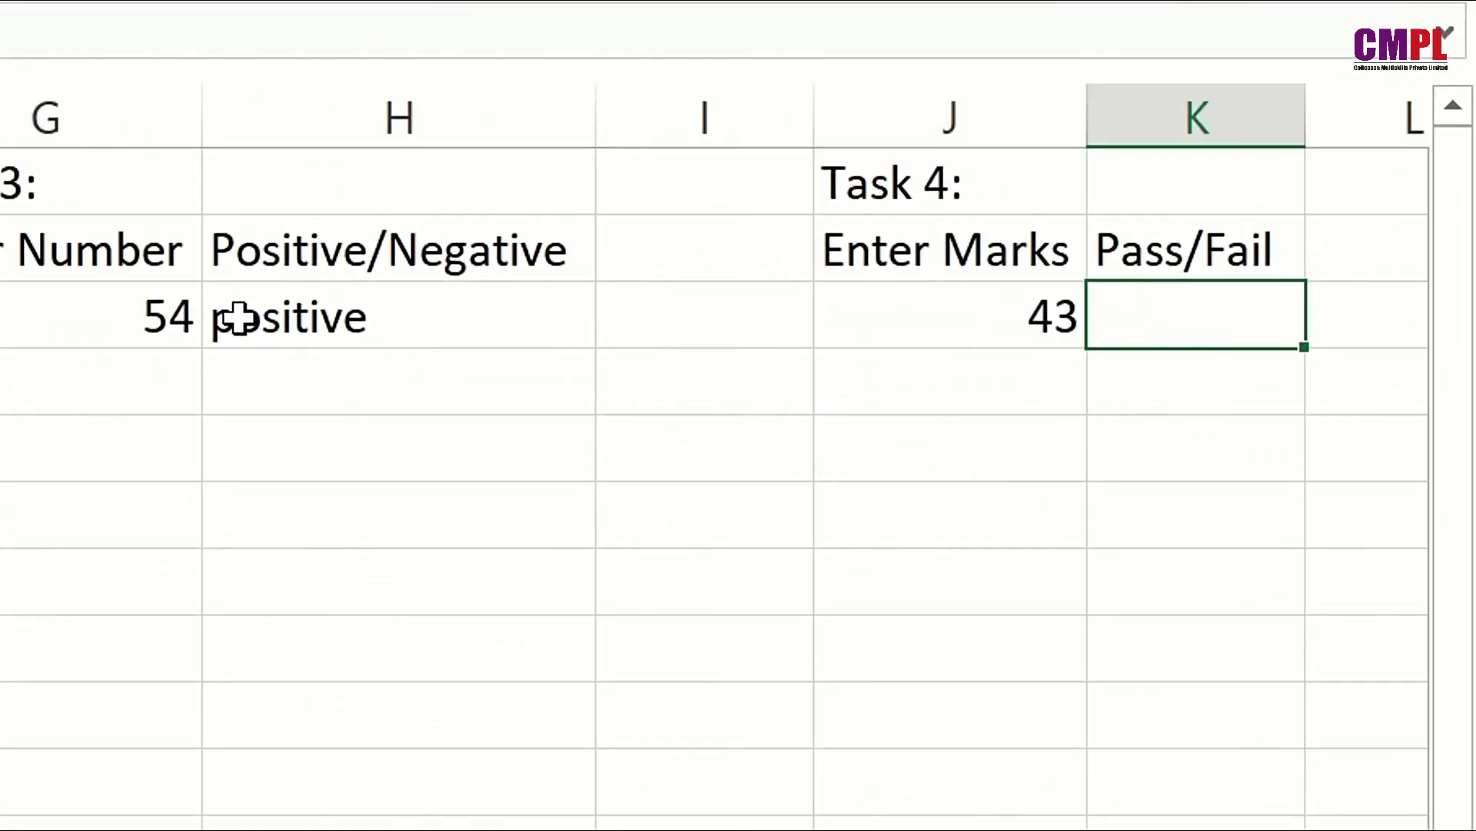
text(=if)
key(Tab)
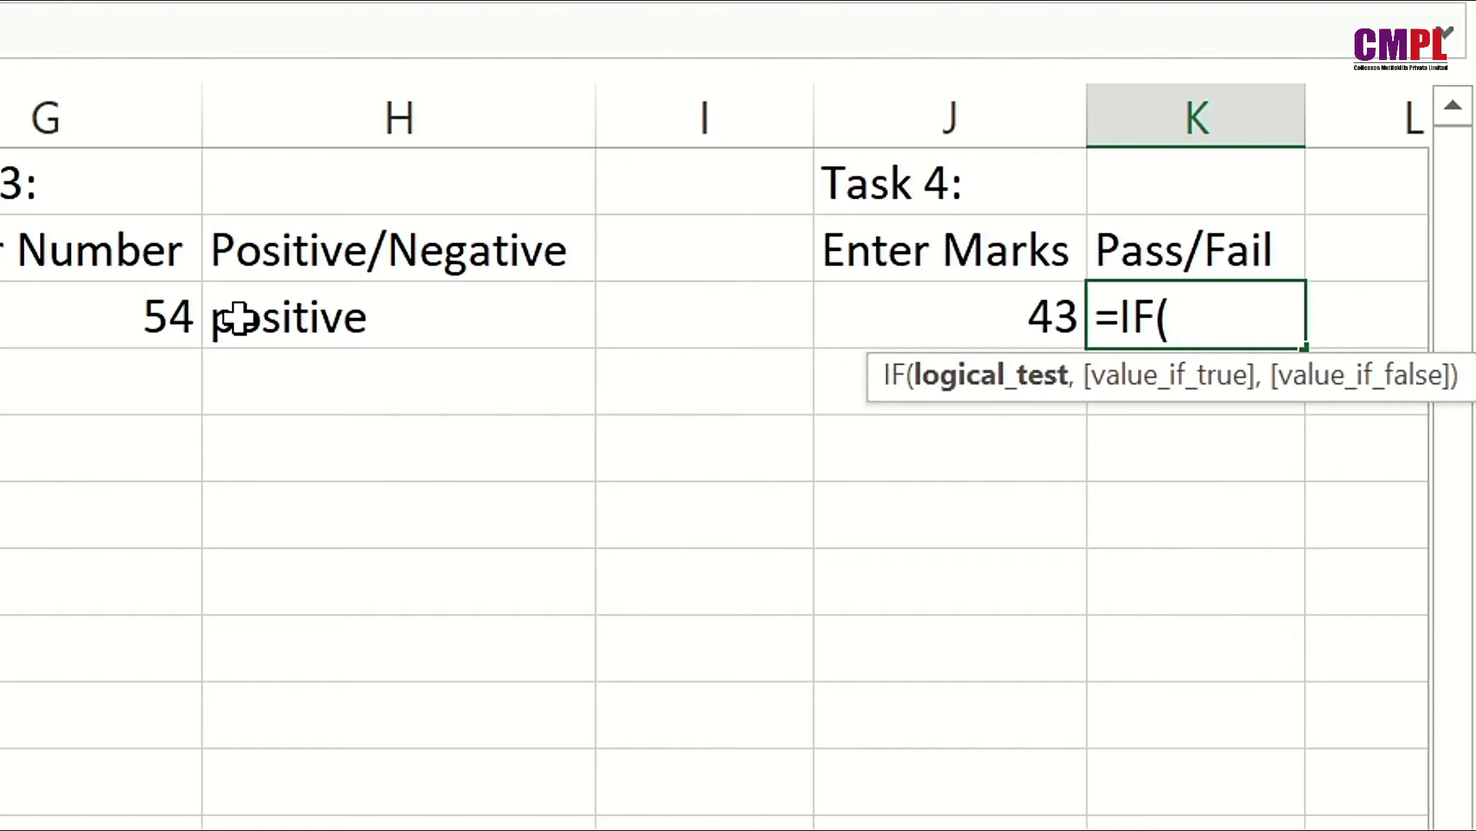
key(Left)
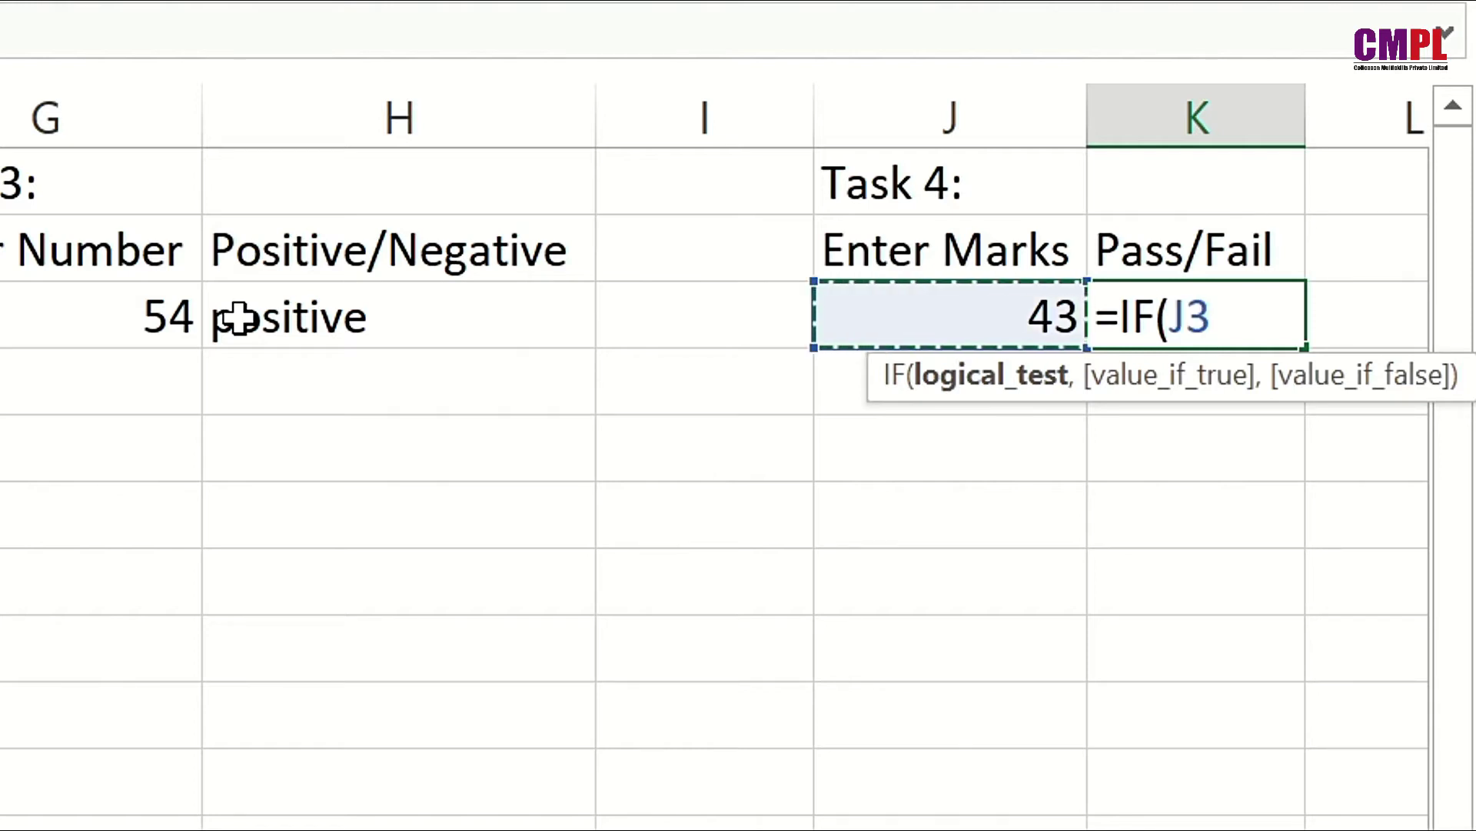
text(>=)
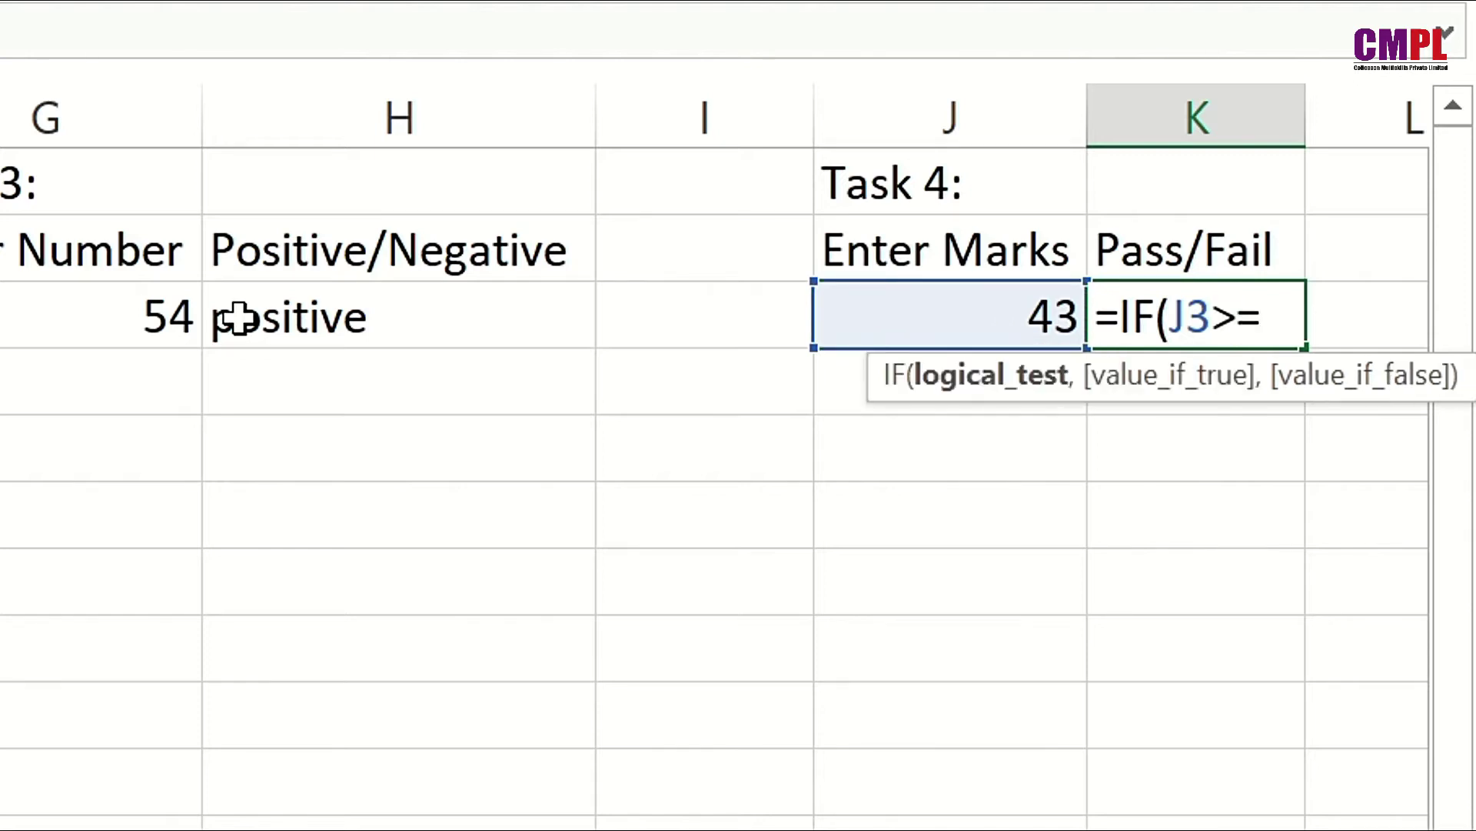
text(50,)
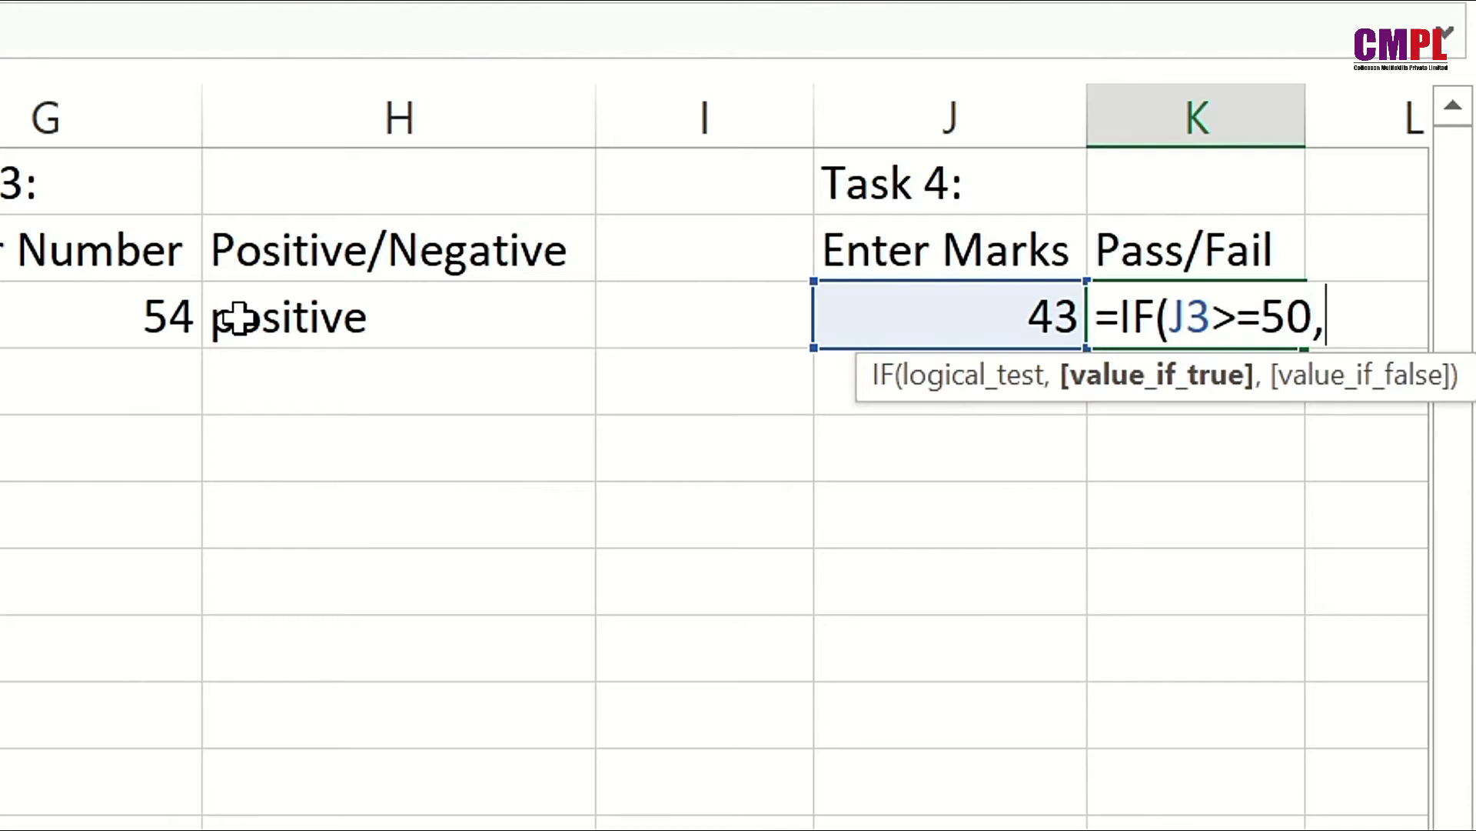
Complete the IF formula in cell K3 with "Pass" as the true result and "Fail" as the false result.
text("P)
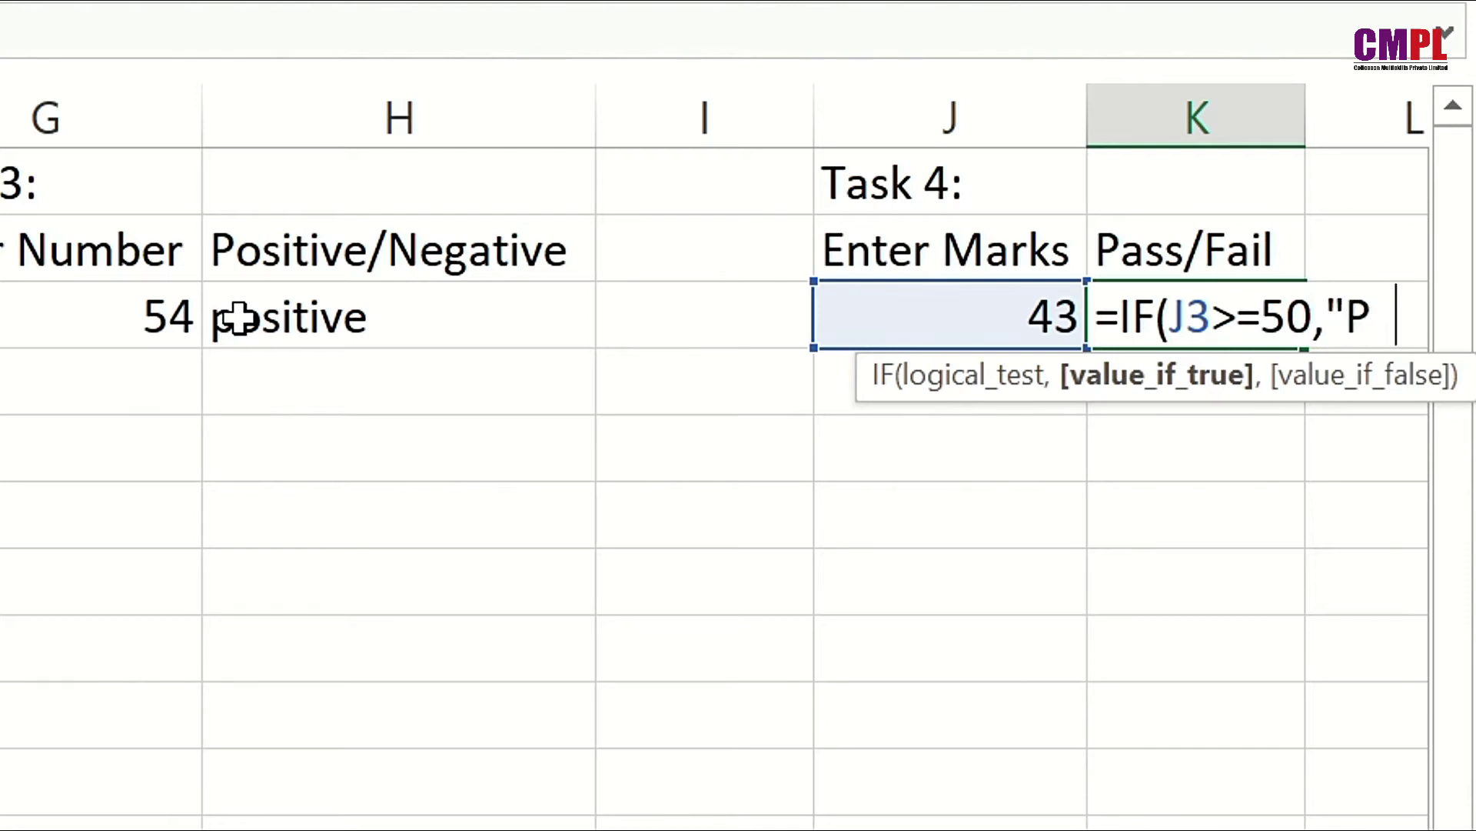
text(ass",)
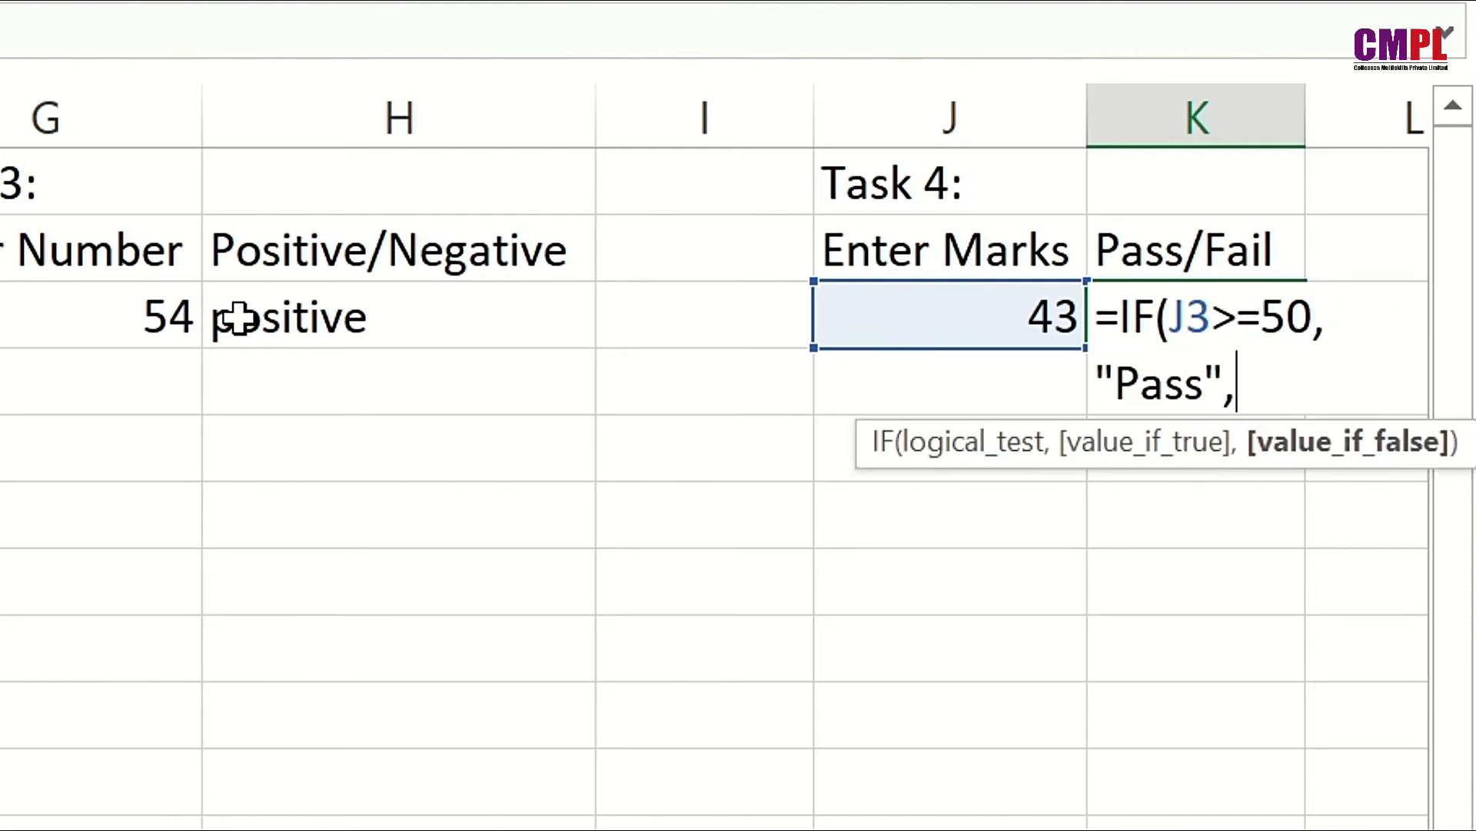
text("Fail")
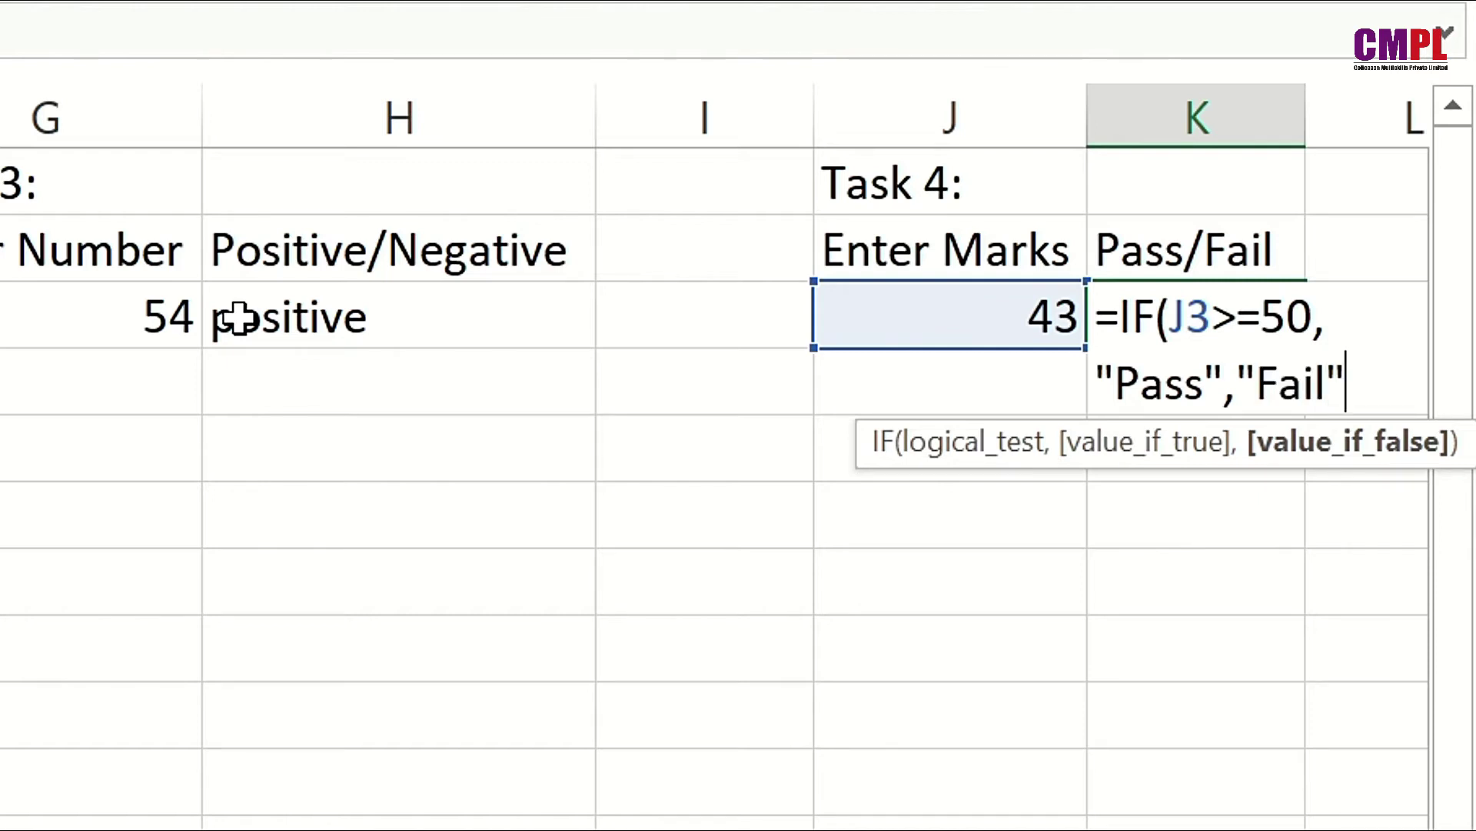
text())
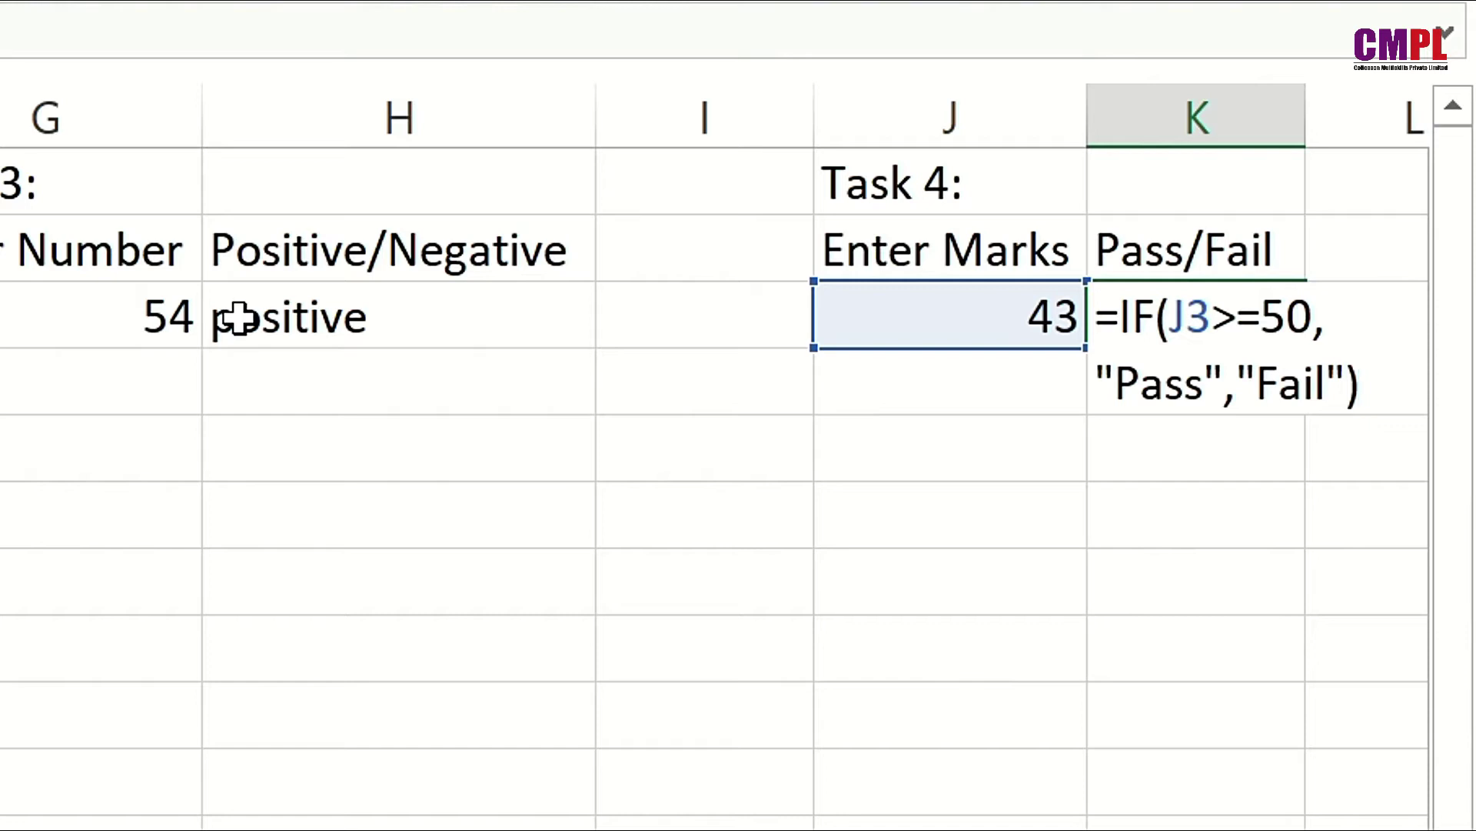
key(Return)
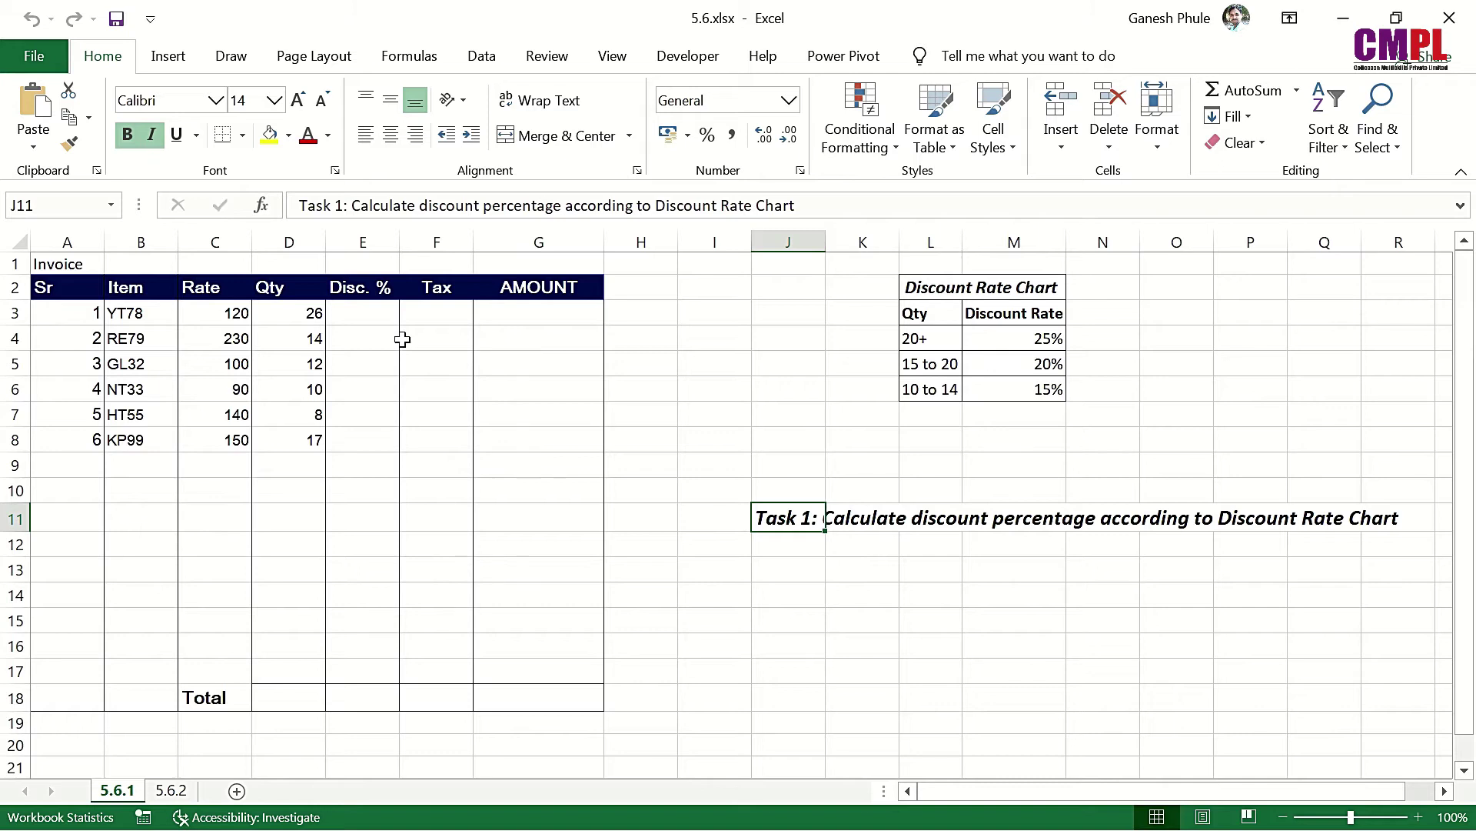
Examine each quantity range and its matching rate in the Discount Rate Chart on sheet 5.6.1.
click(362, 318)
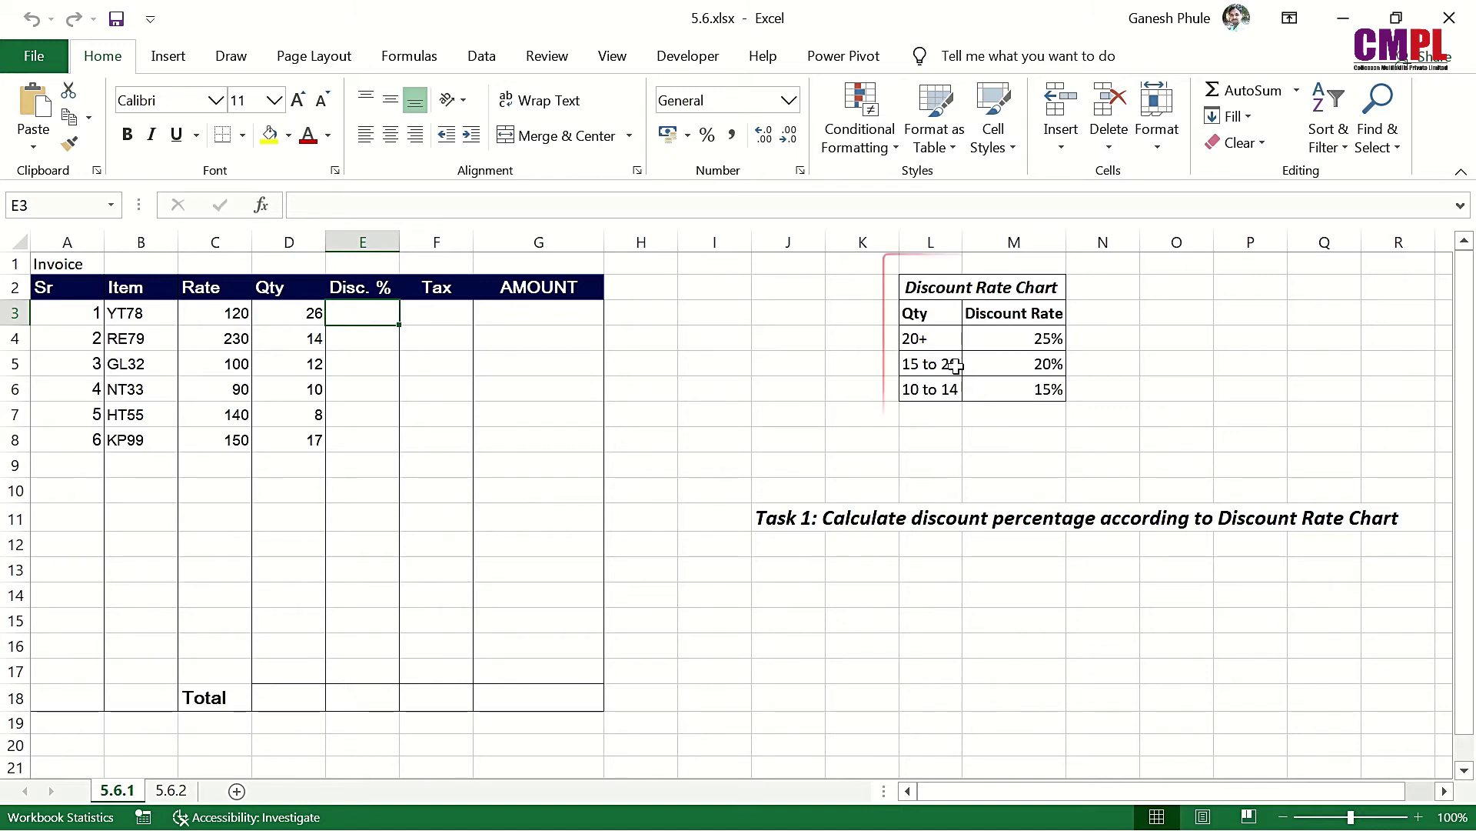
click(928, 336)
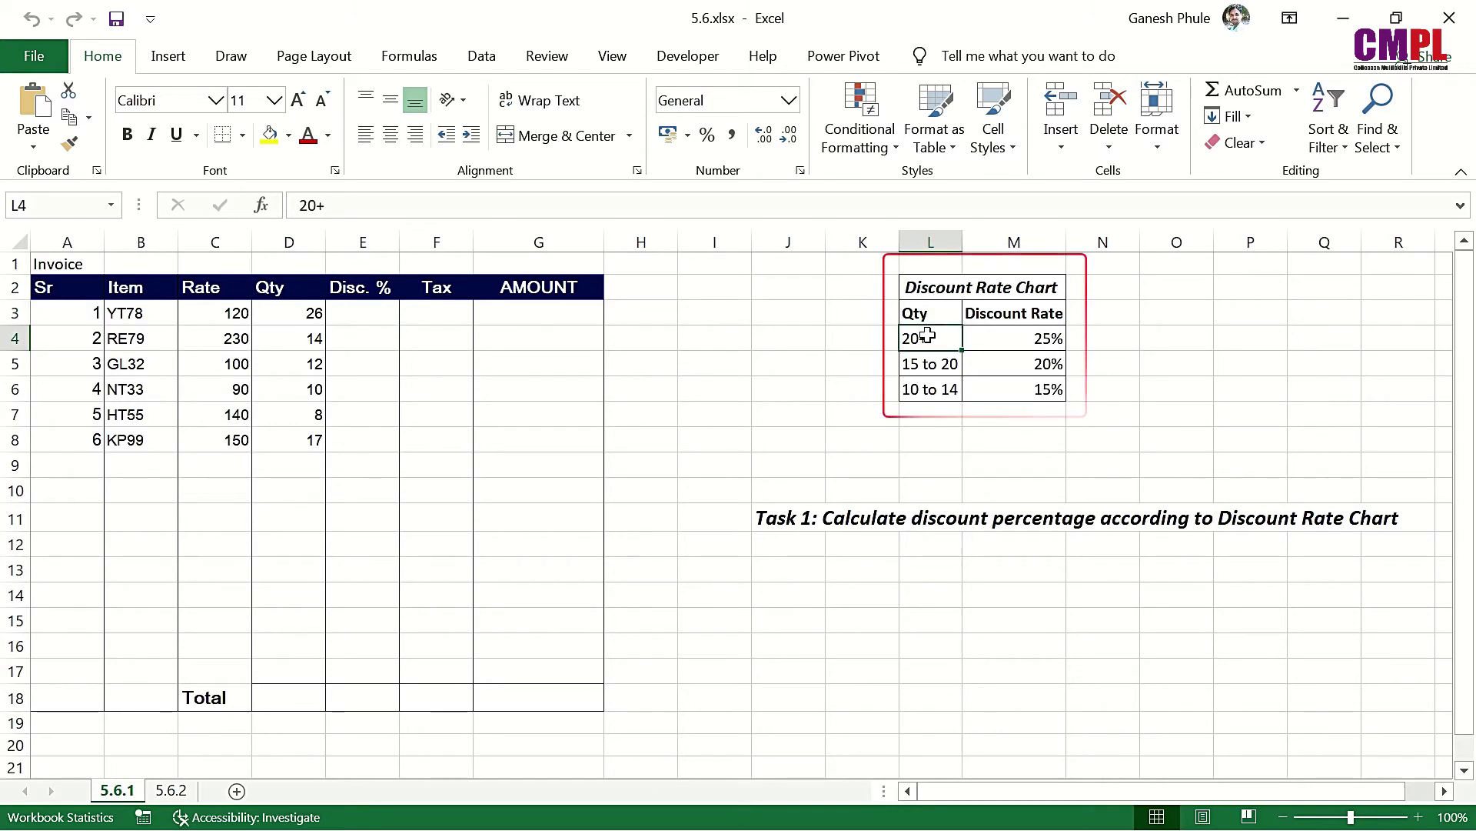
click(998, 346)
click(931, 366)
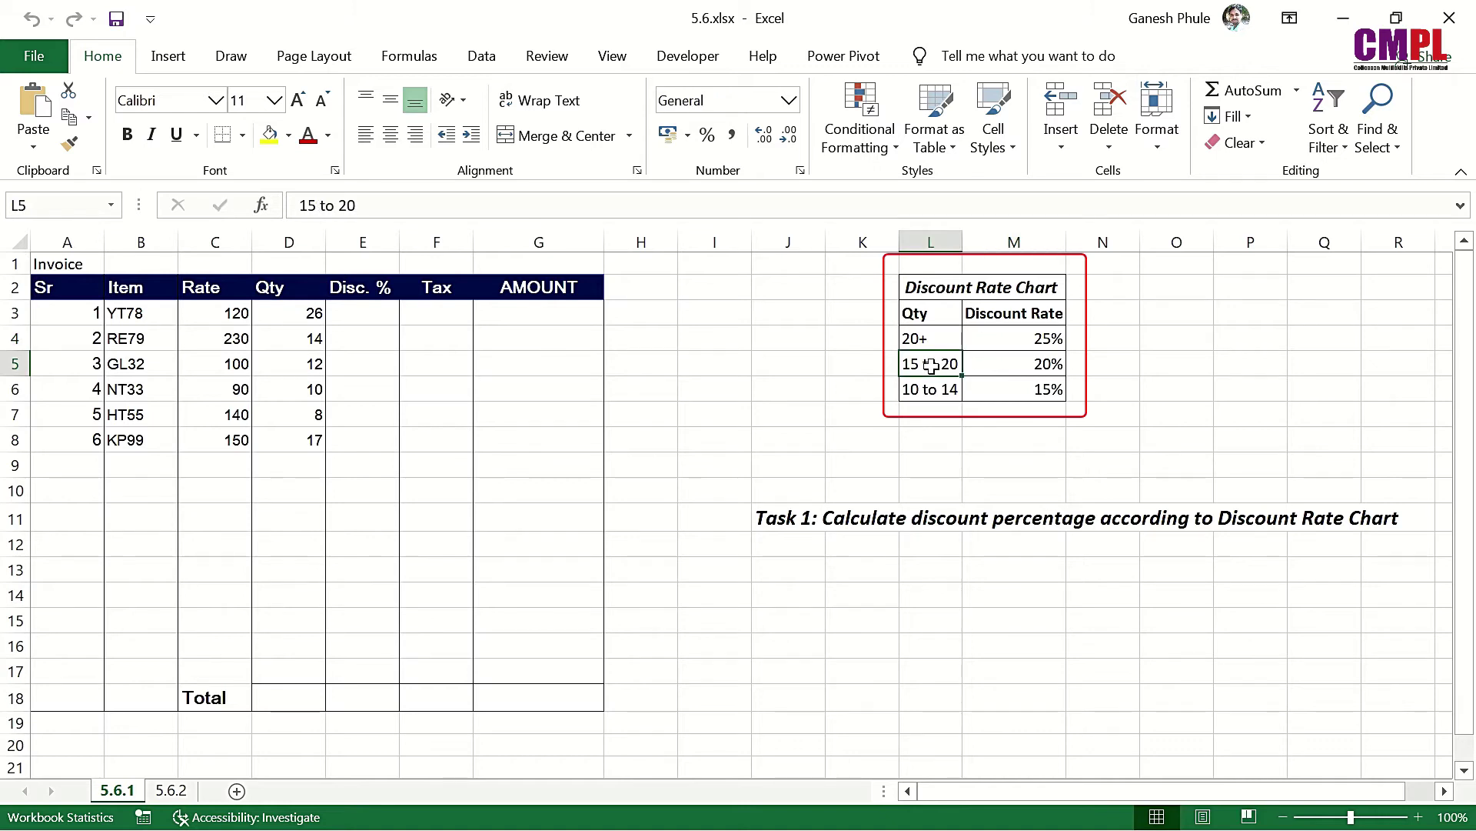
click(1012, 364)
click(938, 393)
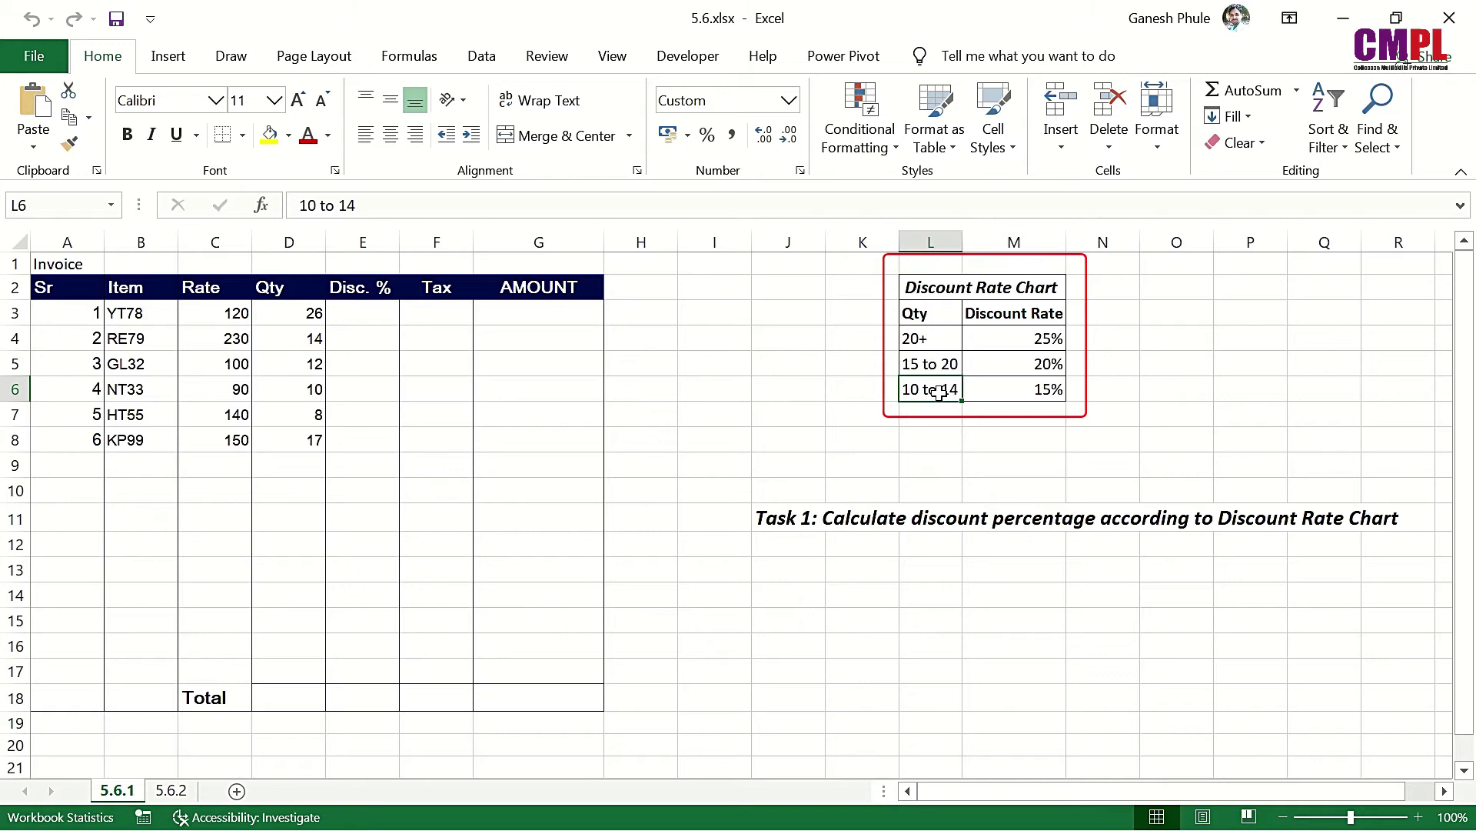
click(992, 395)
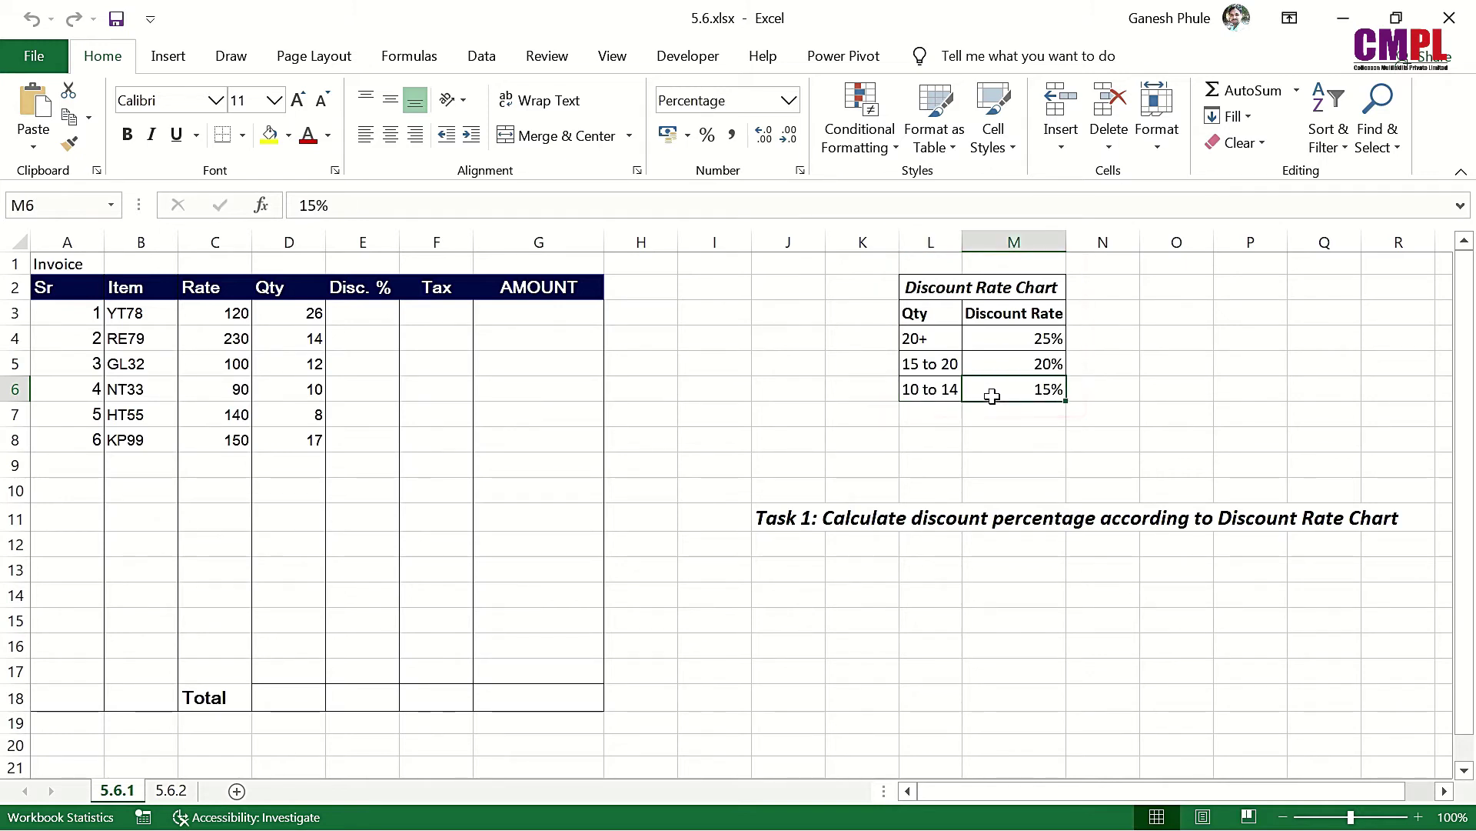
Start an IF formula in the first Disc. % cell, E3, testing D3>20 with 25% as the true result.
click(367, 317)
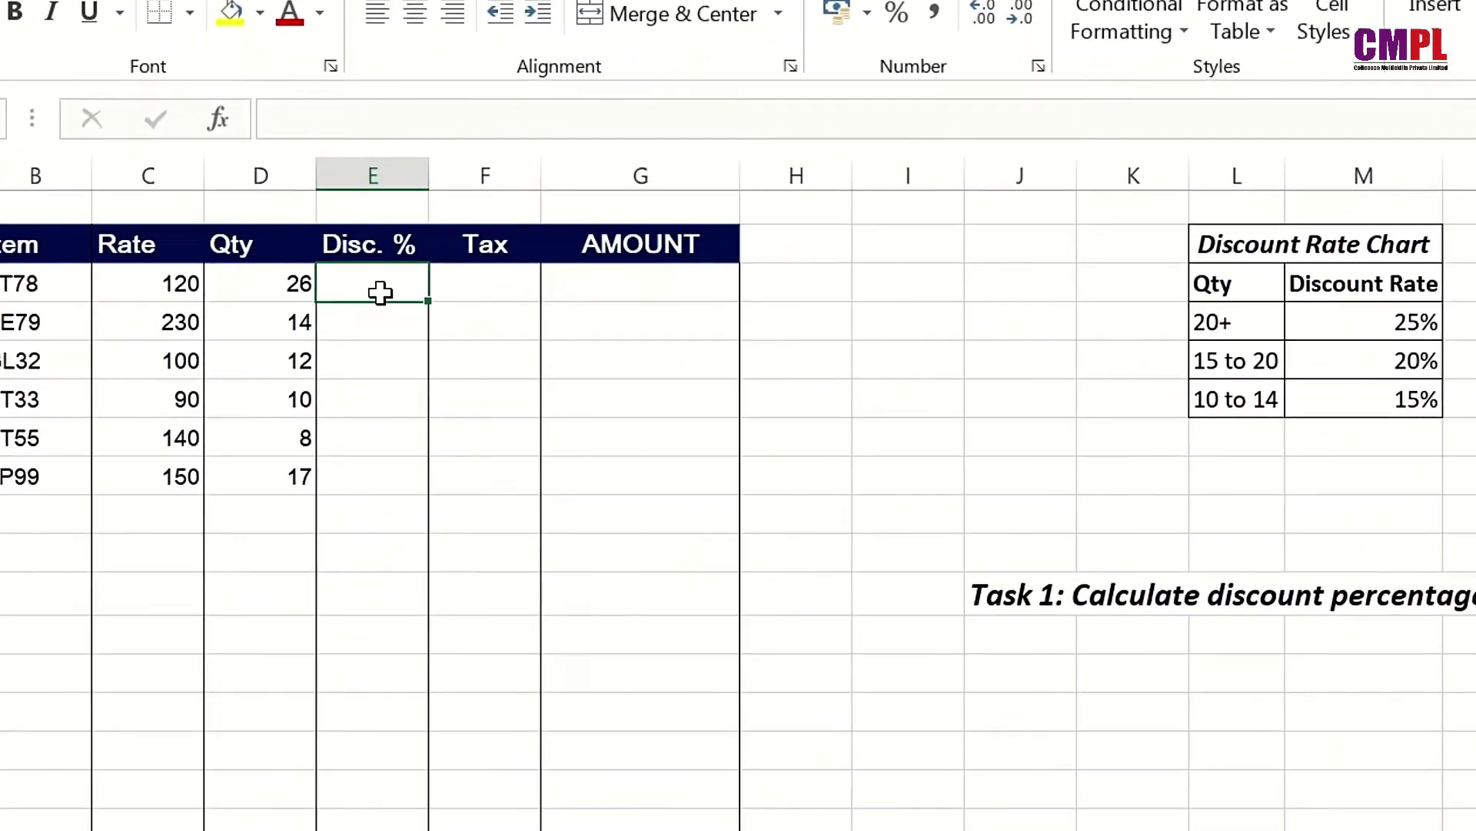
text(=if)
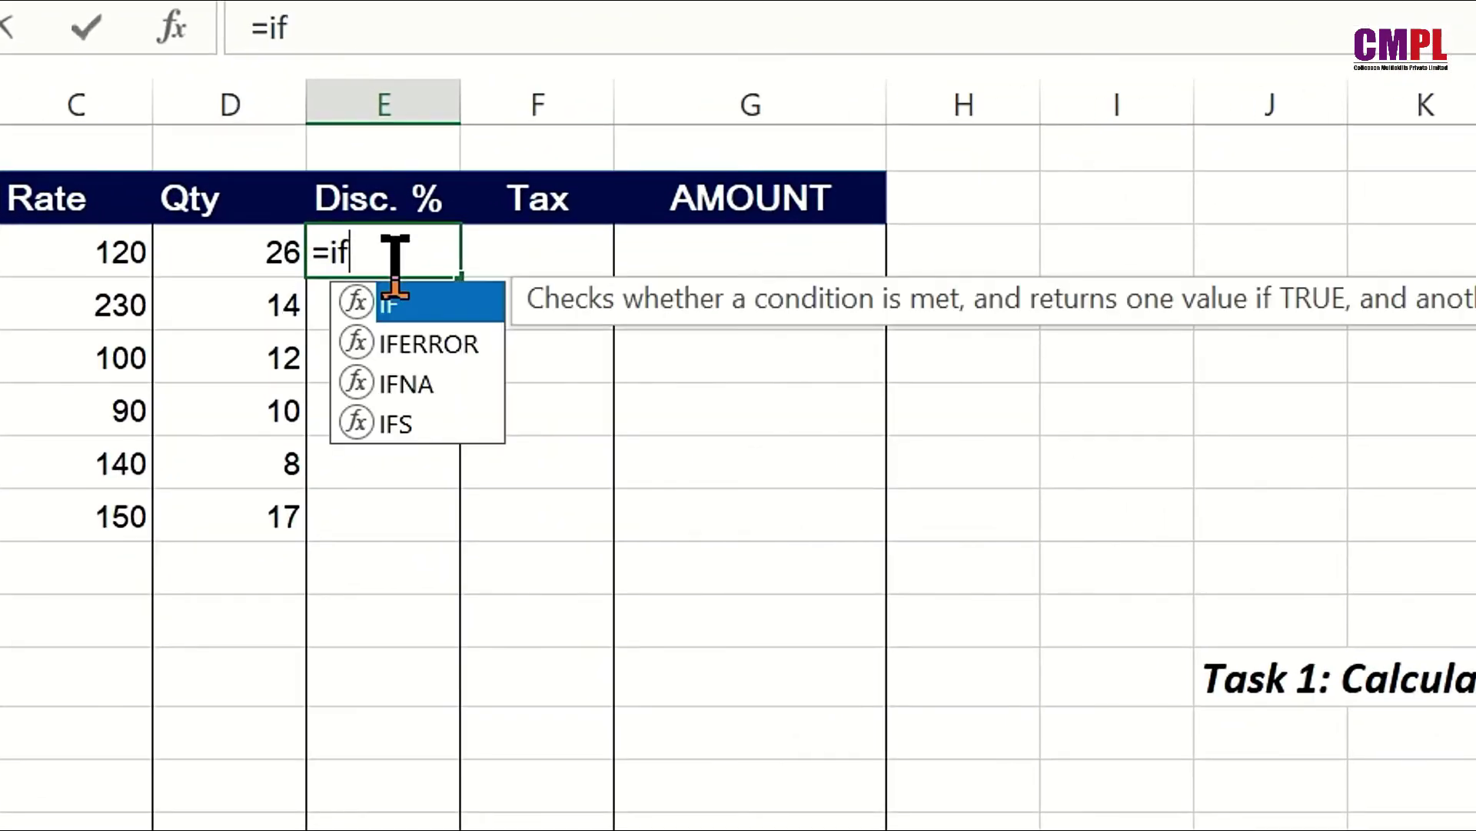
key(Tab)
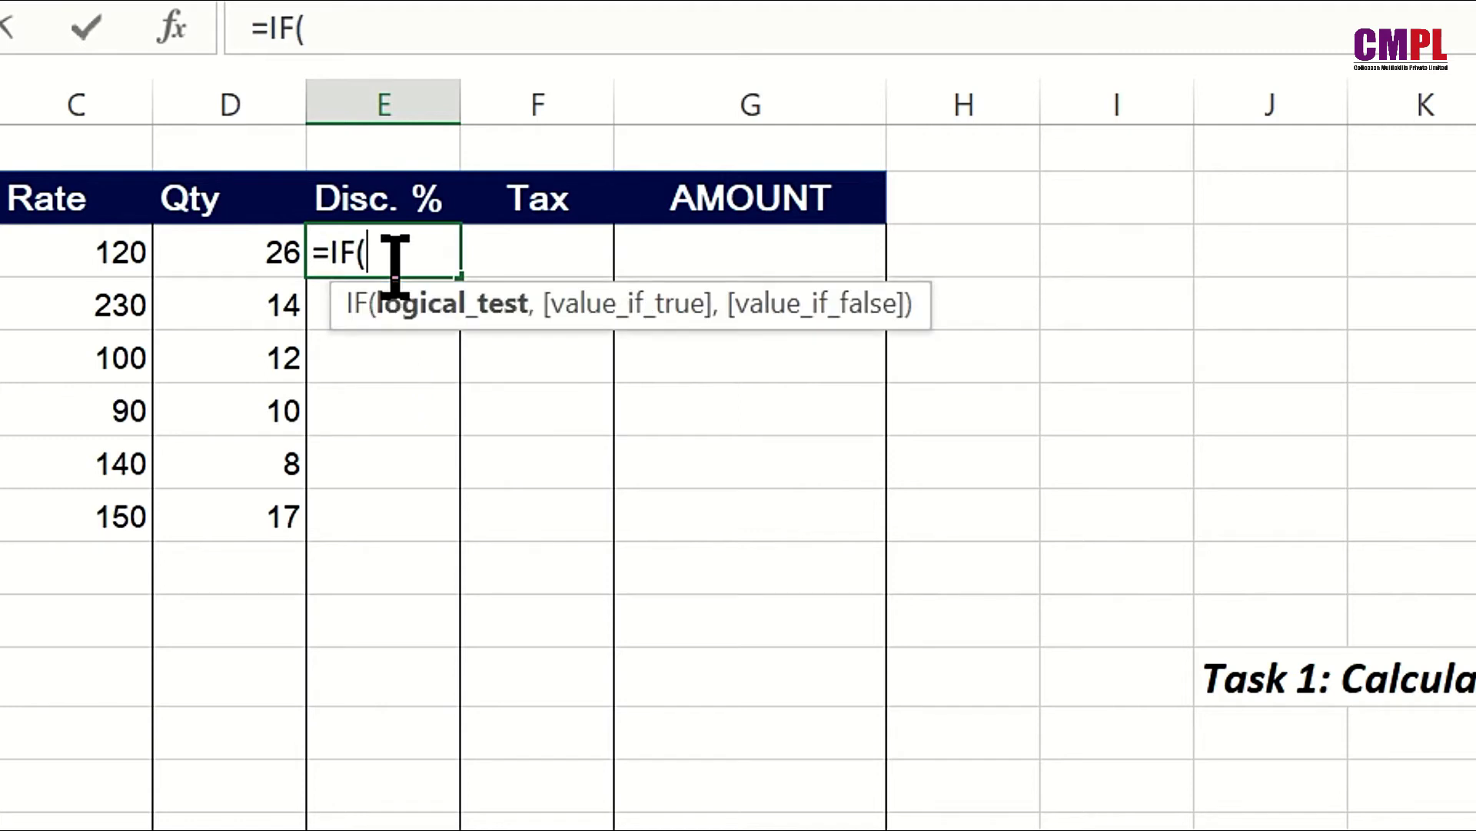
click(232, 269)
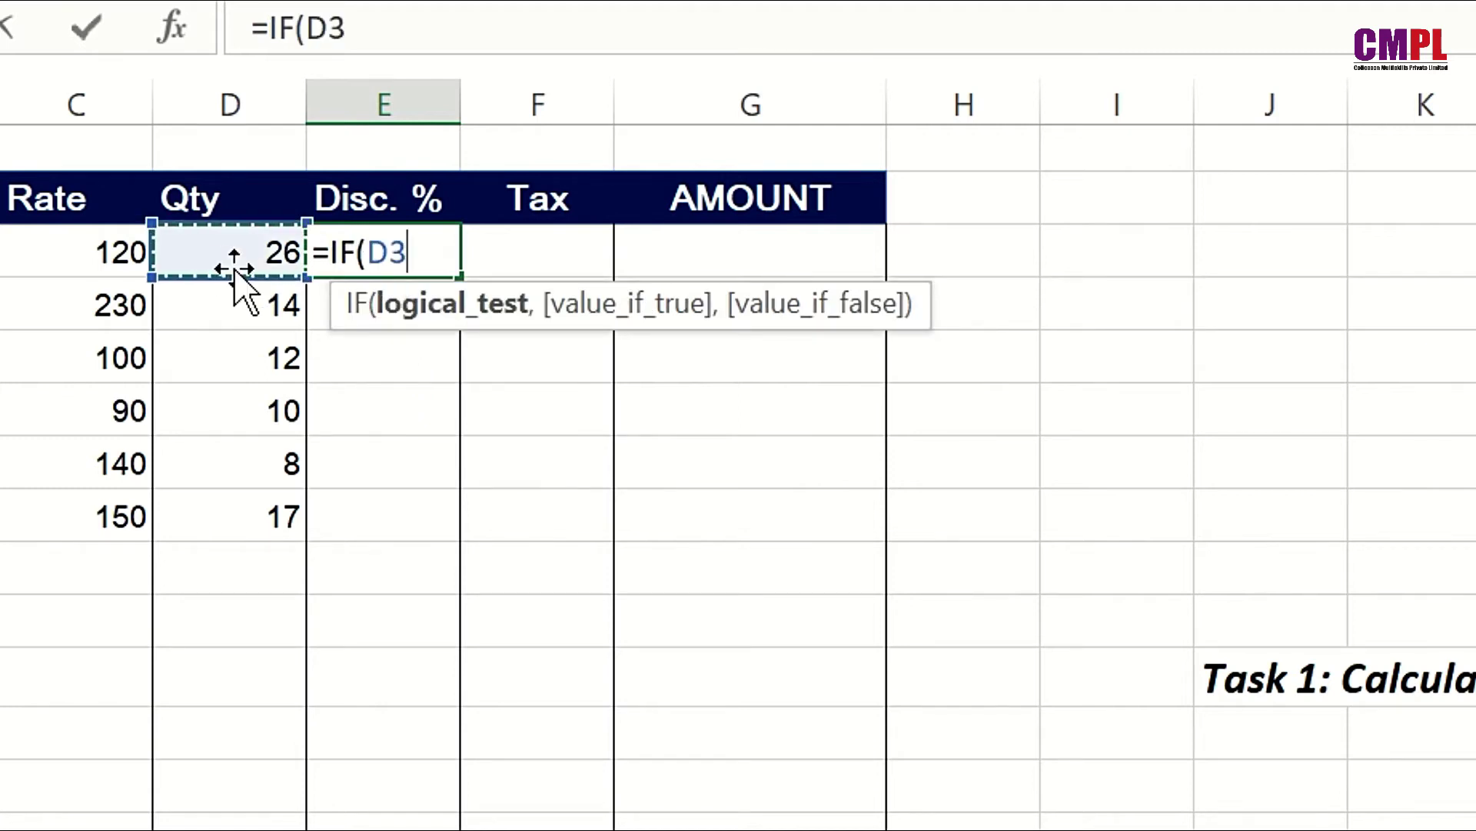
text(>20)
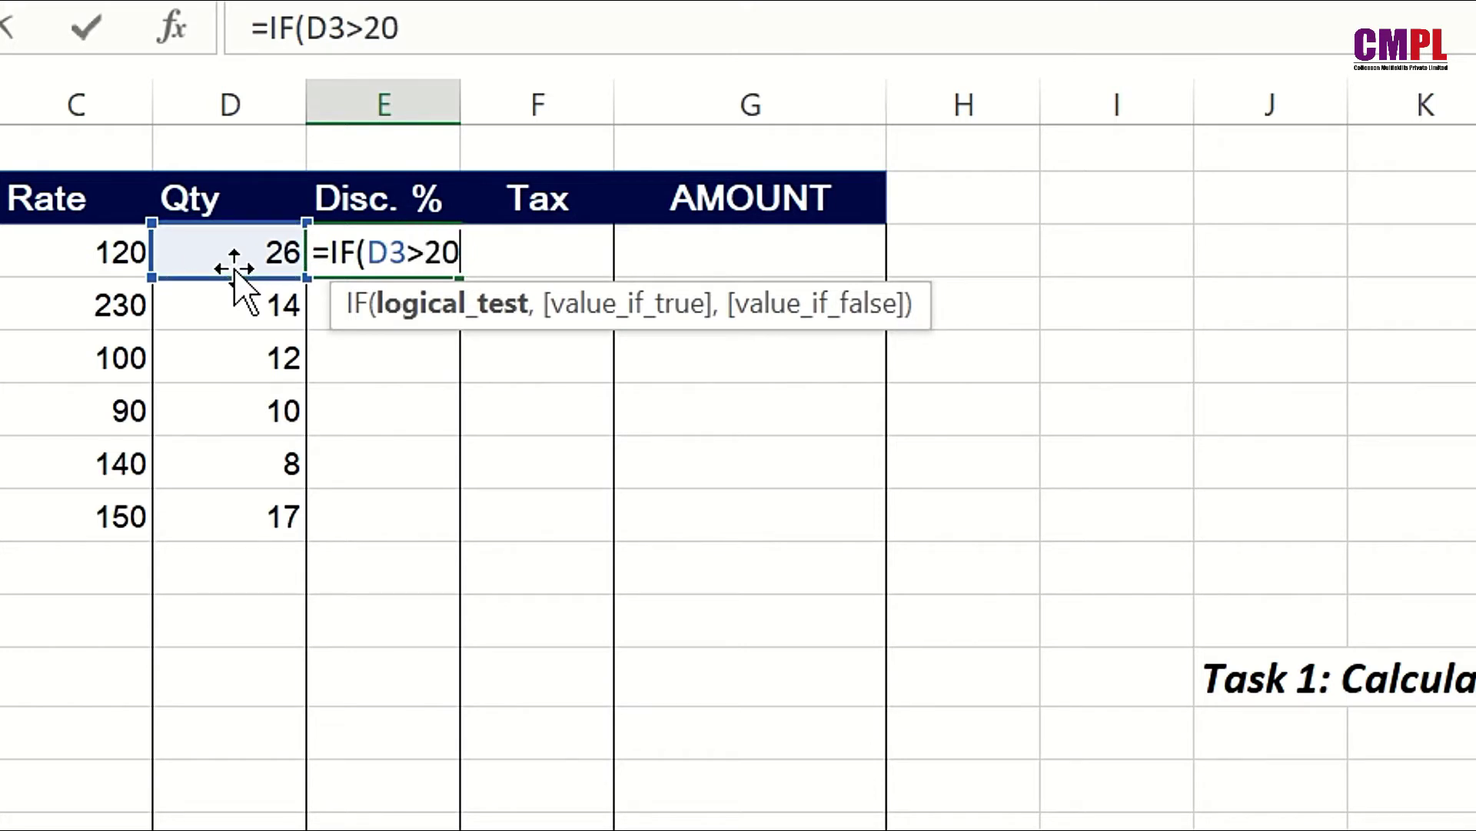
text(,)
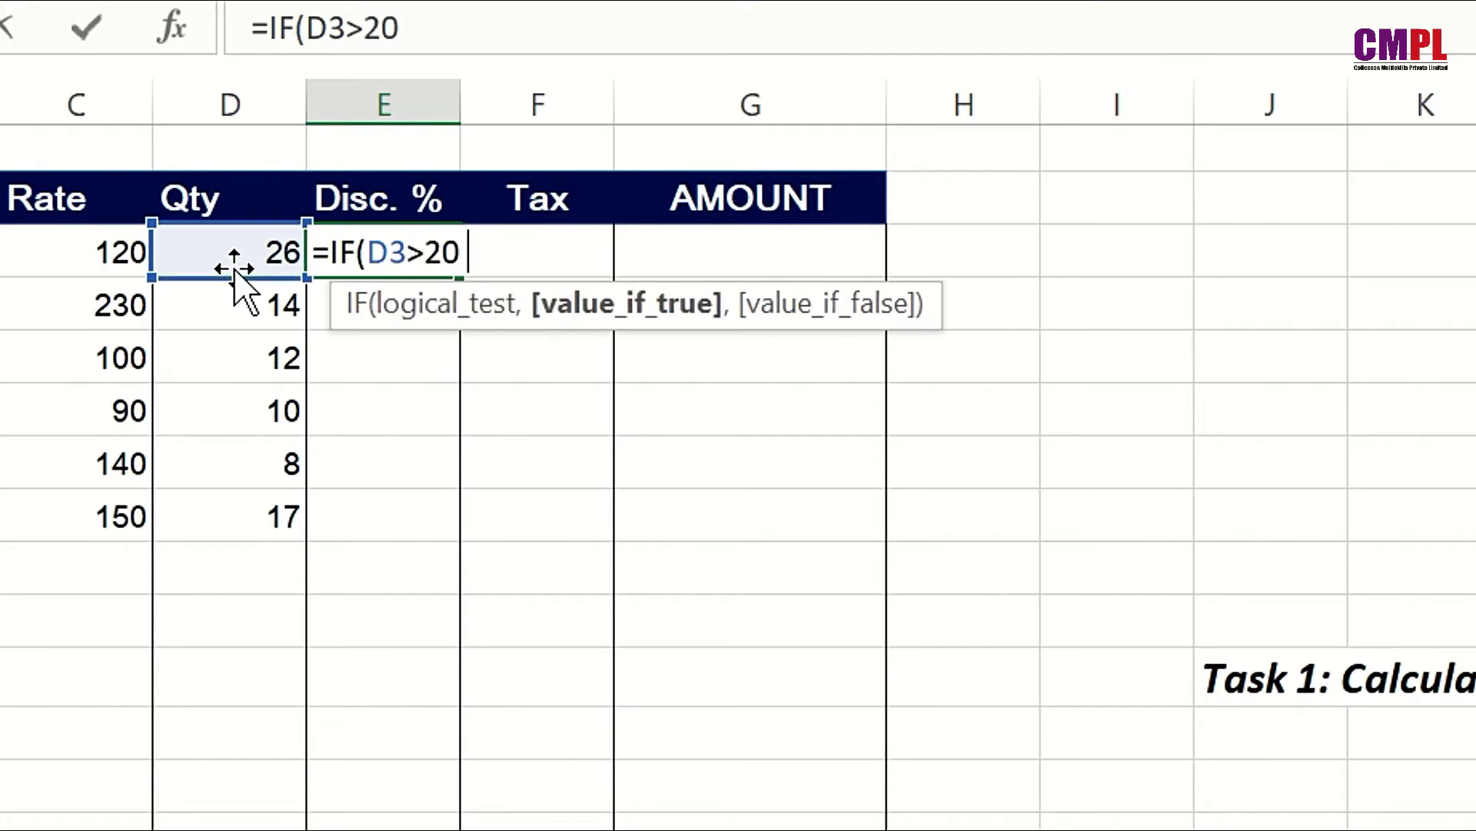
text(25%)
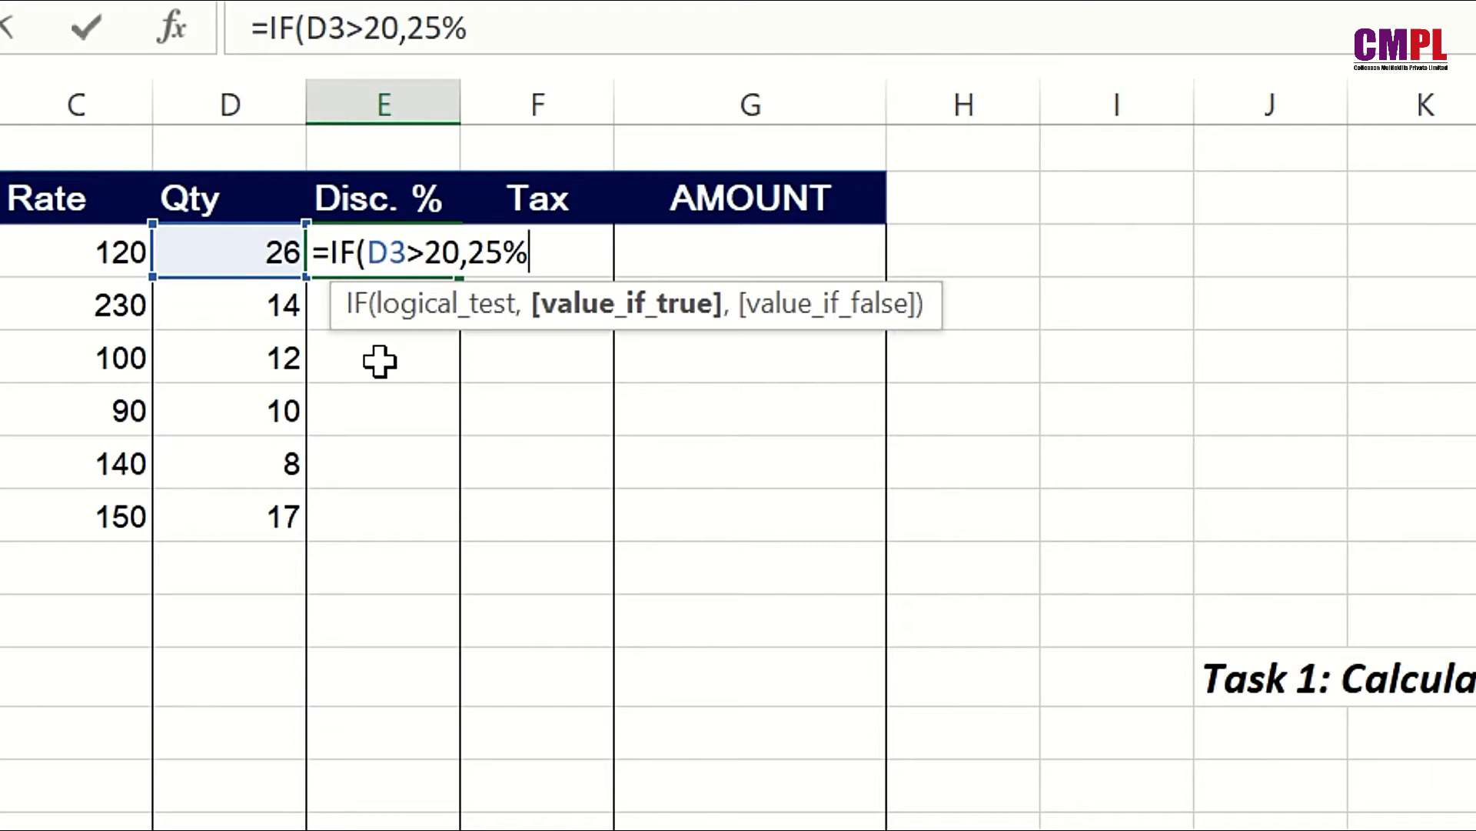
Nest a second IF as the false result in E3, testing D3>=15 with 20% as its true result.
text(,)
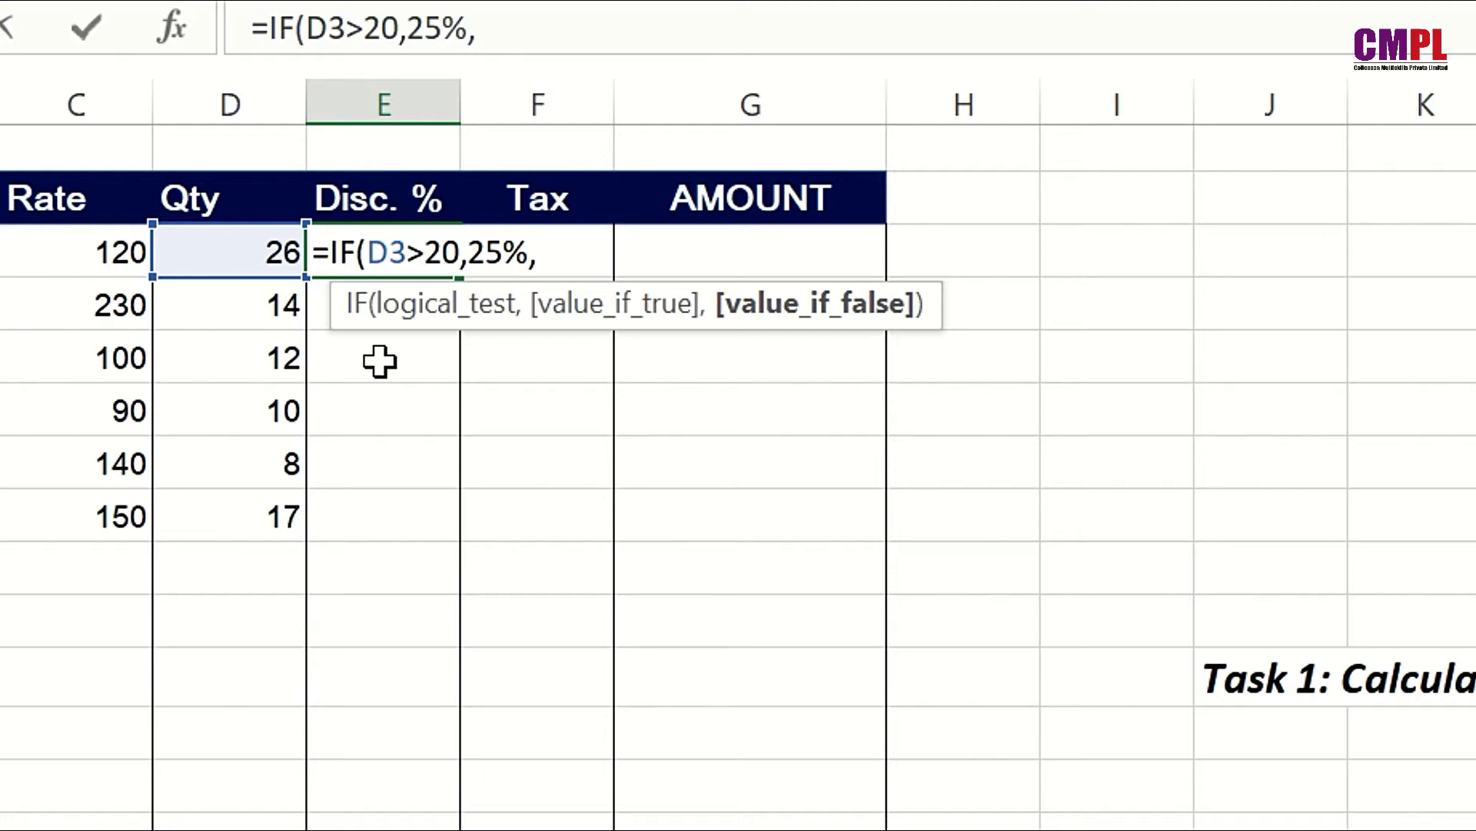
text(if)
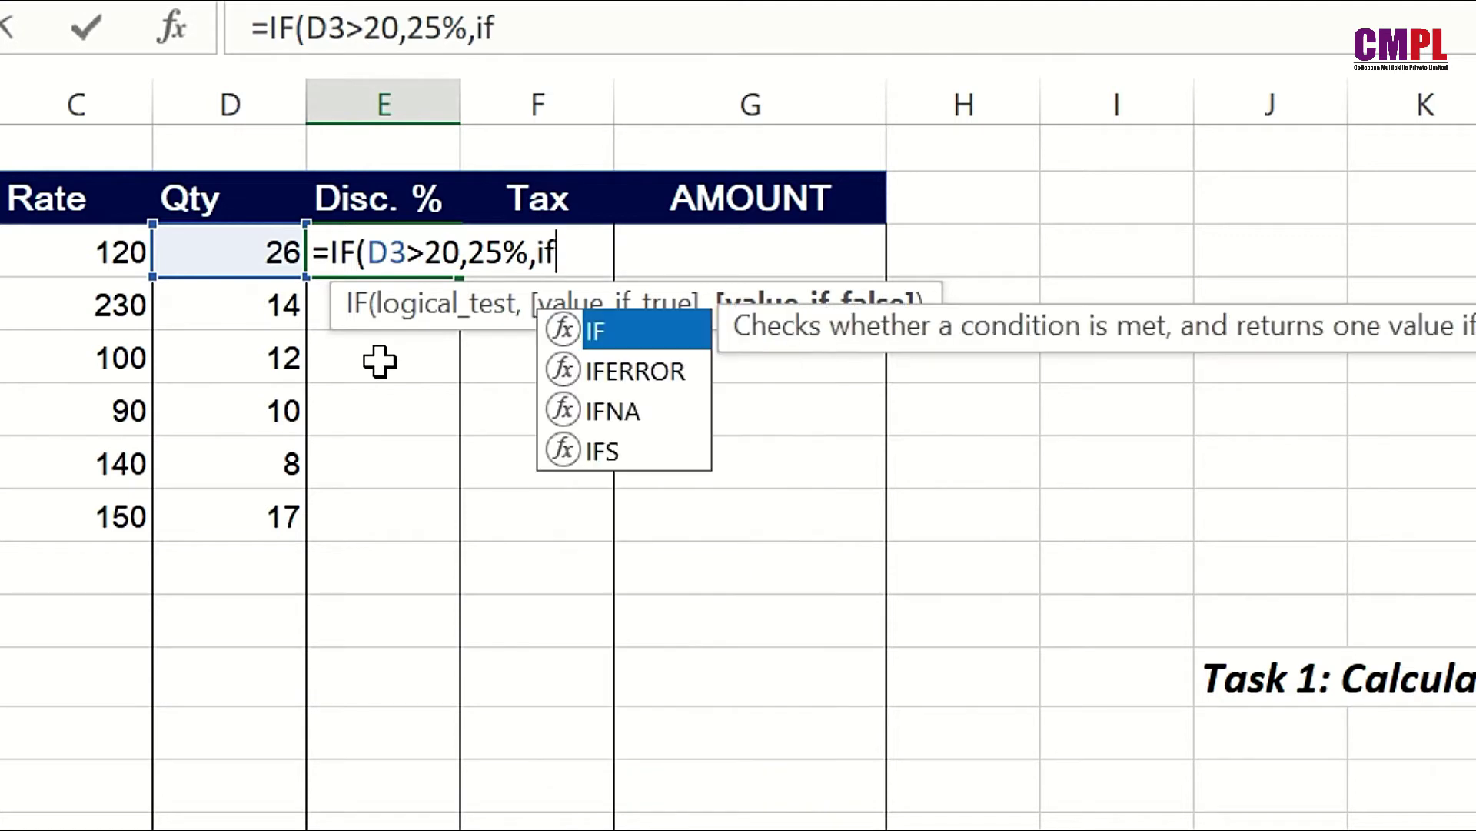
key(Tab)
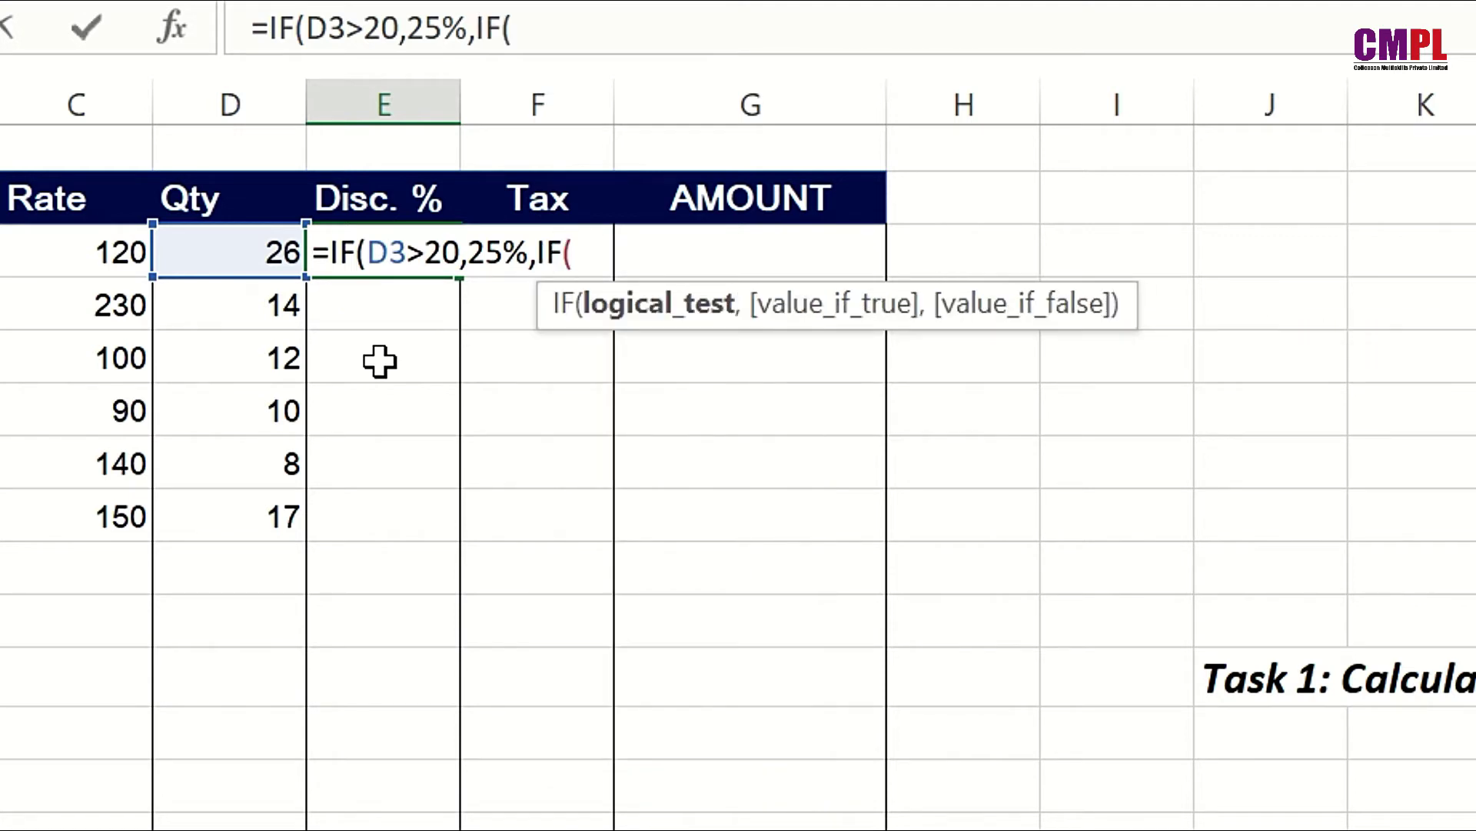
click(223, 239)
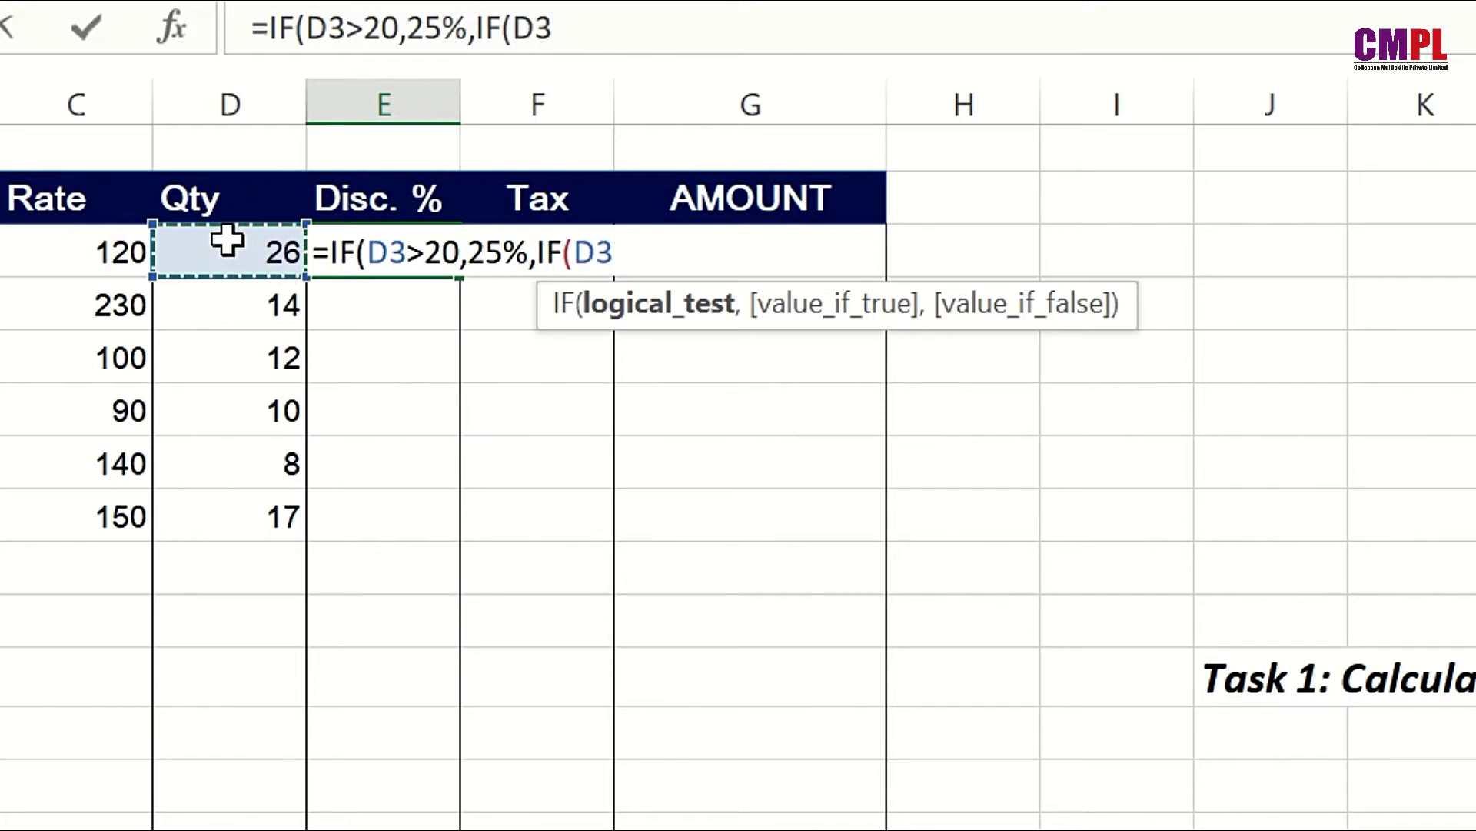
text(>)
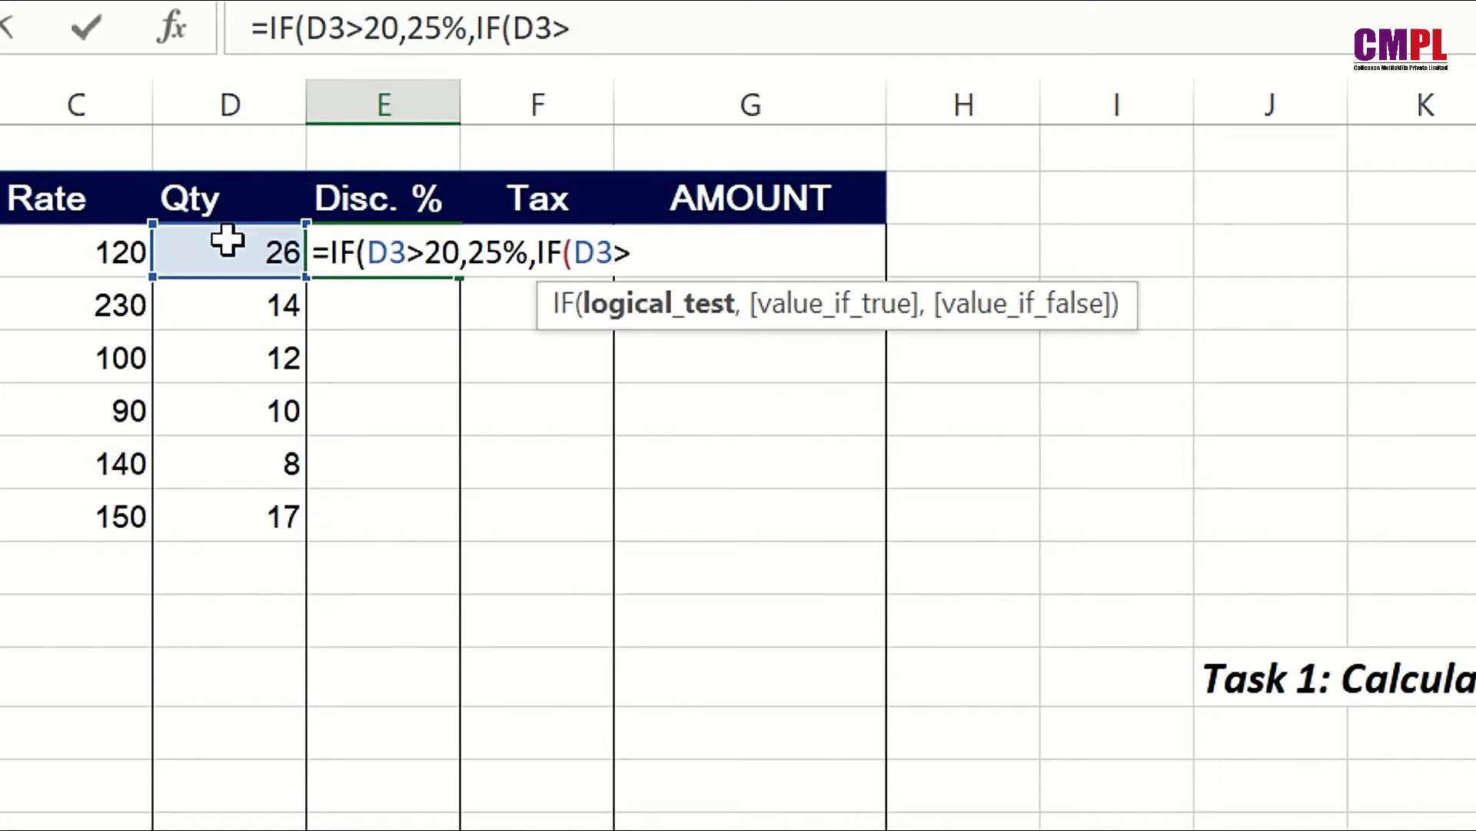
text(=15)
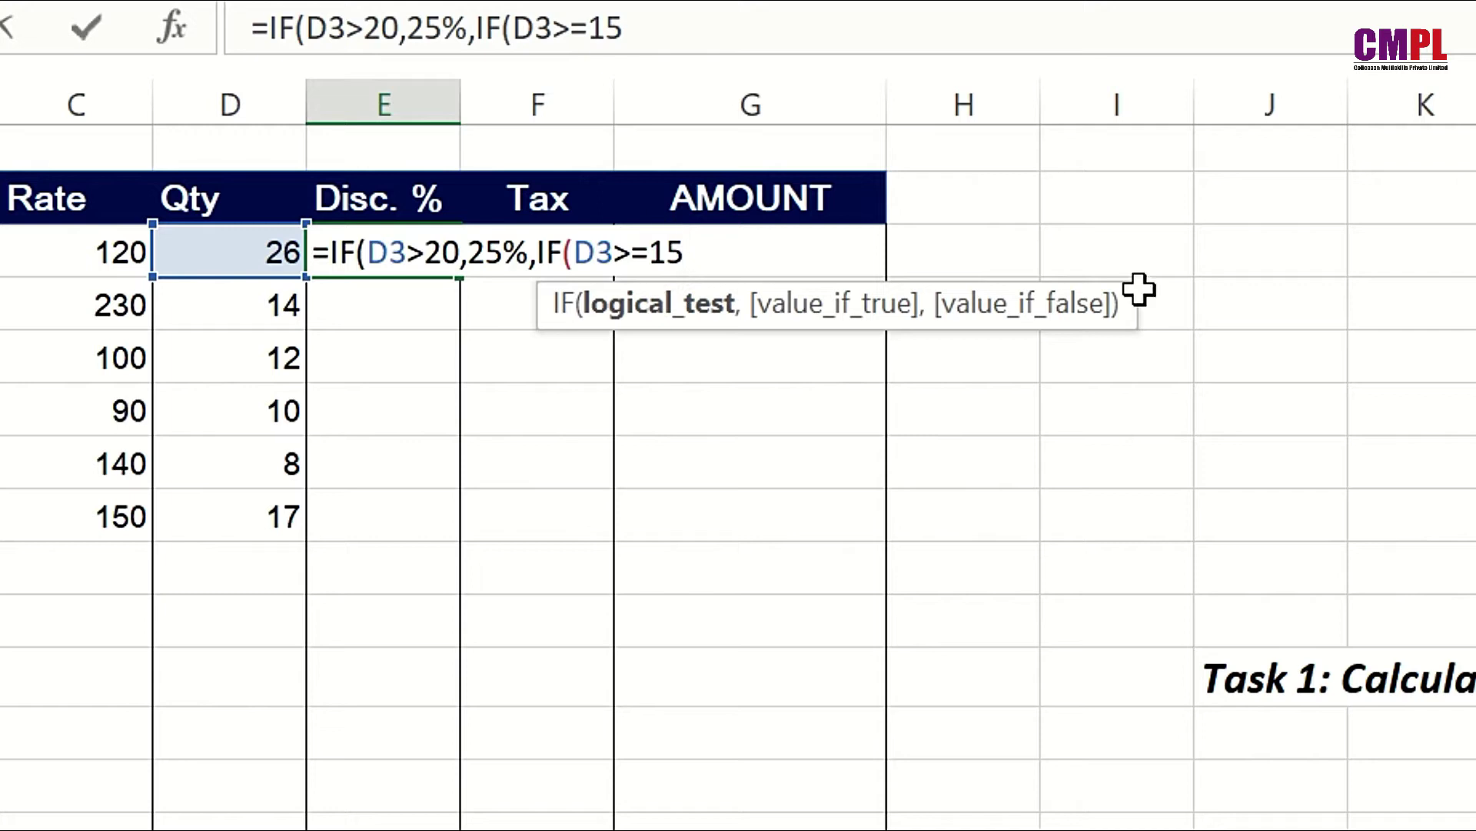
text(,)
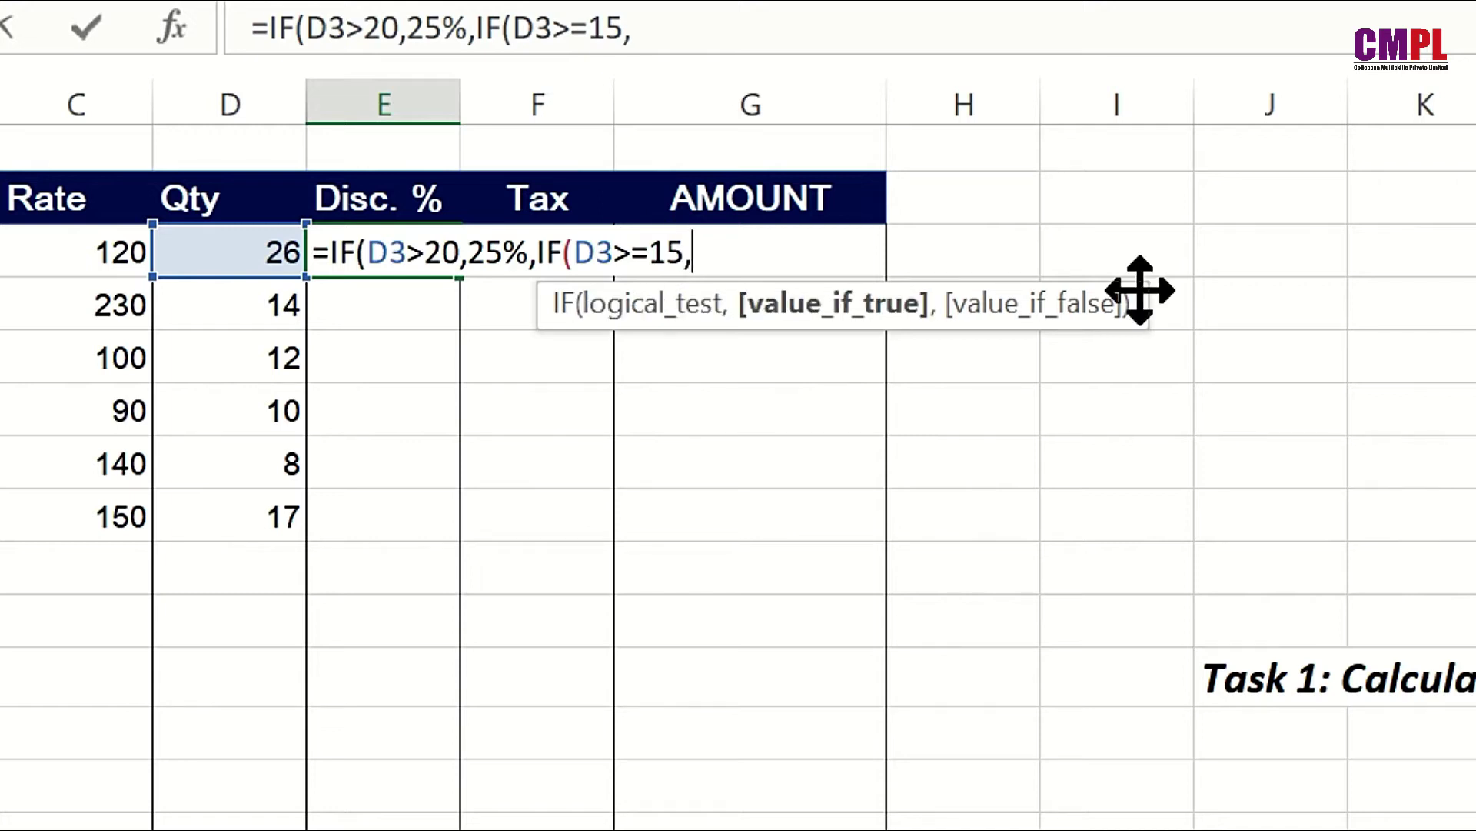
text(20%)
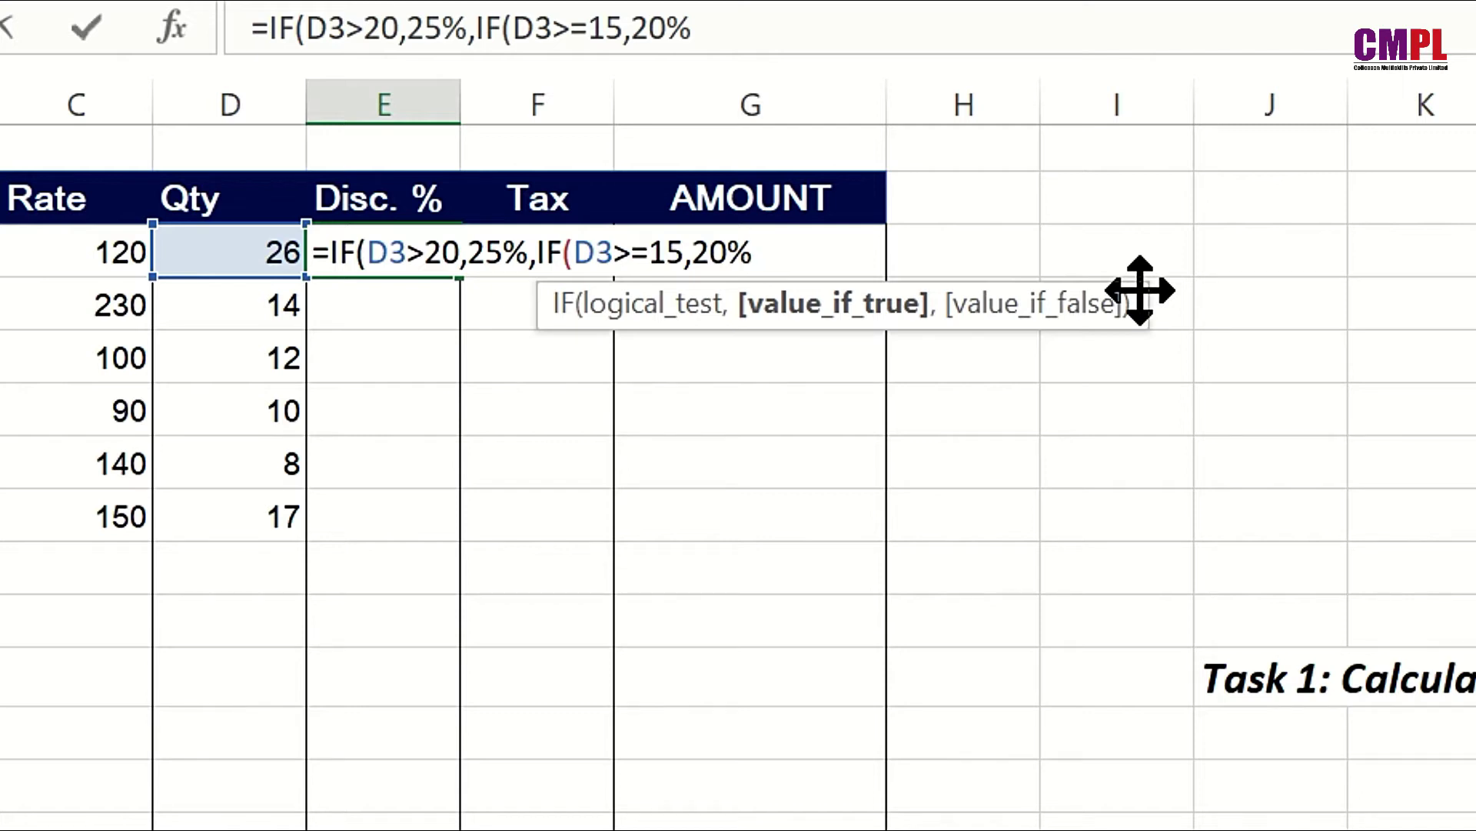
Nest a third IF as the next false result in E3, testing D3>=10 with 15% as its true result.
text(,)
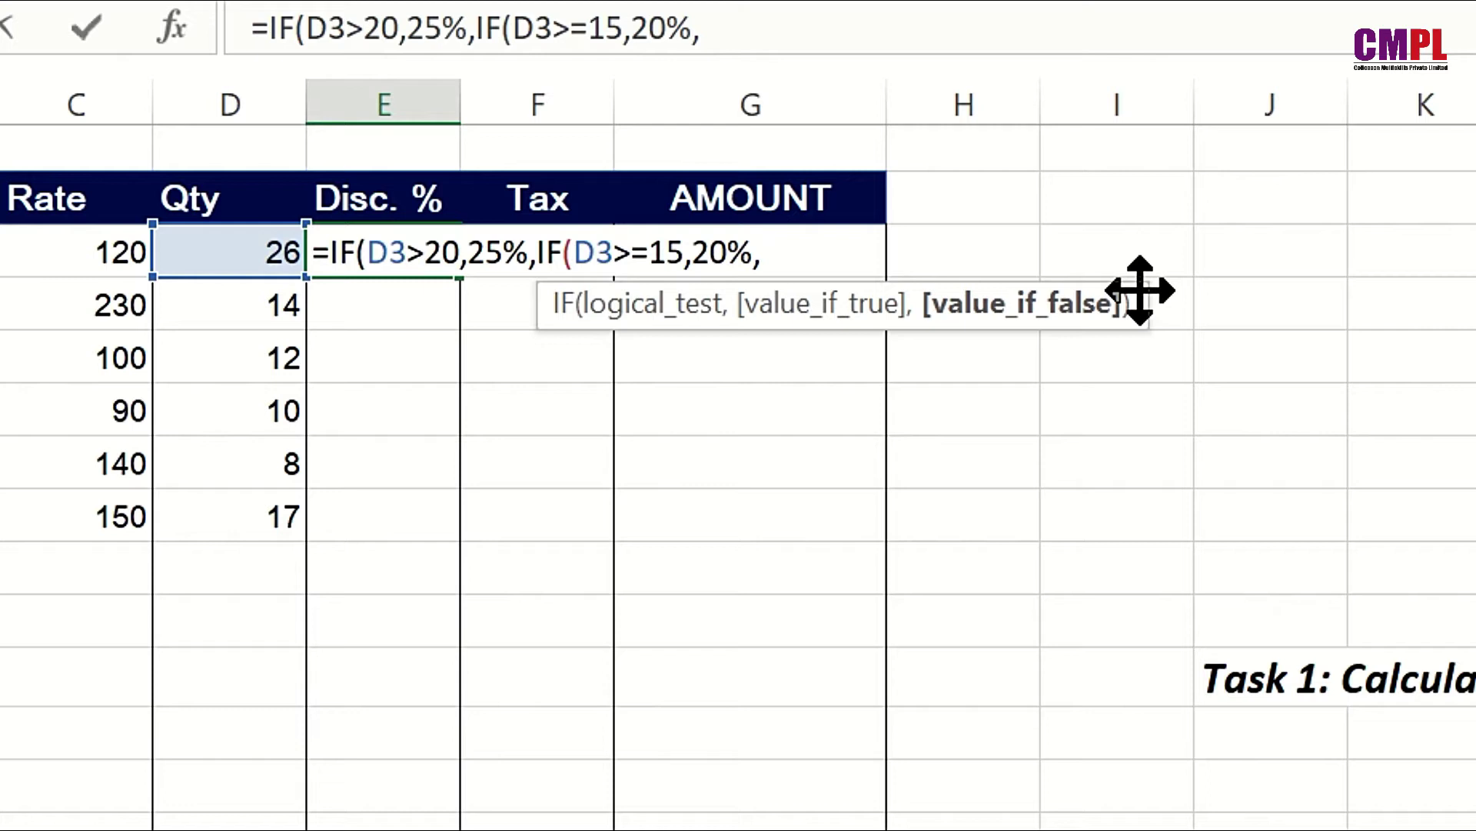
text(if)
key(Tab)
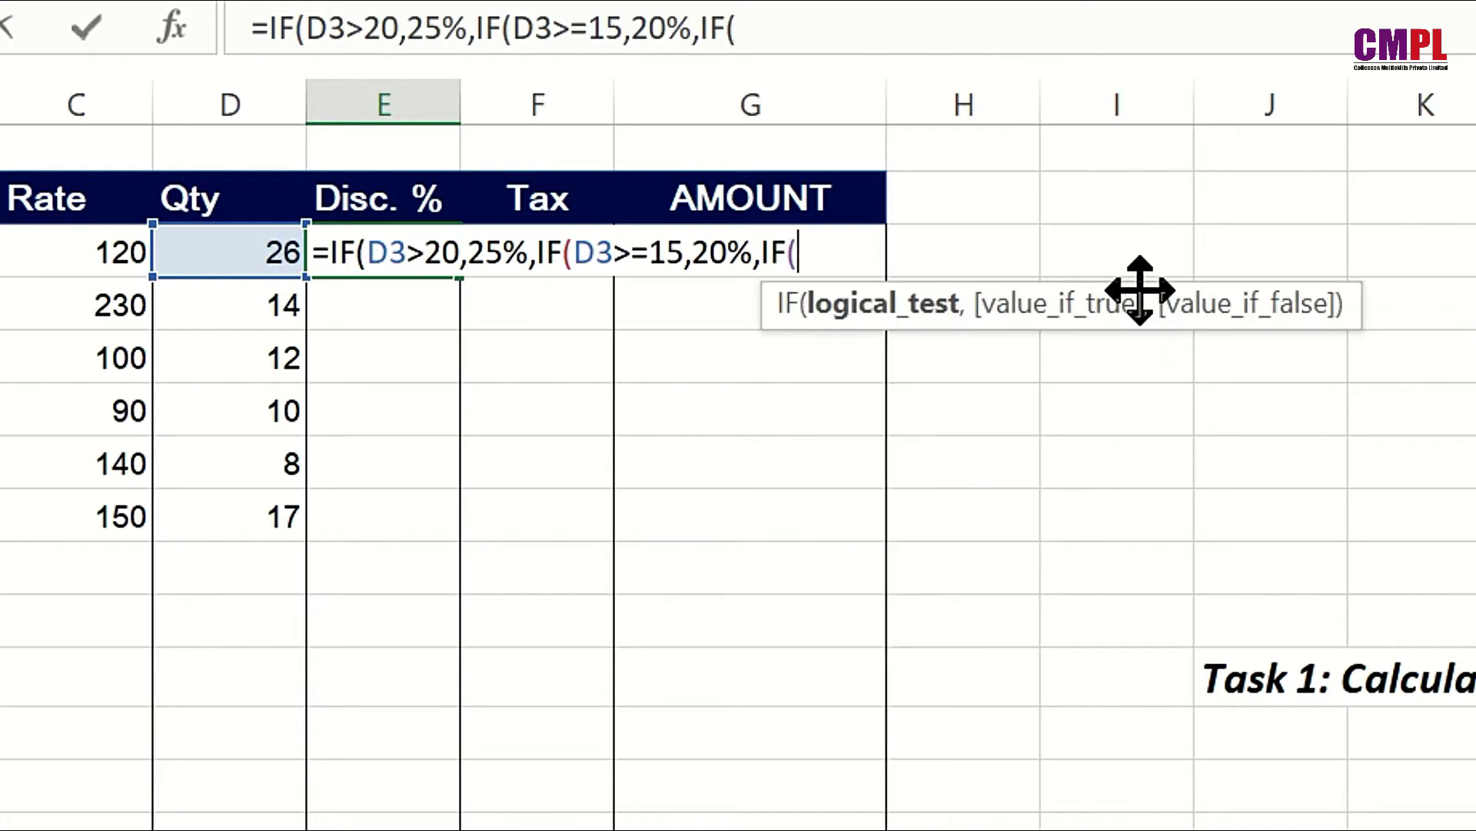
click(240, 254)
text(>)
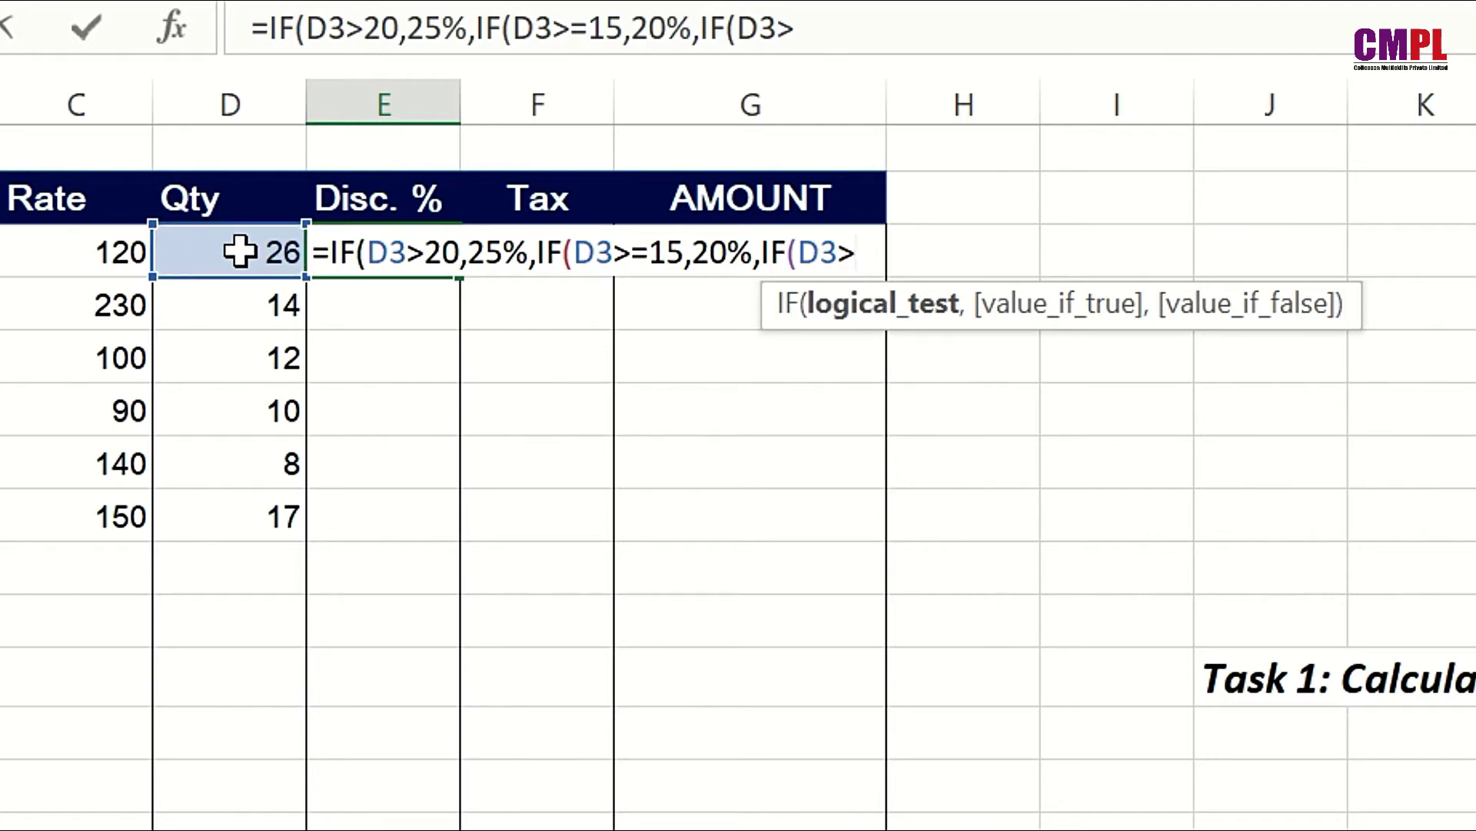
text(=10)
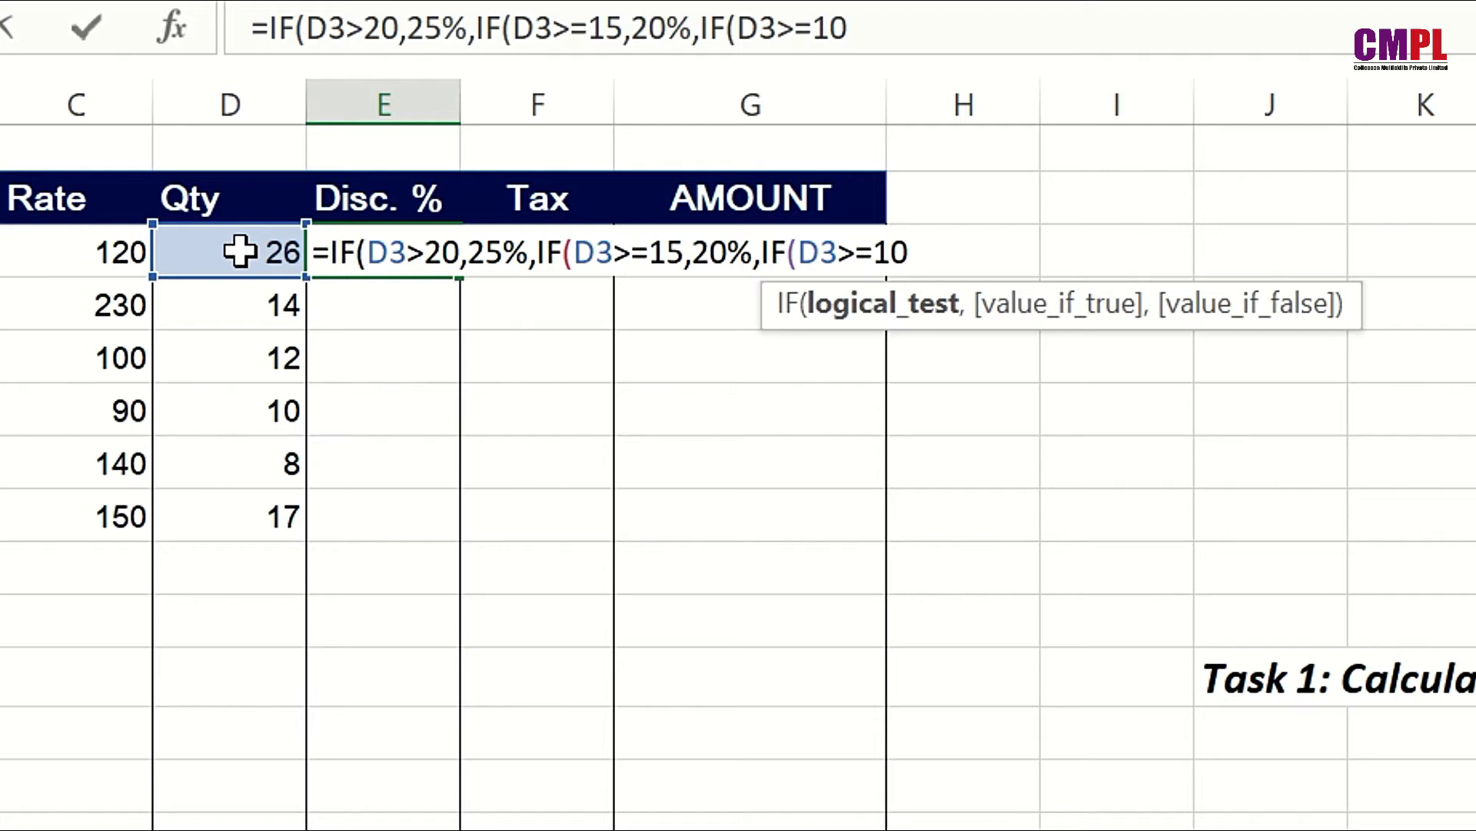
text(,)
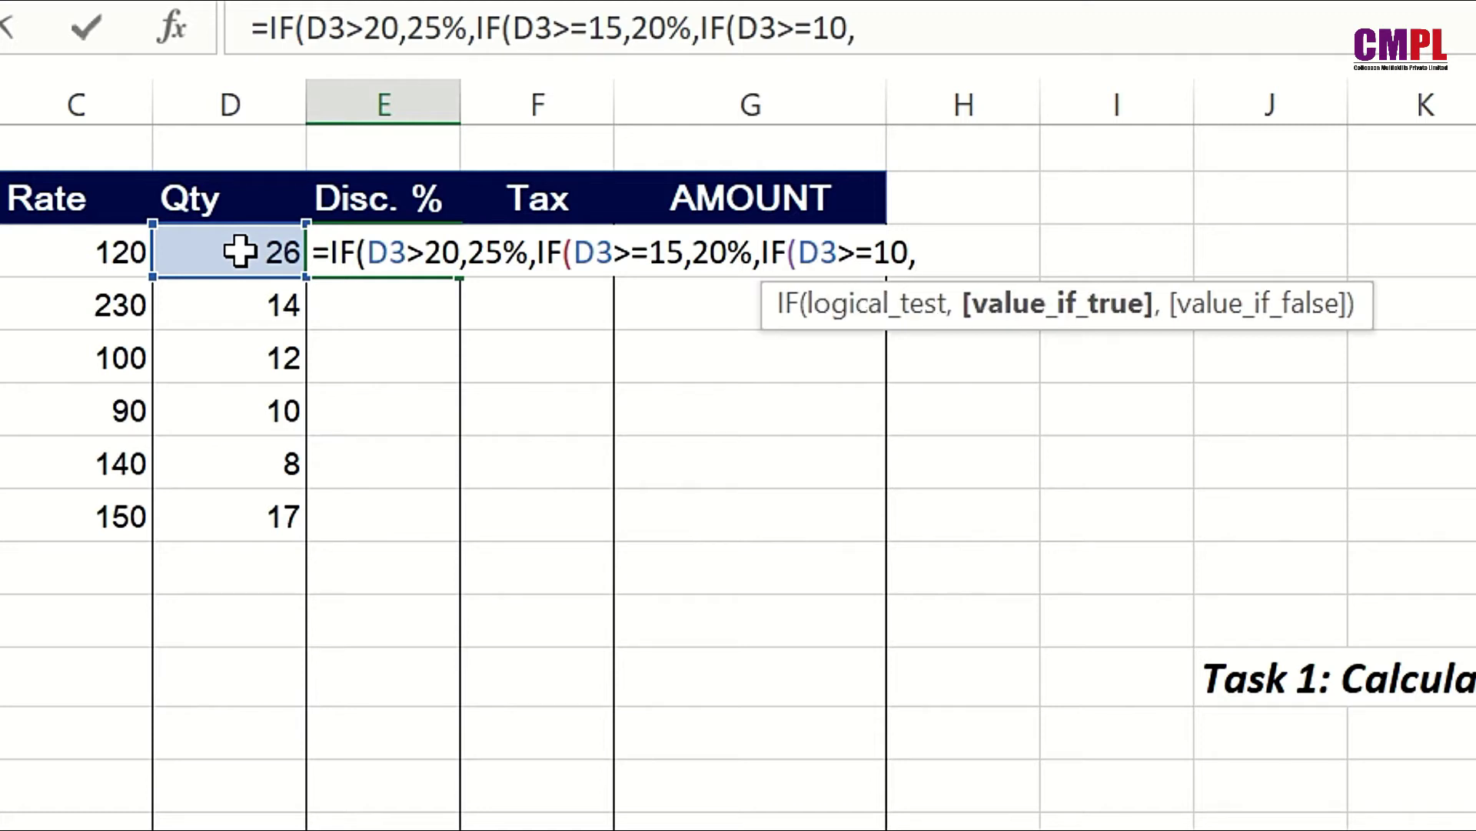
text(15%)
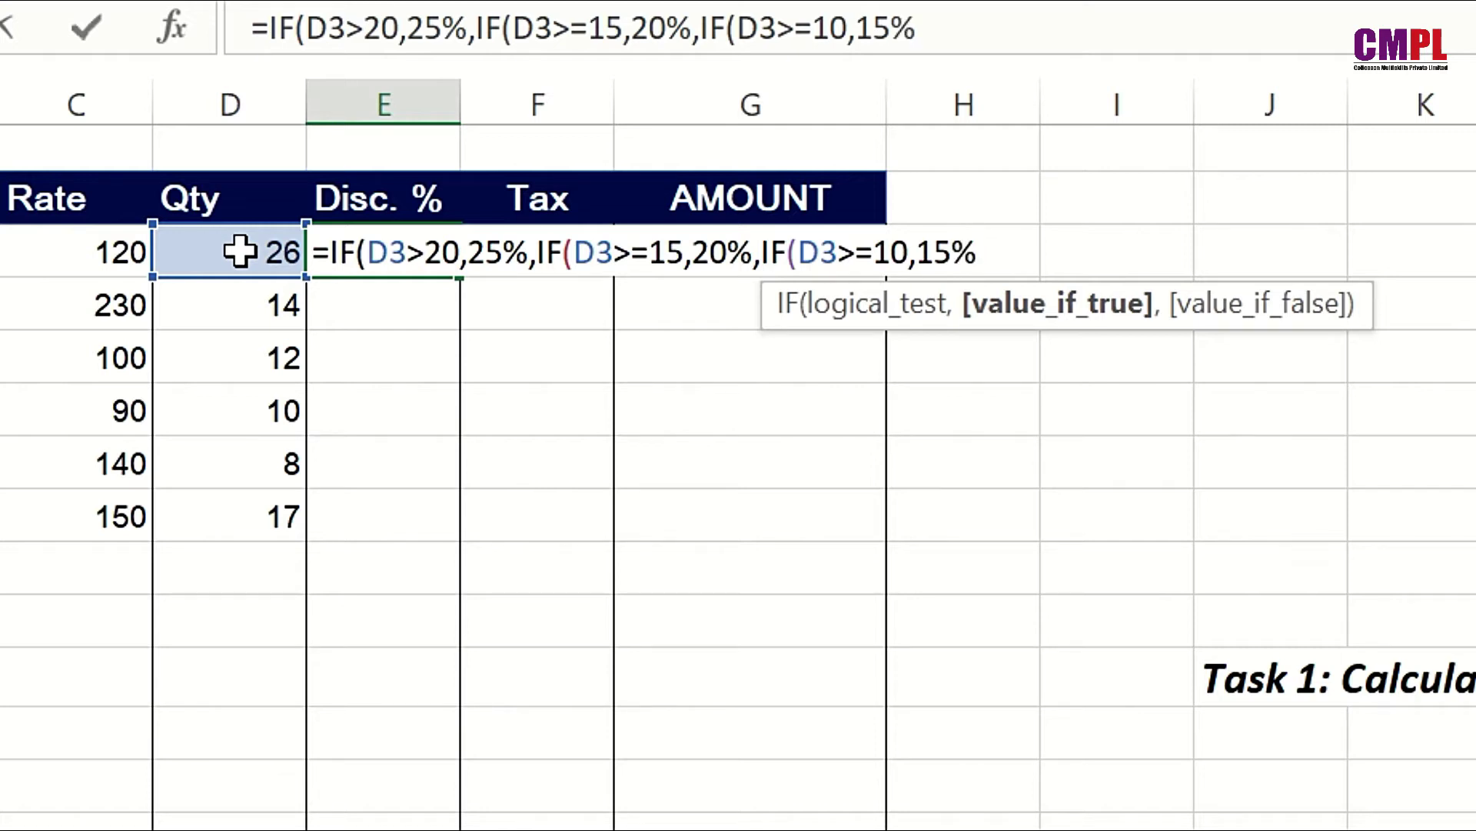
Finish the nested formula in E3 with 0 as the final false result and close all three IF functions.
text(,)
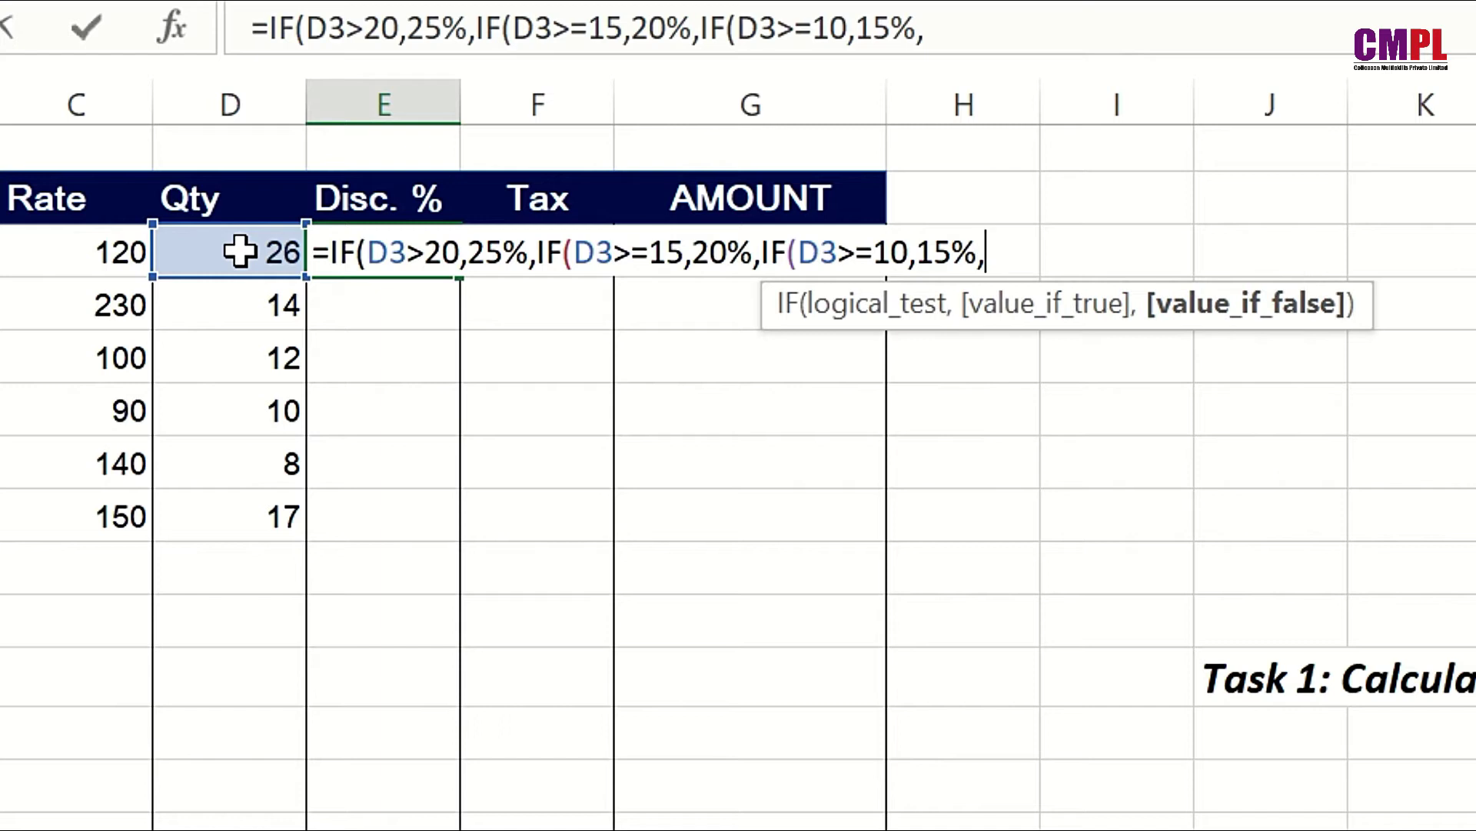
text(0))
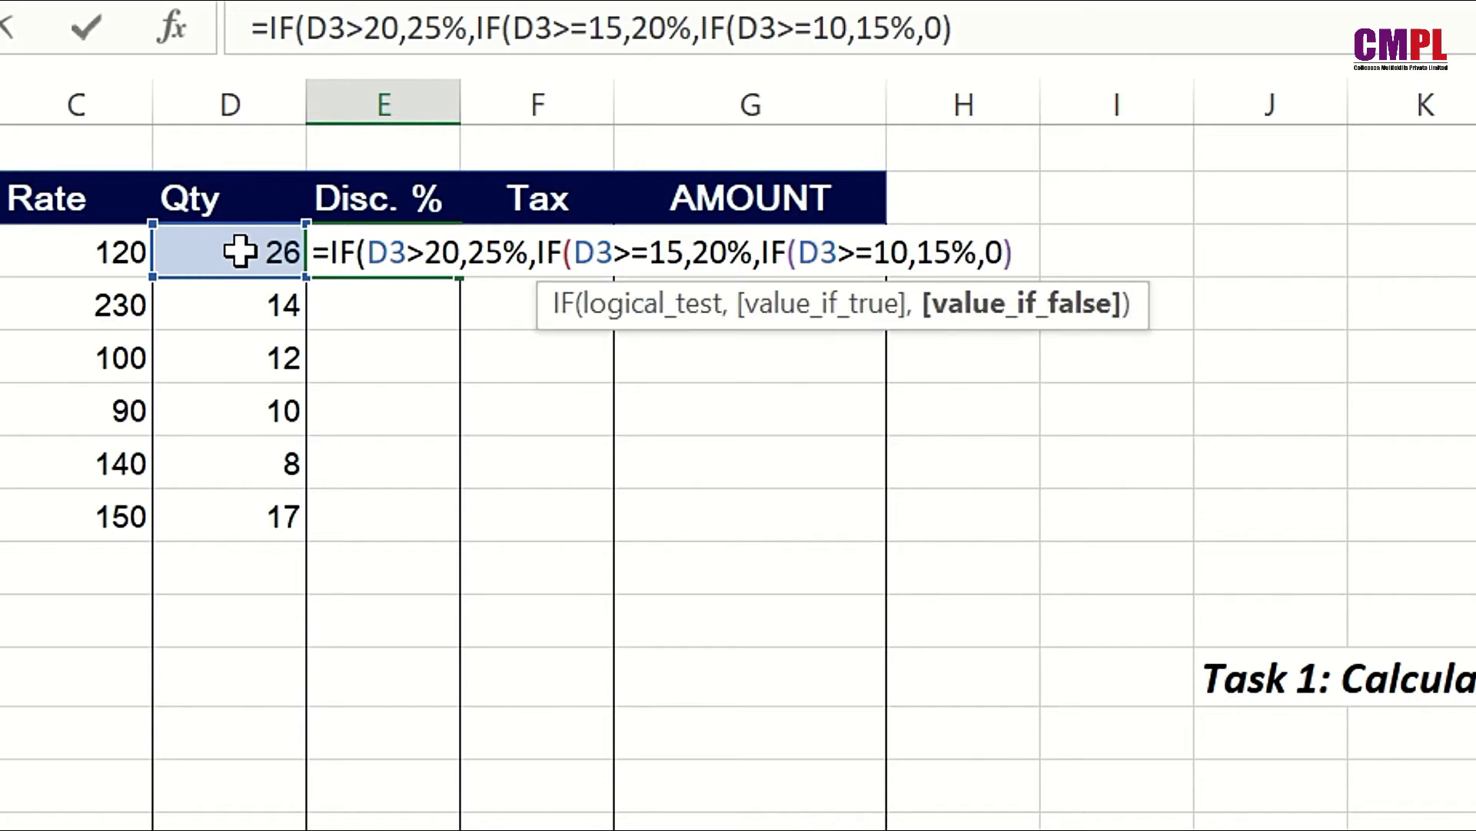
key(BackSpace)
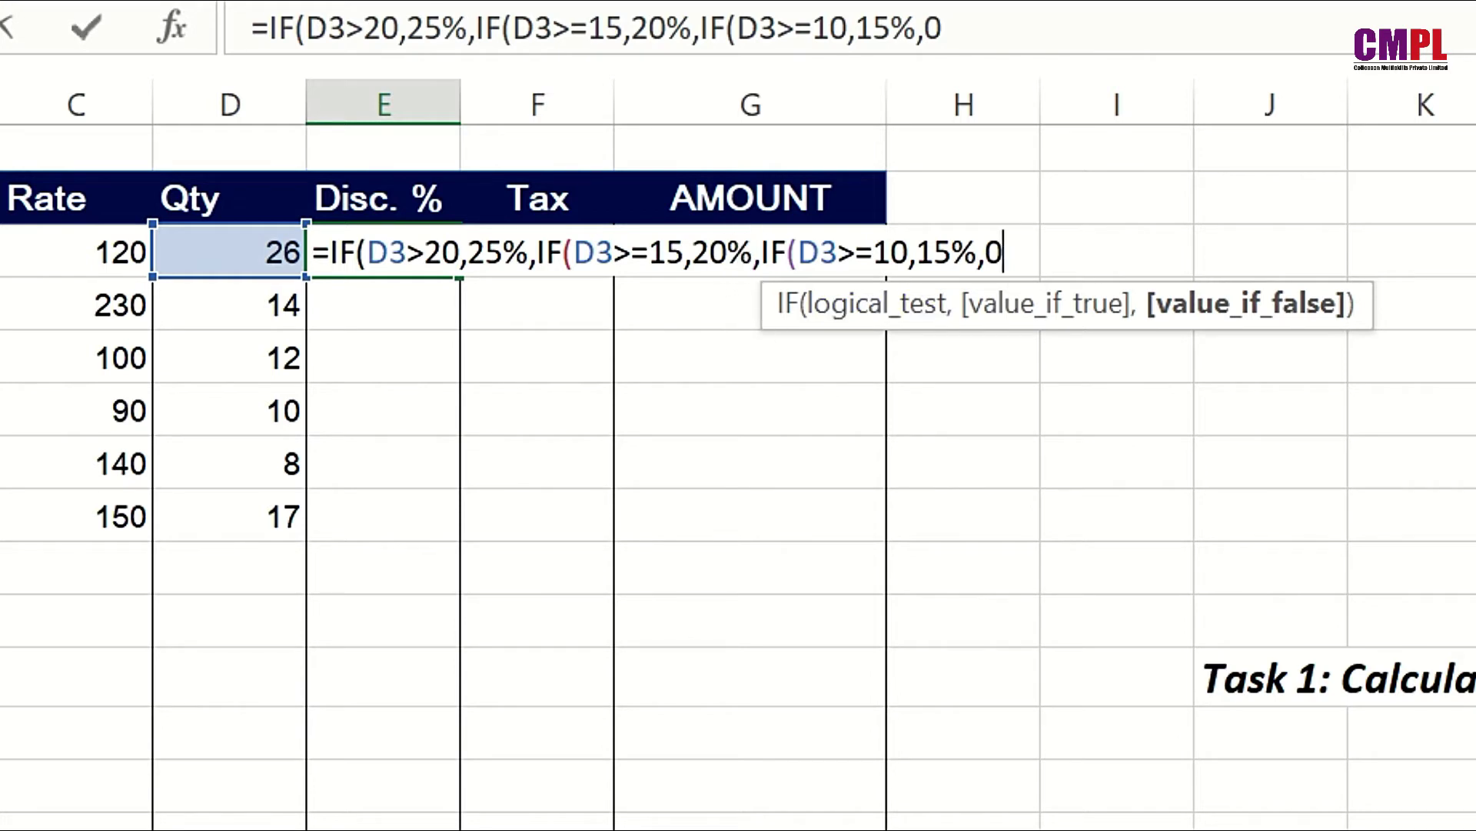
text())
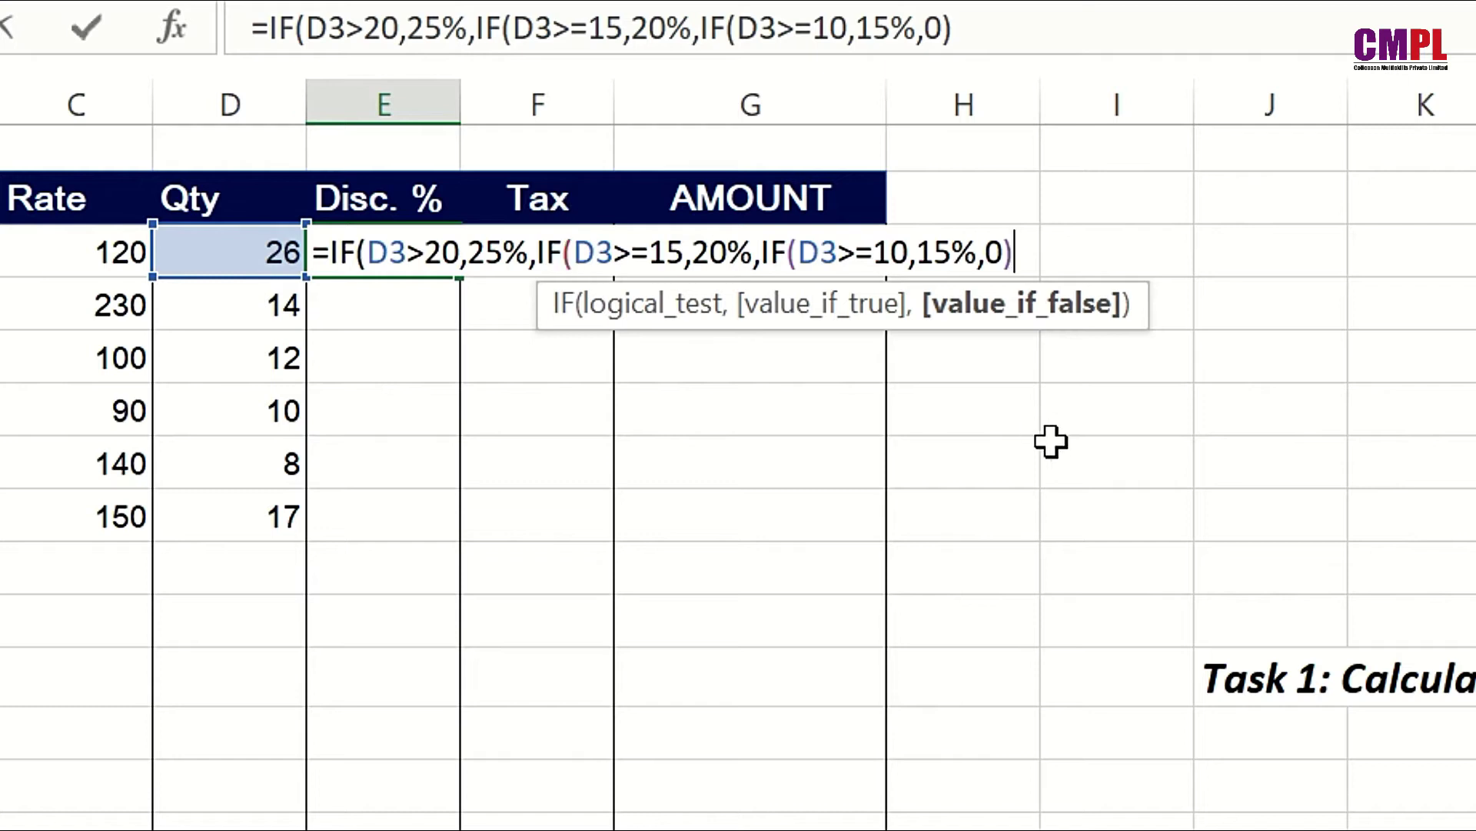
text())
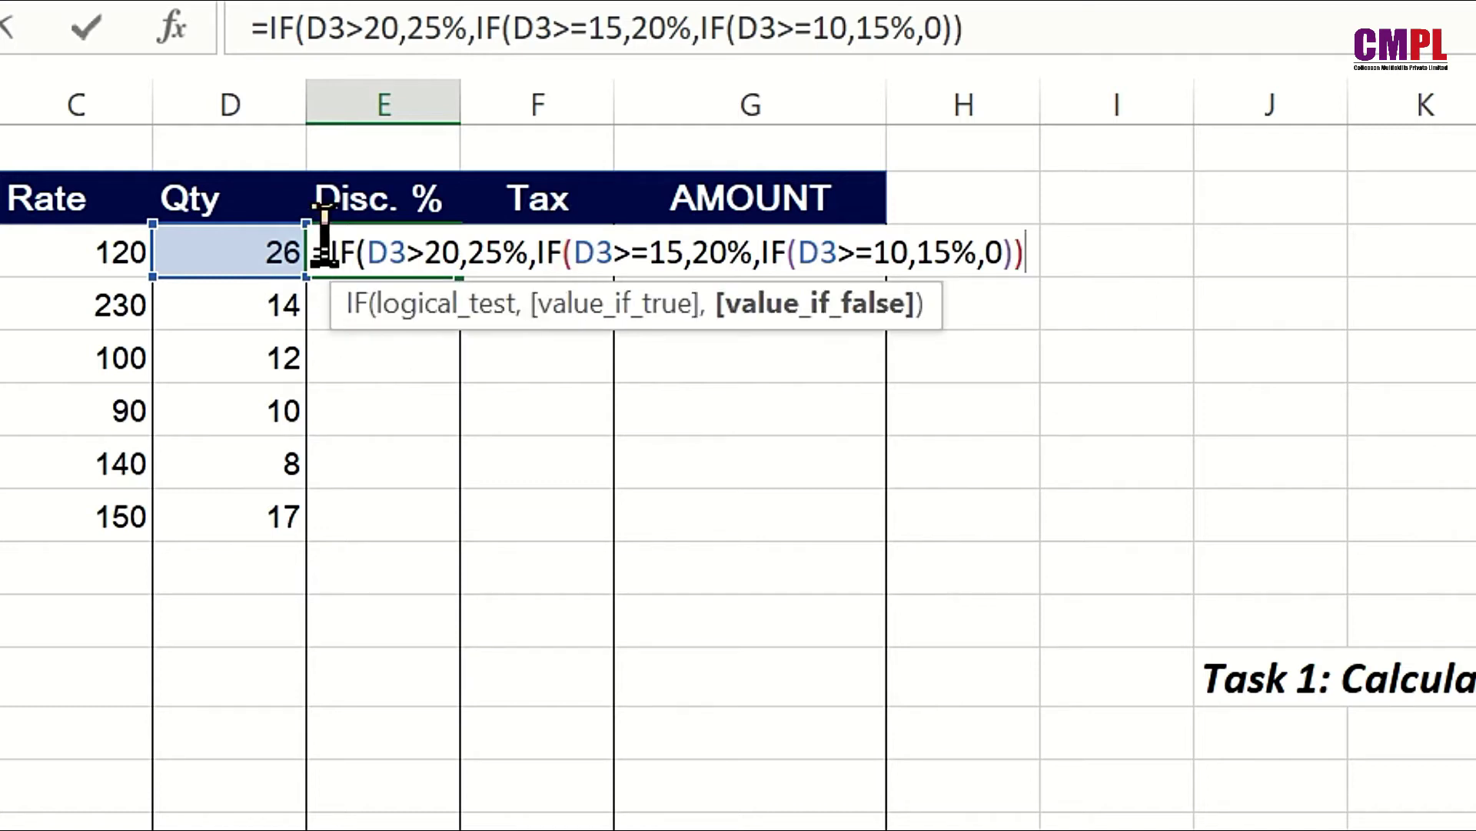
text())
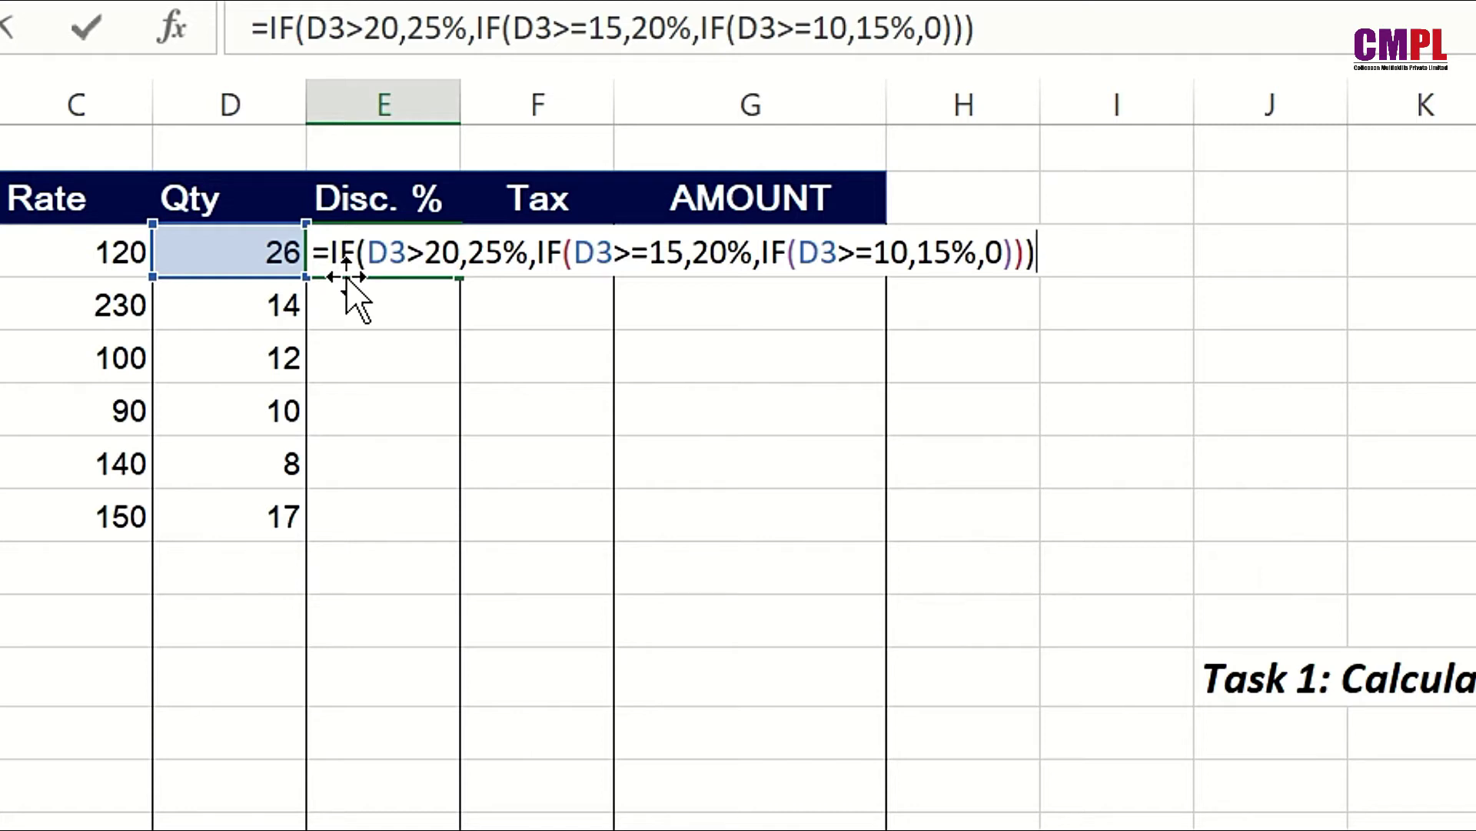
key(Return)
Fill the E3 discount formula down through E8 and format the Disc. % results as percentages.
click(389, 240)
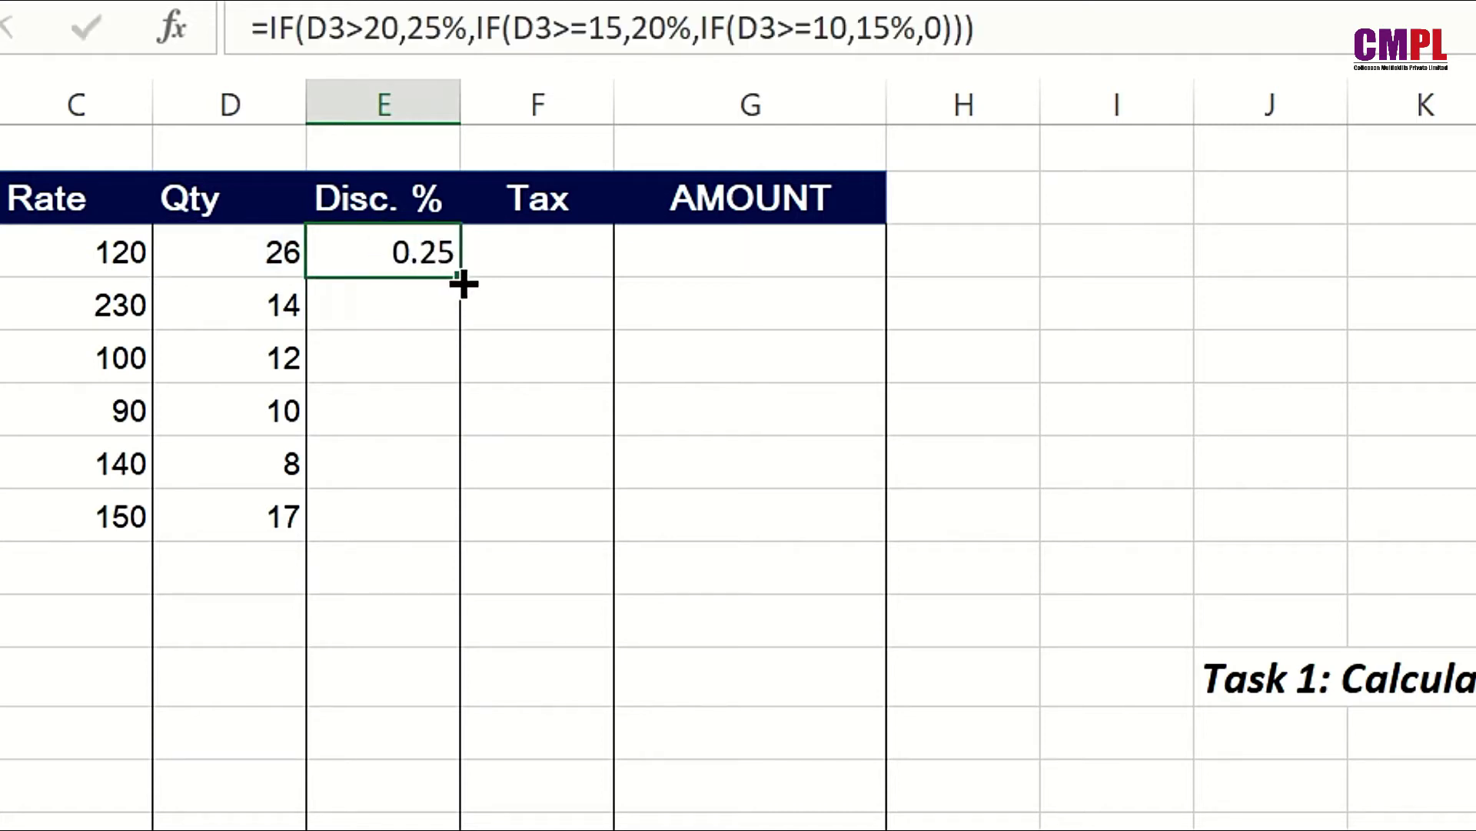
drag(462, 284, 436, 557)
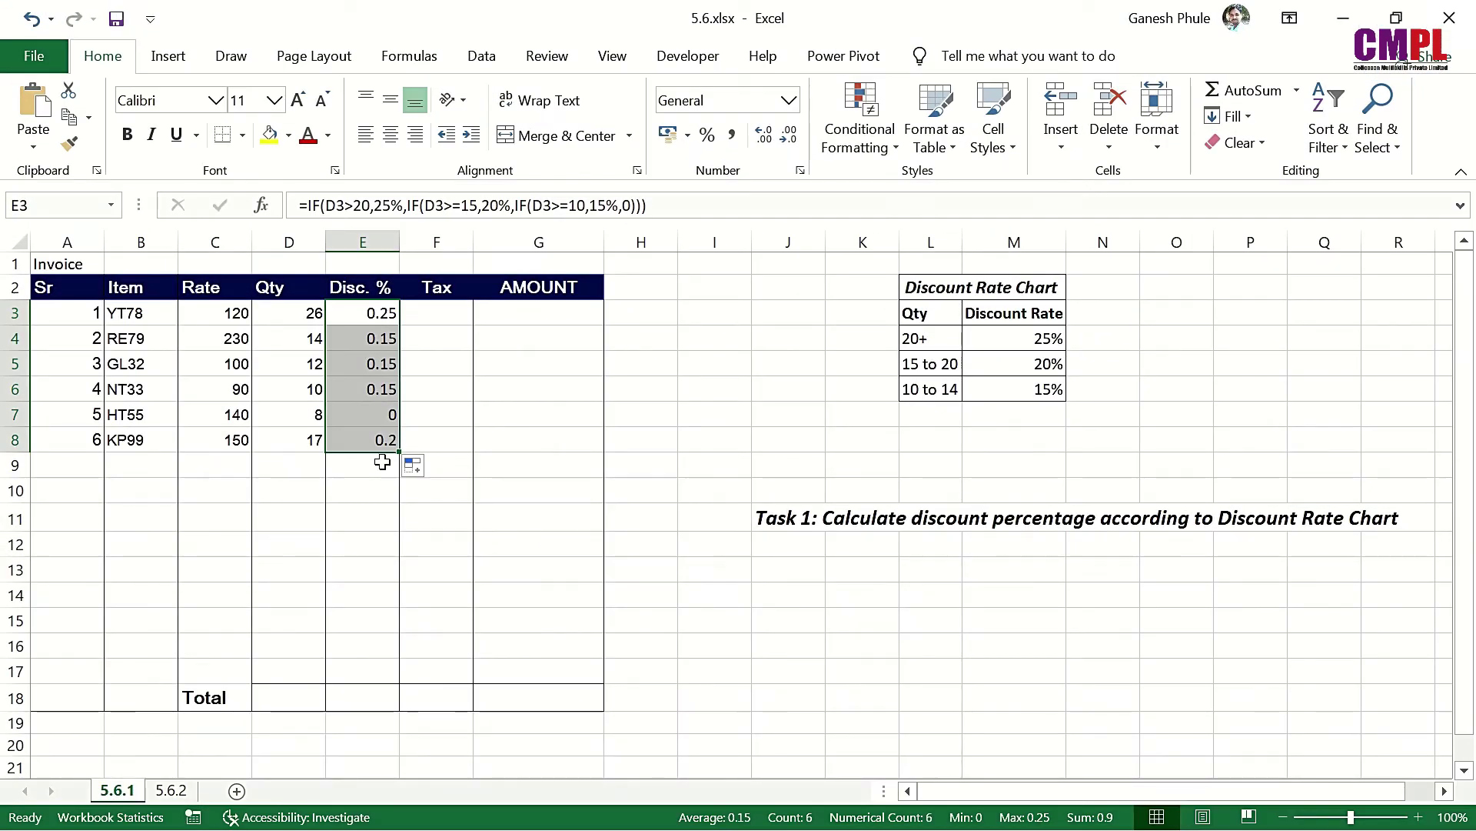
click(715, 146)
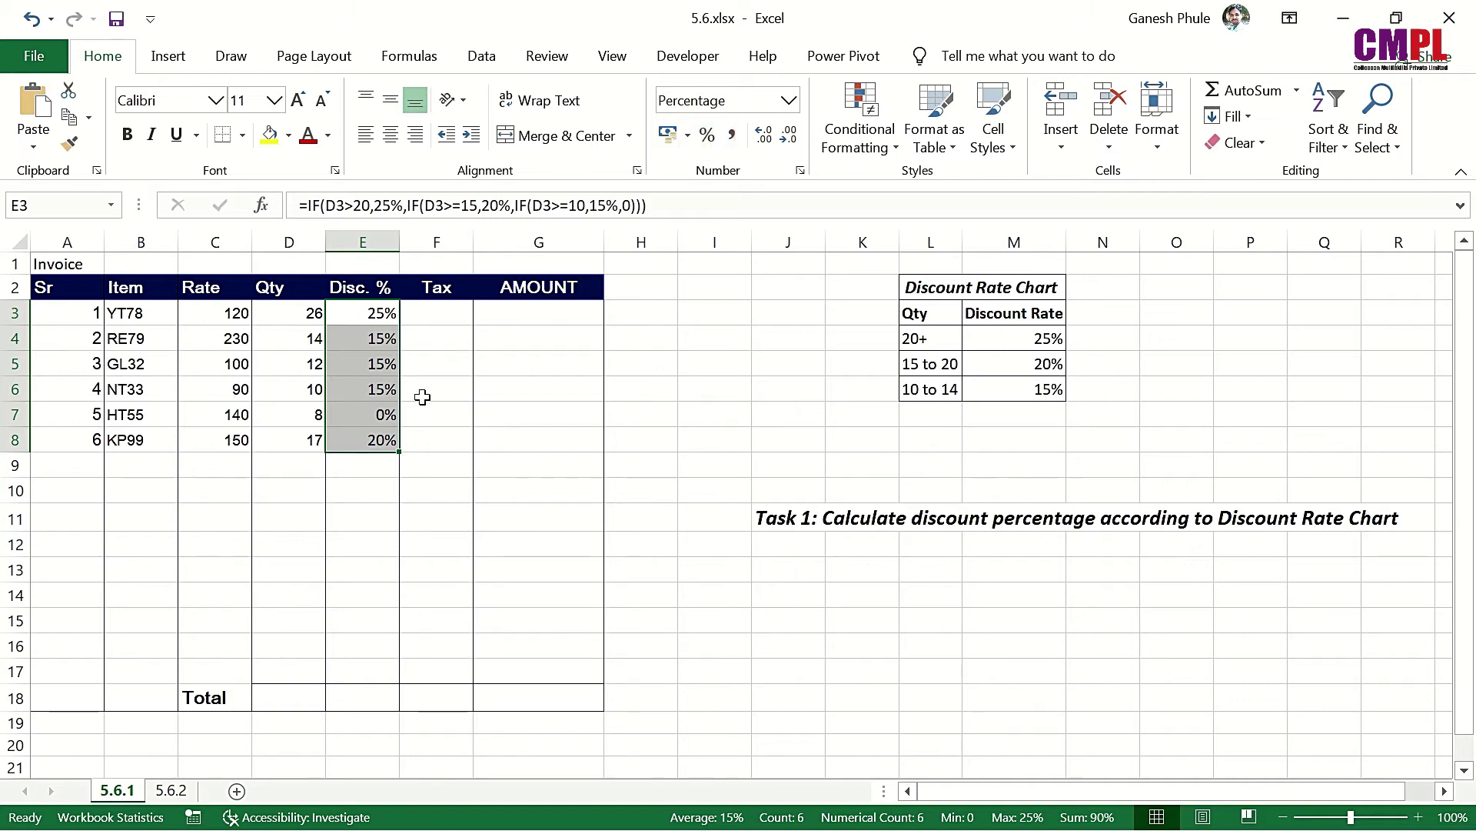
Check the Disc. % results in rows 6, 5, 8 and 3 against their quantities and the Discount Rate Chart.
click(375, 391)
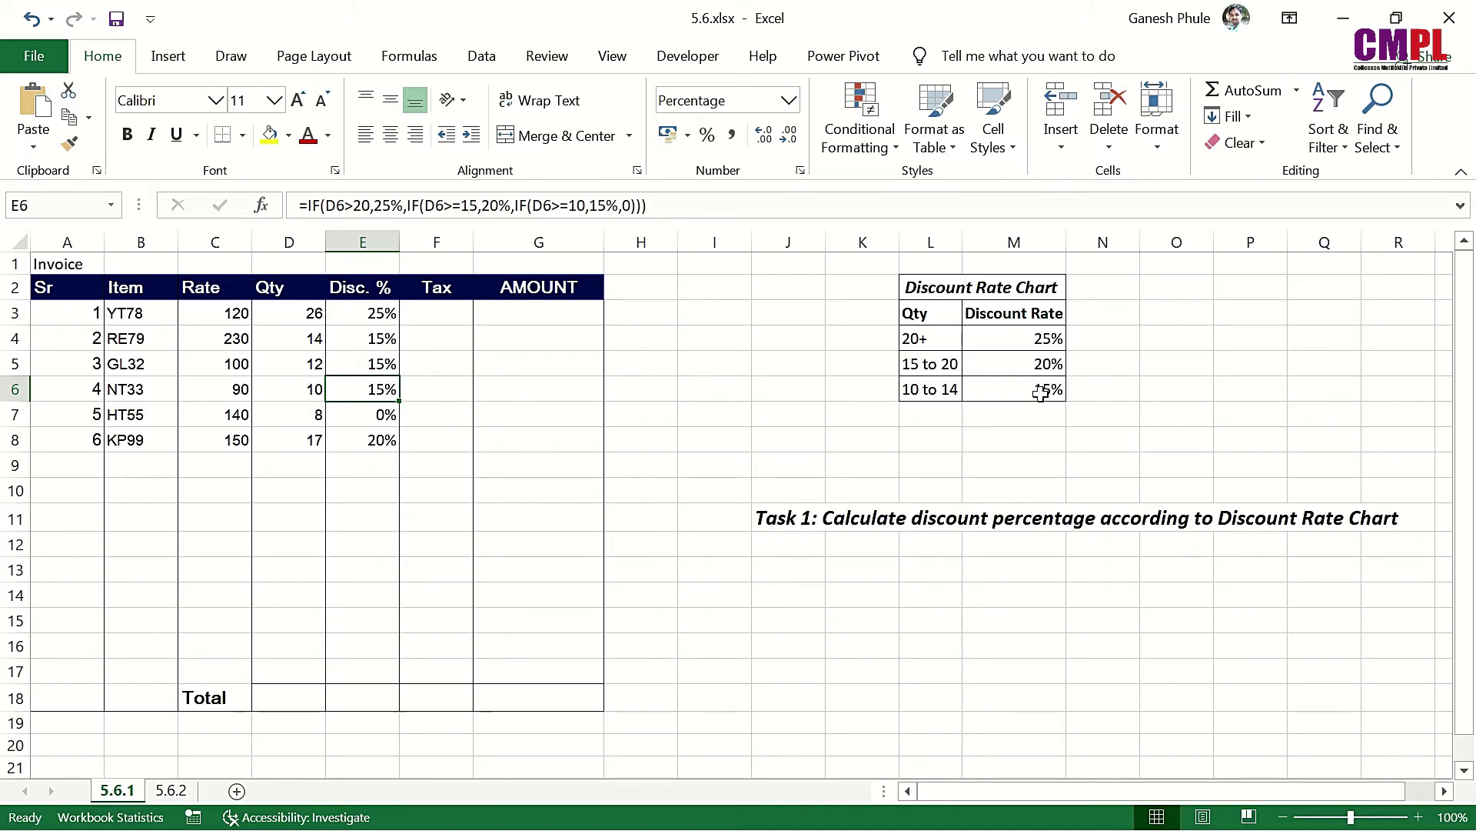
click(300, 365)
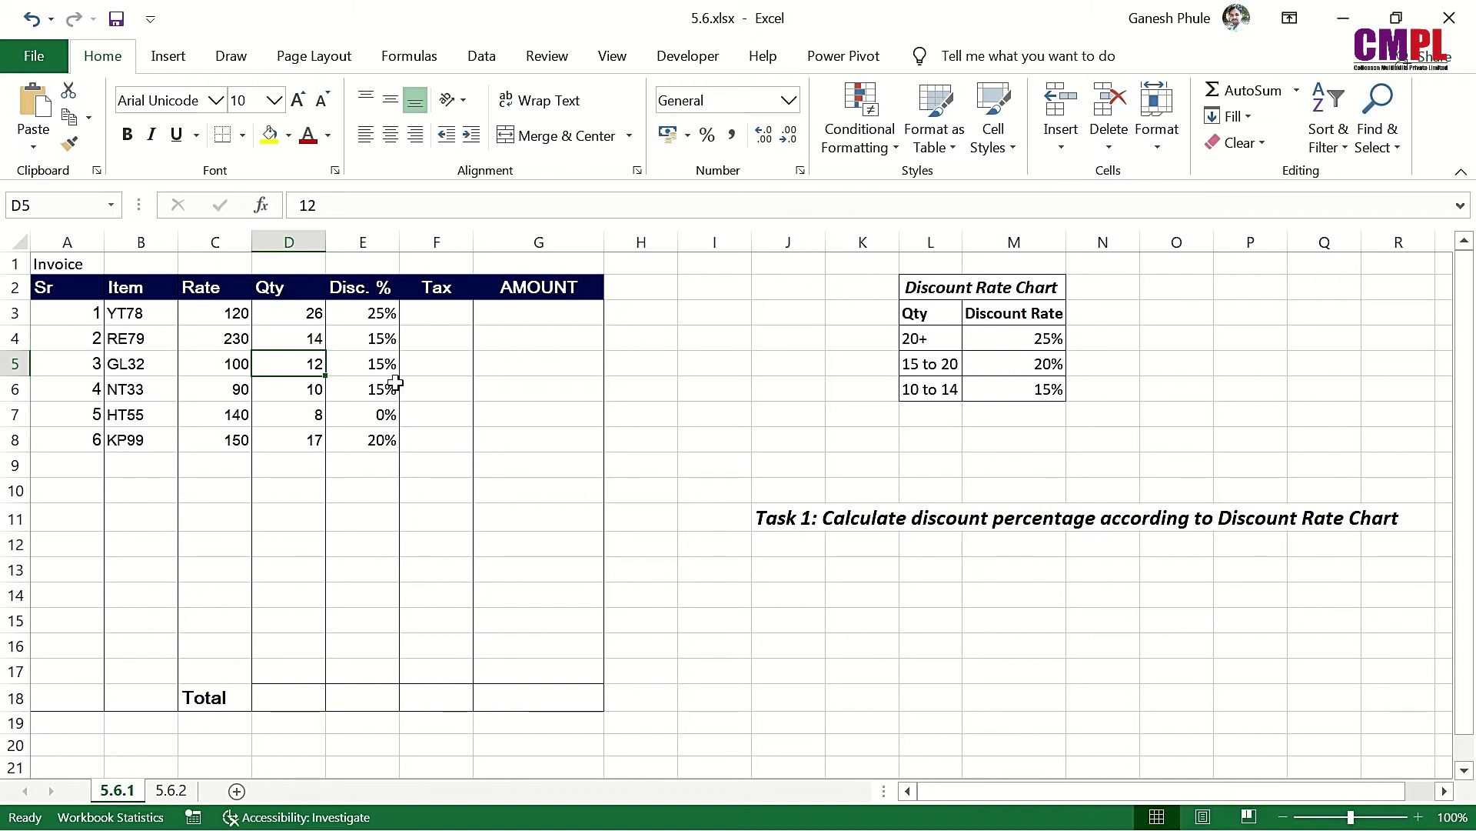
click(299, 433)
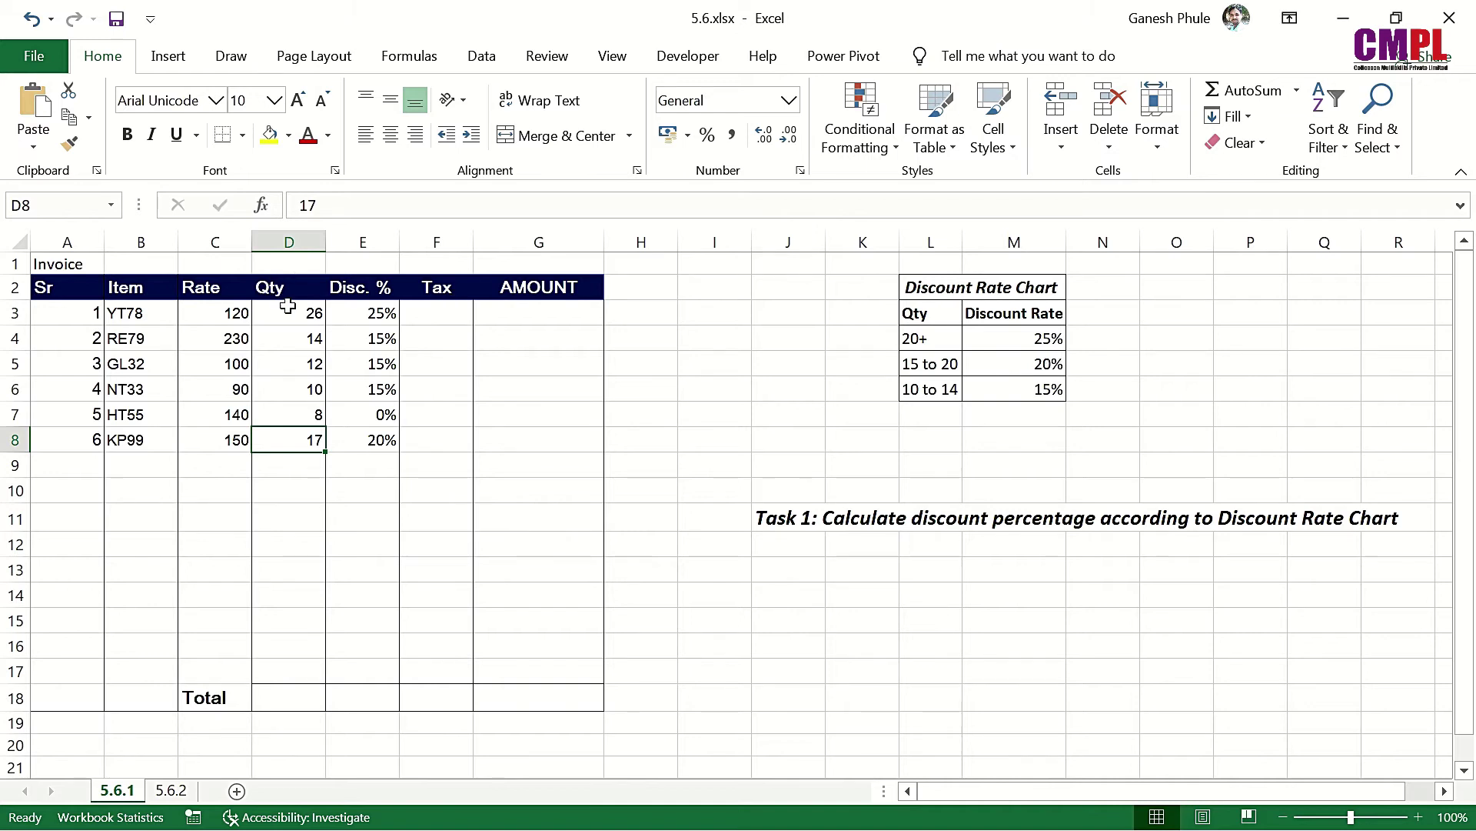
click(297, 312)
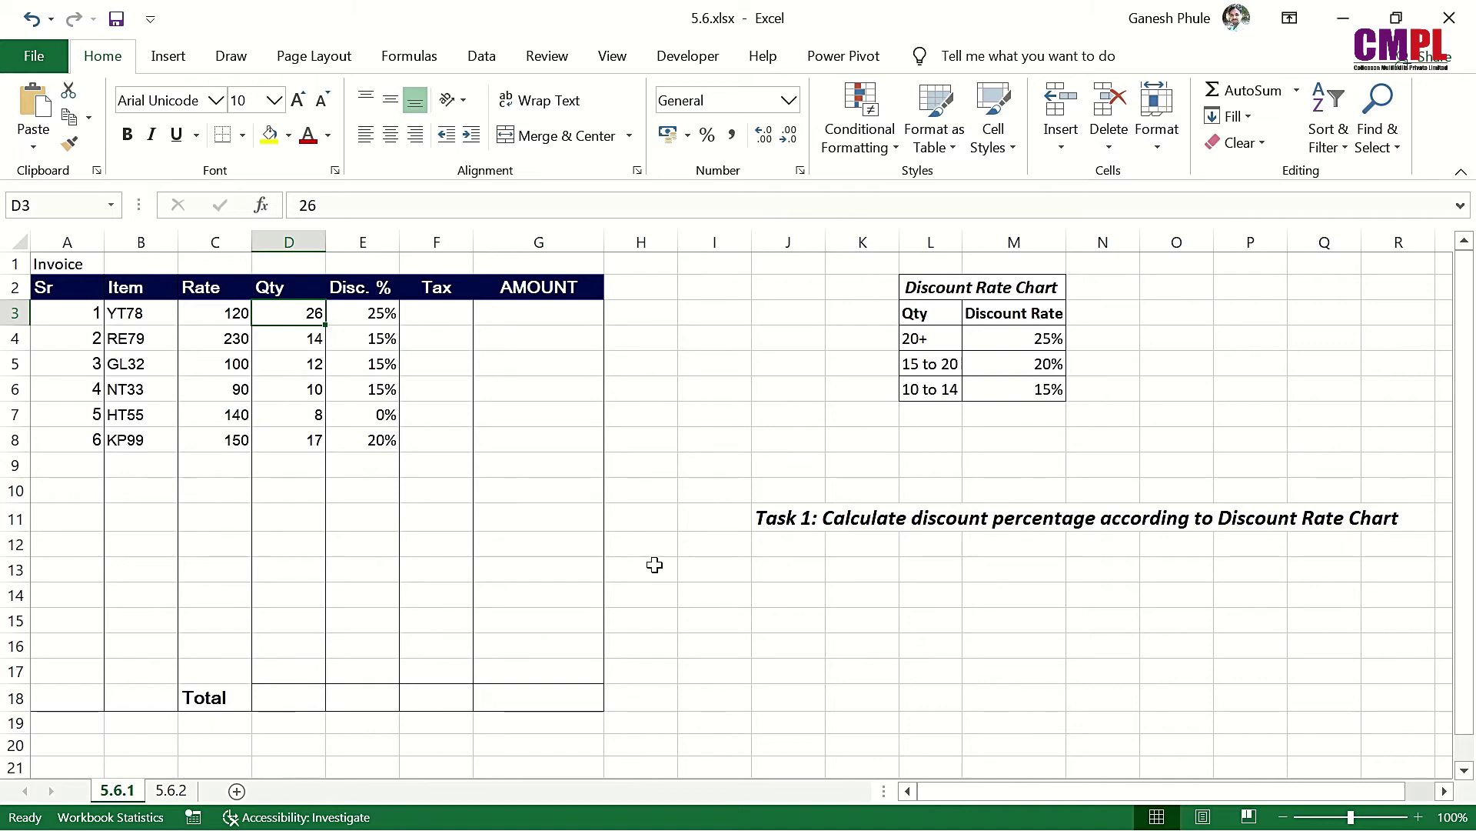
Test the discount formula by setting item YT78's quantity to 20, and undo the change.
text(20)
key(Return)
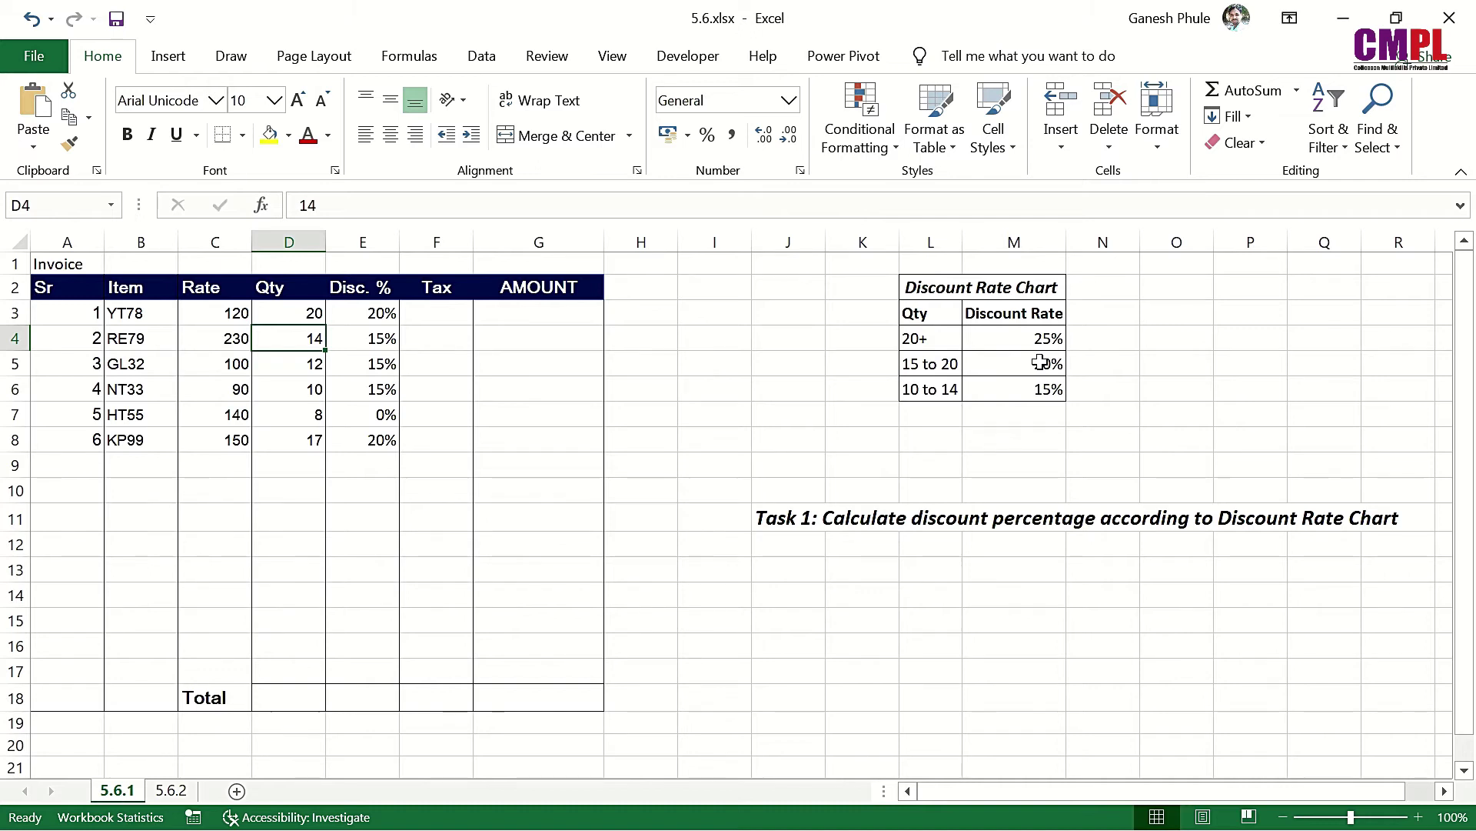
key(ctrl+z)
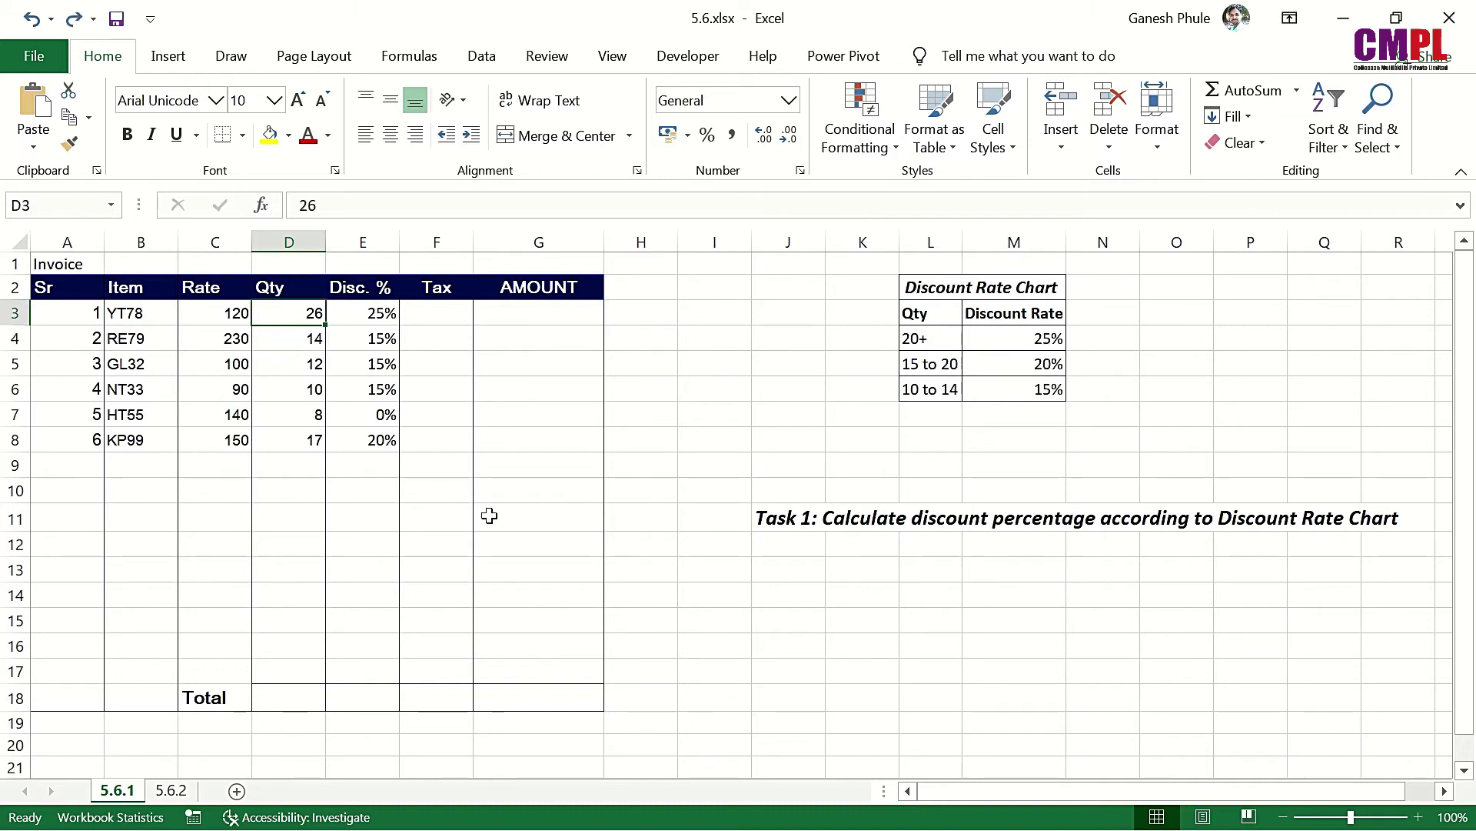
Open sheet 5.6.2 and review the student results and the Grading Criteria Chart.
click(171, 790)
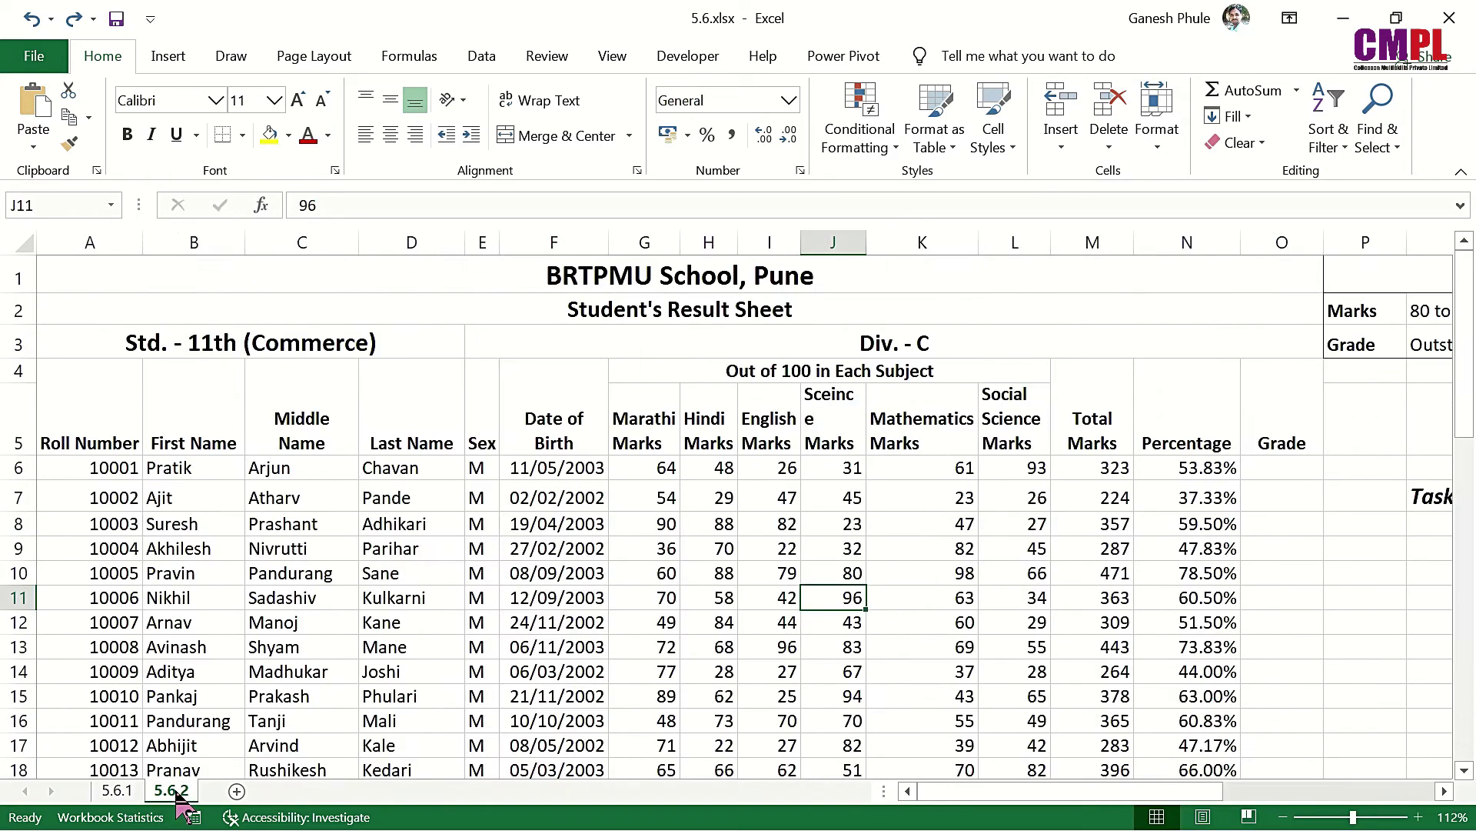
scroll(1138, 701, right, 4)
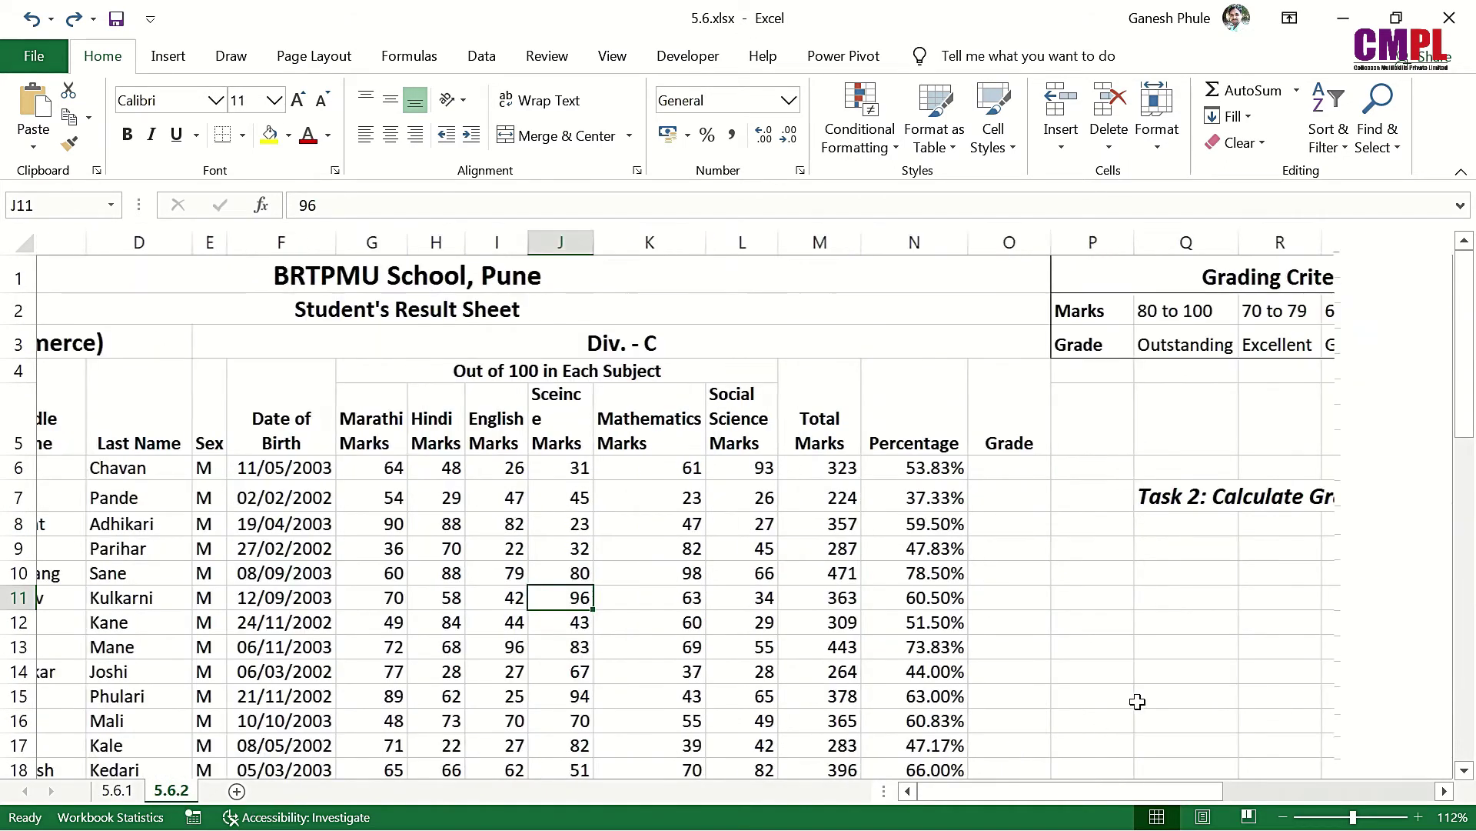
scroll(1138, 701, right, 6)
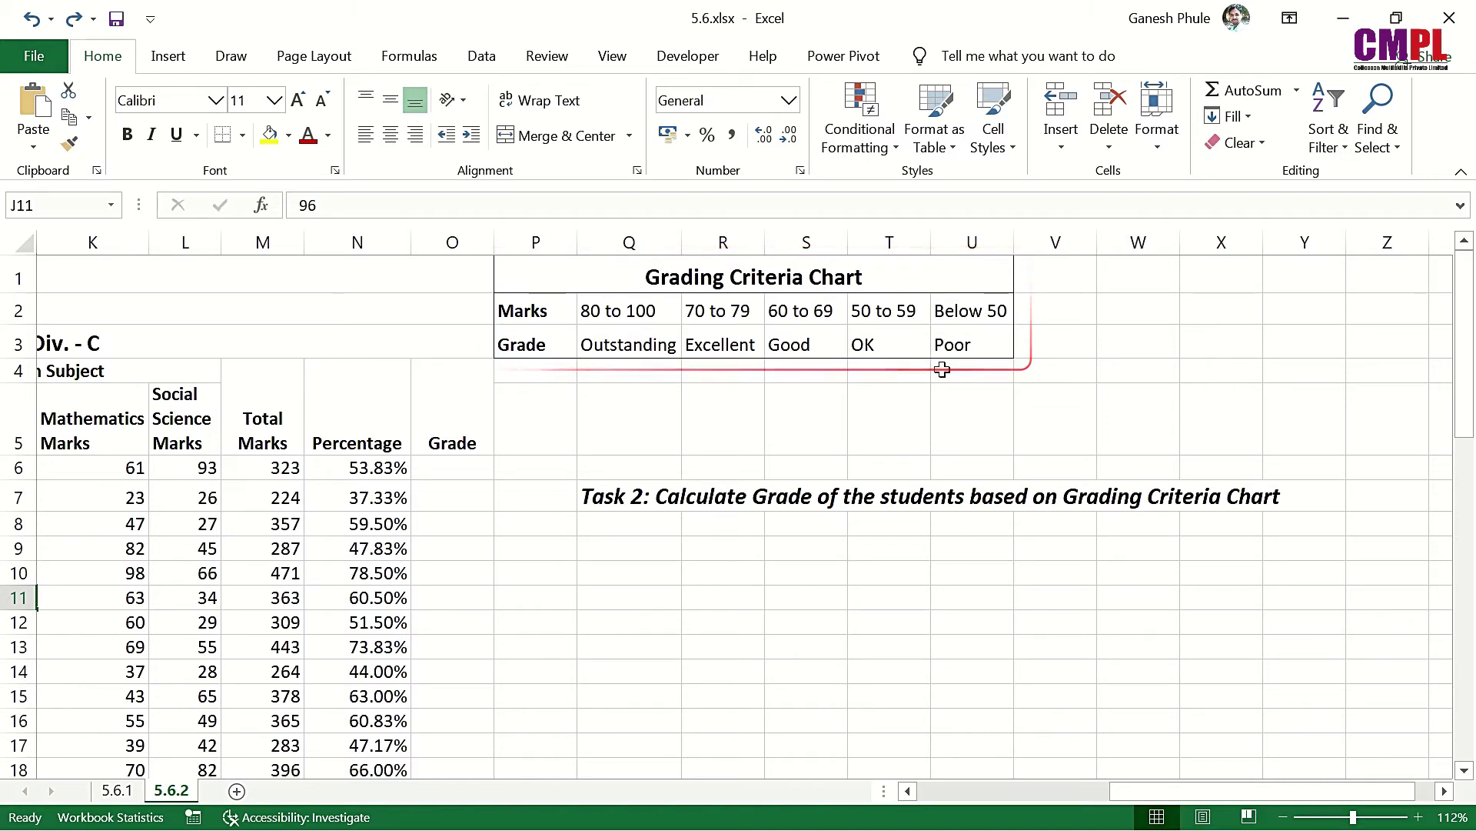
scroll(985, 430, left, 5)
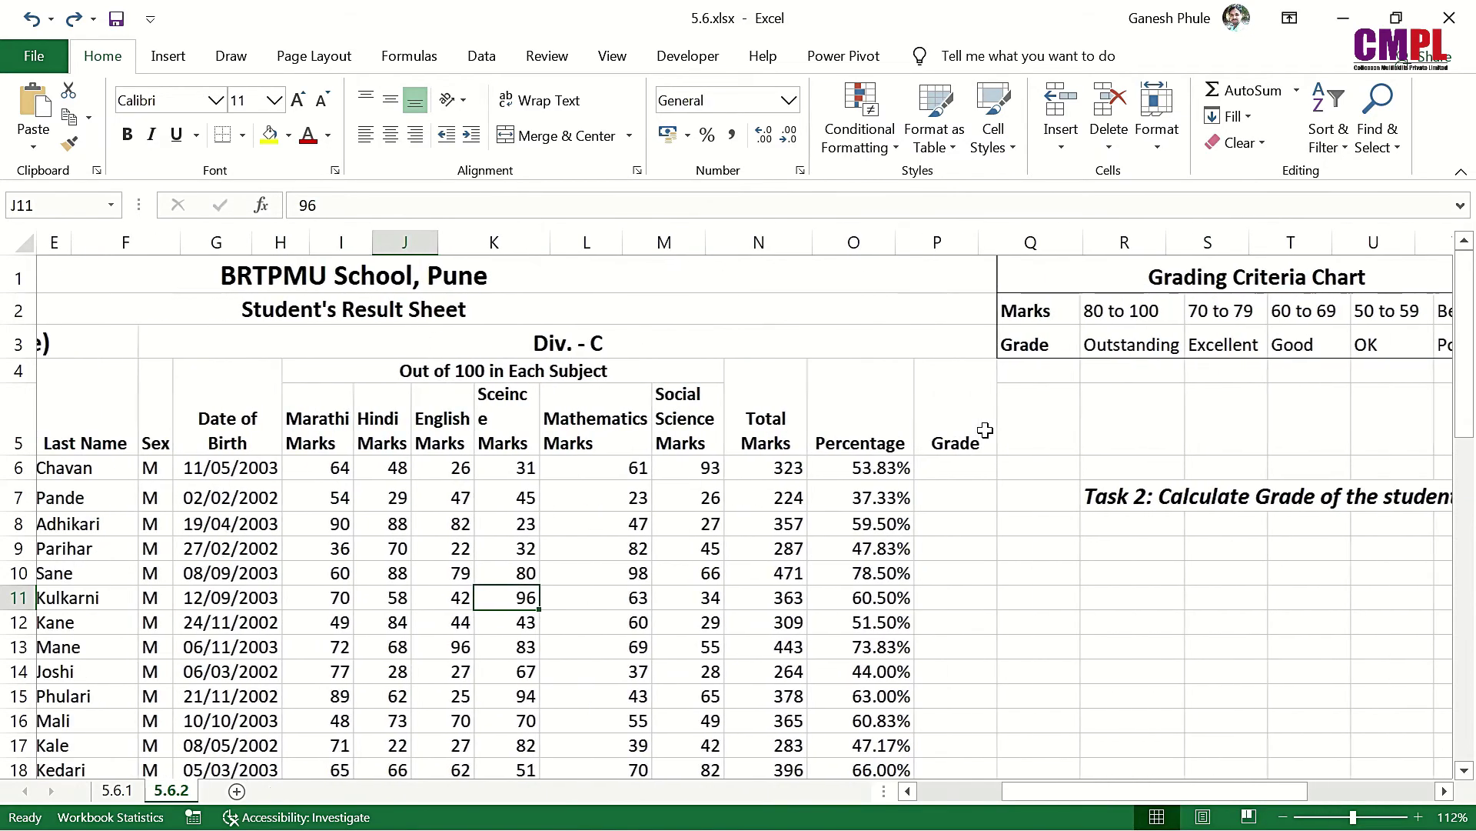
scroll(985, 430, down, 1)
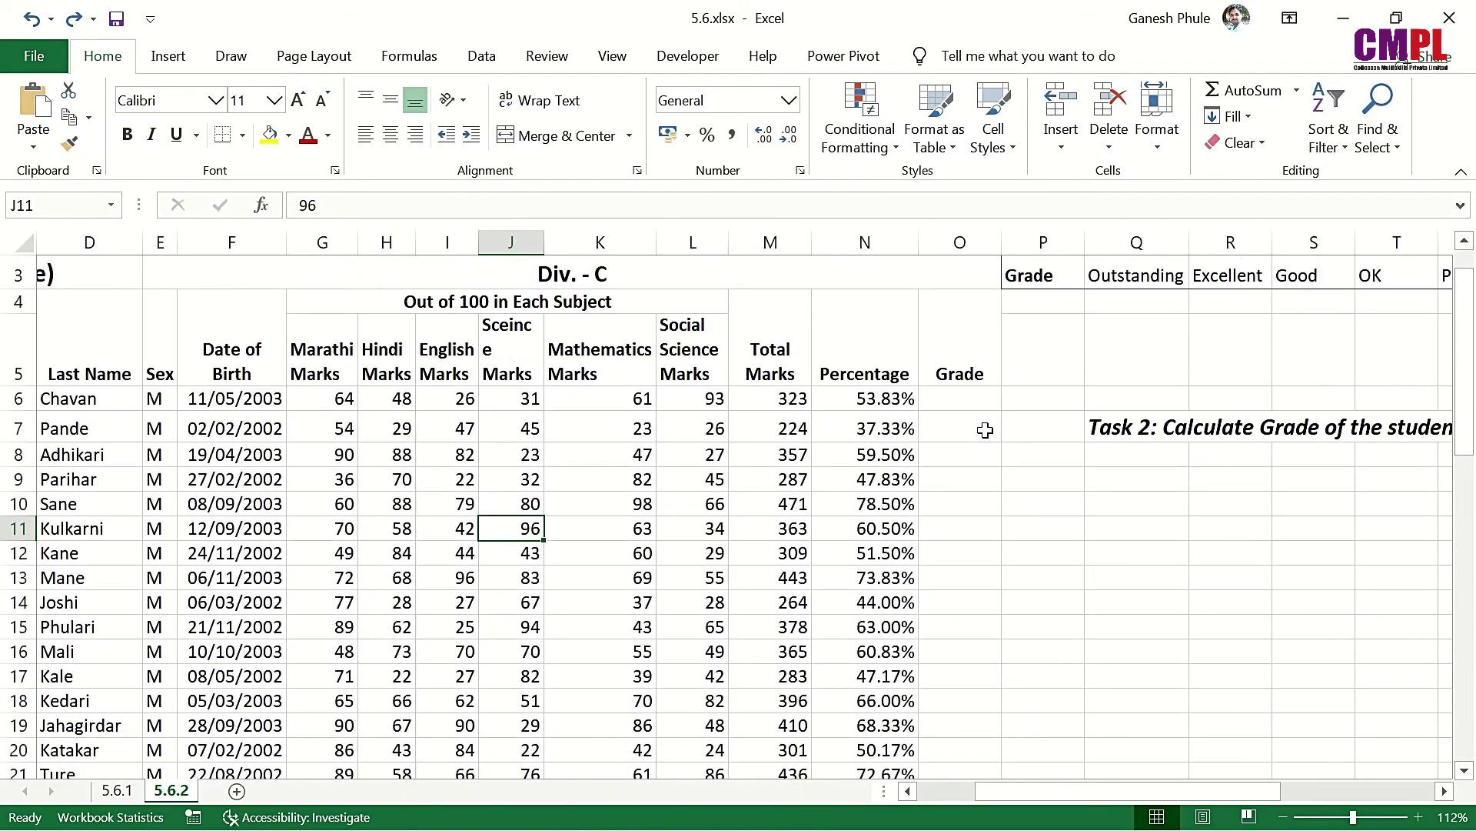
Start an IF formula in the first student's Grade cell, O6, with the logical test N6>=80.
click(956, 393)
scroll(955, 393, up, 1)
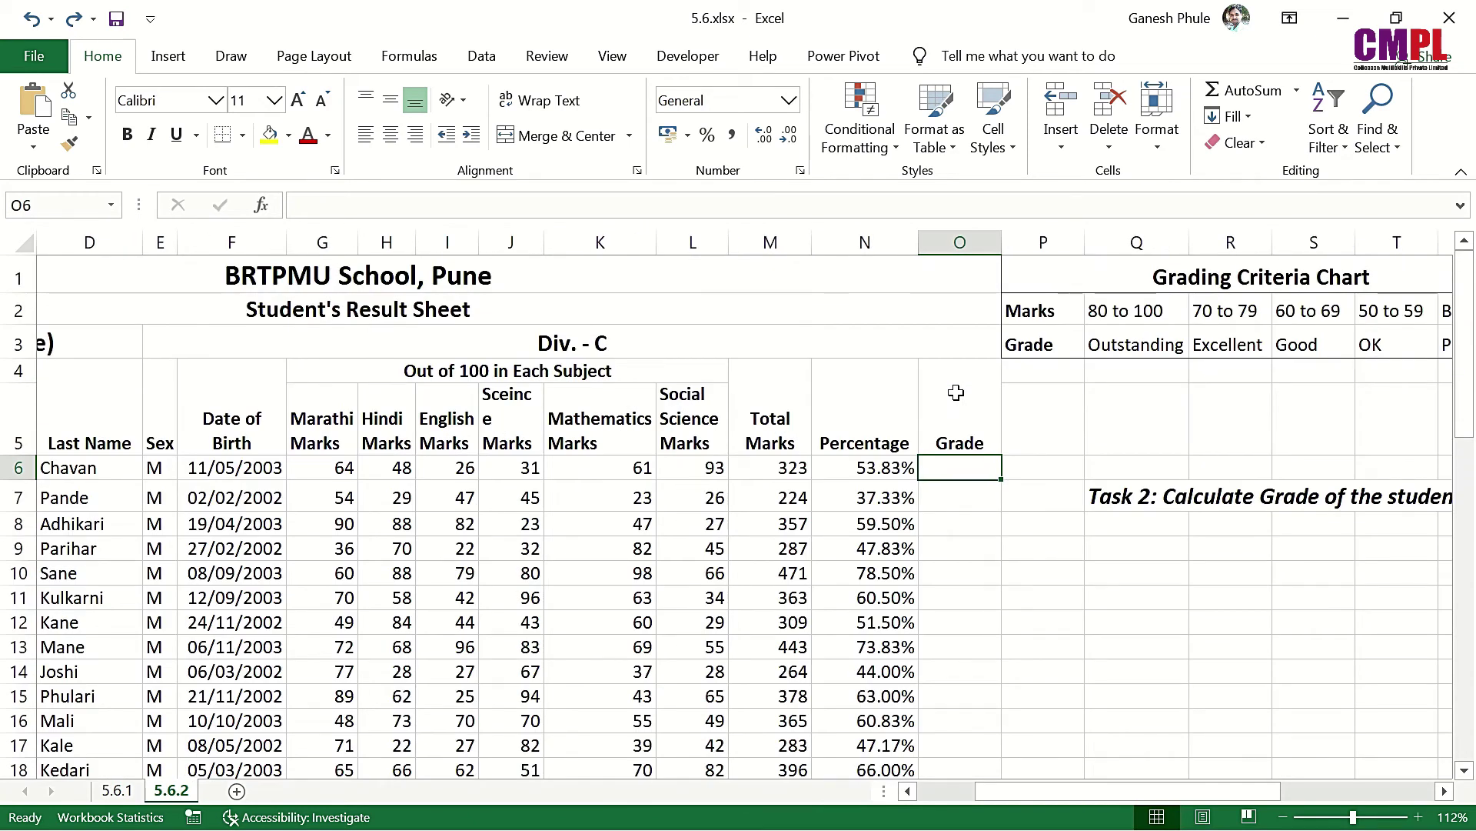
scroll(956, 393, right, 5)
scroll(955, 393, left, 1)
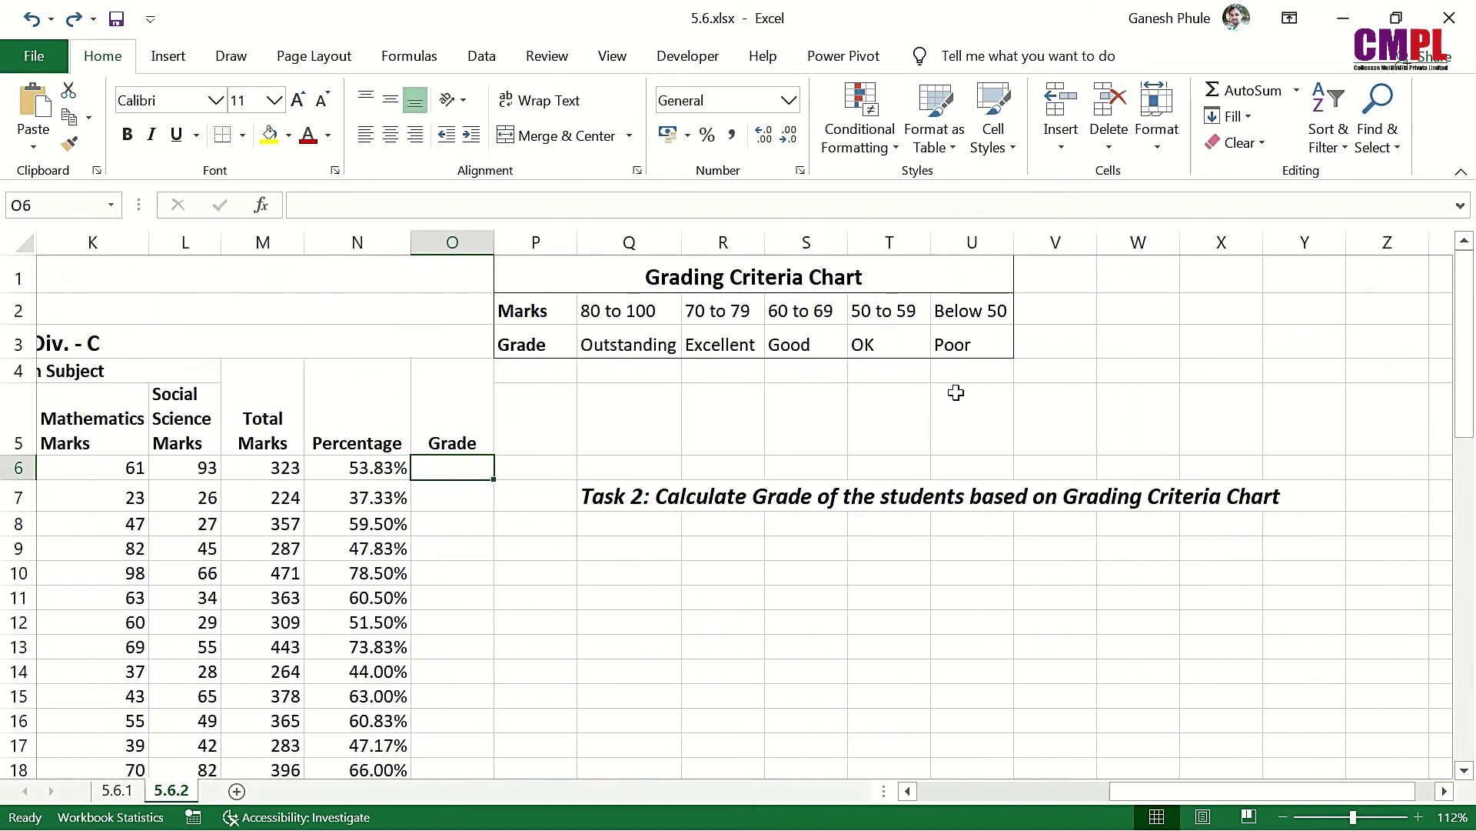
text(=if)
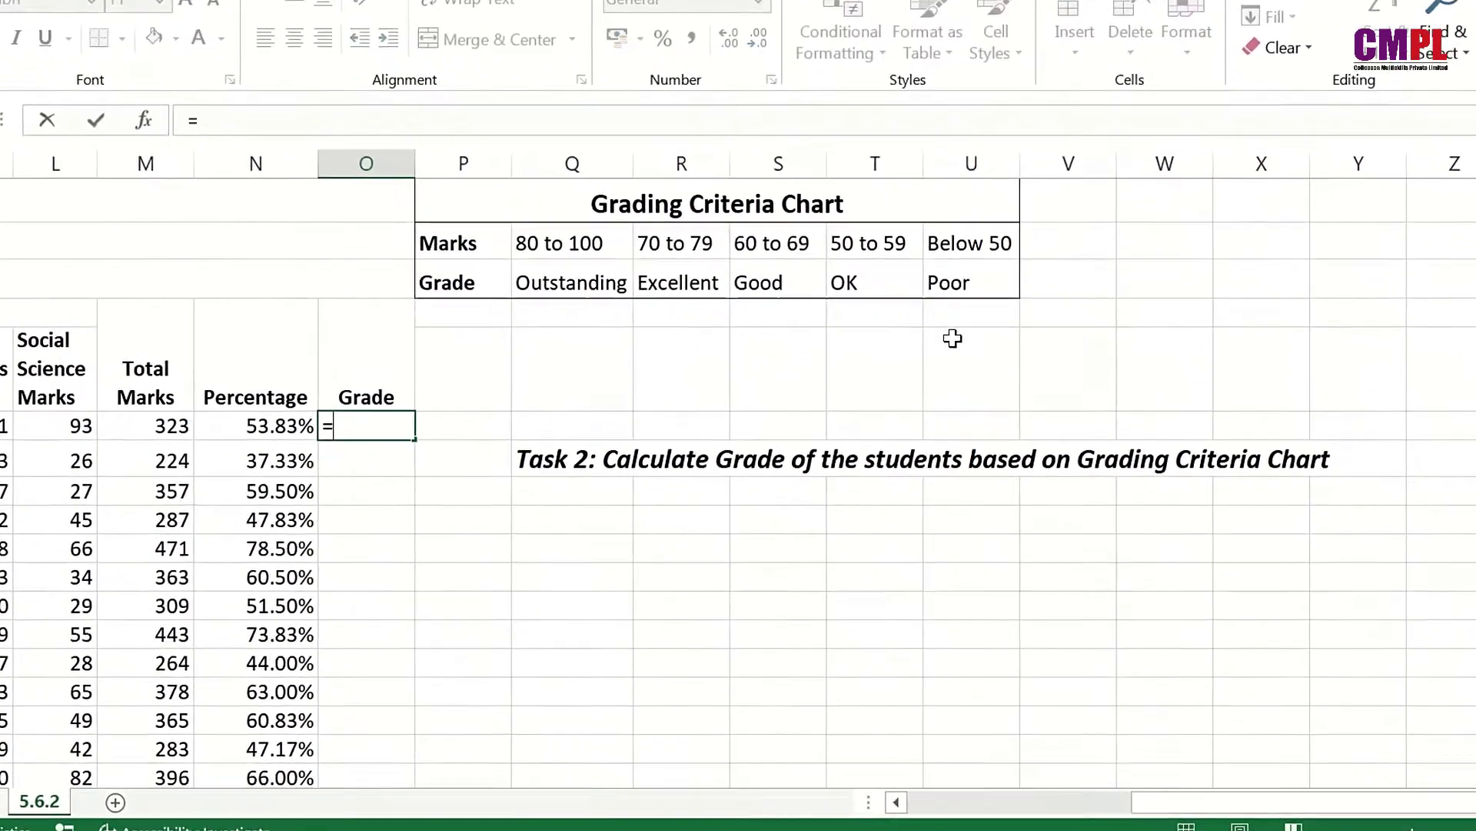
key(Tab)
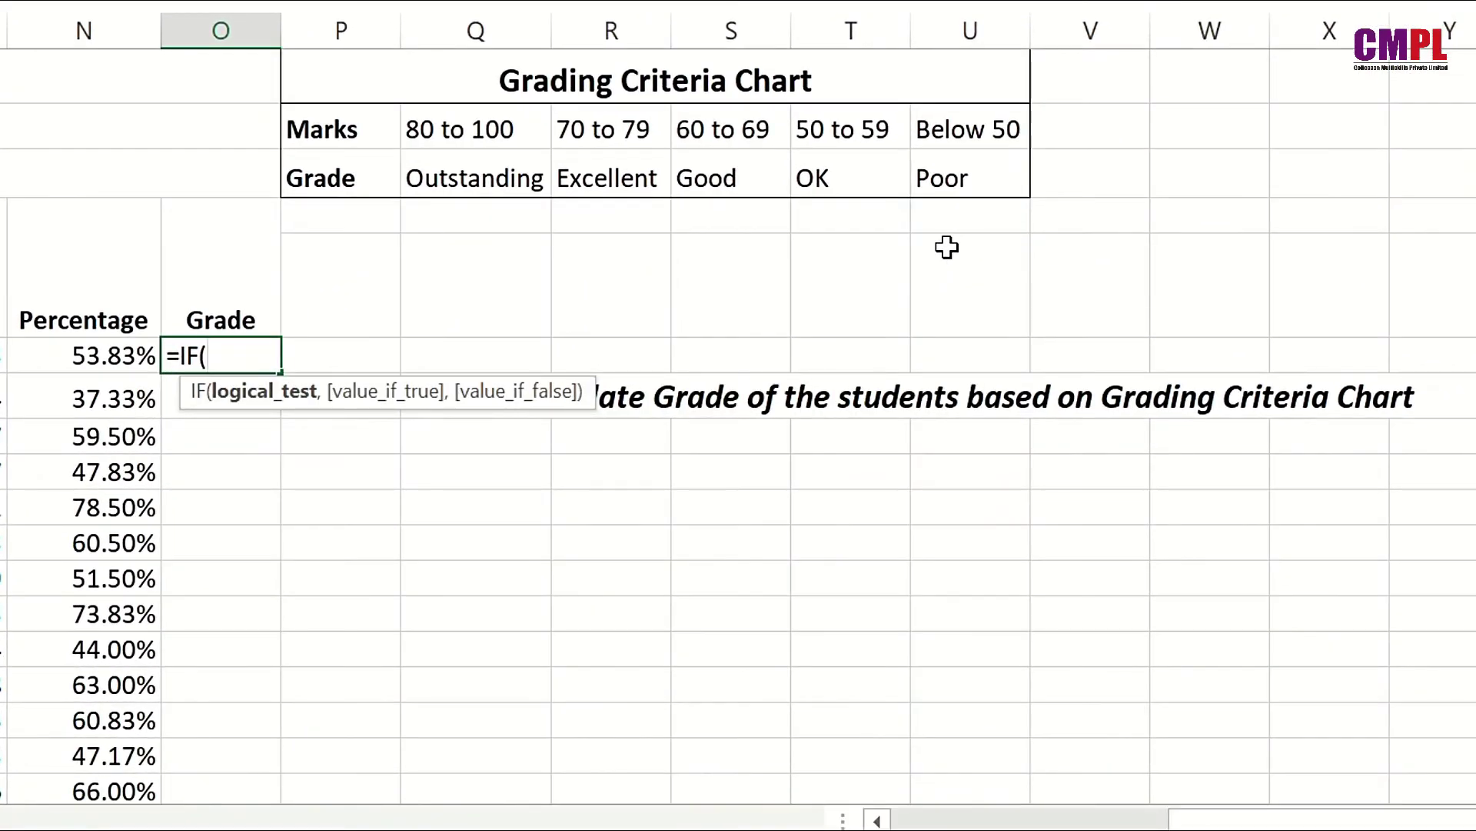
click(75, 355)
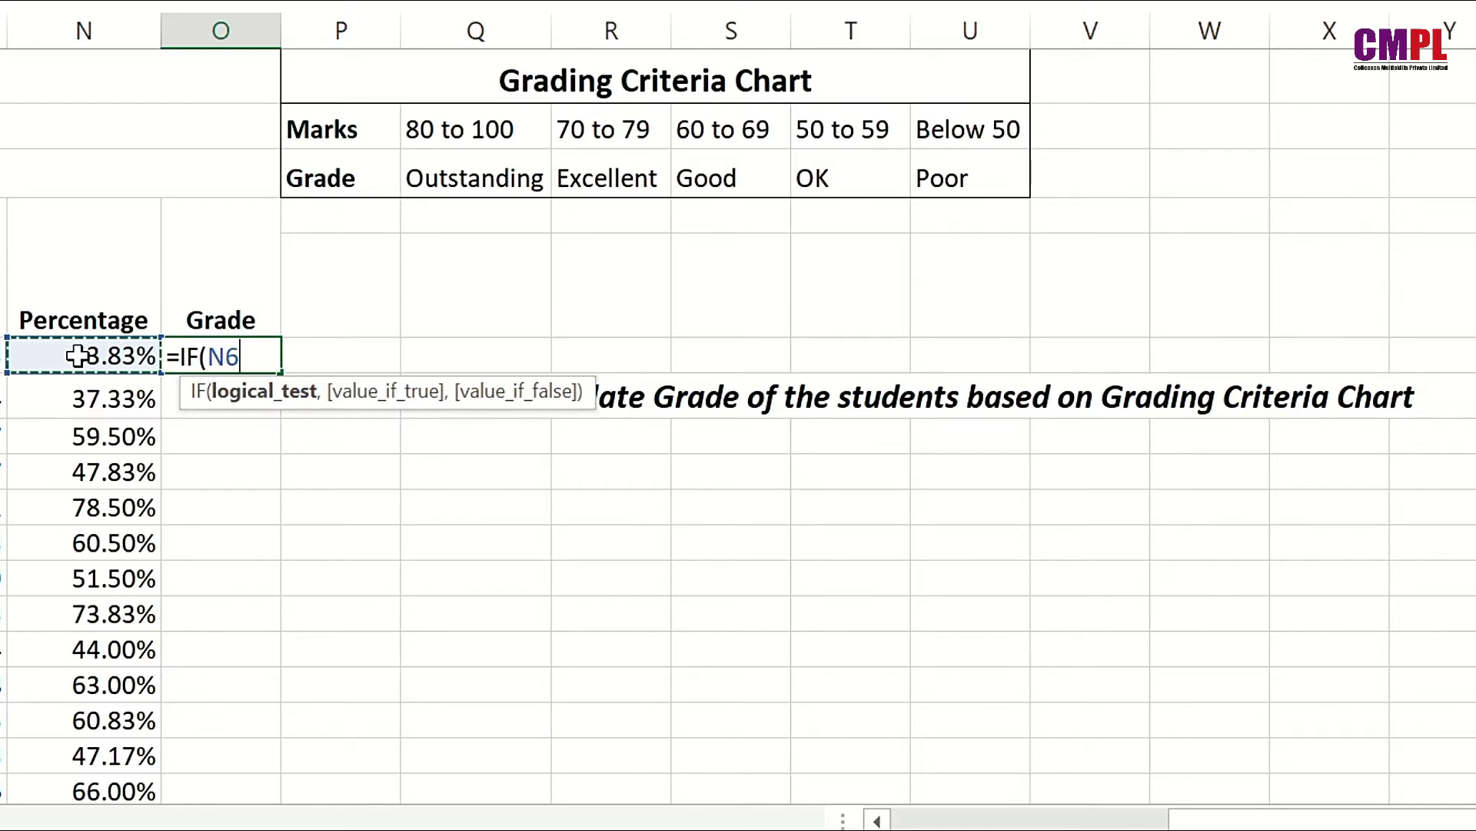
text(>=)
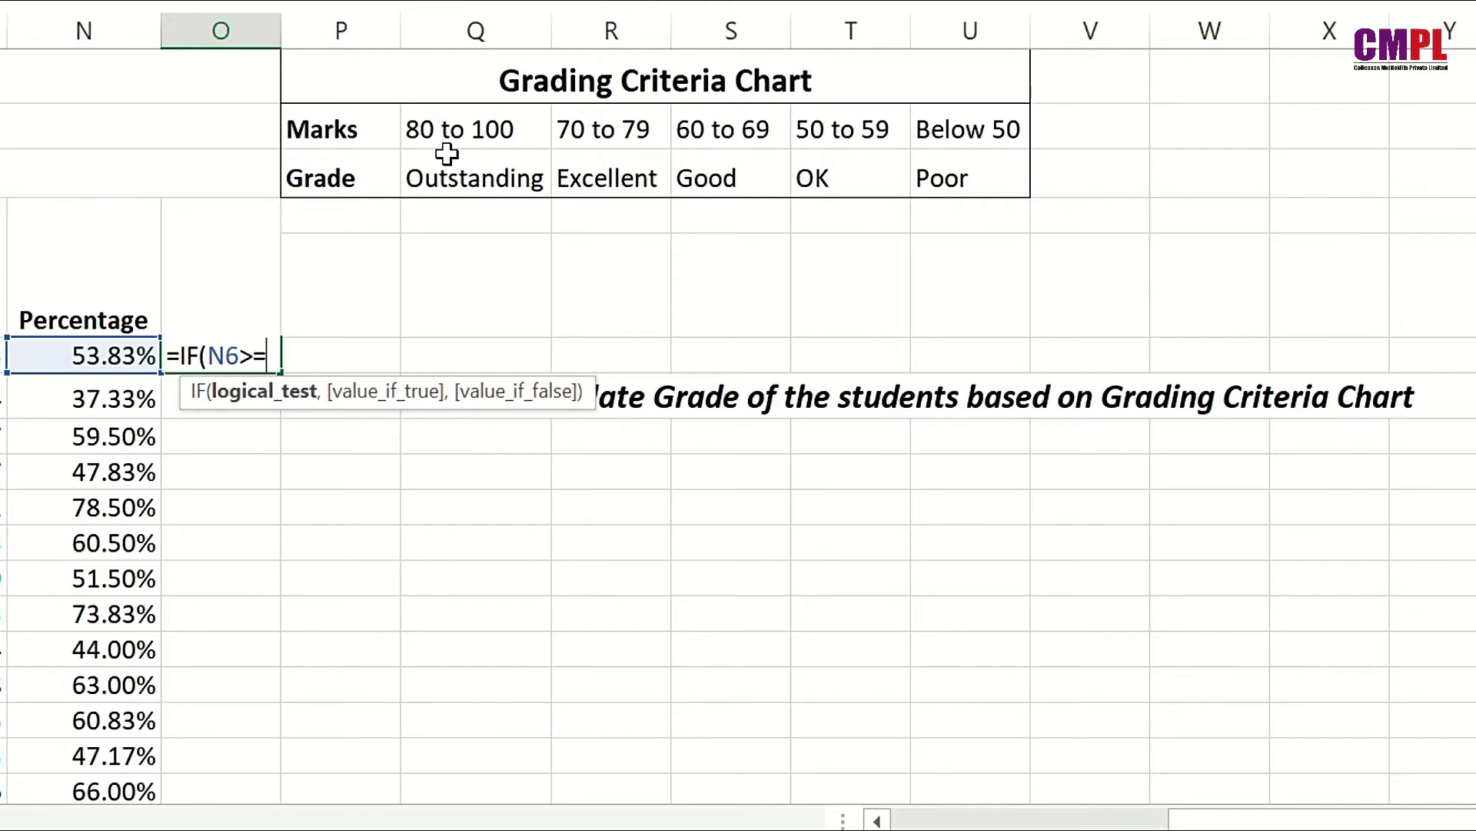
text(80,)
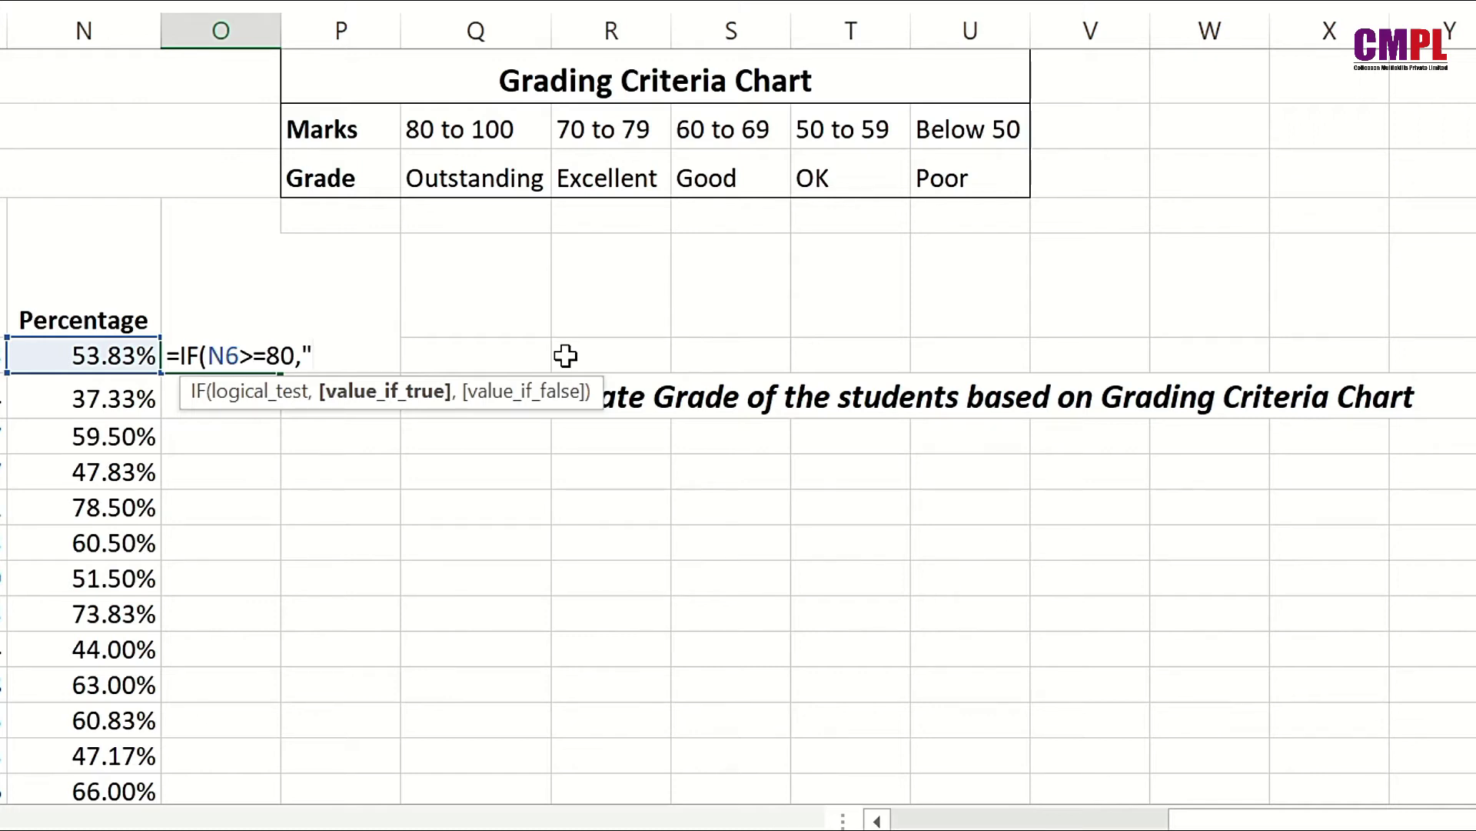
Try to use the Outstanding cell Q3 as the value if true, and accept the suggested formula correction.
click(458, 178)
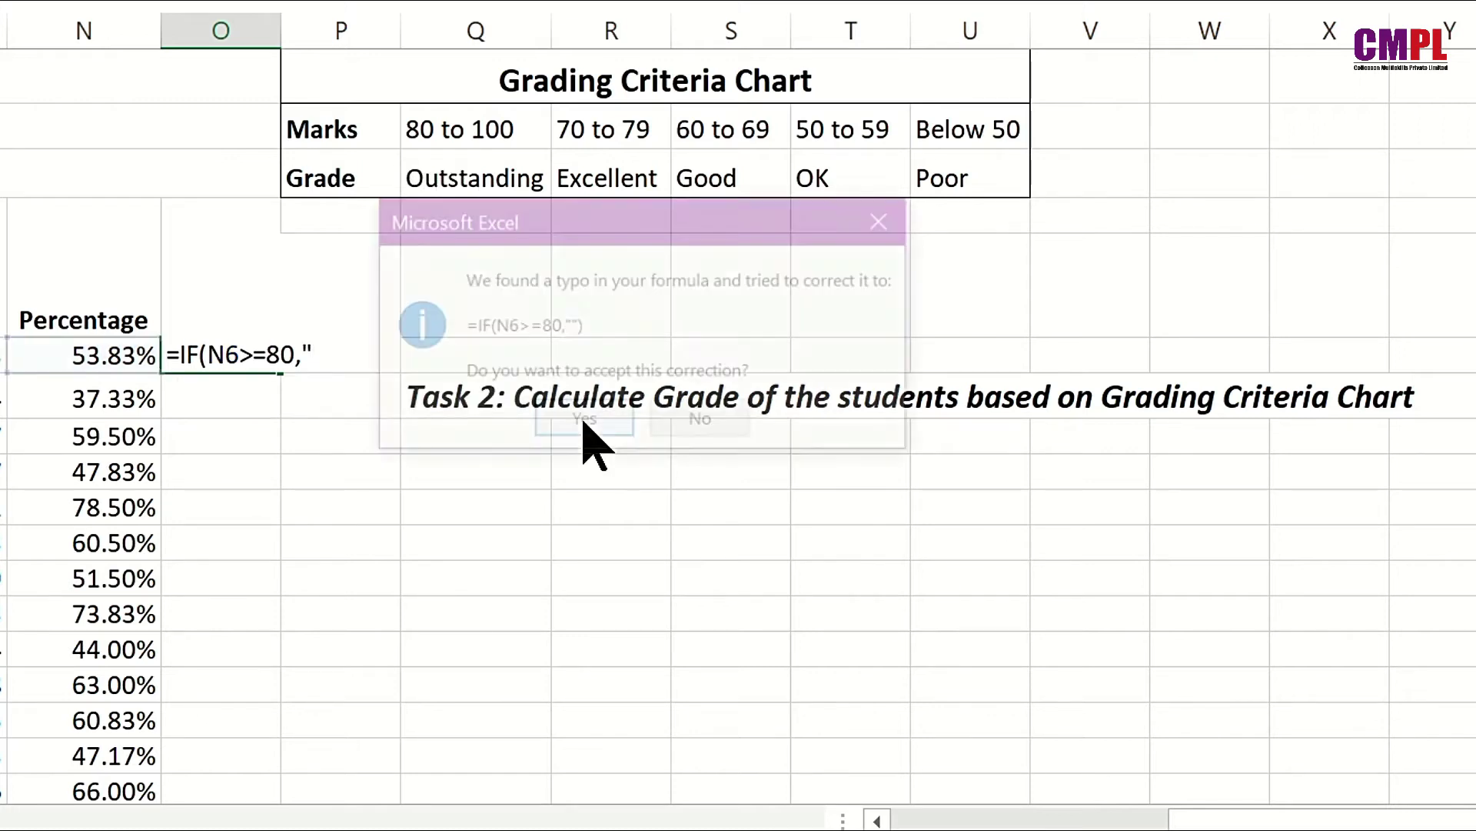
click(585, 424)
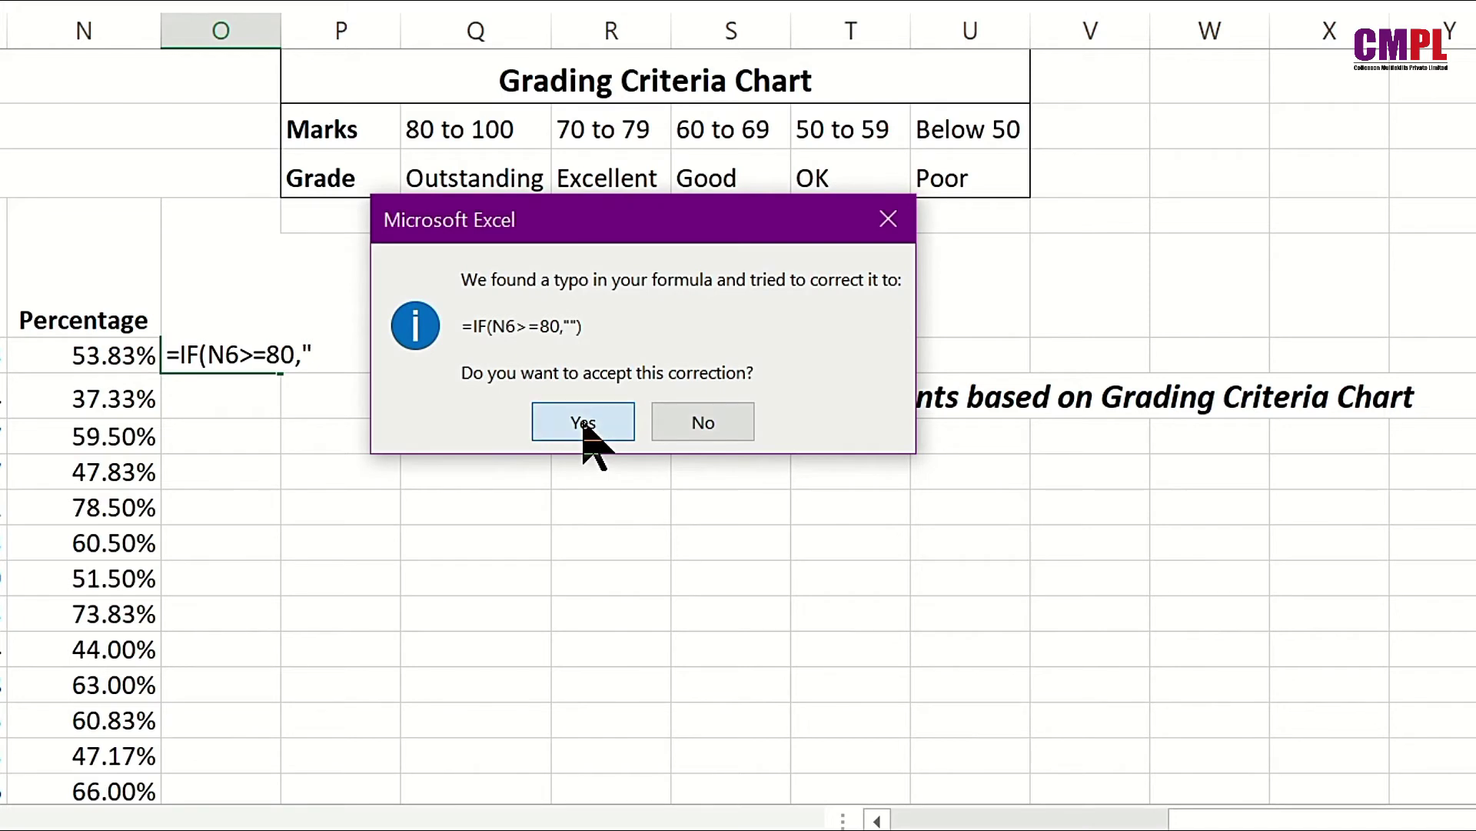
click(254, 358)
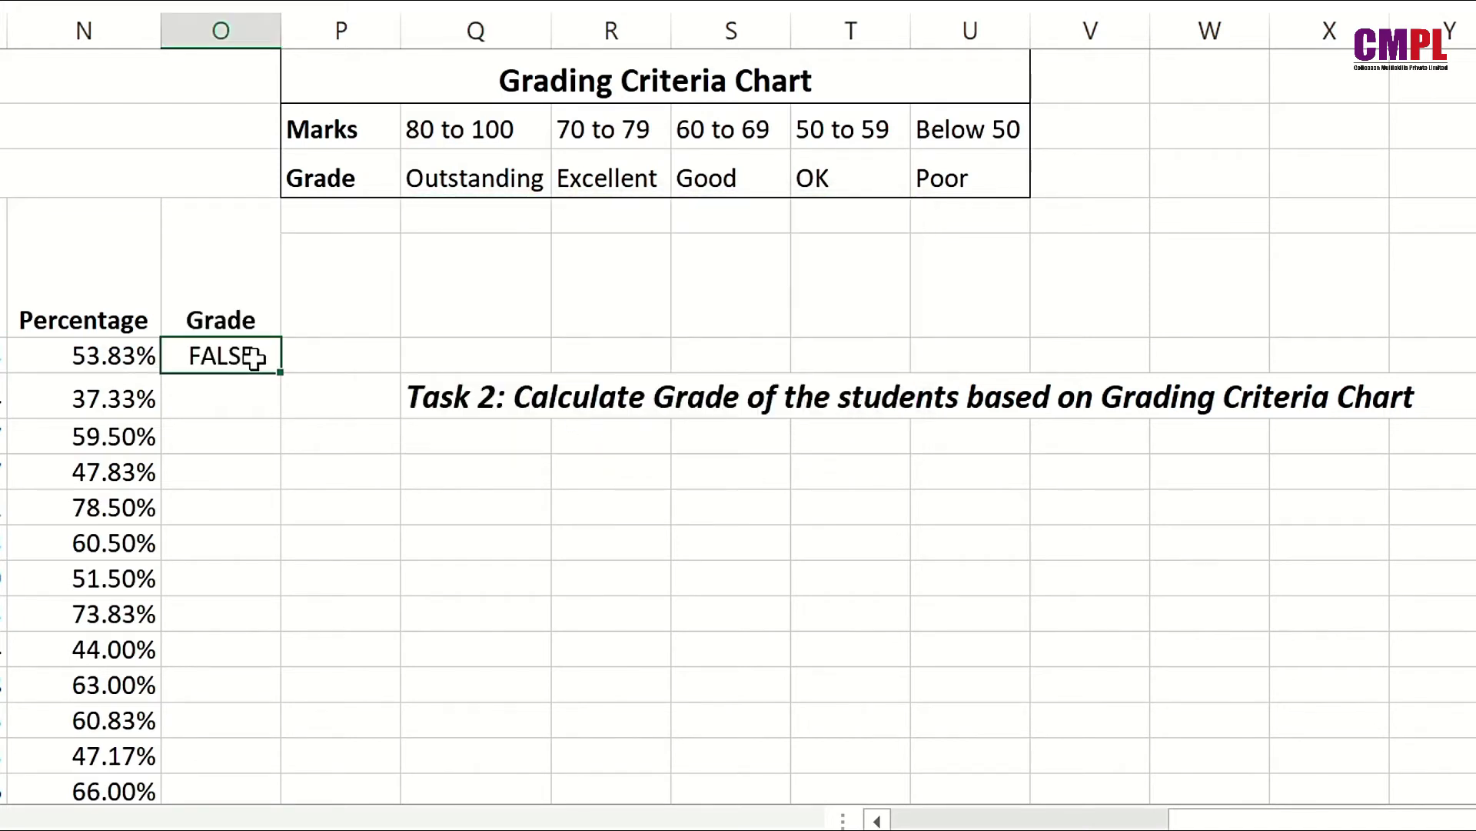
Reopen the formula in O6, try Q3 as the value if true, and strip it back to =IF(N6>=80,.
double_click(254, 357)
key(End)
key(BackSpace)
key(BackSpace)
key(Left)
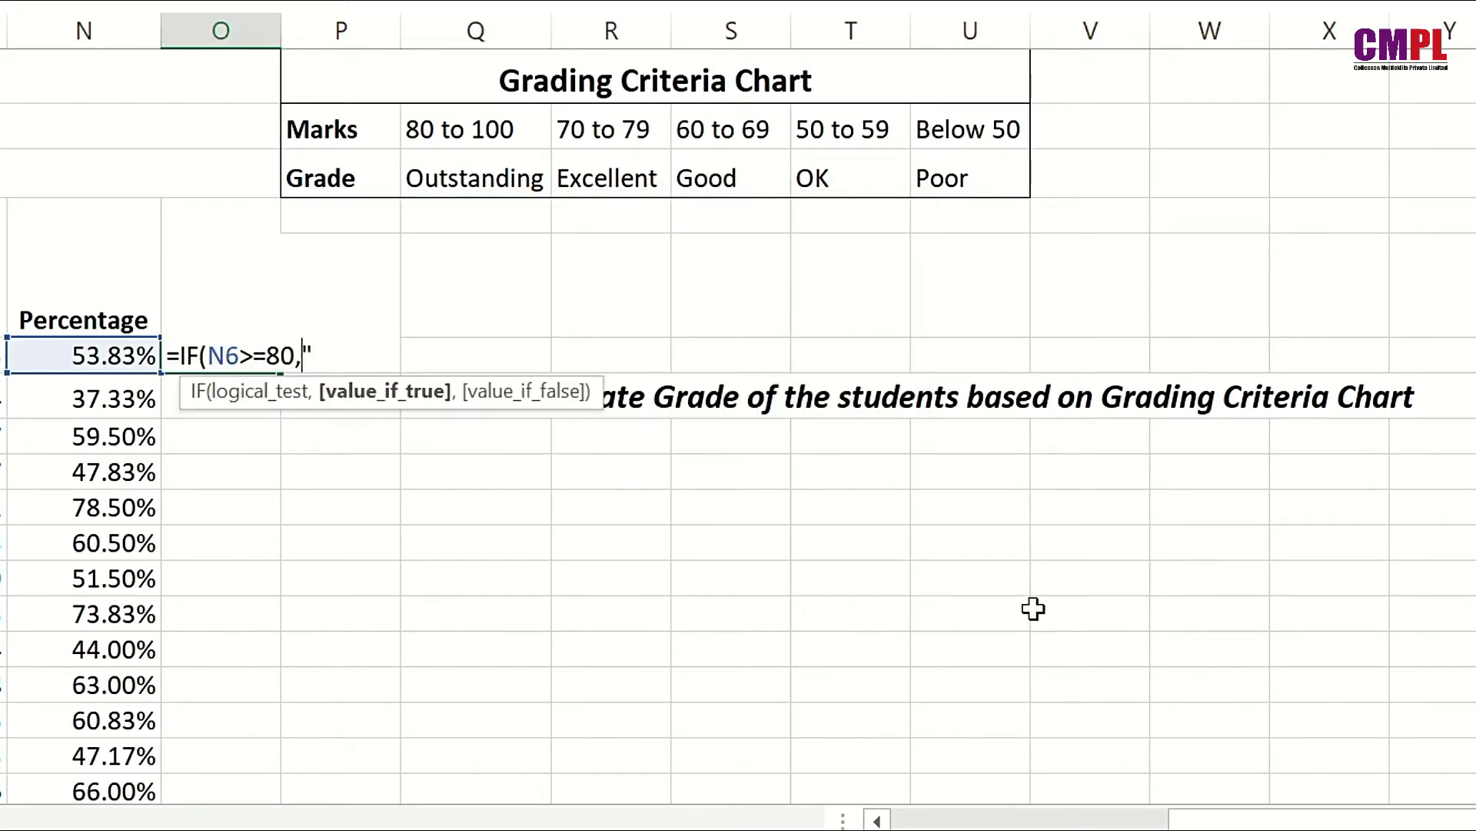
click(466, 170)
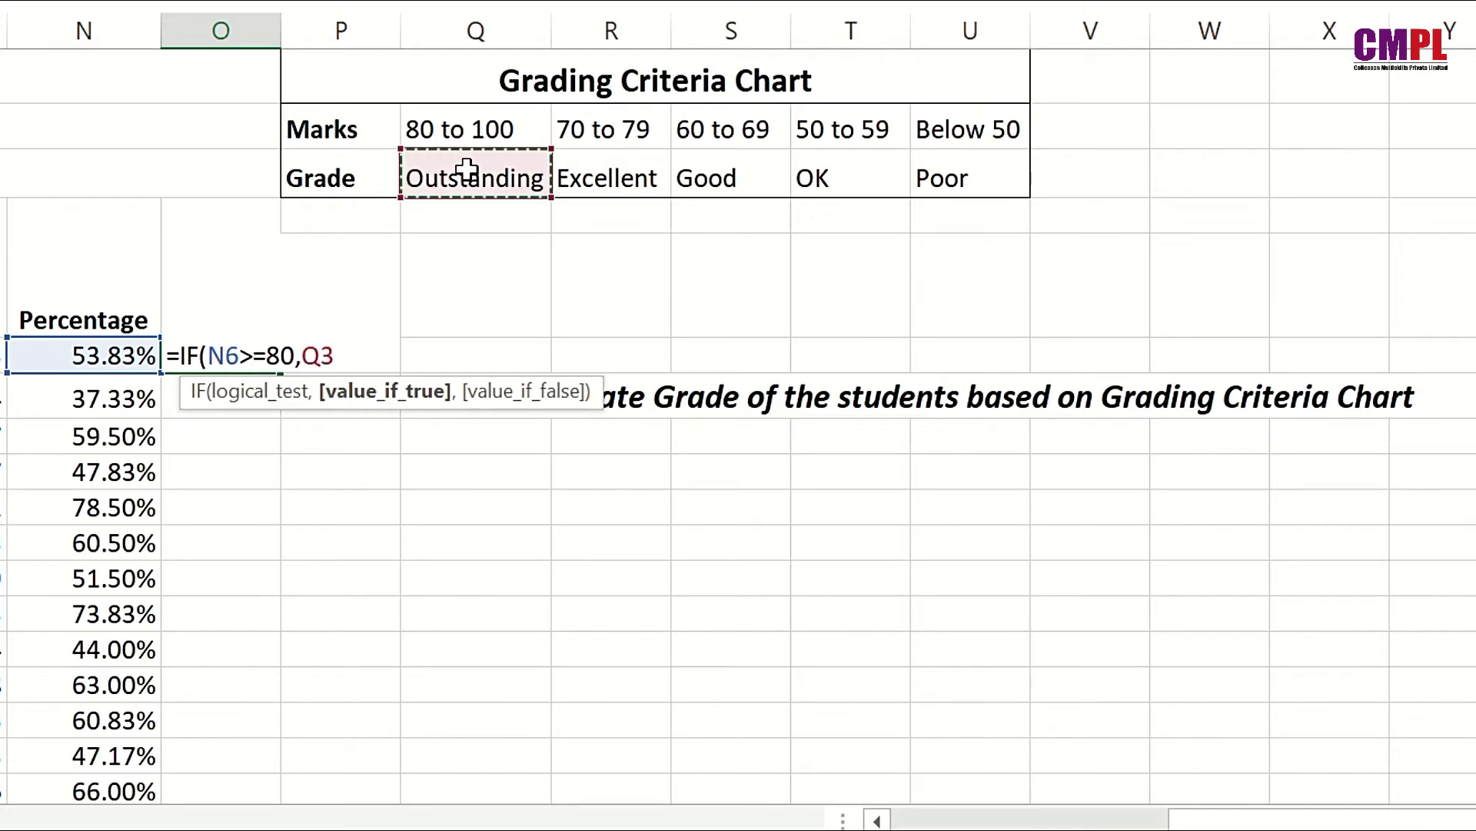
key(BackSpace)
key(BackSpace)
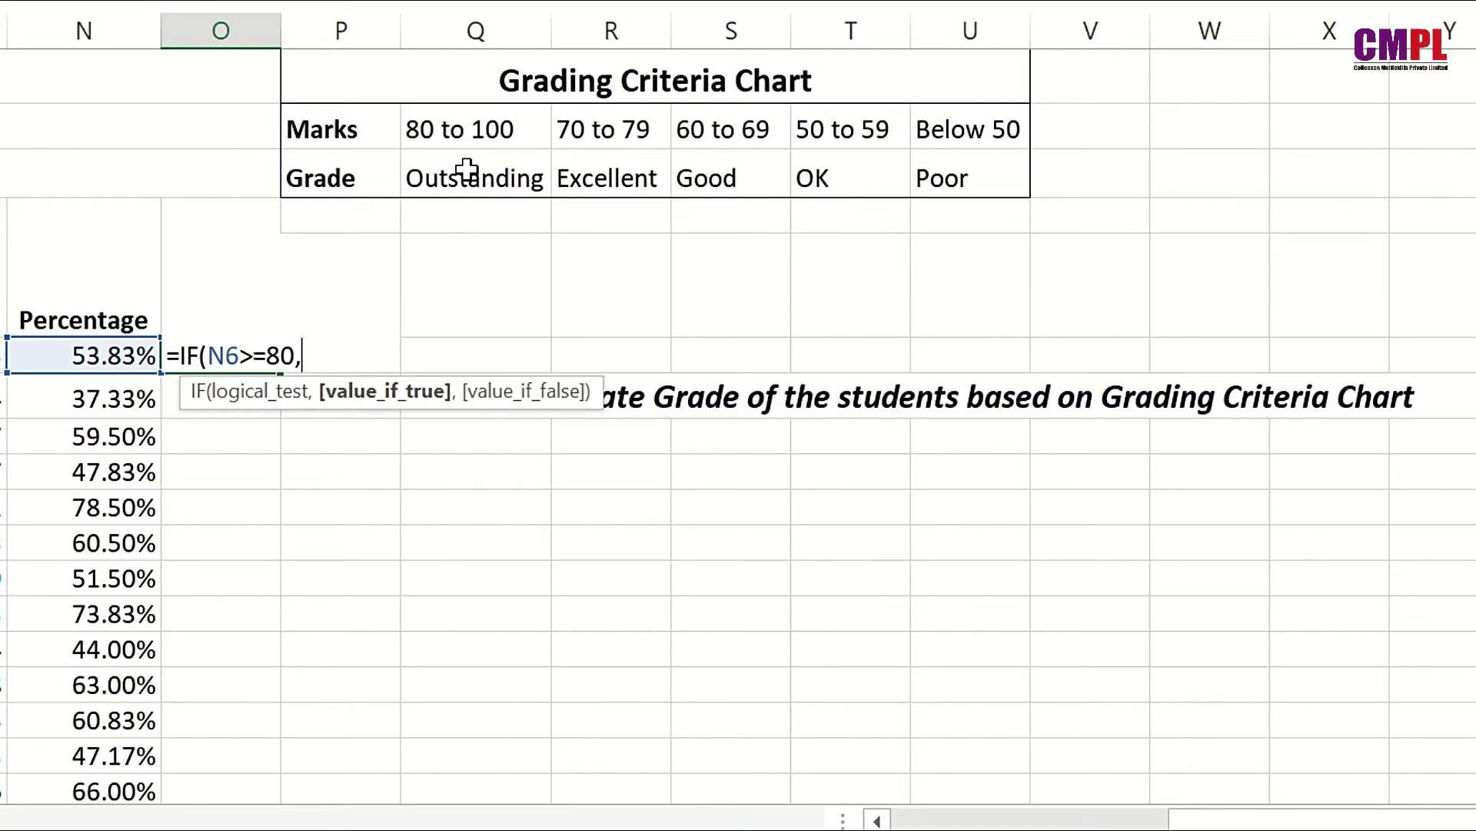
Enter "Outstanding" as the value if true and nest a second IF starting with N6 as the value if false.
text("Outstanding)
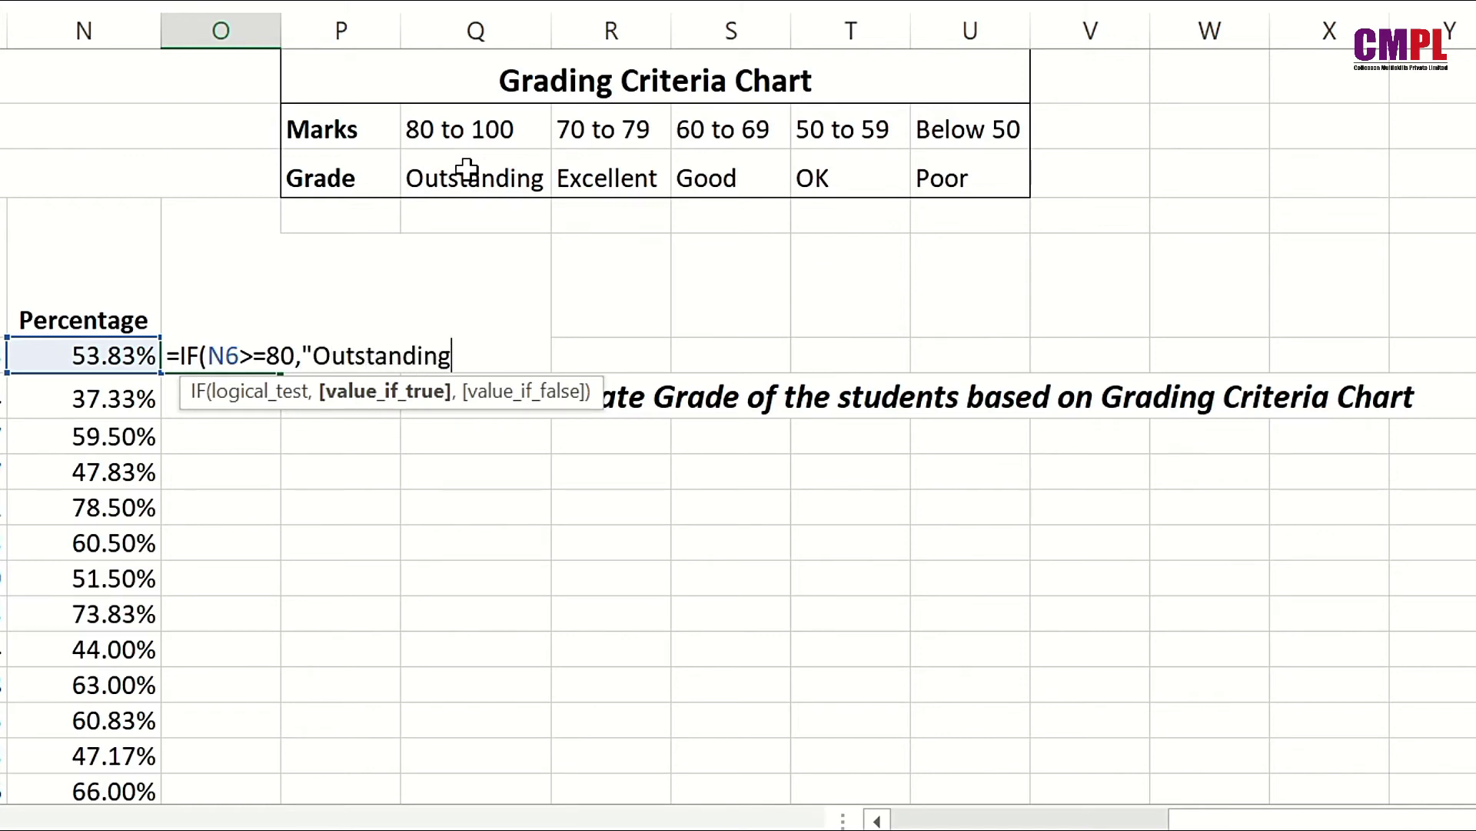
text(",)
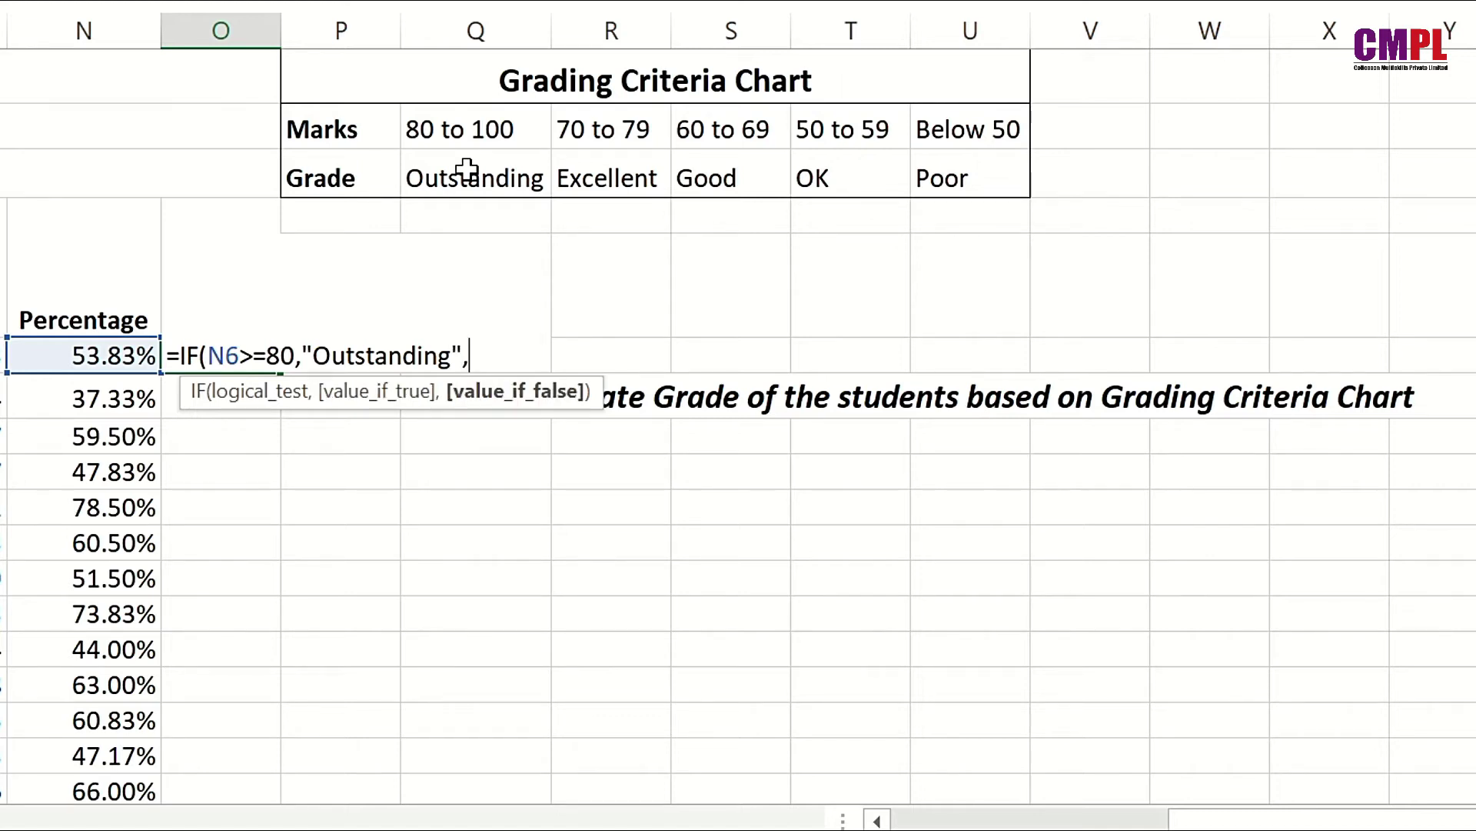
text(if)
key(Tab)
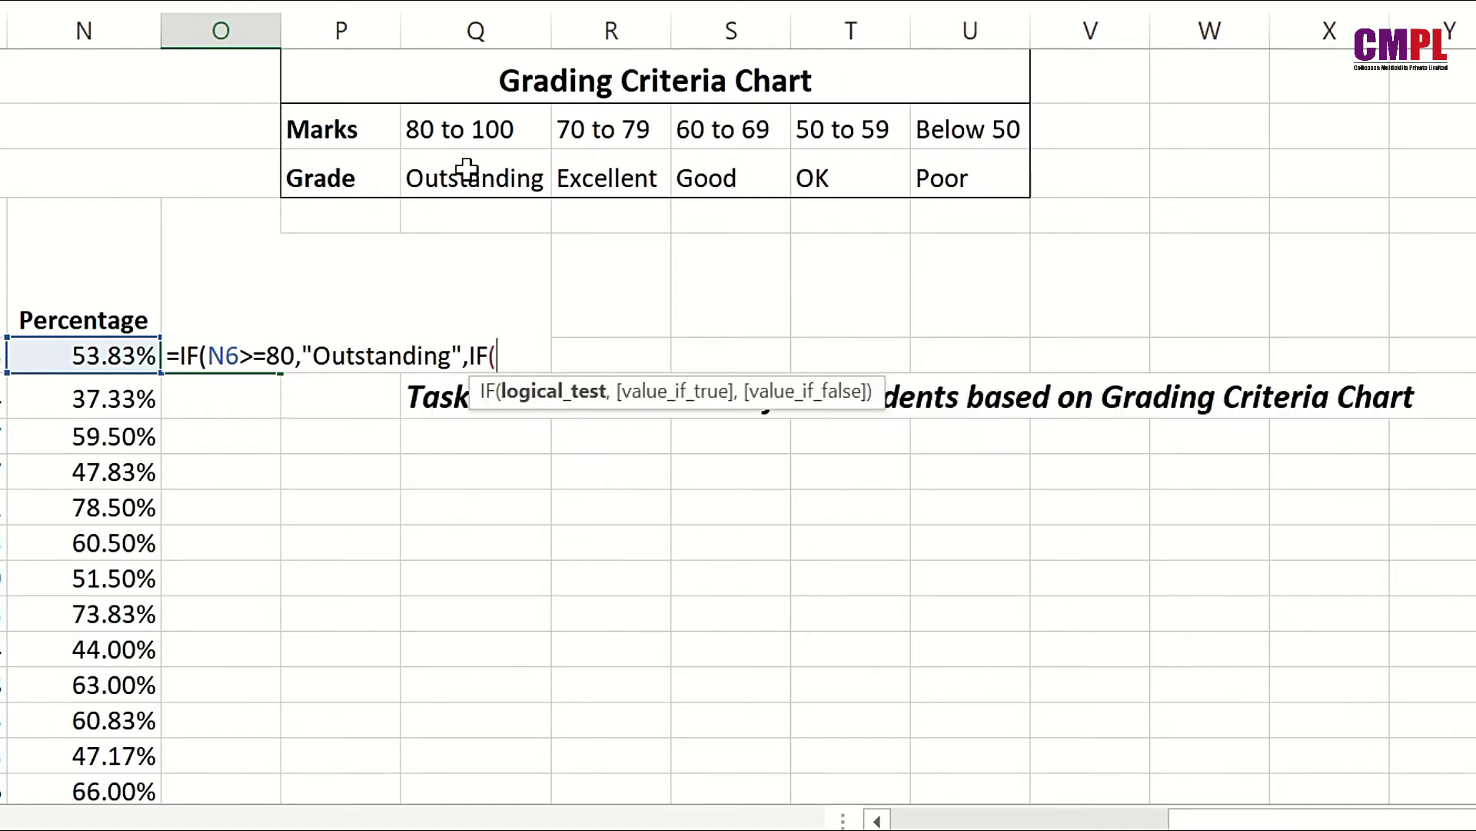
click(74, 355)
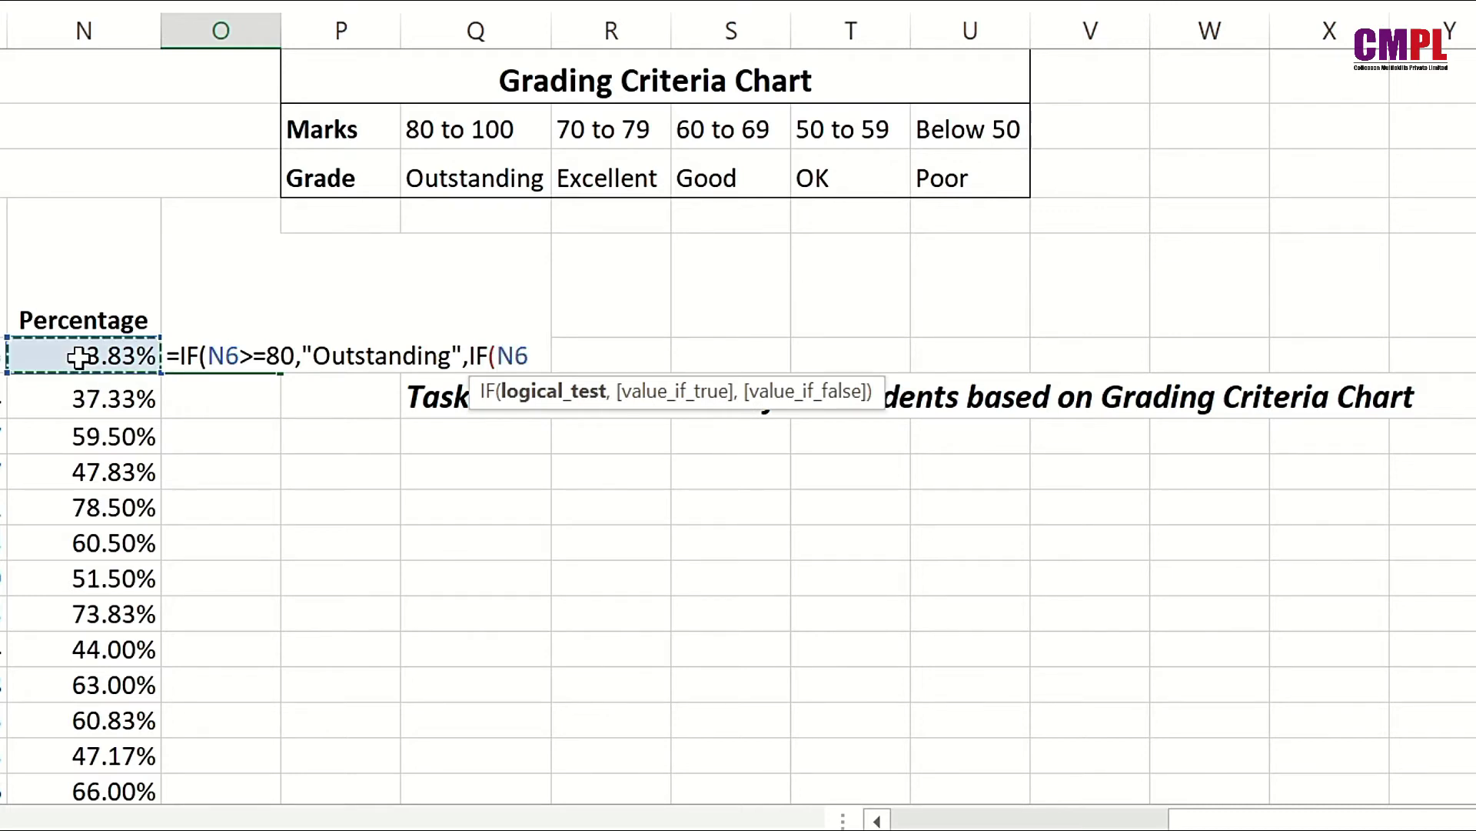
Correct the threshold in the formula's first logical test to 80%.
click(296, 361)
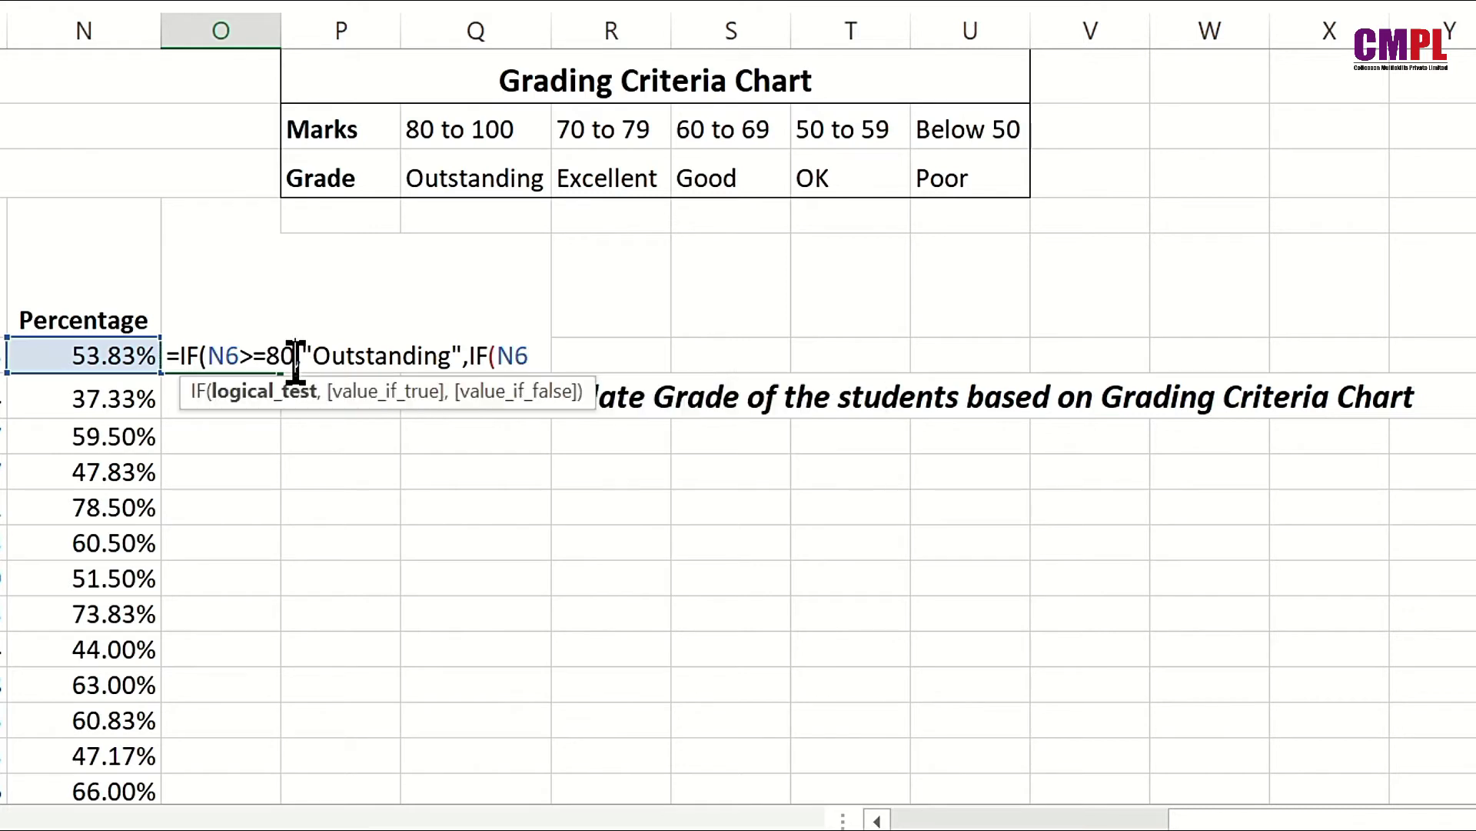
text(%)
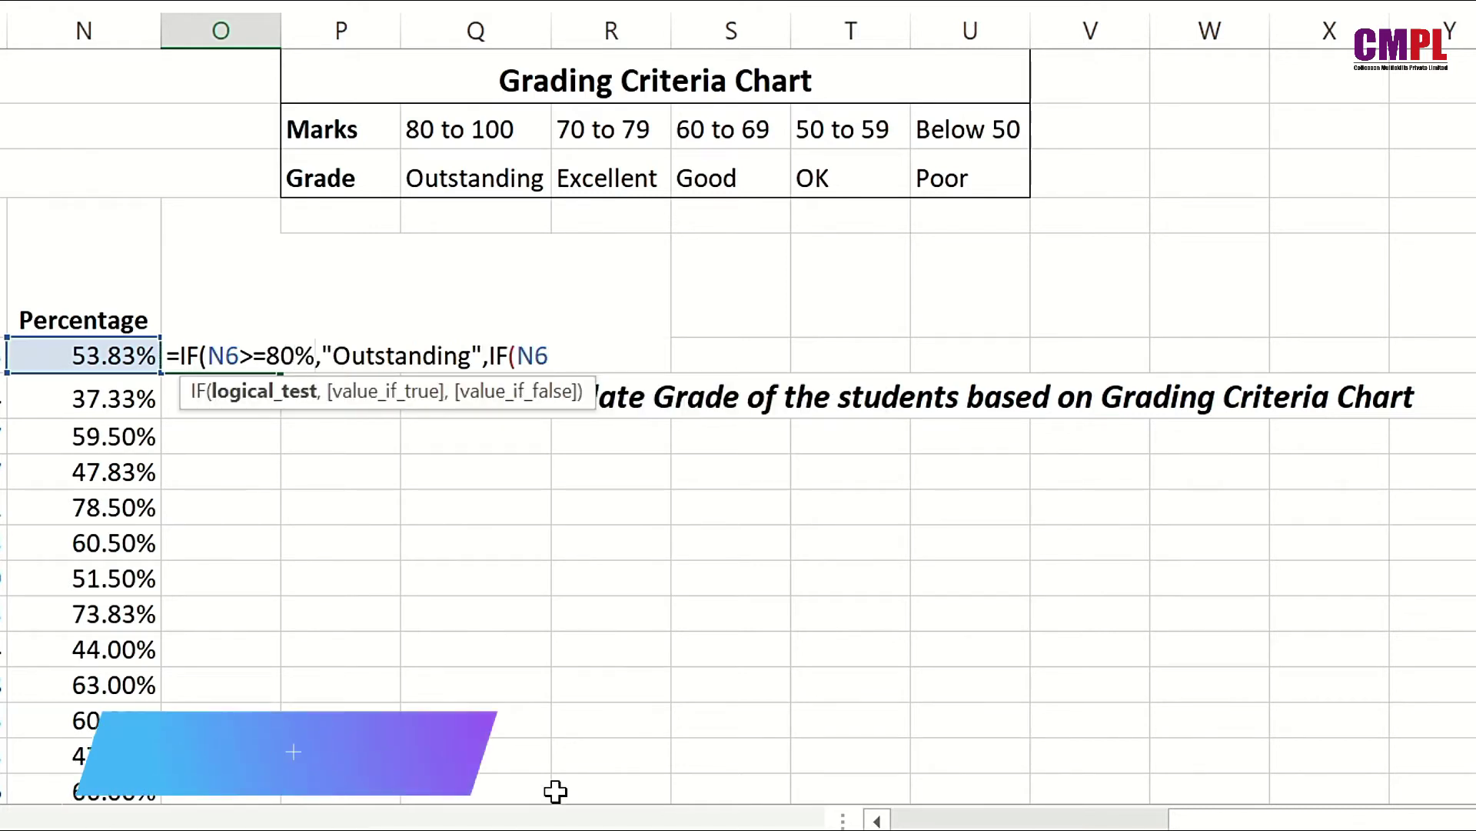
click(555, 352)
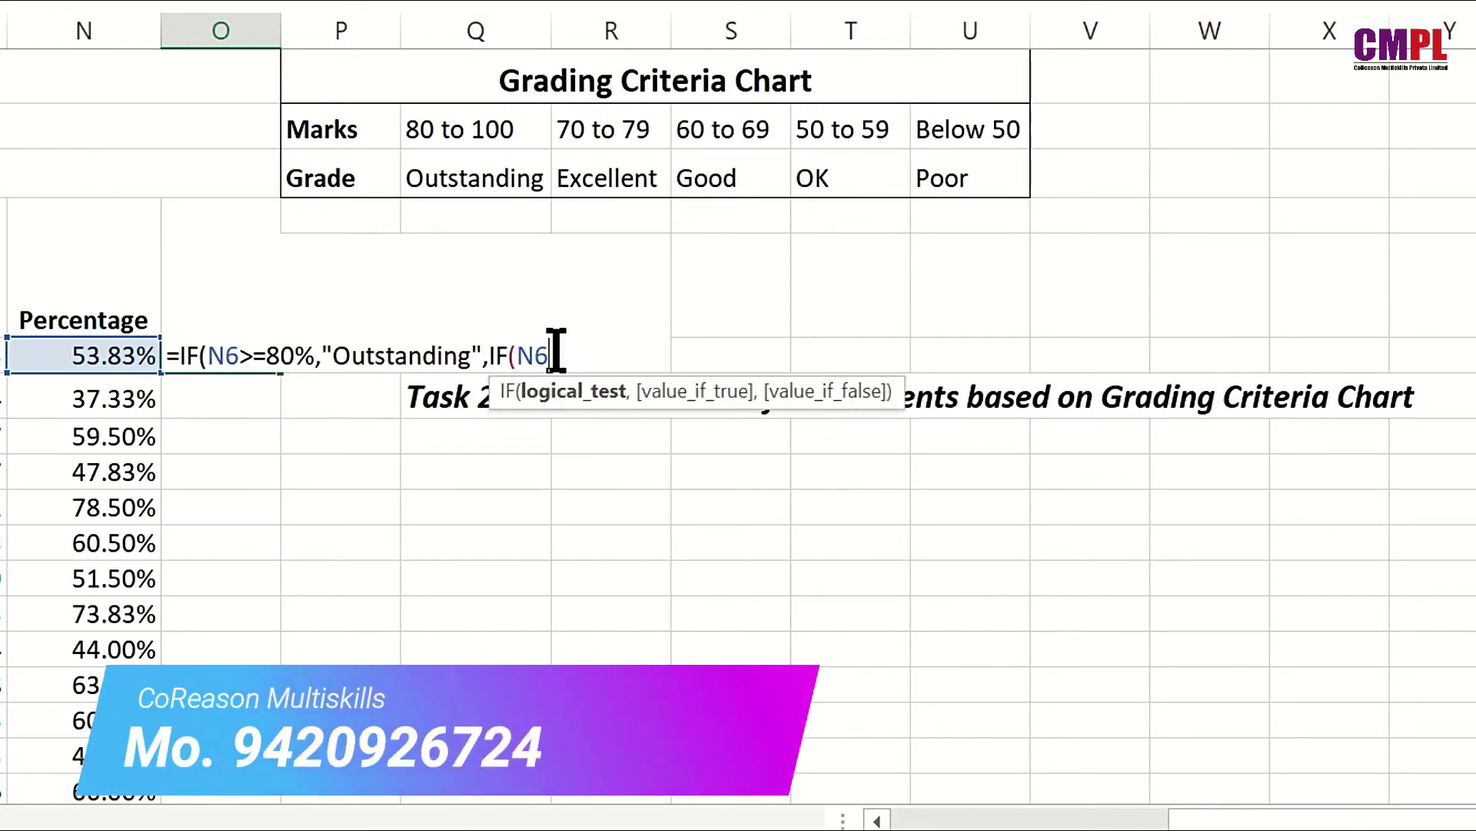
Complete the second IF's test as N6>=70% and make it return "Excellent" if true.
text(>)
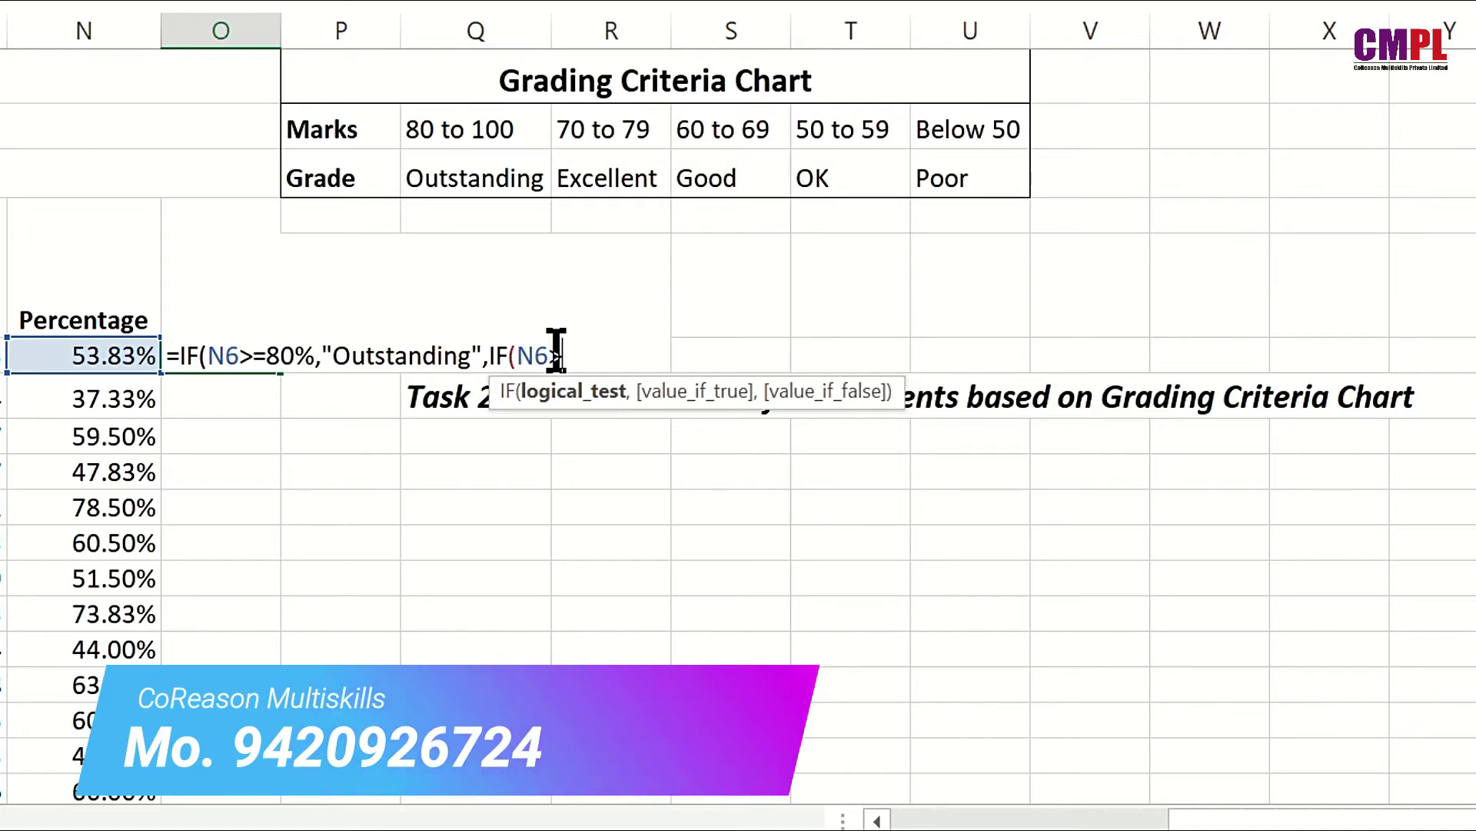
text(=)
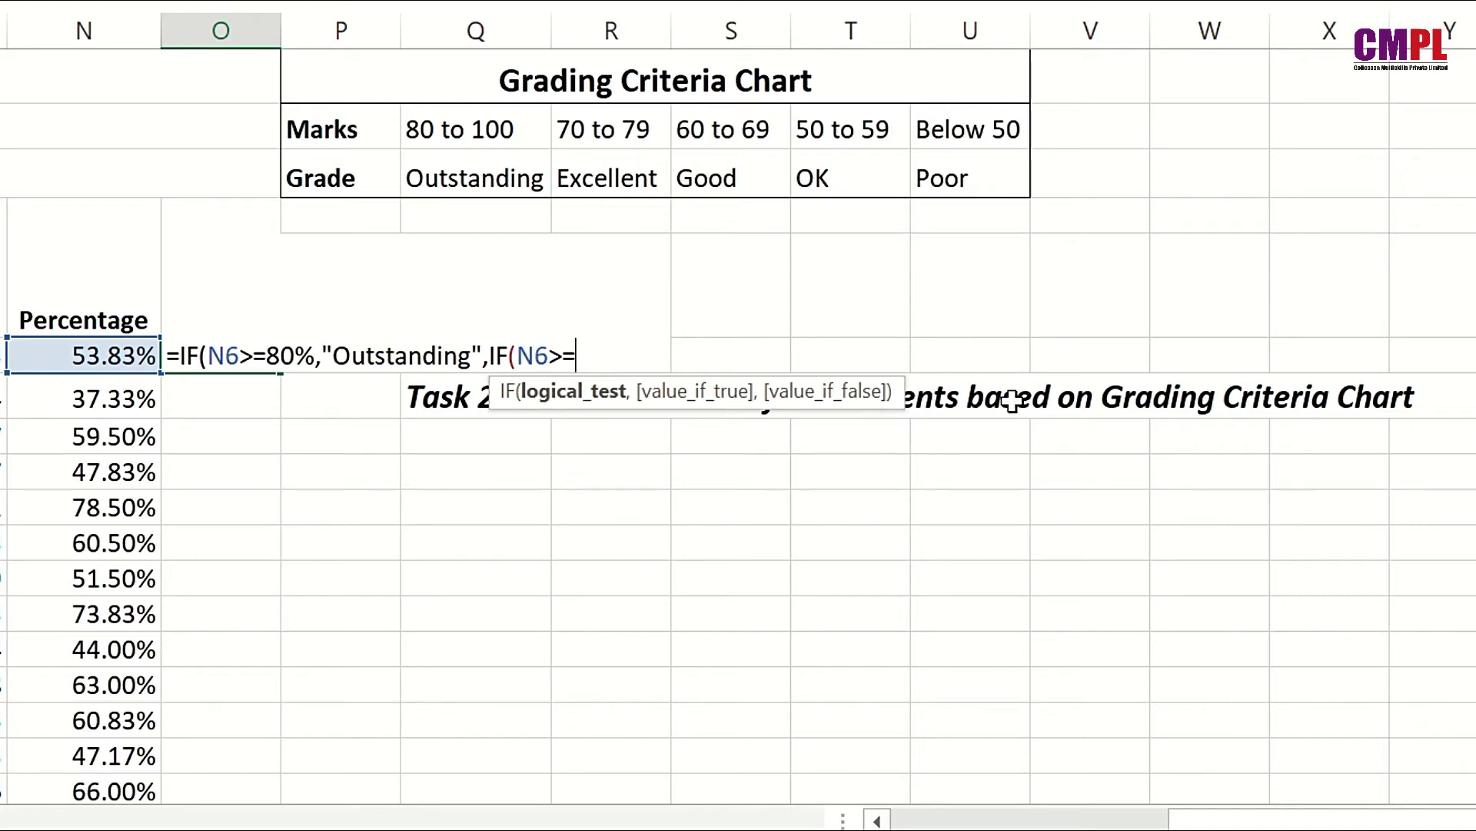
text(70%)
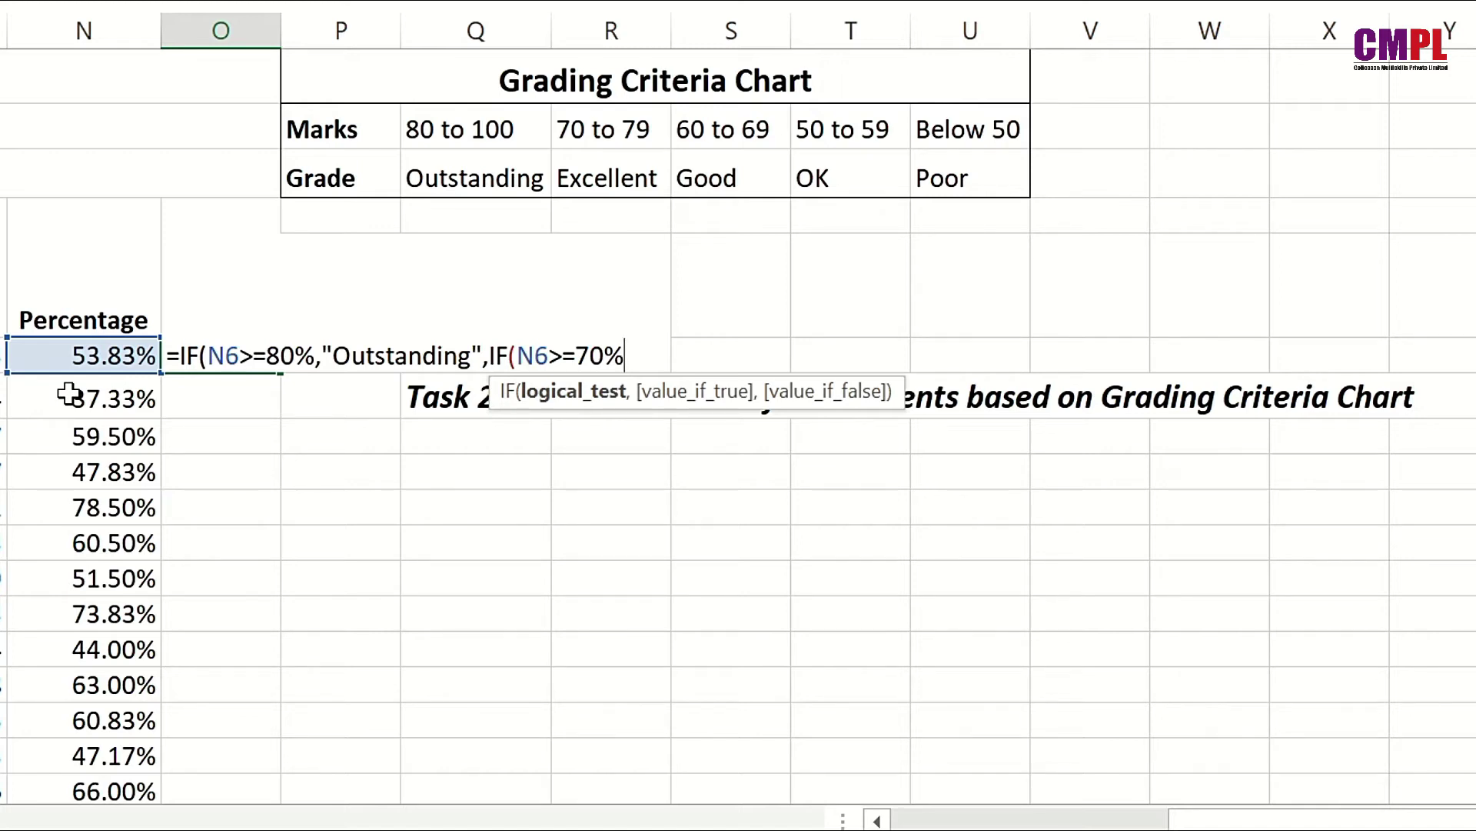
text(,)
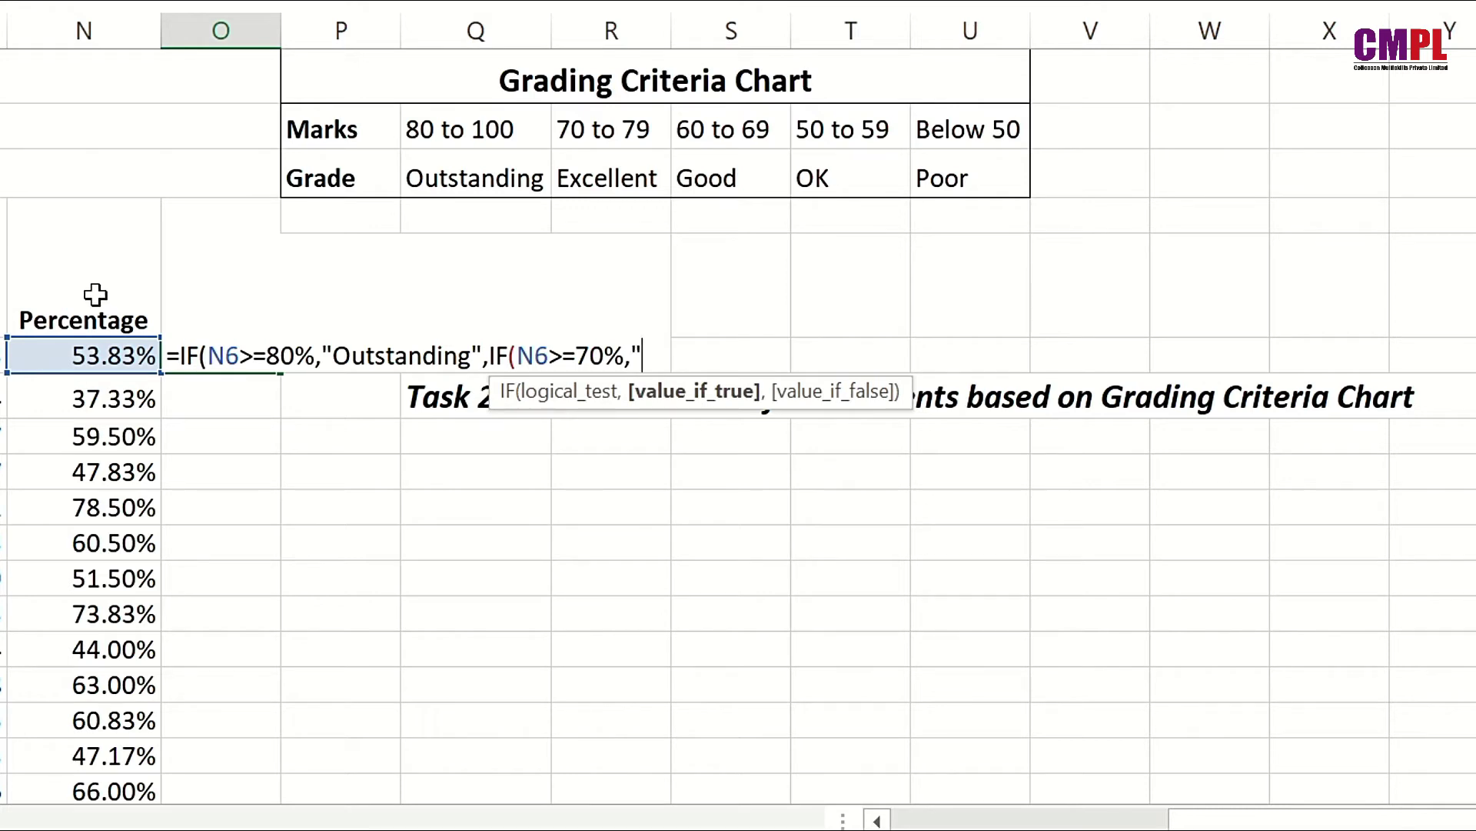
text("Exc)
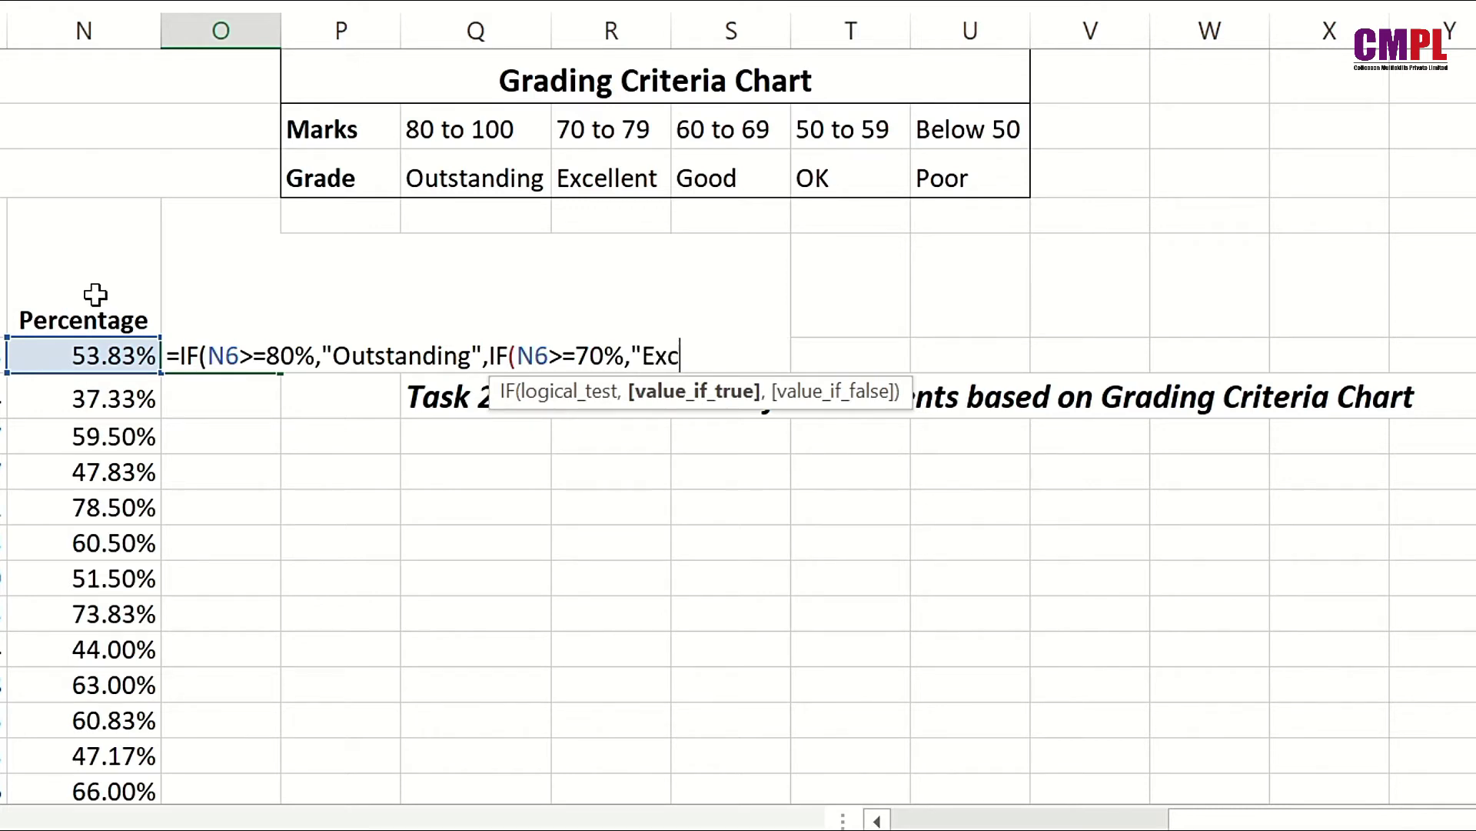
text(ellent")
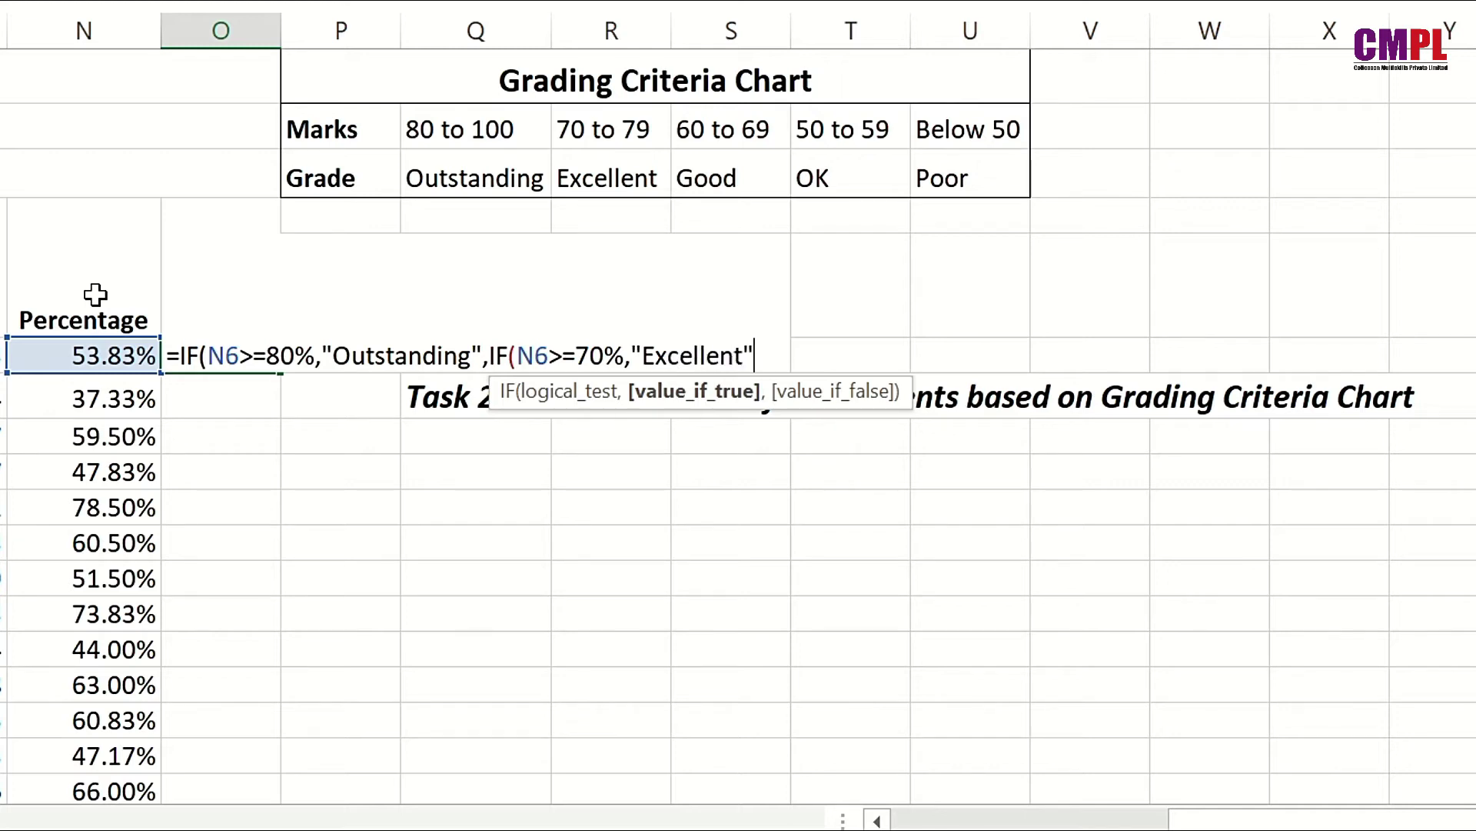
text(,)
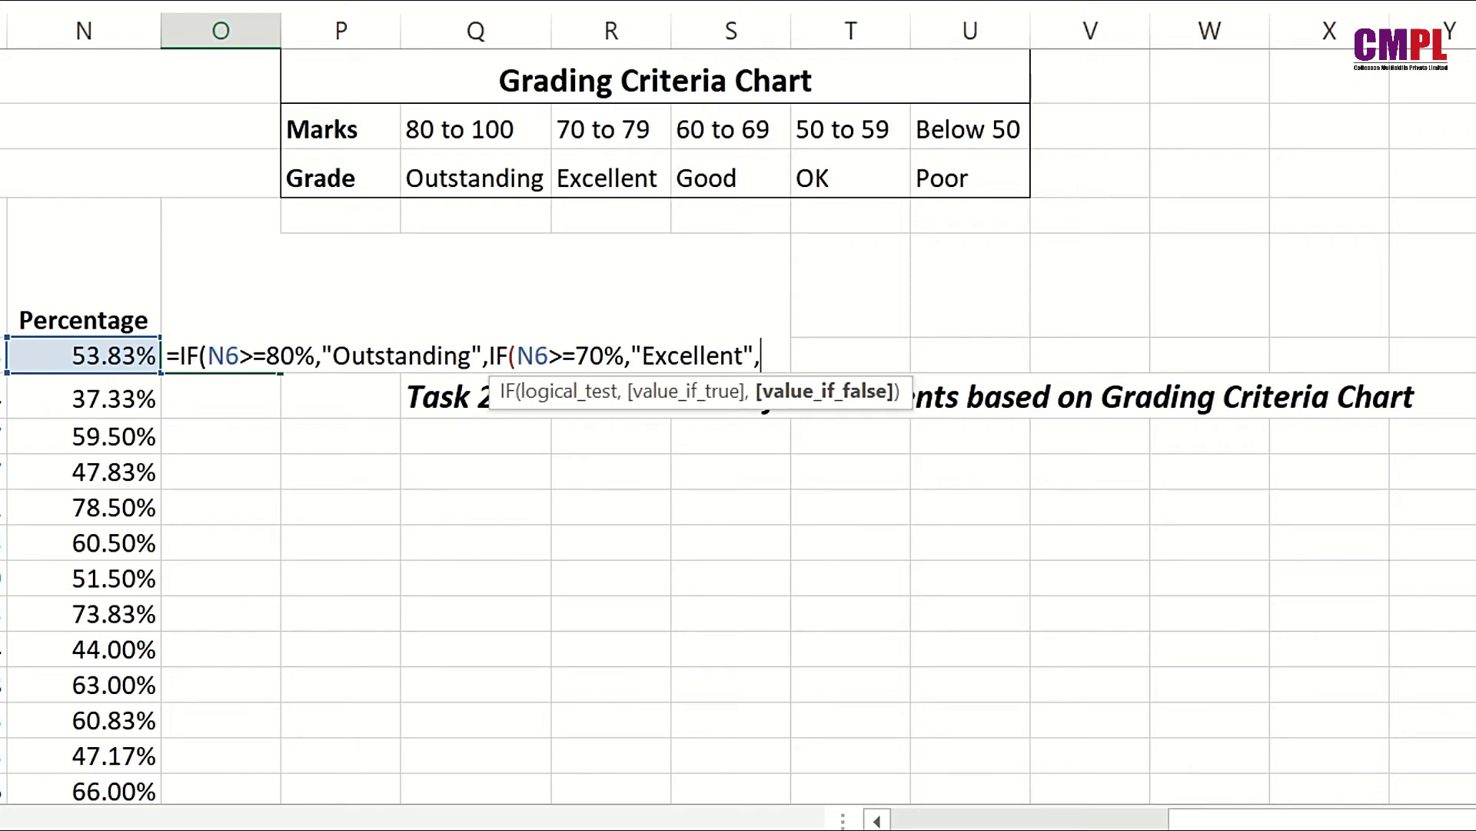
Nest a third IF as the value if false, testing N6>=60% and returning "Good" if true.
text(if)
key(Tab)
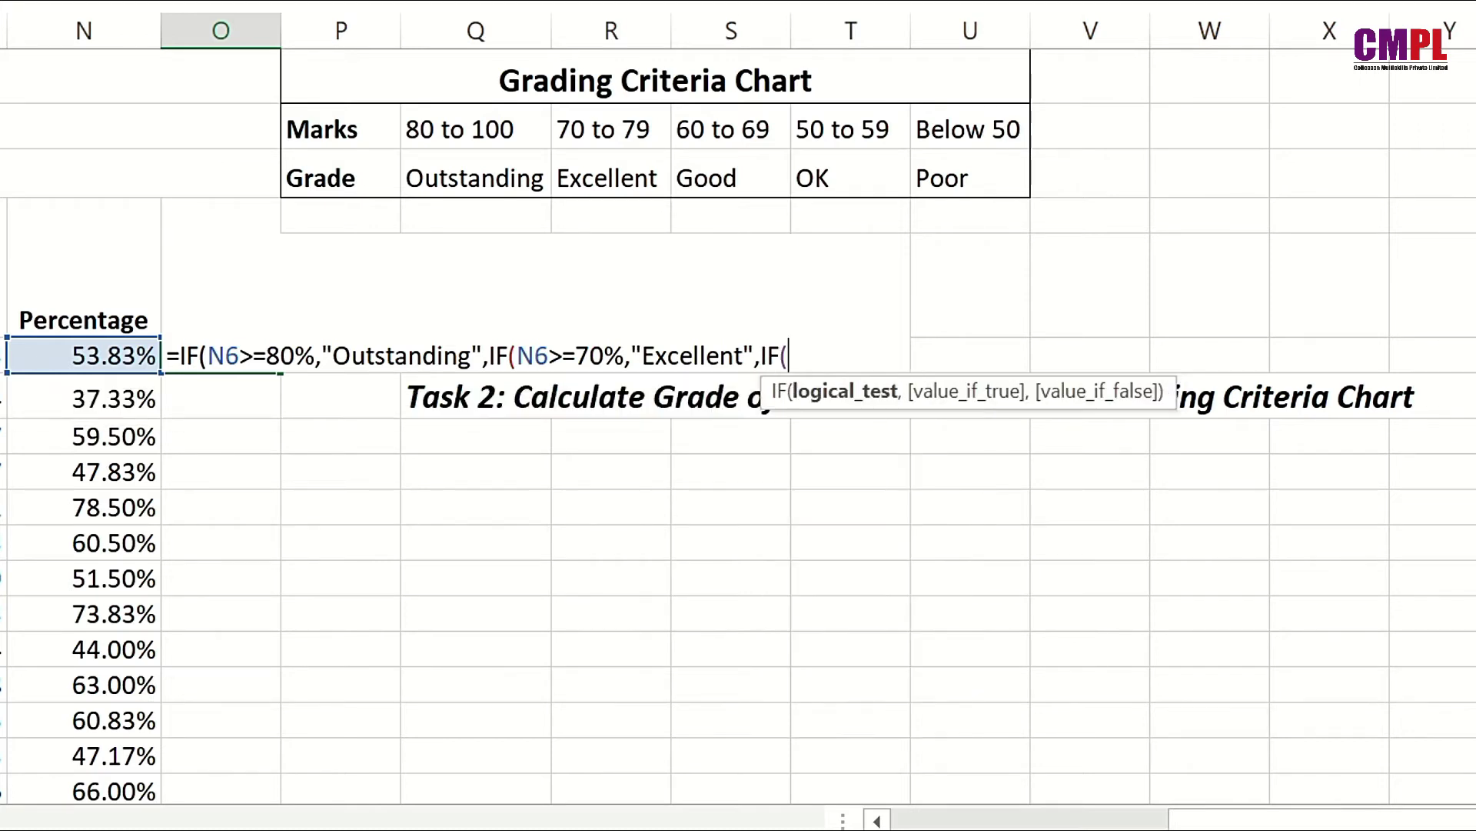
click(61, 357)
text(>)
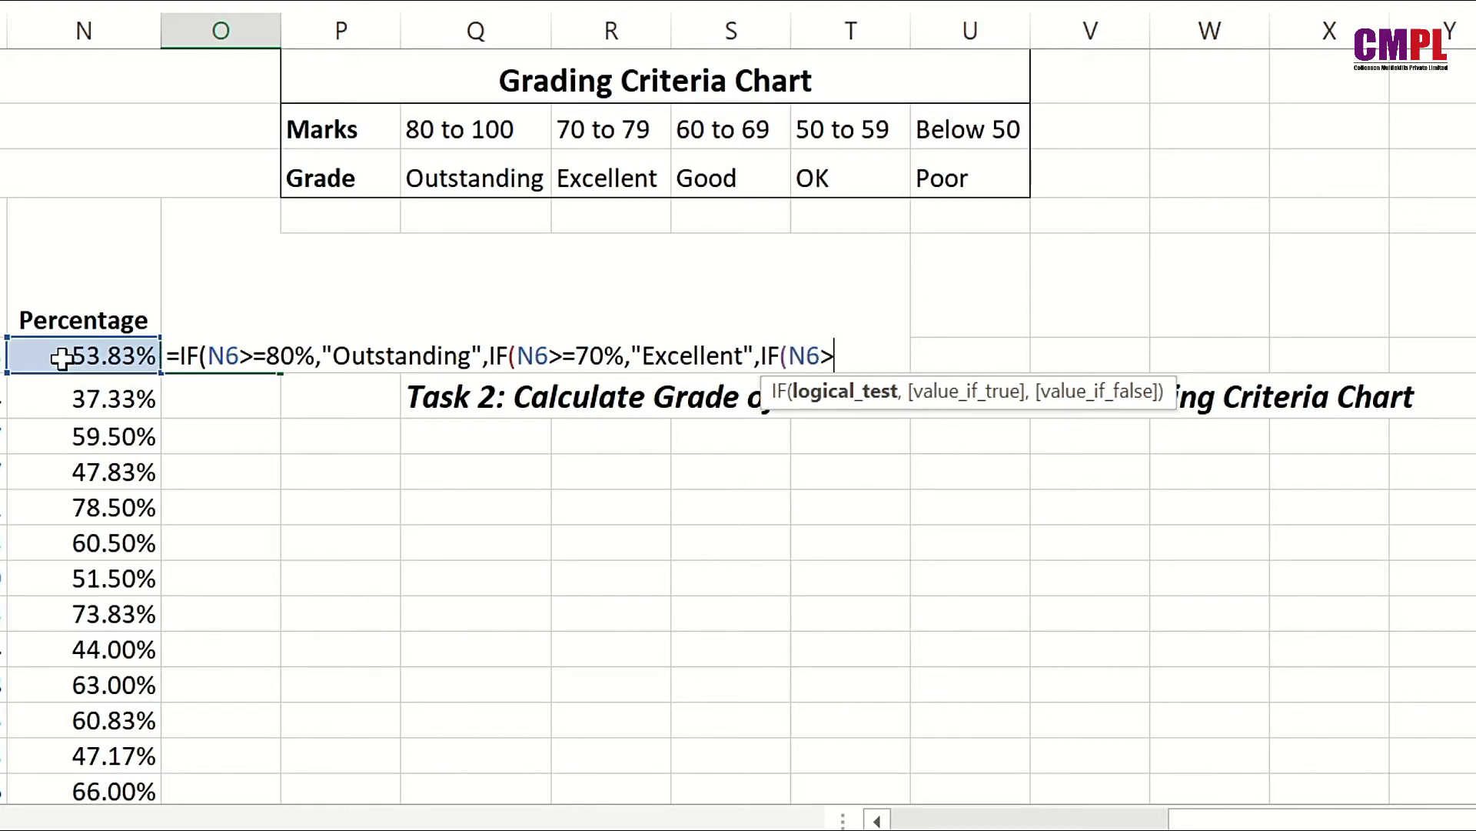
text(=60,)
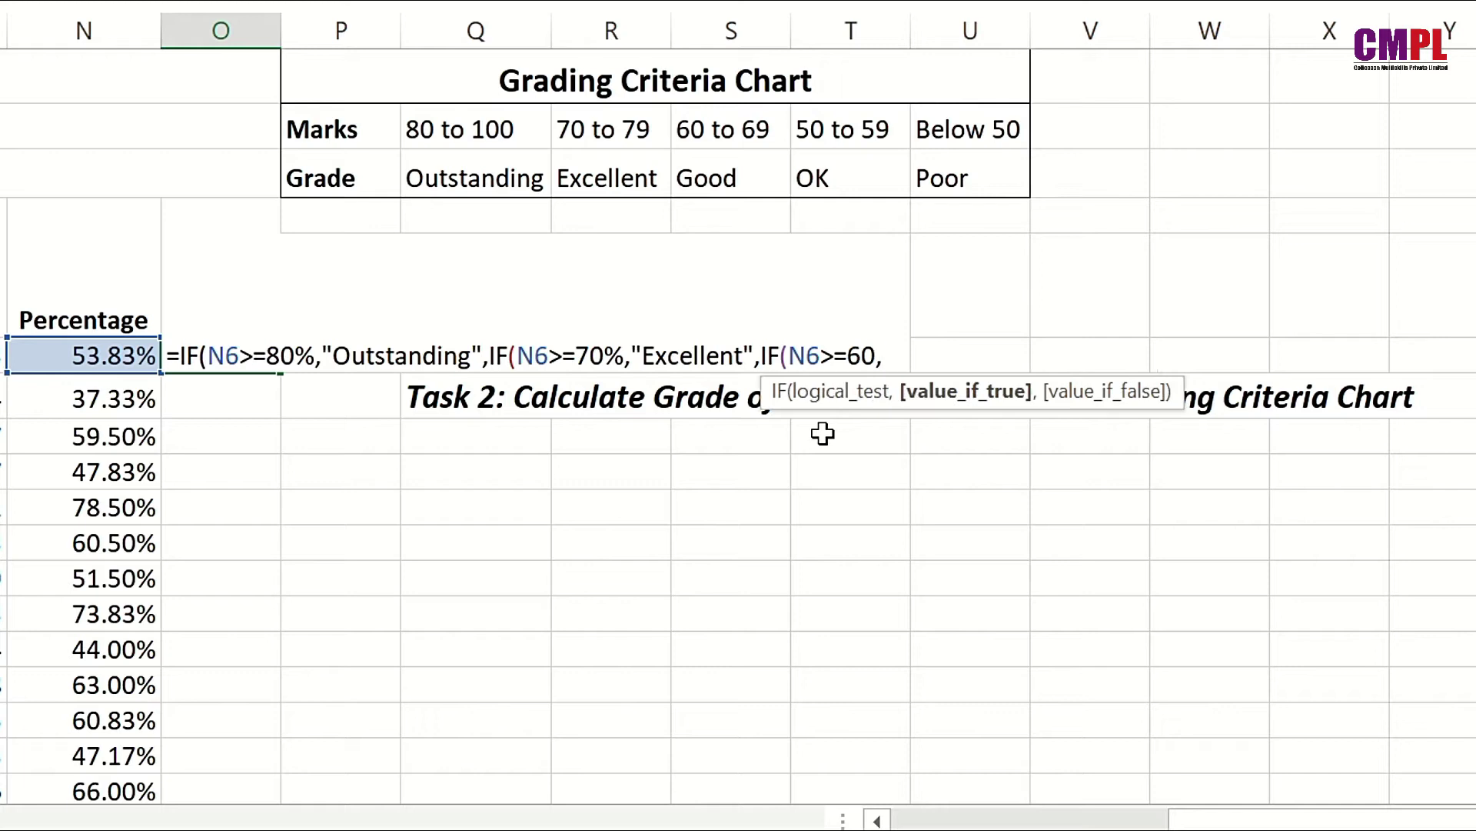
key(BackSpace)
text(%)
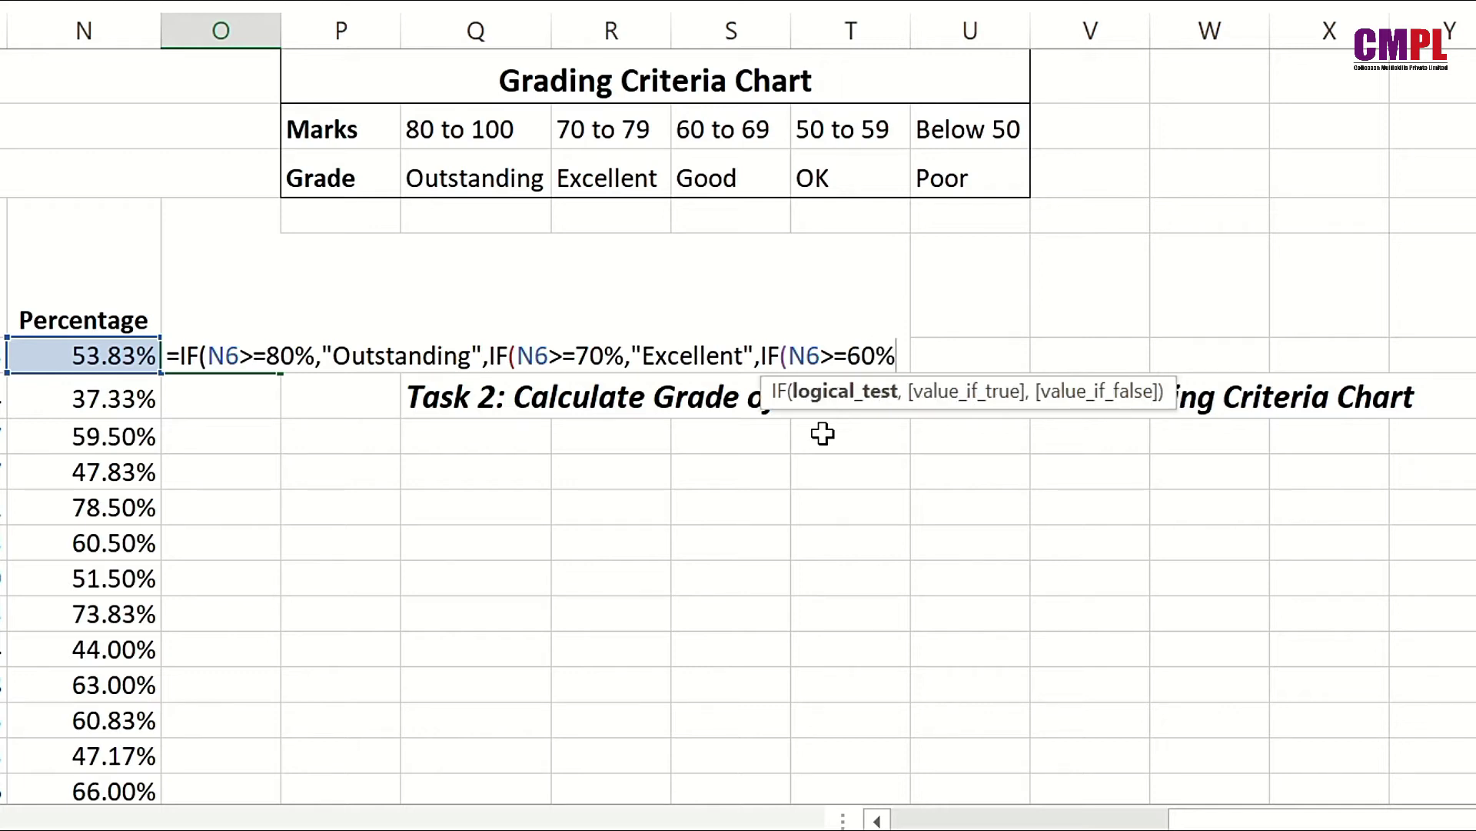
text(,)
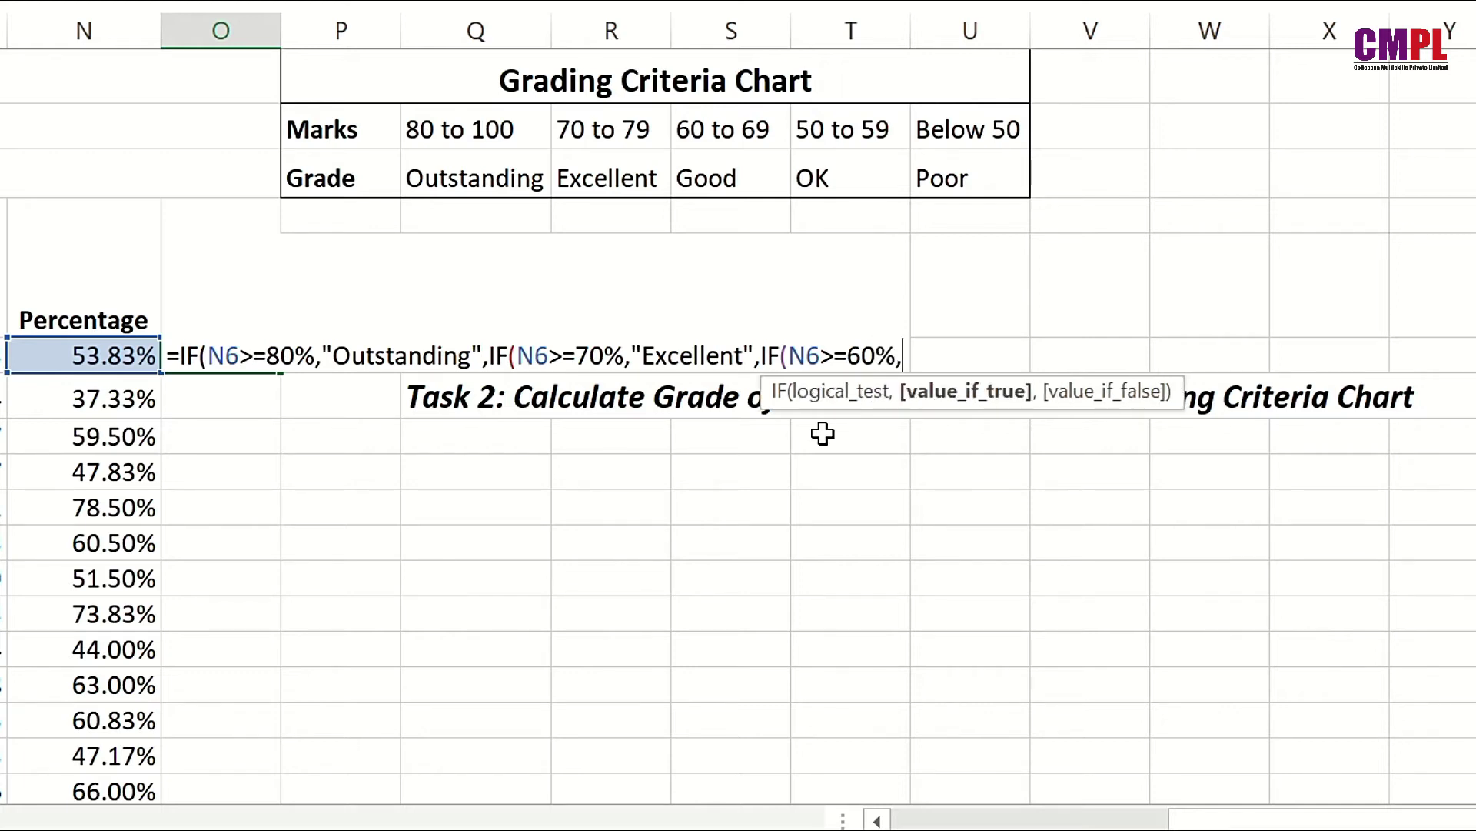
text(")
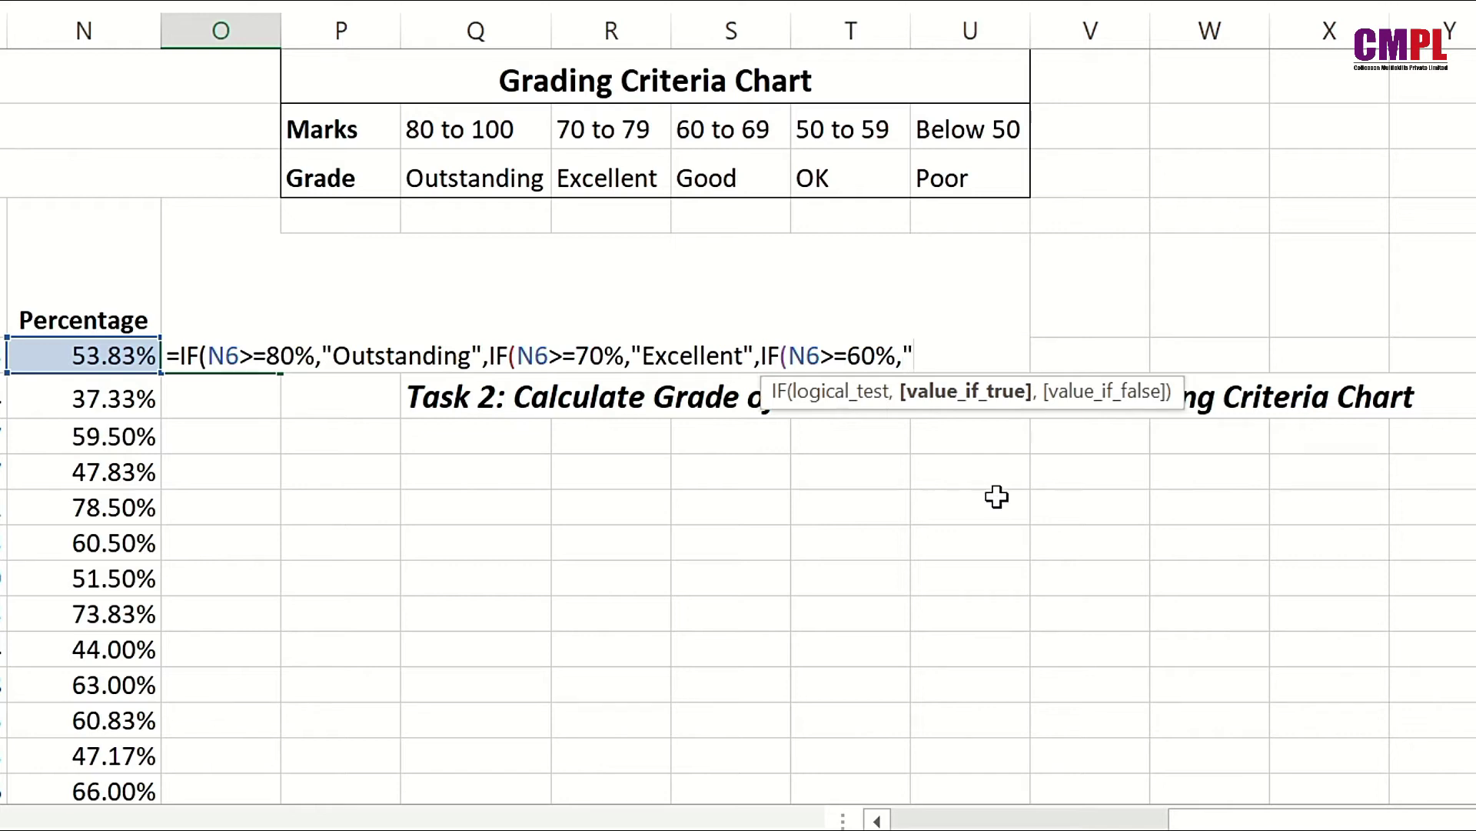
text(Good",)
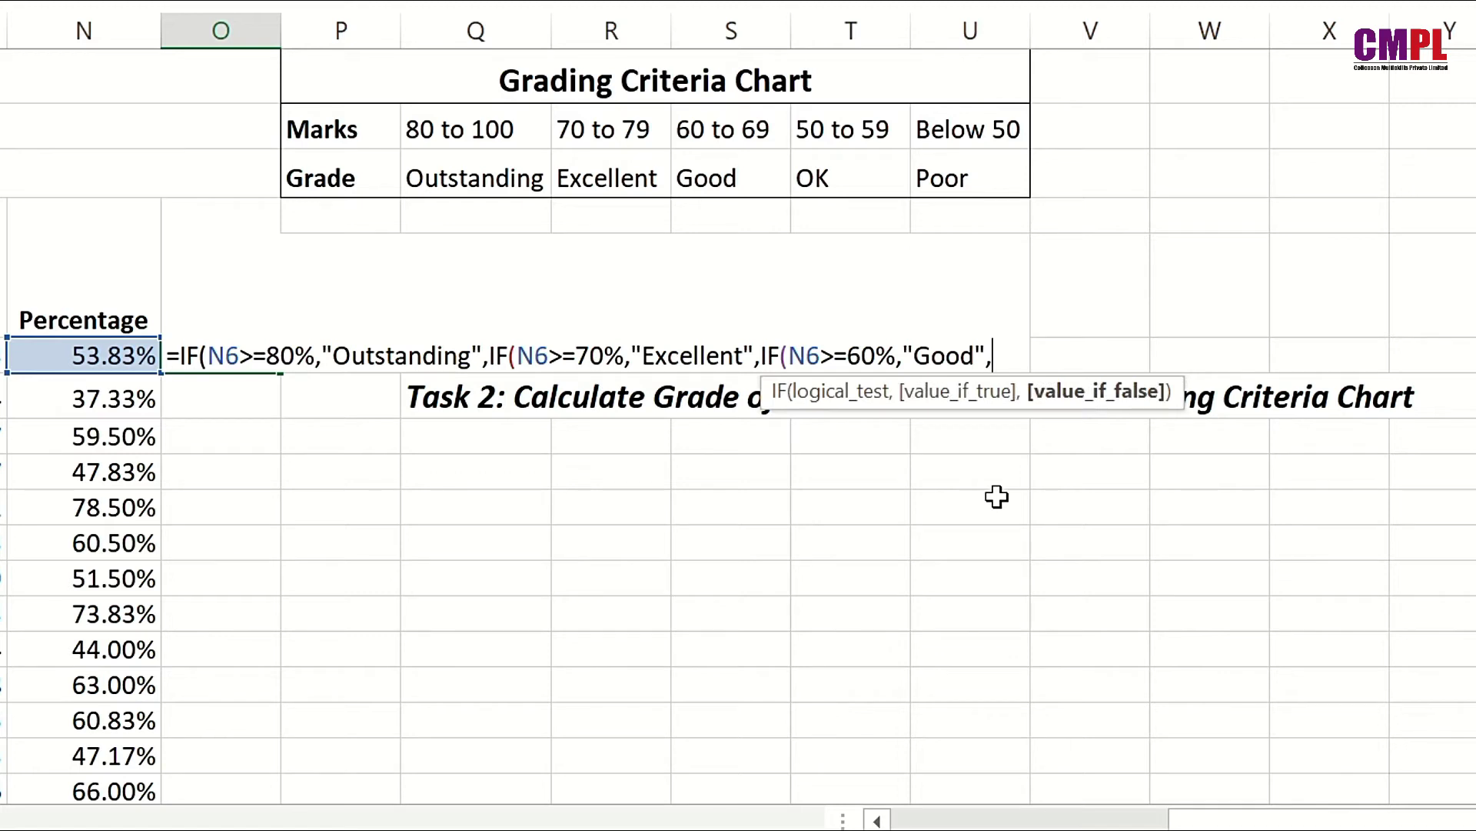
Nest a fourth IF as the value if false, testing N6>=50% and returning "OK" if true.
text(if)
key(Tab)
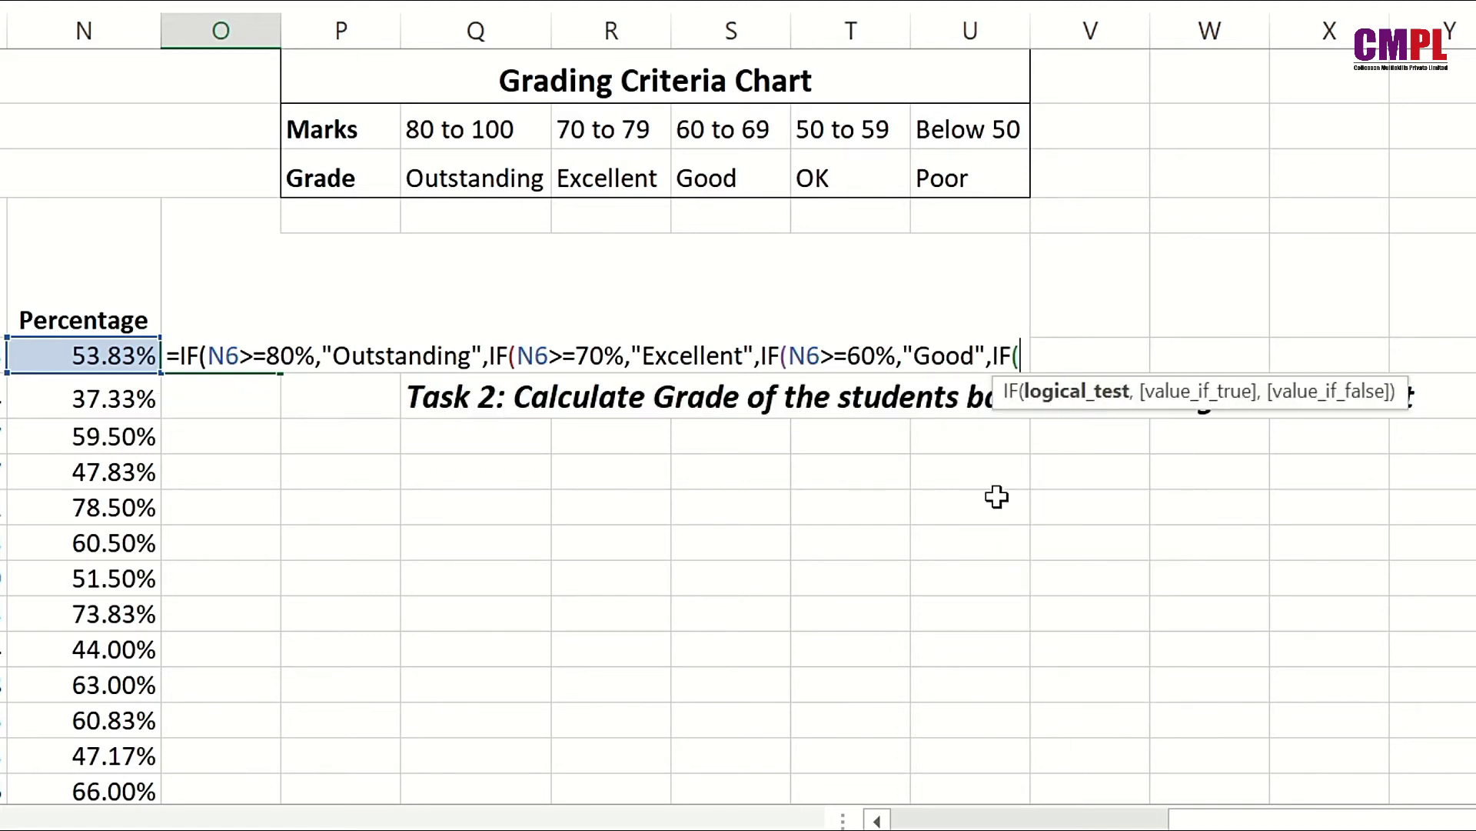
click(104, 348)
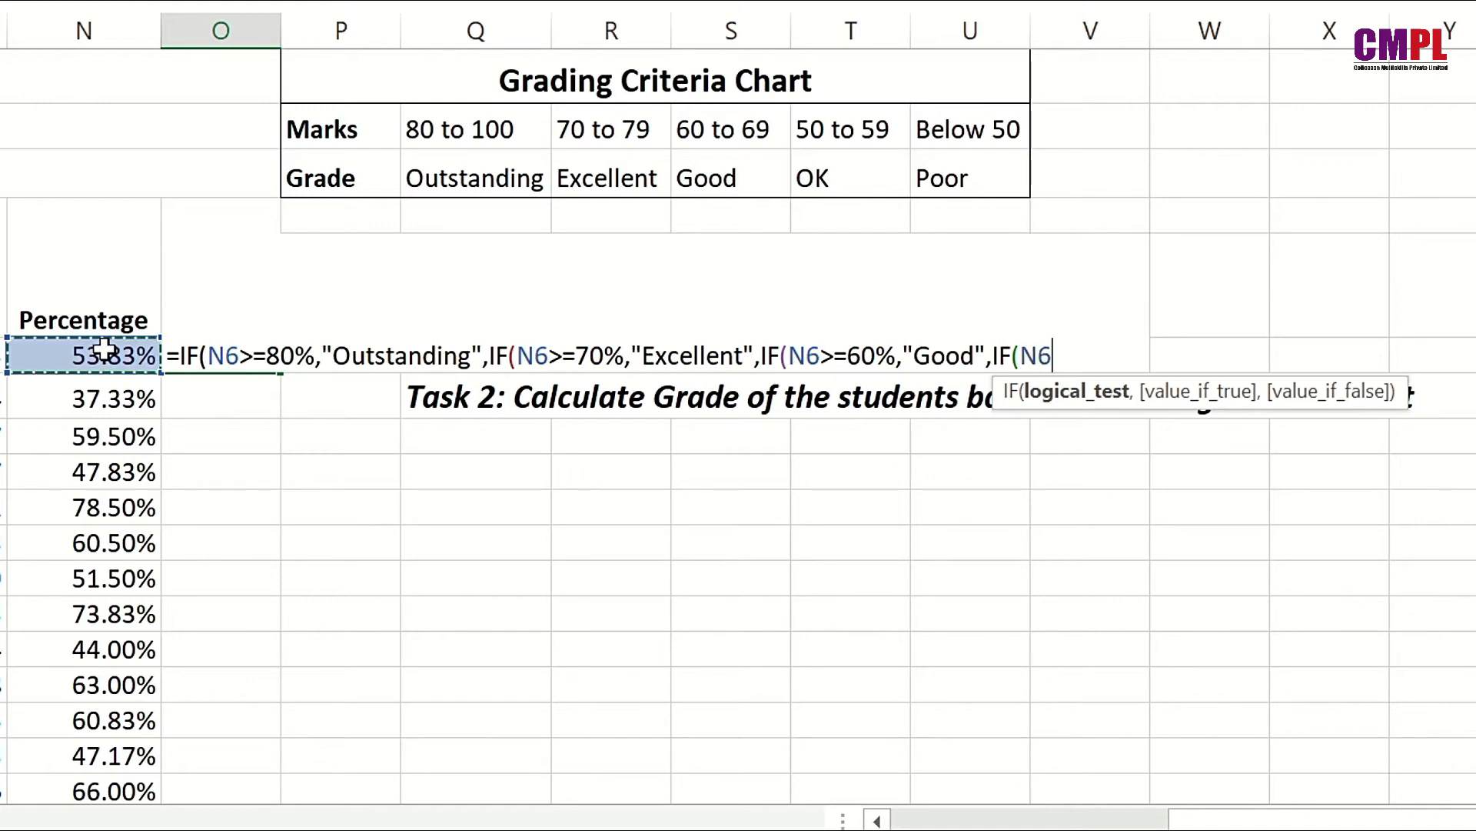
text(>)
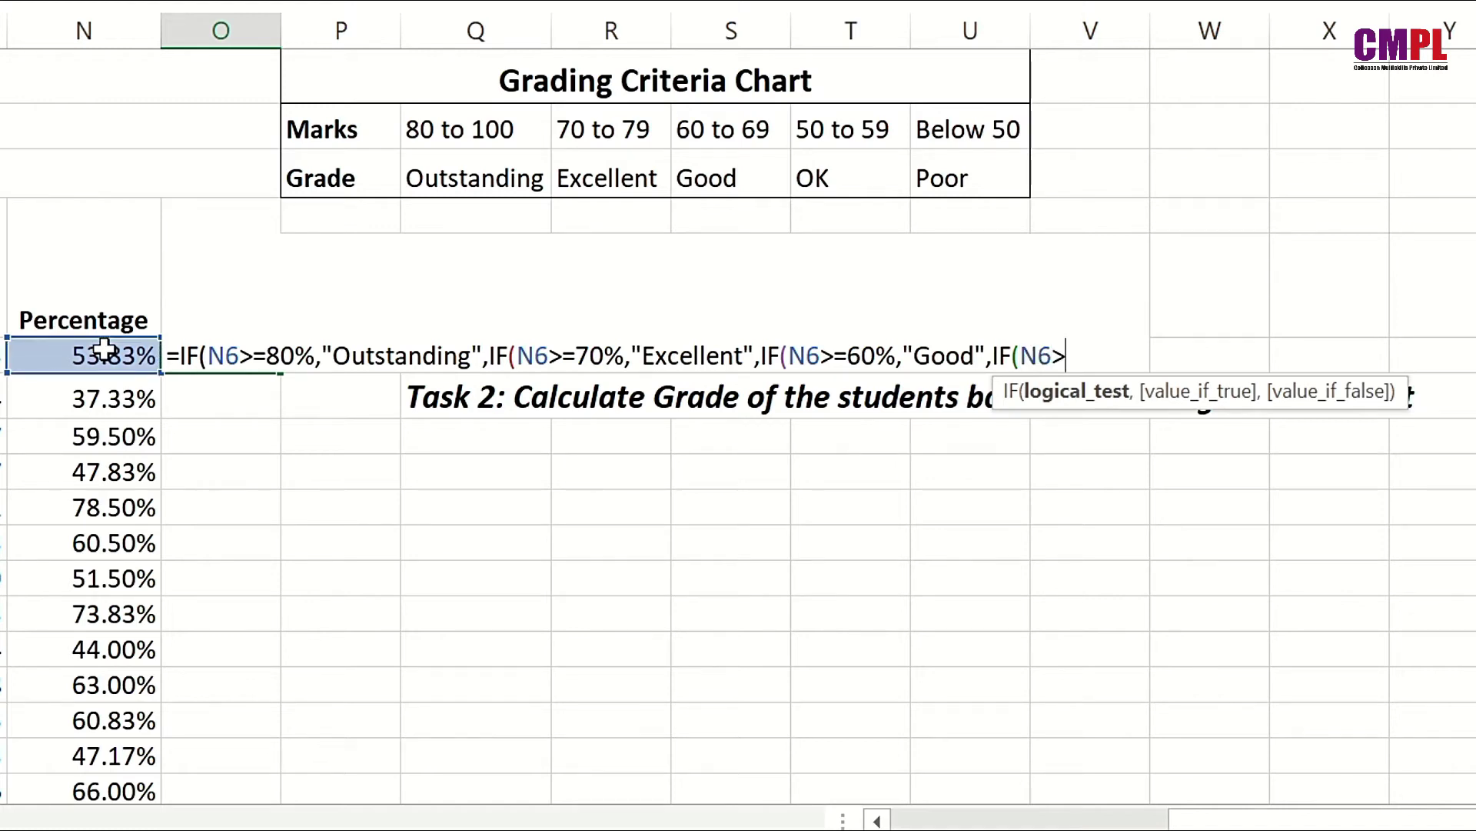
text(=50%,"OK)
text(")
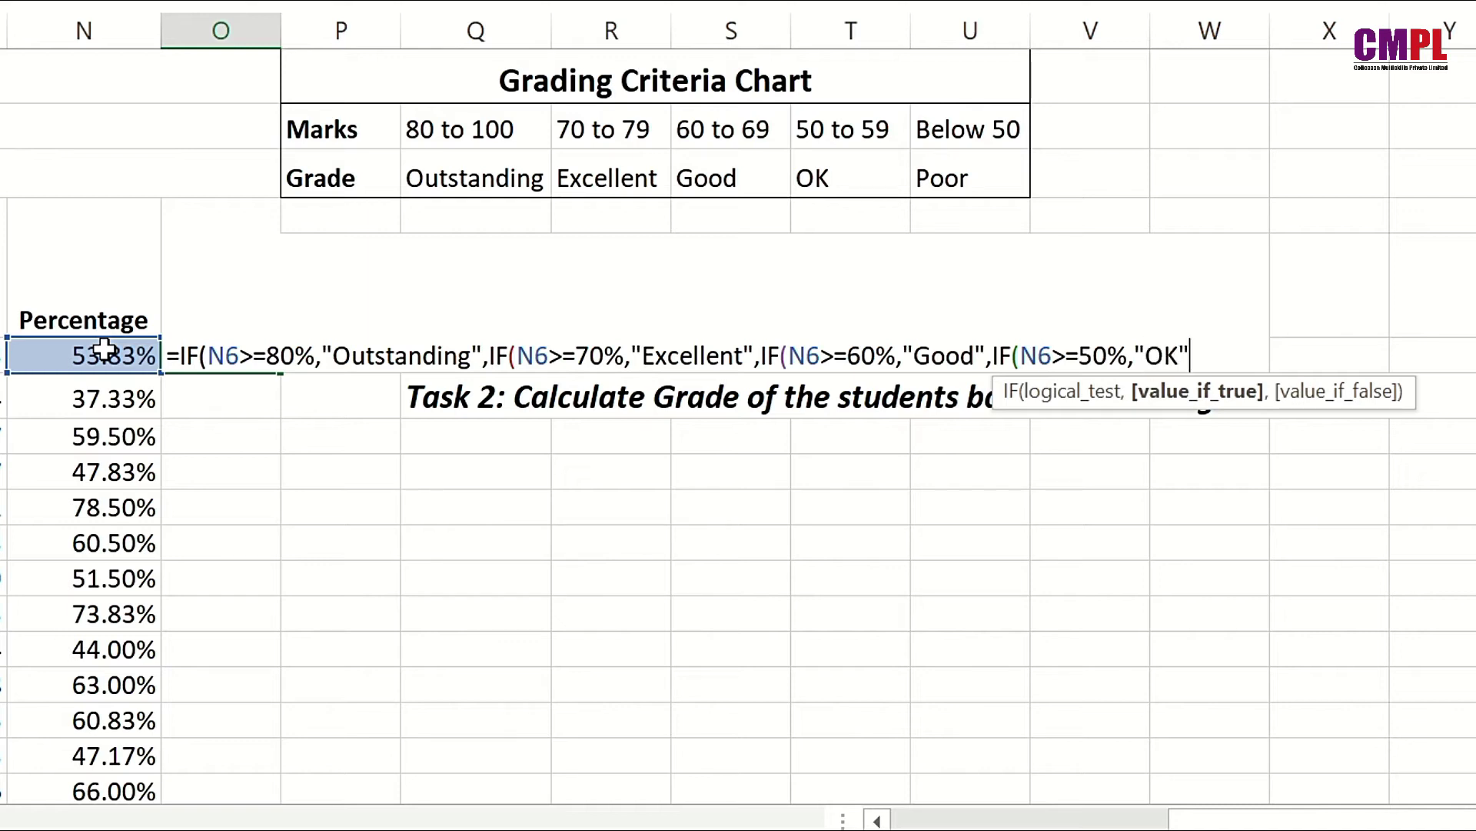
text(,)
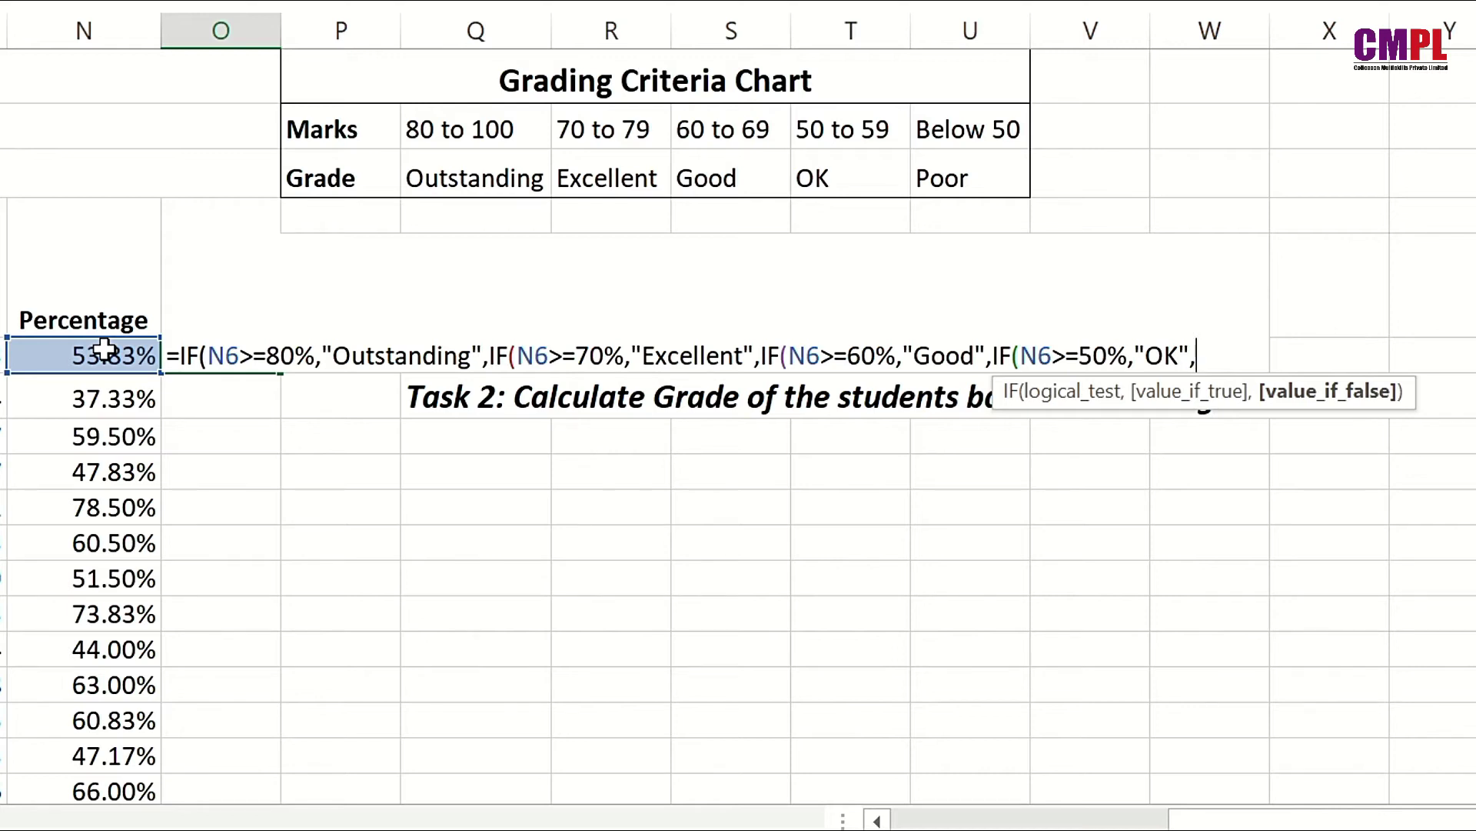
Set "Poor" as the final value if false, close all four IF functions and commit the formula in O6.
text("Poor)
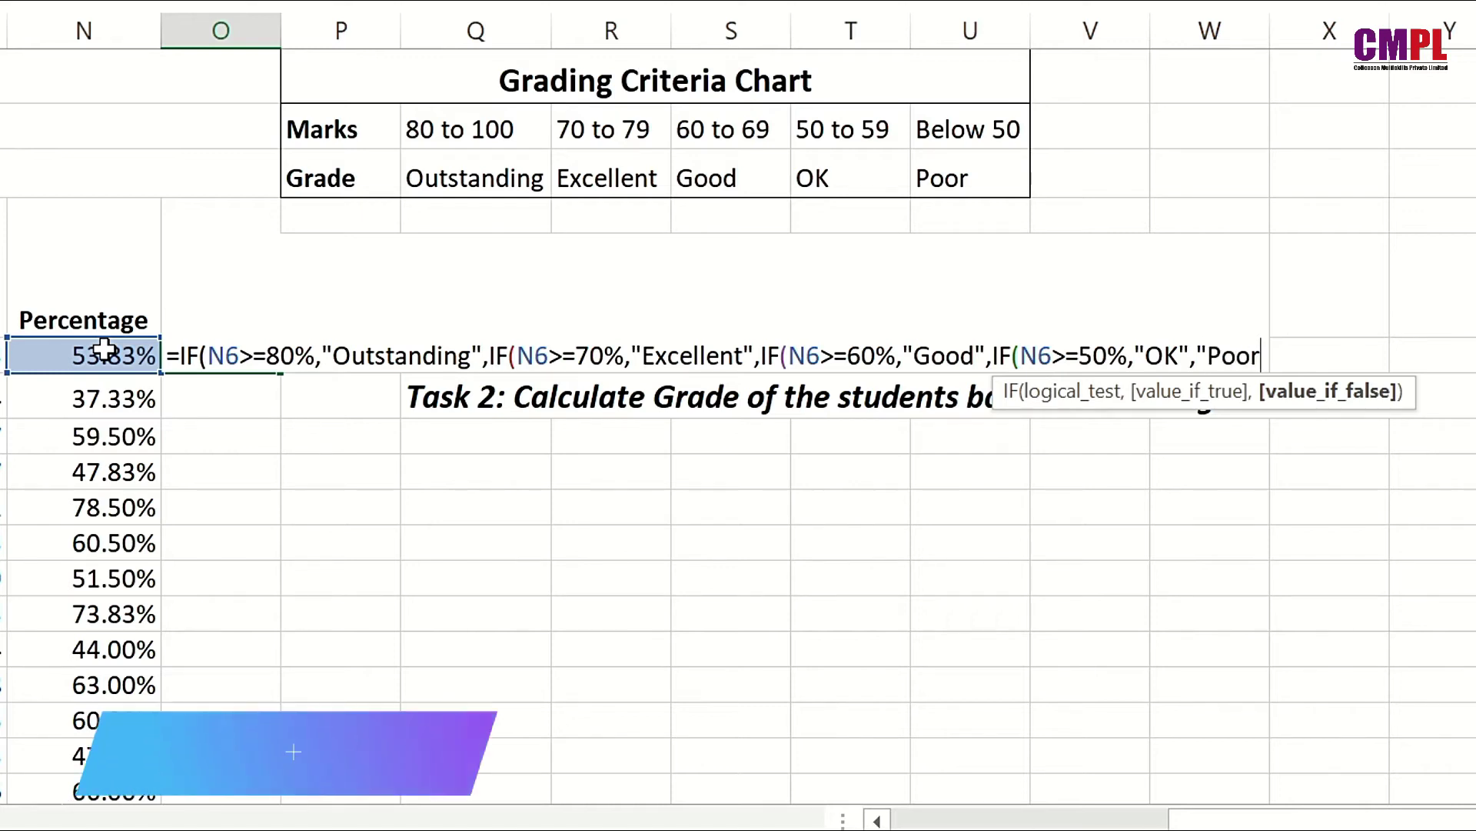
text(")
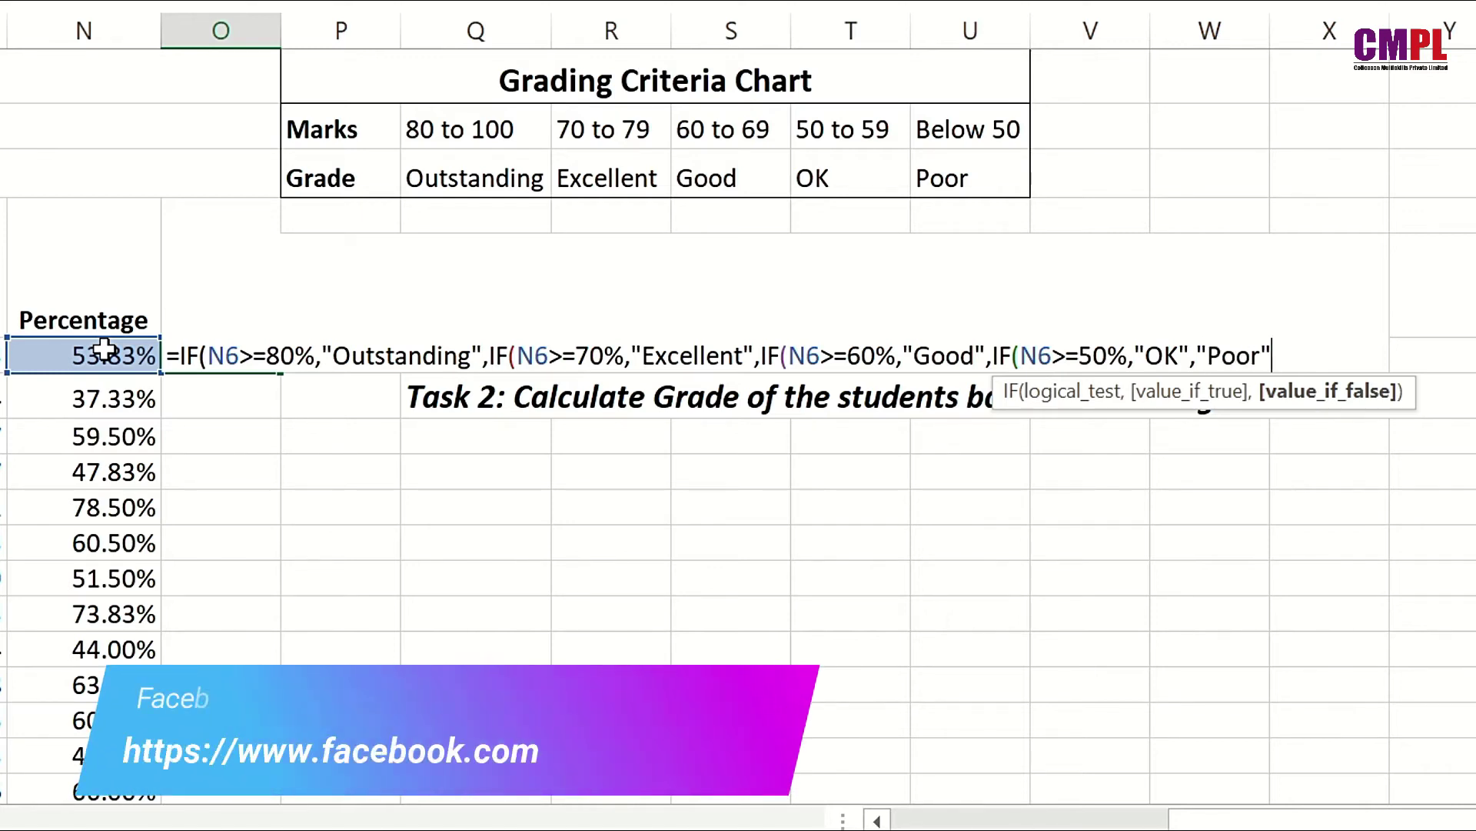
text())
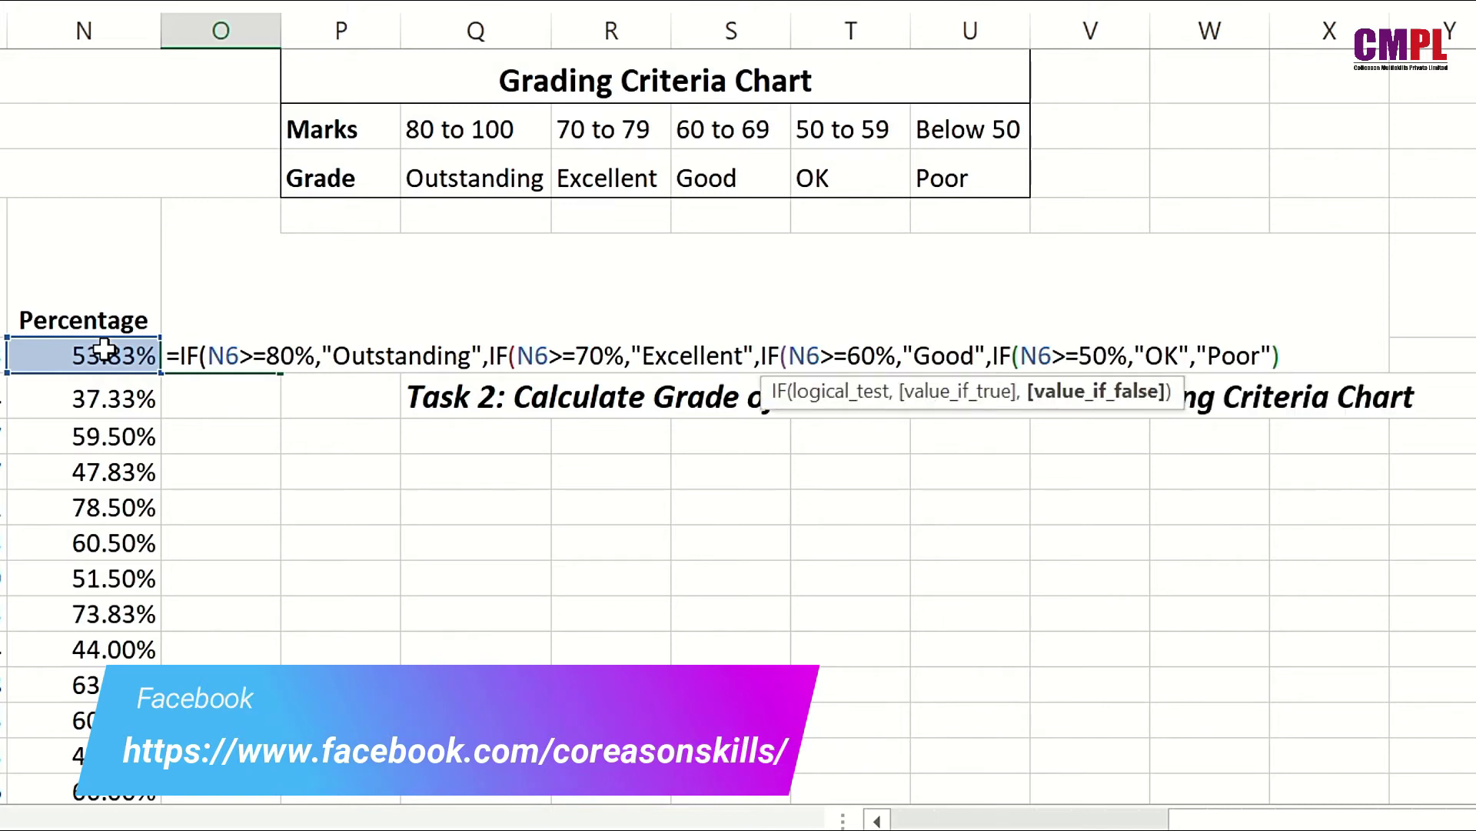
text())
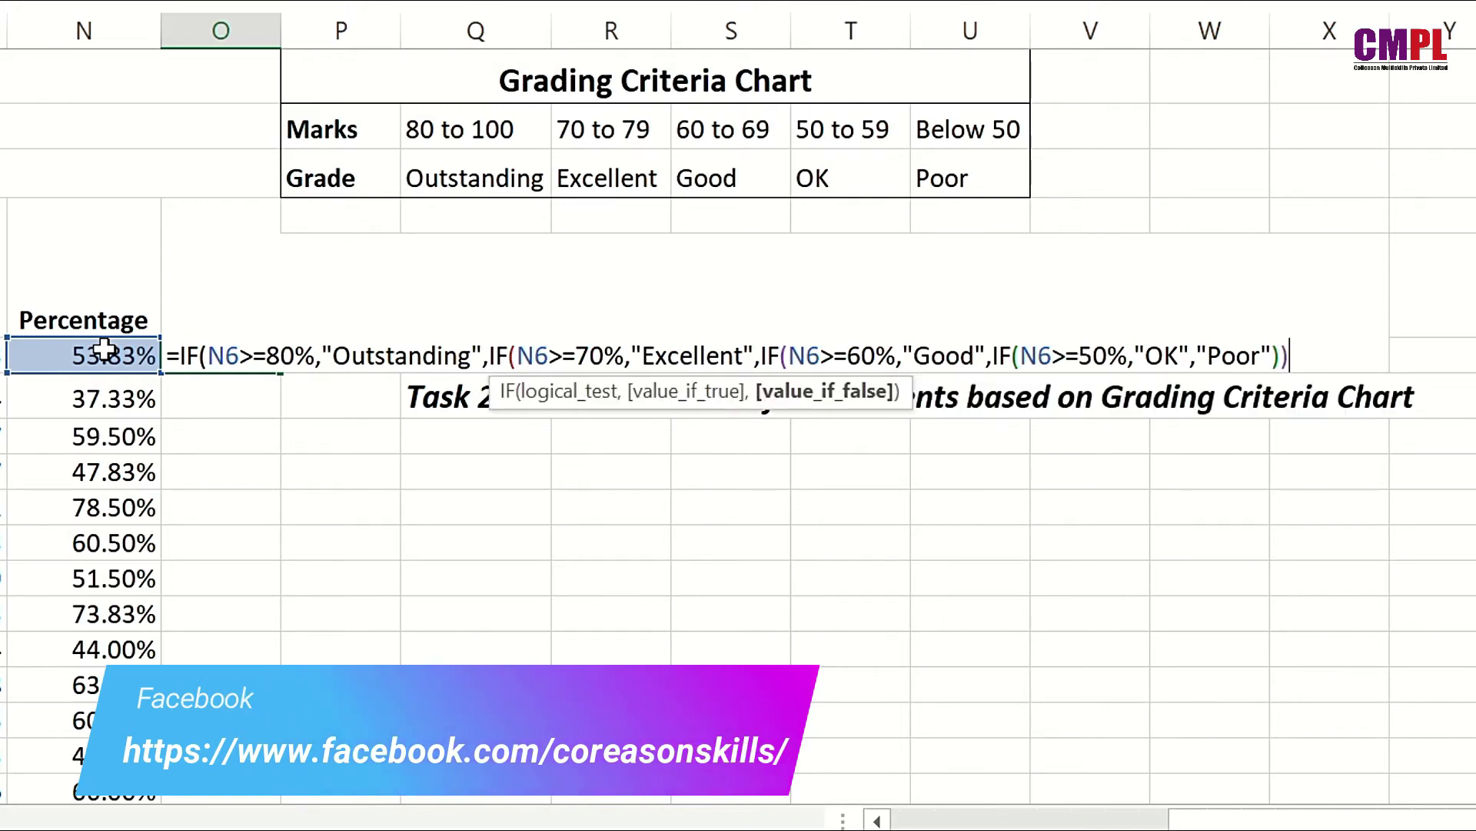
text())
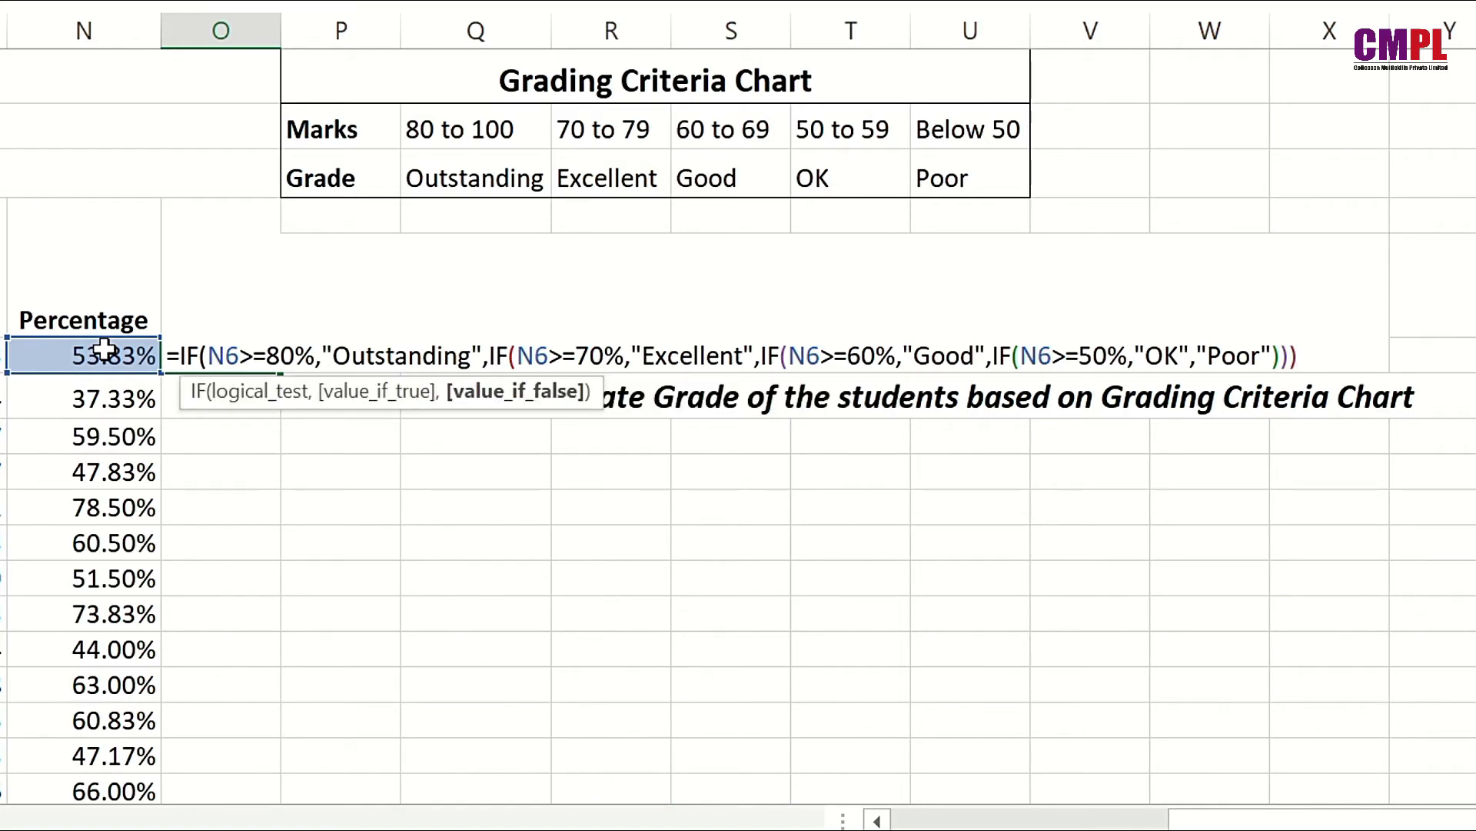
text())
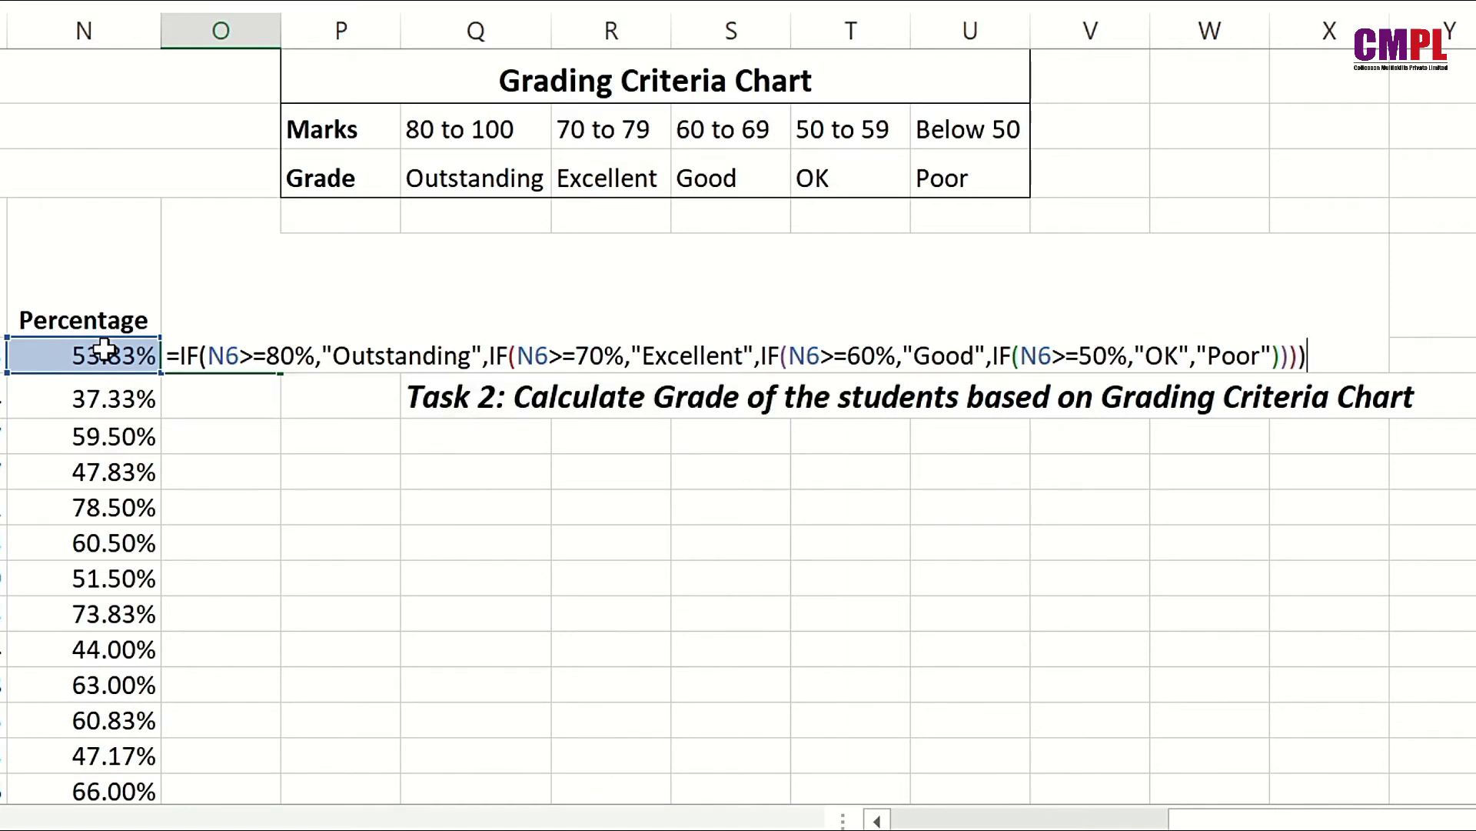
key(Return)
Fill the grade formula from O6 down the Grade column and check the 78.50% row against the Grading Criteria Chart.
click(203, 351)
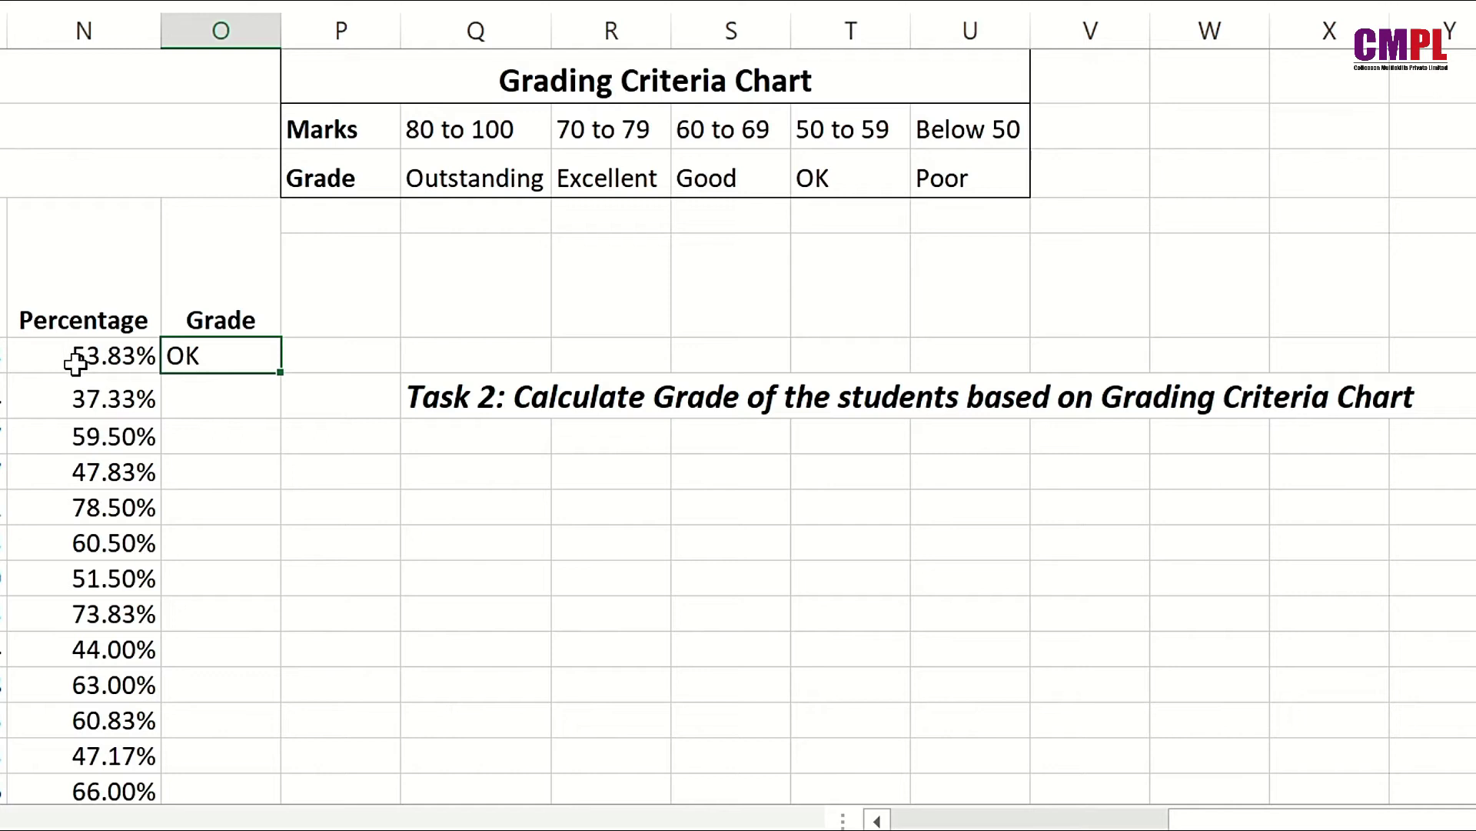
double_click(277, 377)
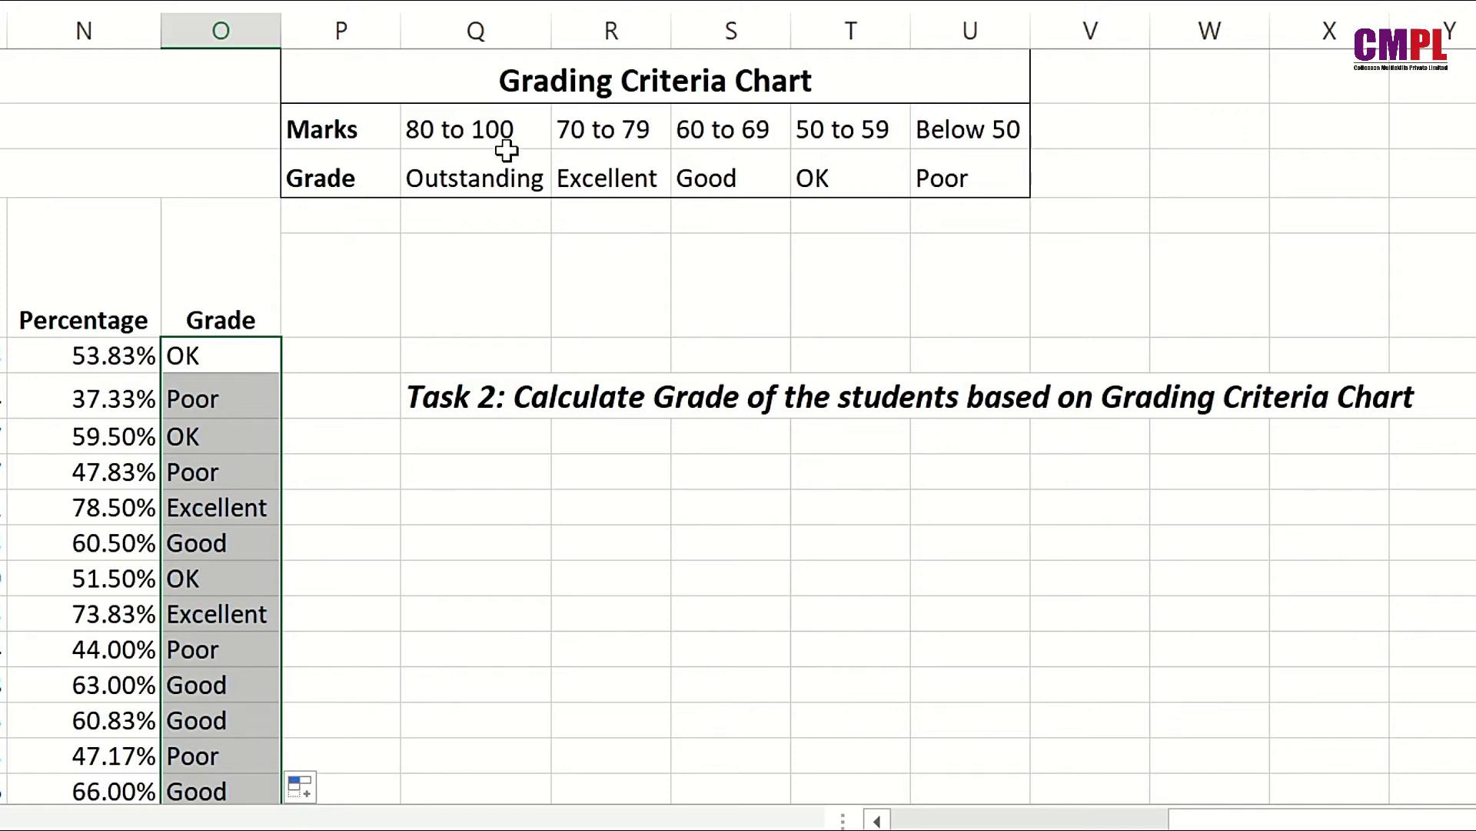
click(469, 132)
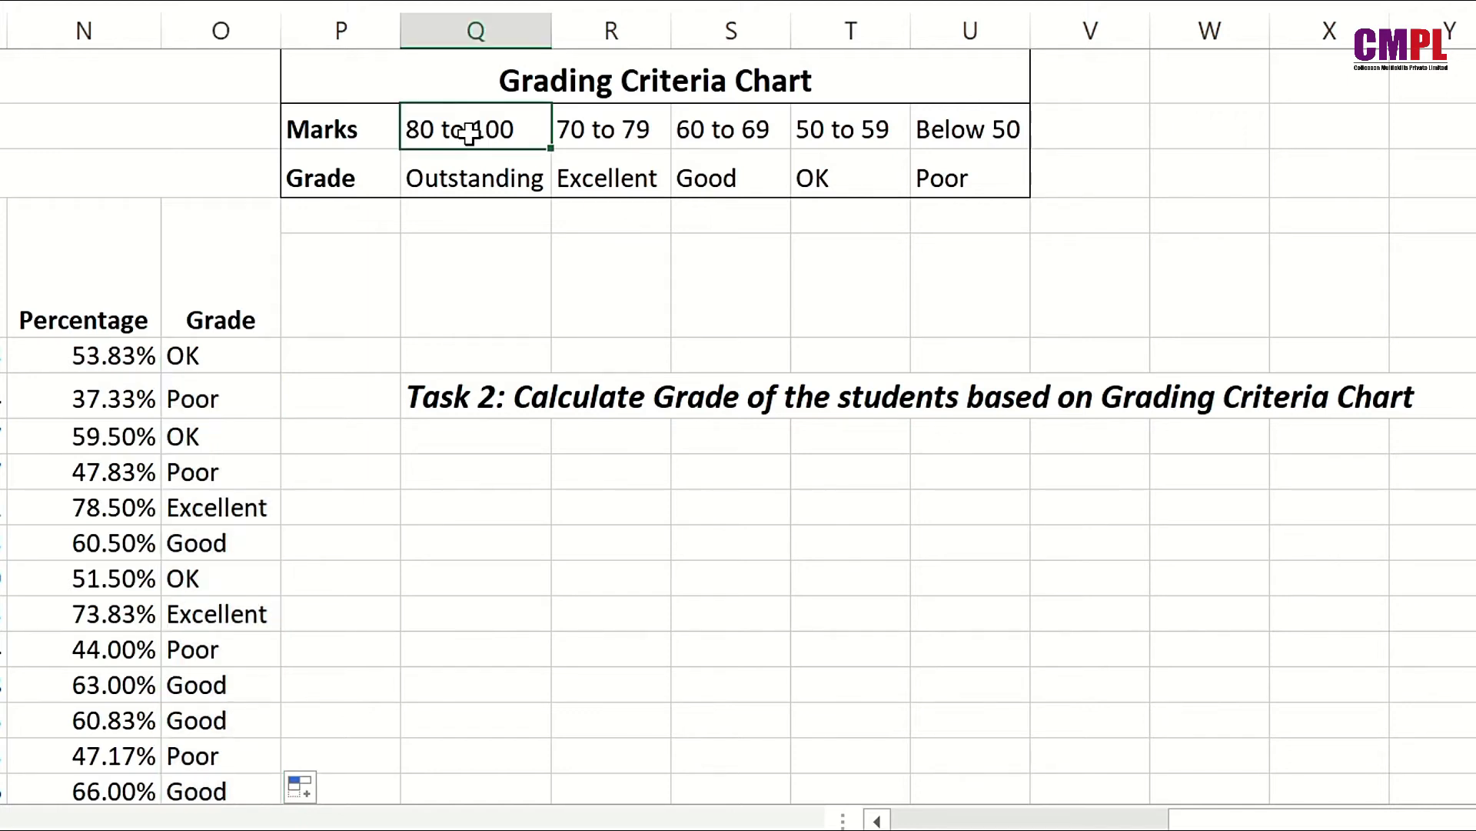
click(569, 133)
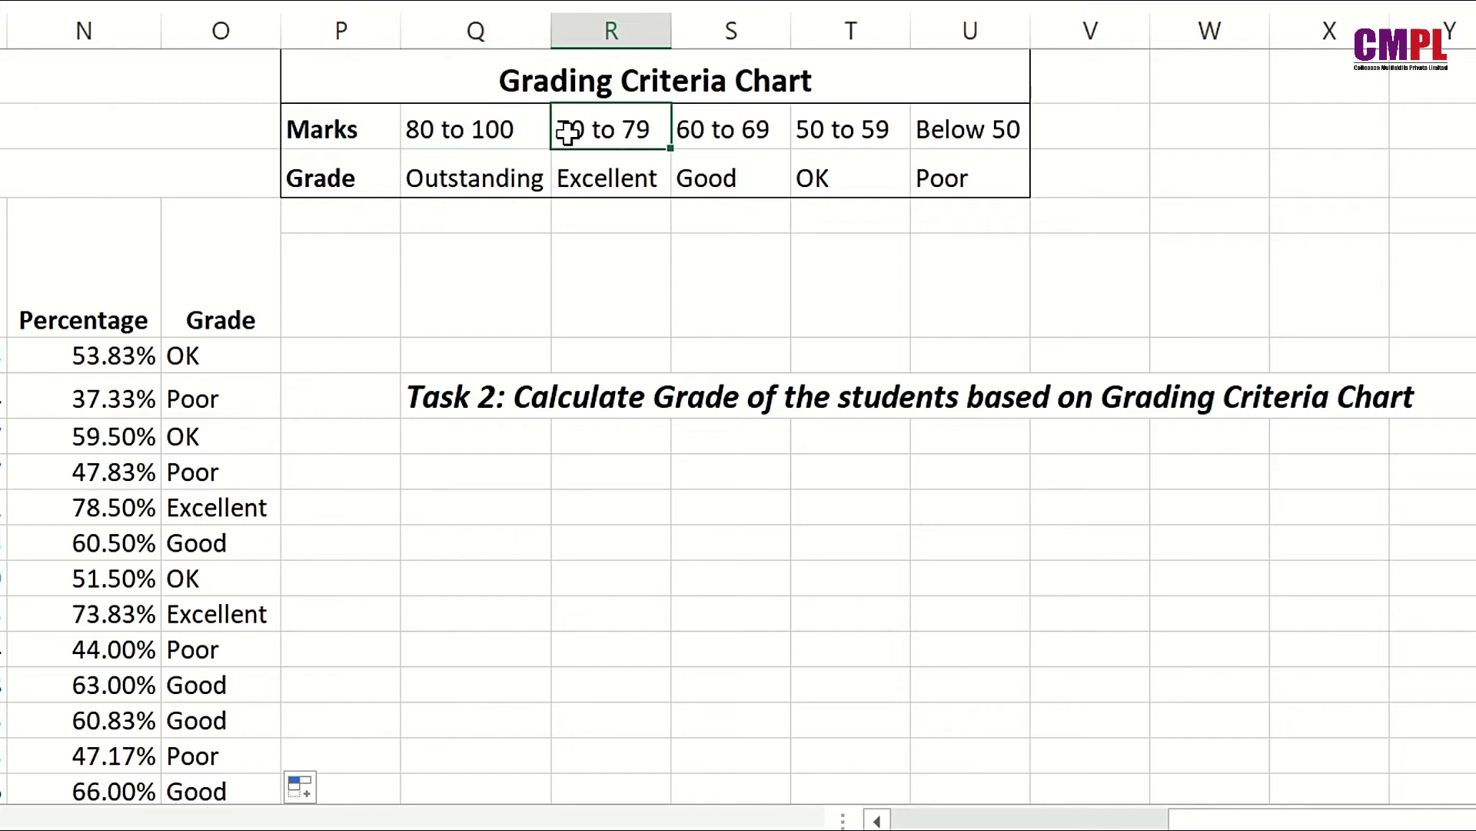
click(93, 513)
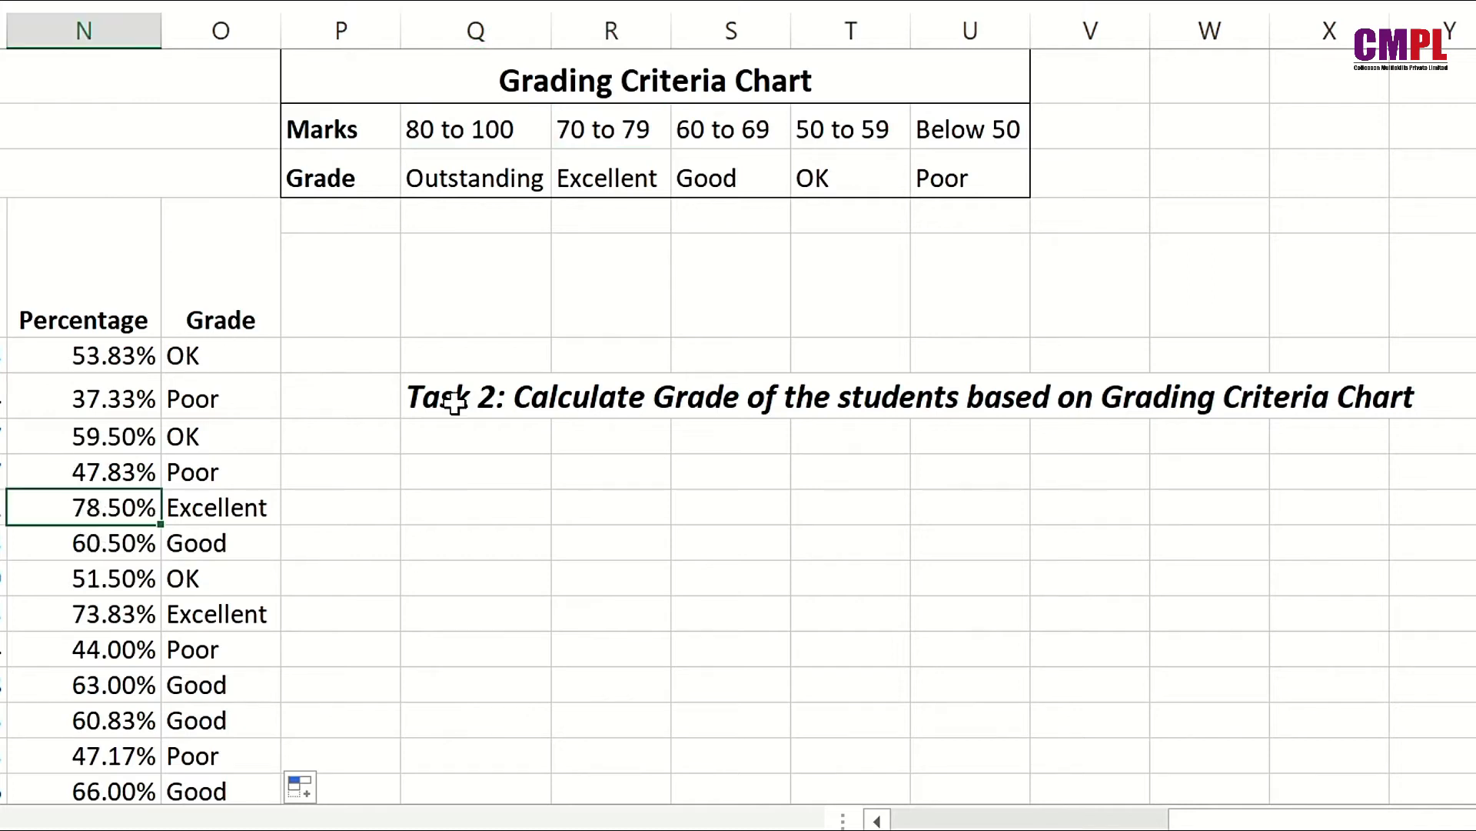
click(624, 175)
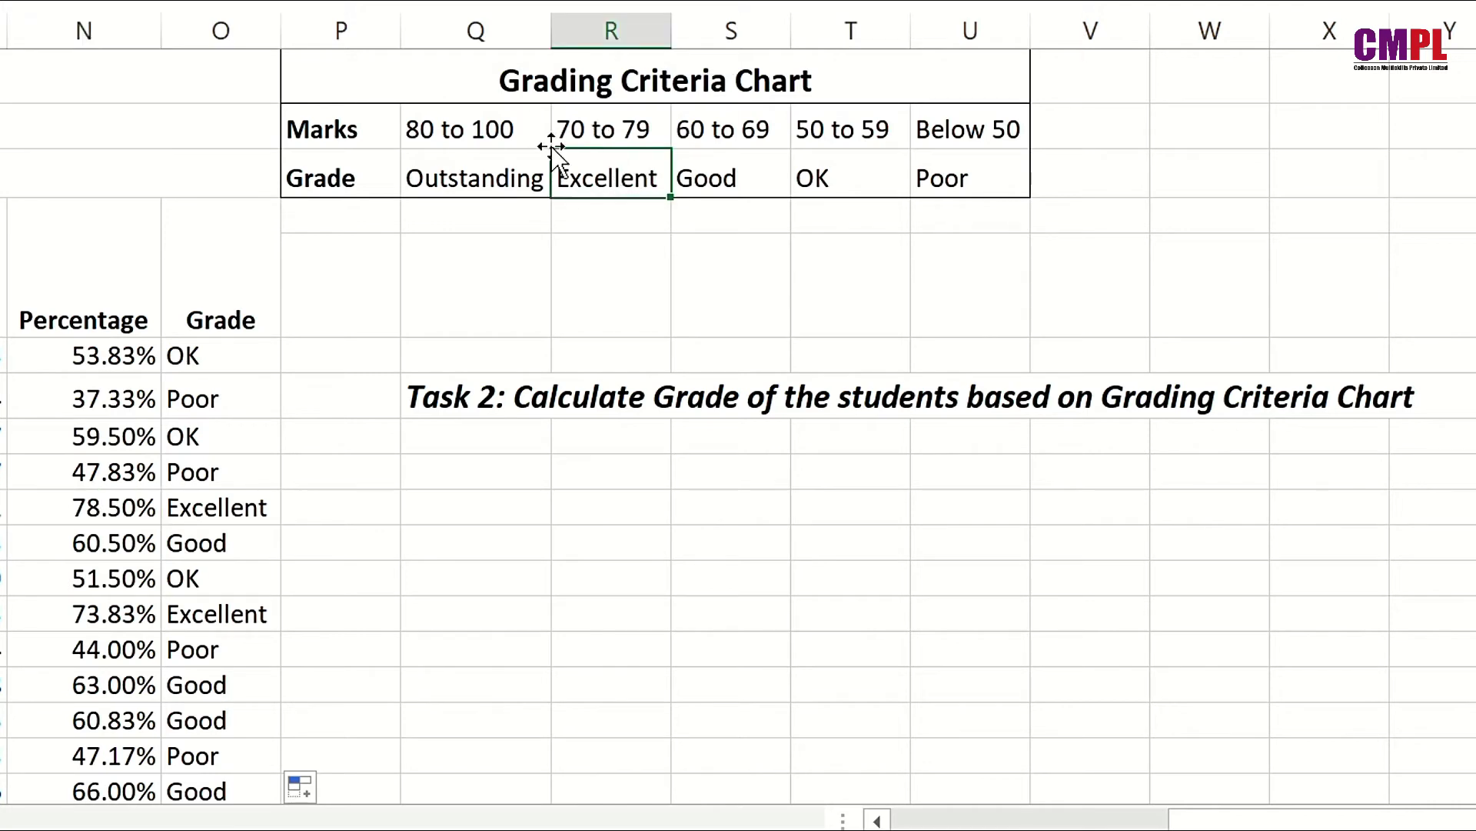
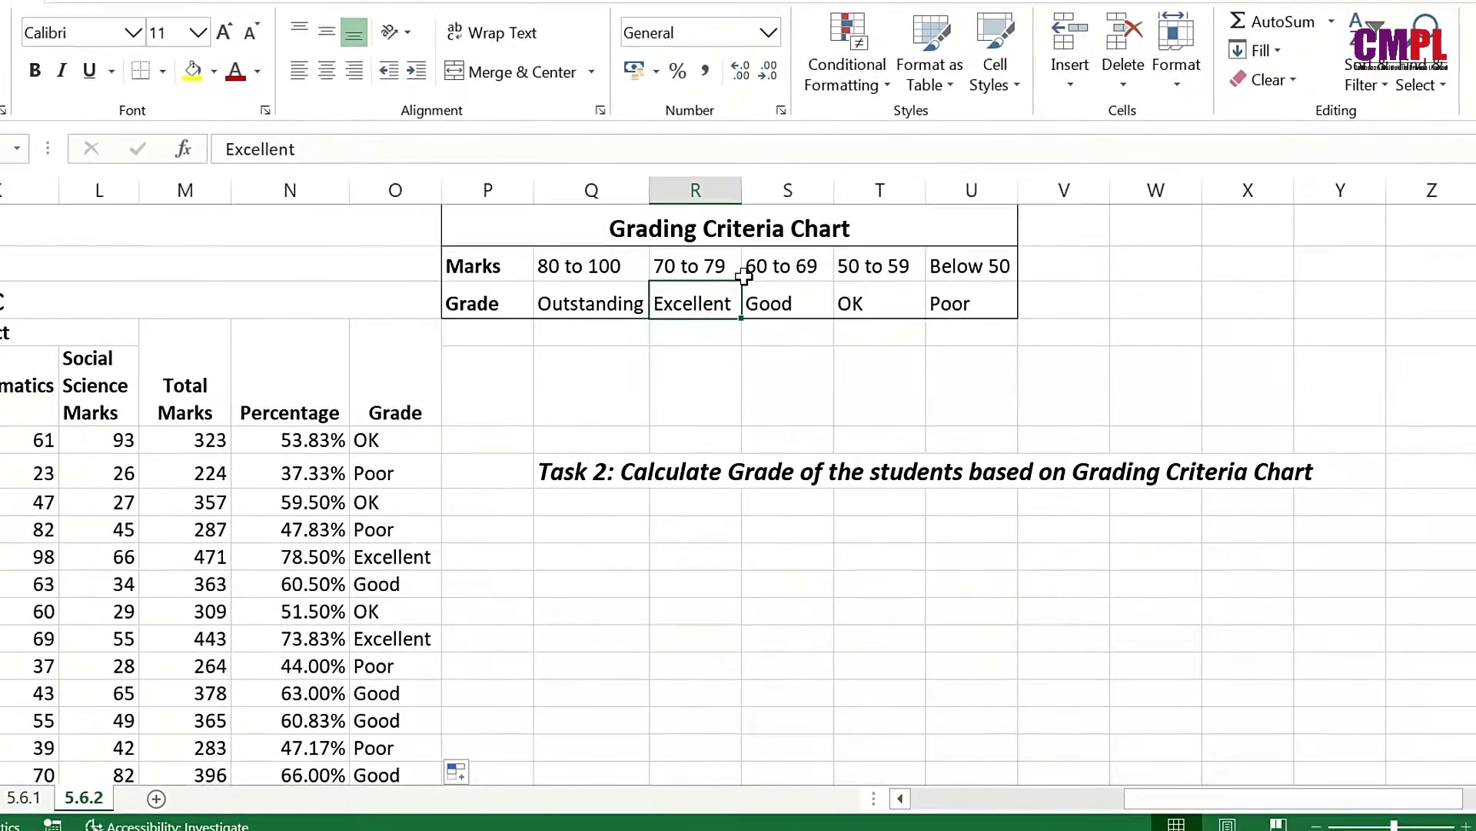
Return to sheet 5.6.1 and select the first Disc. % cell, E3.
click(101, 792)
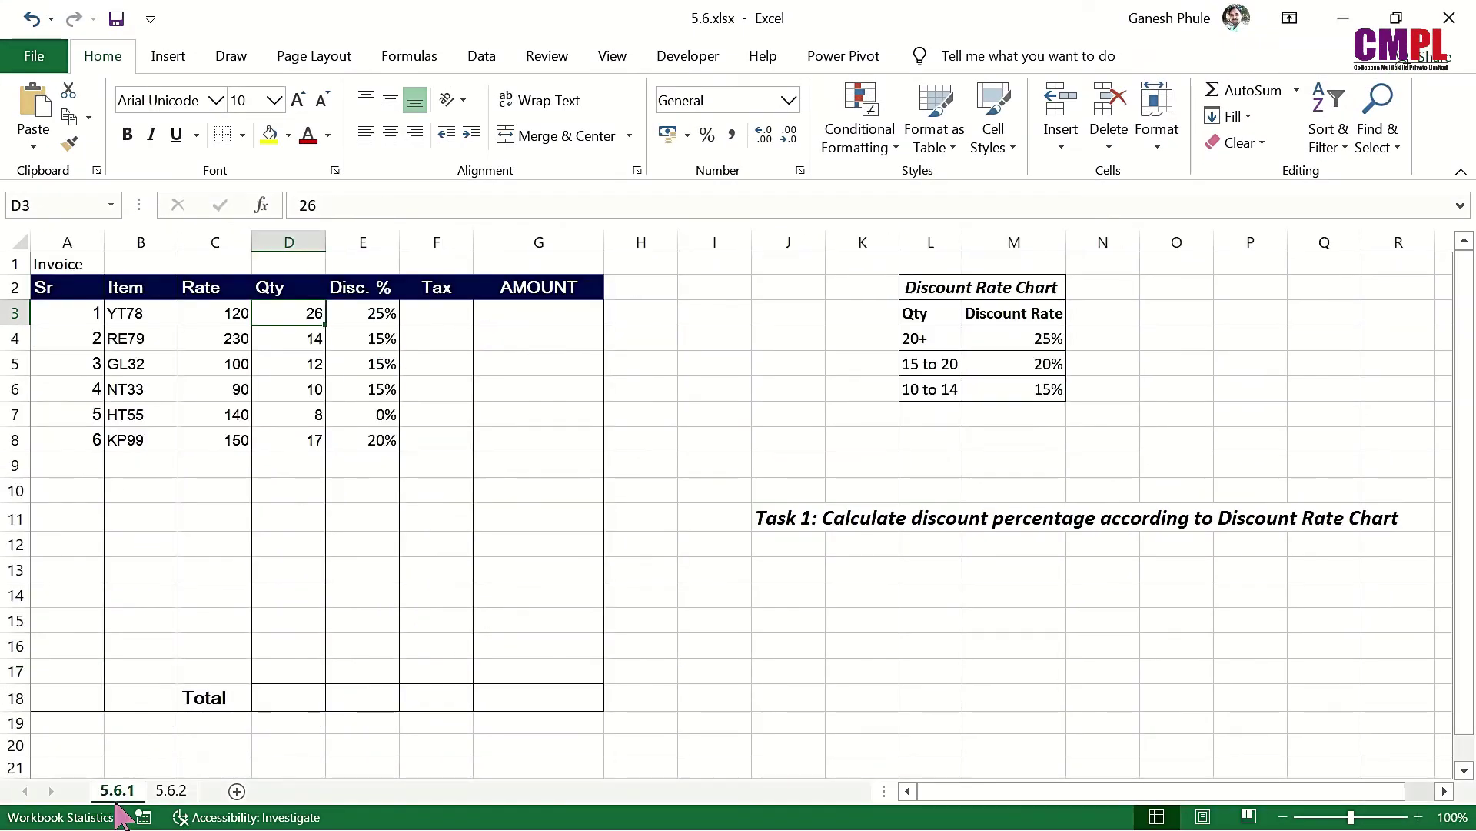
click(379, 317)
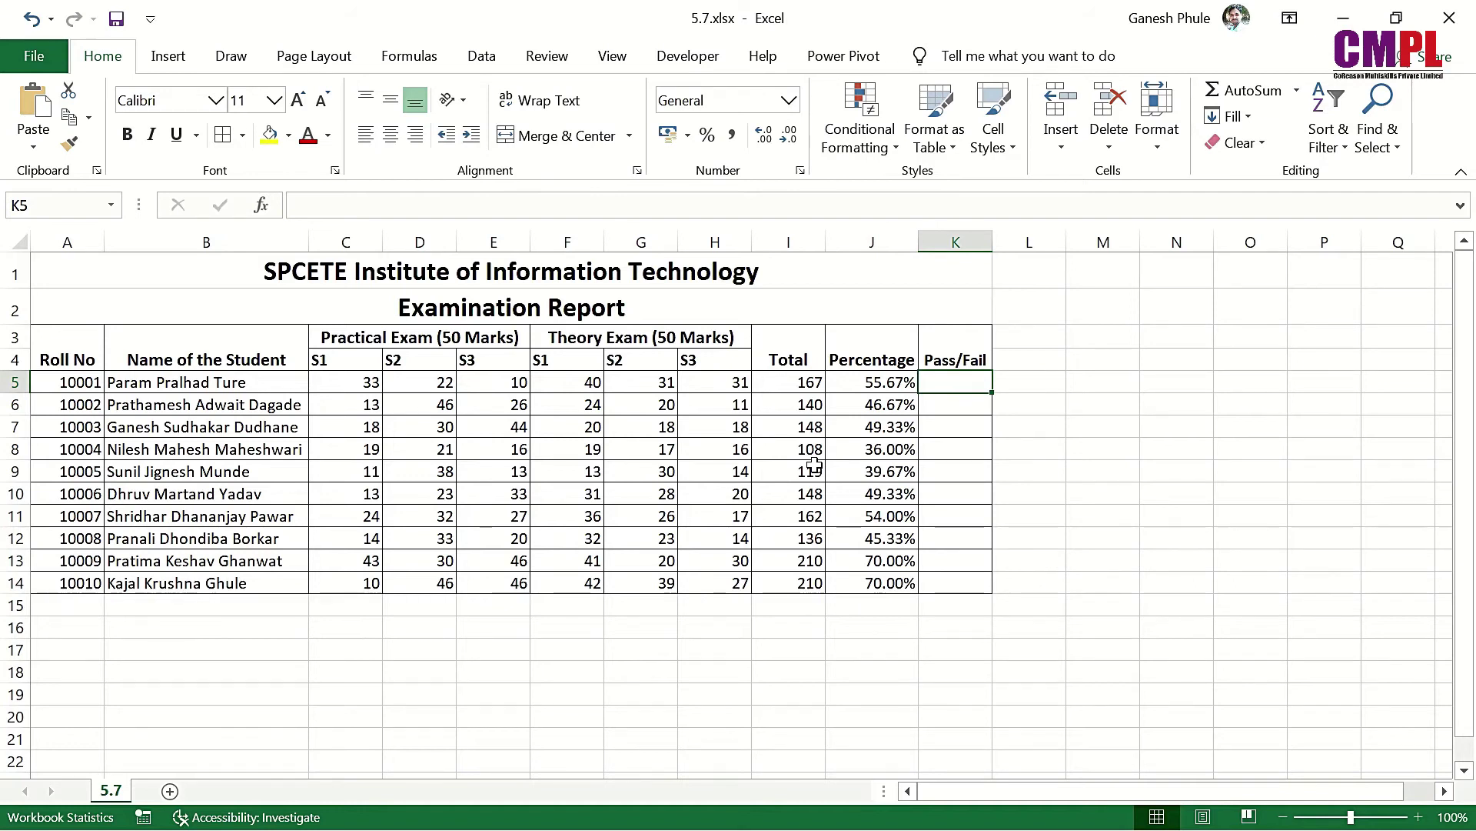
key(Return)
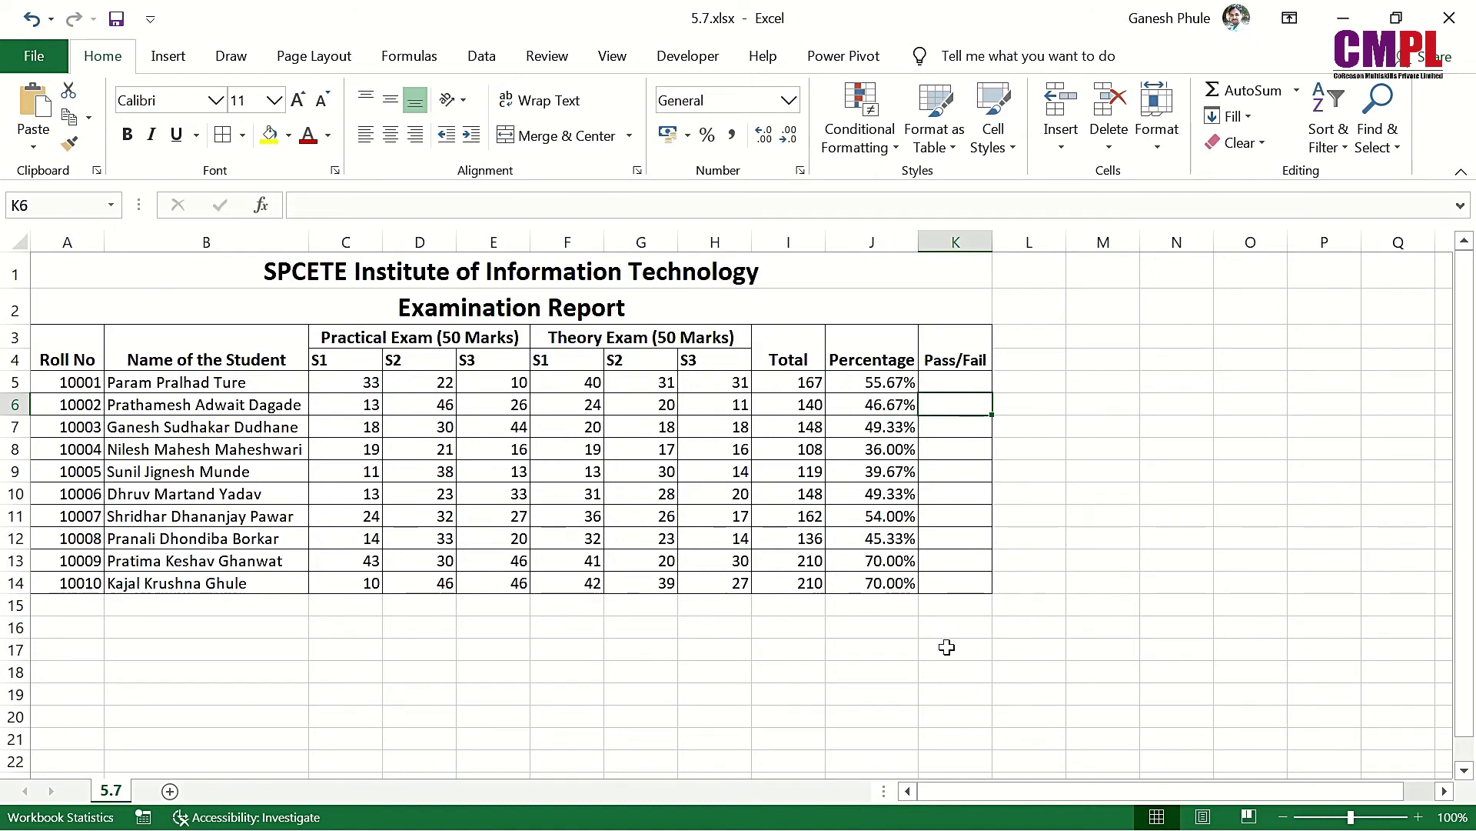
key(Up)
key(Right)
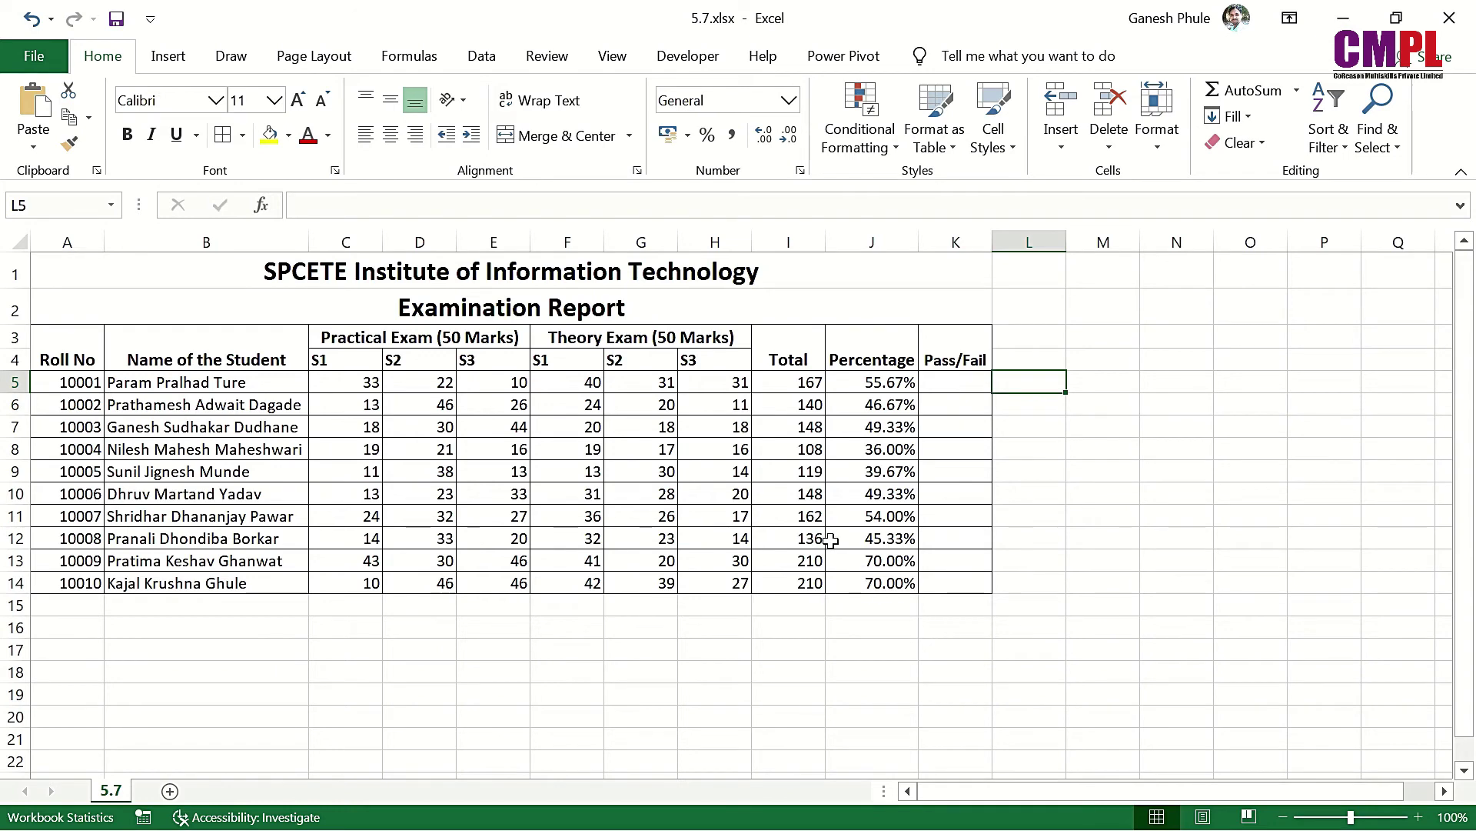
In the Examination Report of 5.7.xlsx, enter =IF(J5>=50%,"Pass","Fail") in K5 under Pass/Fail.
click(874, 384)
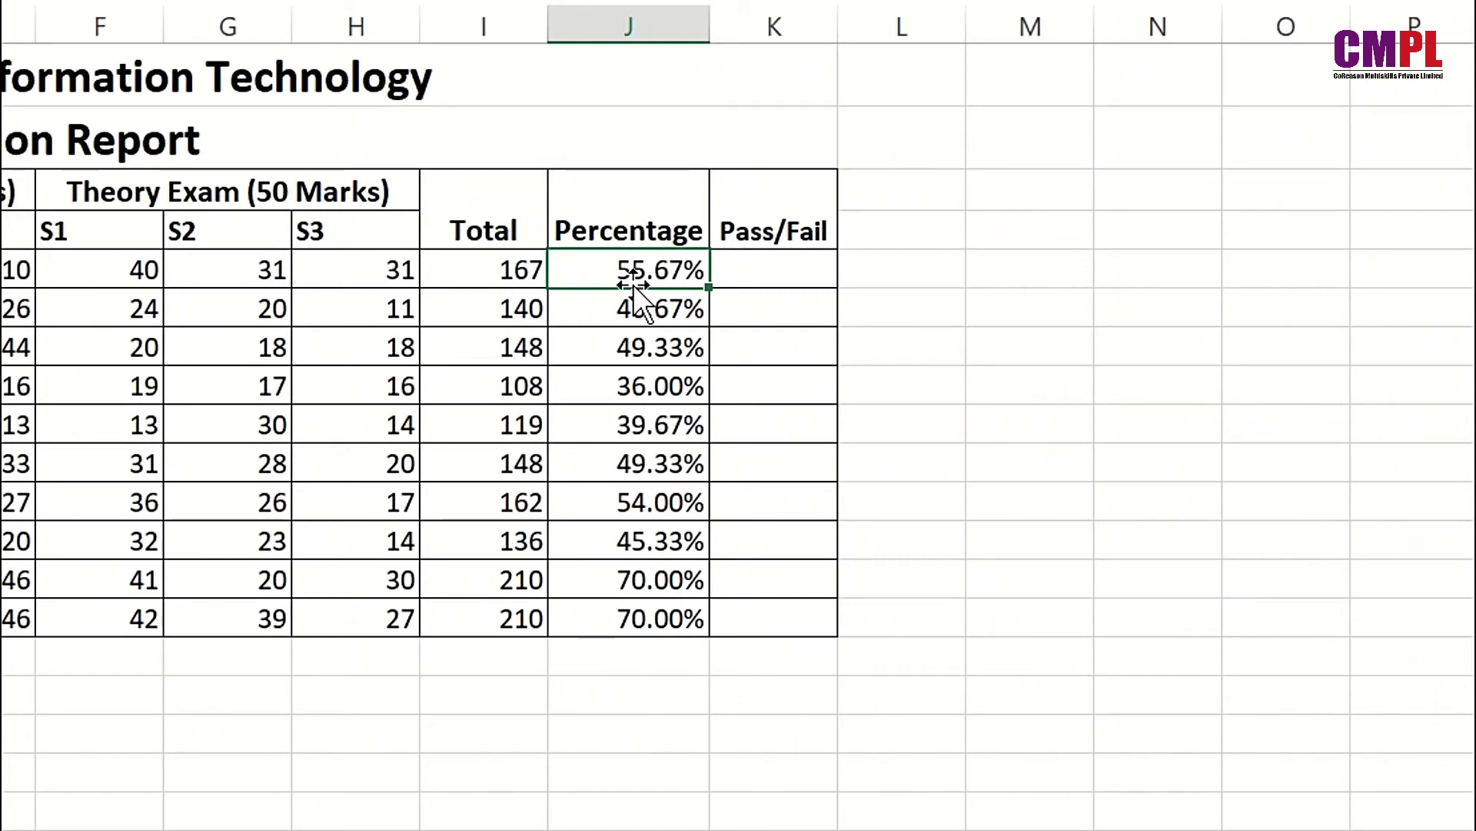
key(Right)
text(=if)
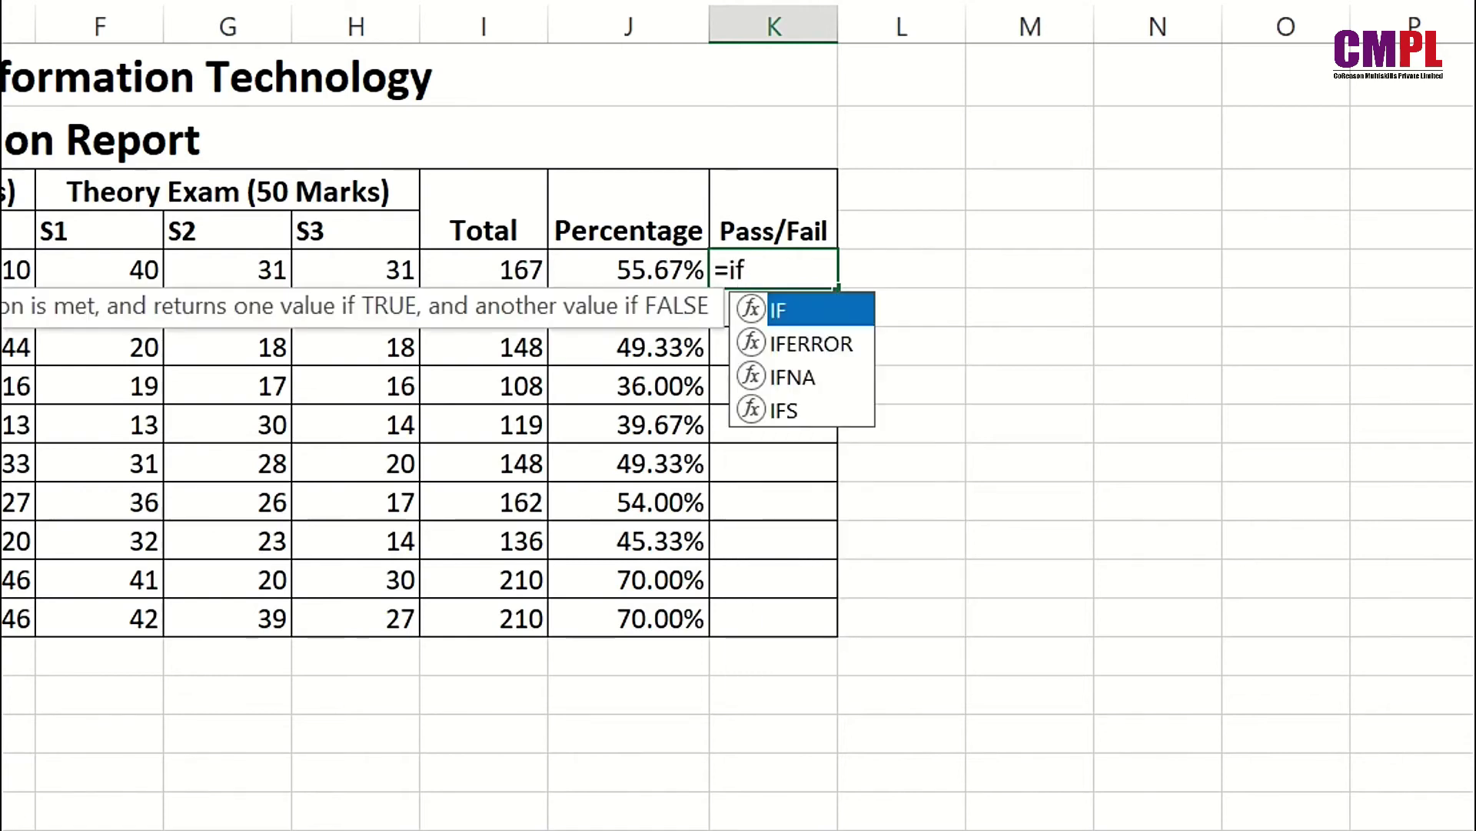
key(Tab)
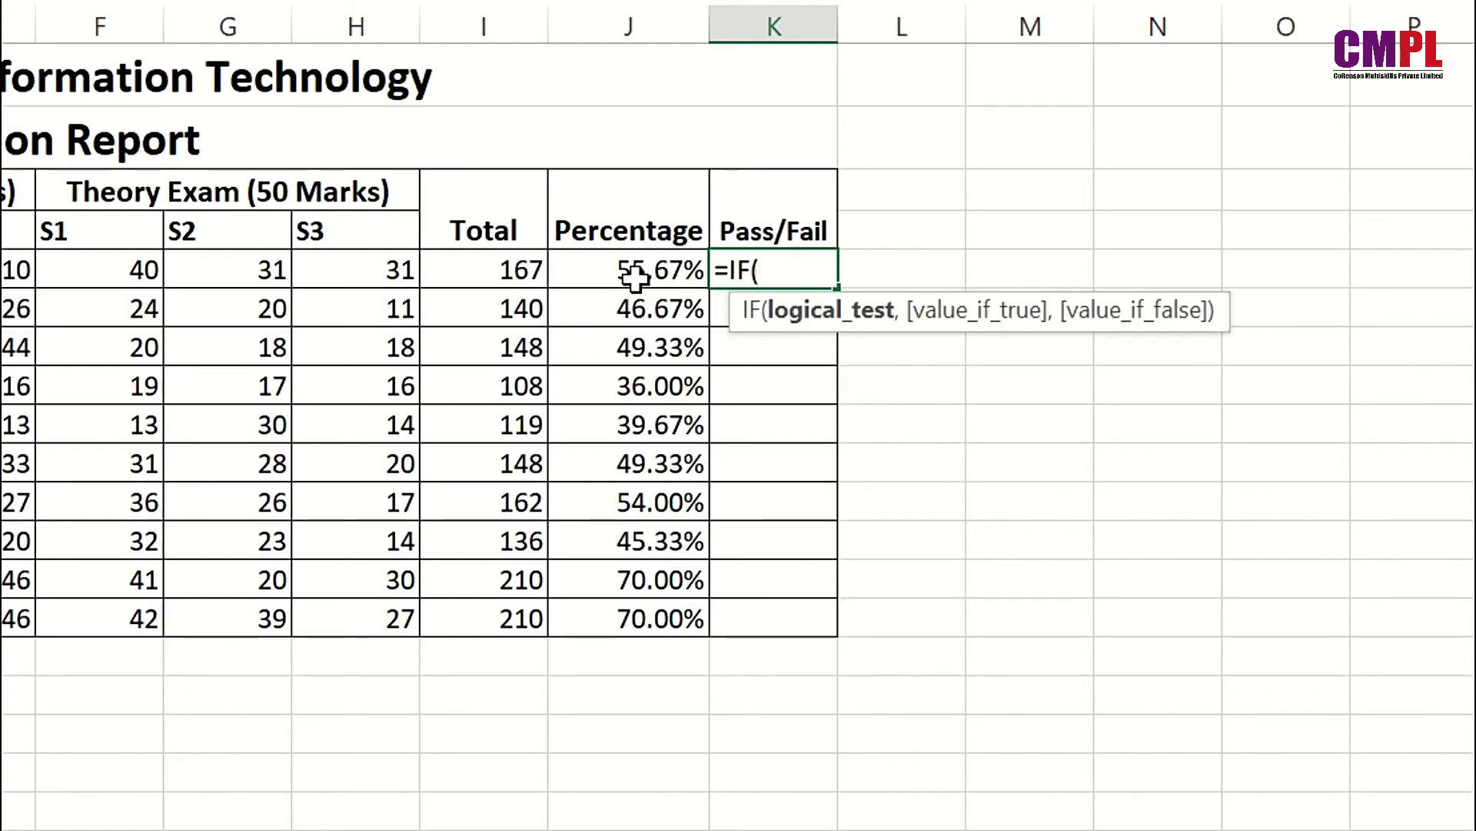
click(633, 277)
text(>=50)
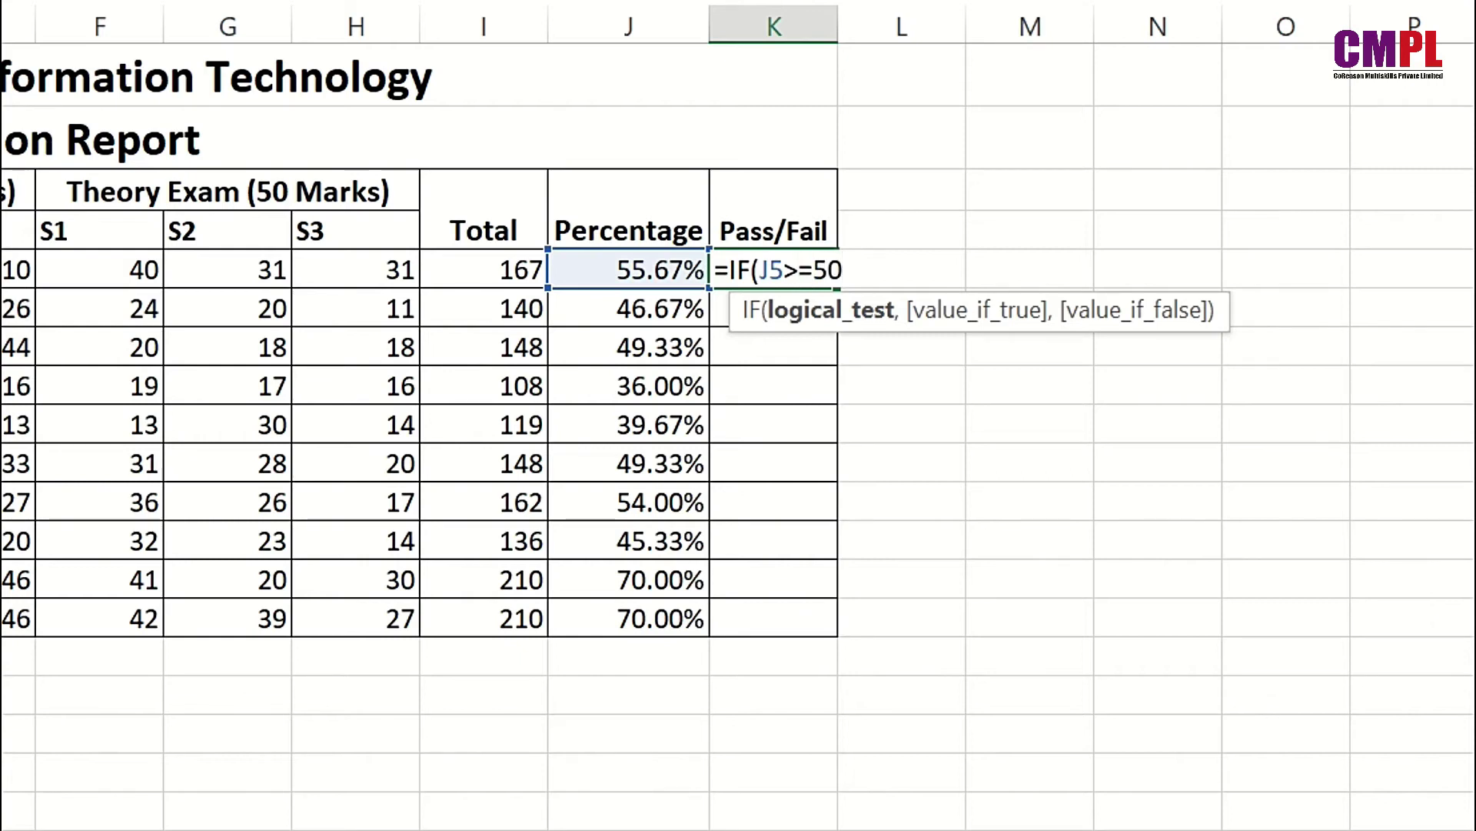
text(%,"Pass","Fail")
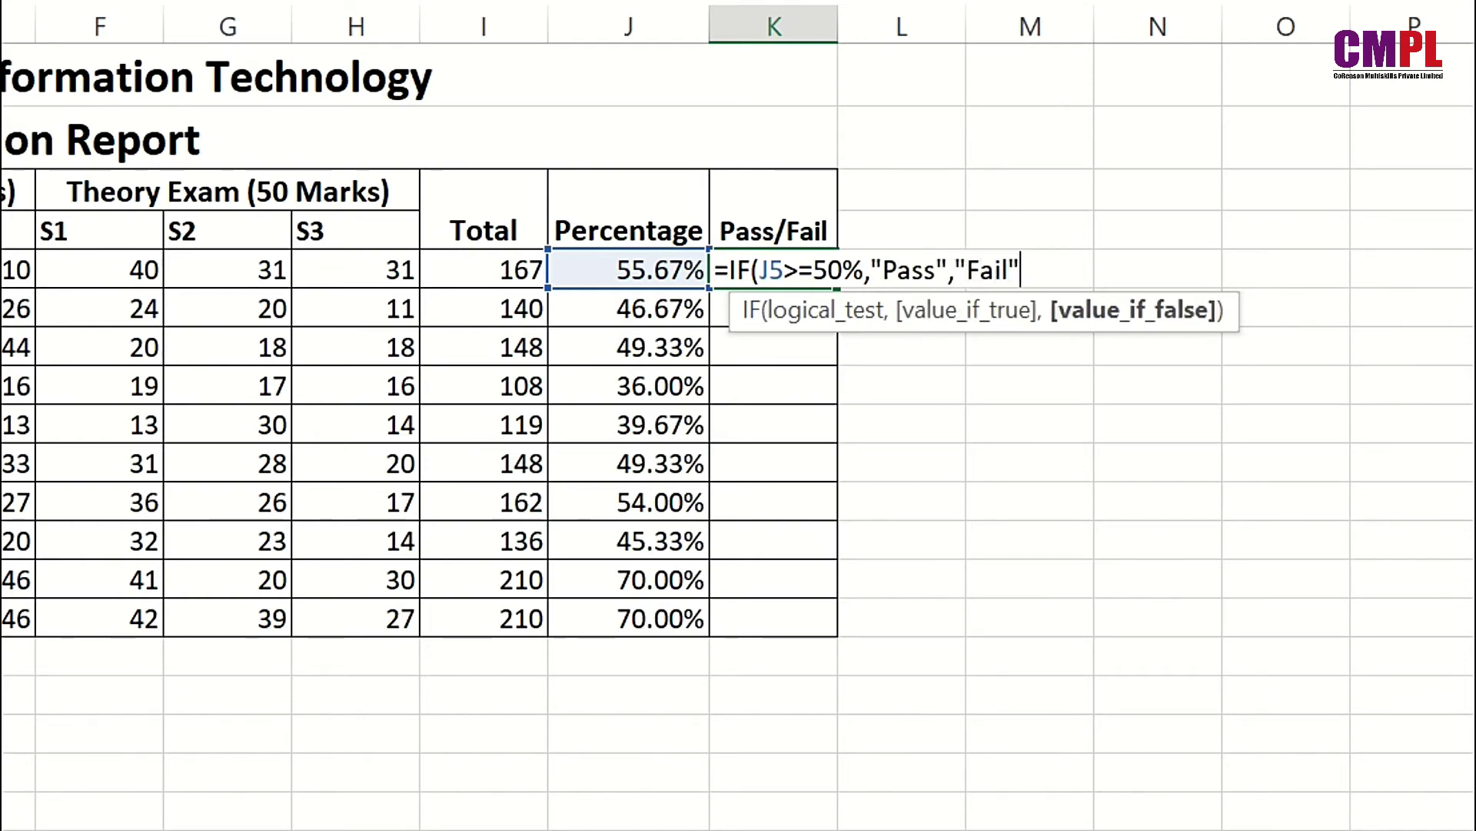
text())
key(Return)
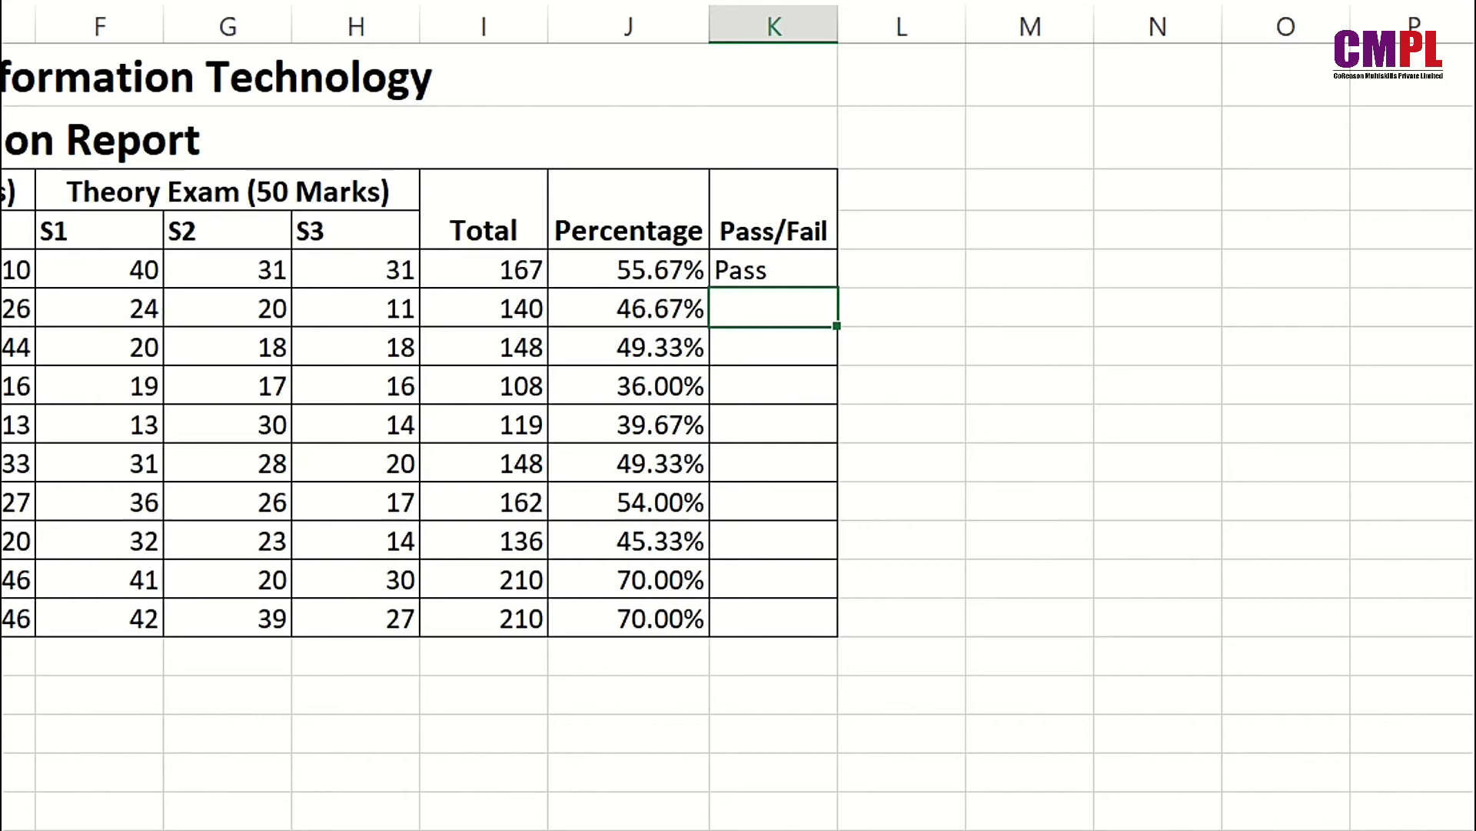
Check the first student's S1 marks and percentage formula, and clear the Pass/Fail formula from K5.
click(774, 270)
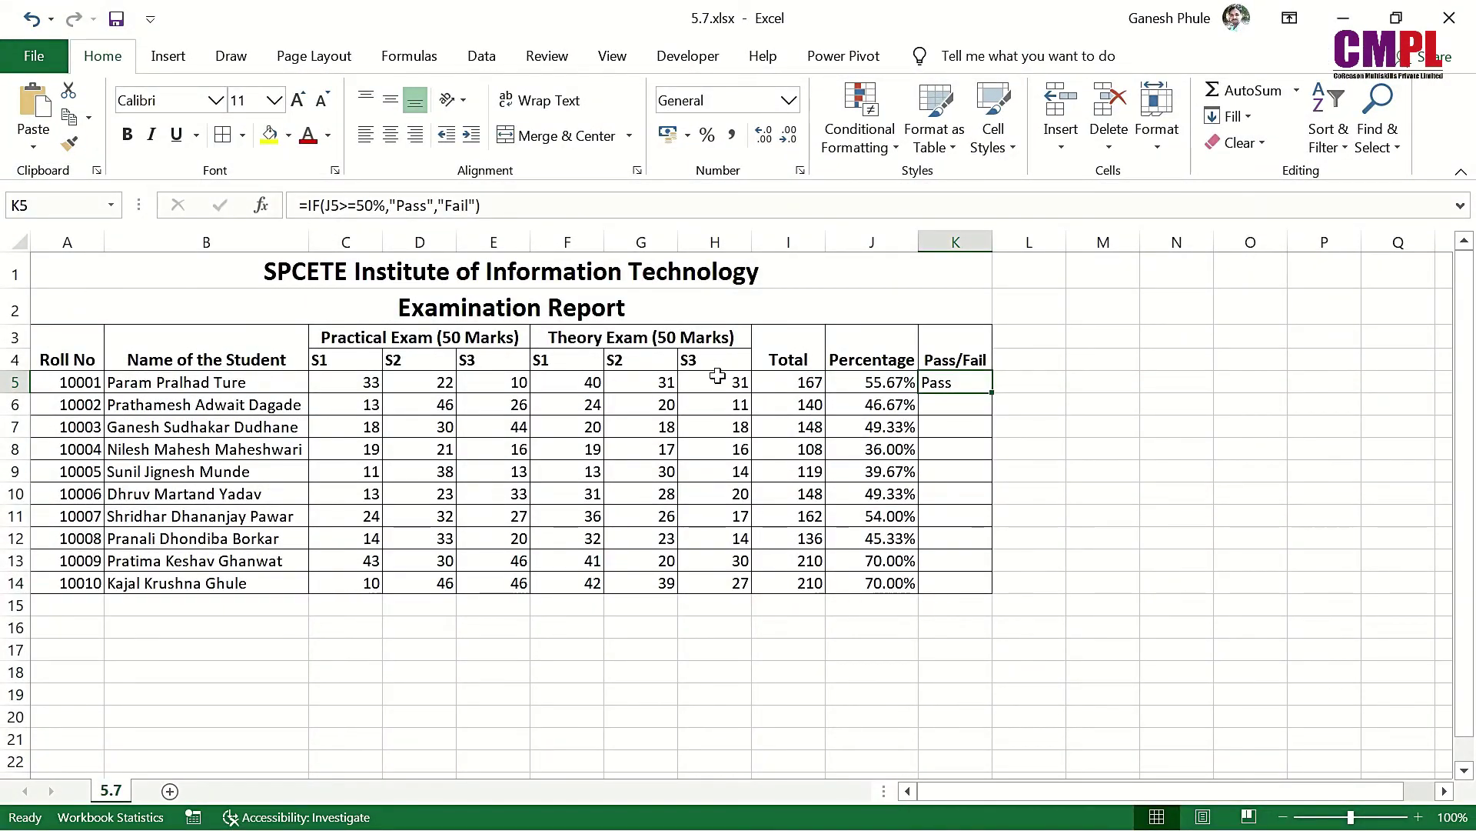
click(347, 377)
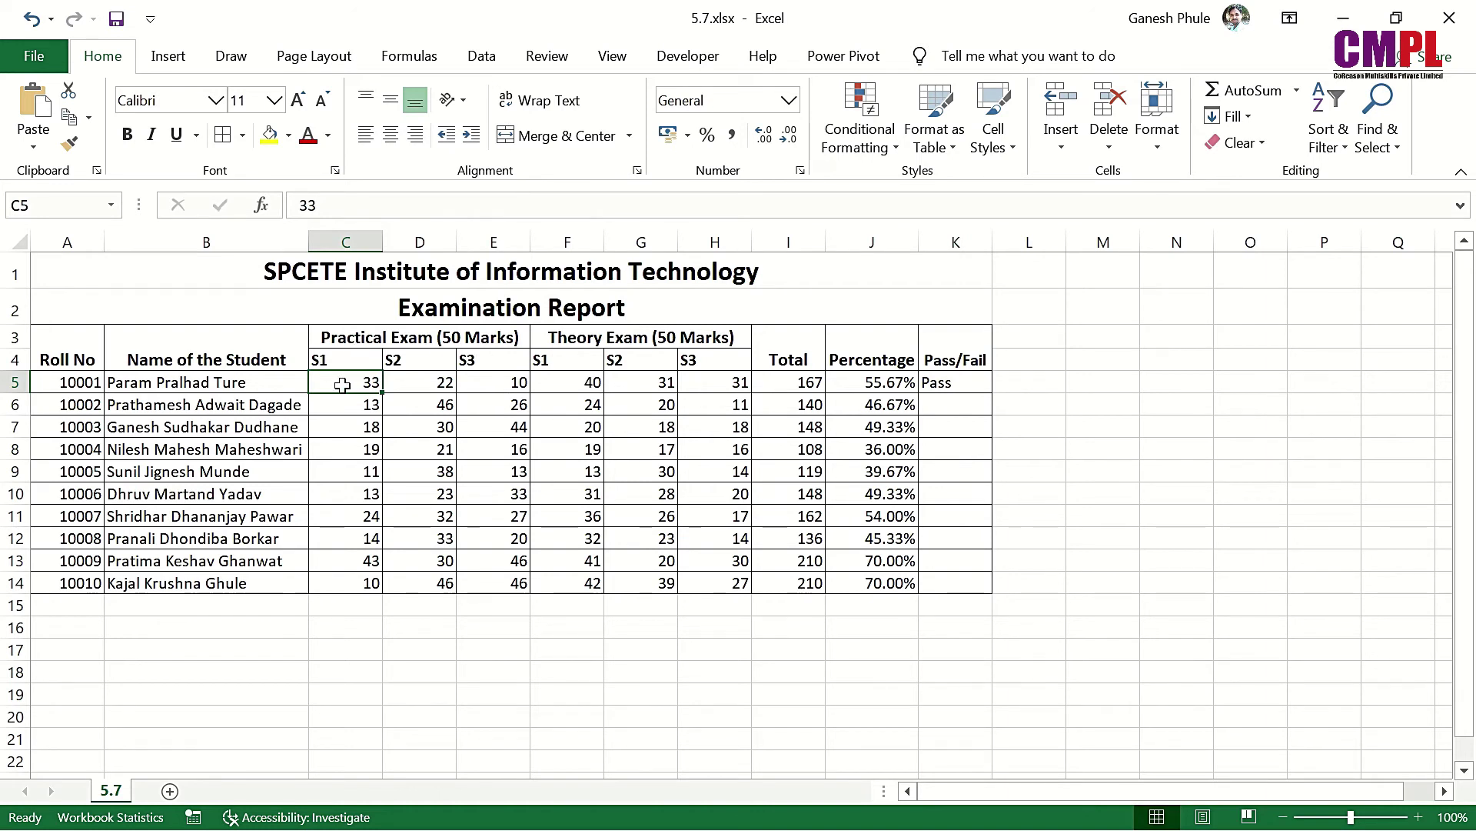
click(574, 386)
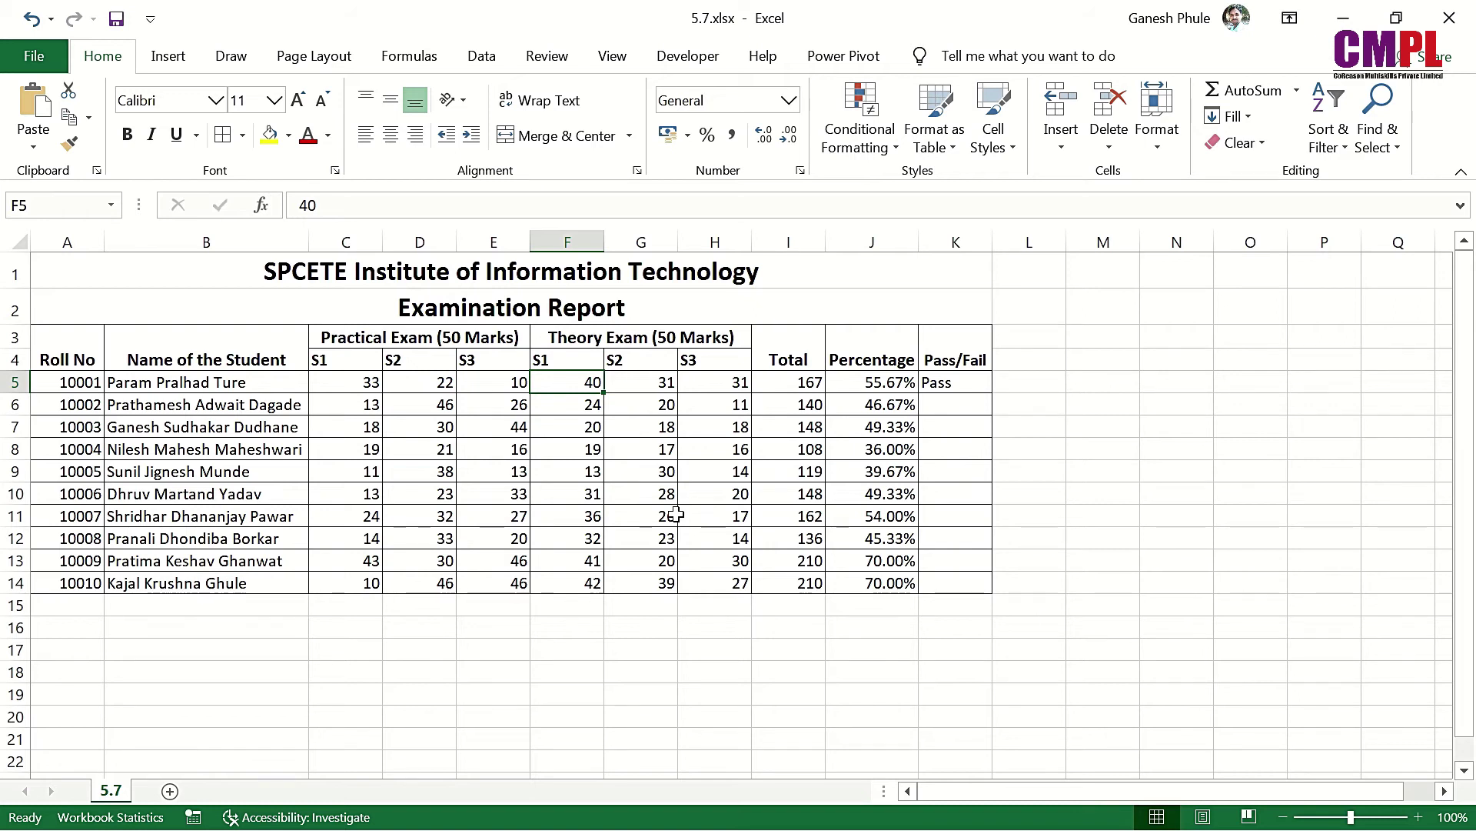
click(864, 377)
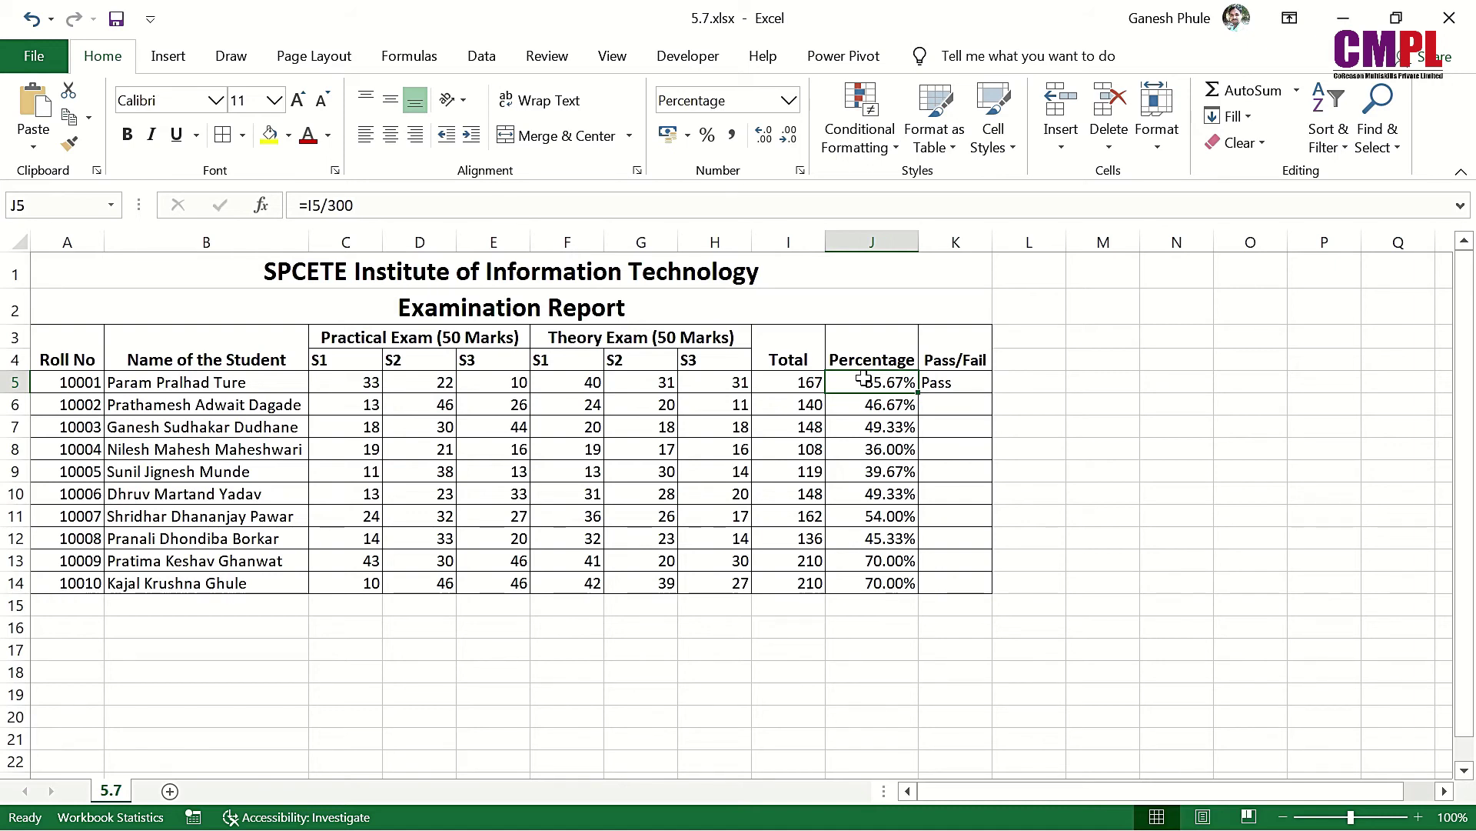
click(977, 386)
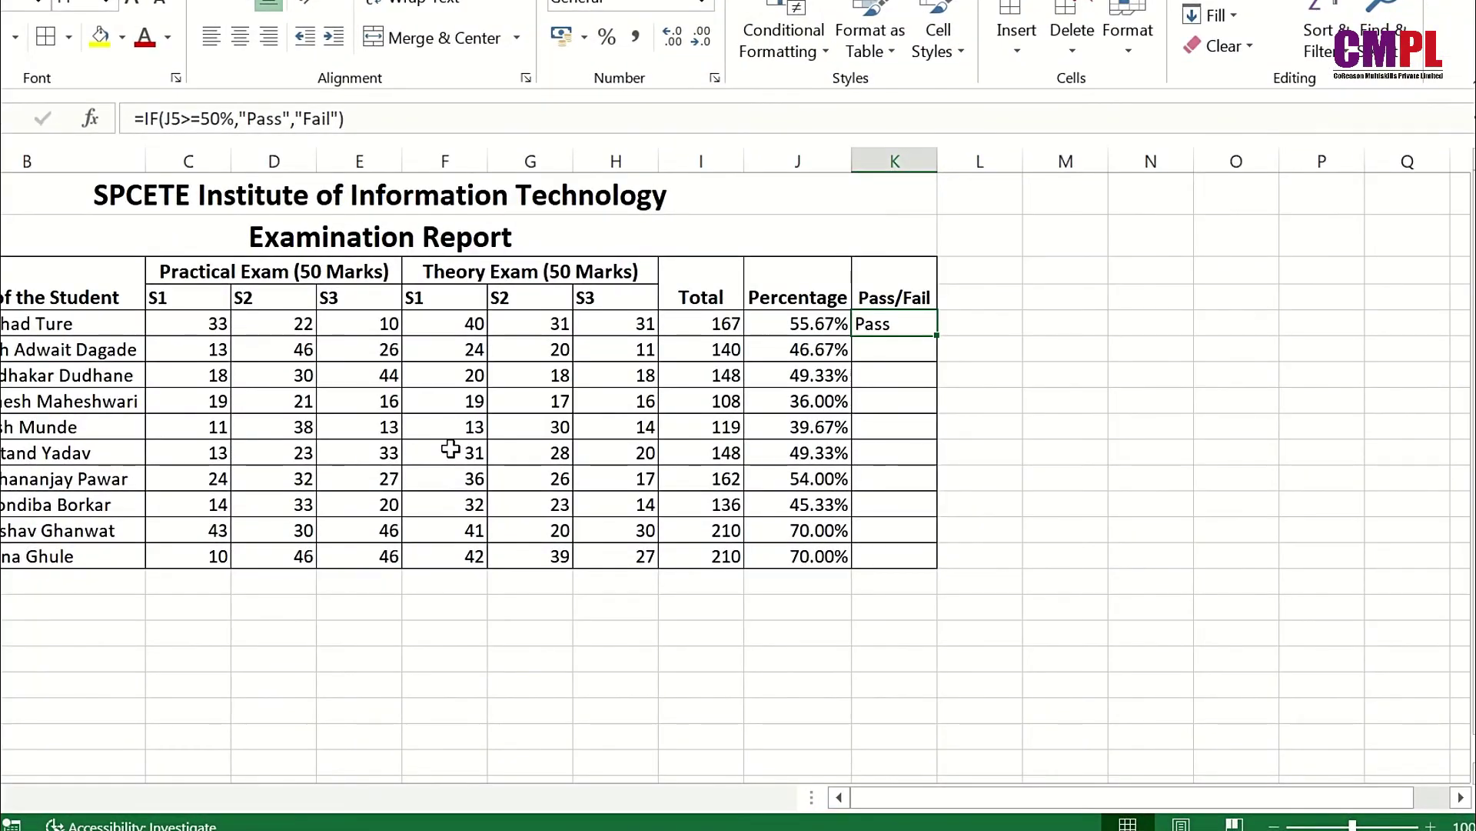
key(Delete)
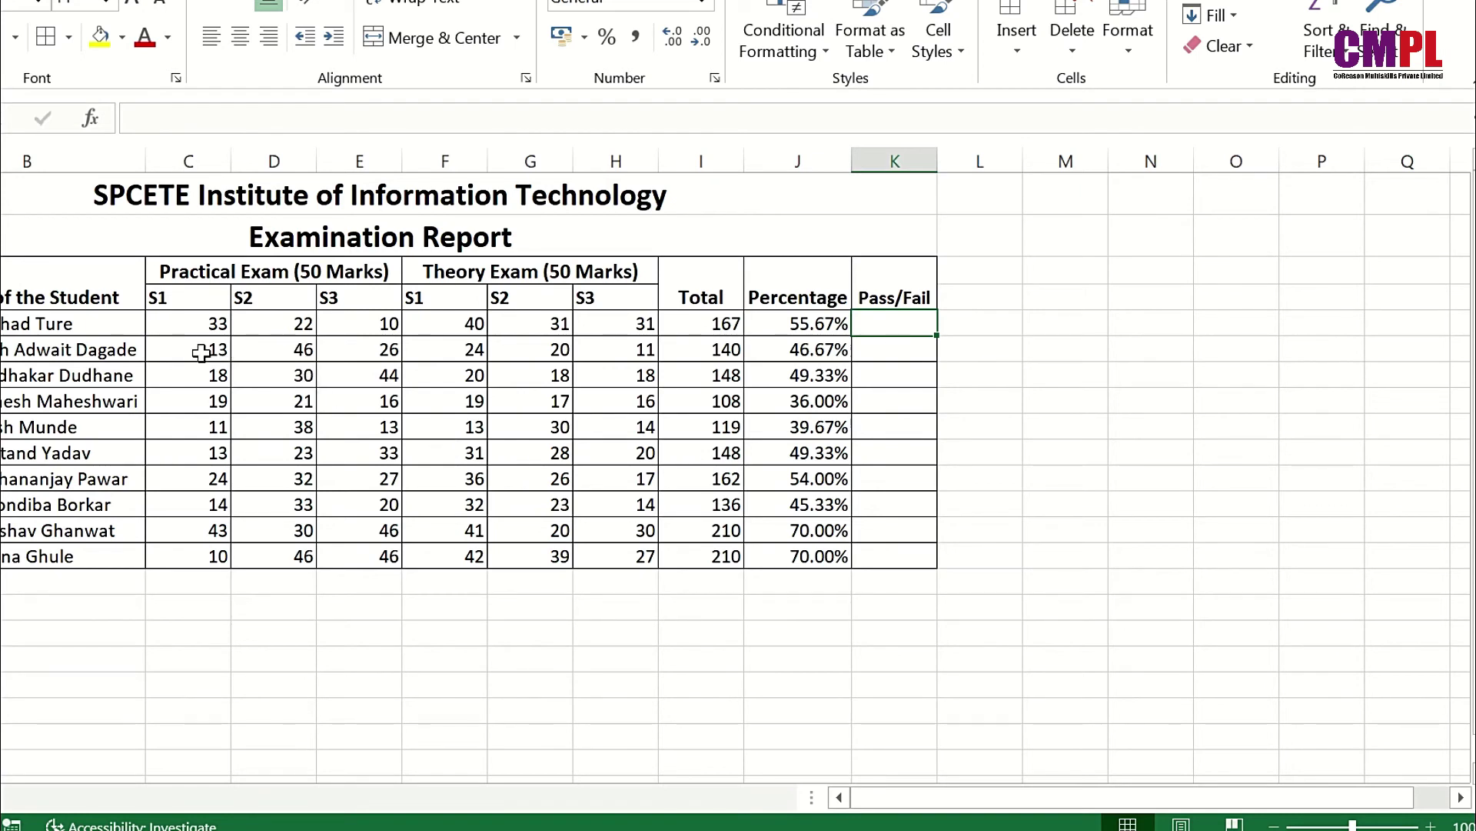
Compare the S1 practical and theory marks in C5 and F5, and start an AND formula in M5.
click(185, 323)
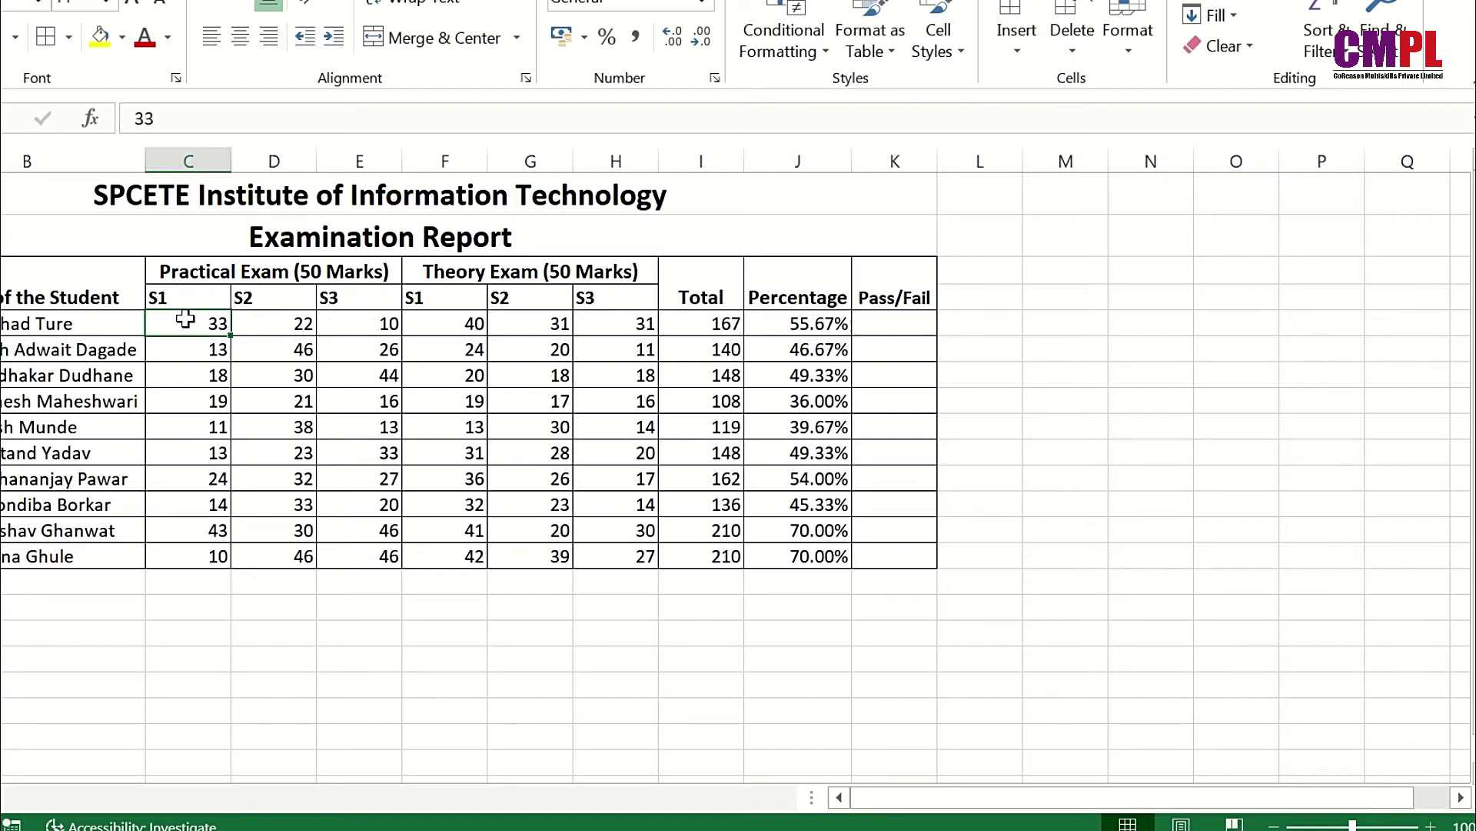
click(439, 334)
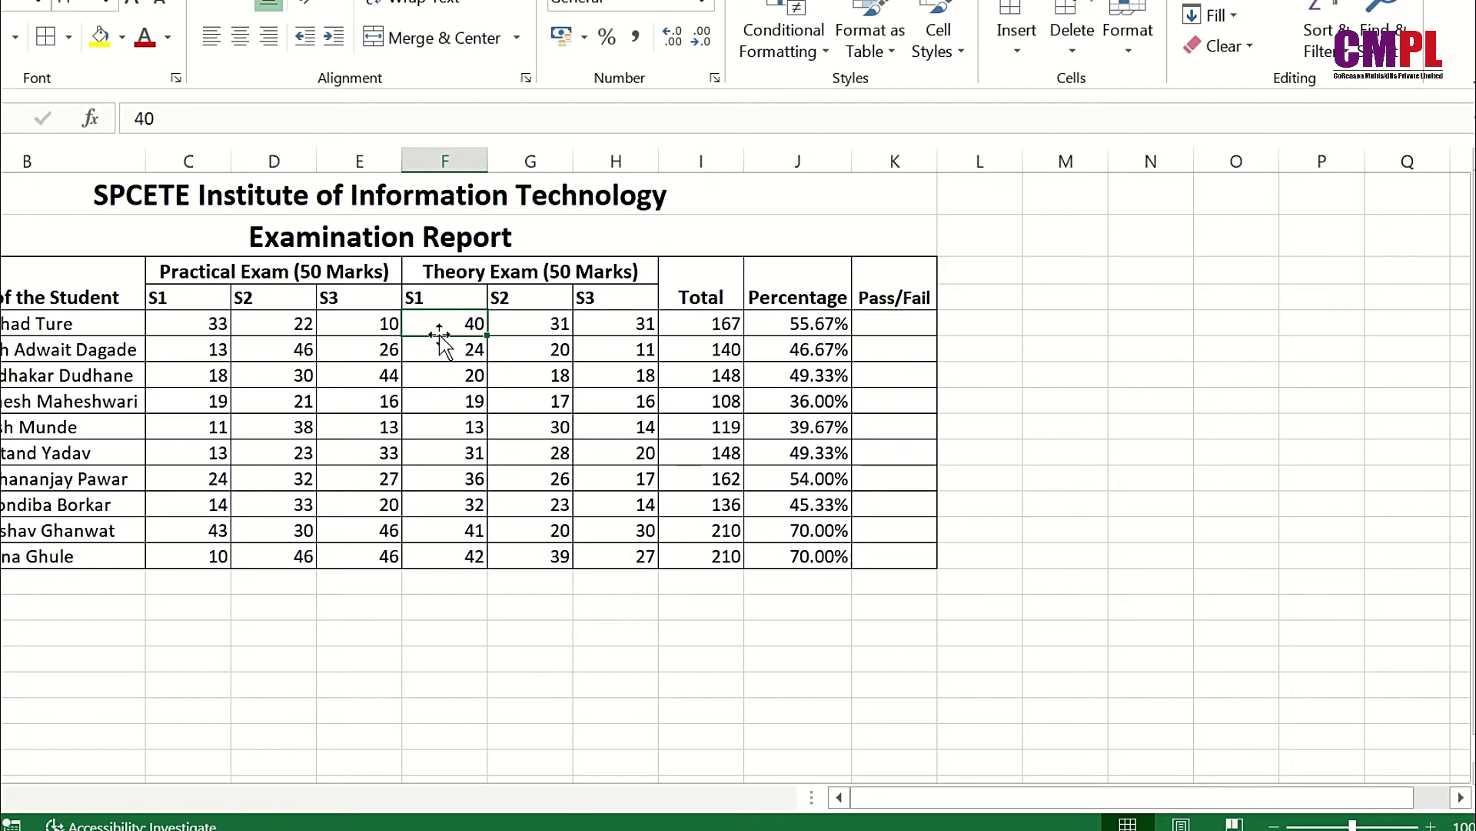
click(194, 327)
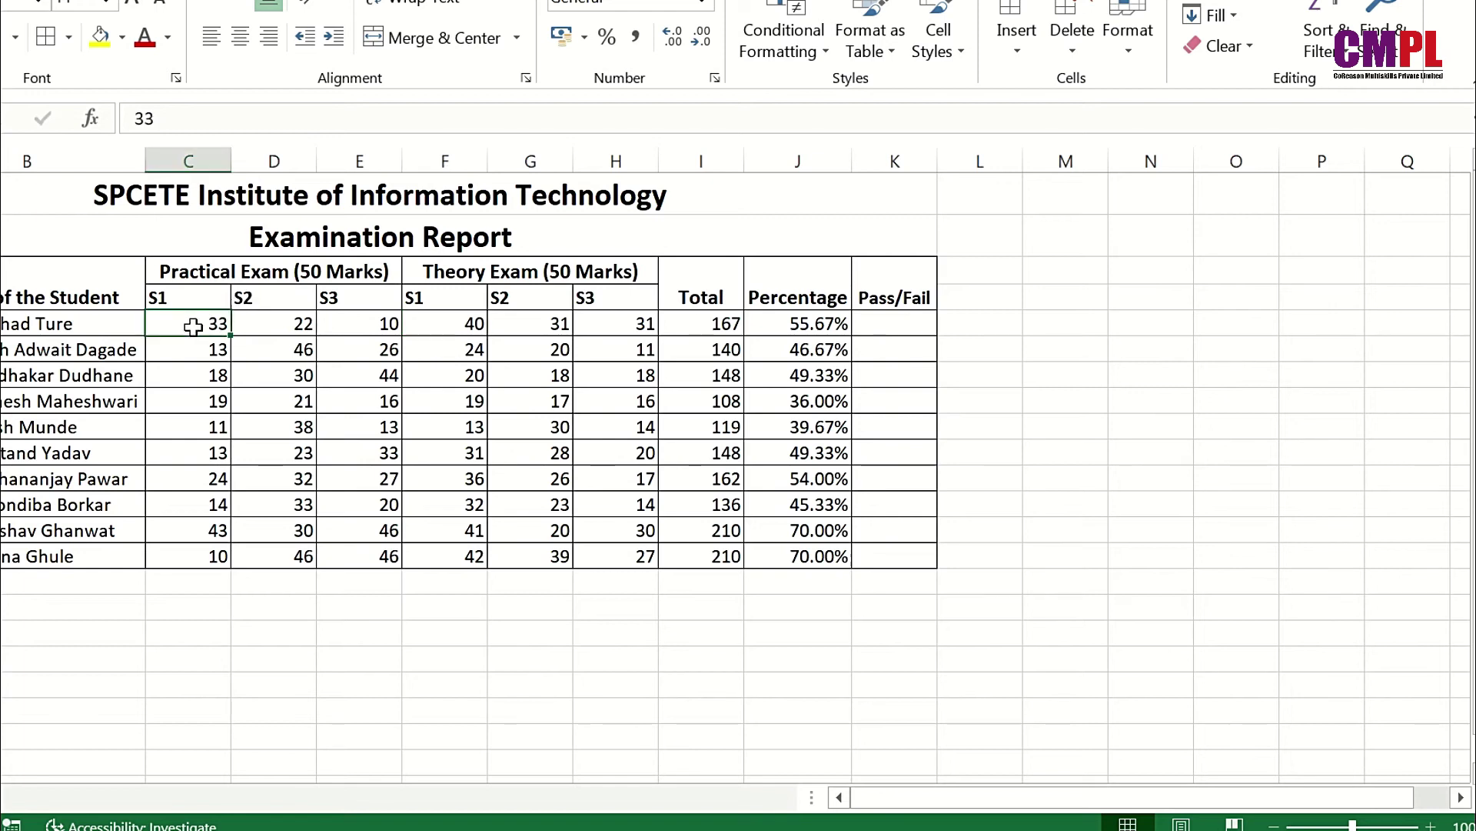
click(429, 329)
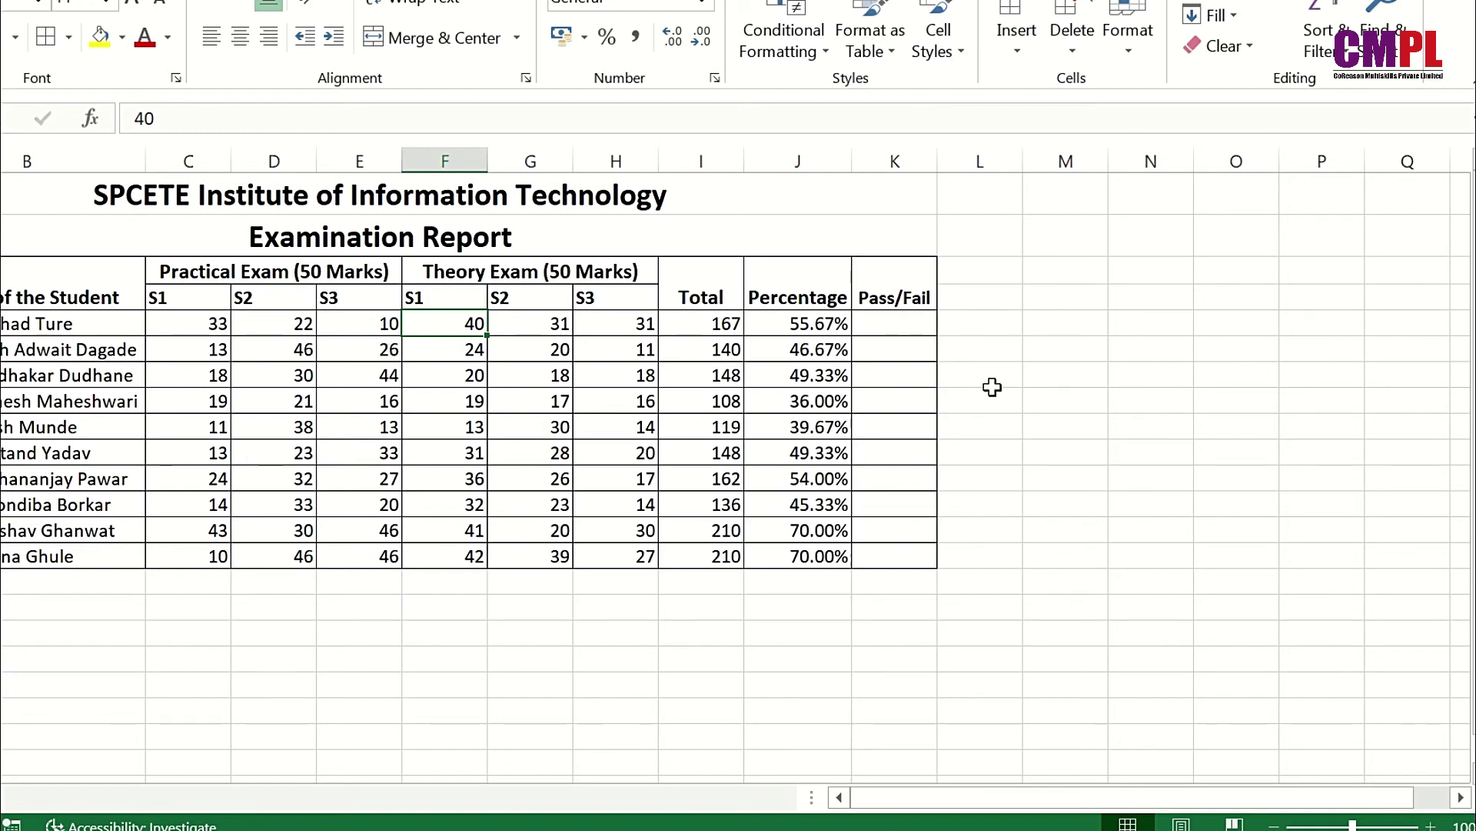
click(1069, 331)
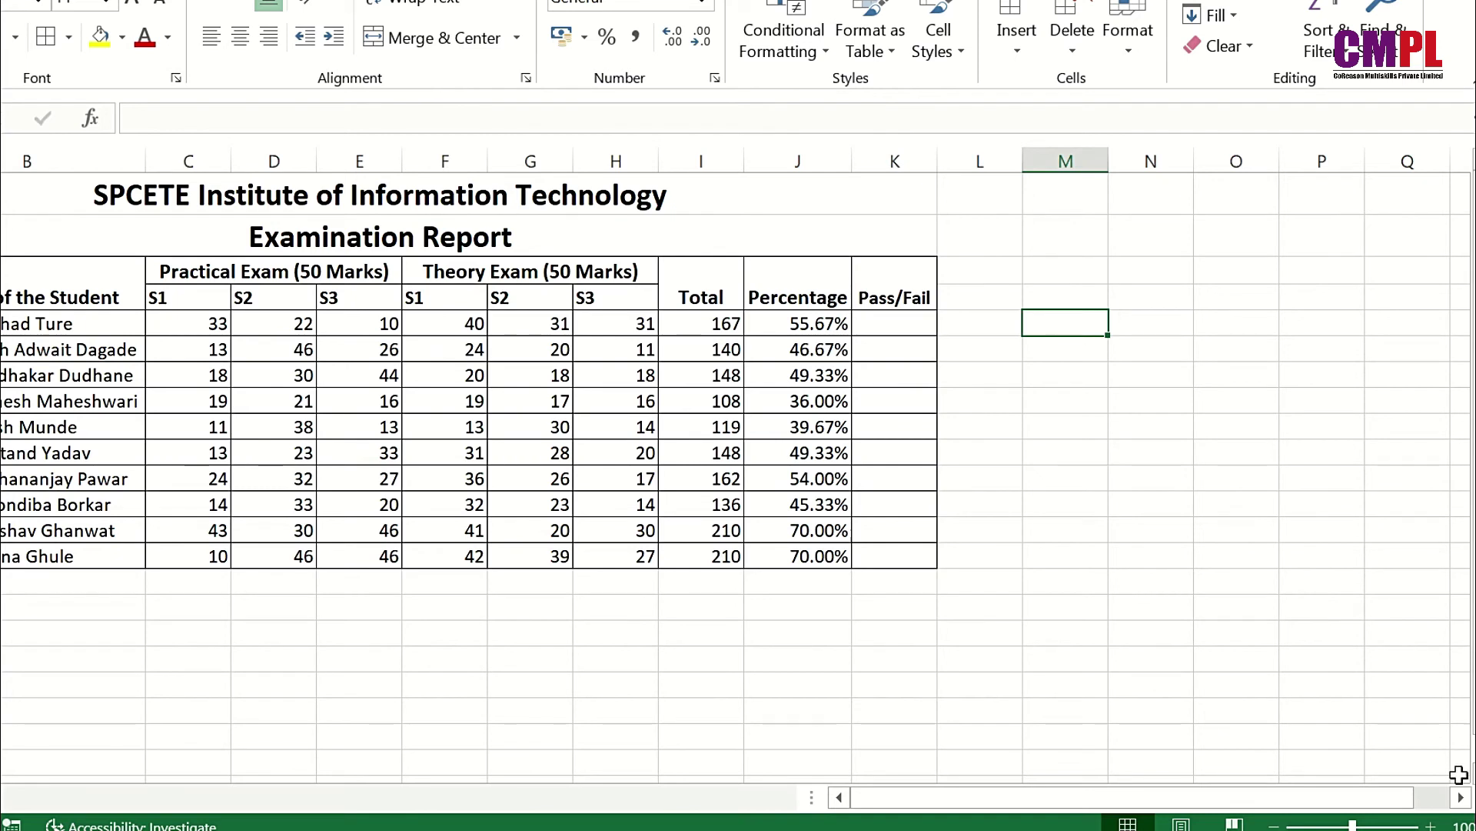
text(=a)
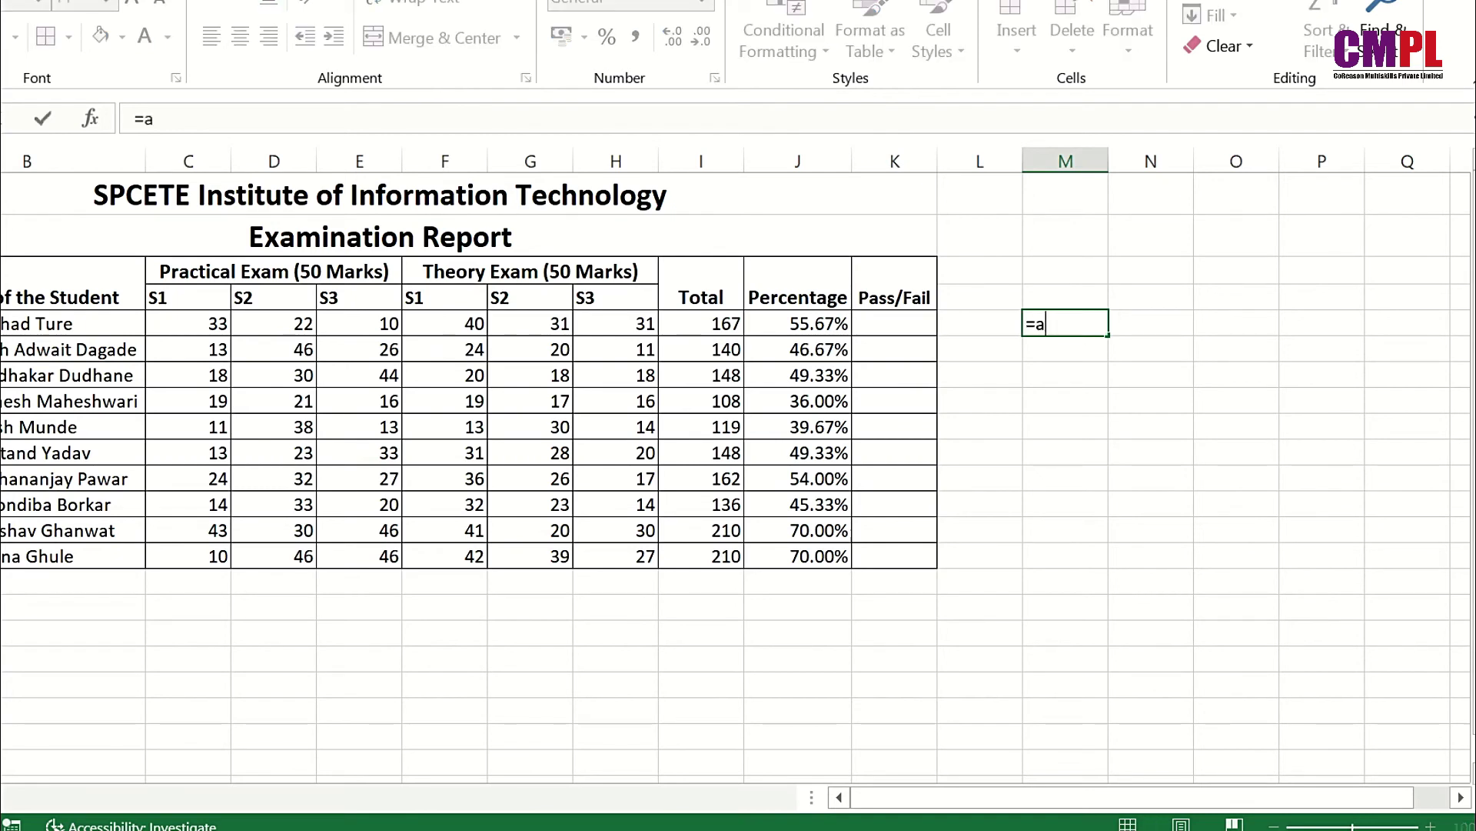
text(nd)
key(Tab)
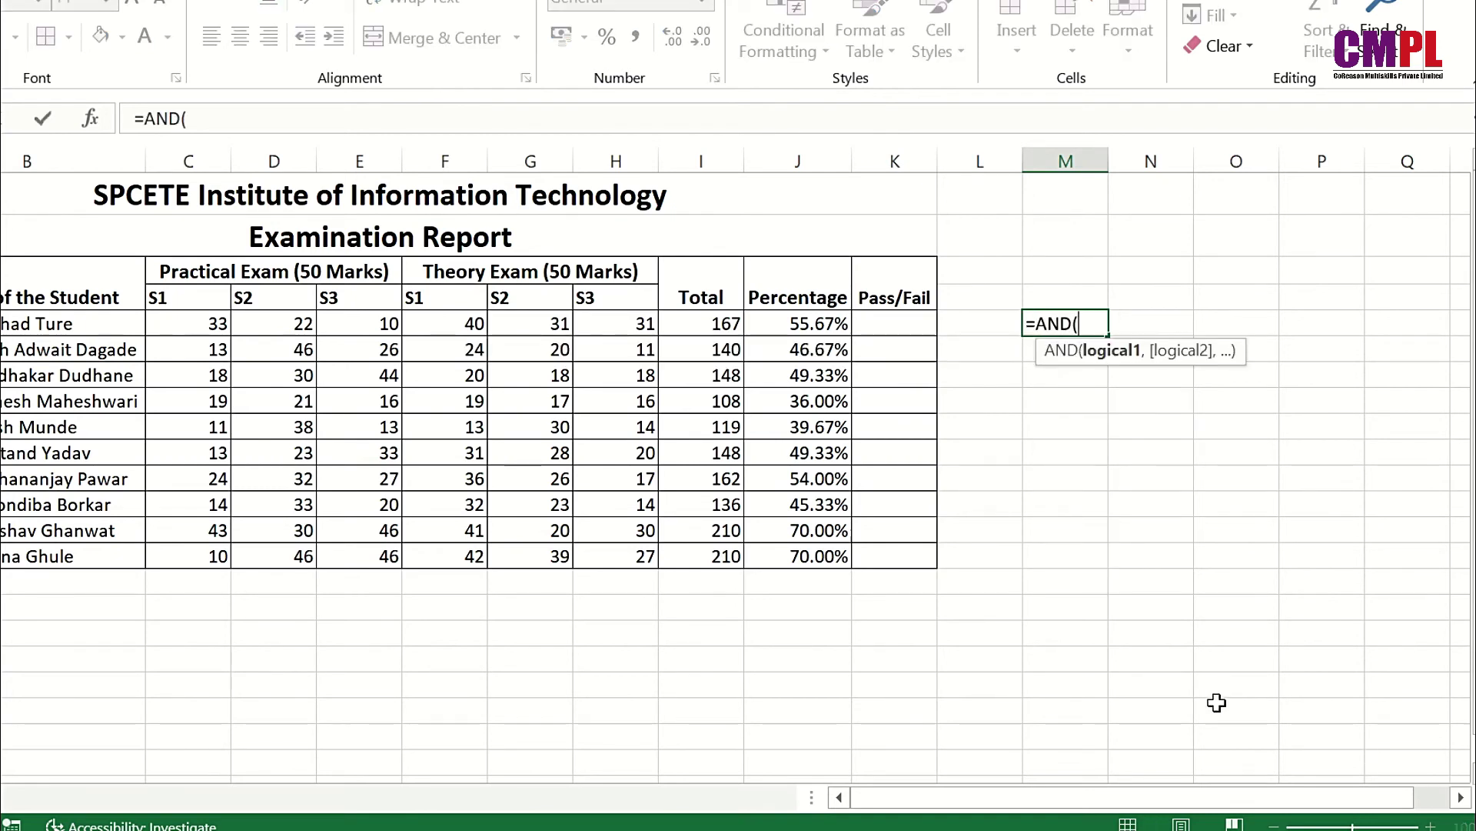
Enter SUM(C5,F5)>=50 as the first AND condition, covering the S1 practical and theory marks.
click(178, 318)
key(BackSpace)
key(BackSpace)
text(sum)
key(Tab)
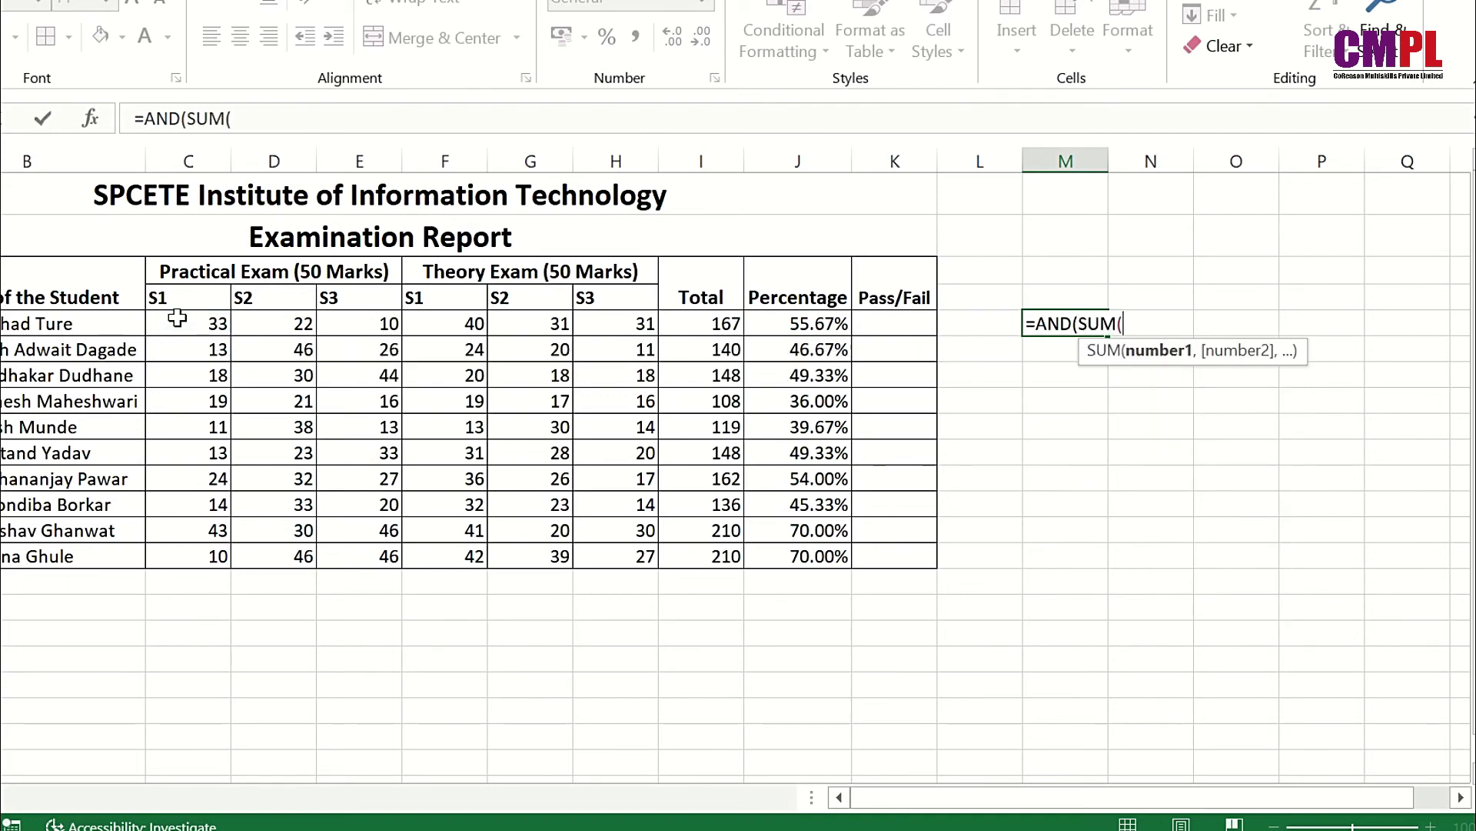
click(198, 325)
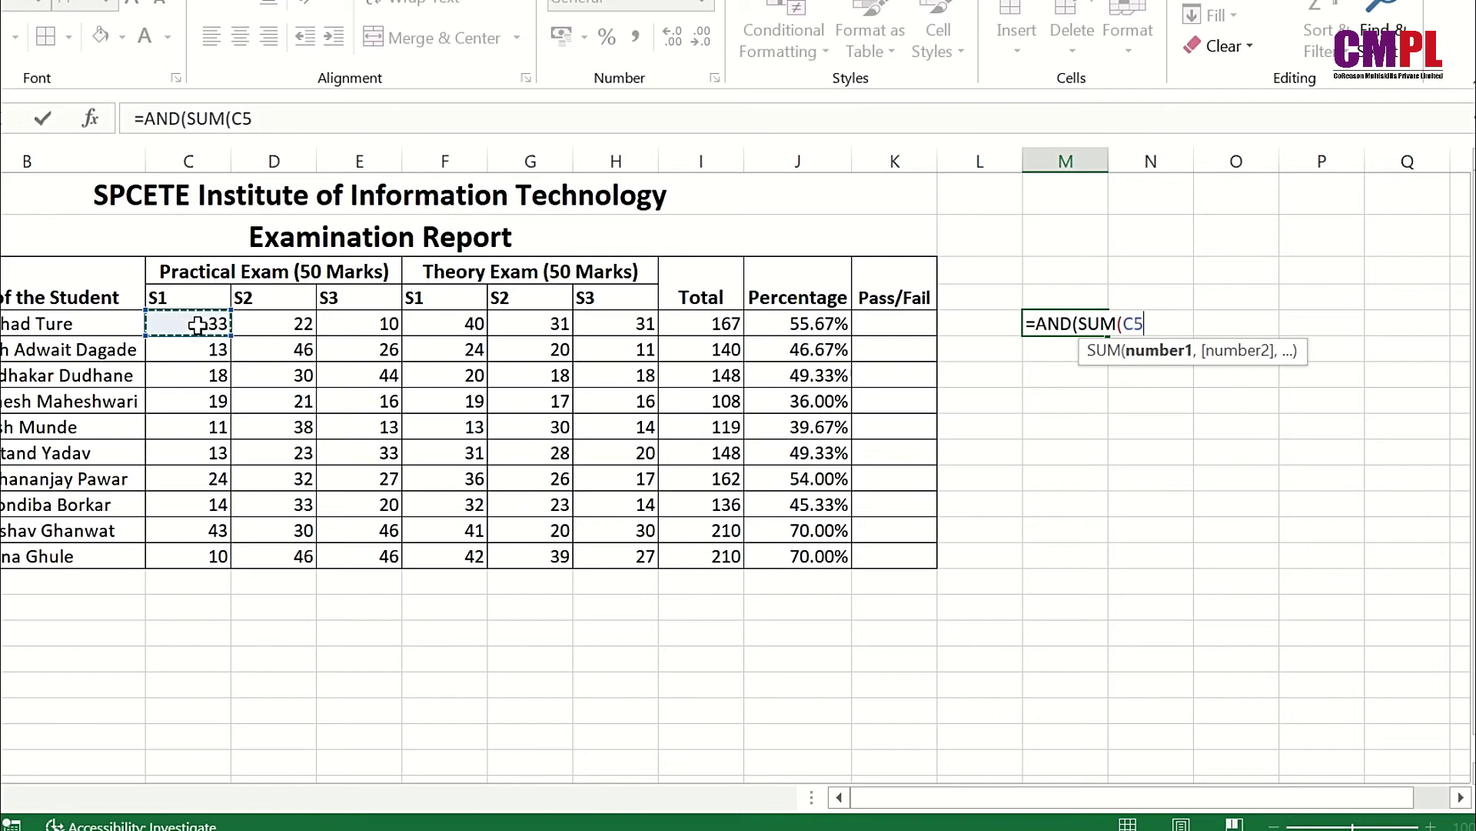
text(,)
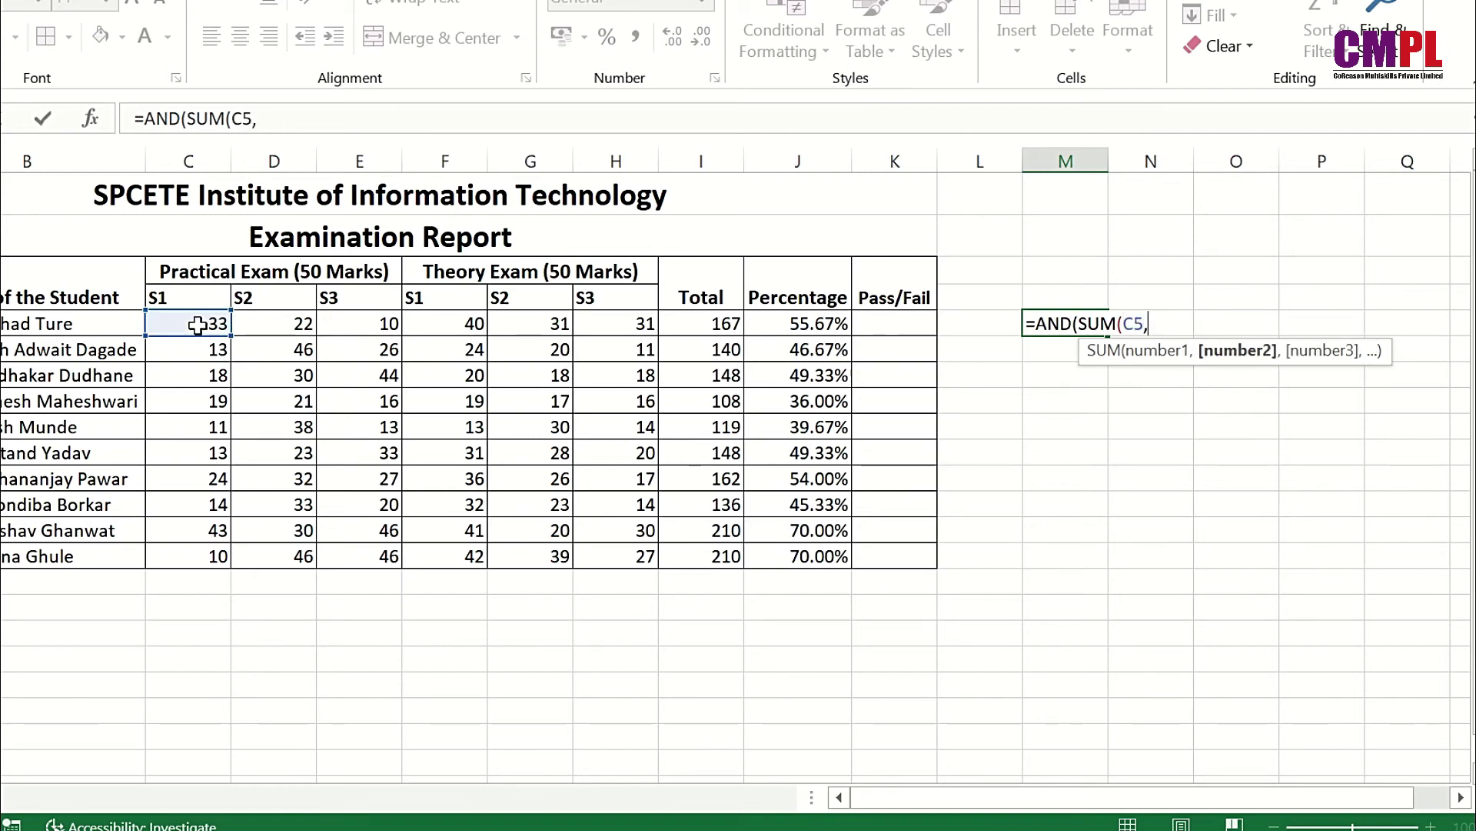
click(439, 329)
text()>=)
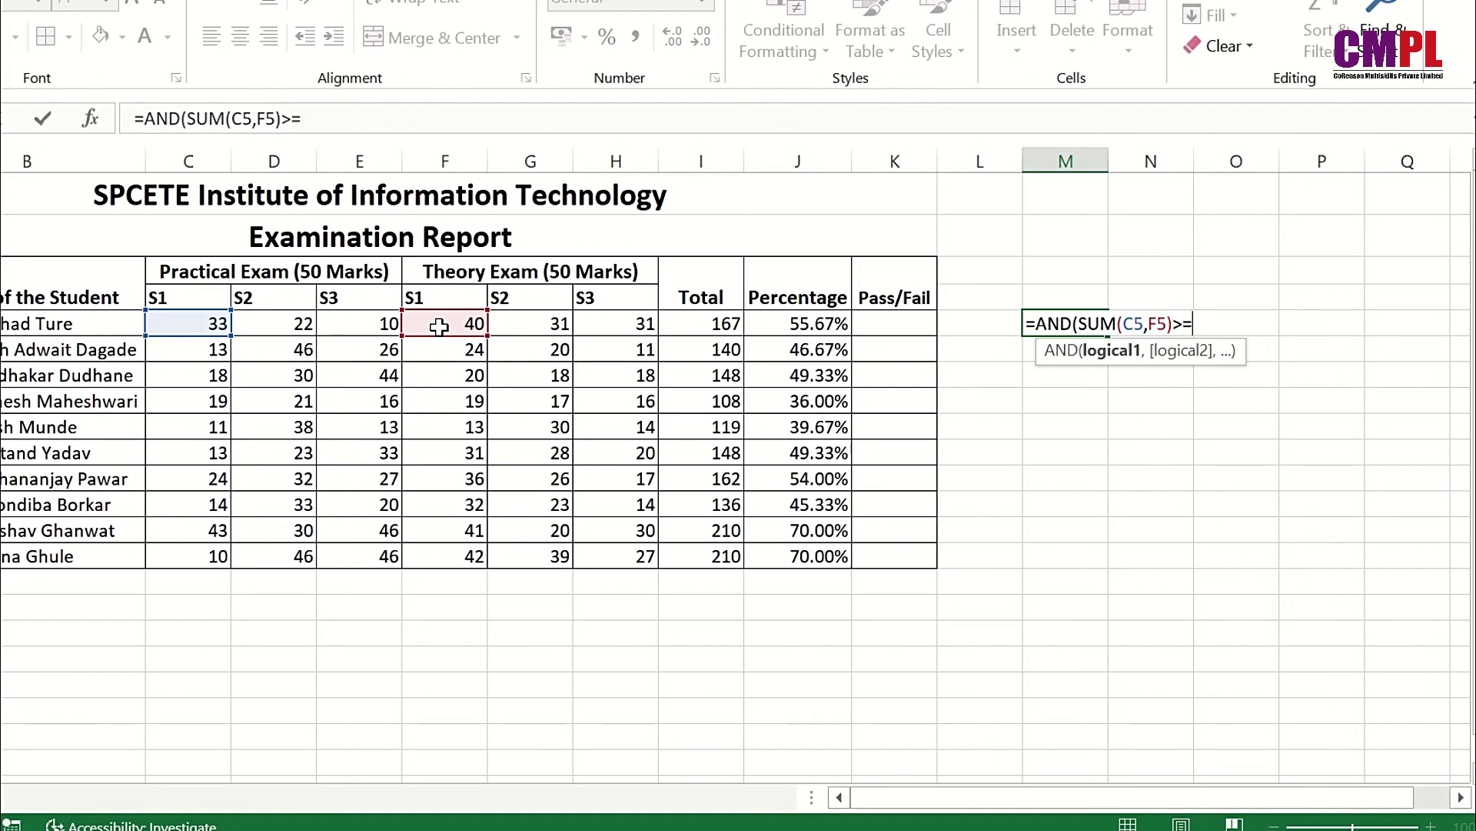
text(50,)
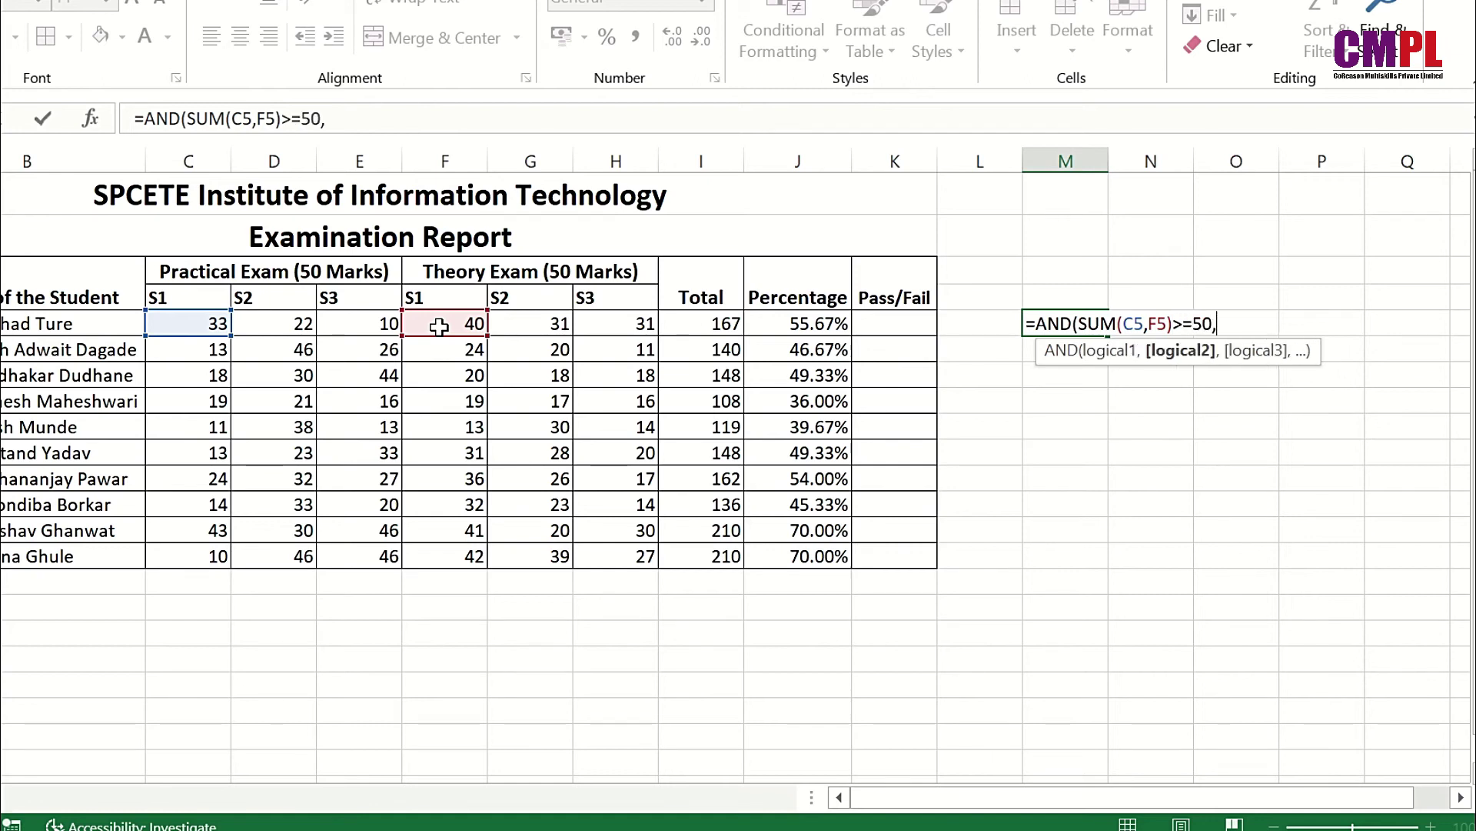
Add SUM(D5,G5)>=50 as the second AND condition for the S2 practical and theory marks.
text(sum)
key(Tab)
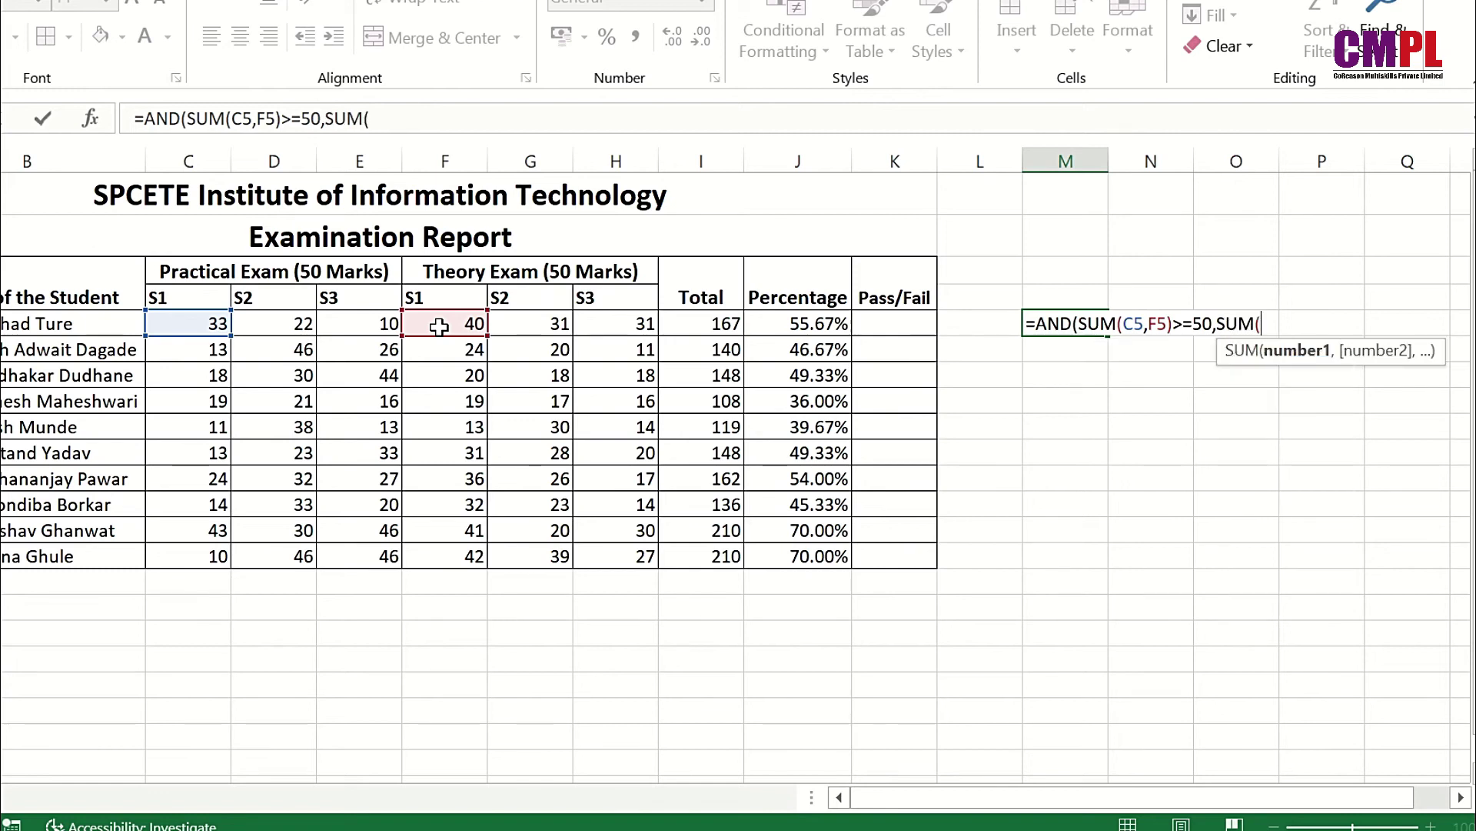
click(240, 325)
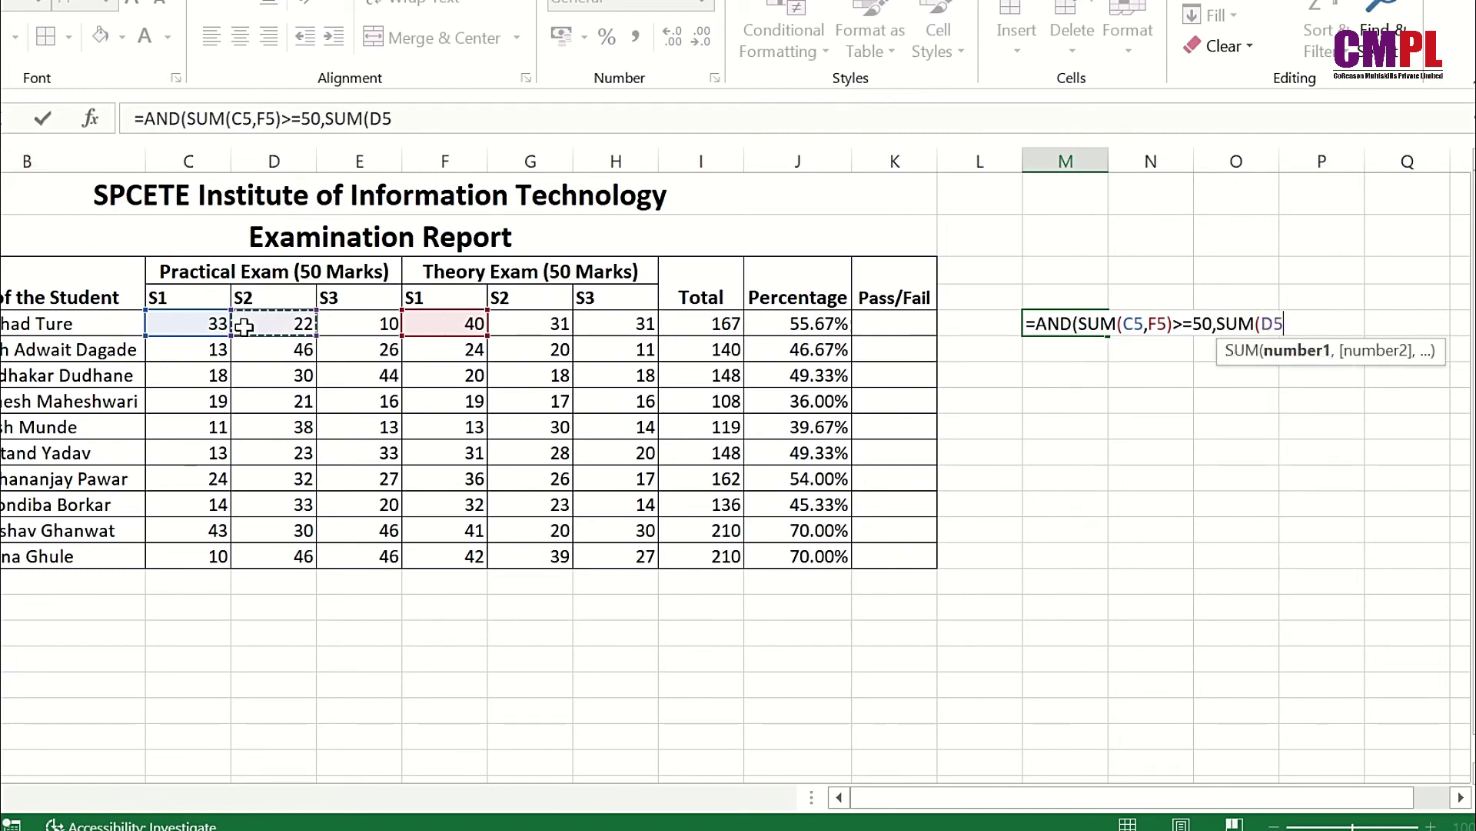
text(,)
click(519, 327)
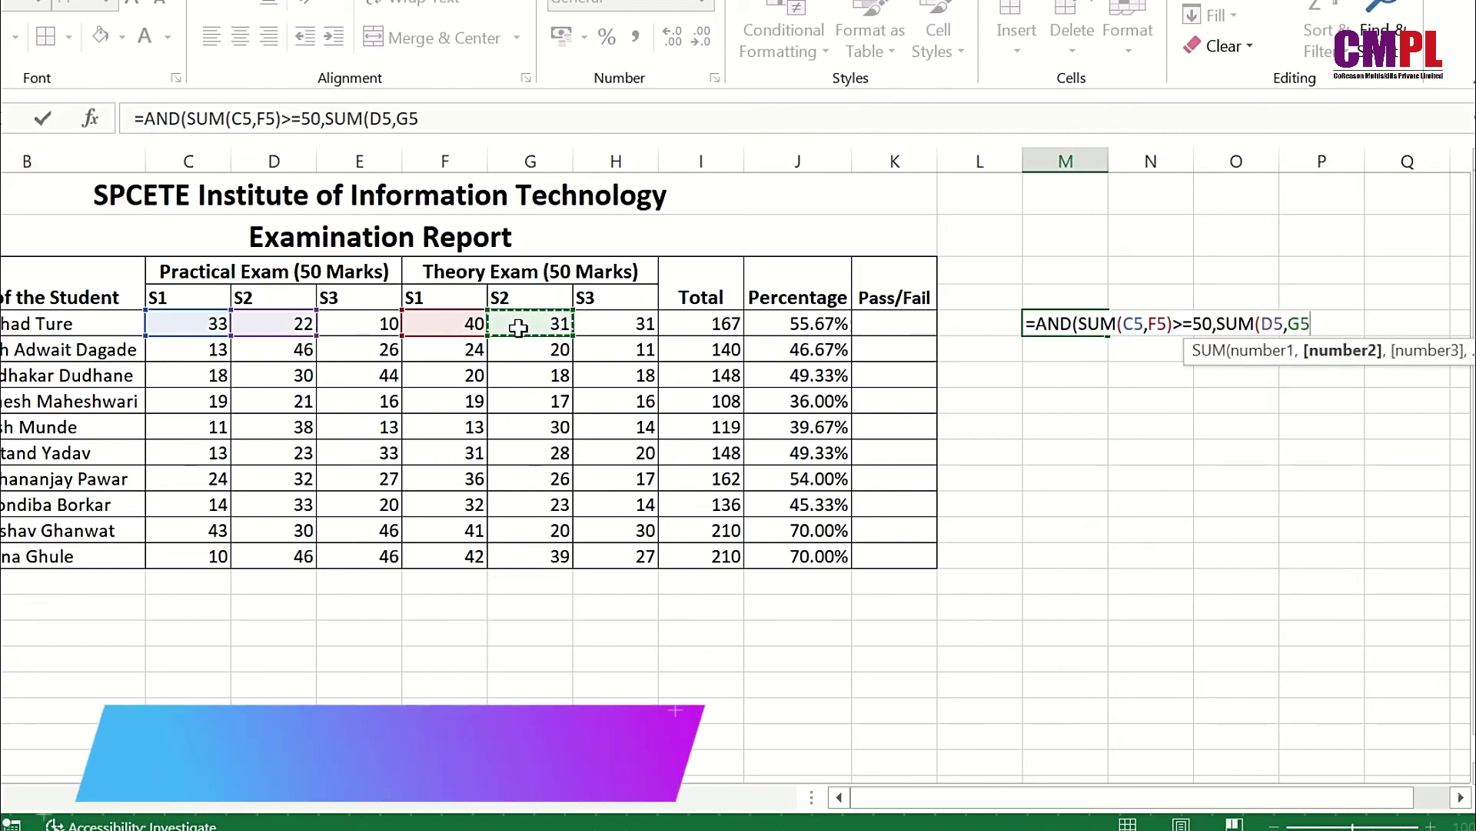
text()>=)
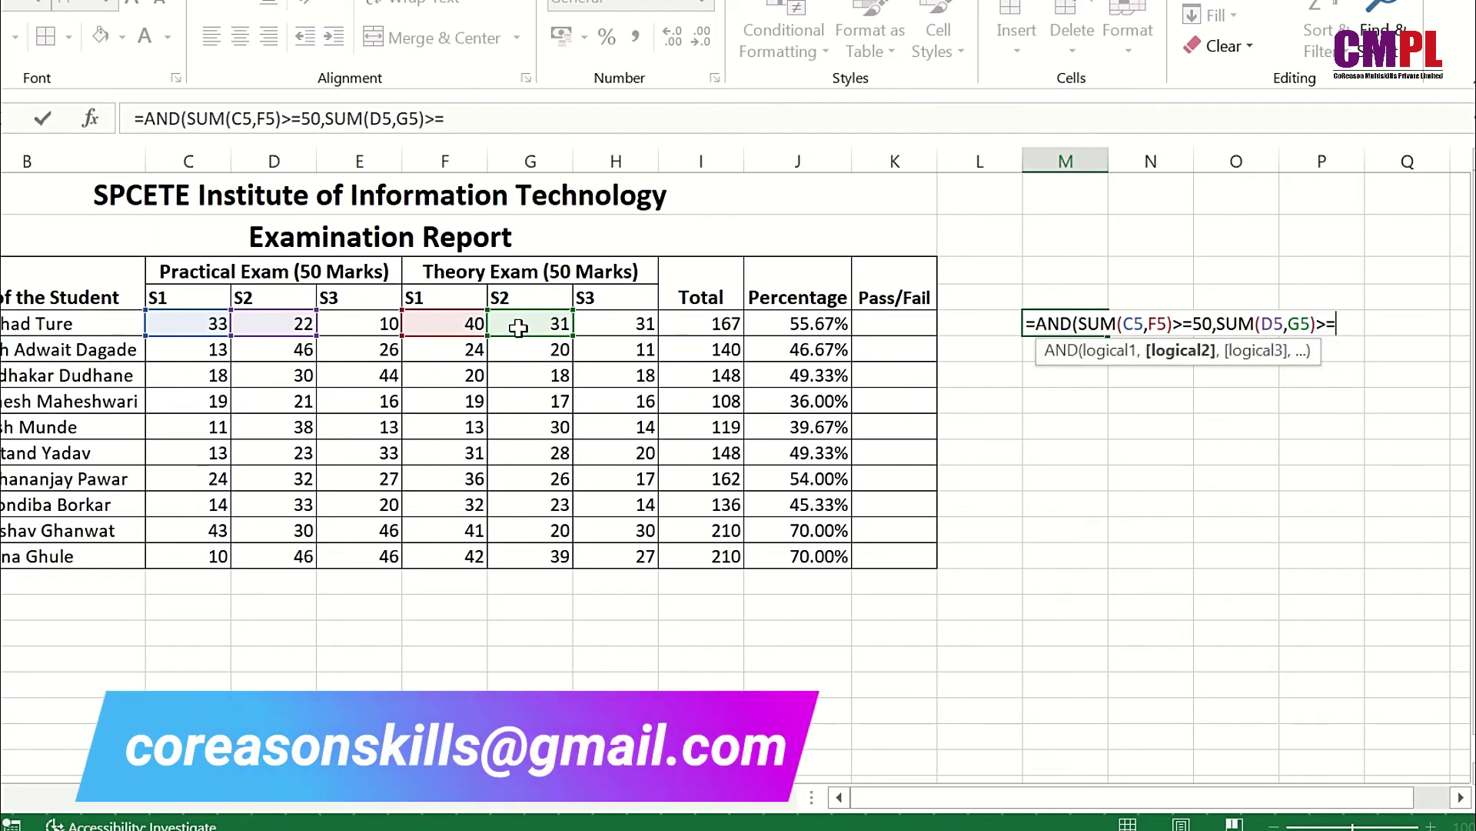
text(50)
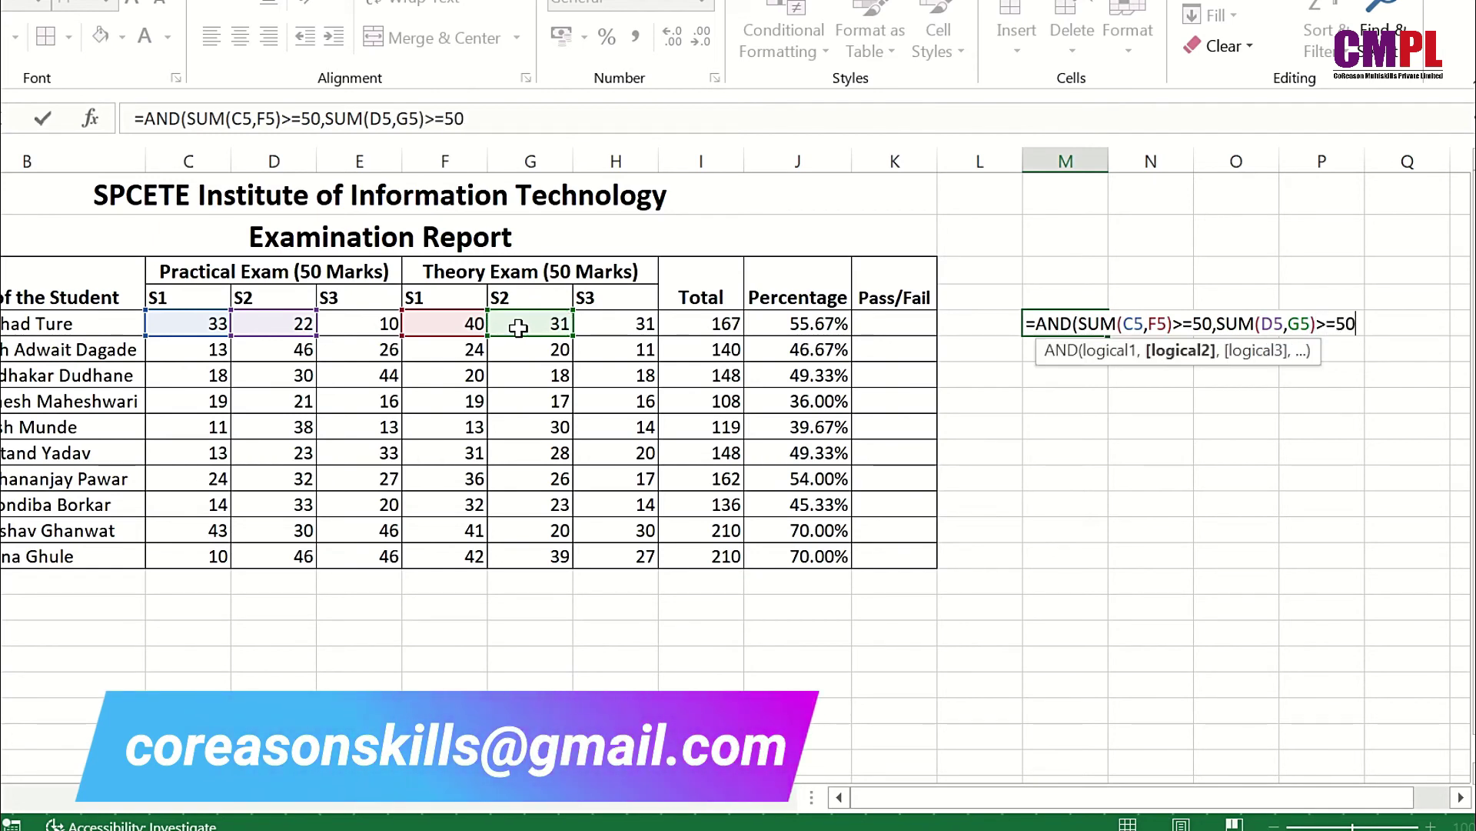
text(,)
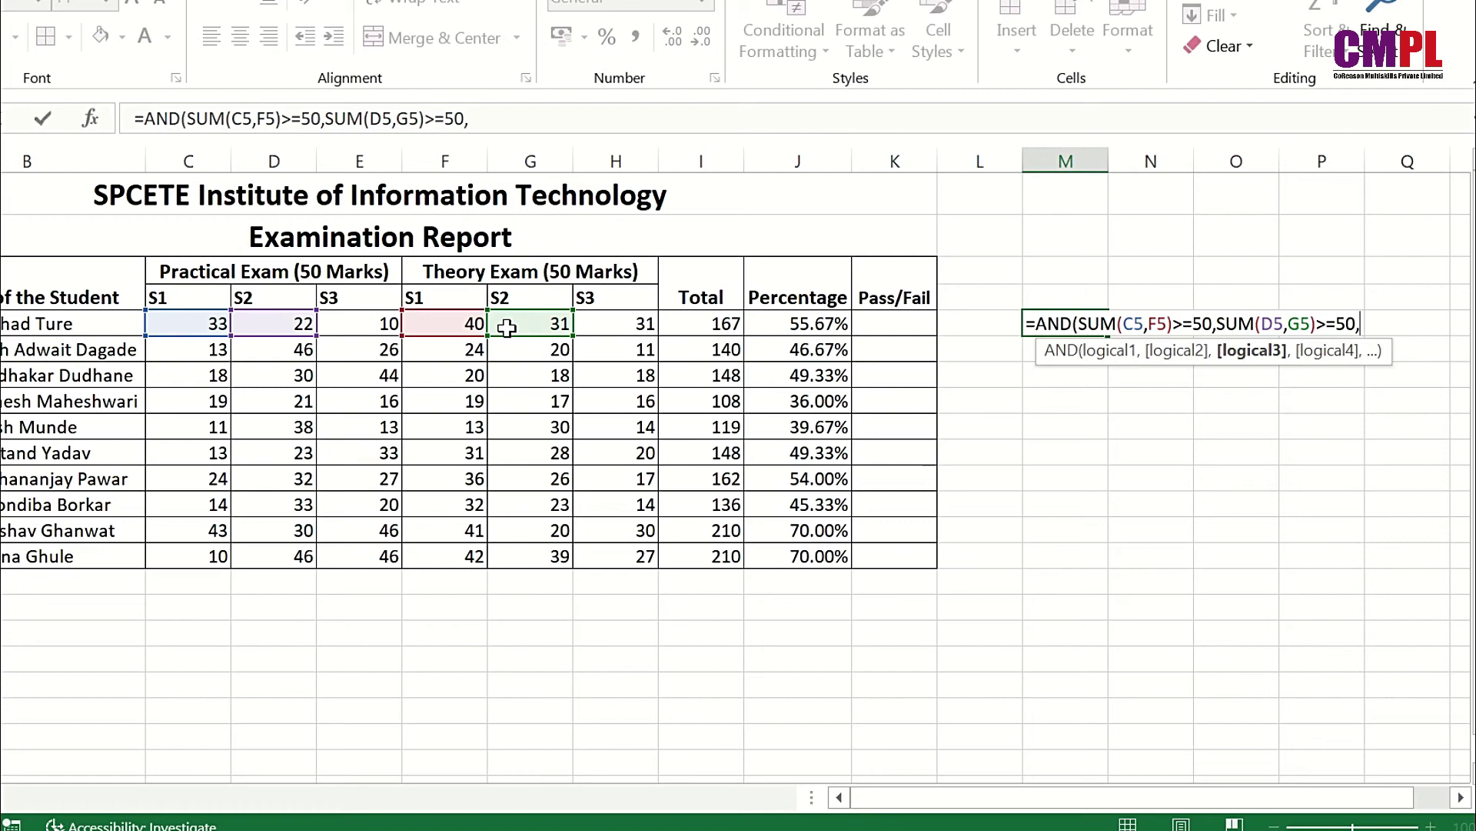
Add SUM(E5,H5)>=50 as the third AND condition for the S3 practical and theory marks.
text(sum)
key(Tab)
click(366, 315)
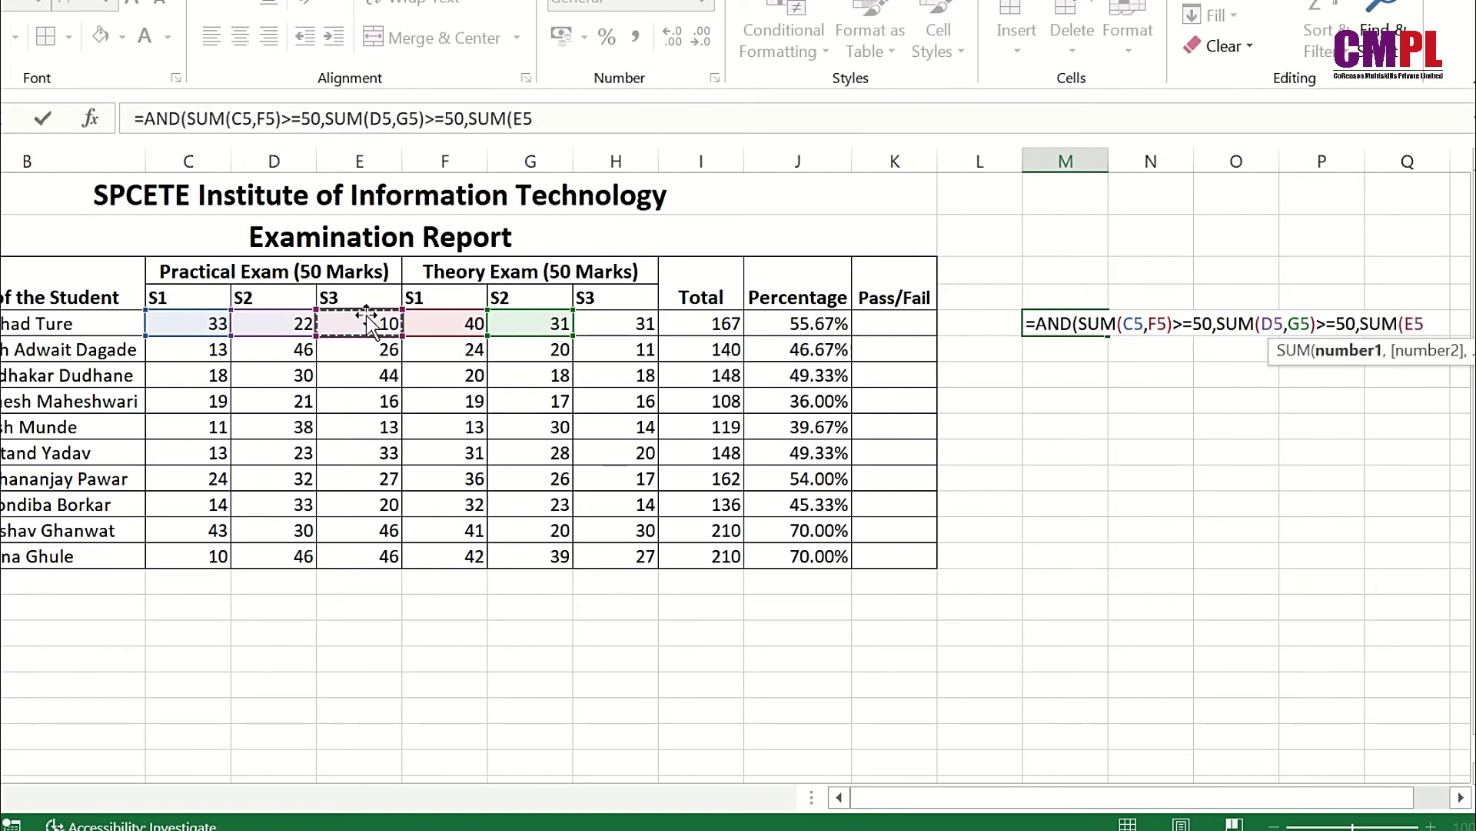
text(,)
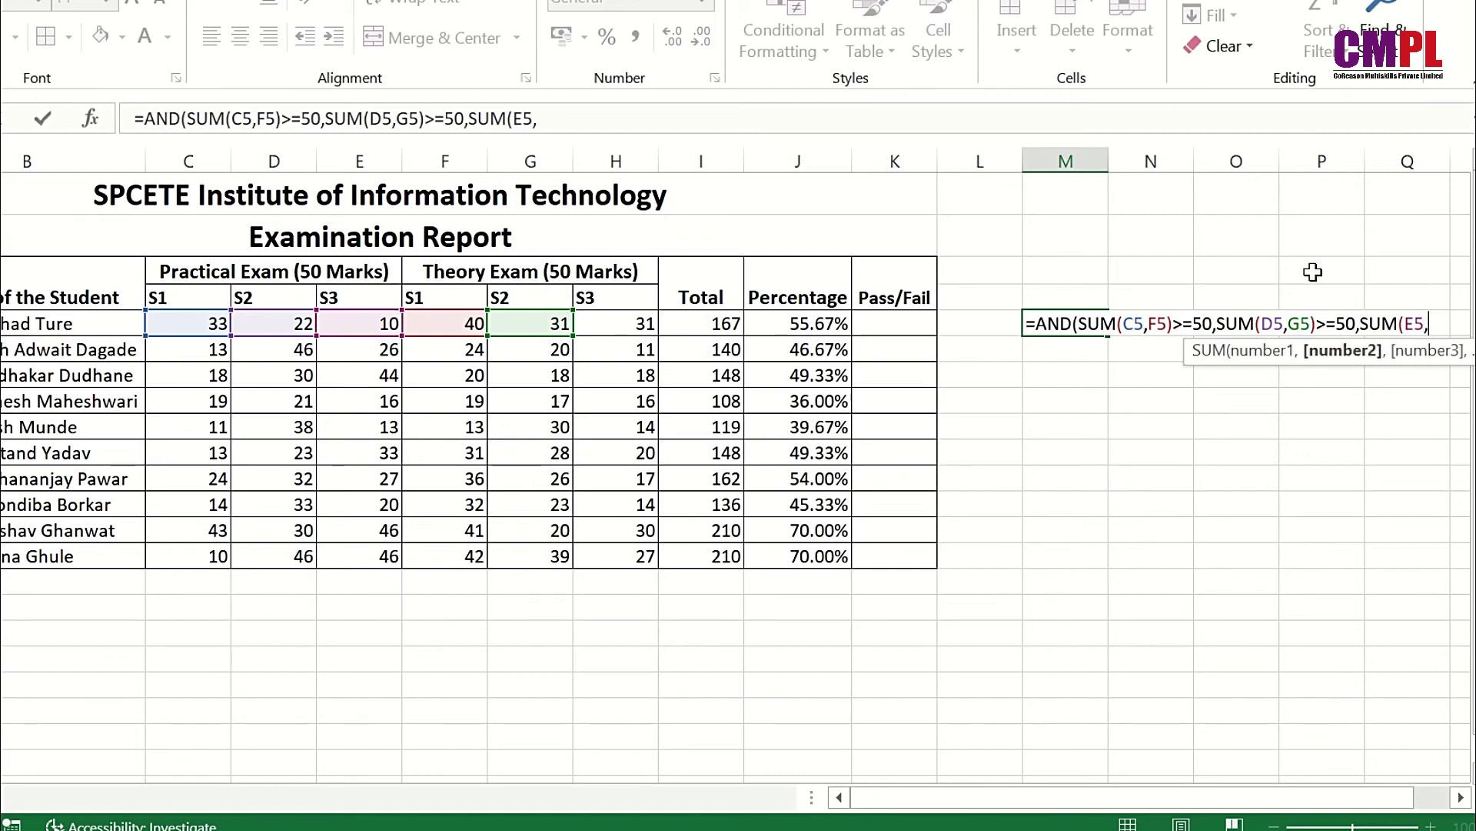
click(602, 326)
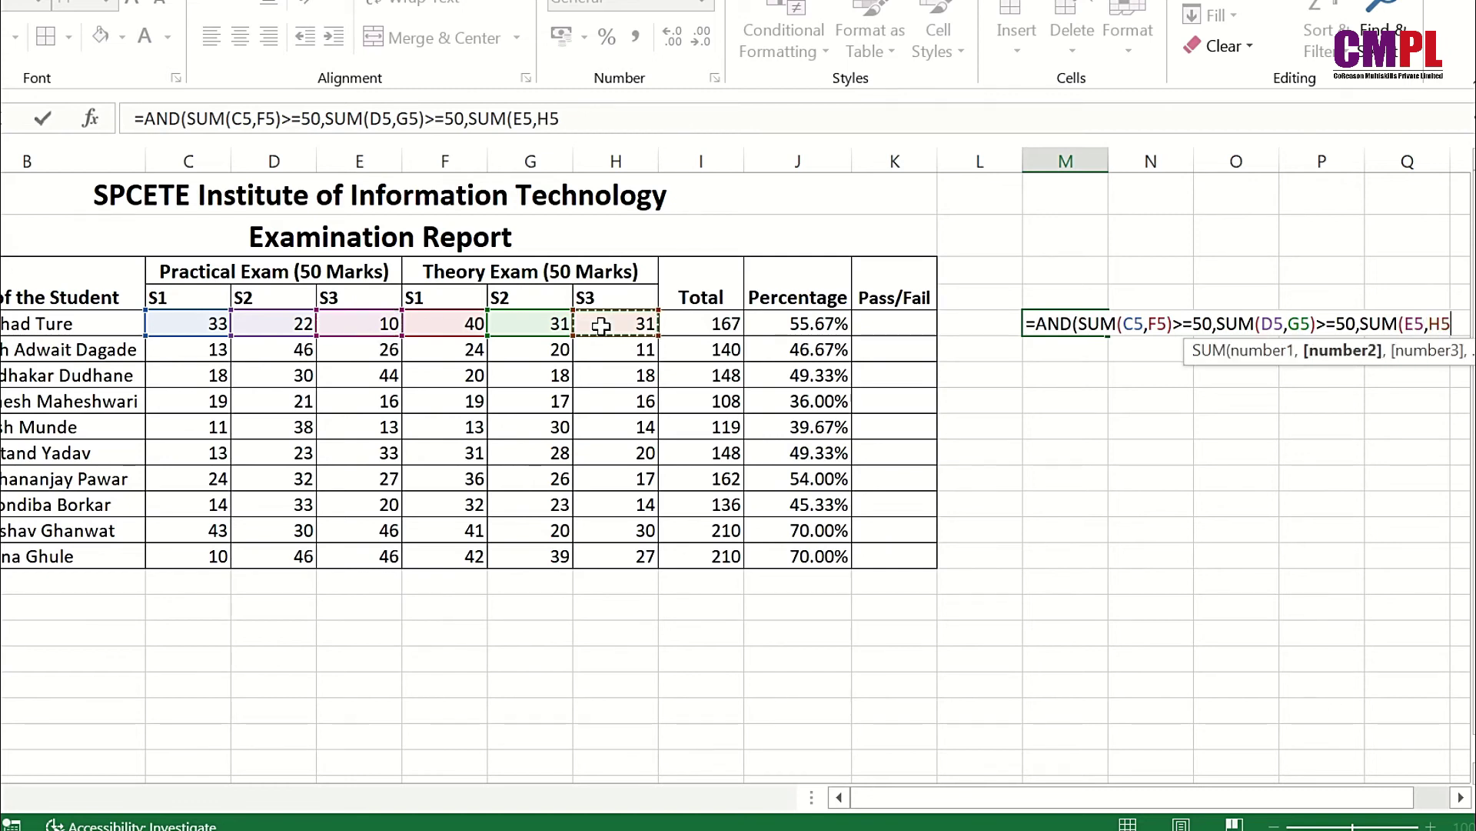
text())
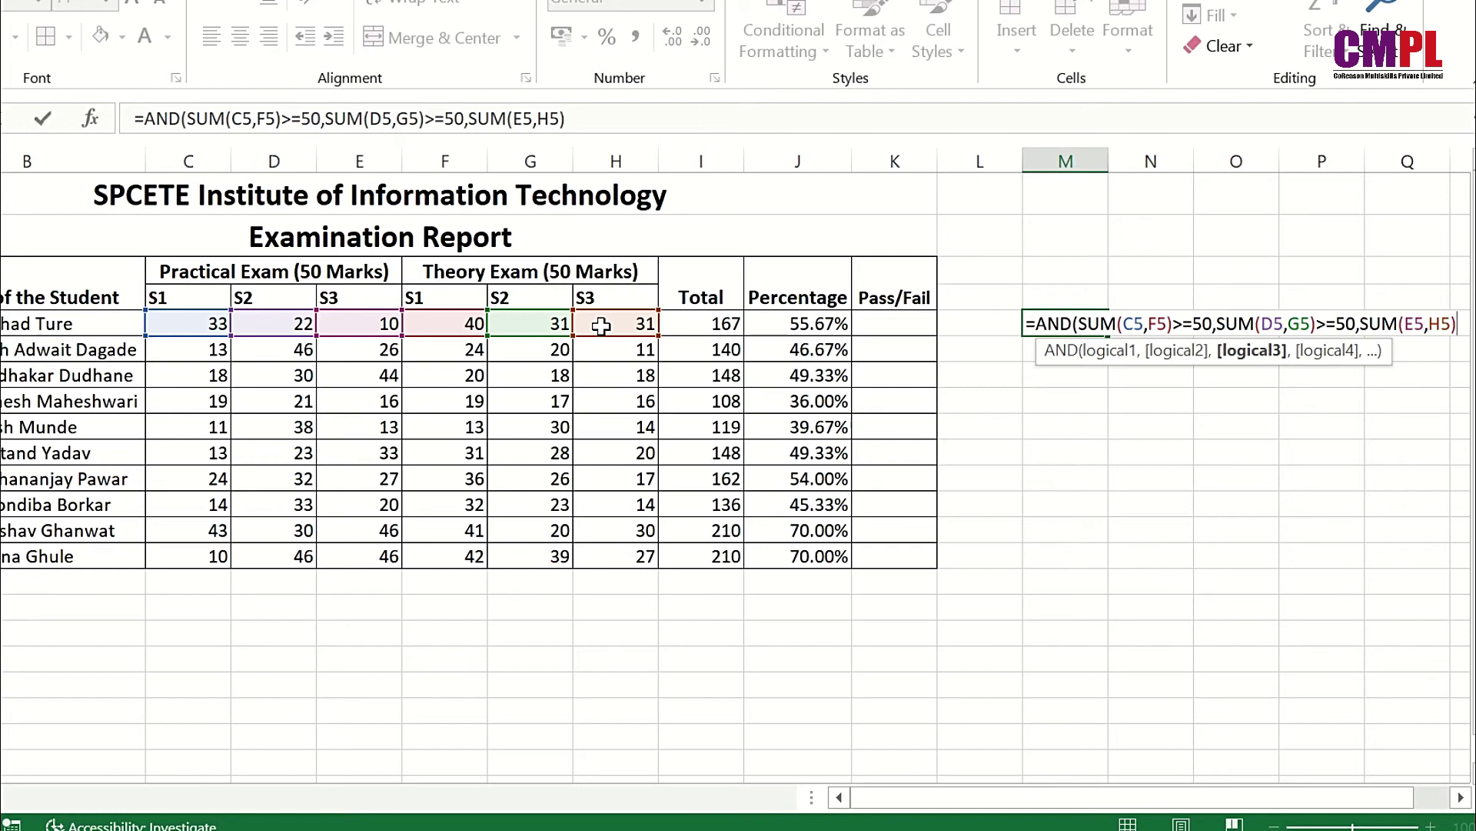
text(>=50)
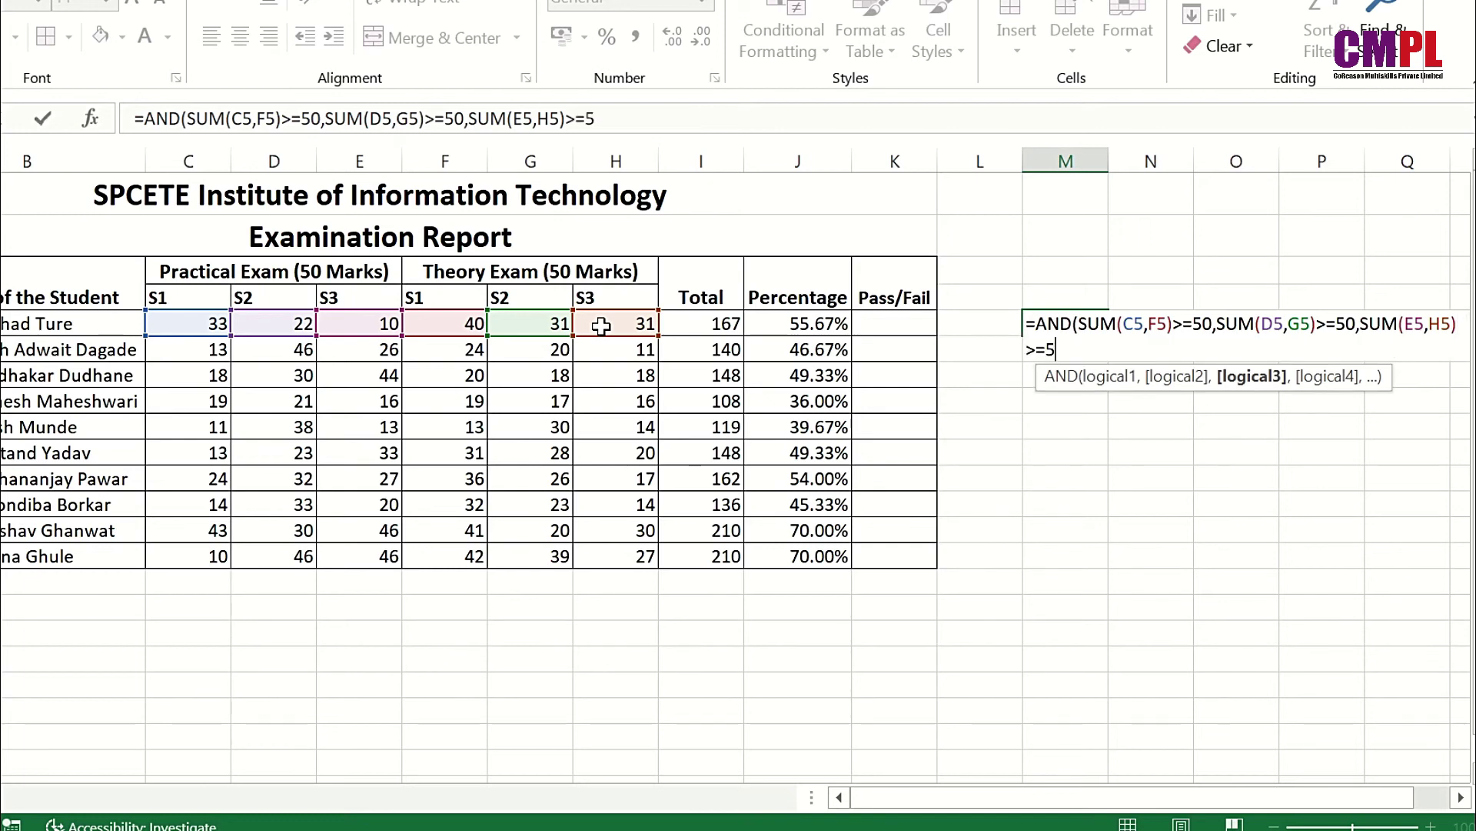
drag(1013, 800, 1295, 805)
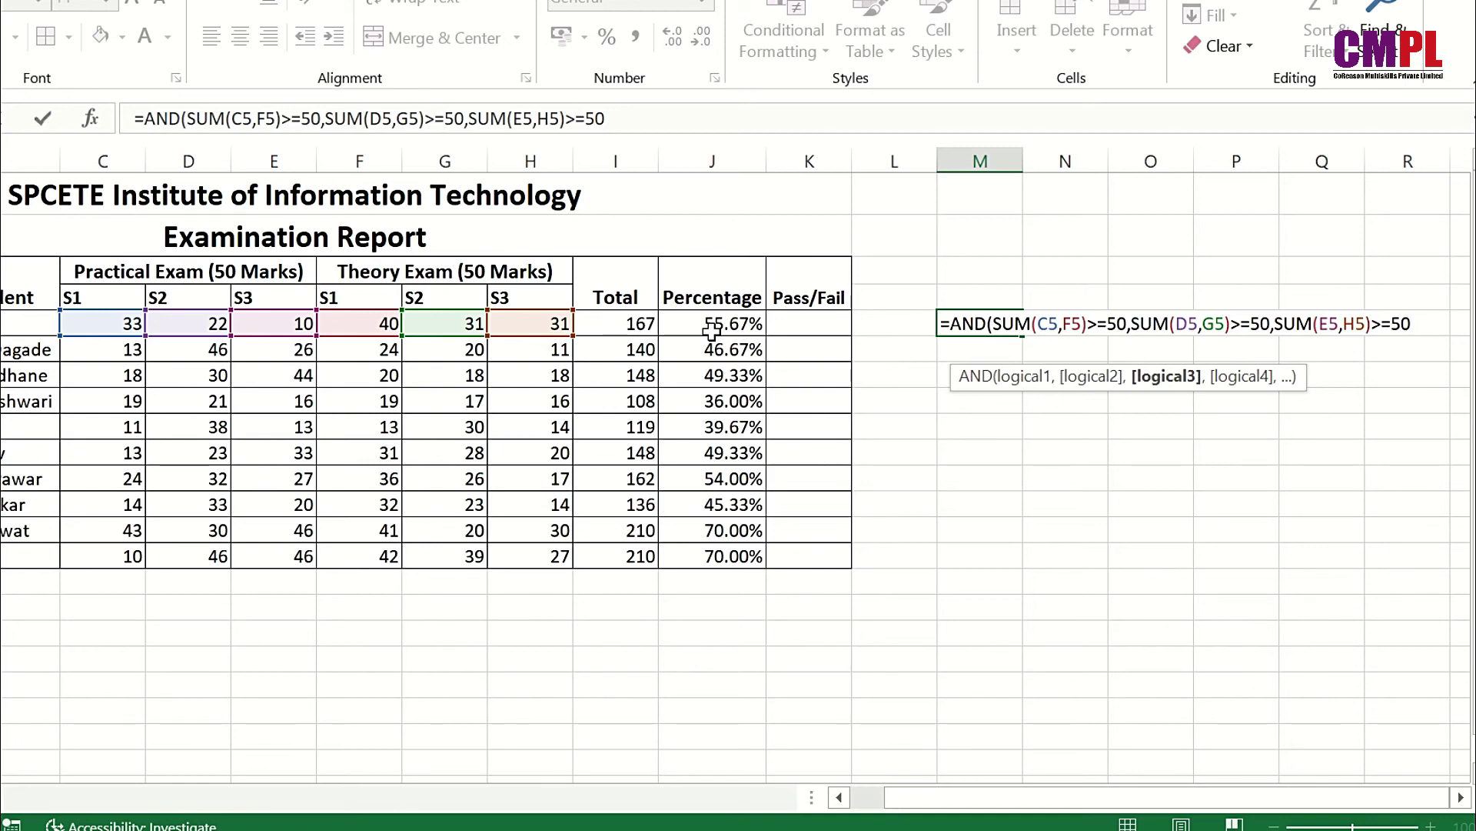
Add J5>=50% as the fourth AND condition for the percentage, close the function and commit the formula in M5.
text(,)
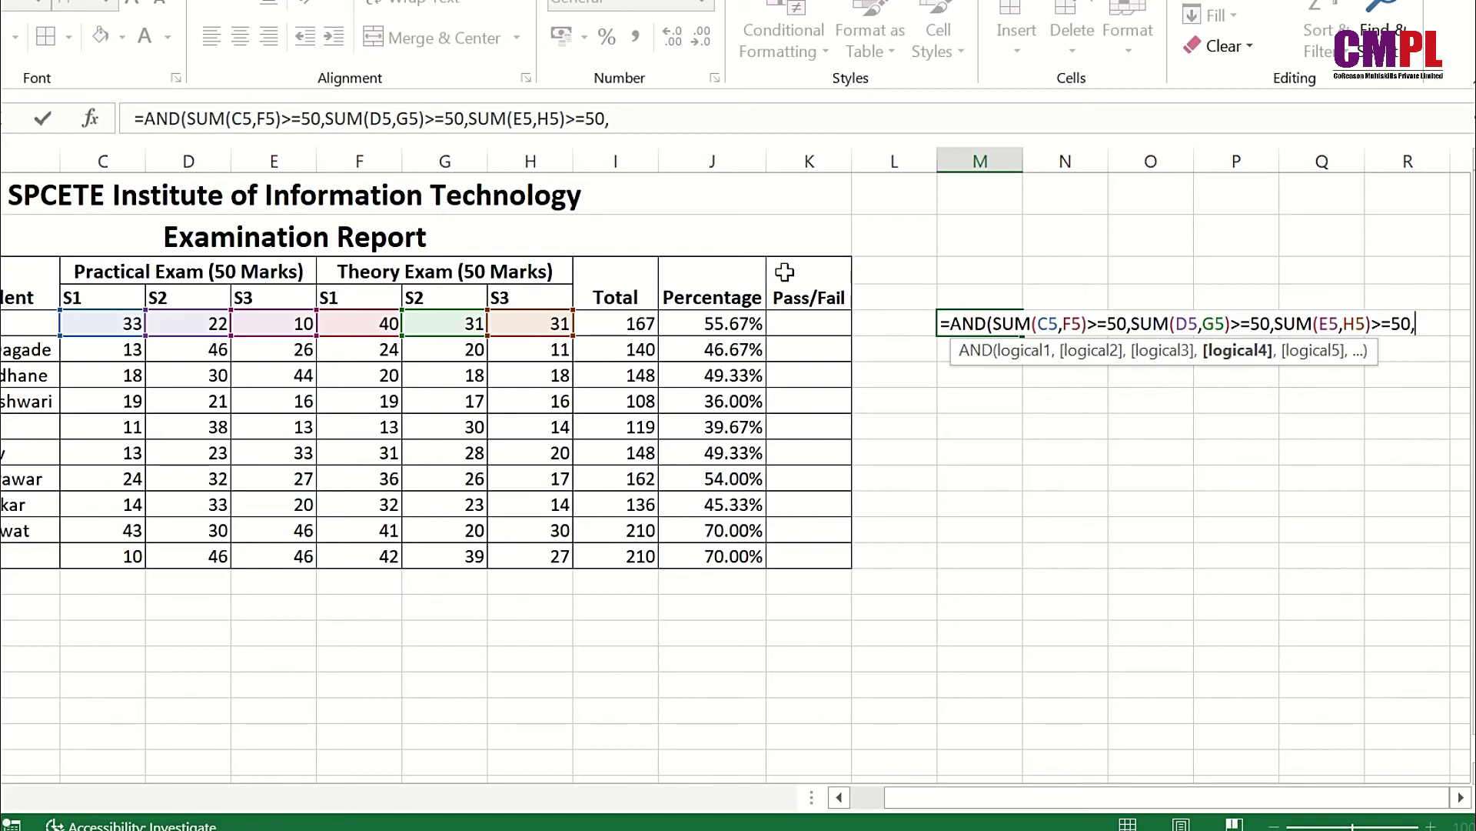
click(717, 326)
text(>)
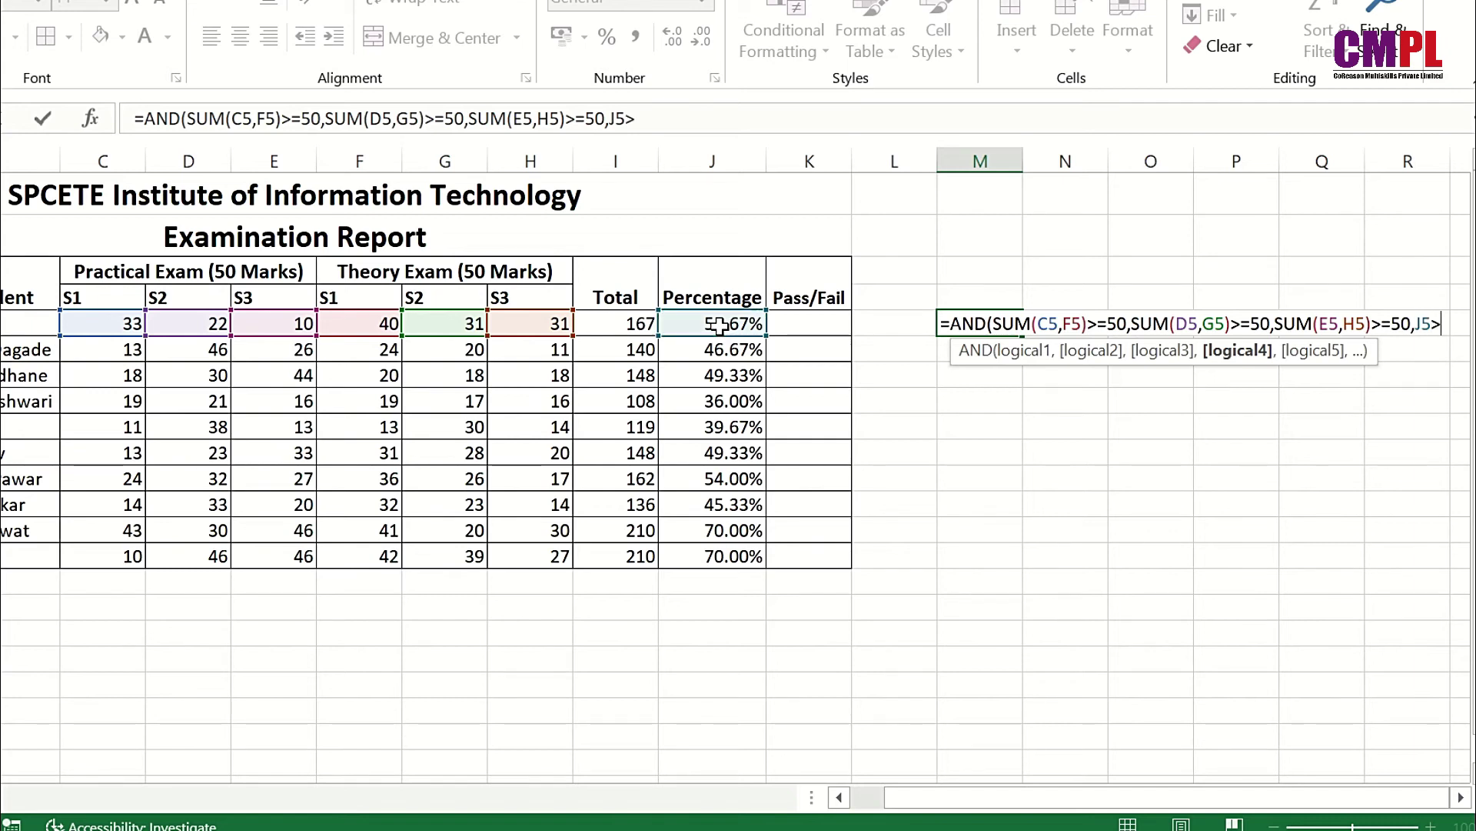
text(=50%)
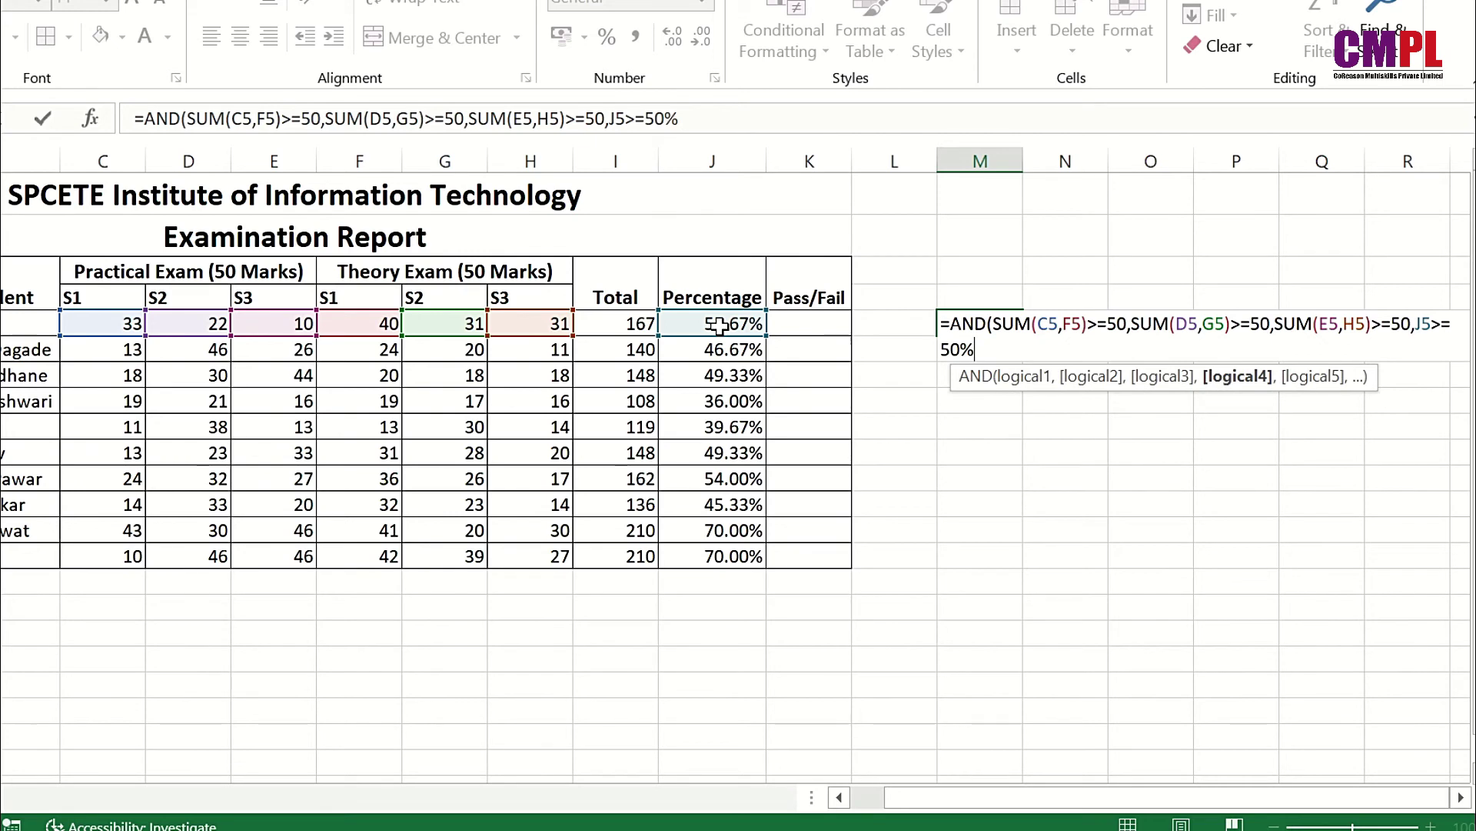
text())
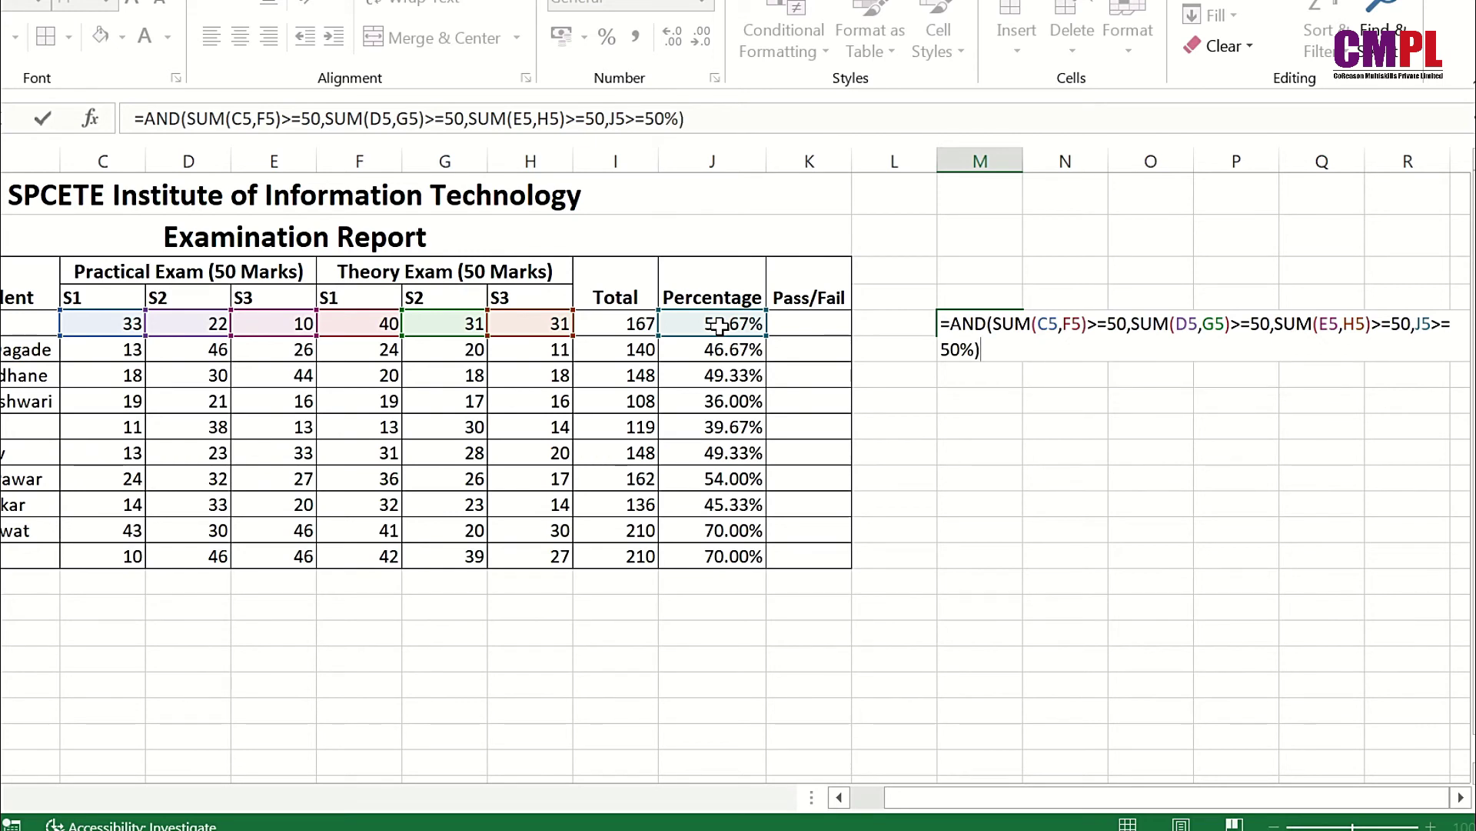
key(Return)
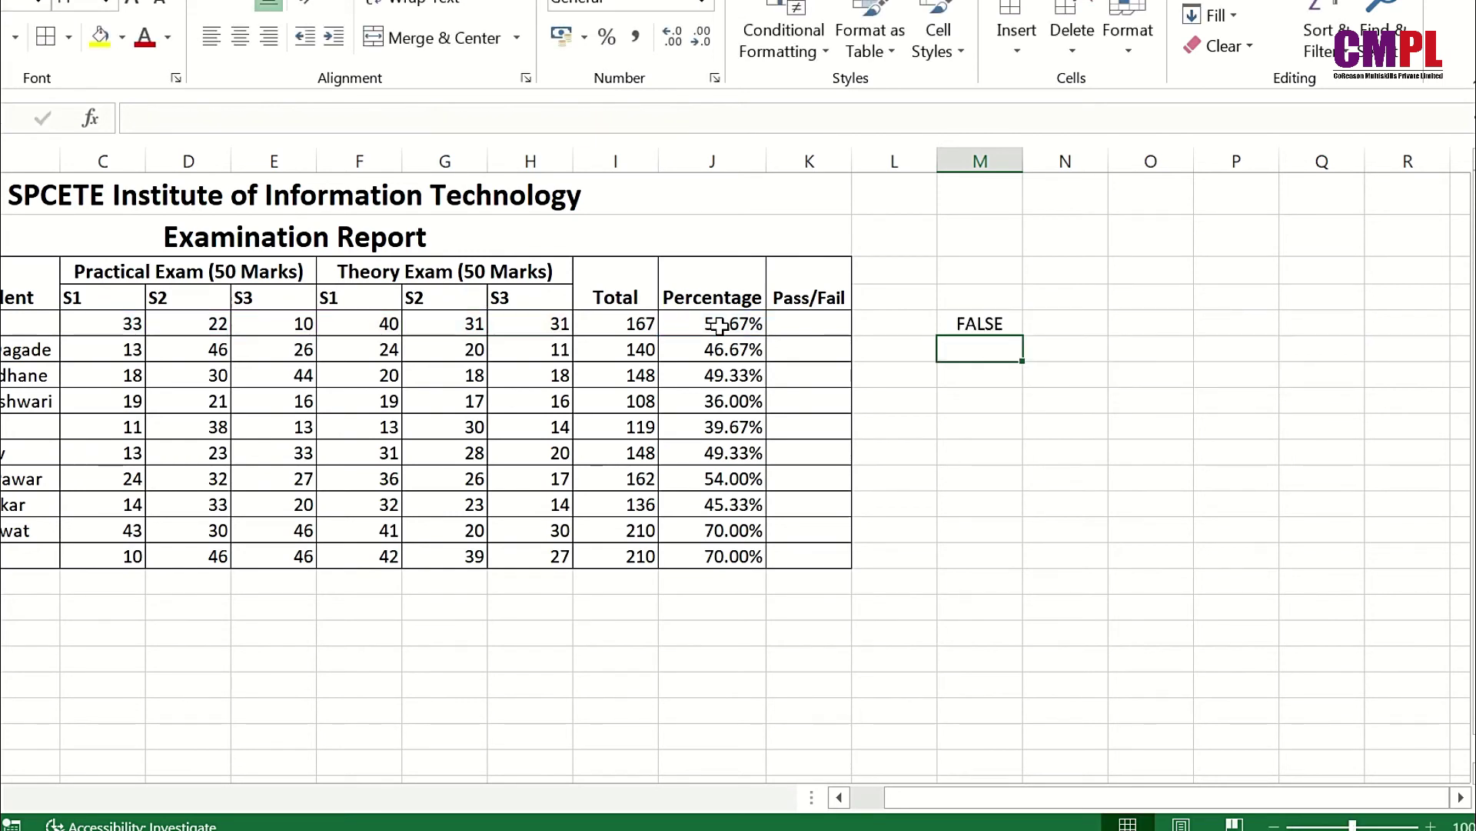
Compare the AND formula in M5 with the row 5 student's practical and theory marks per subject and the percentage.
key(Up)
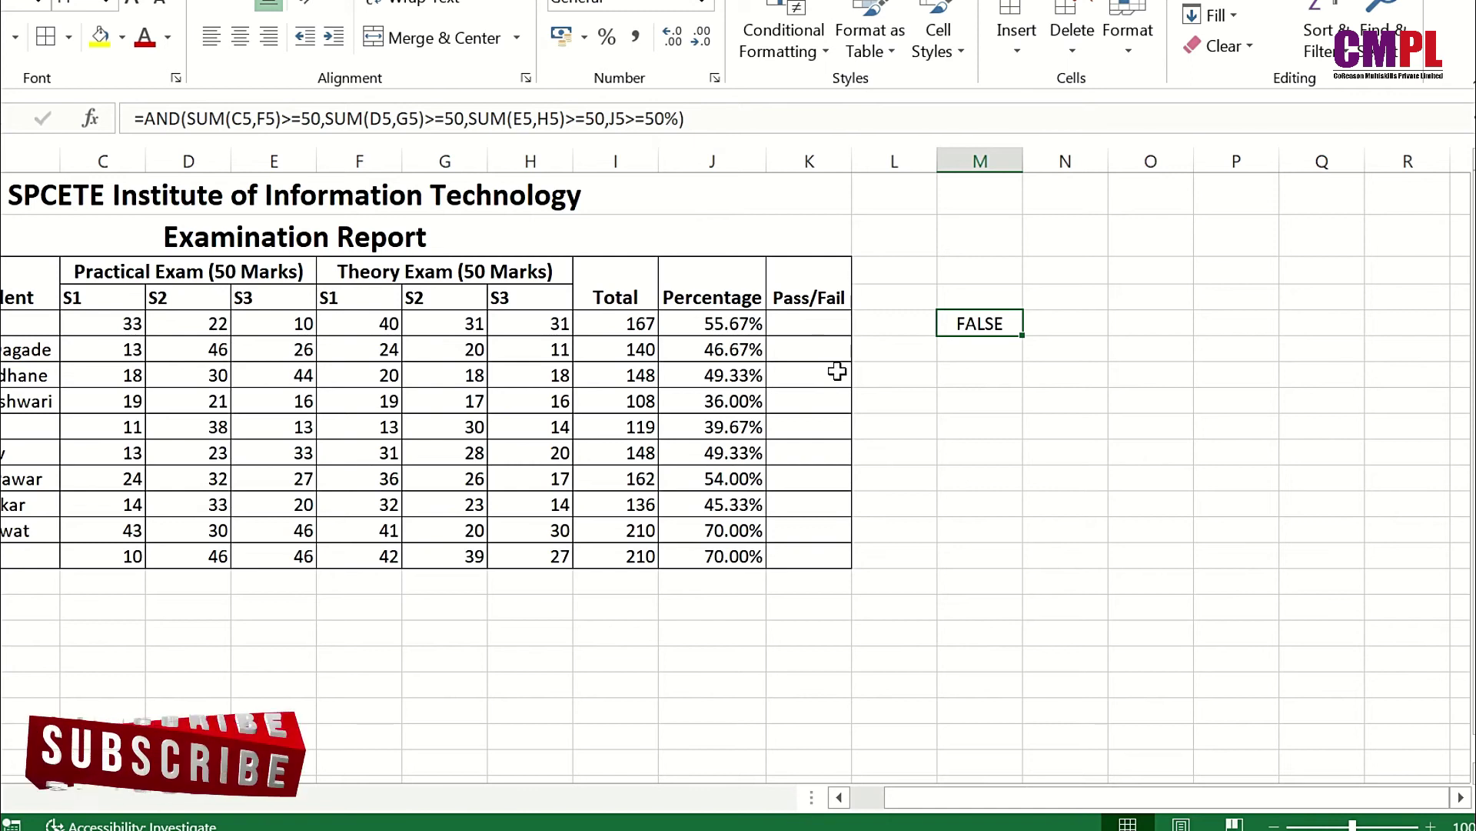
click(126, 327)
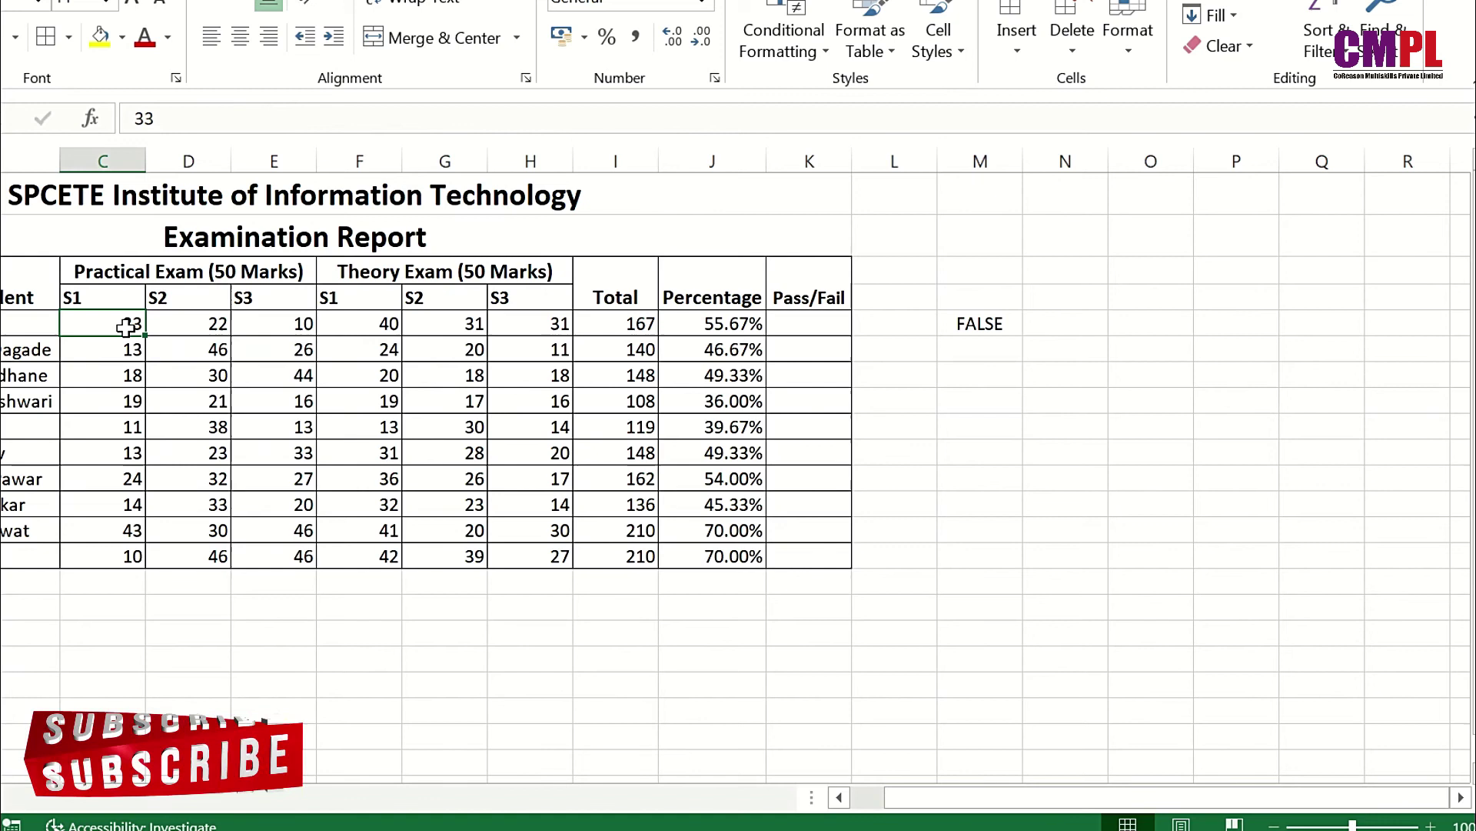
click(439, 327)
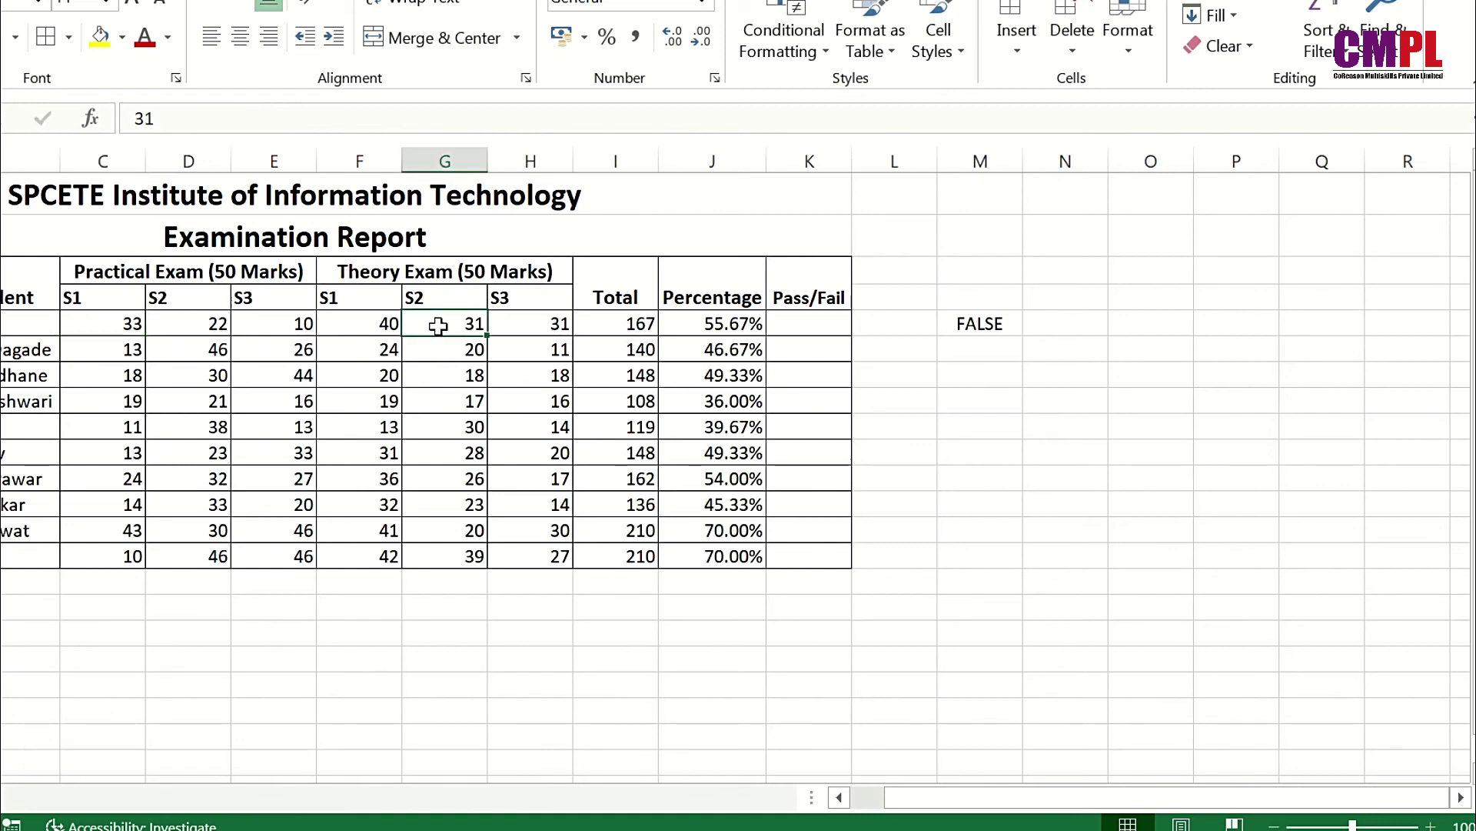
click(371, 323)
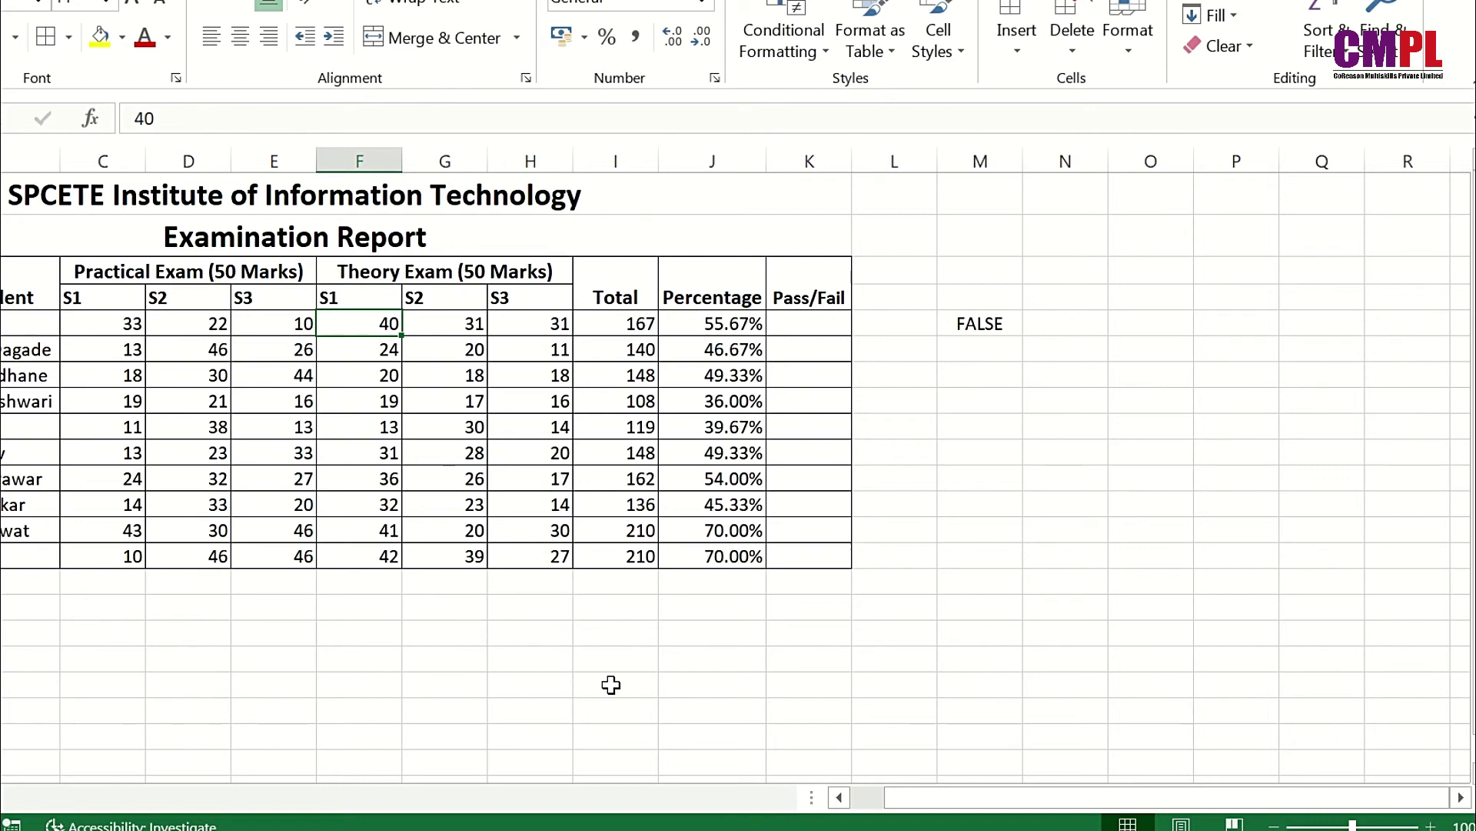
click(165, 319)
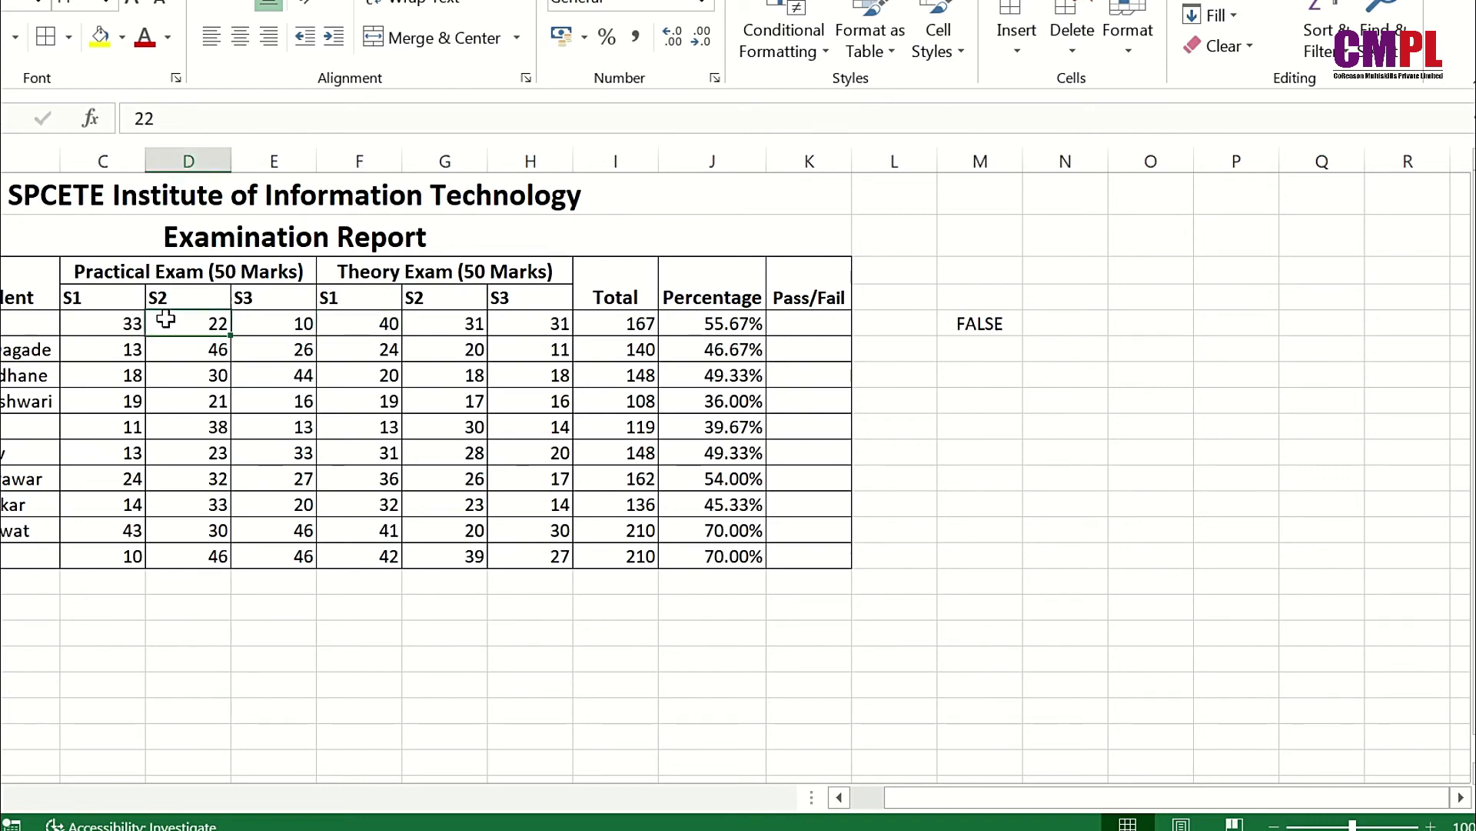
click(475, 320)
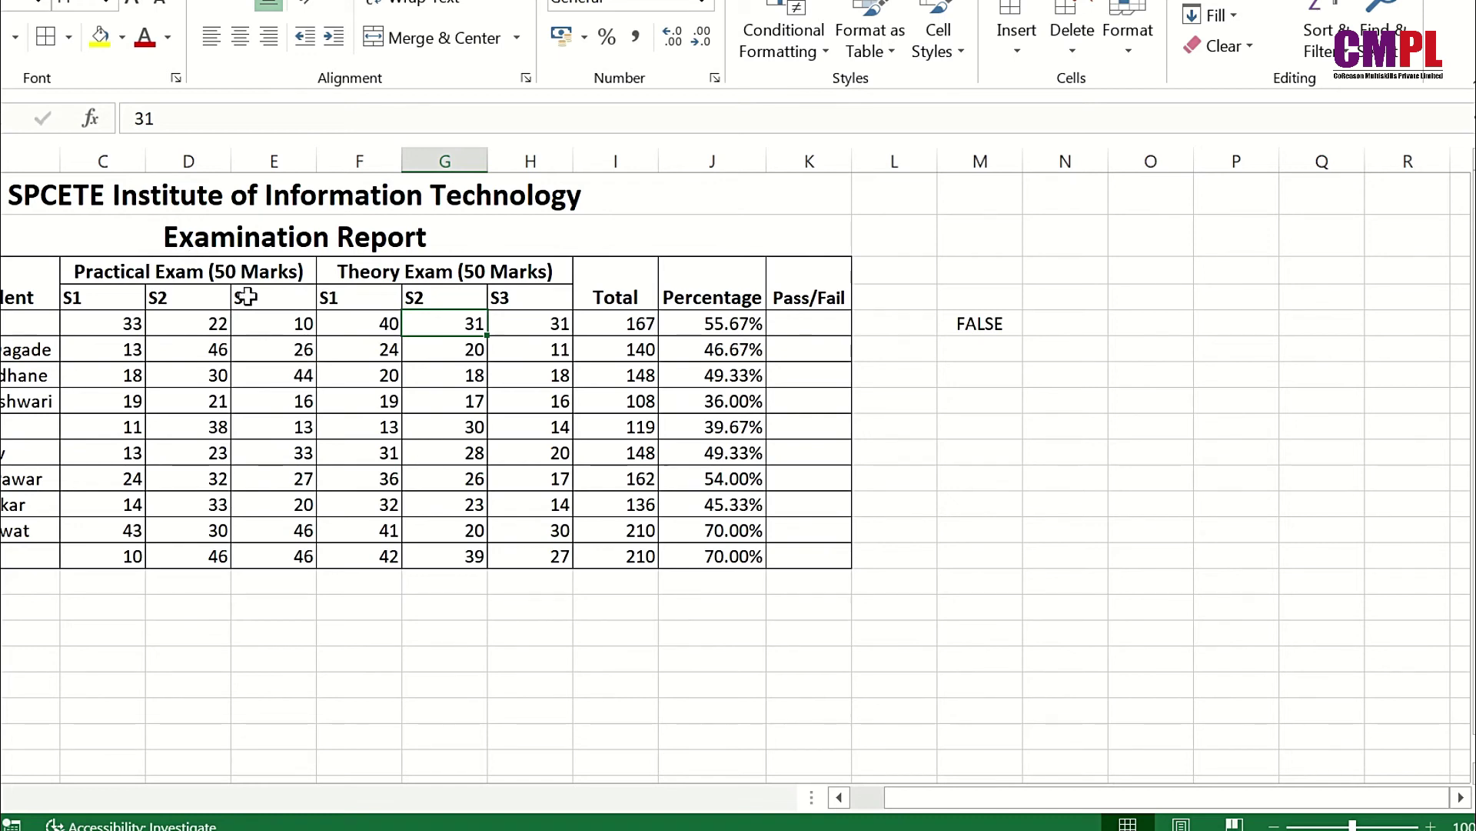
click(263, 322)
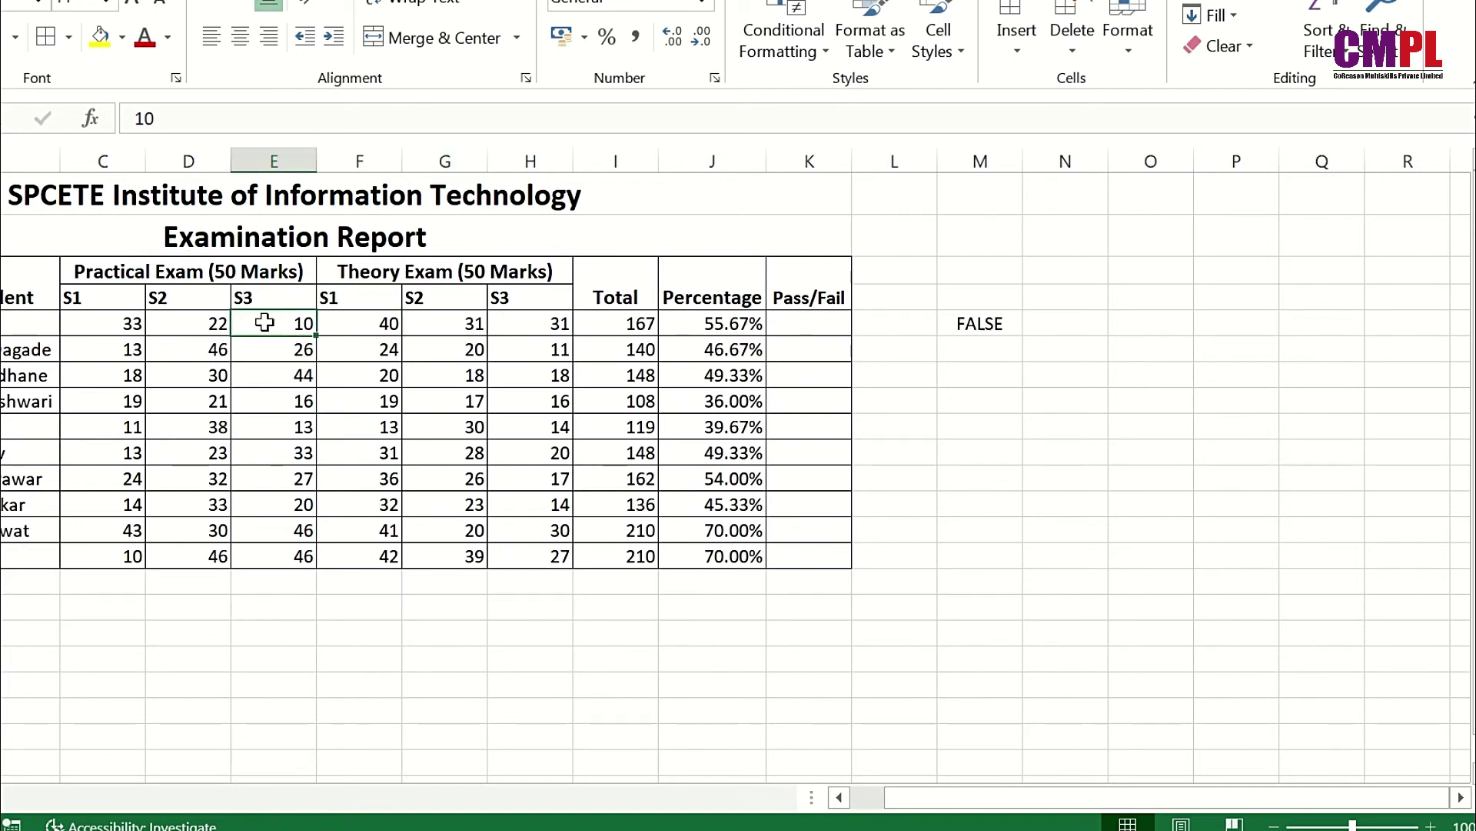
click(523, 326)
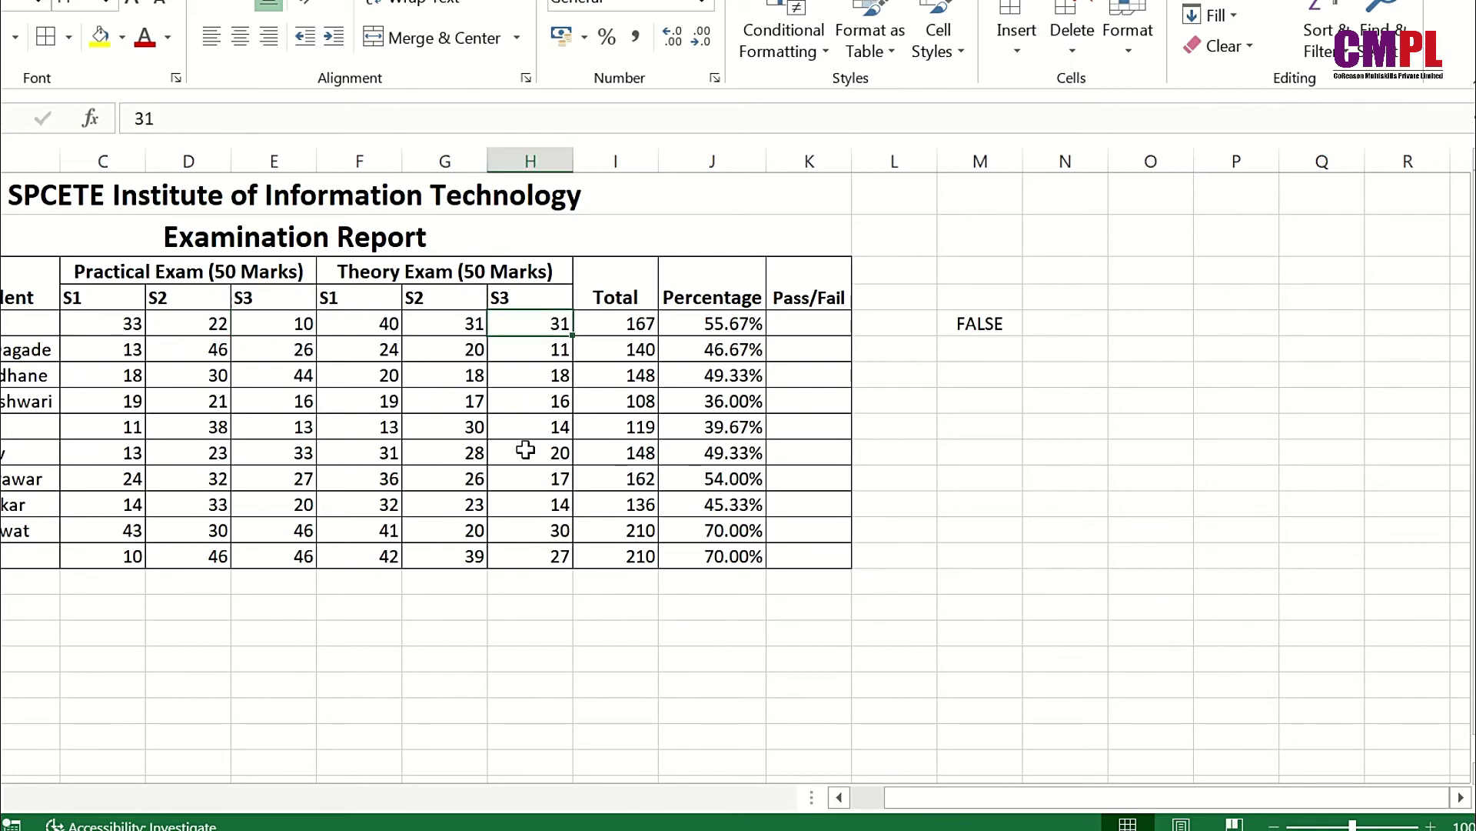
click(735, 325)
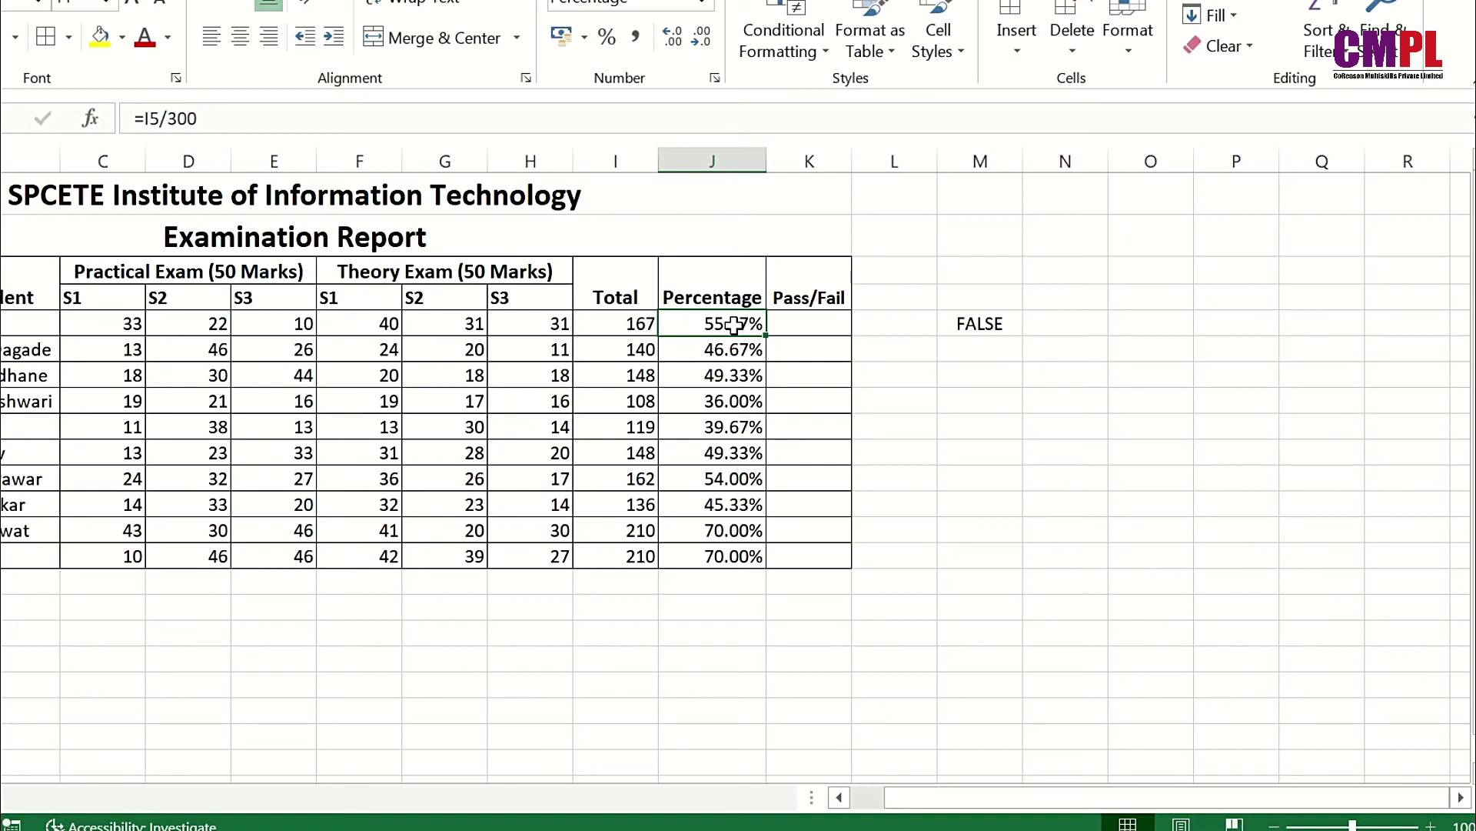
Fill the AND formula from M5 down through M14 and inspect the results in the last two rows.
click(1006, 321)
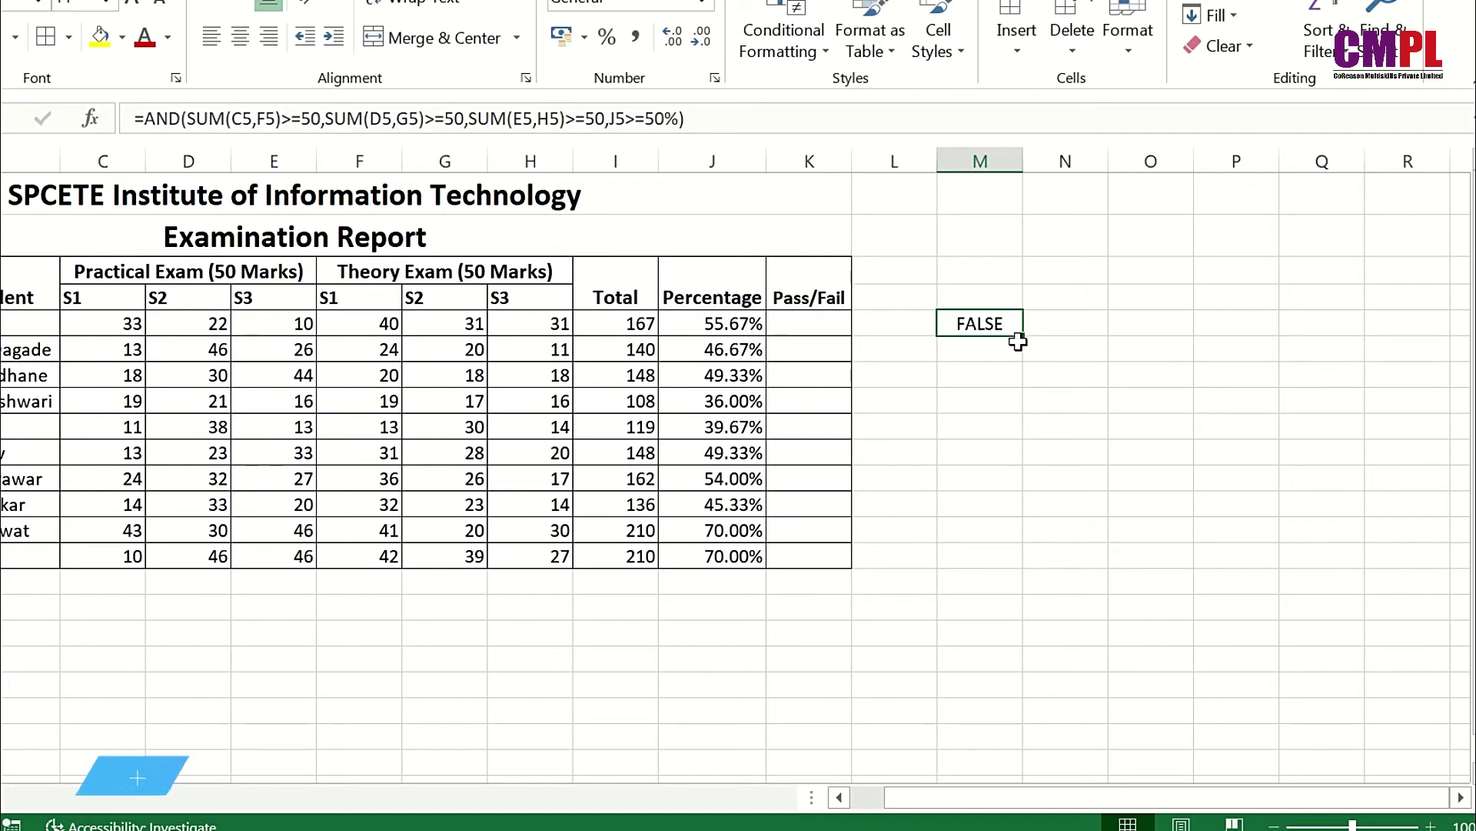
drag(1023, 337, 1023, 564)
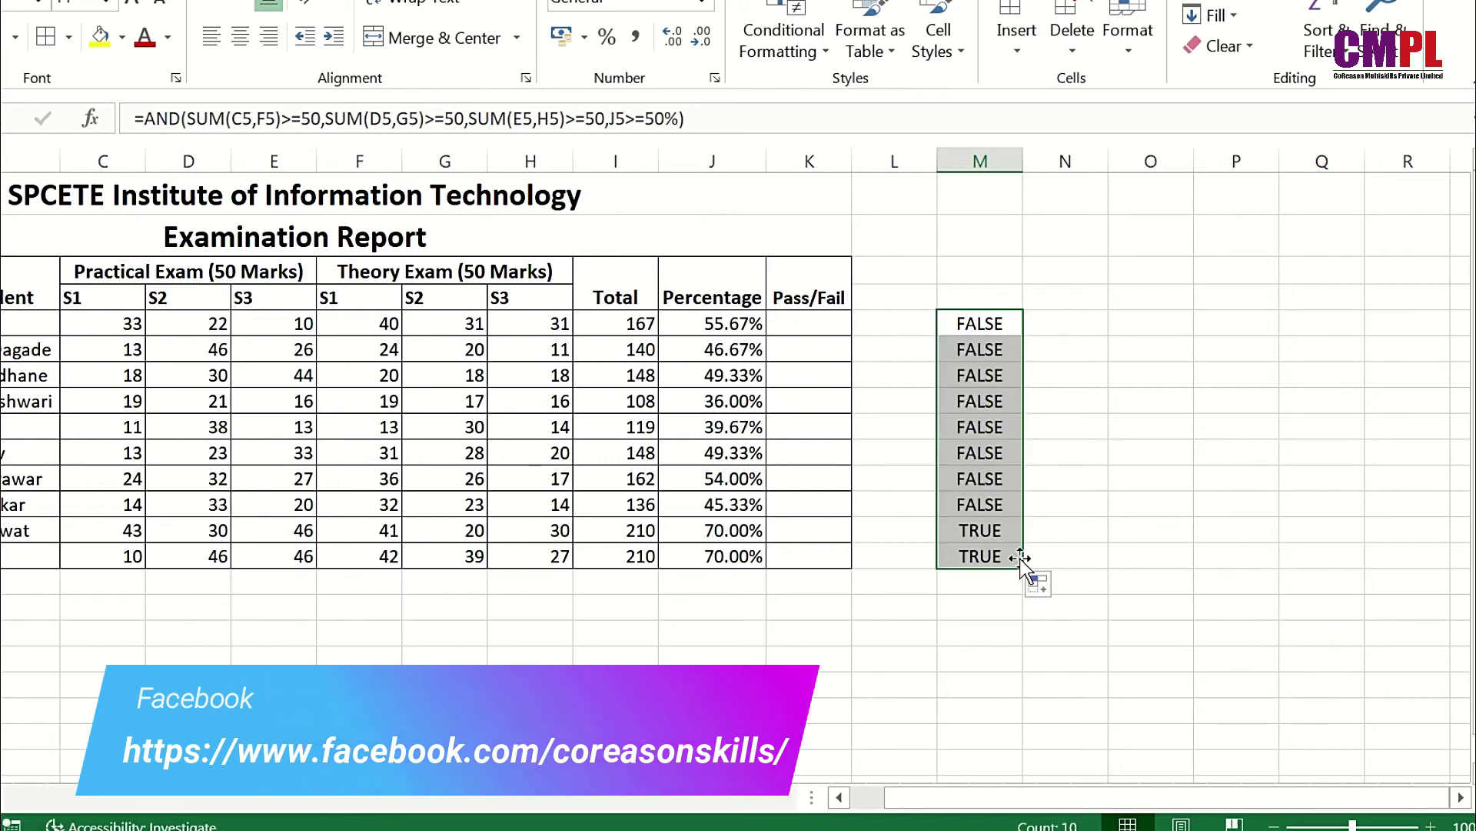
click(968, 536)
click(973, 556)
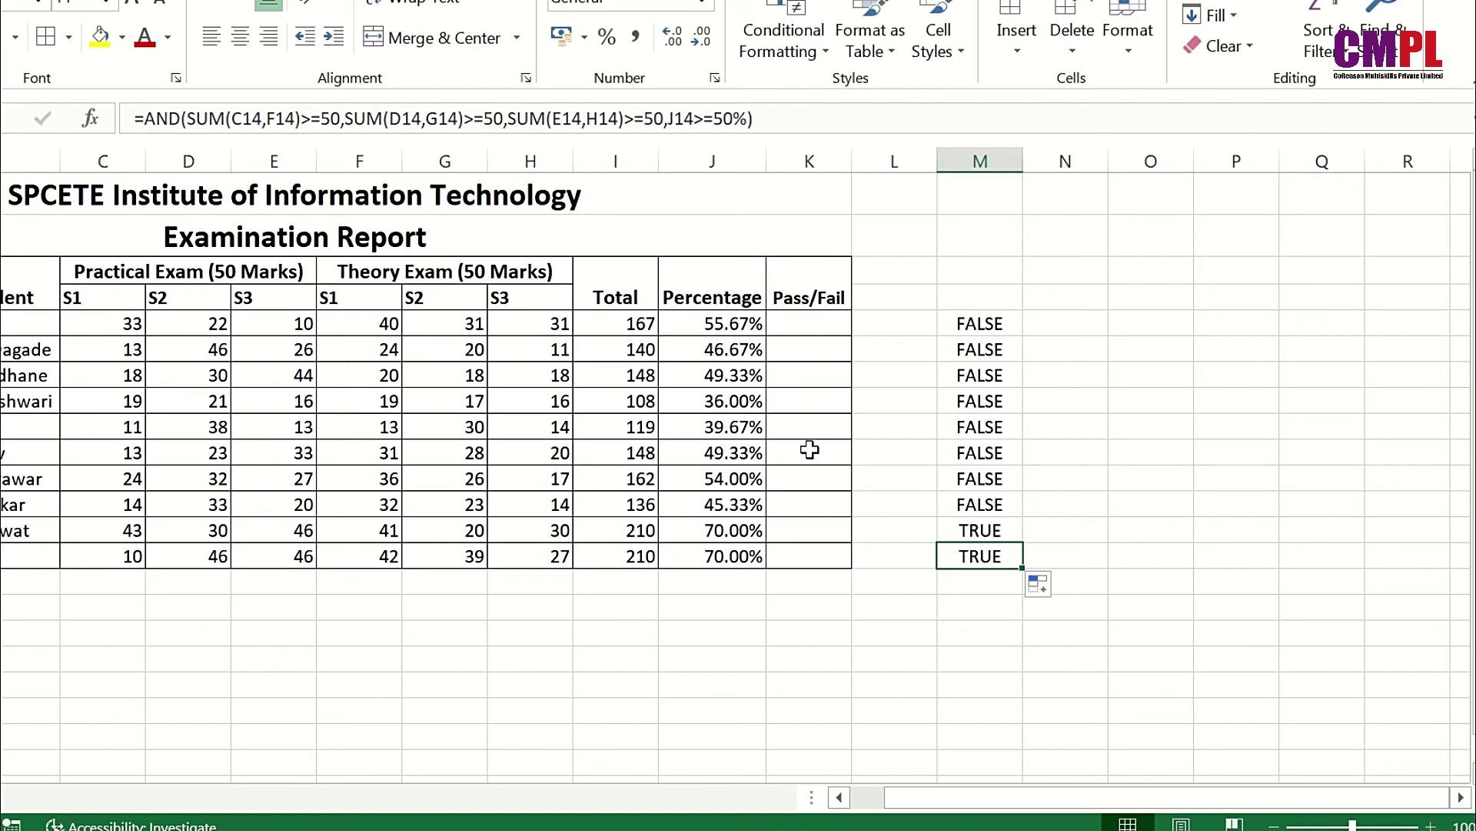
Check the row 11 student's percentage and S3 marks, adding the S3 practical and theory marks with =E11+H11 in G16.
click(733, 322)
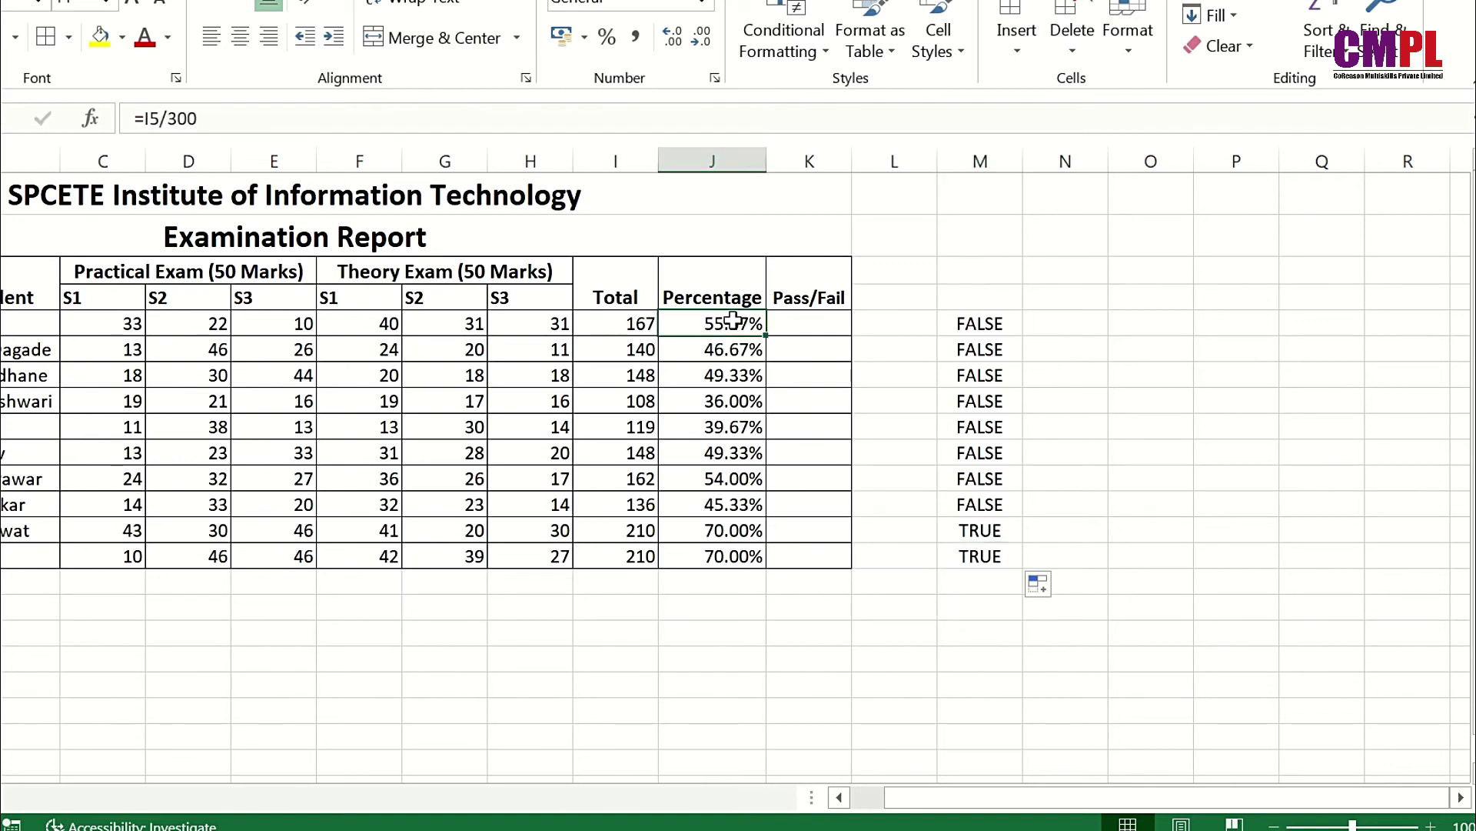
click(743, 472)
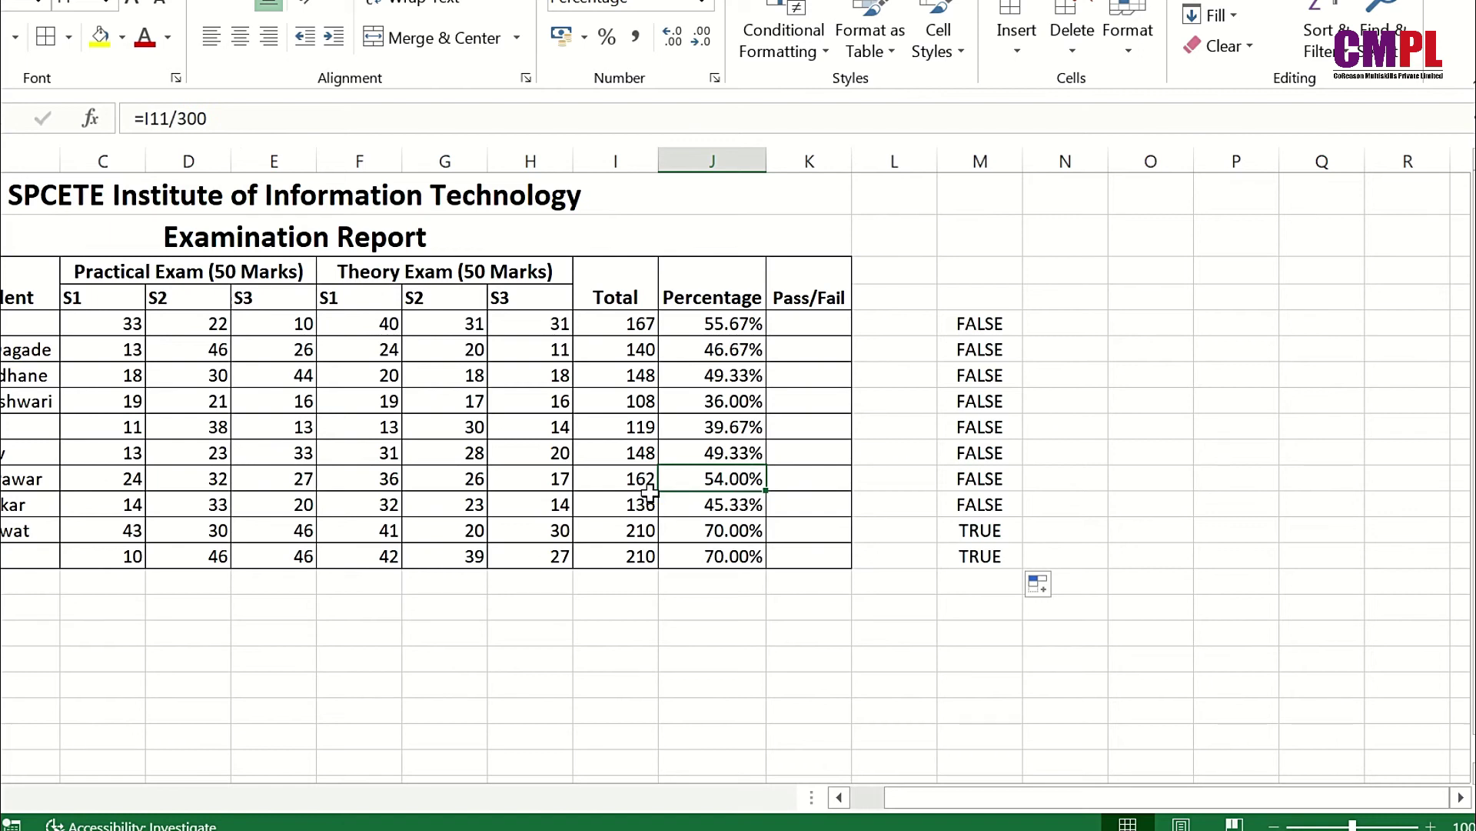
click(549, 485)
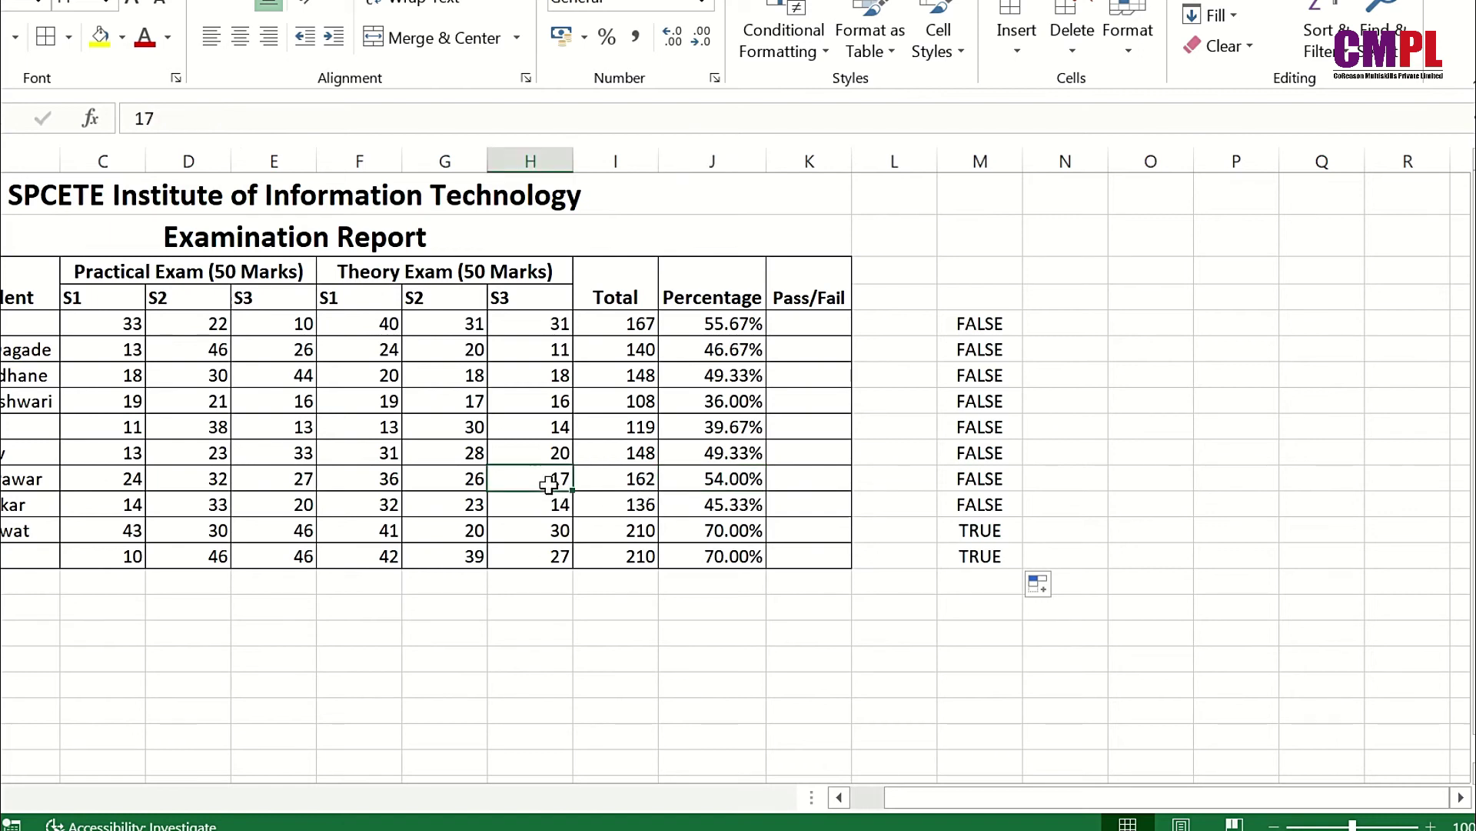
click(279, 482)
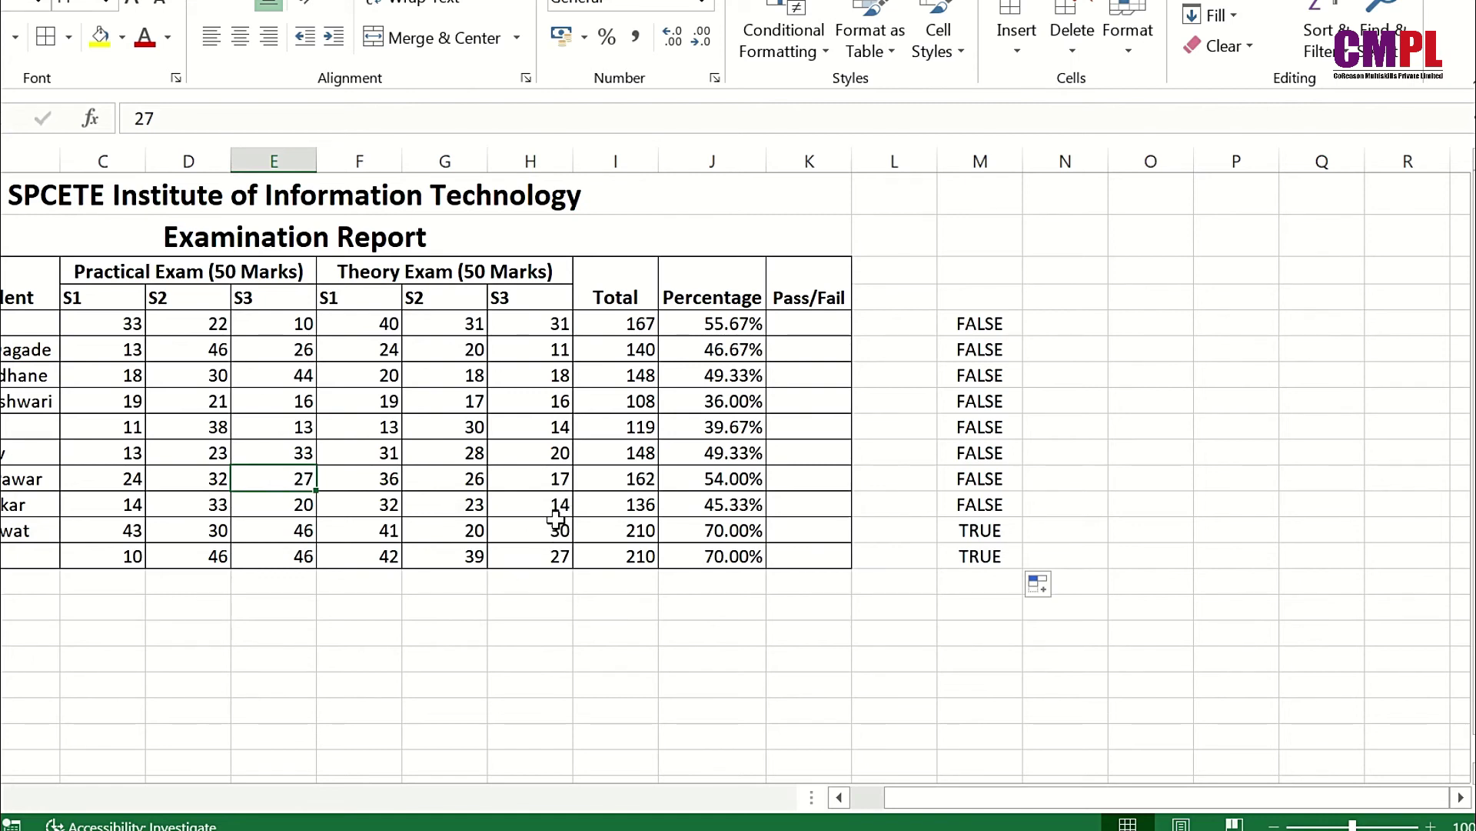
click(477, 609)
text(=)
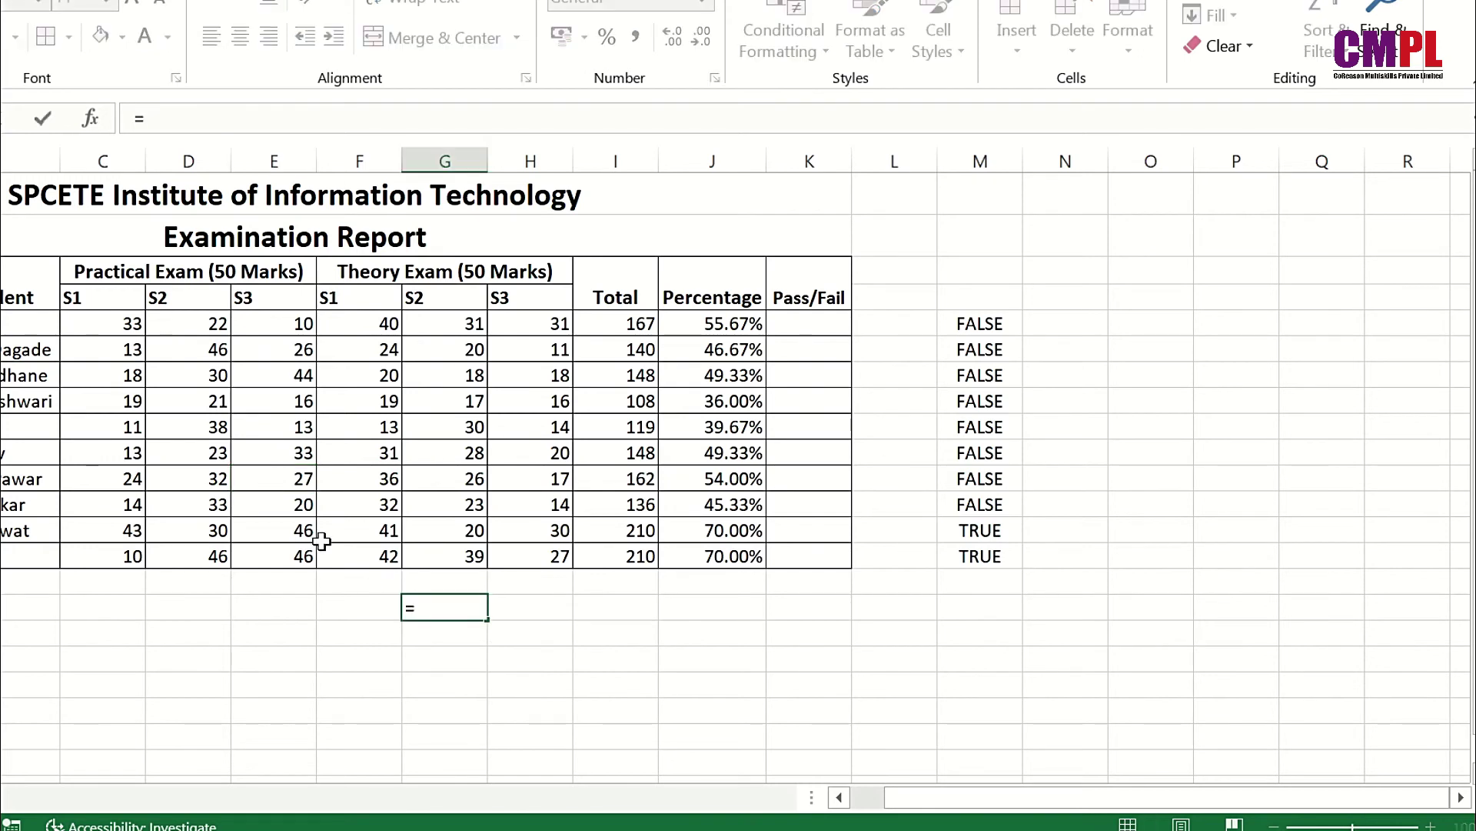
click(289, 482)
text(+)
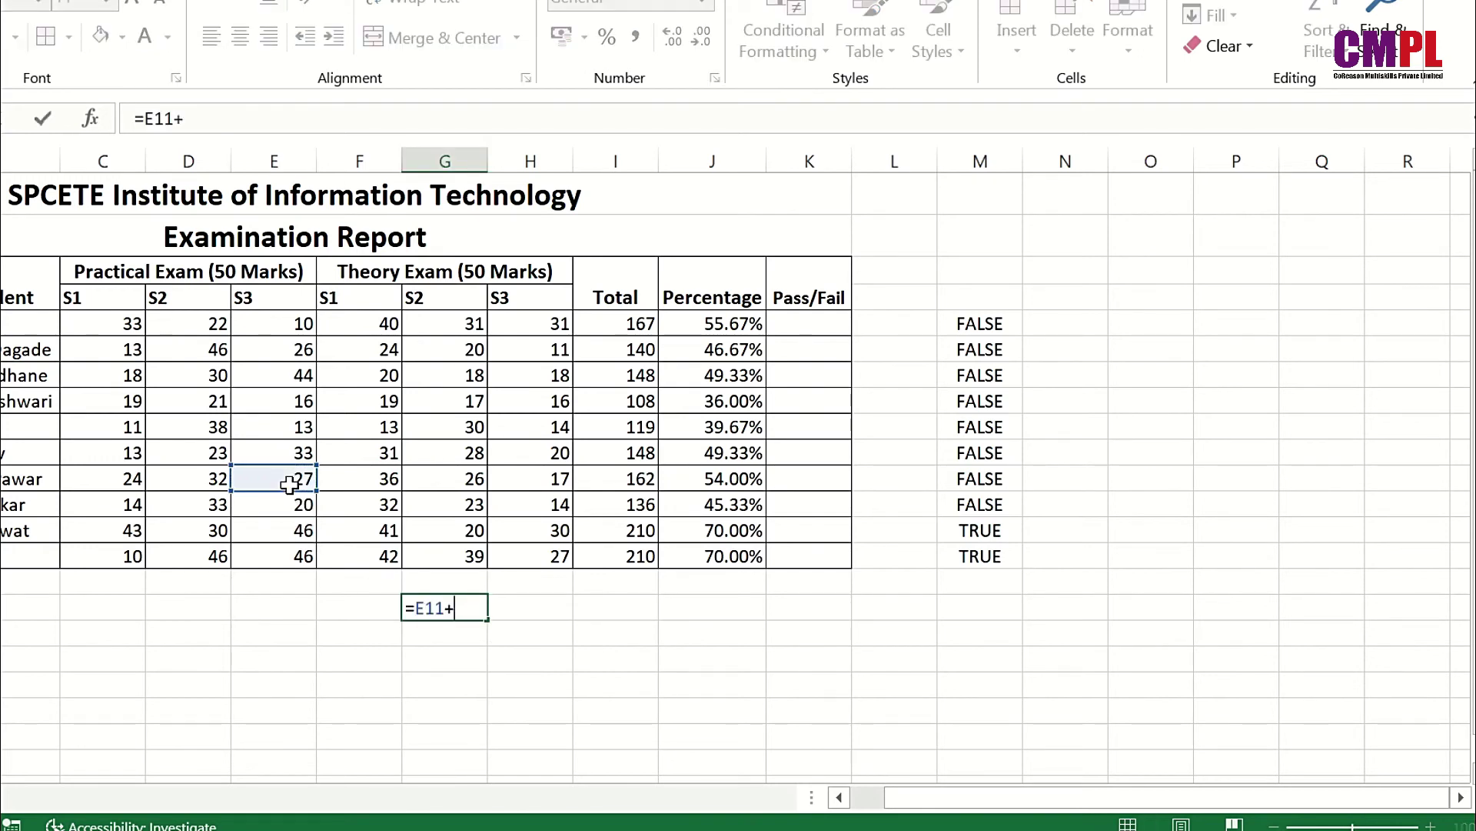
click(532, 478)
key(Return)
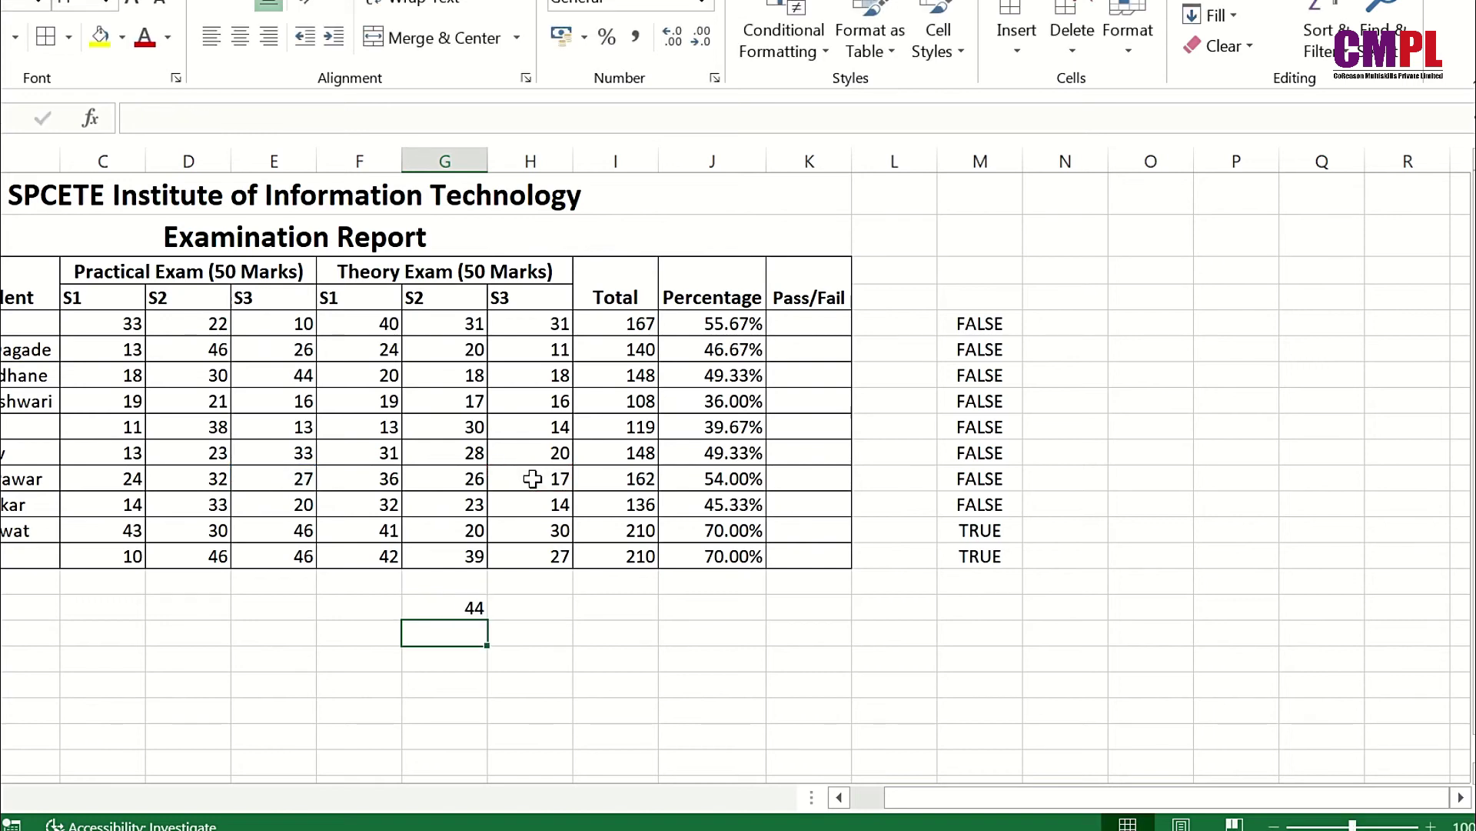
Recheck the row 11 student's S3 marks and percentage formula, and clear the trial sum from G16.
click(298, 479)
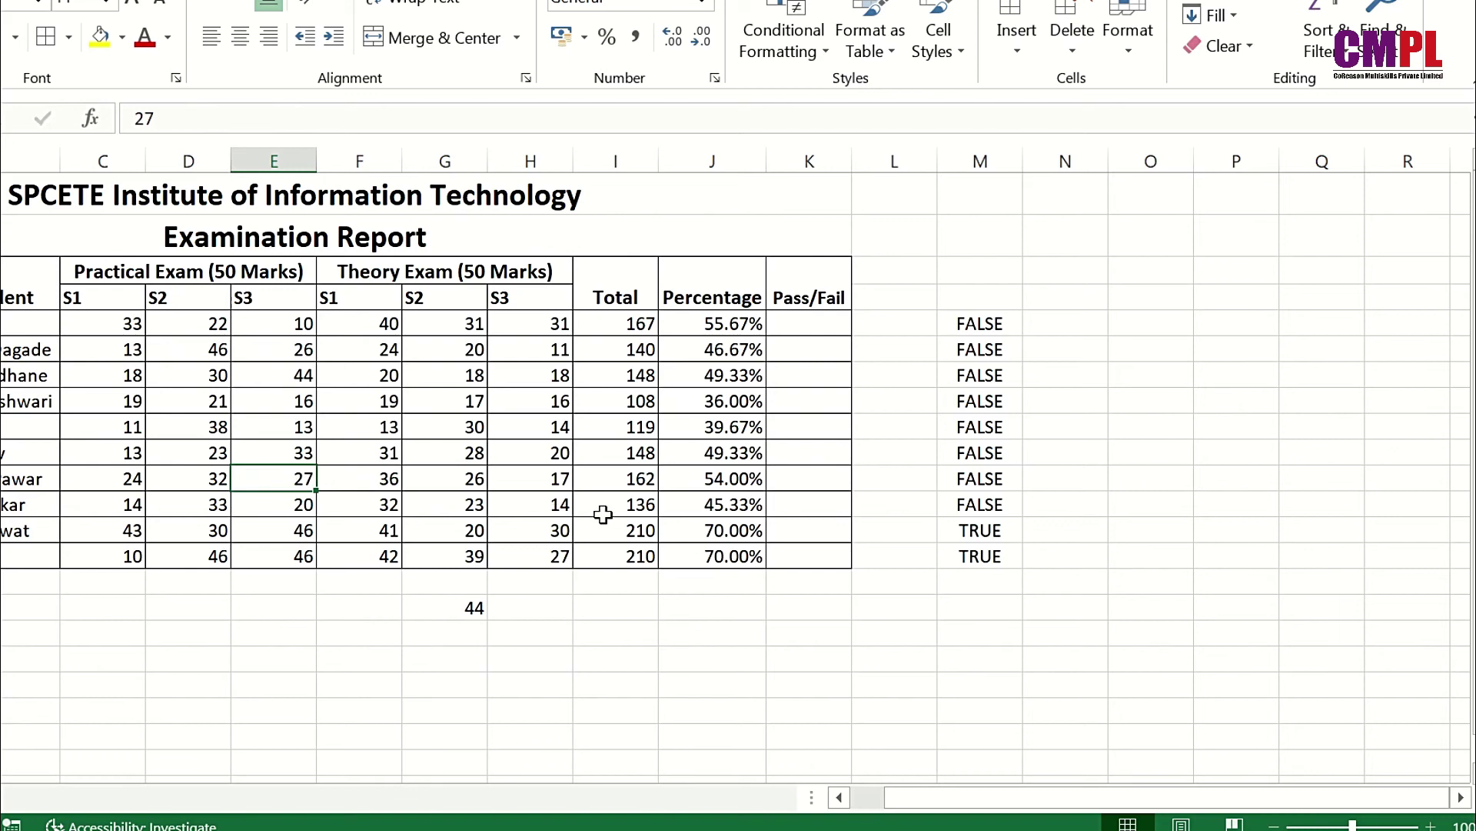
click(553, 480)
click(697, 478)
double_click(698, 478)
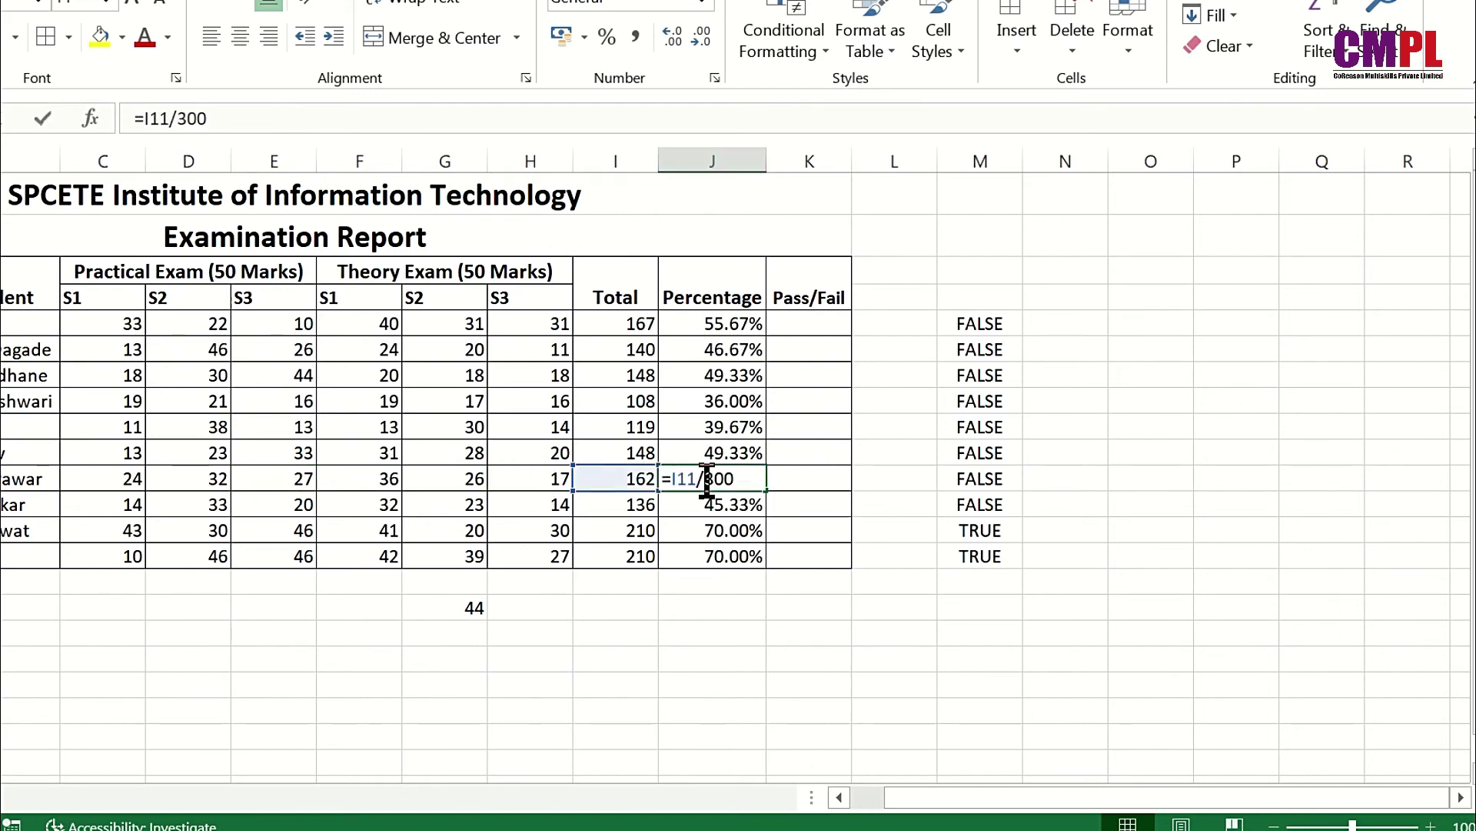
key(Escape)
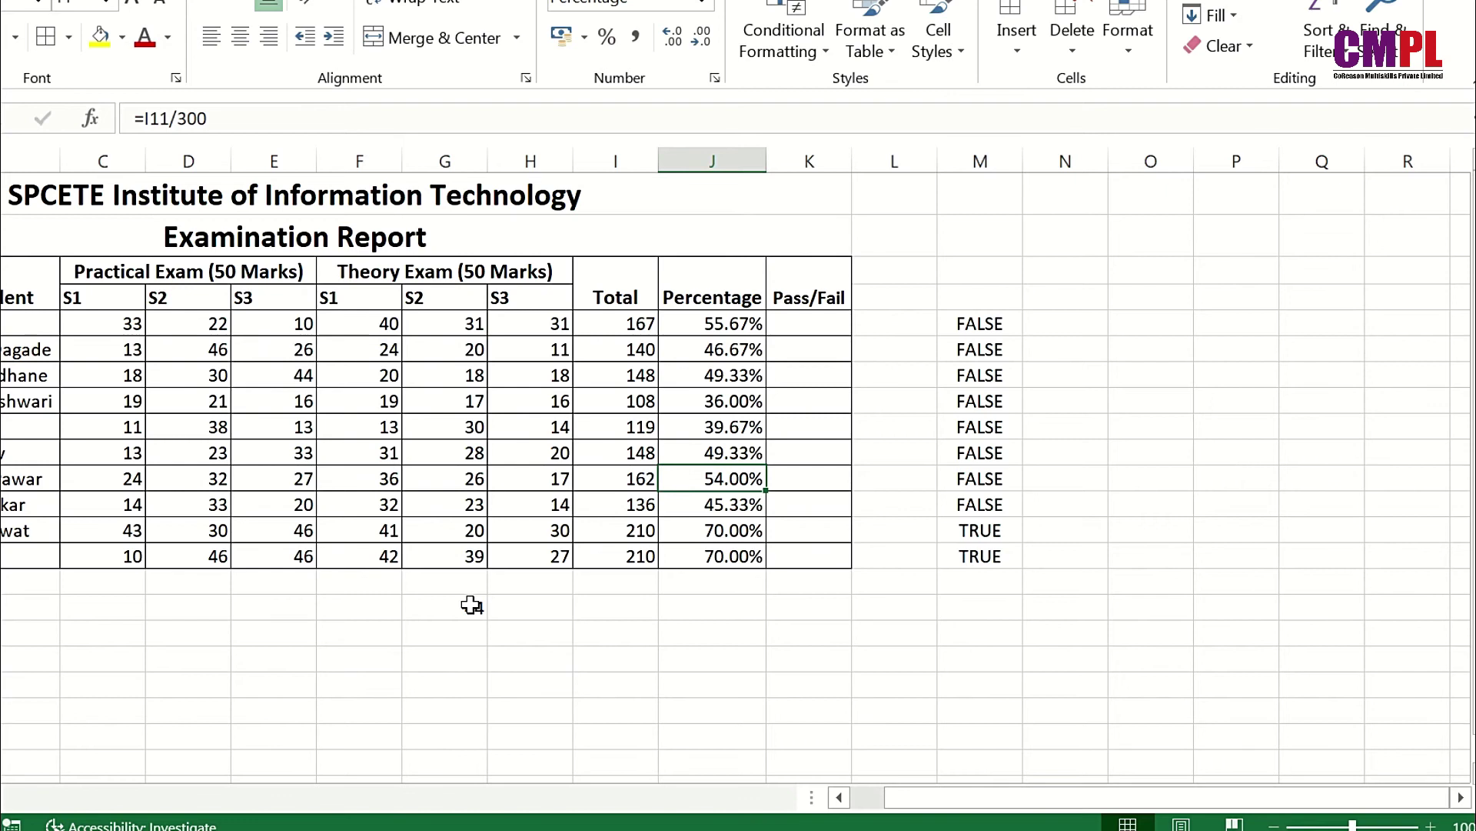
click(471, 607)
key(Delete)
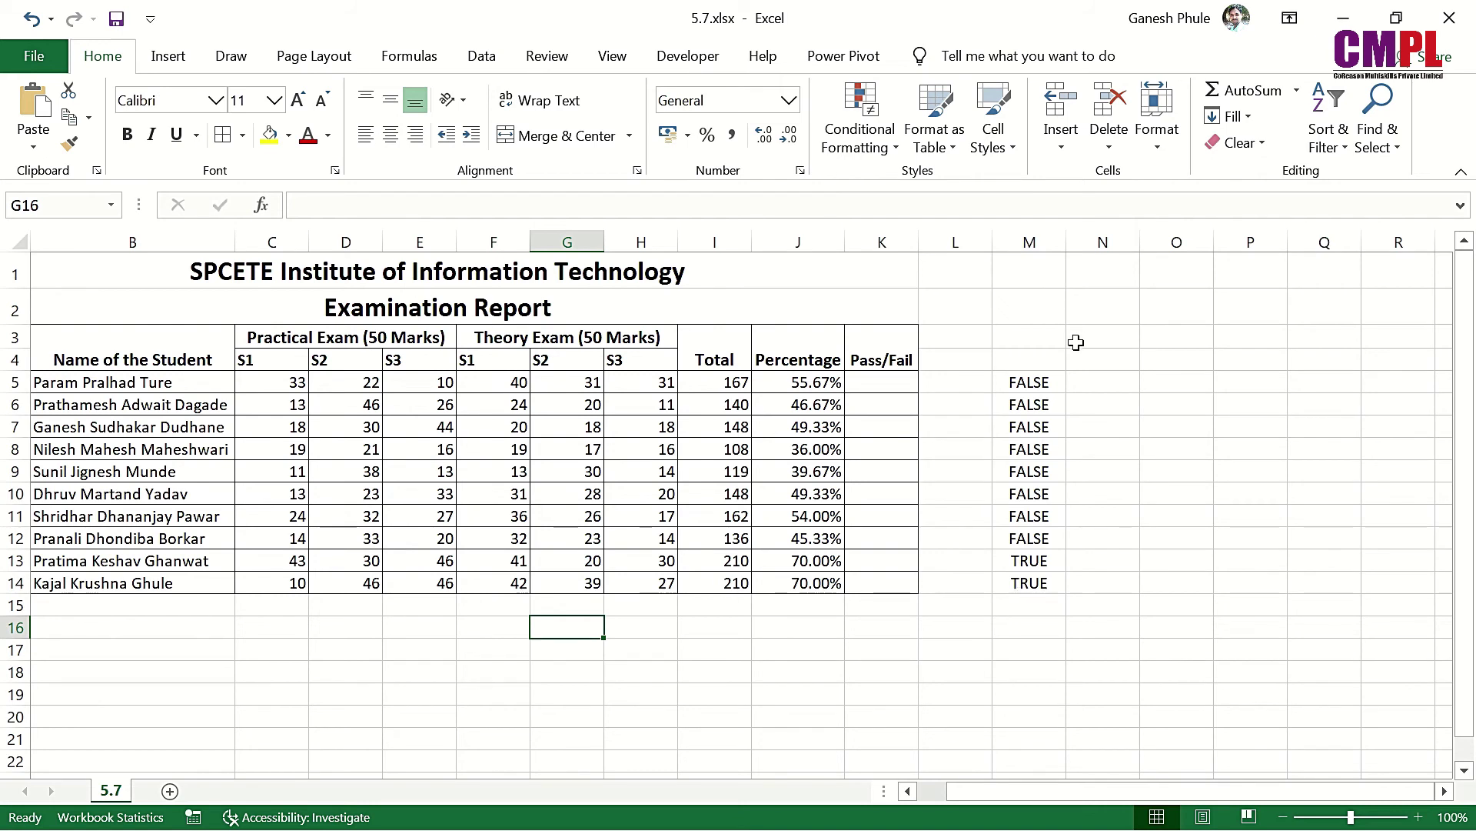
Copy the AND expression from M5 without its equals sign, leaving the cell's formula as it is.
click(1046, 377)
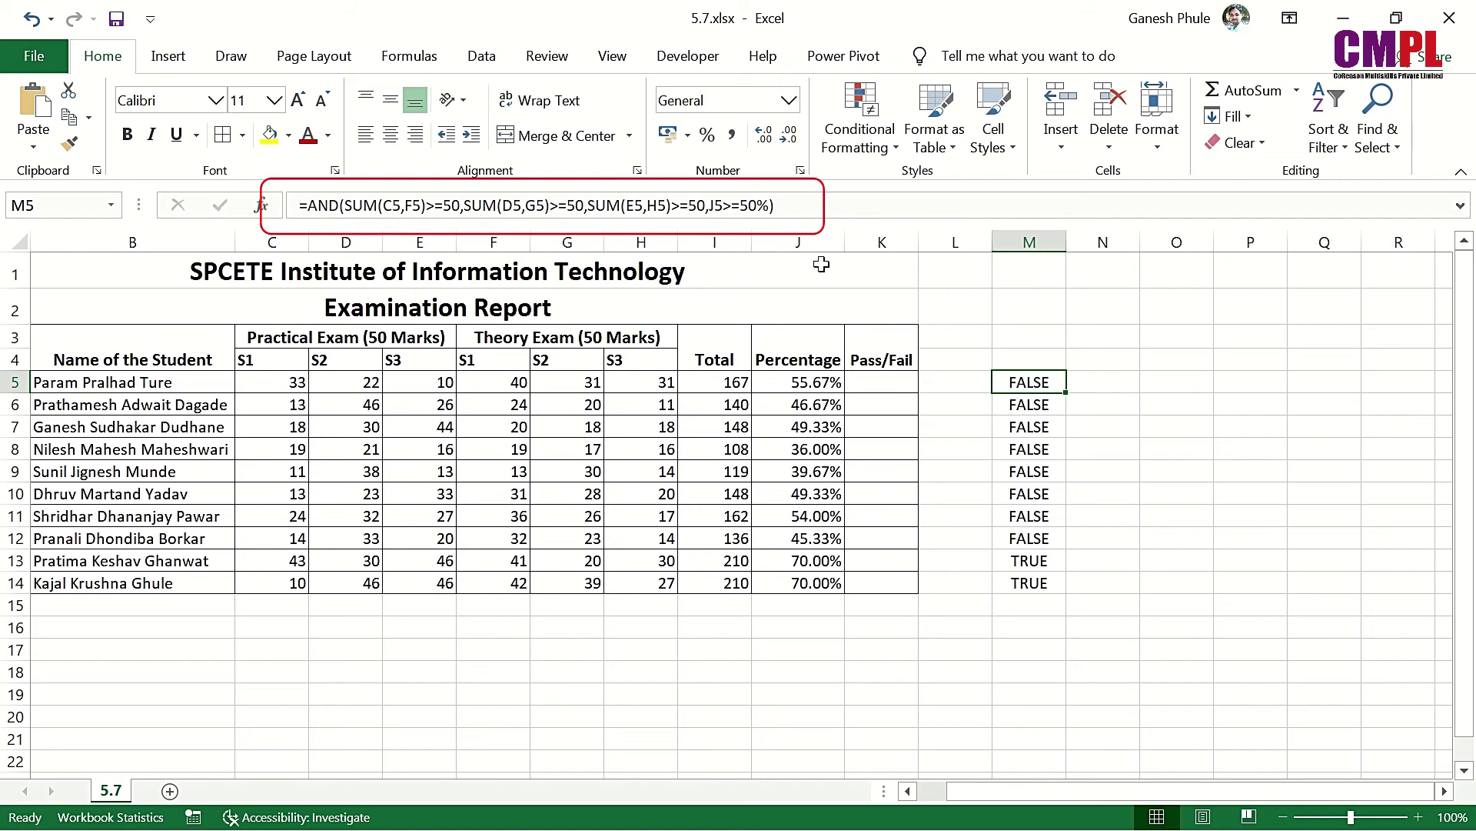
drag(790, 204, 308, 212)
key(ctrl+c)
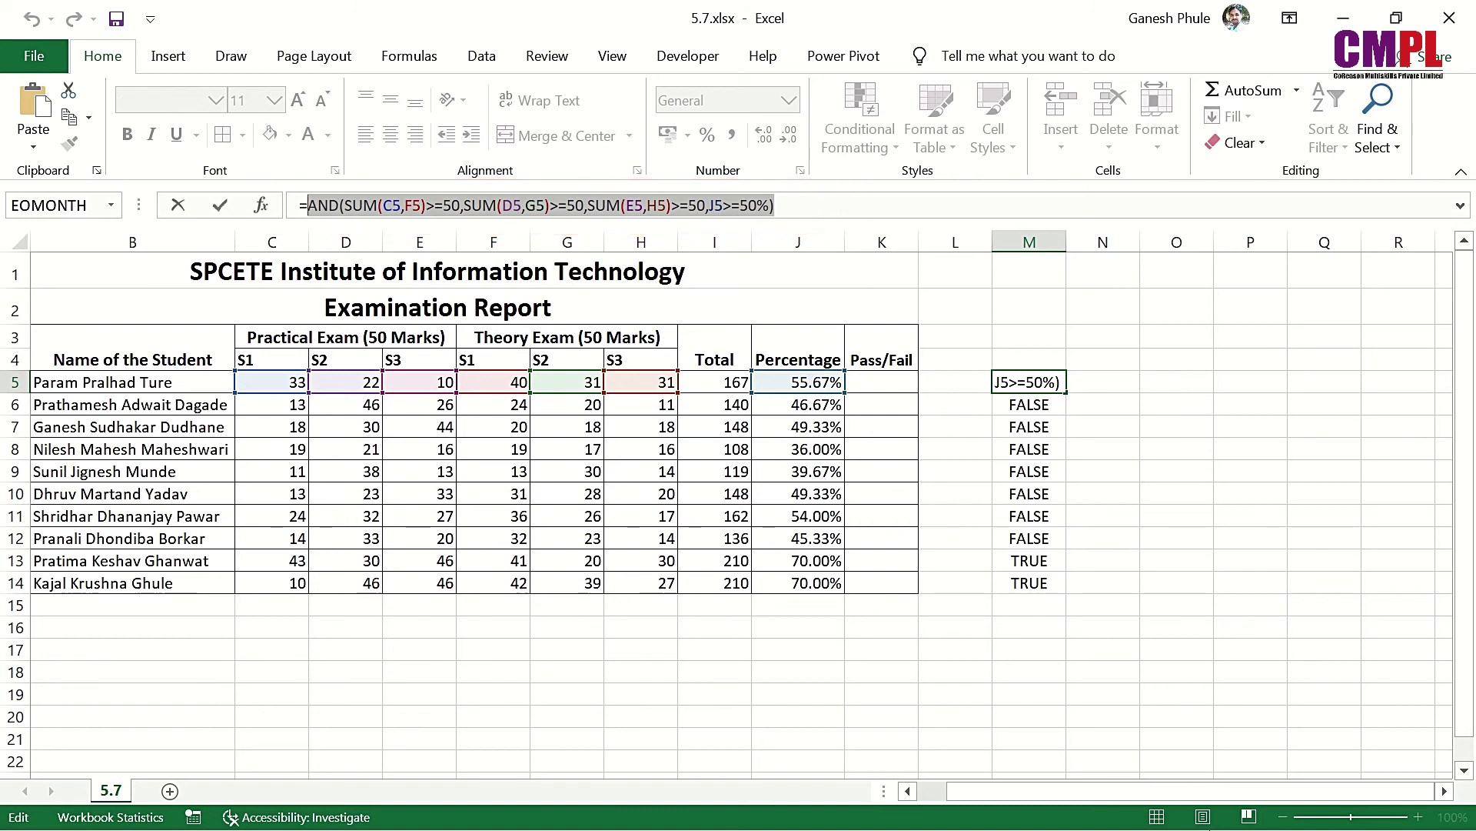
key(Escape)
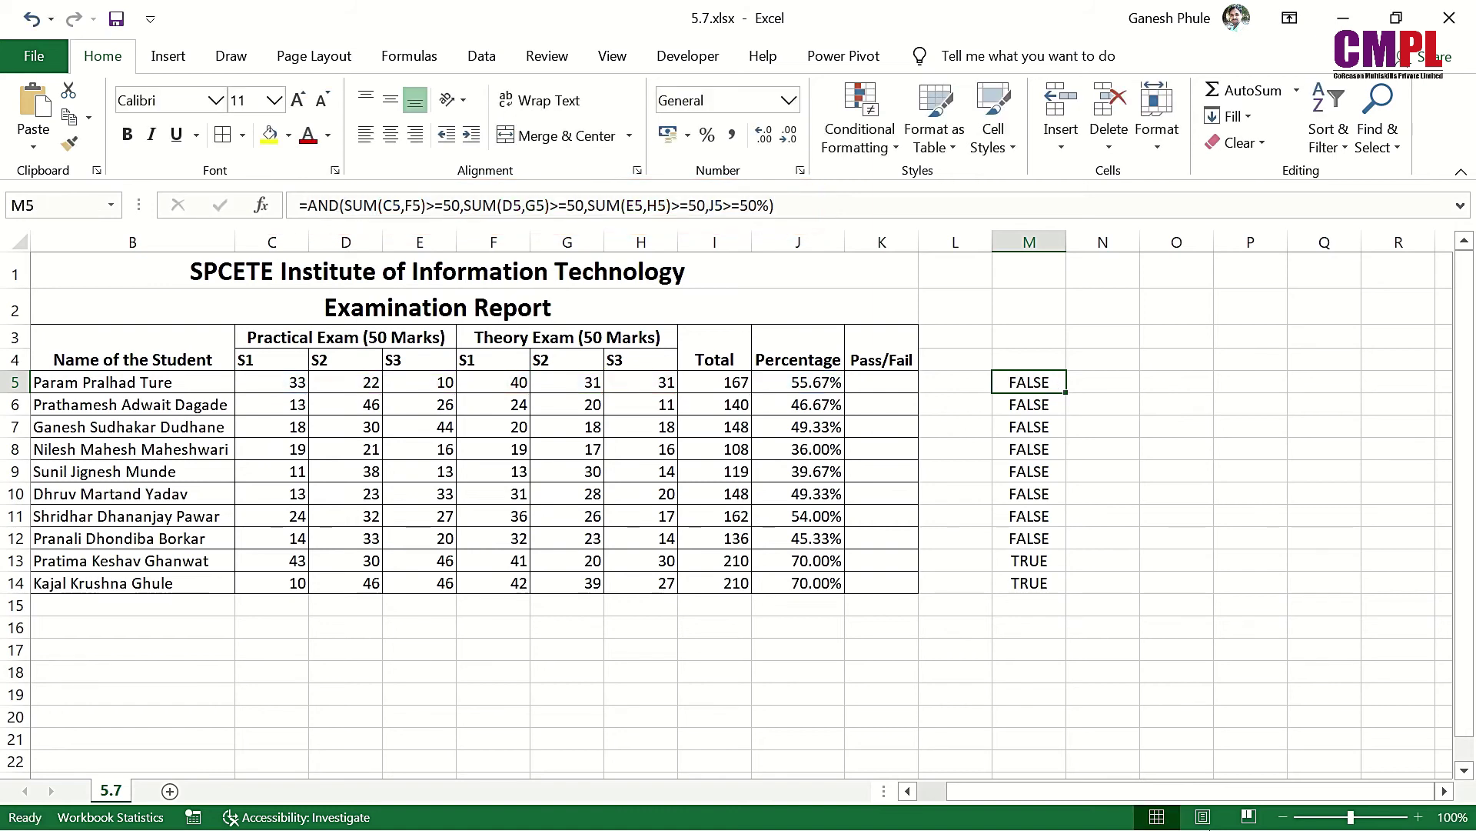
Start an IF formula in K5 with the copied AND expression pasted as its logical test.
click(888, 380)
text(=)
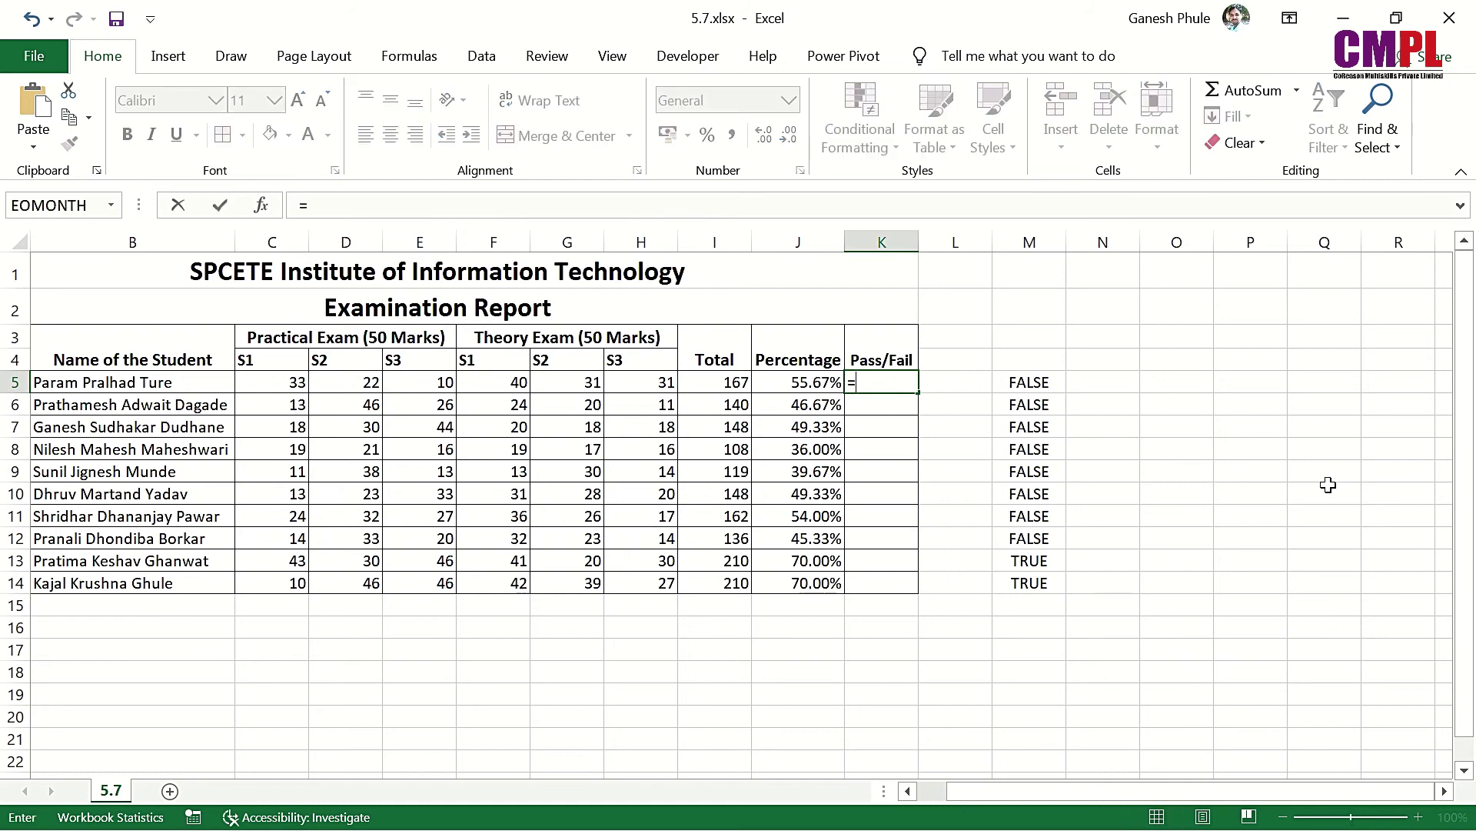
text(if)
key(Tab)
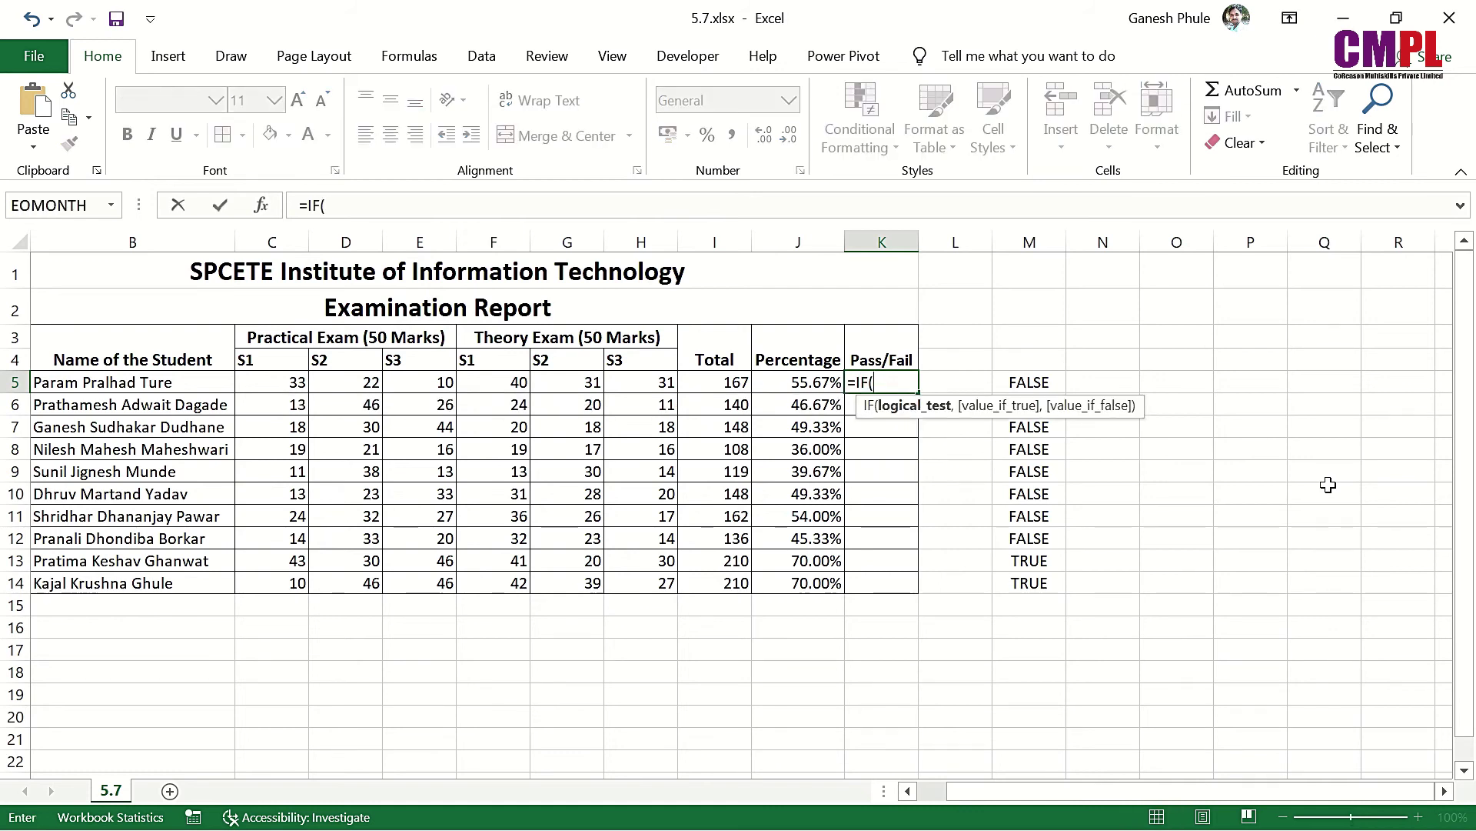
key(ctrl+v)
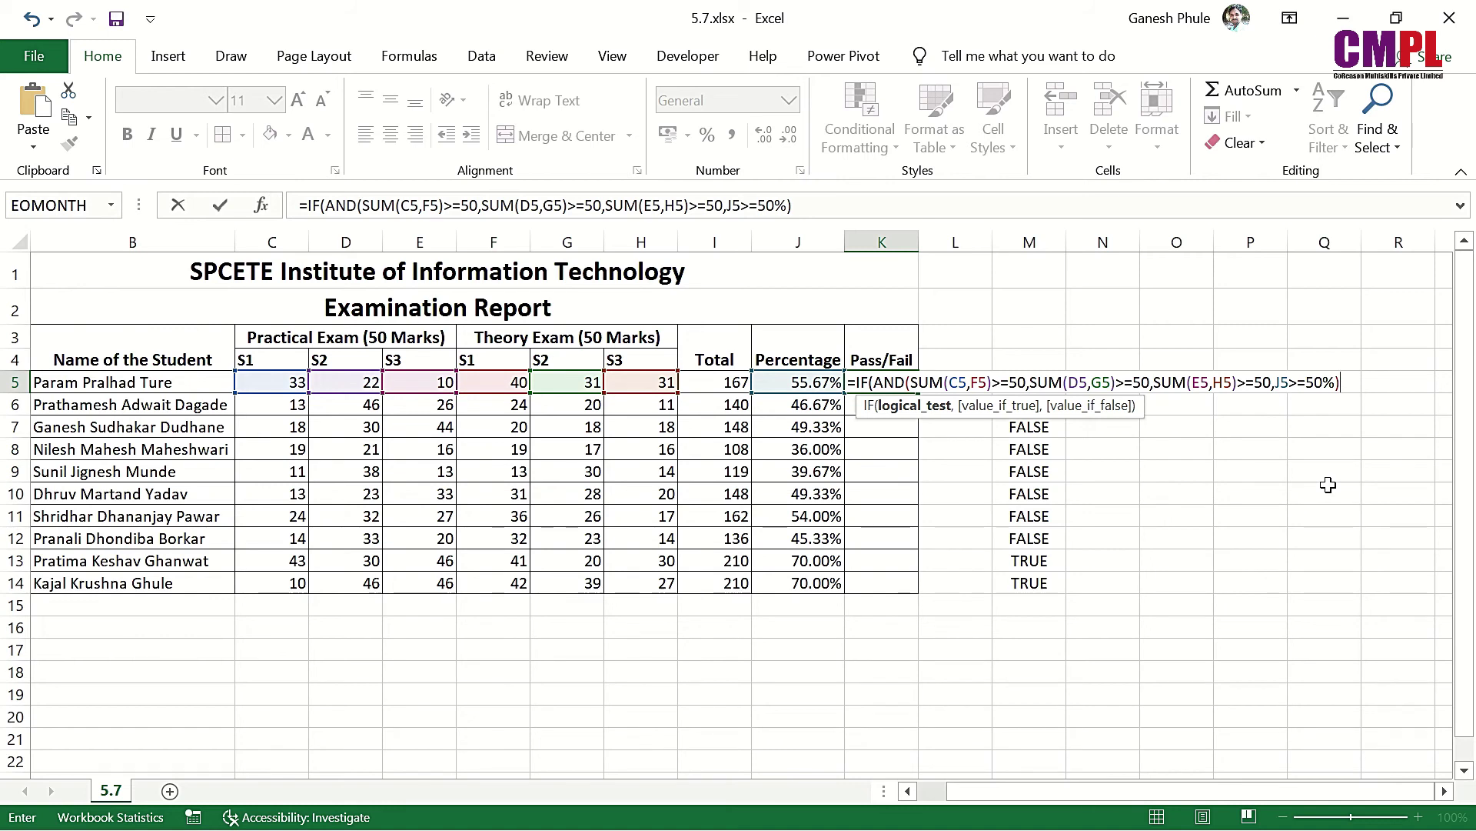
text(,)
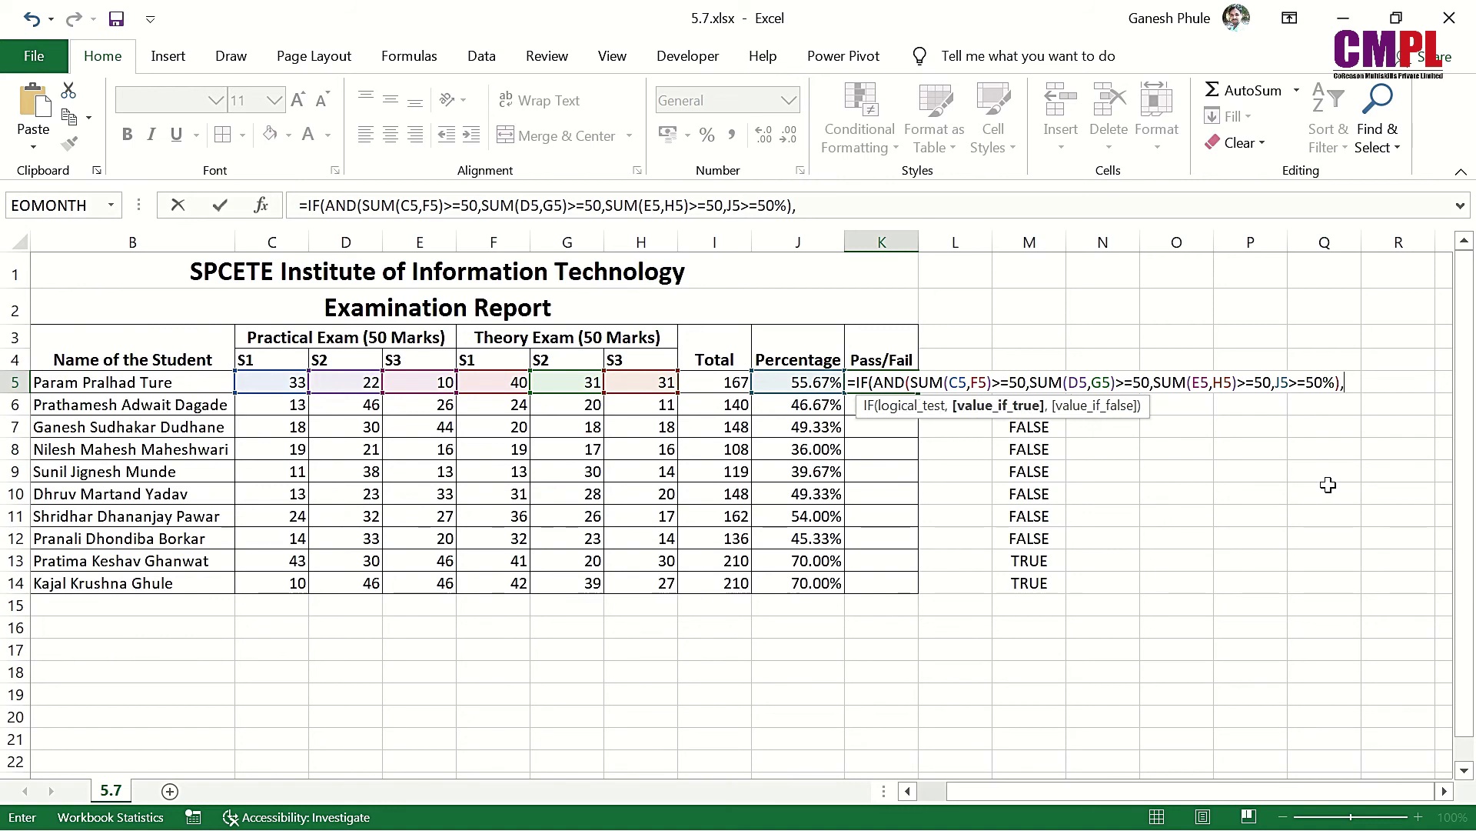
Complete the K5 formula with "Pass" if true and "Fail" if false, and fill it down through K14.
text("Pass",)
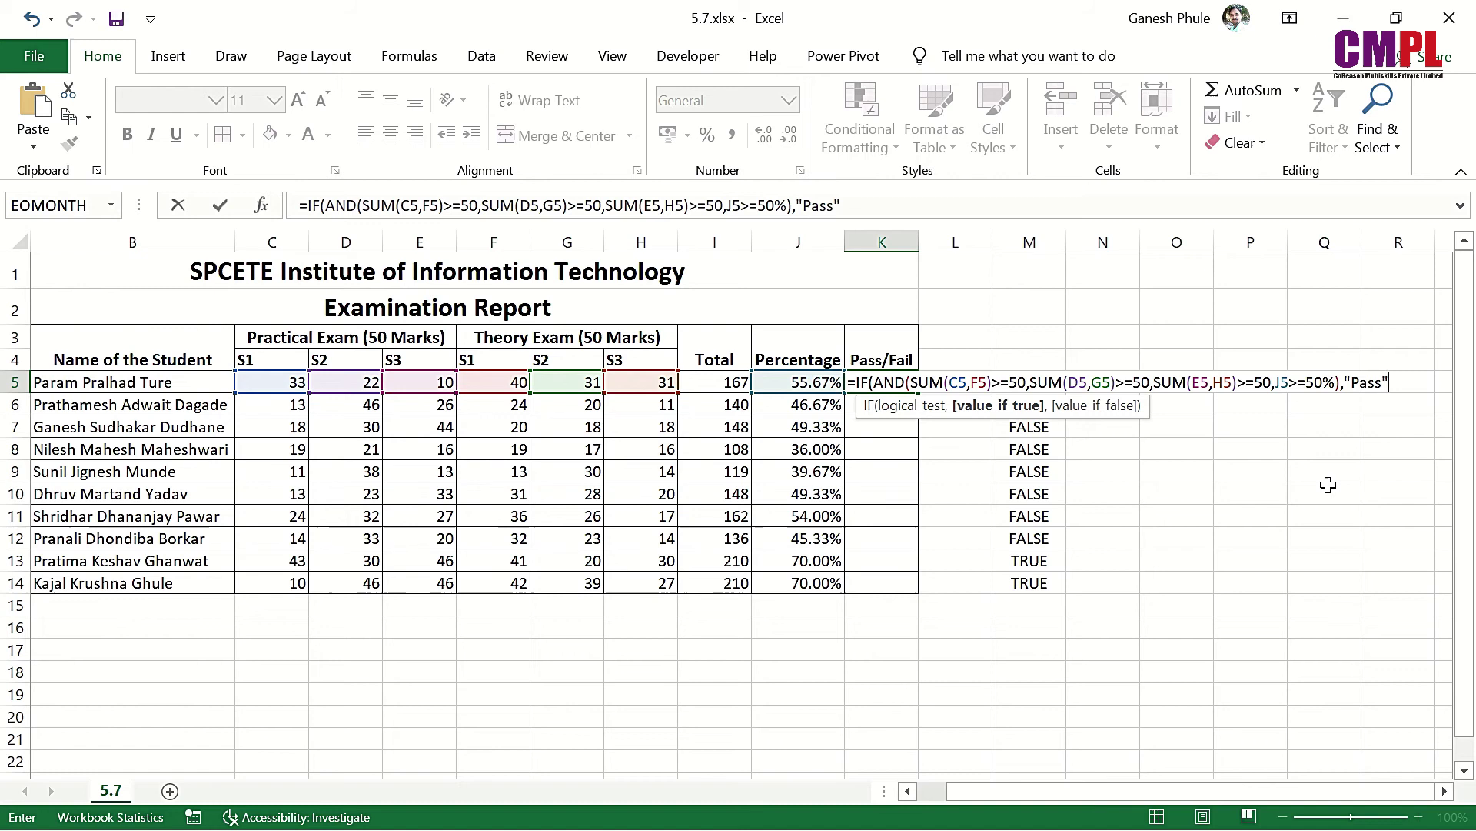
text("F)
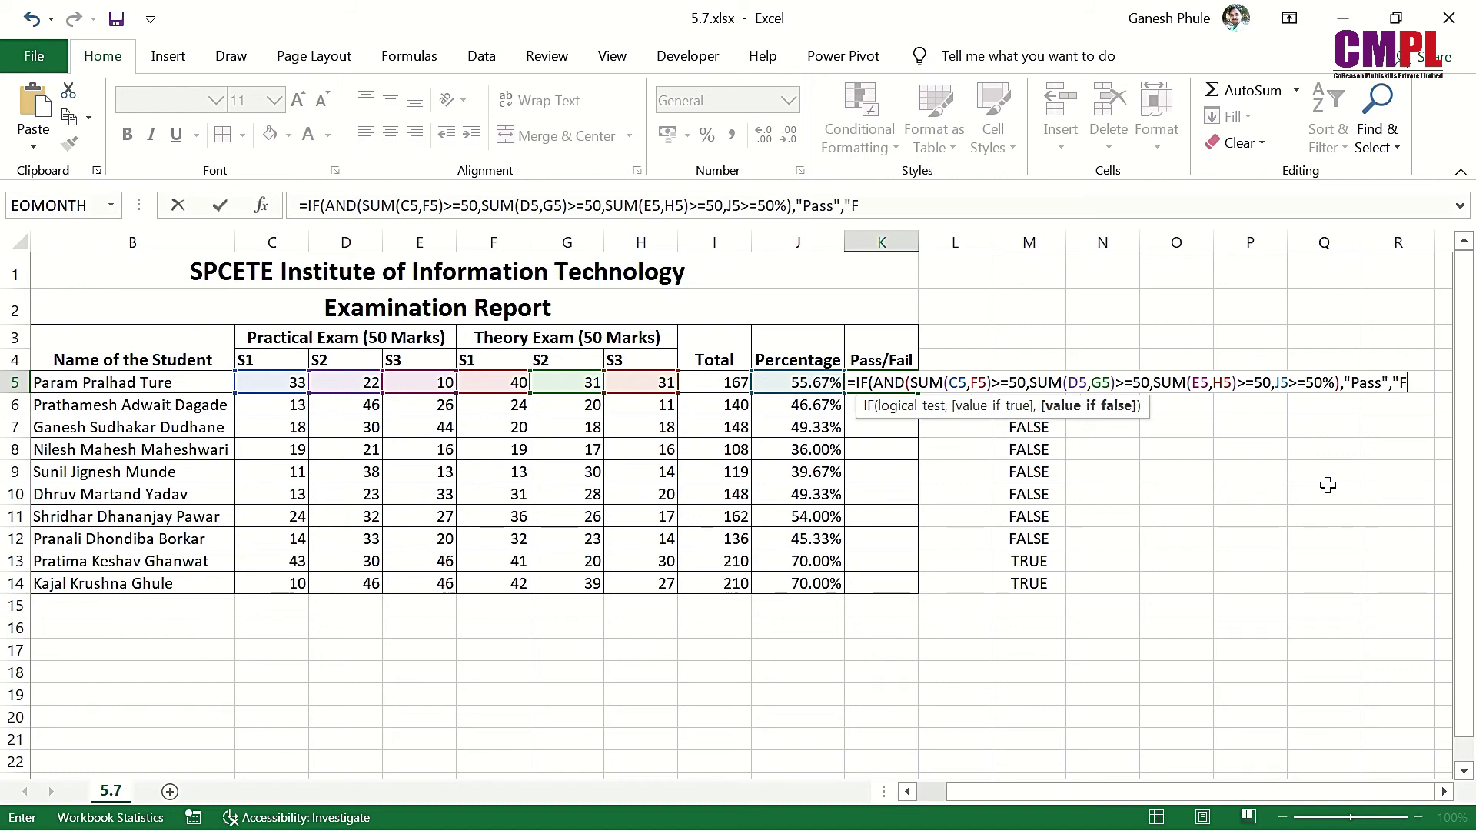
text(ail"))
key(Return)
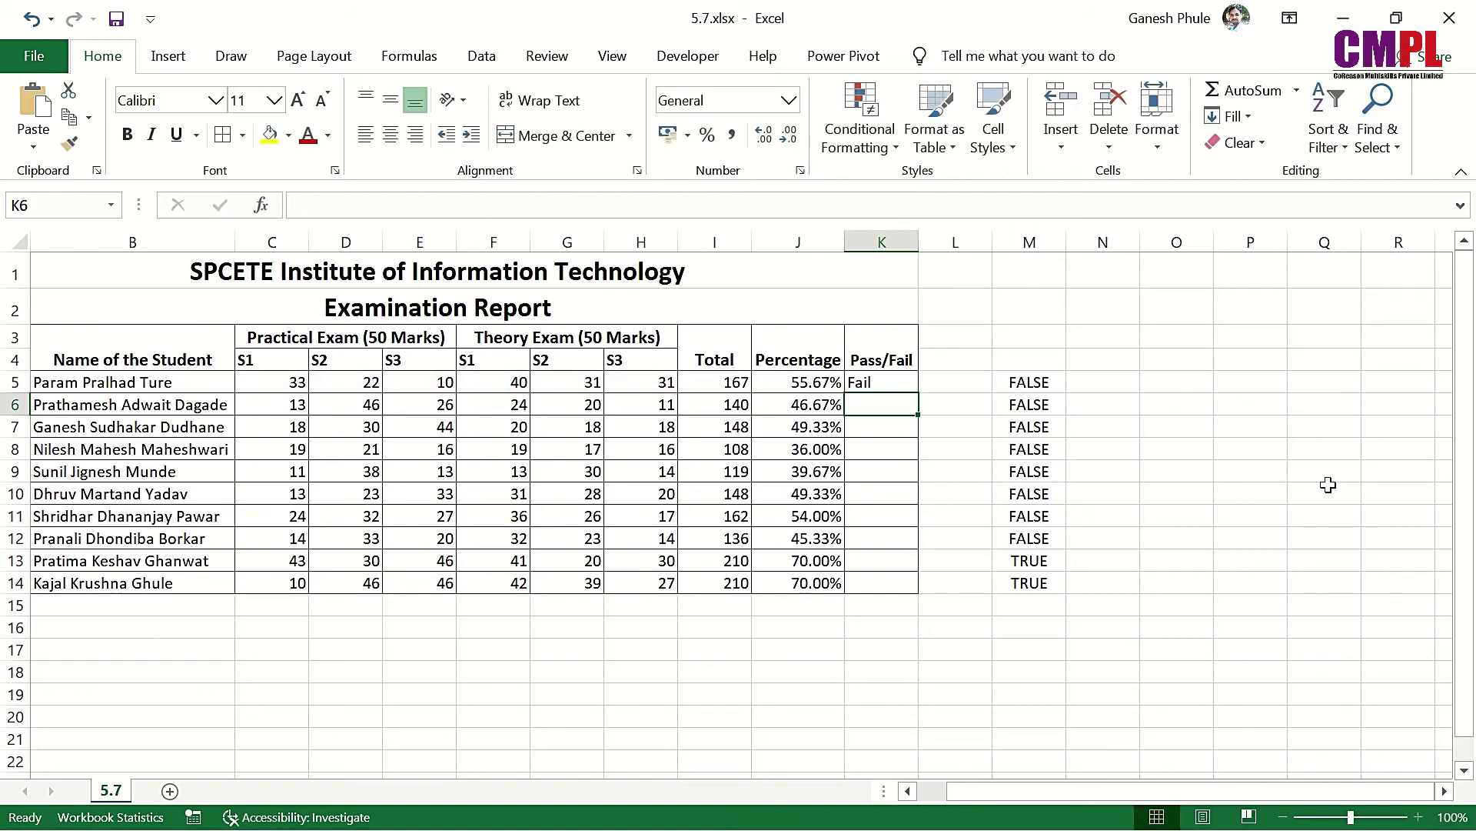
click(910, 383)
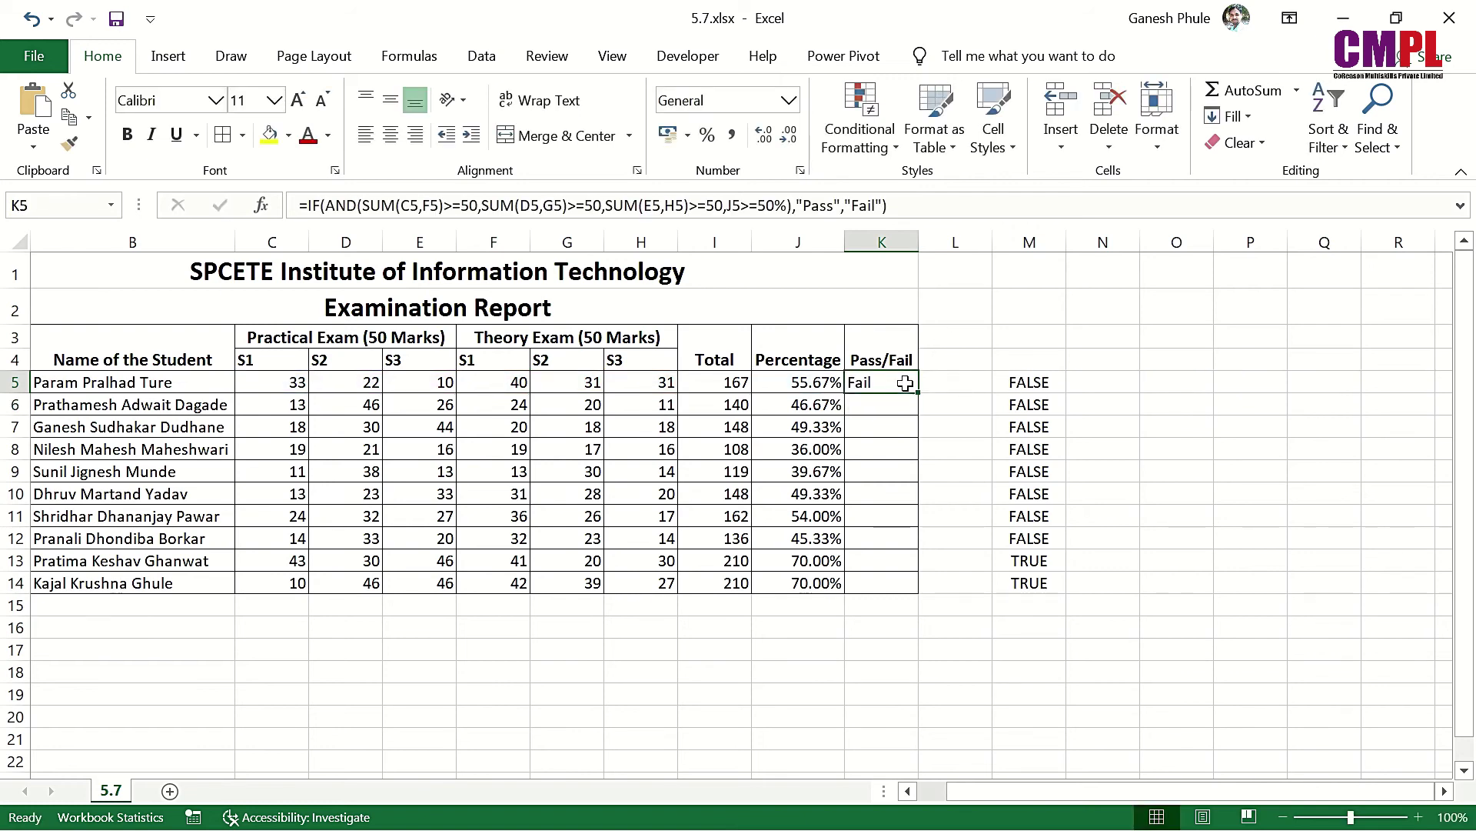
drag(923, 397, 915, 588)
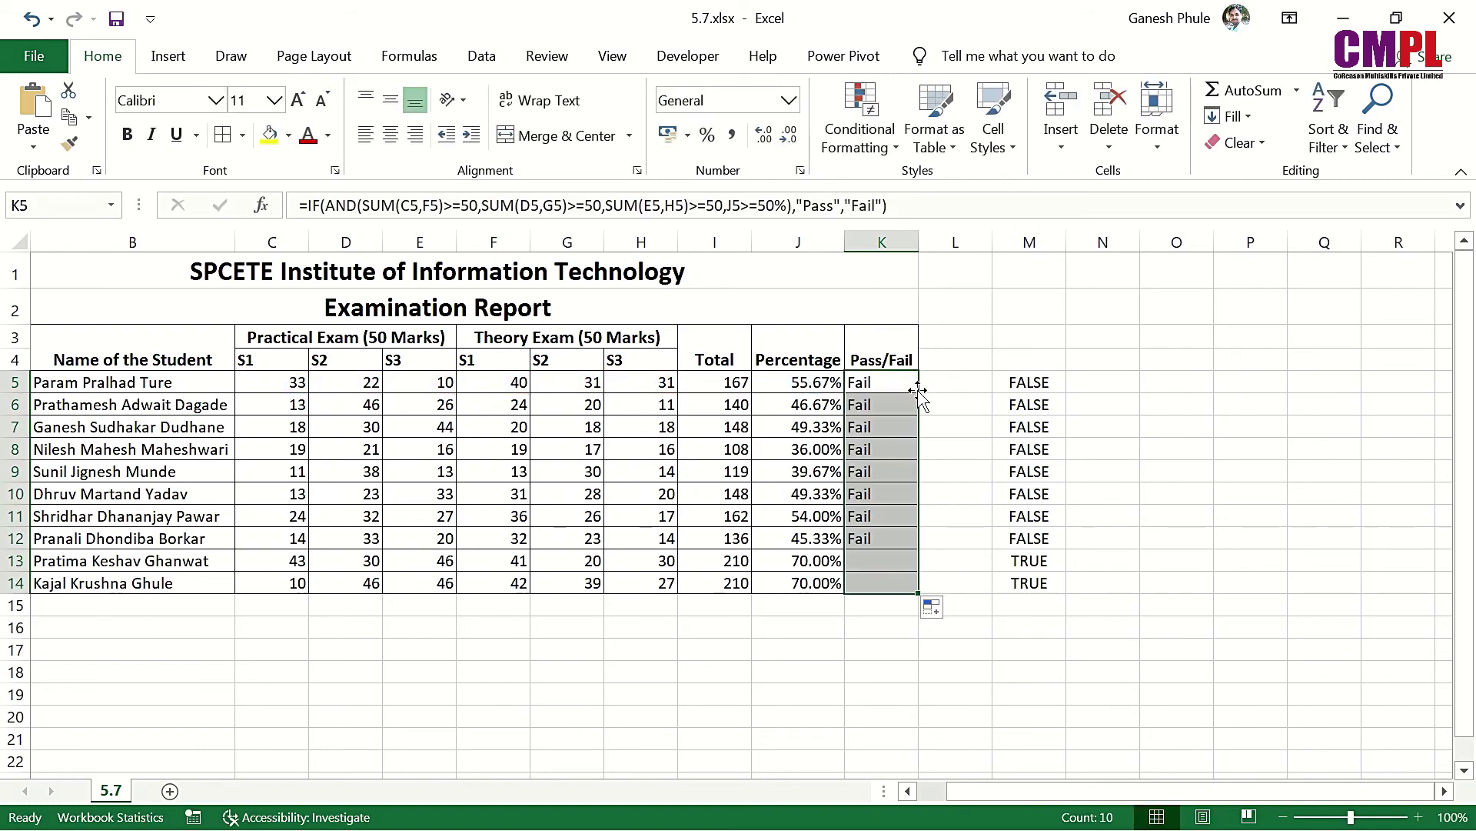
Compare the Pass/Fail results with the AND results in column M, and clear the helper formulas from M5:M14.
click(1012, 563)
click(907, 566)
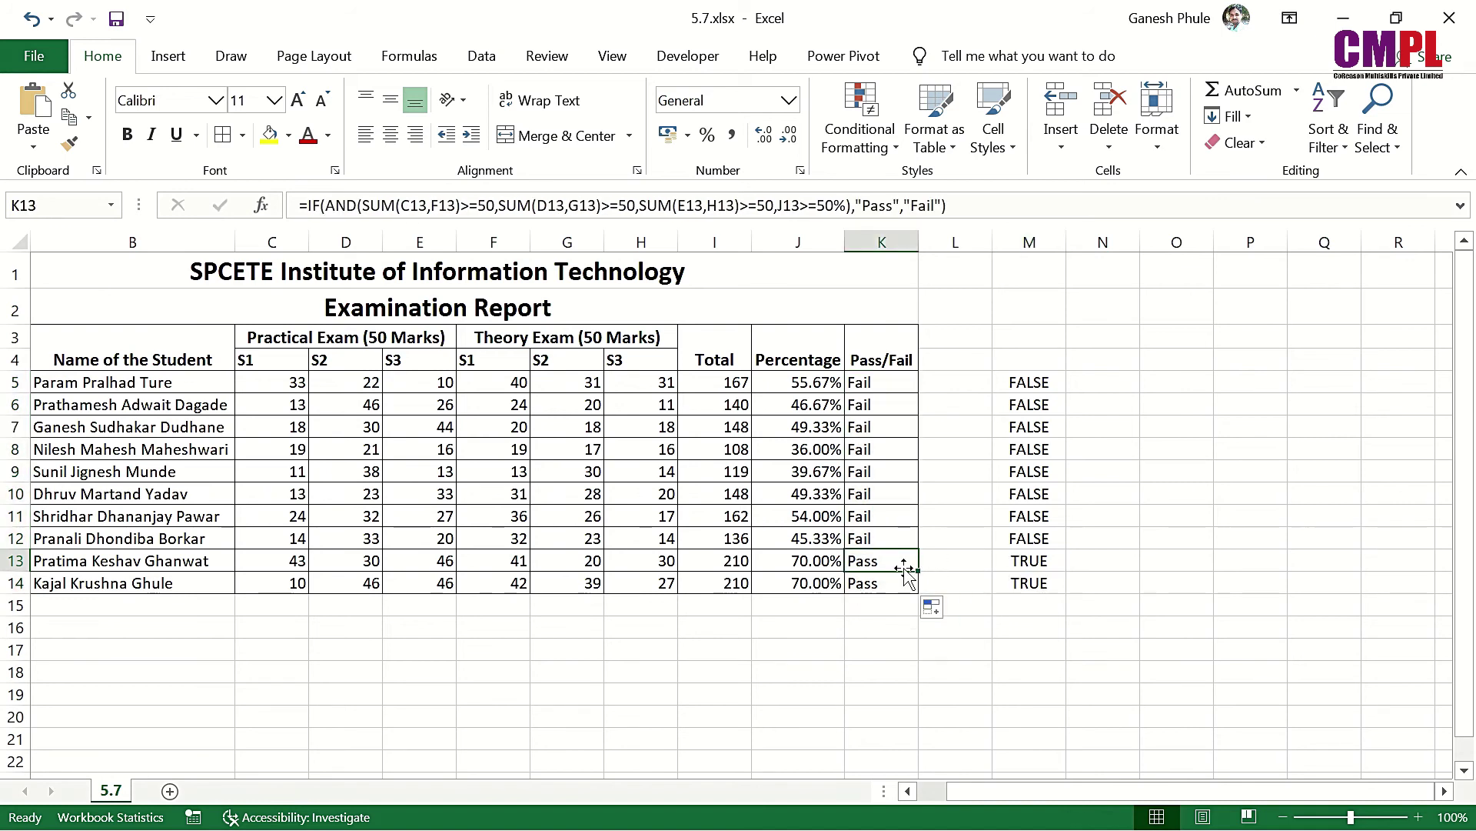
click(1035, 585)
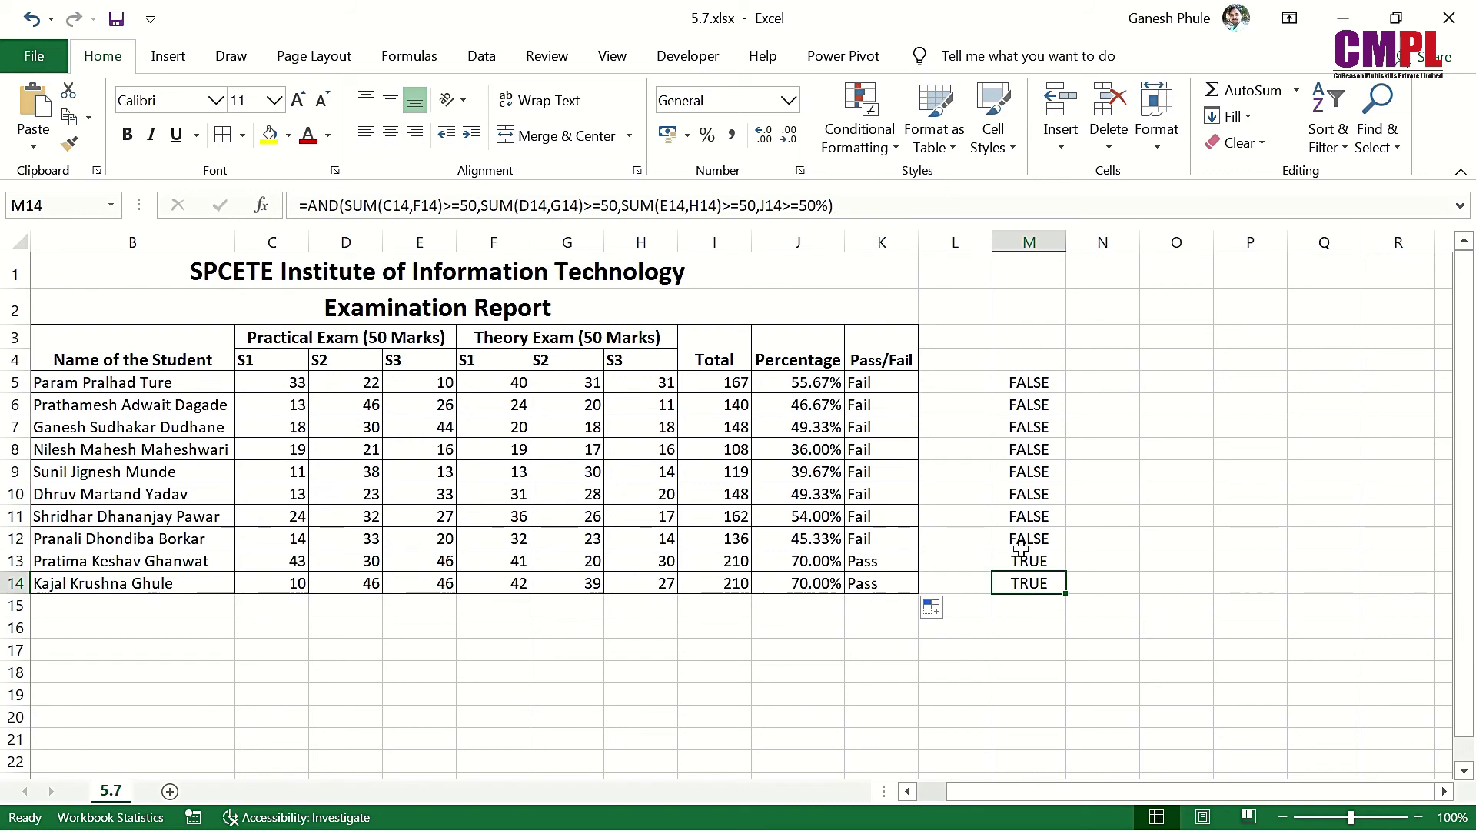
click(1031, 514)
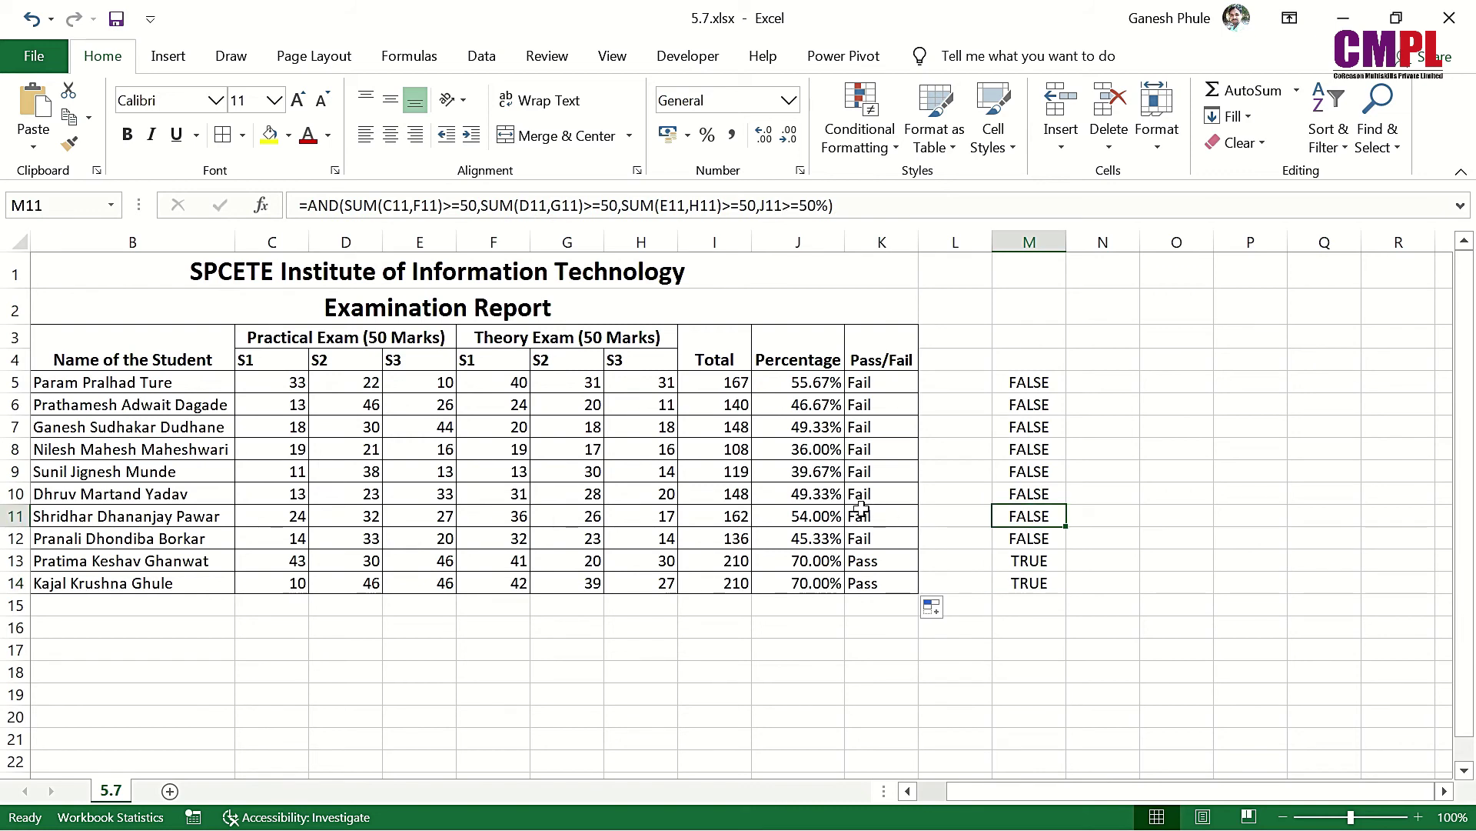
drag(1025, 384, 1029, 582)
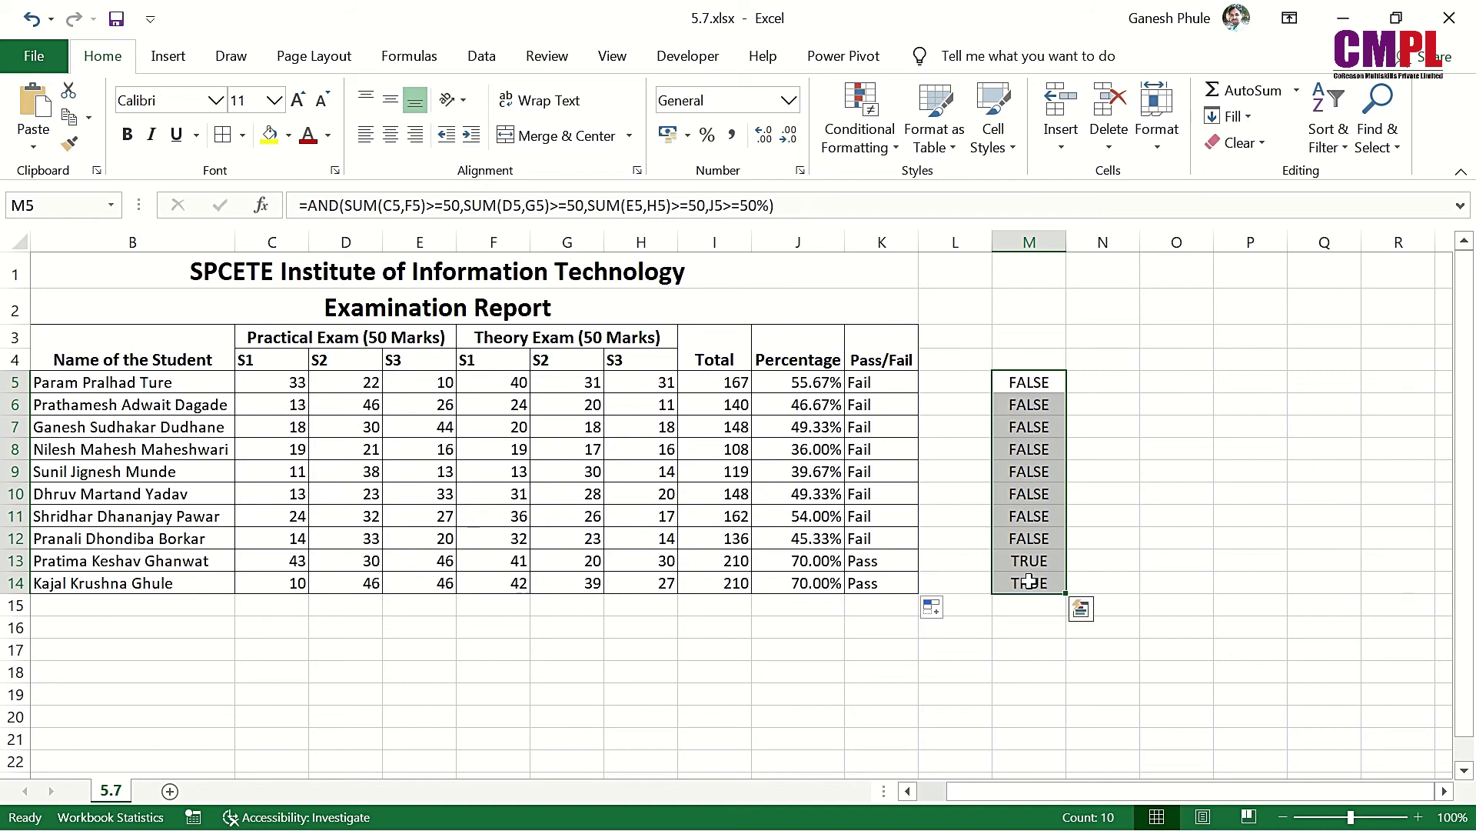
key(Delete)
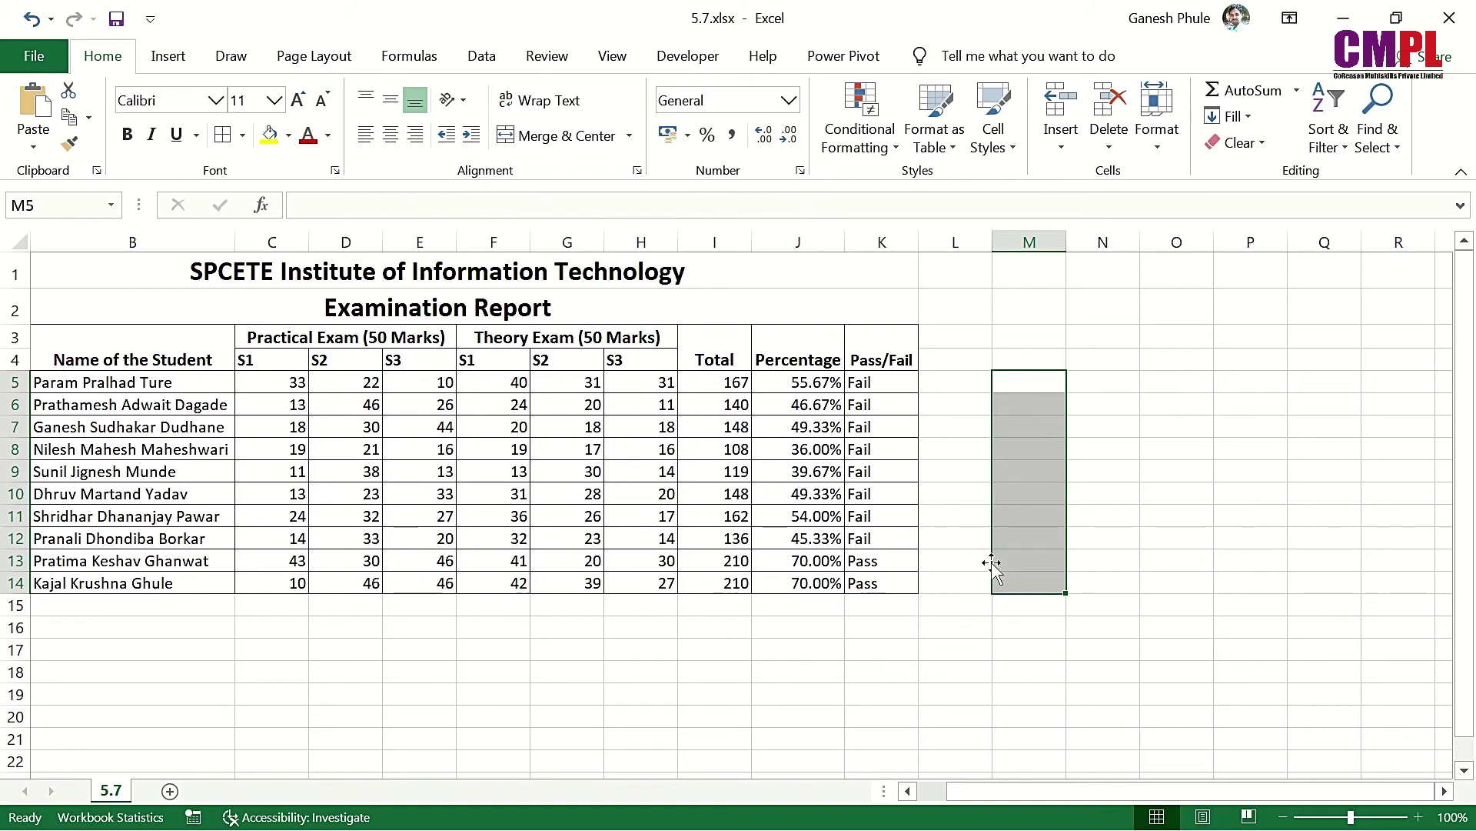
Review the IF formula in K5 and its nested AND arguments, leaving the formula as it is.
double_click(903, 379)
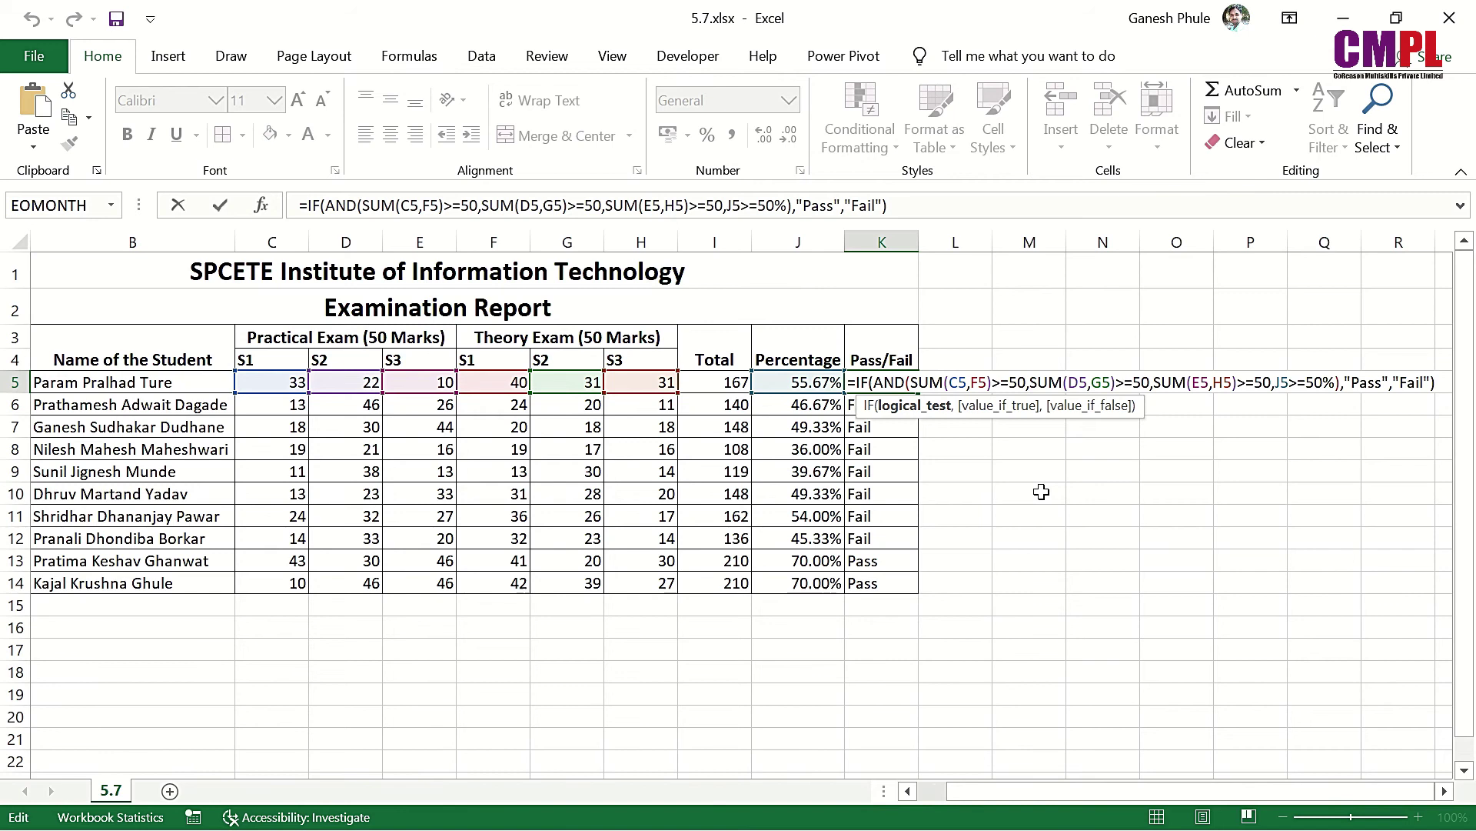
click(883, 387)
click(937, 385)
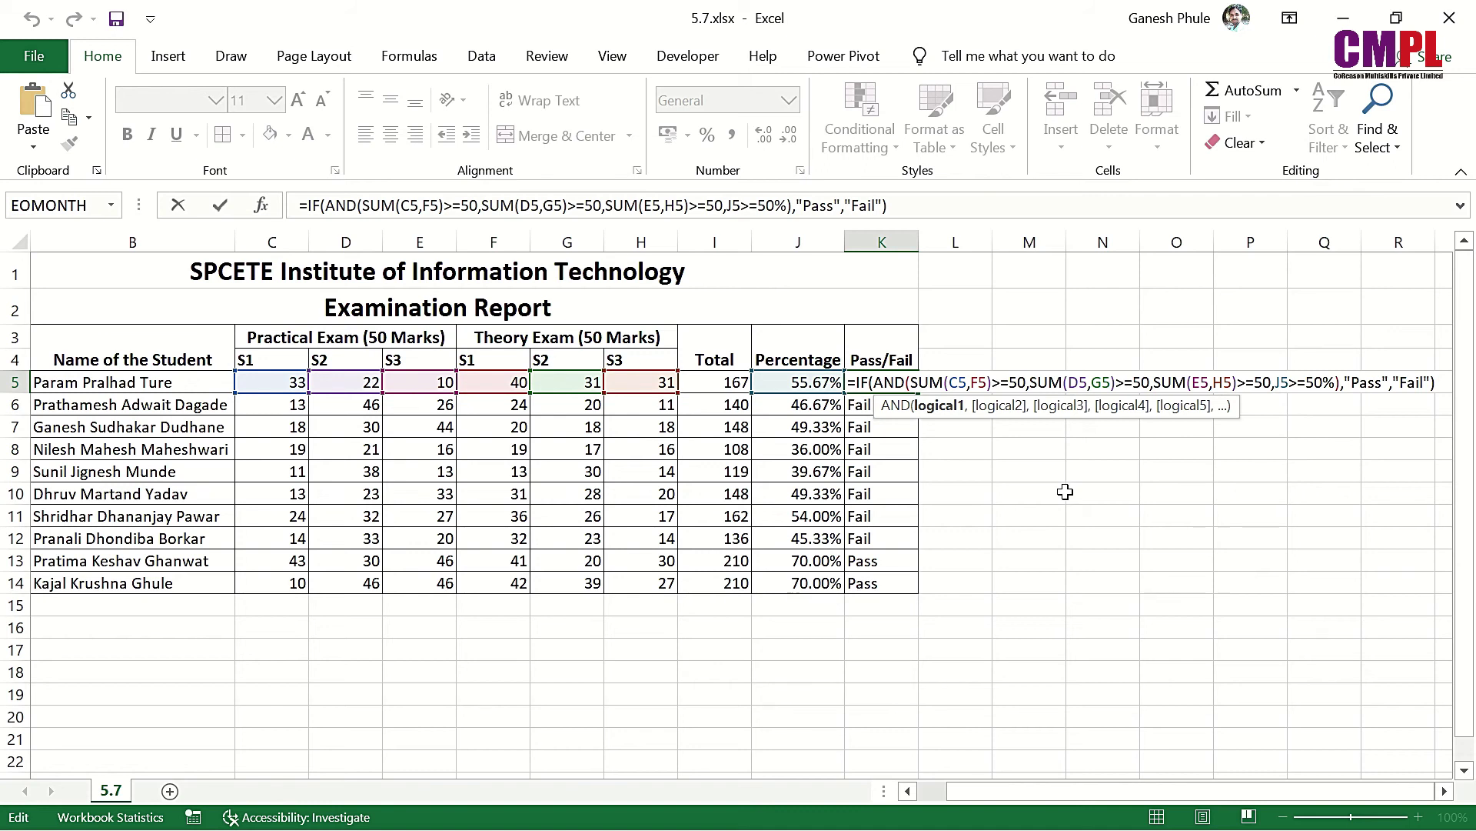
key(Return)
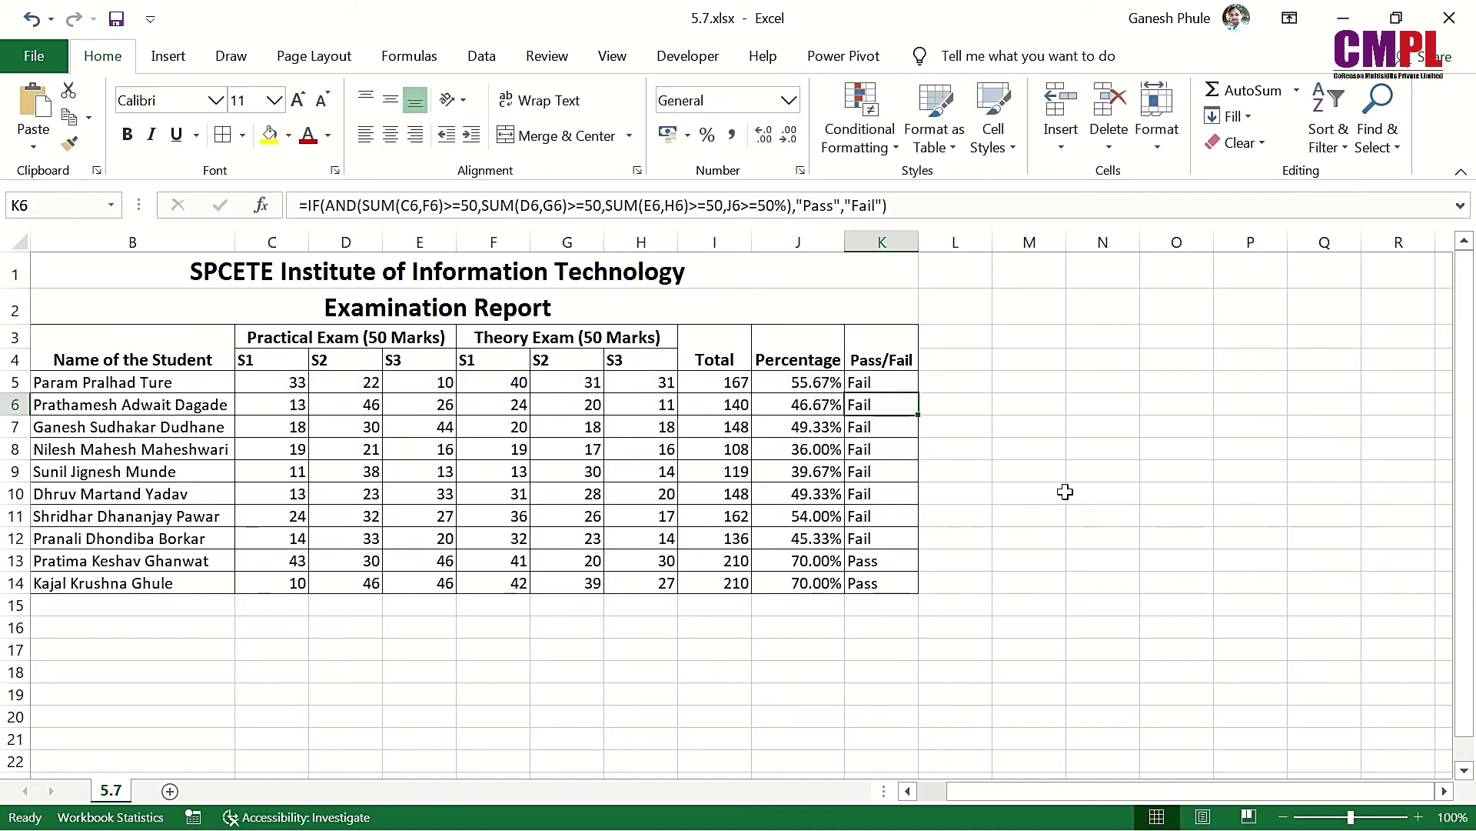
key(Up)
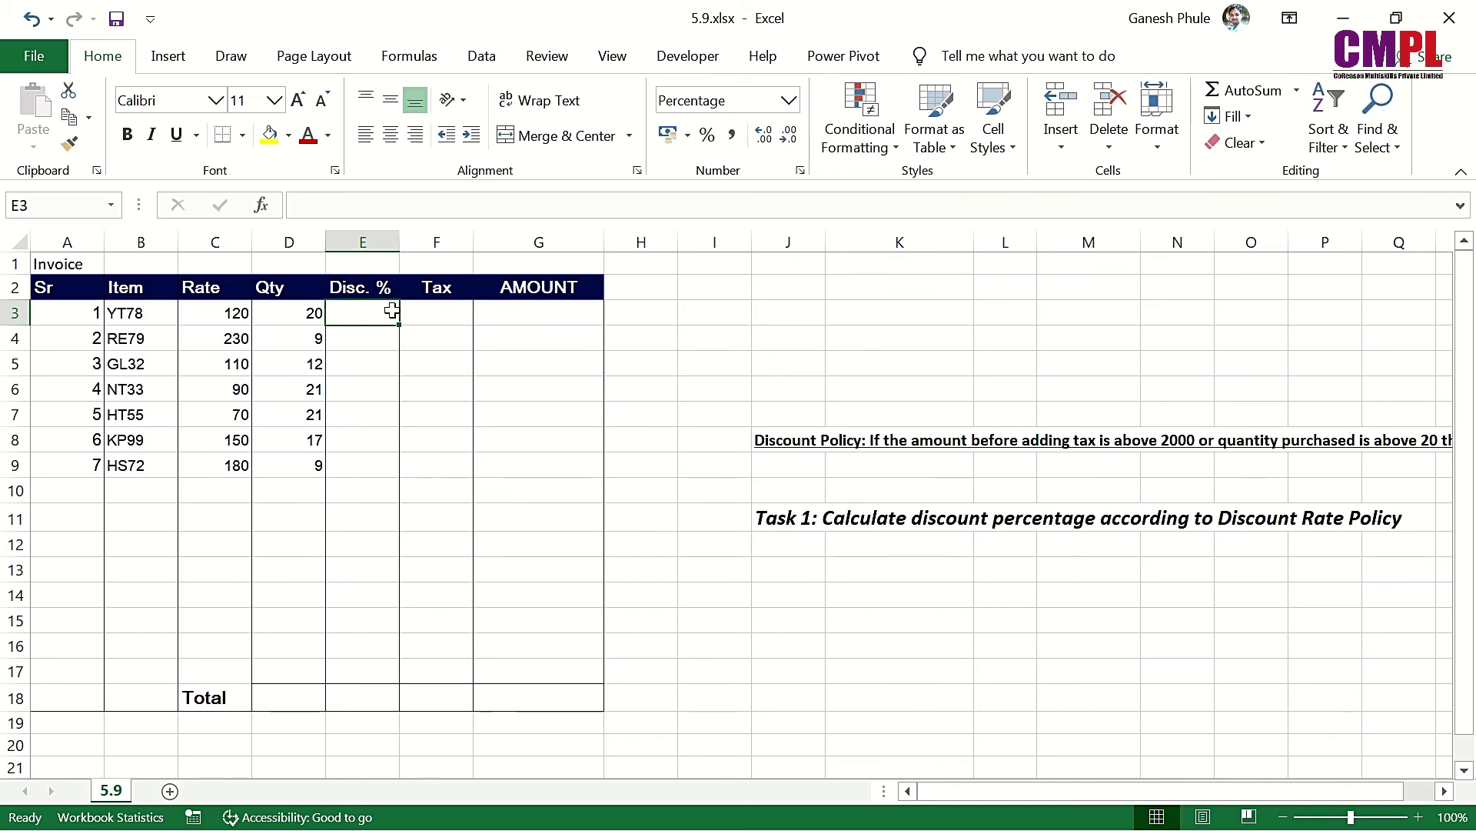
Read the discount policy in J8 of 5.9.xlsx and start a formula in E3 with OR nested inside IF.
click(794, 442)
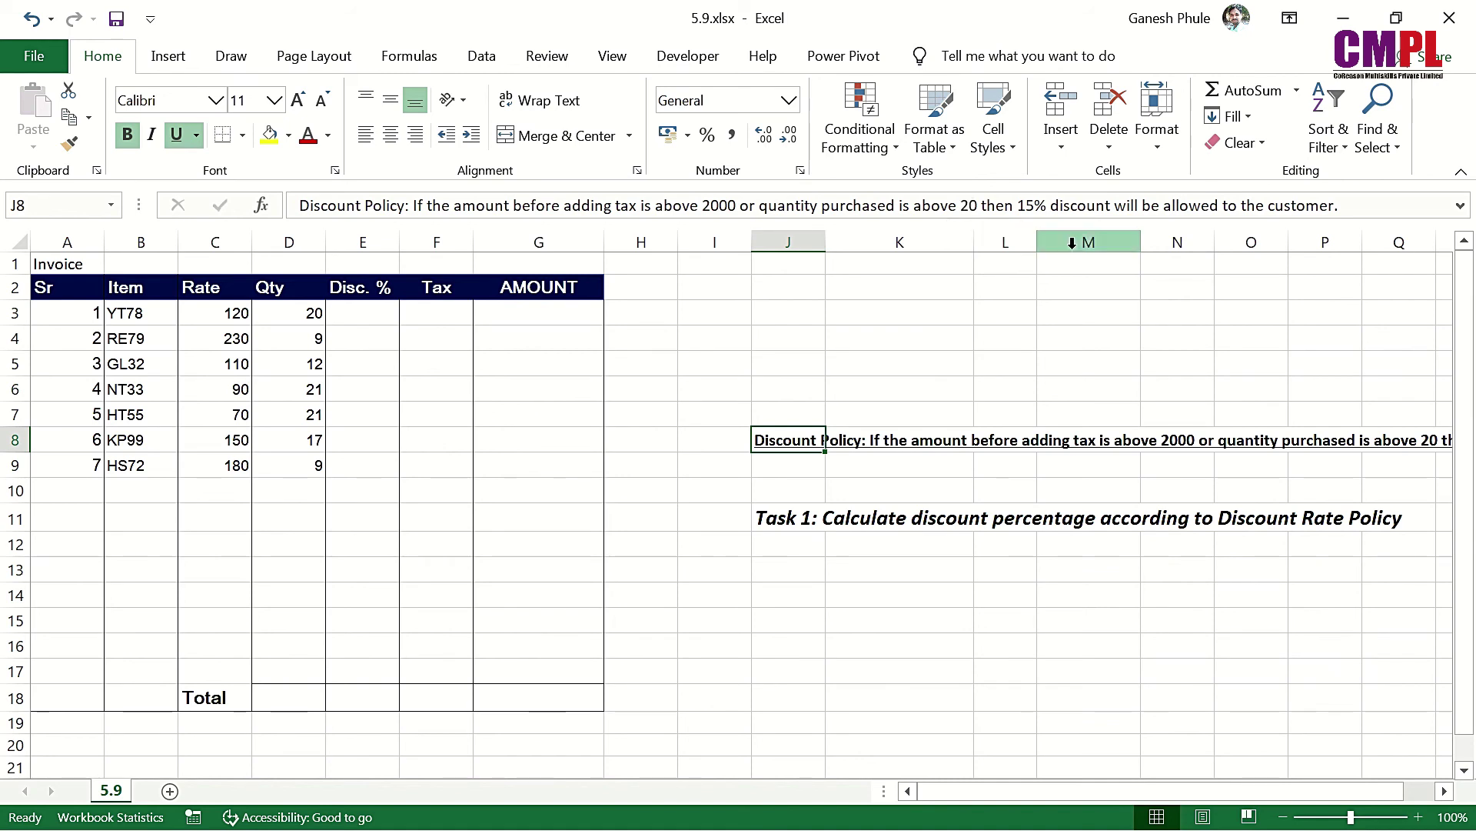
click(376, 312)
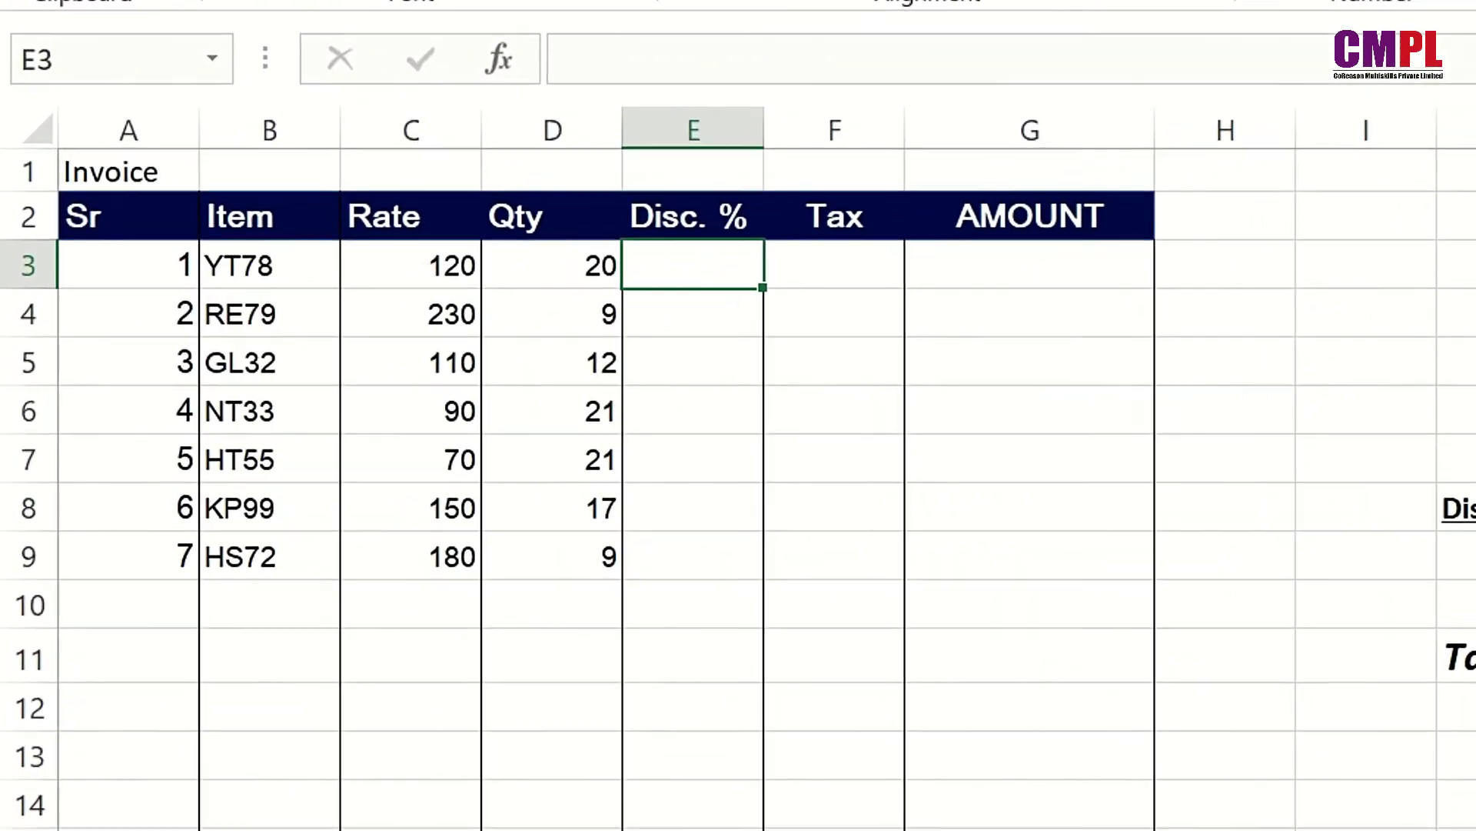
text(=if)
key(Tab)
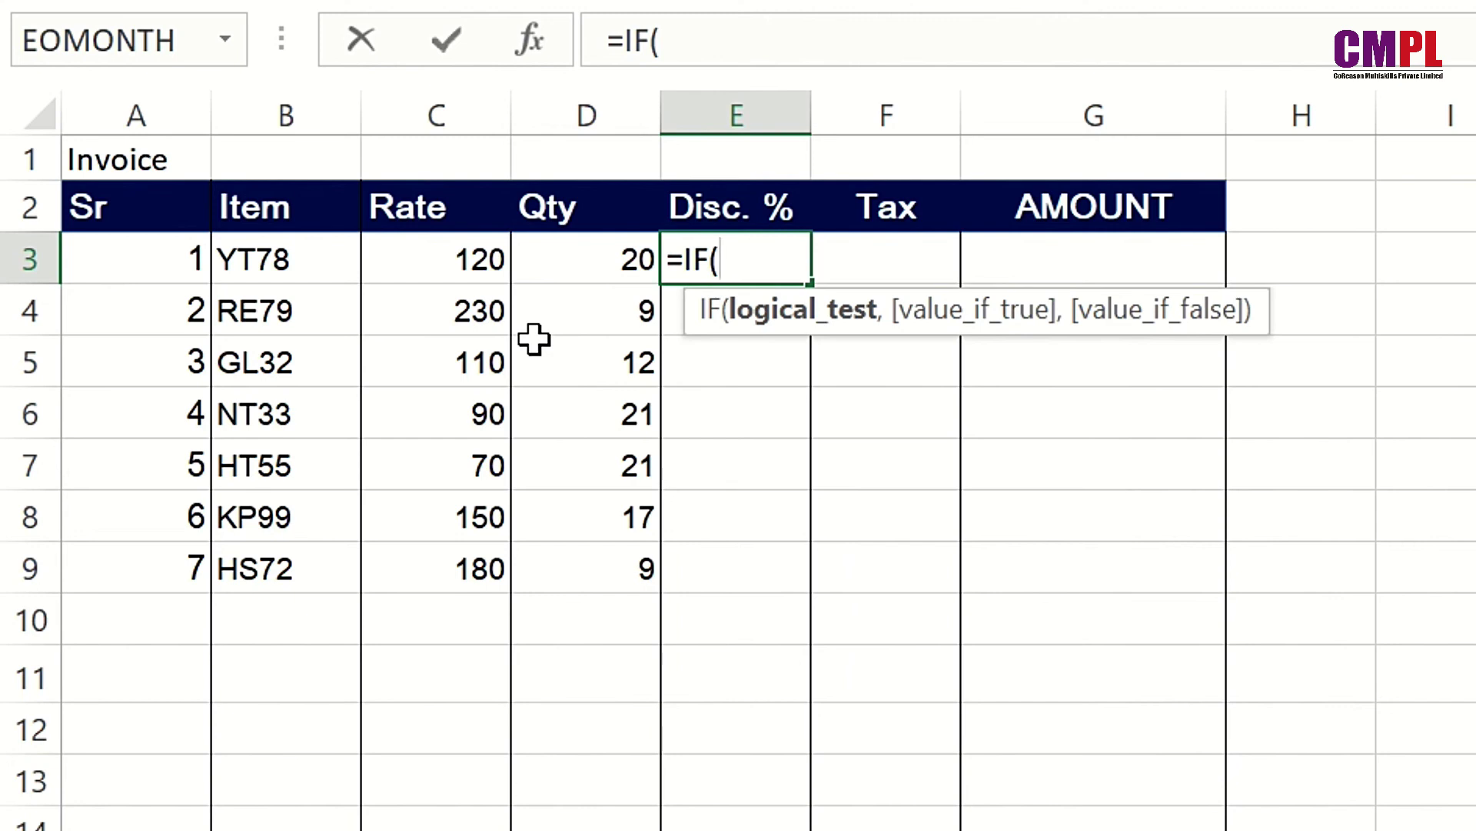
text(or)
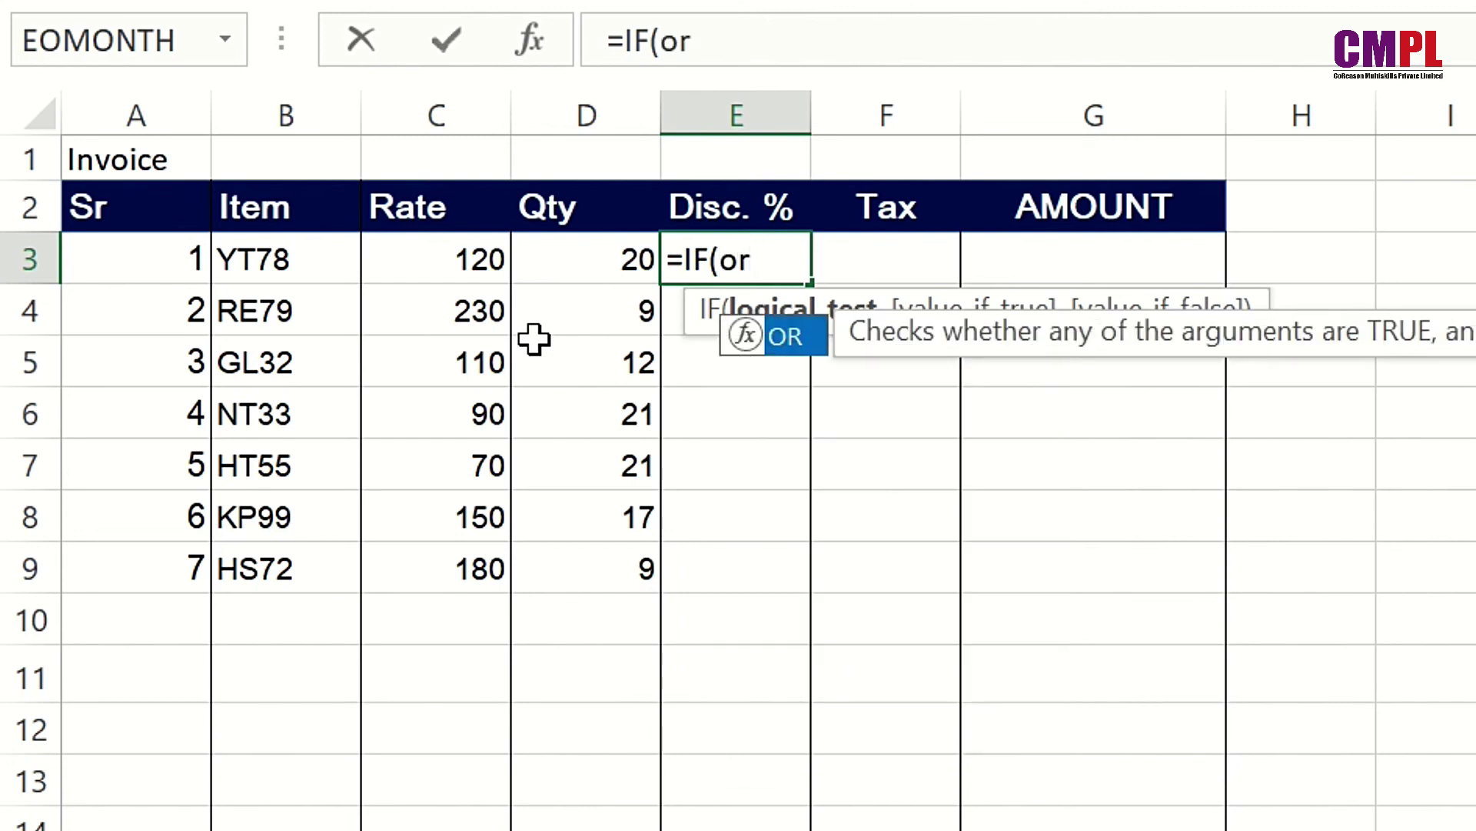
key(Tab)
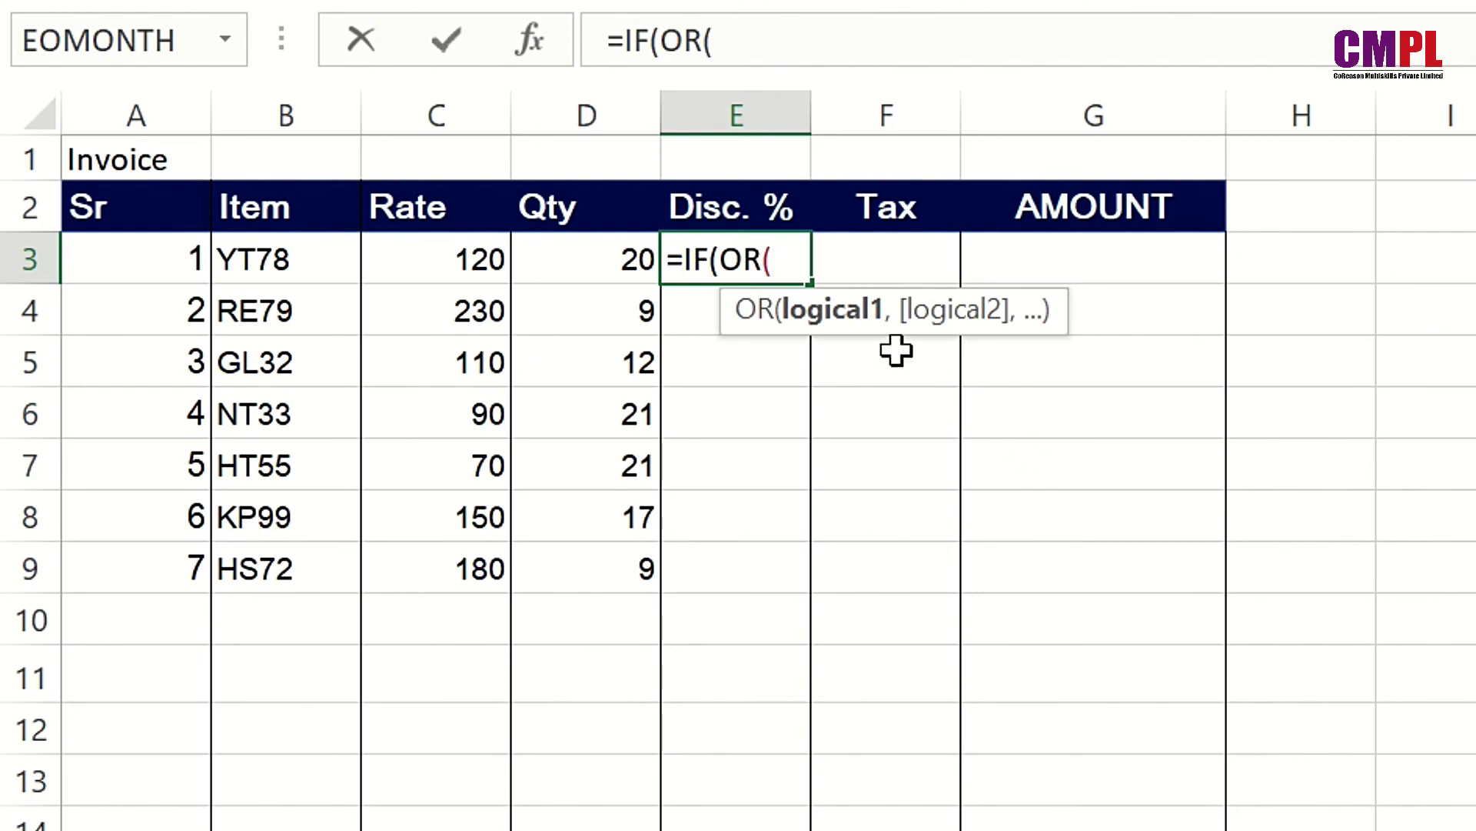
Complete the OR test in the E3 formula with the conditions C3*D3>2000 and D3>20.
click(476, 256)
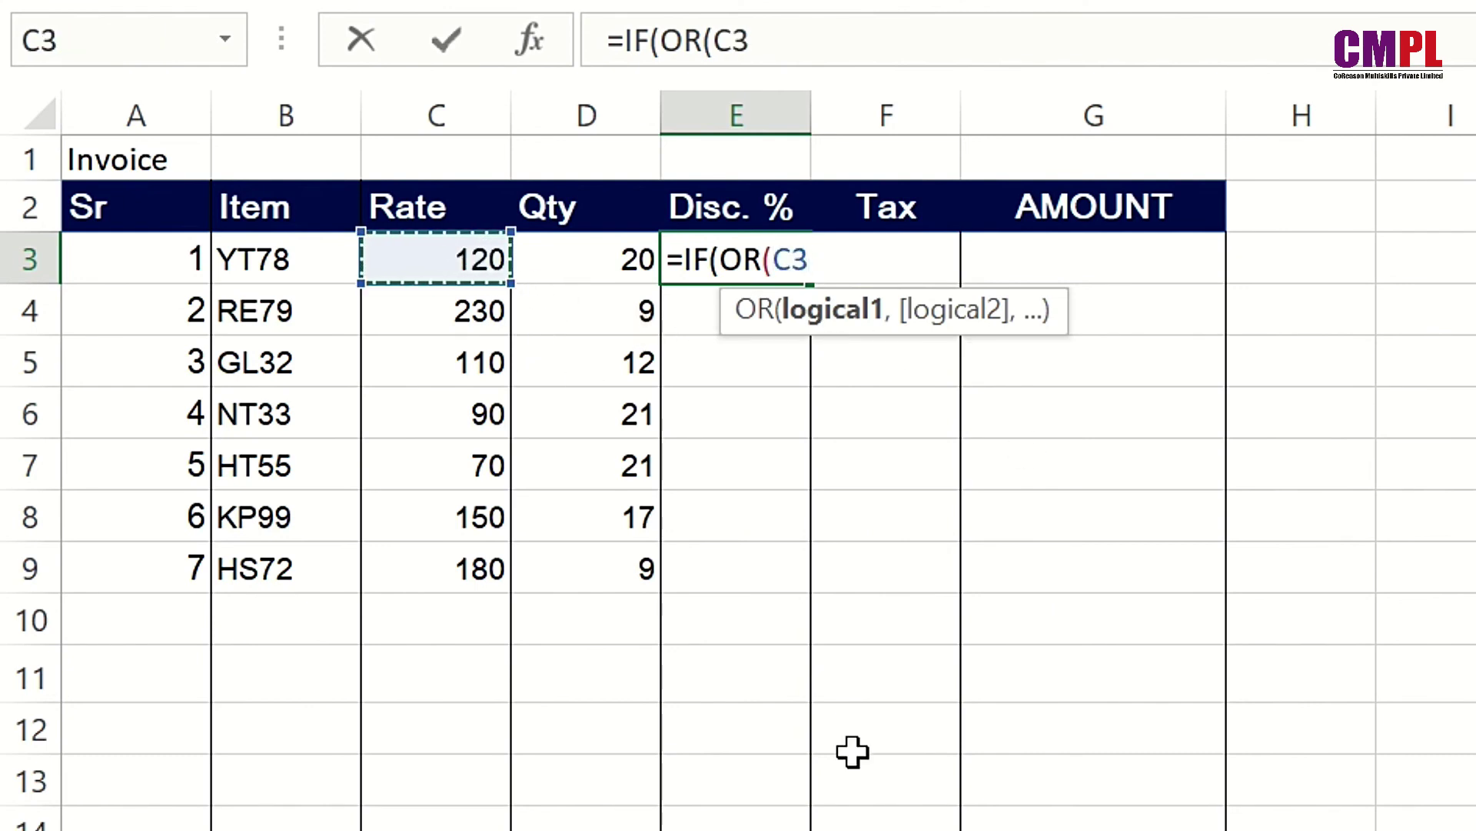
text(*)
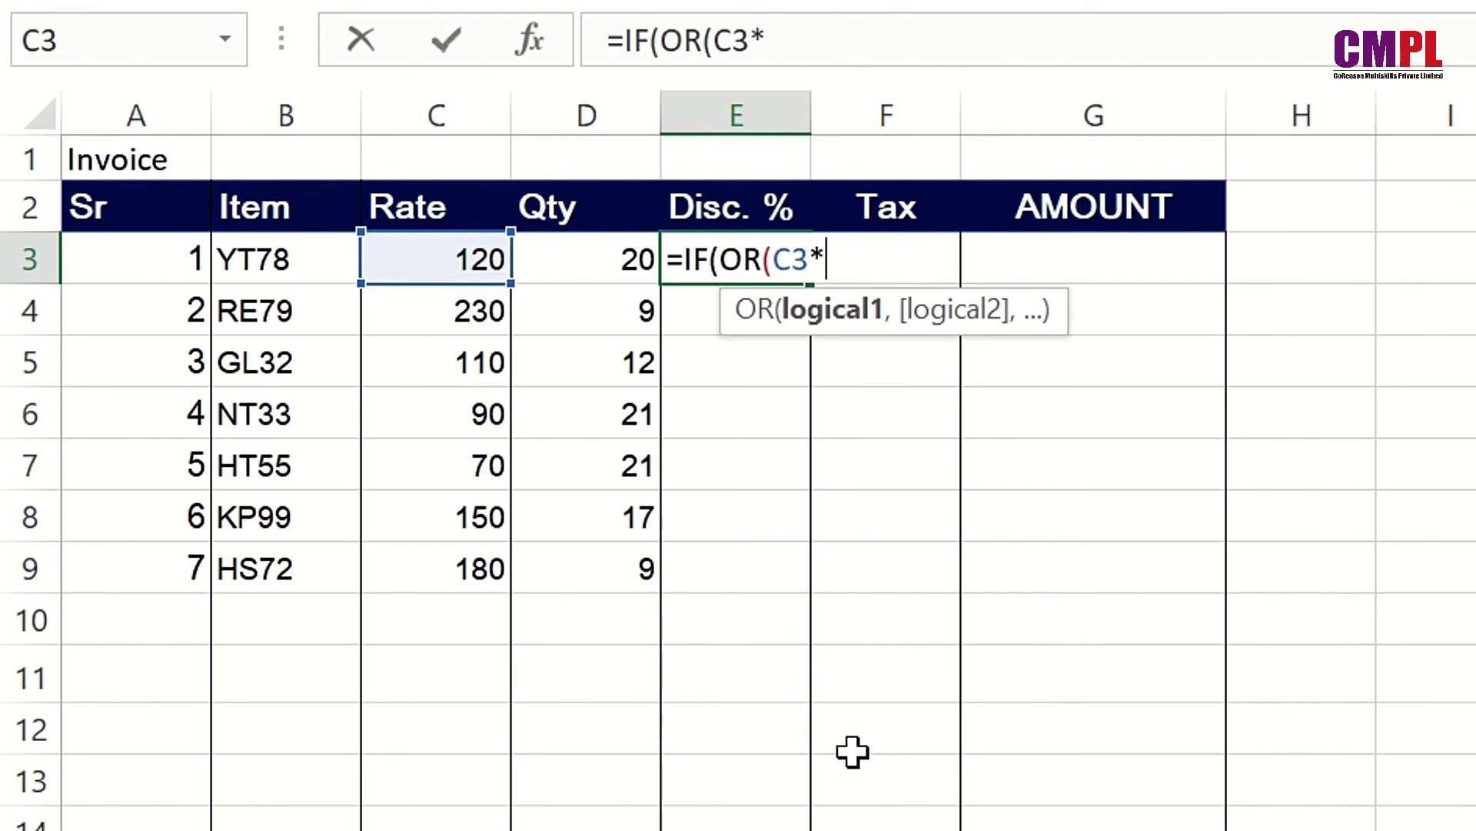
click(619, 248)
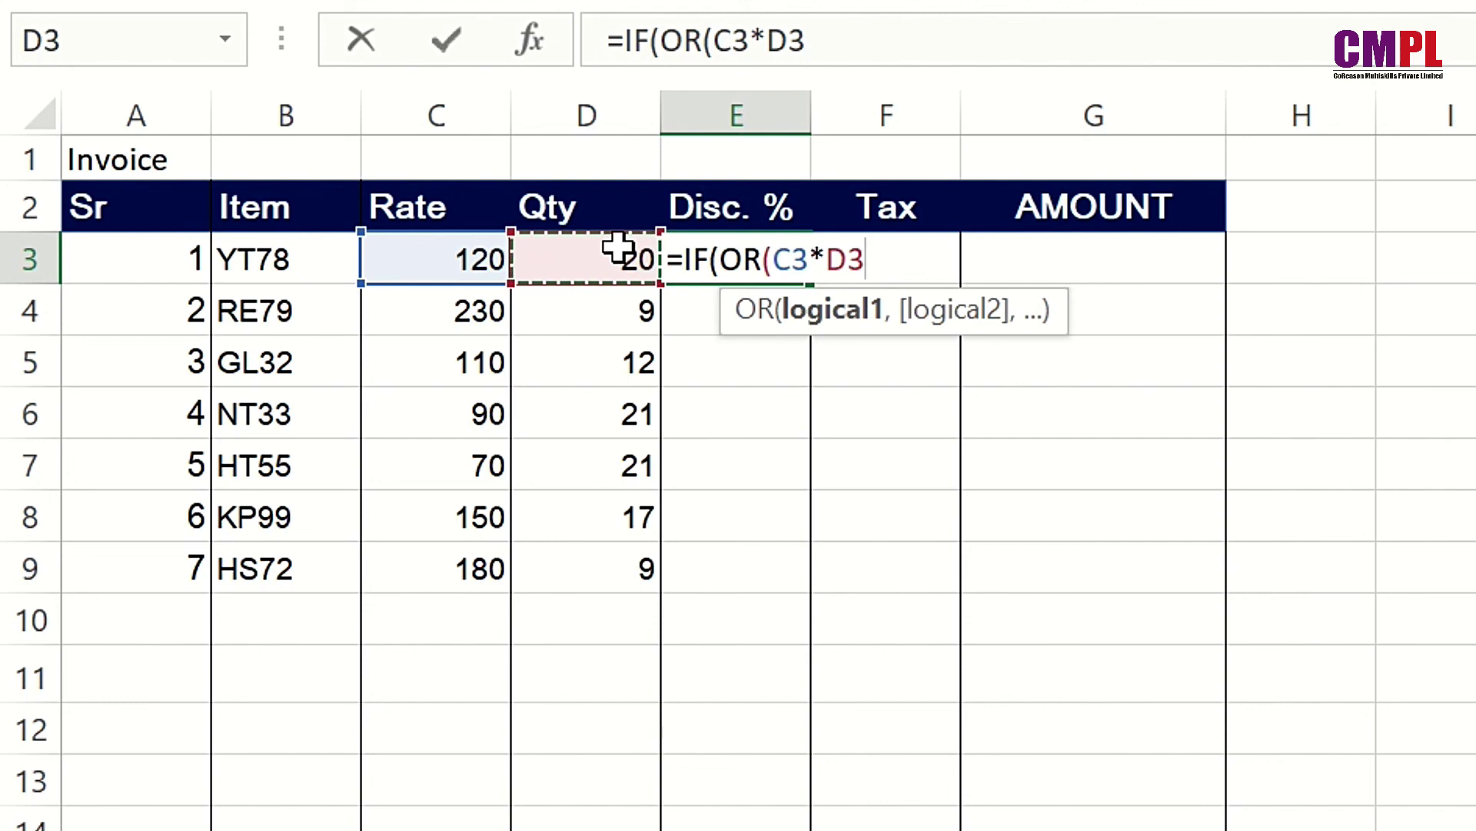
text(>2)
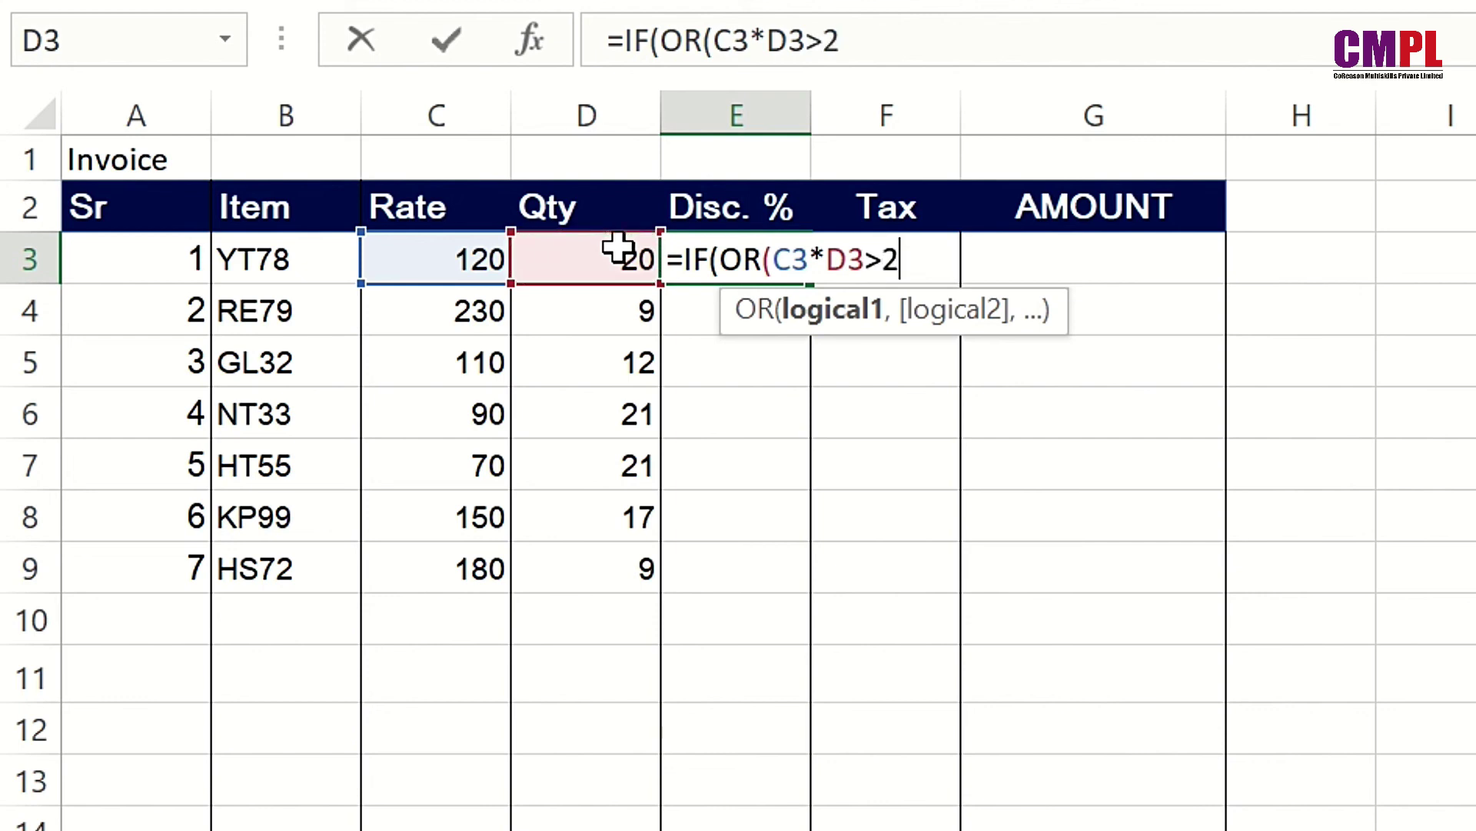
text(000,)
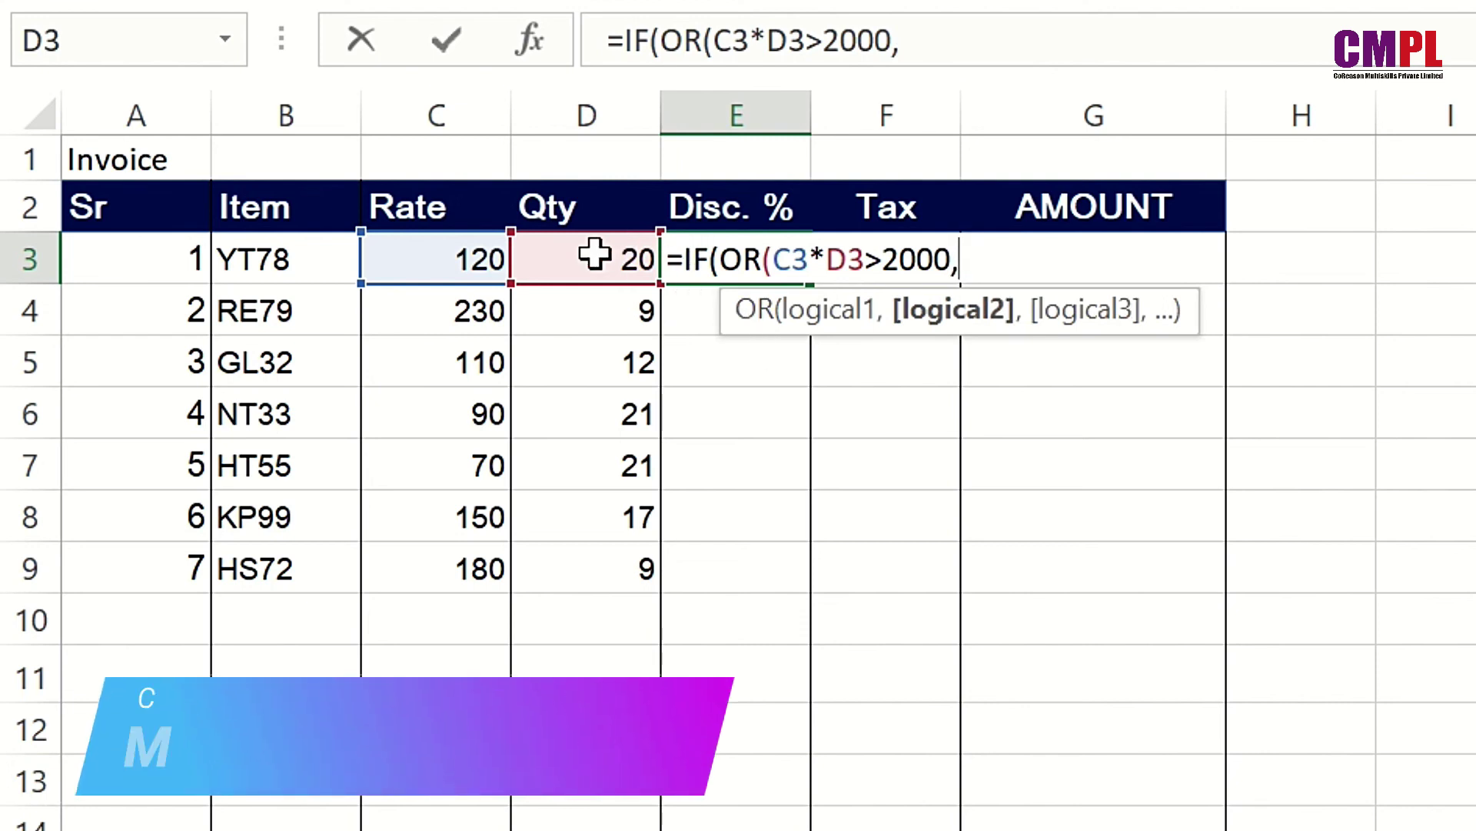
click(593, 254)
text(>20)
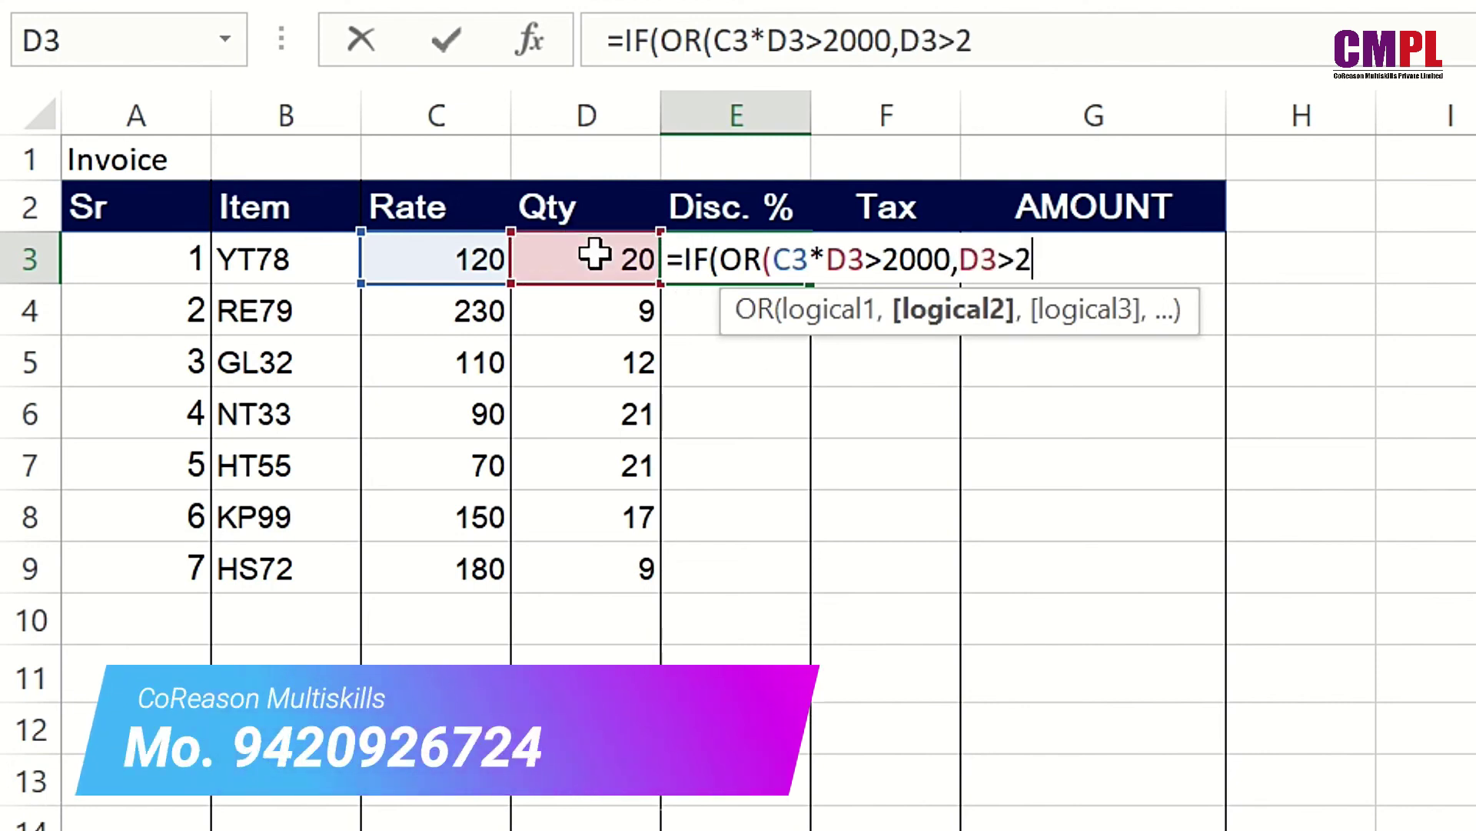
text())
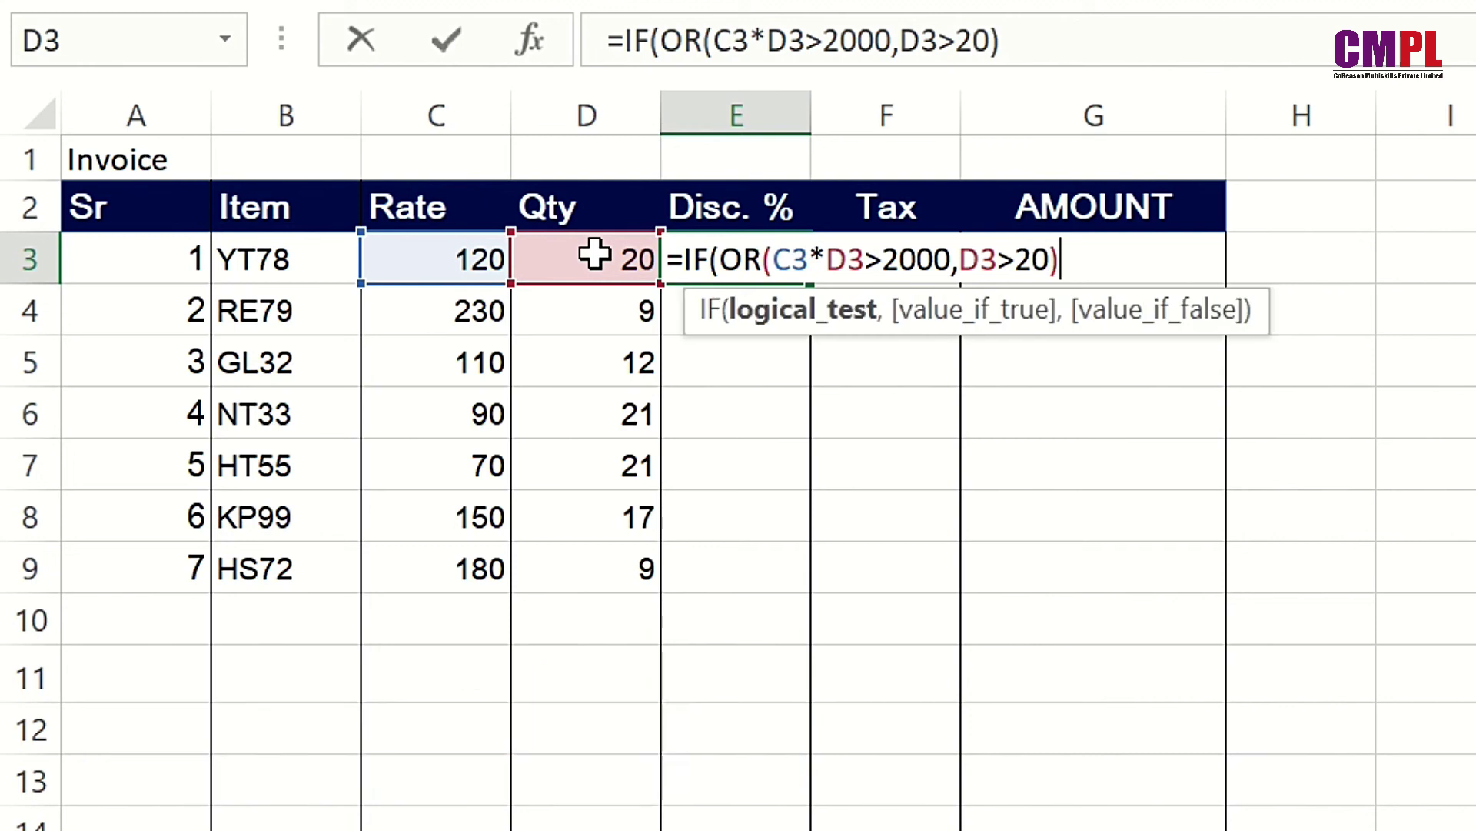
Finish the E3 formula with 15% if true and 0 if false, and fill it down through E9.
text(,)
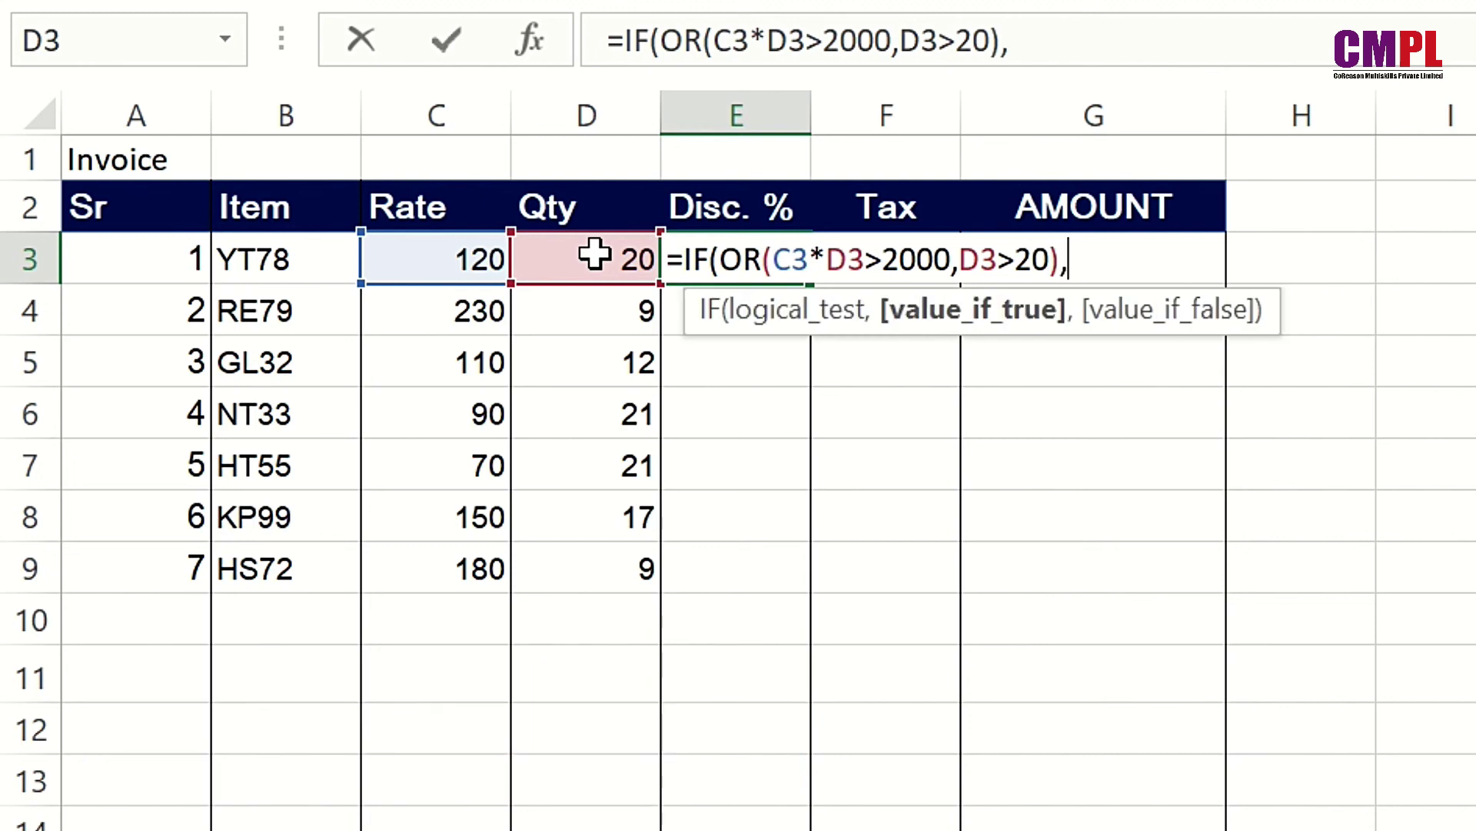
text(15%)
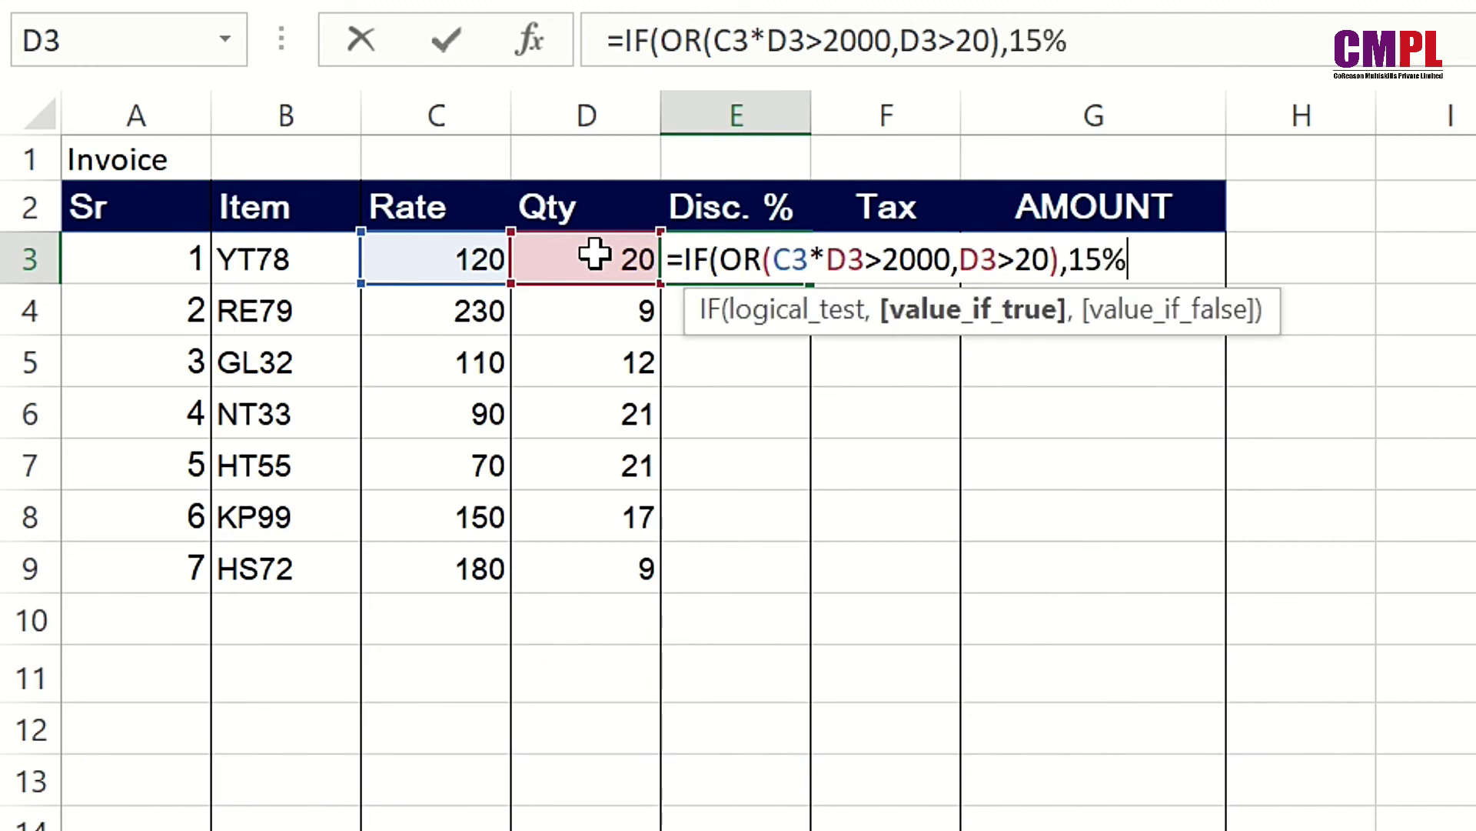
text(,0)
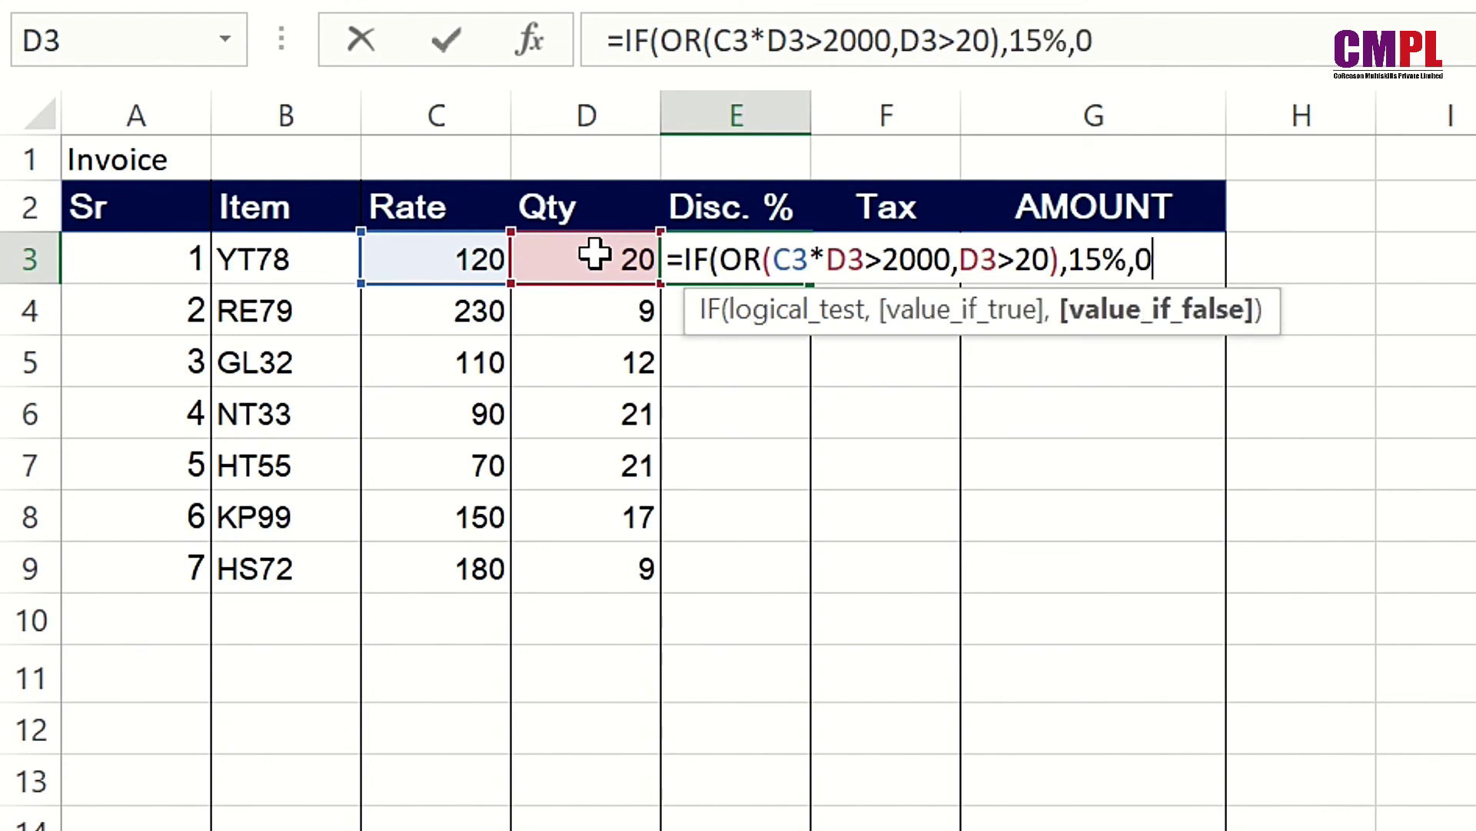
text())
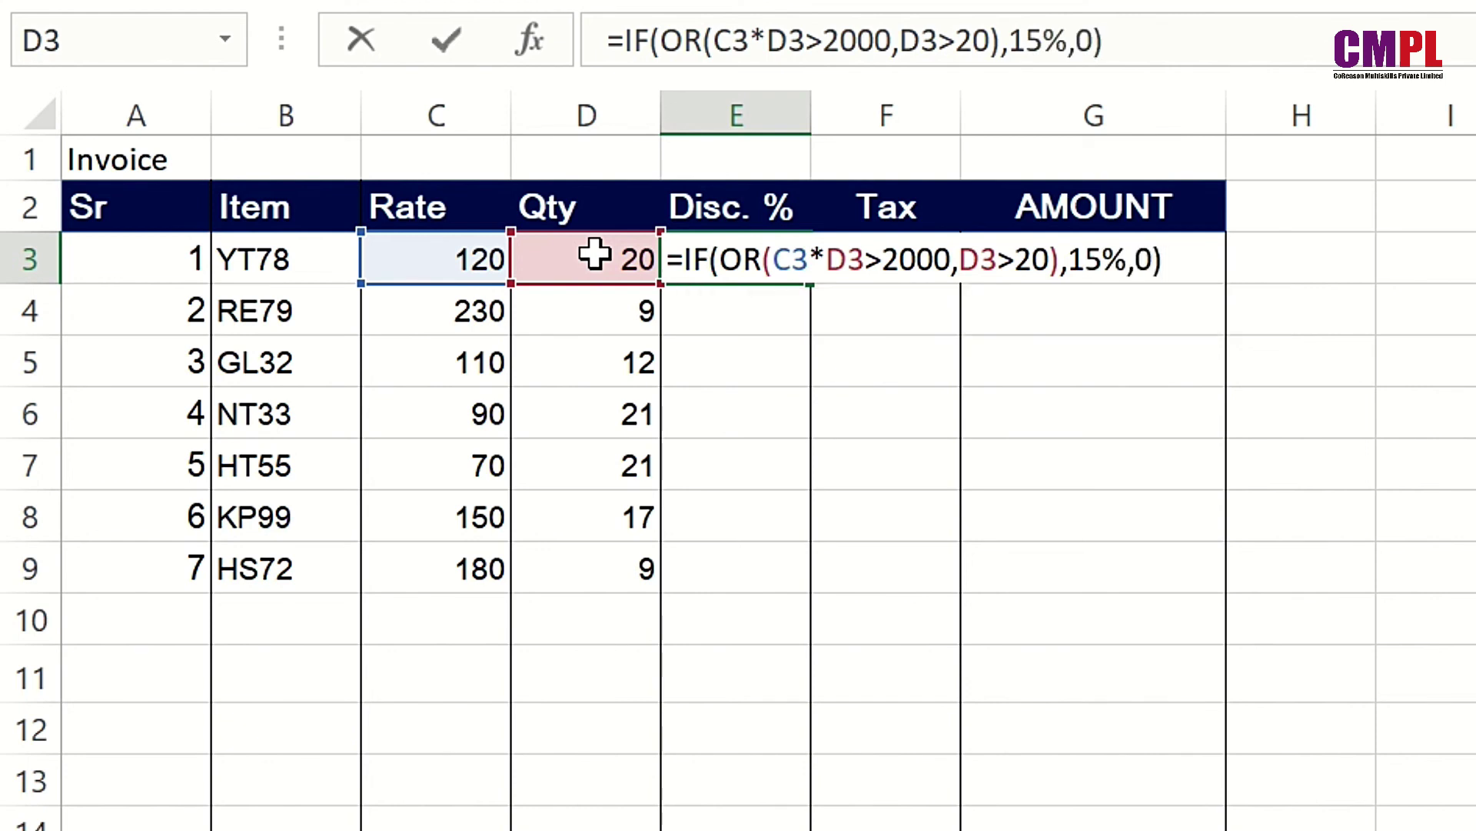
key(Return)
click(769, 258)
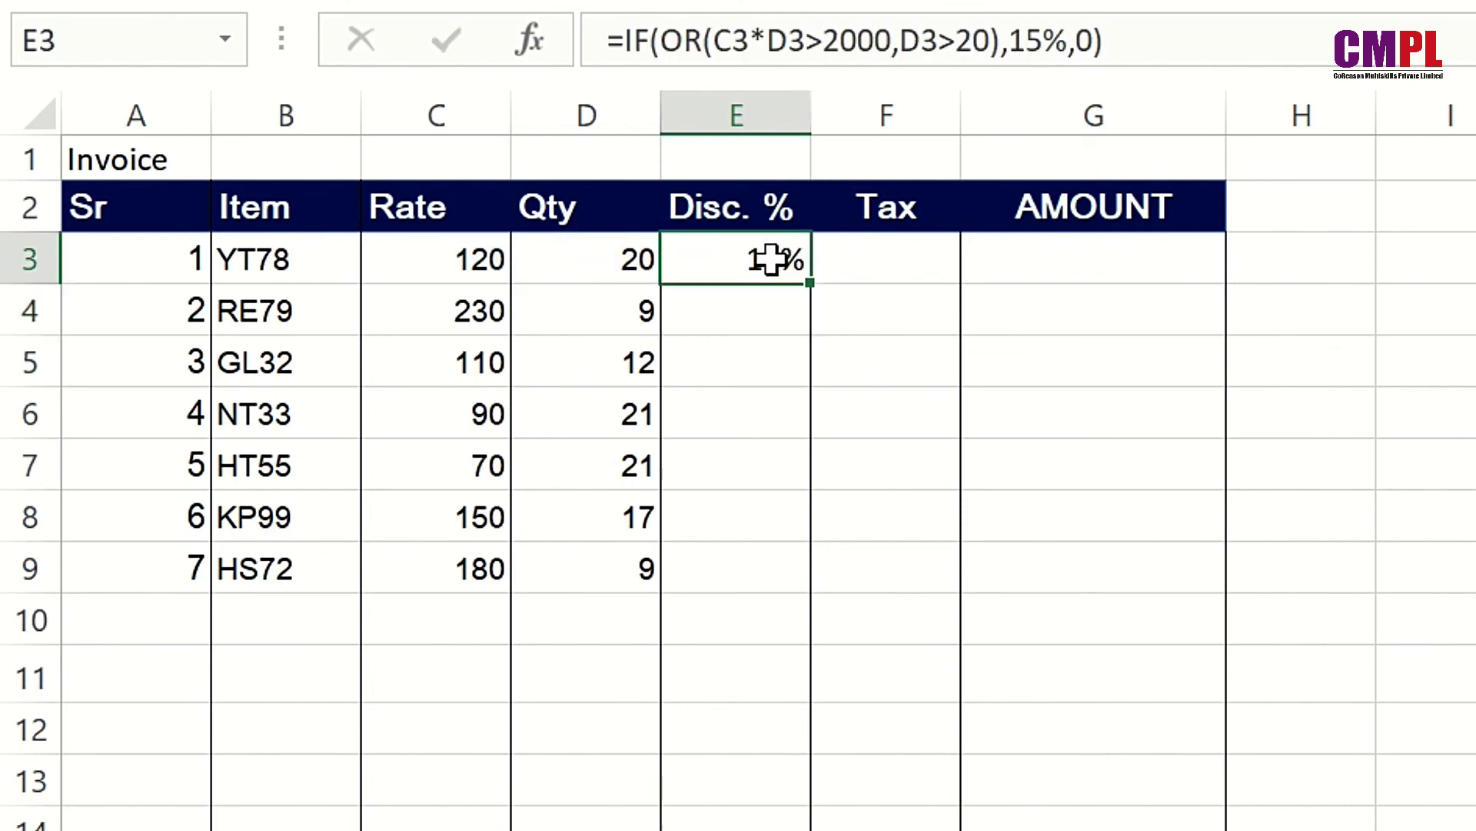
double_click(810, 282)
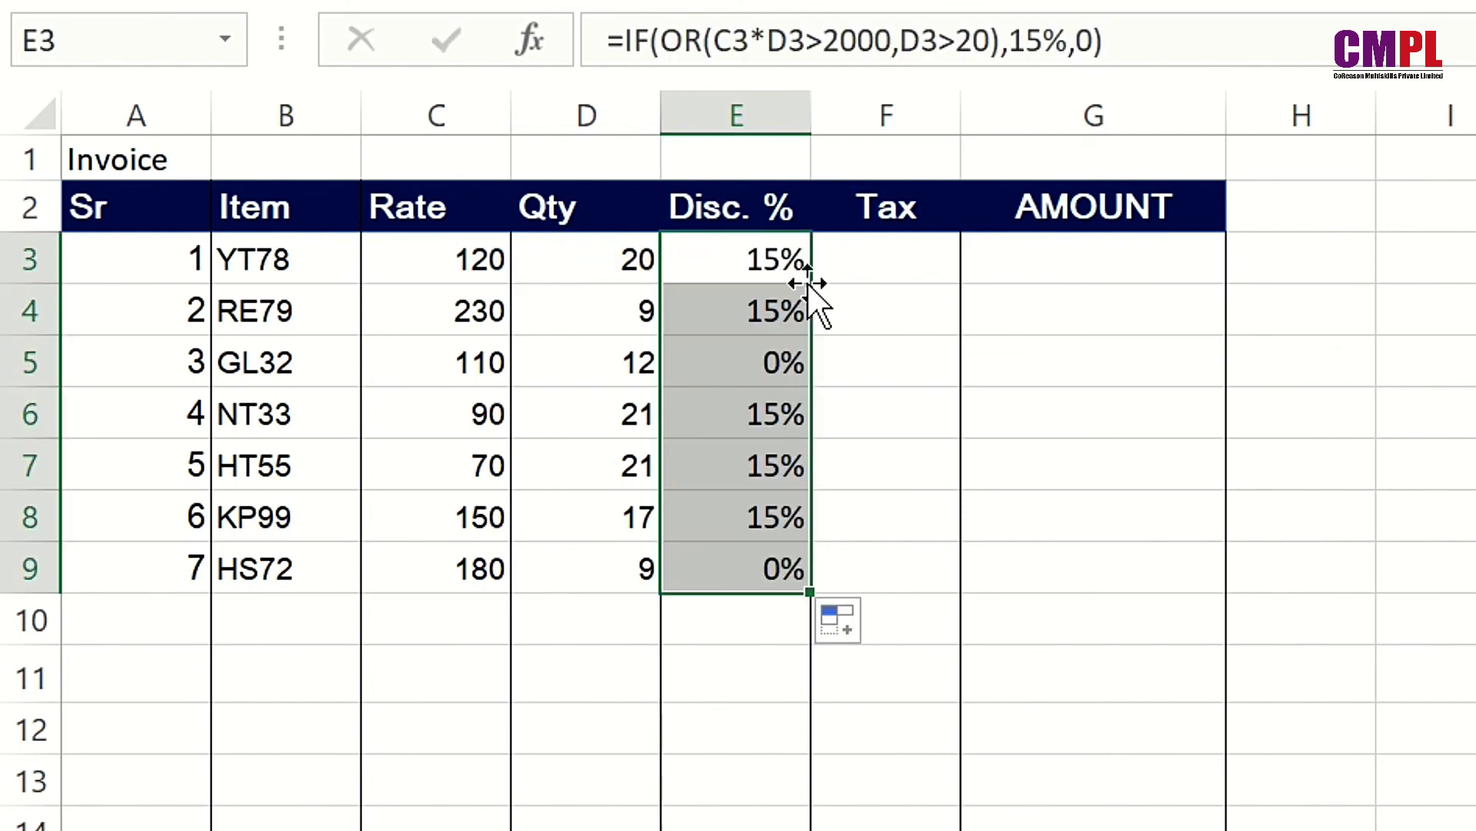
Check the rates and quantities of items YT78, RE79 and NT33 against the discount policy.
click(444, 256)
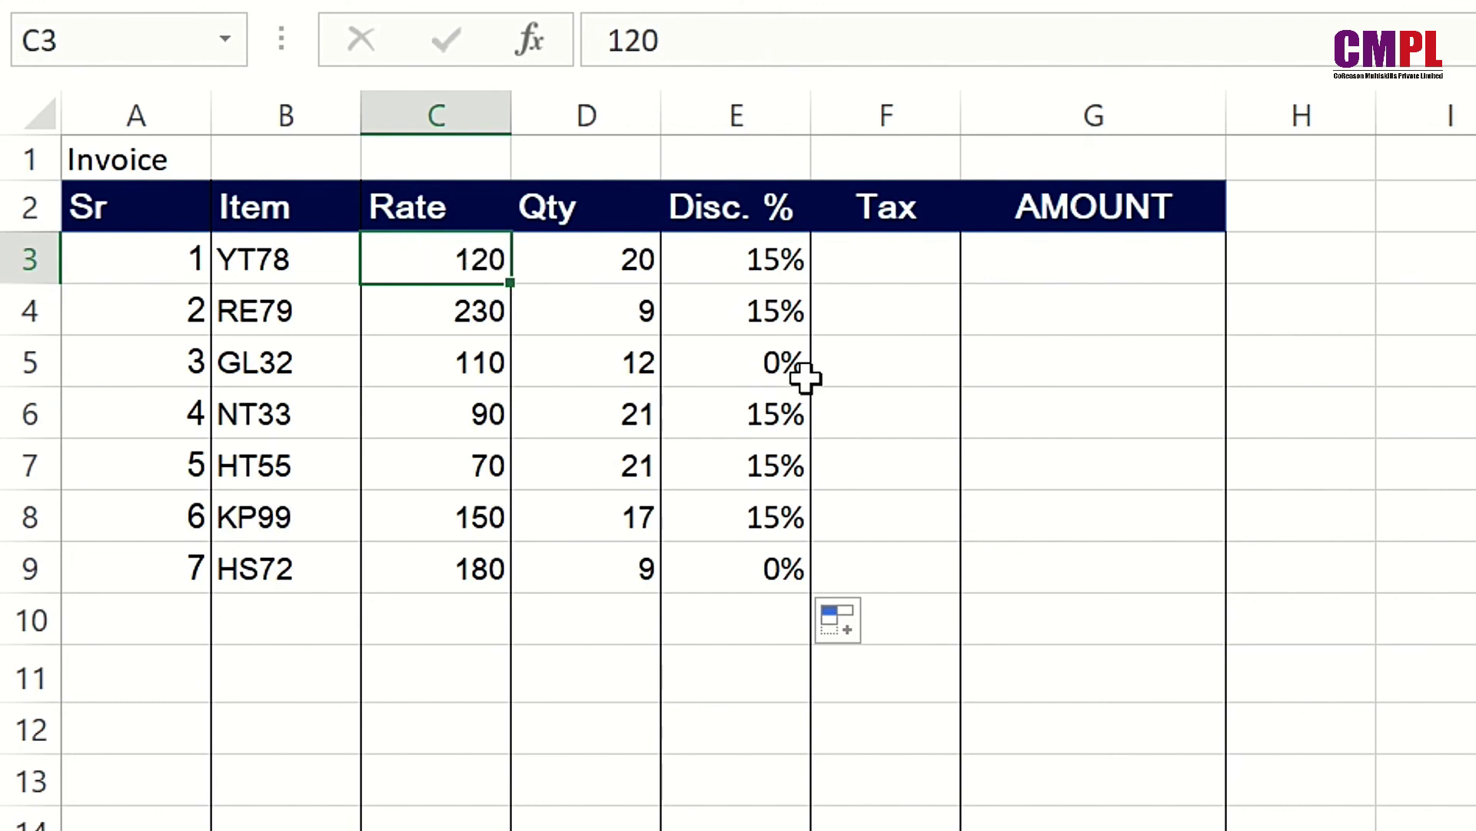
click(473, 317)
click(613, 313)
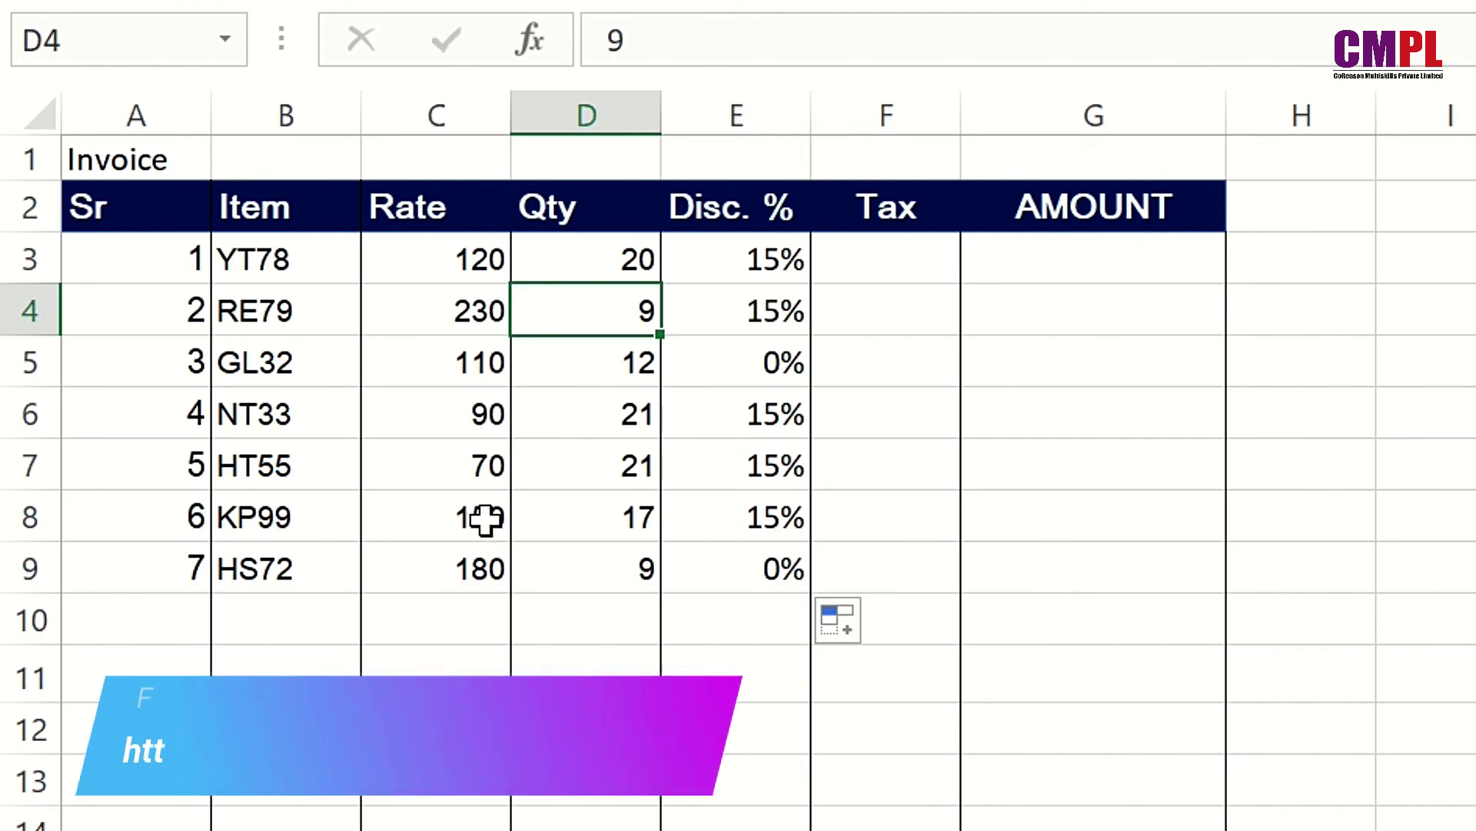
click(569, 408)
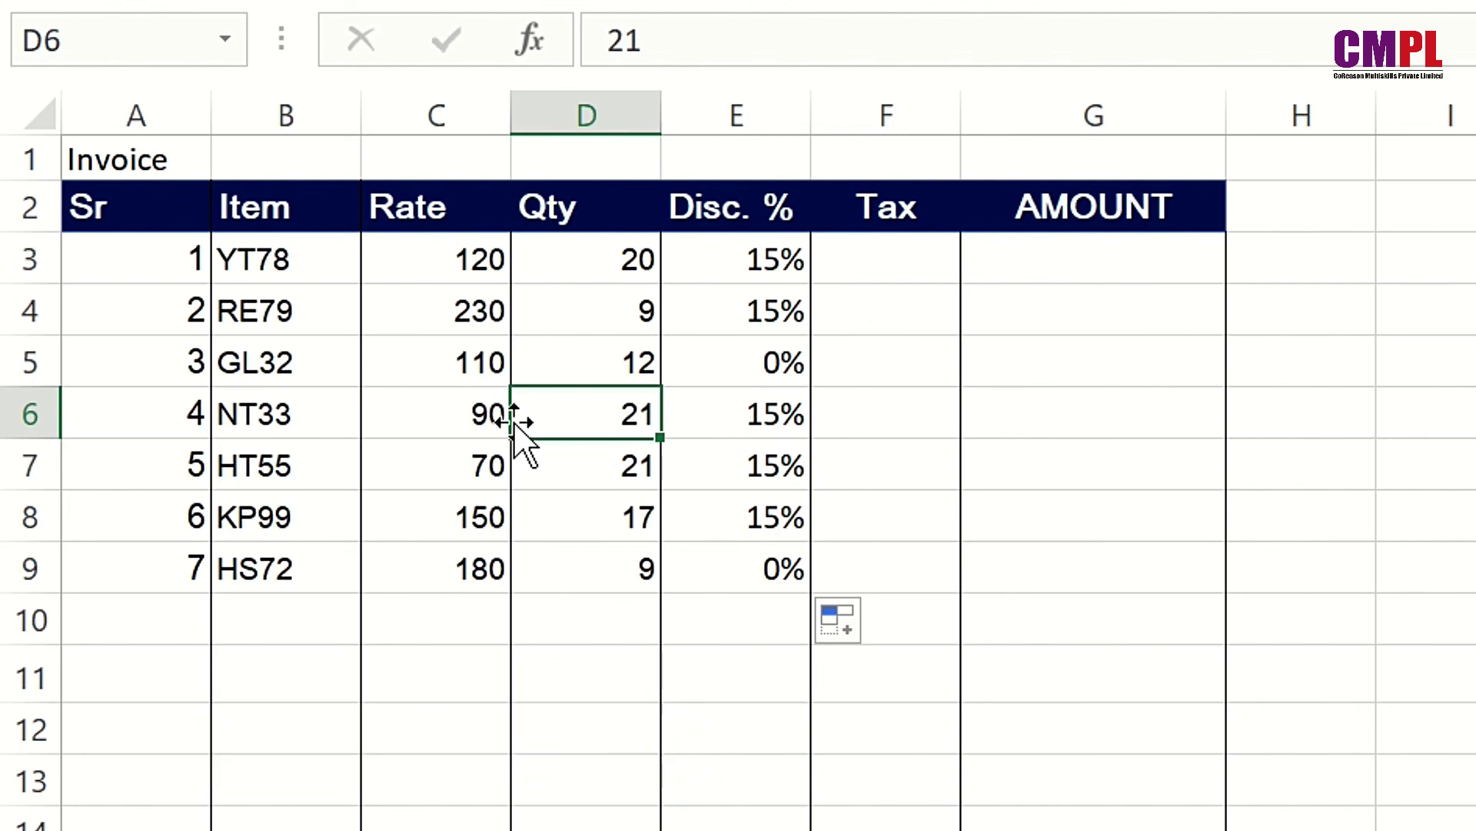
Calculate item NT33's amount in G6 with =D6*C6, and recheck its quantity against the discount policy.
click(1029, 428)
text(=)
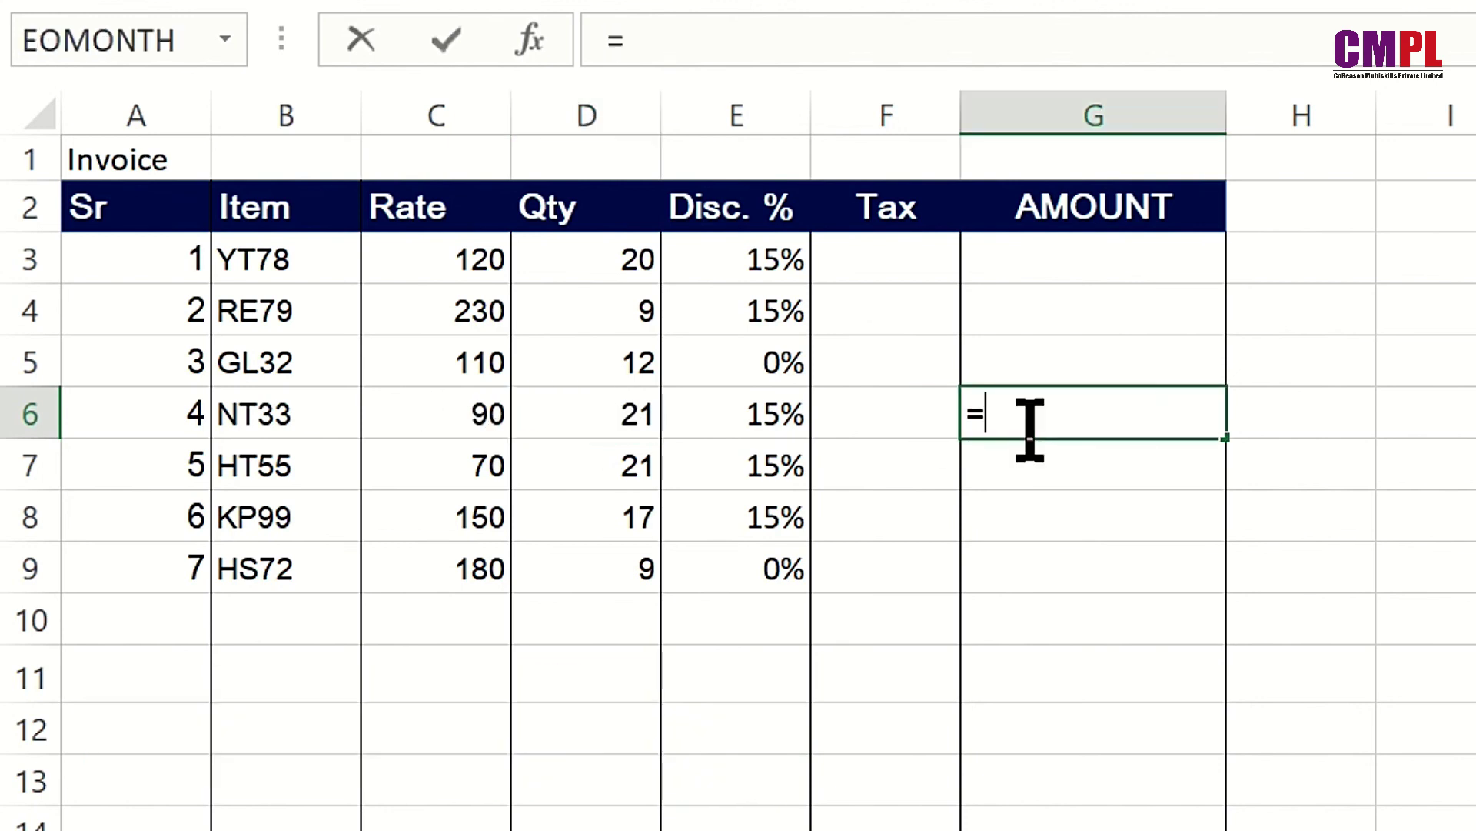
click(606, 415)
text(*)
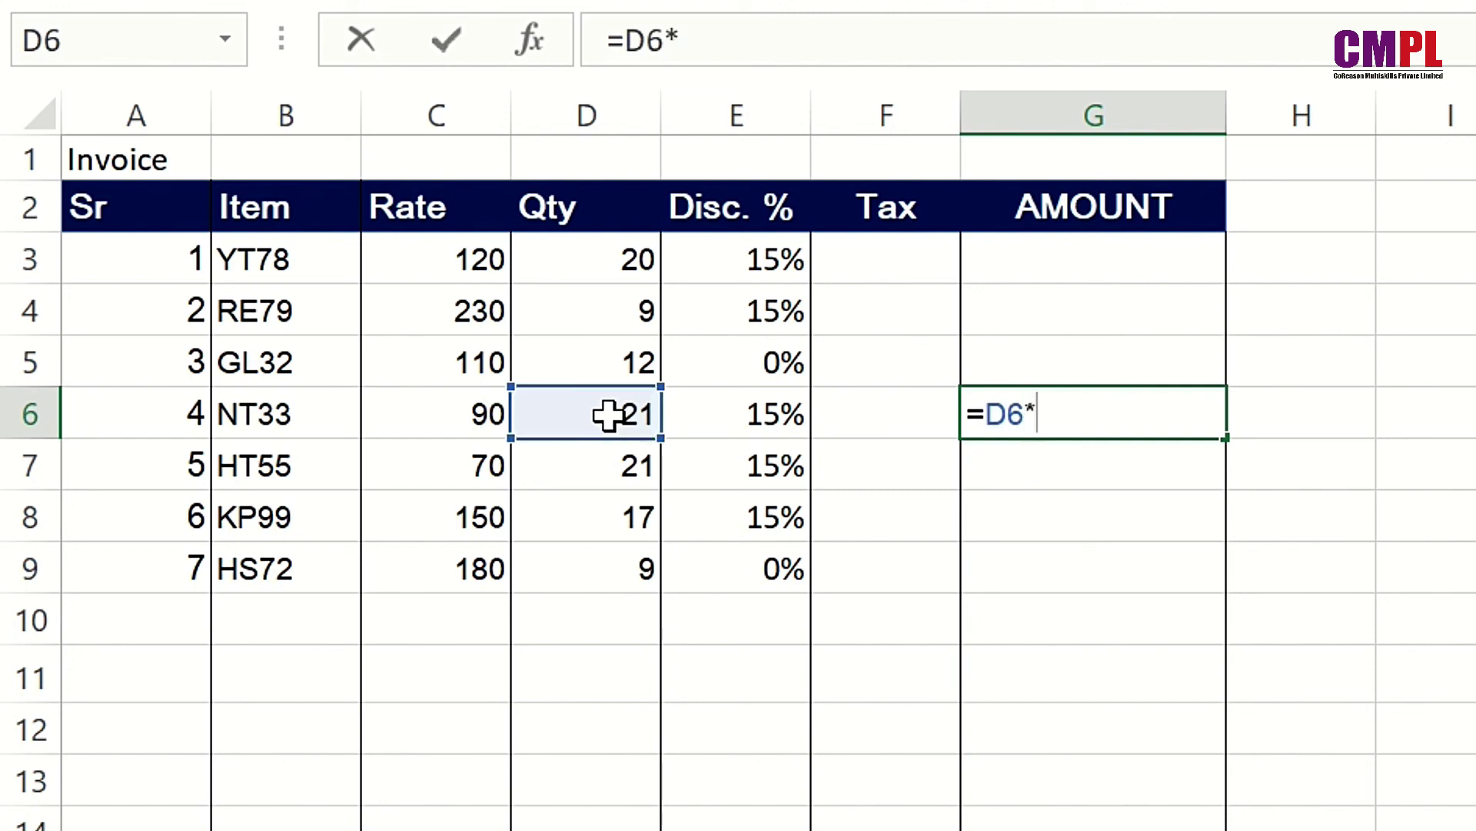
click(478, 413)
key(Return)
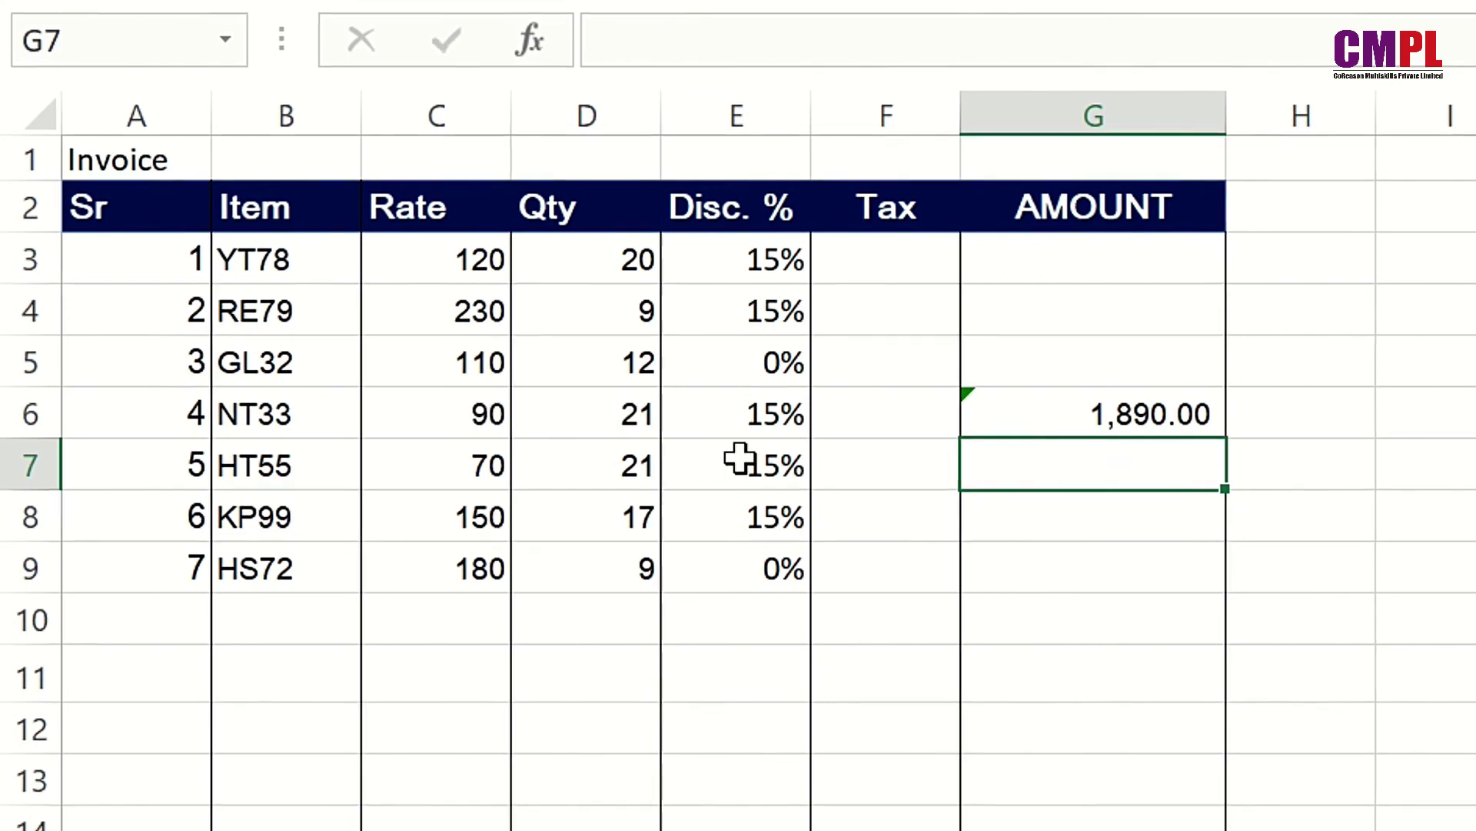
click(592, 407)
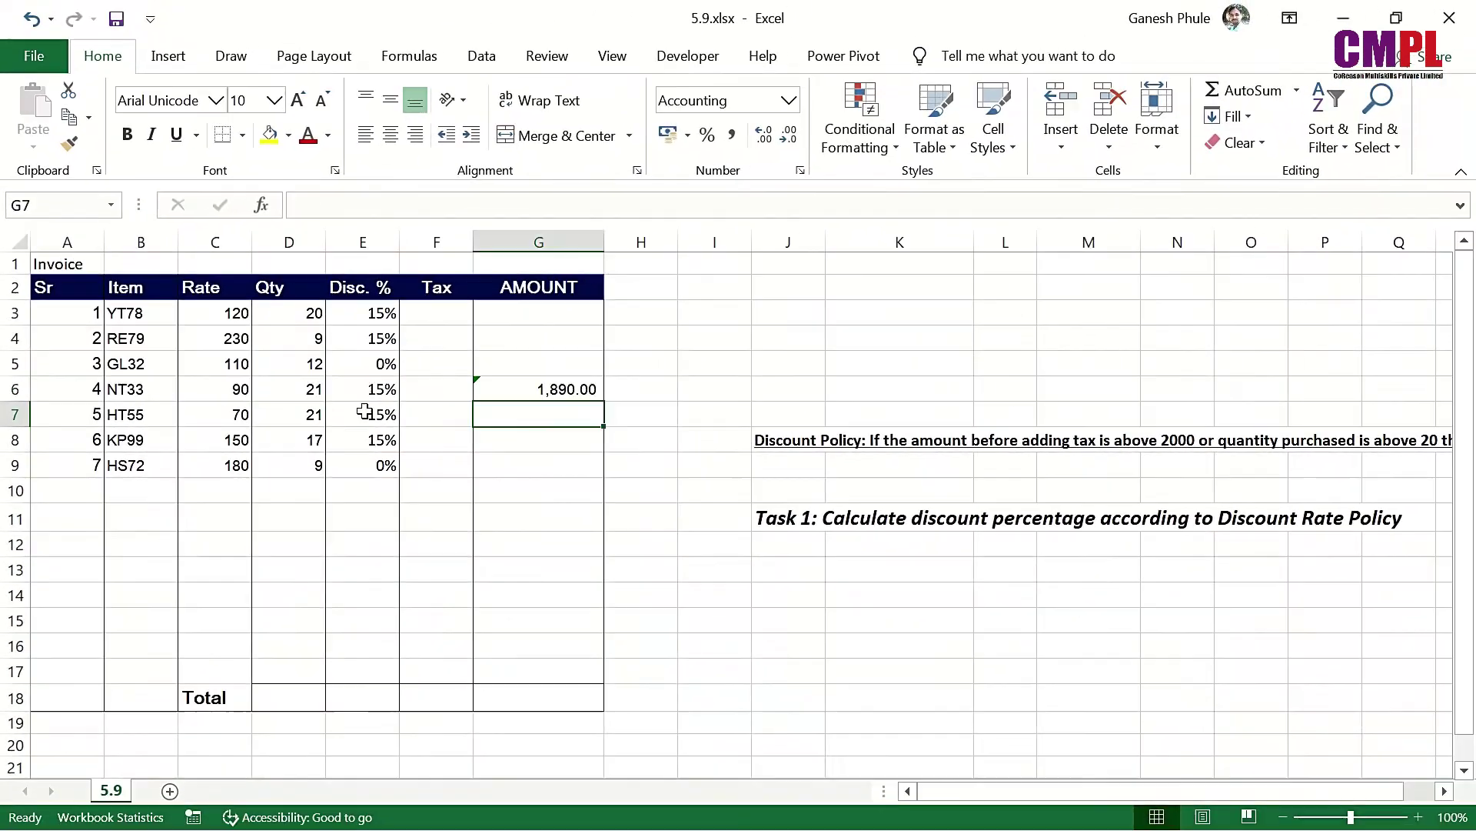
click(474, 400)
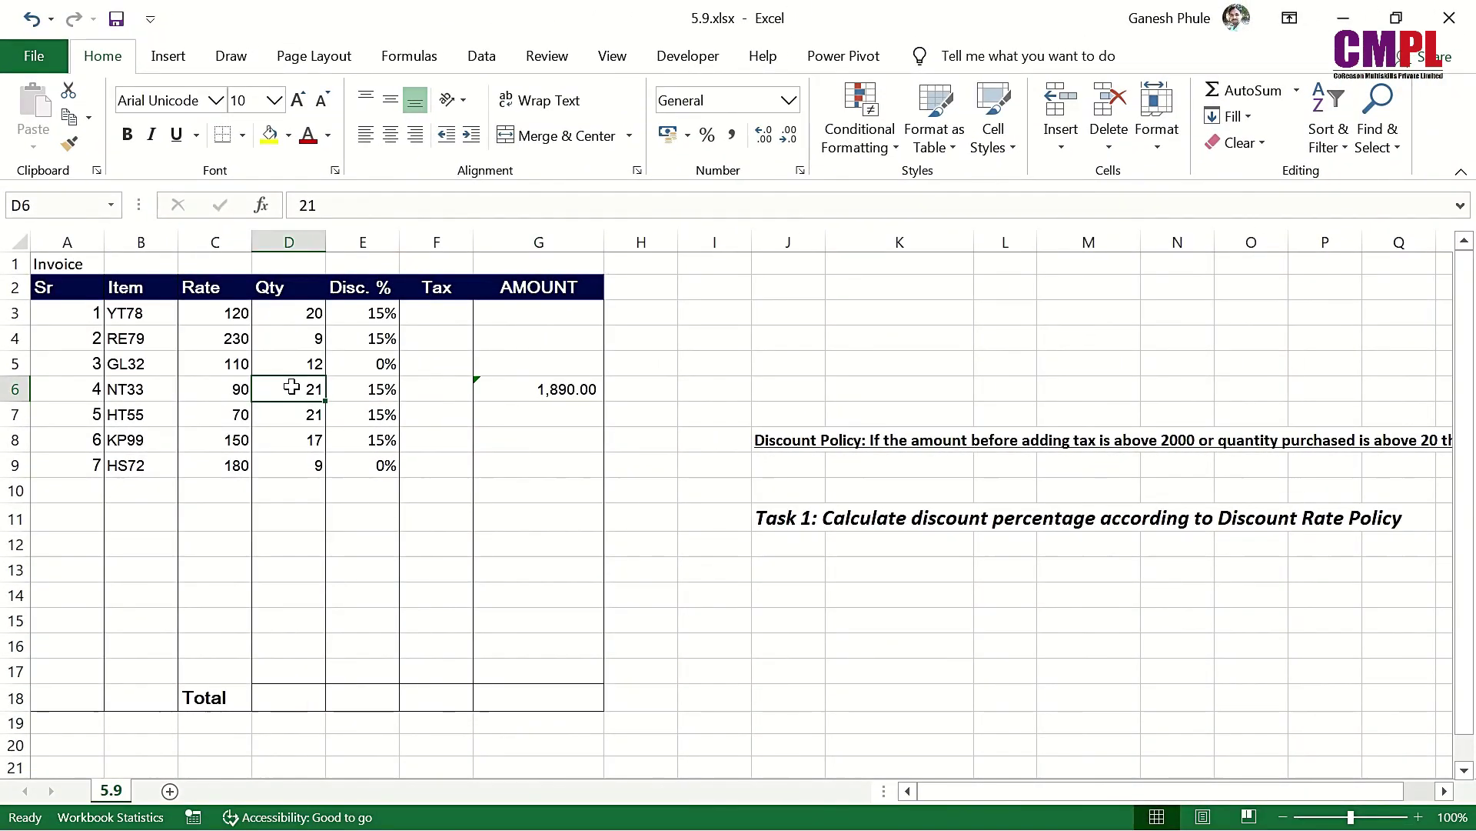
Compare the discount policy text with the E3 formula, and clear the trial amount in G6.
click(817, 441)
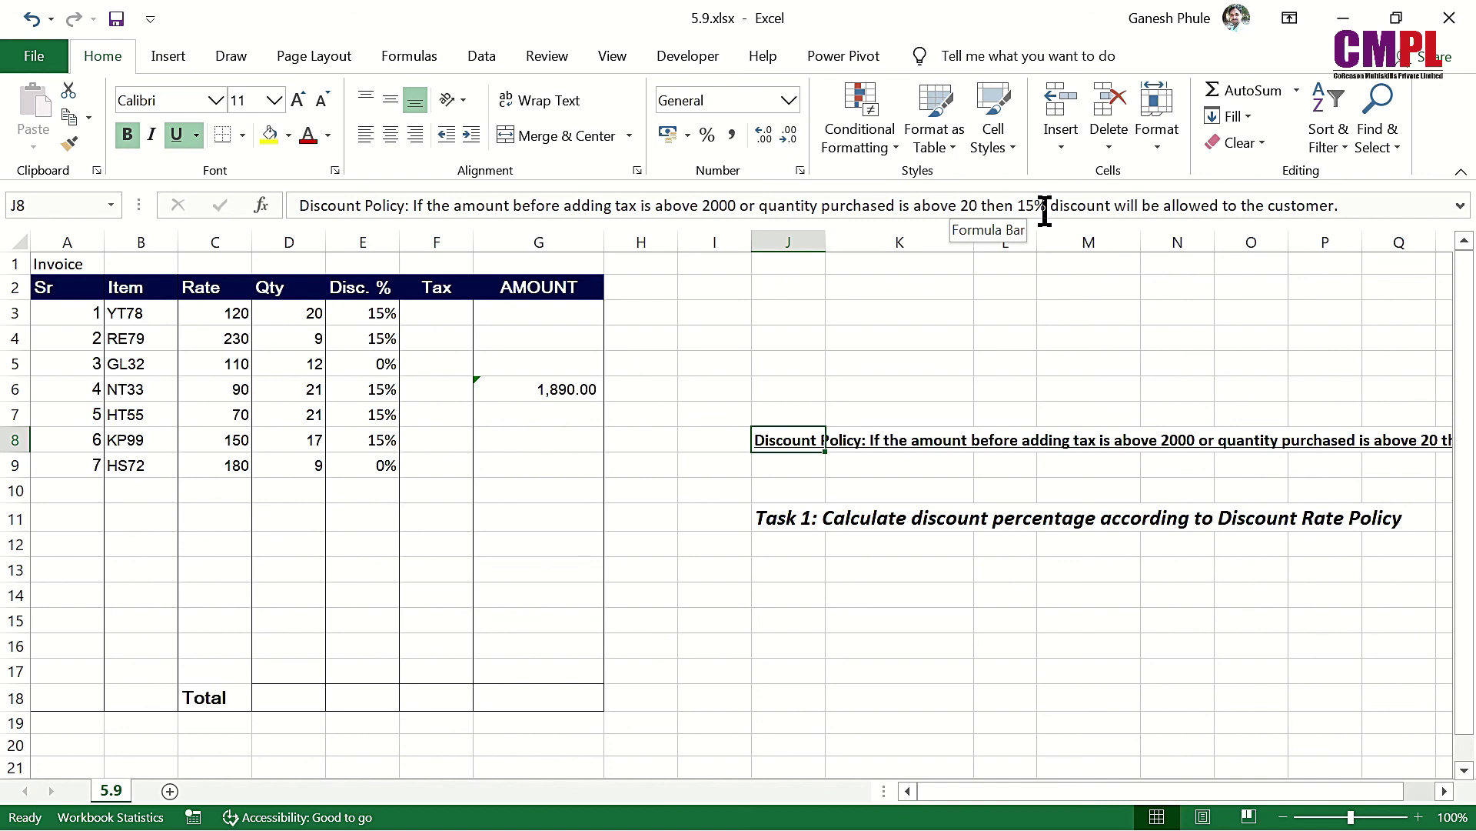
click(363, 315)
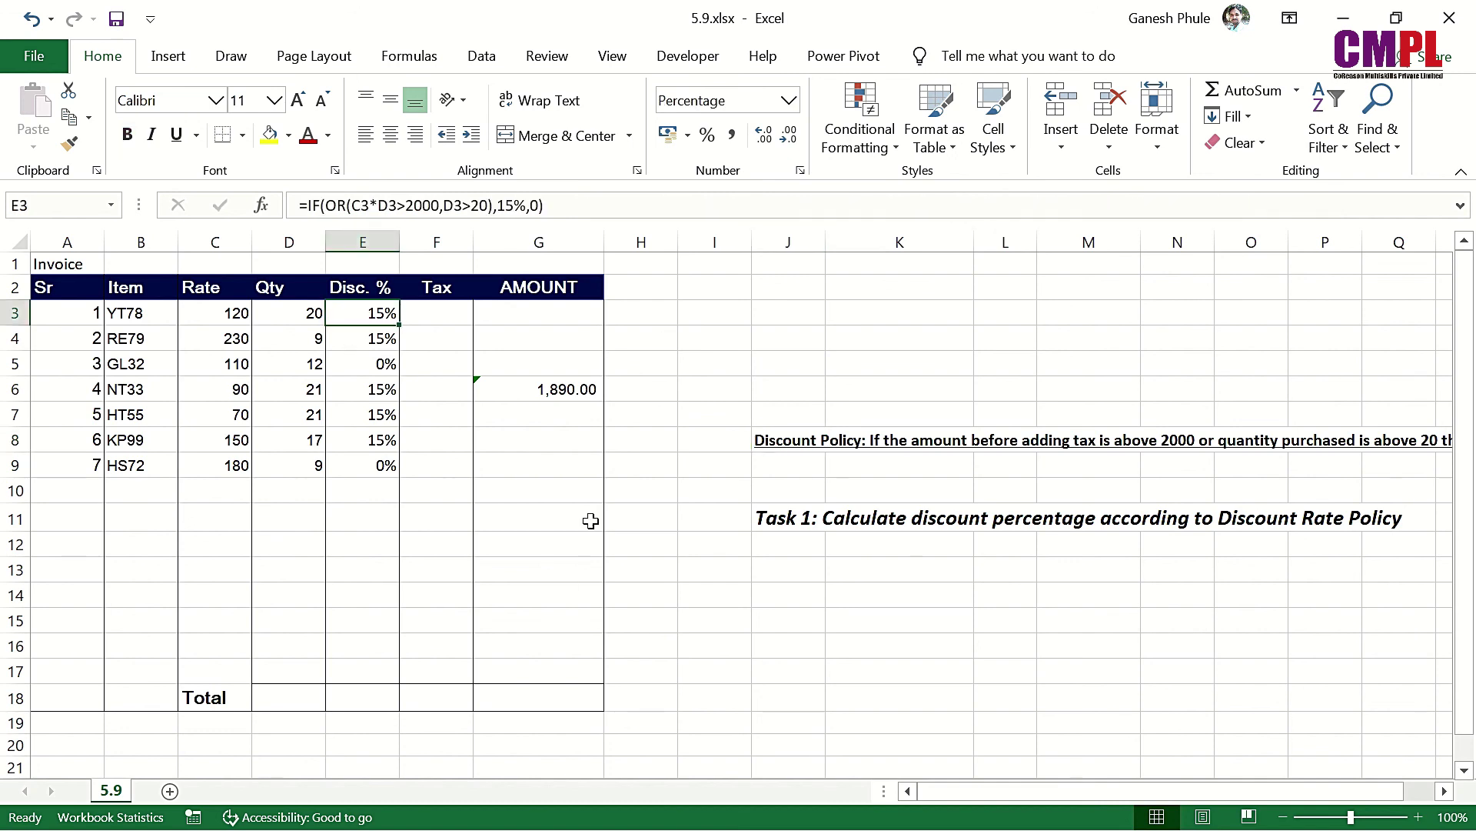
click(561, 393)
key(Delete)
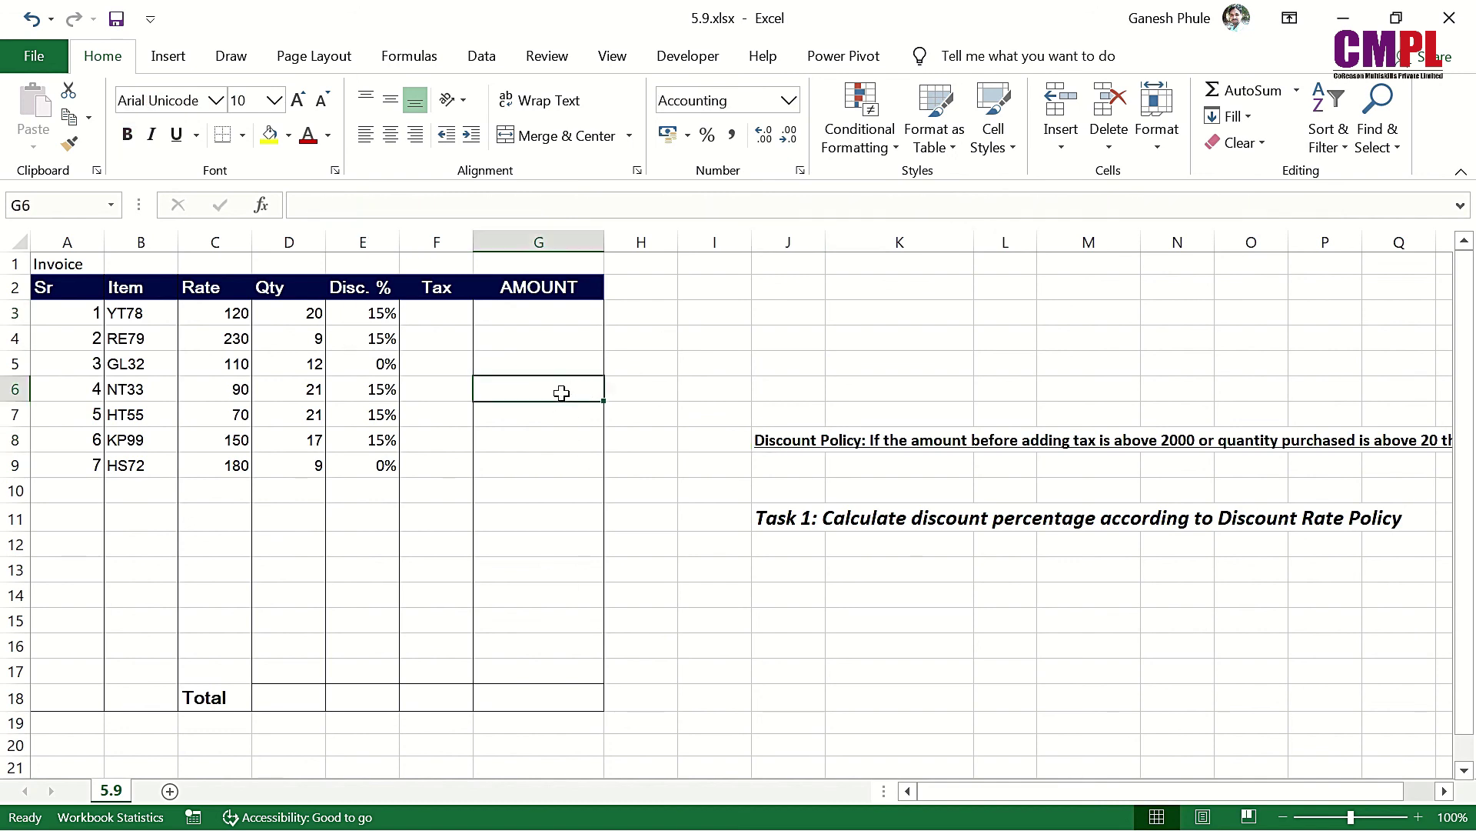
Start an IFS formula in E3 of the invoice with the first condition D3>20 returning 25%.
click(380, 308)
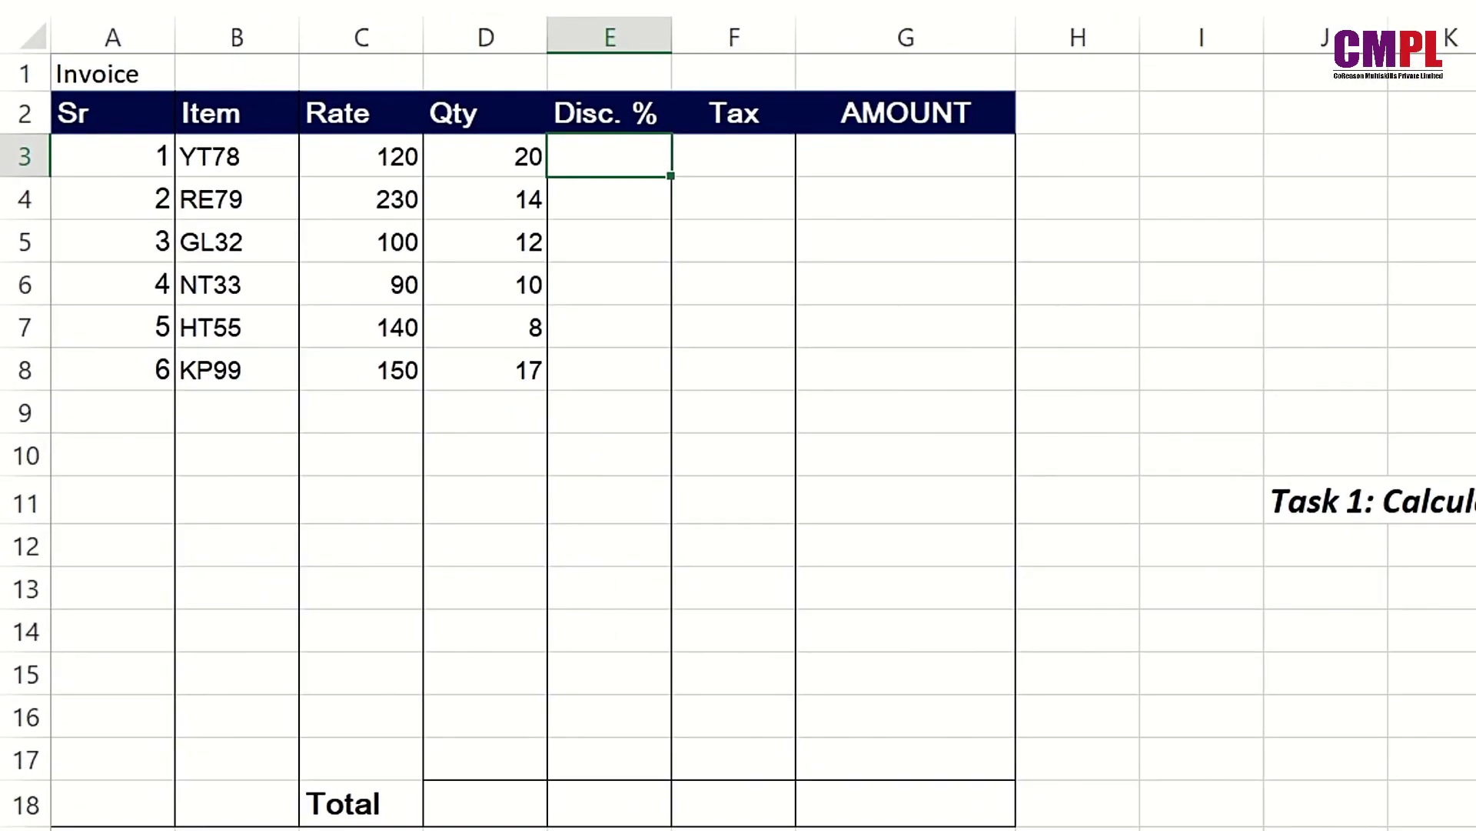
text(=)
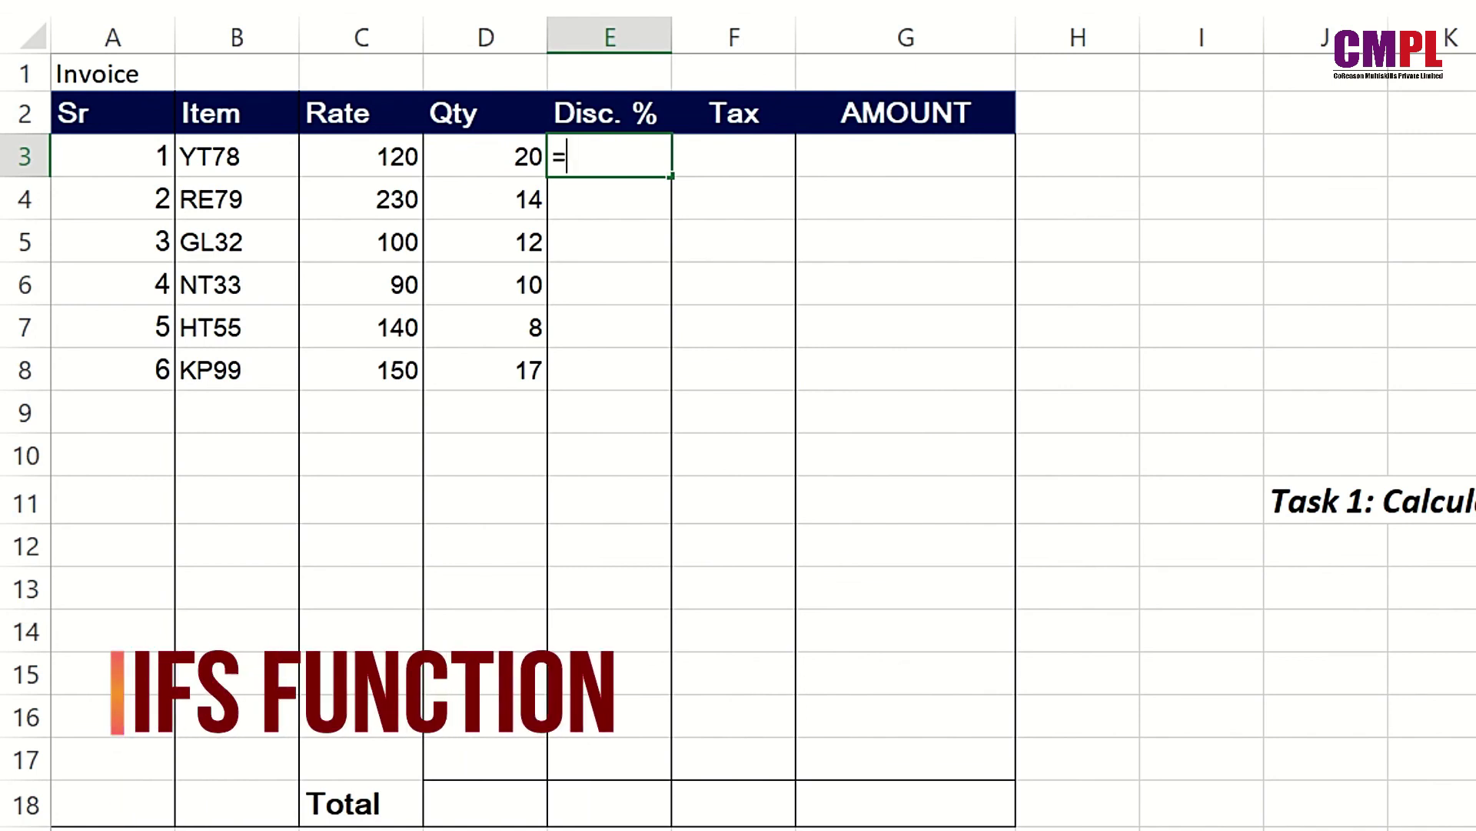
text(ifs)
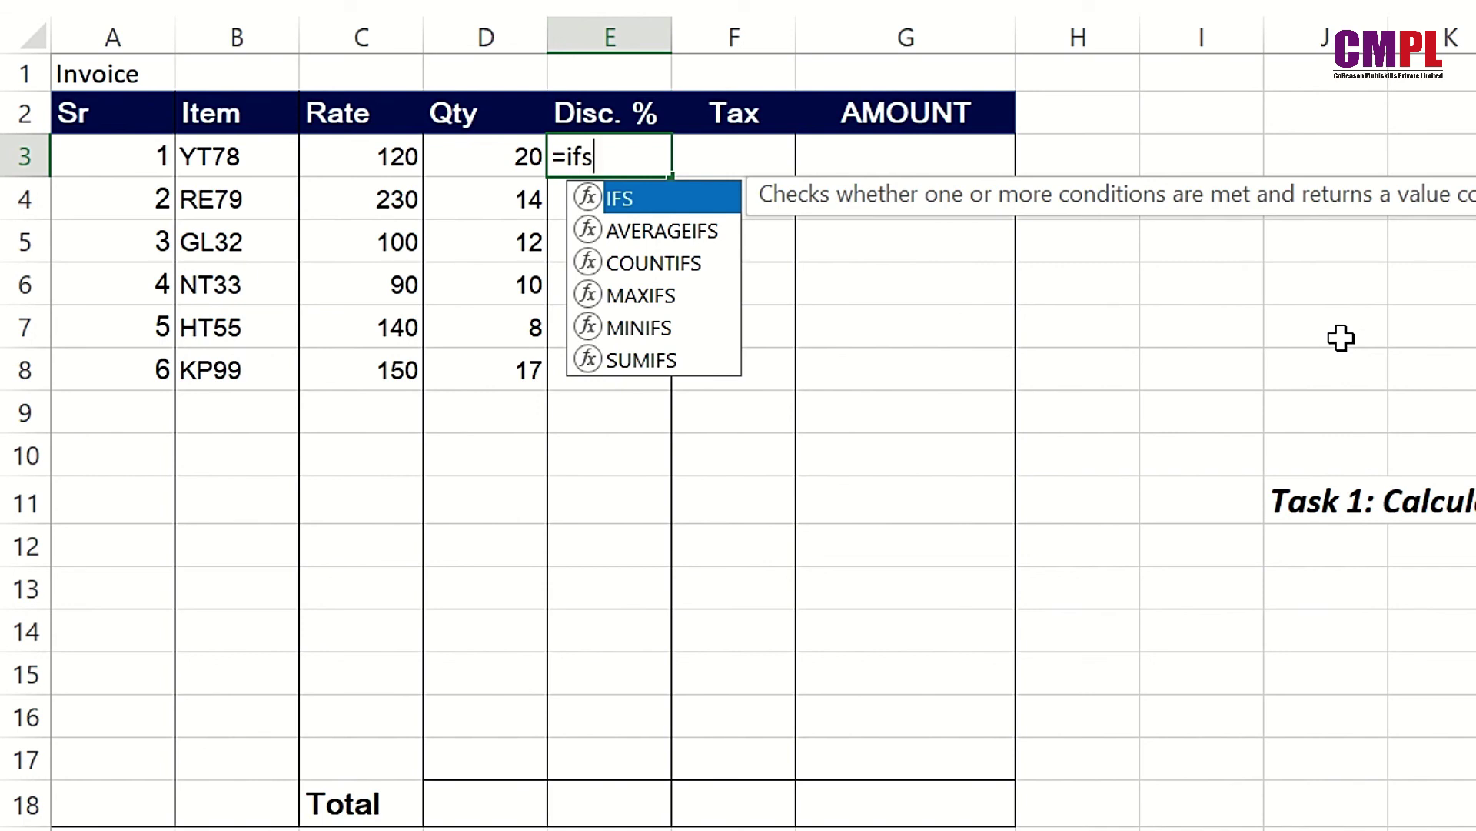
key(Tab)
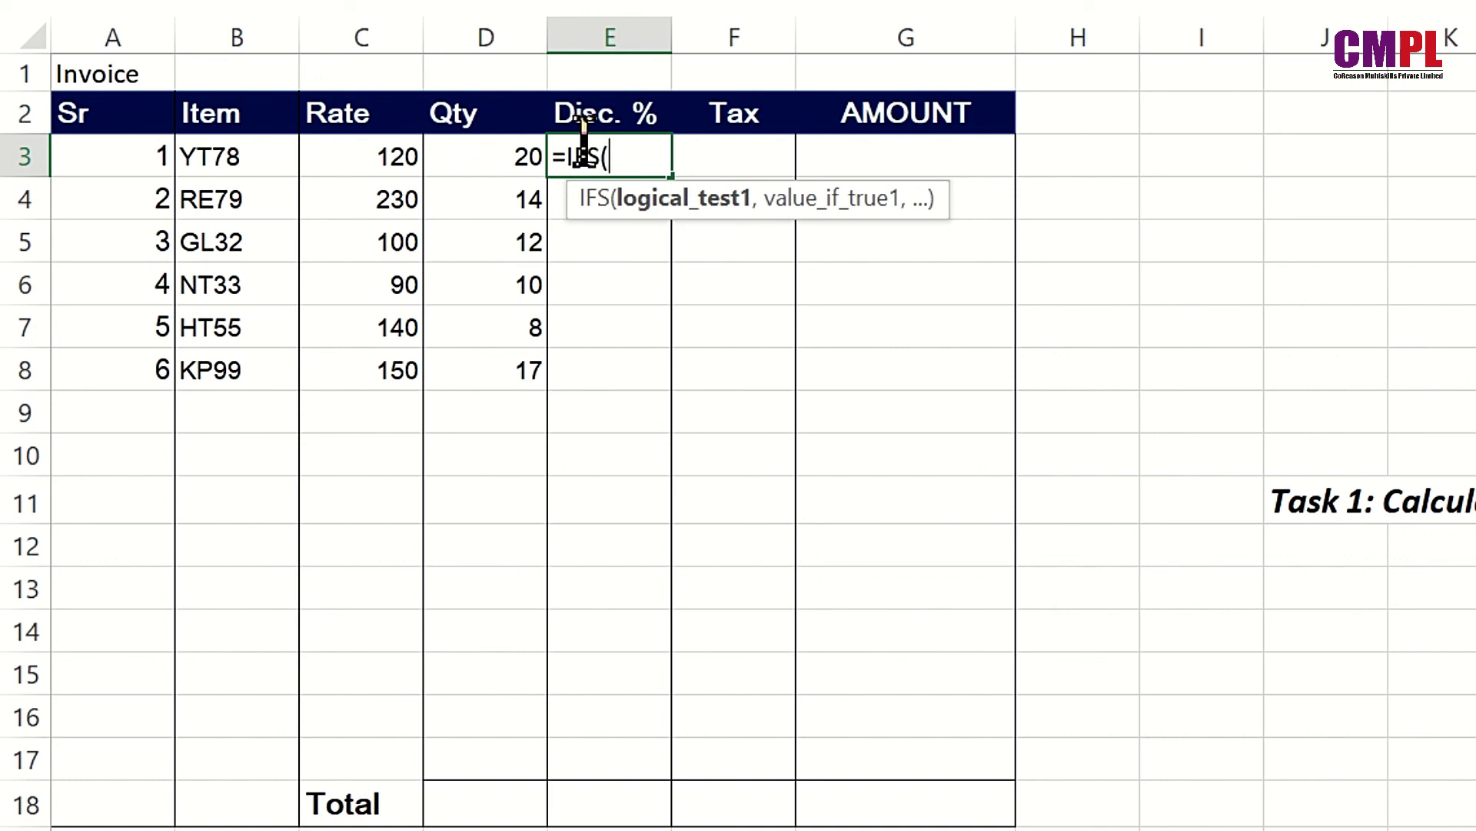
click(483, 157)
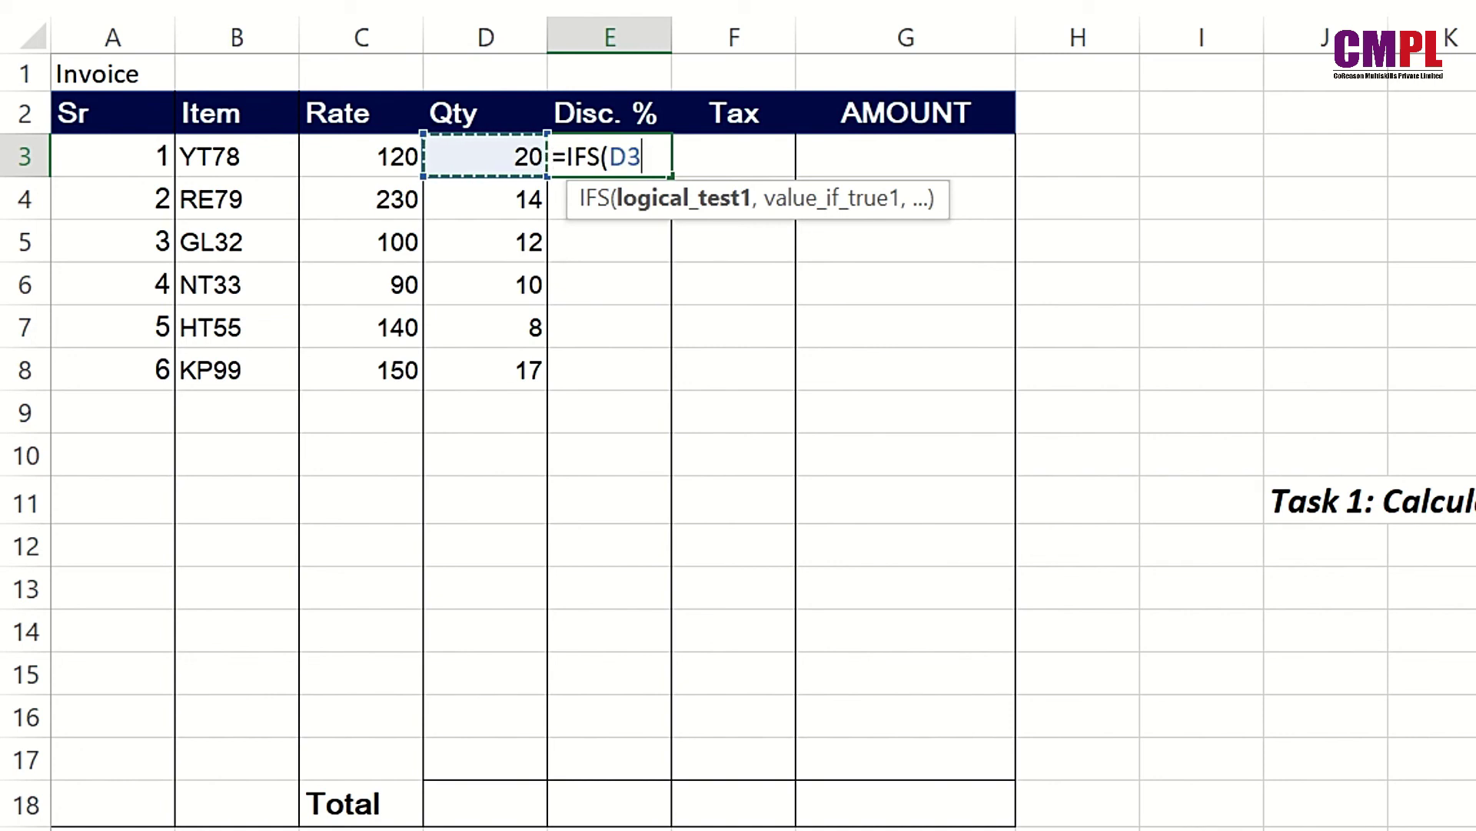
text(>)
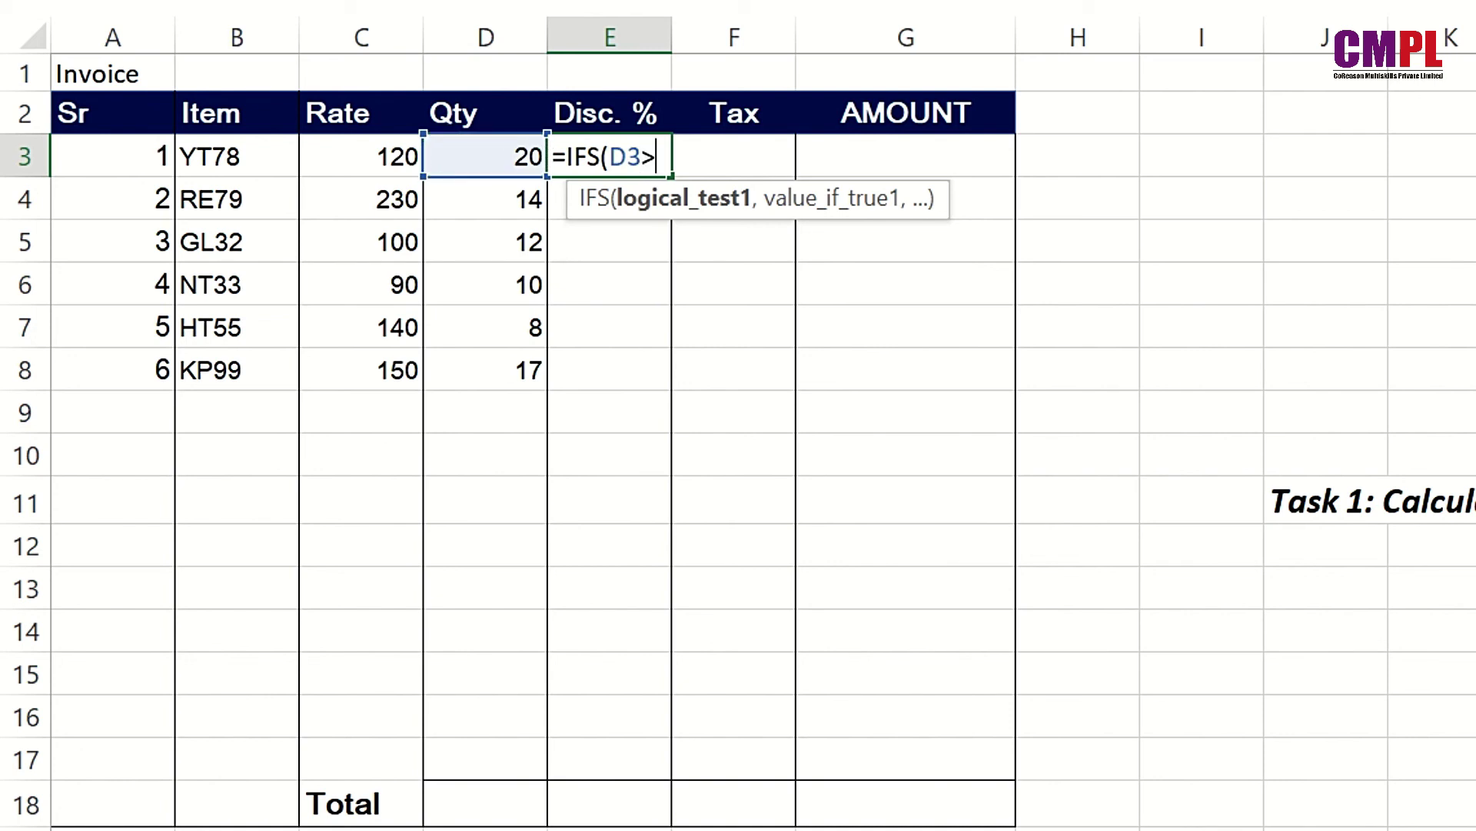
text(20,)
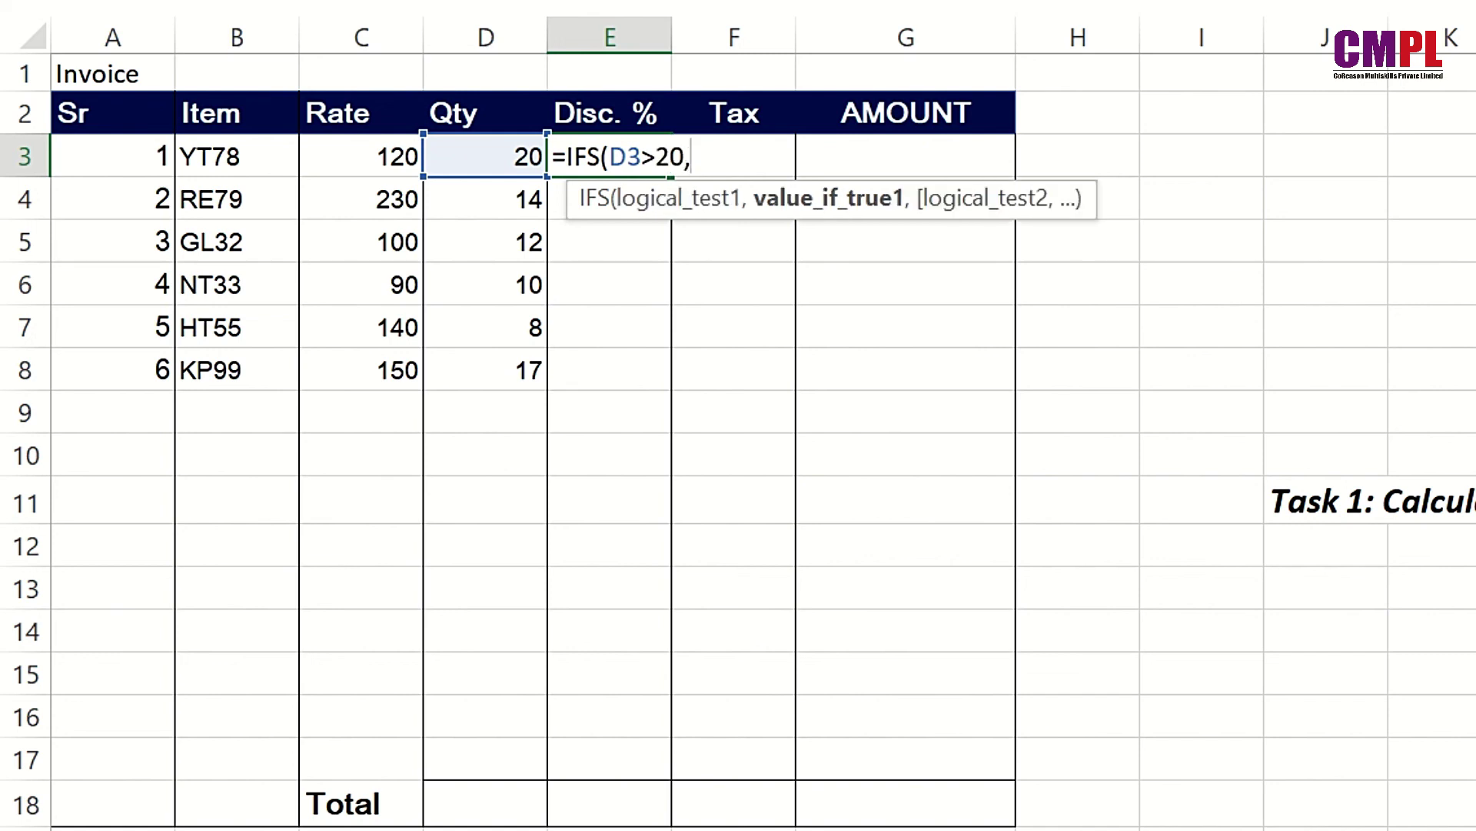
text(25%)
text(,)
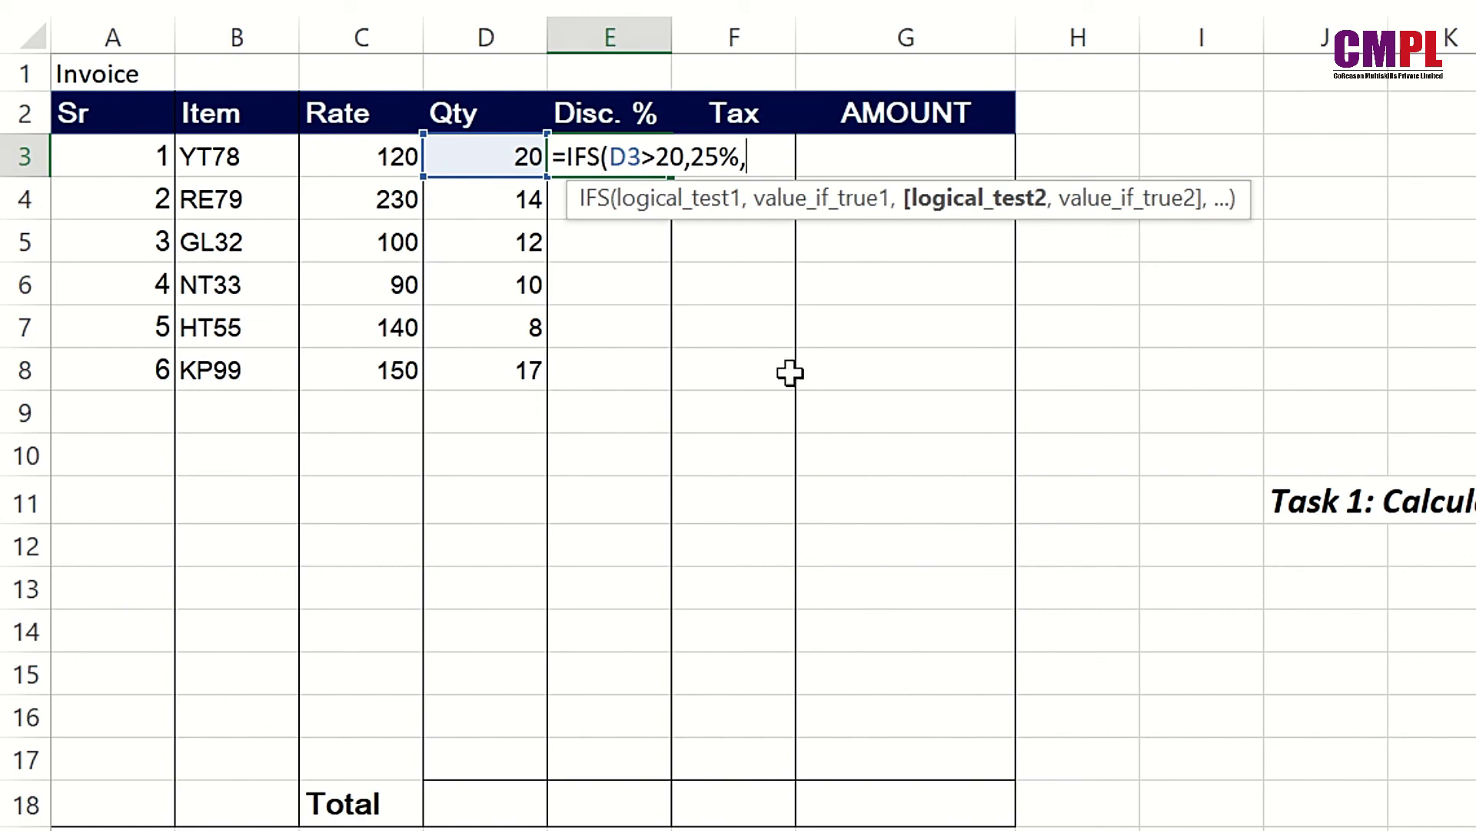
Add the conditions D3>=15 returning 20% and D3>=10 returning 15% to the IFS formula in E3.
click(493, 163)
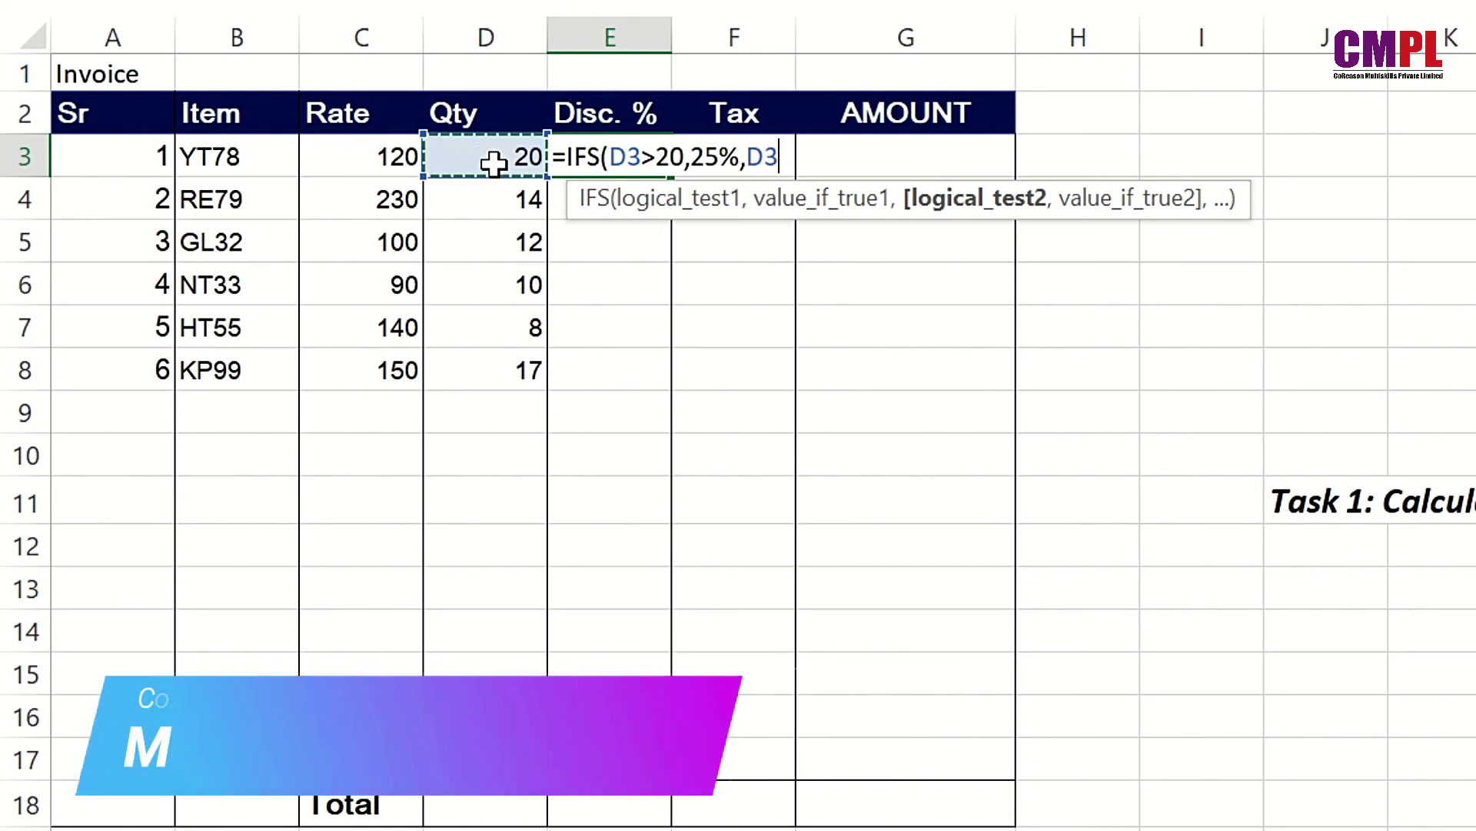
text(>)
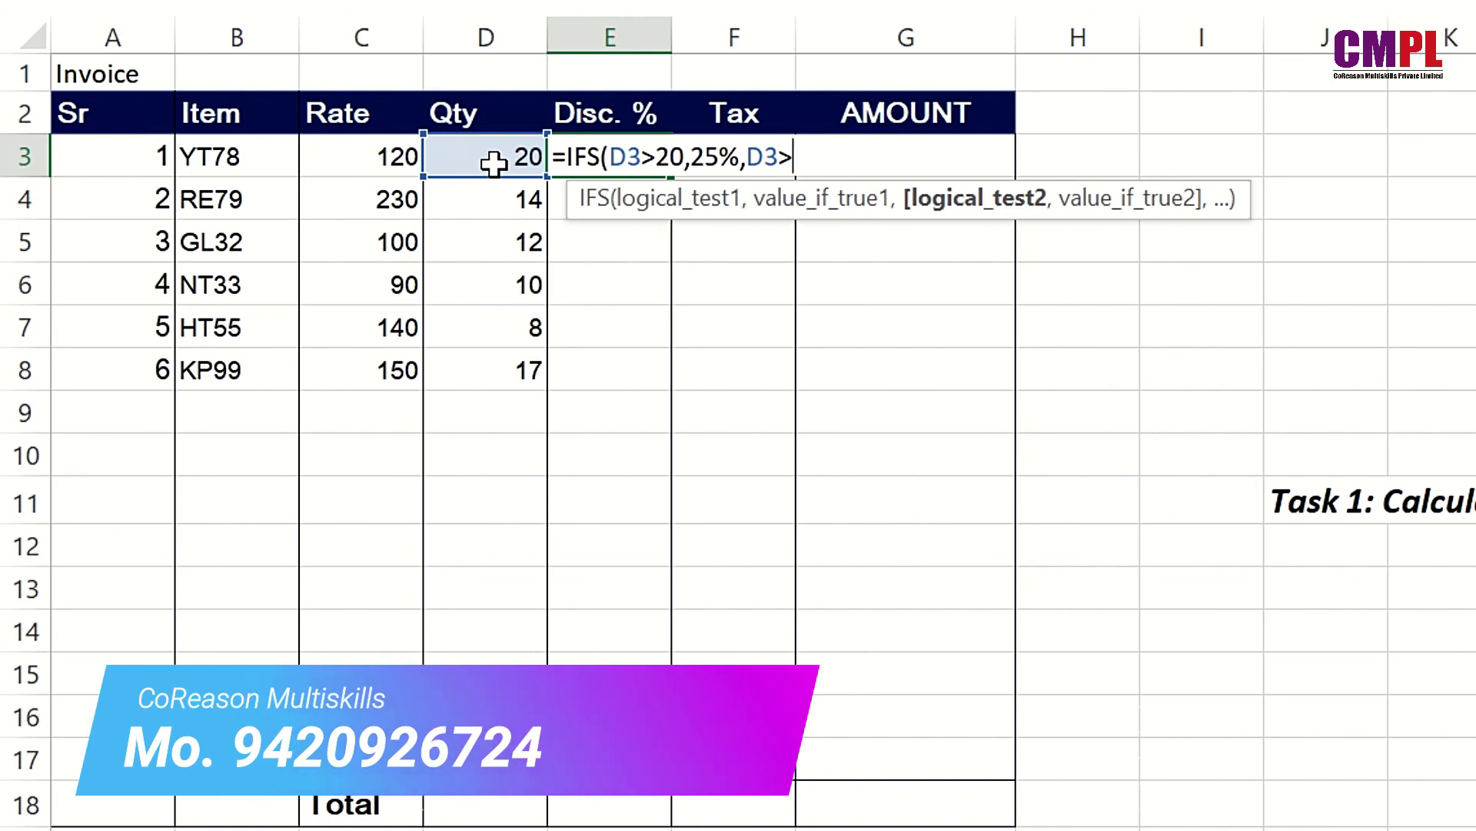
text(=15,)
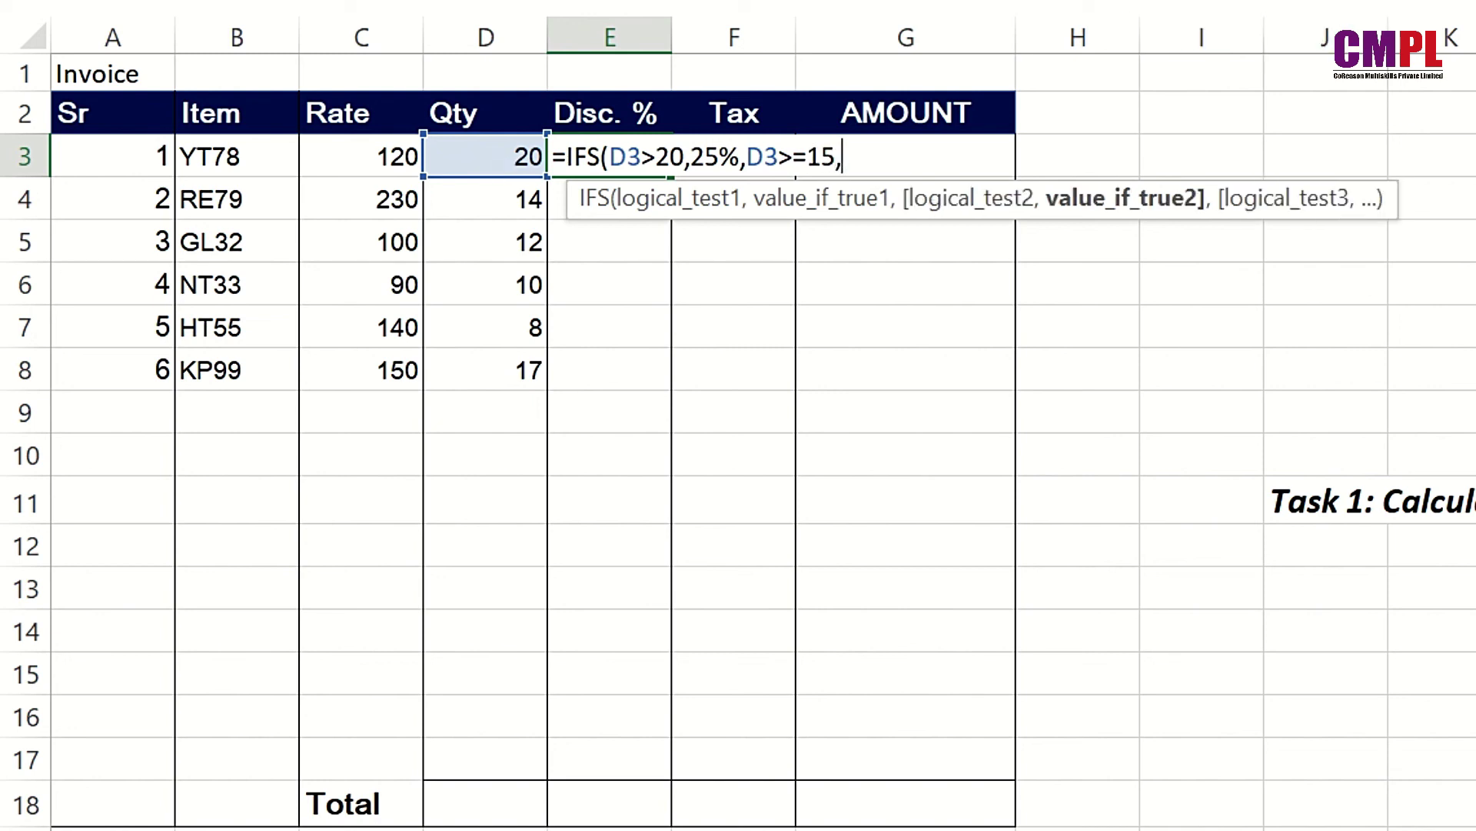
text(20%,)
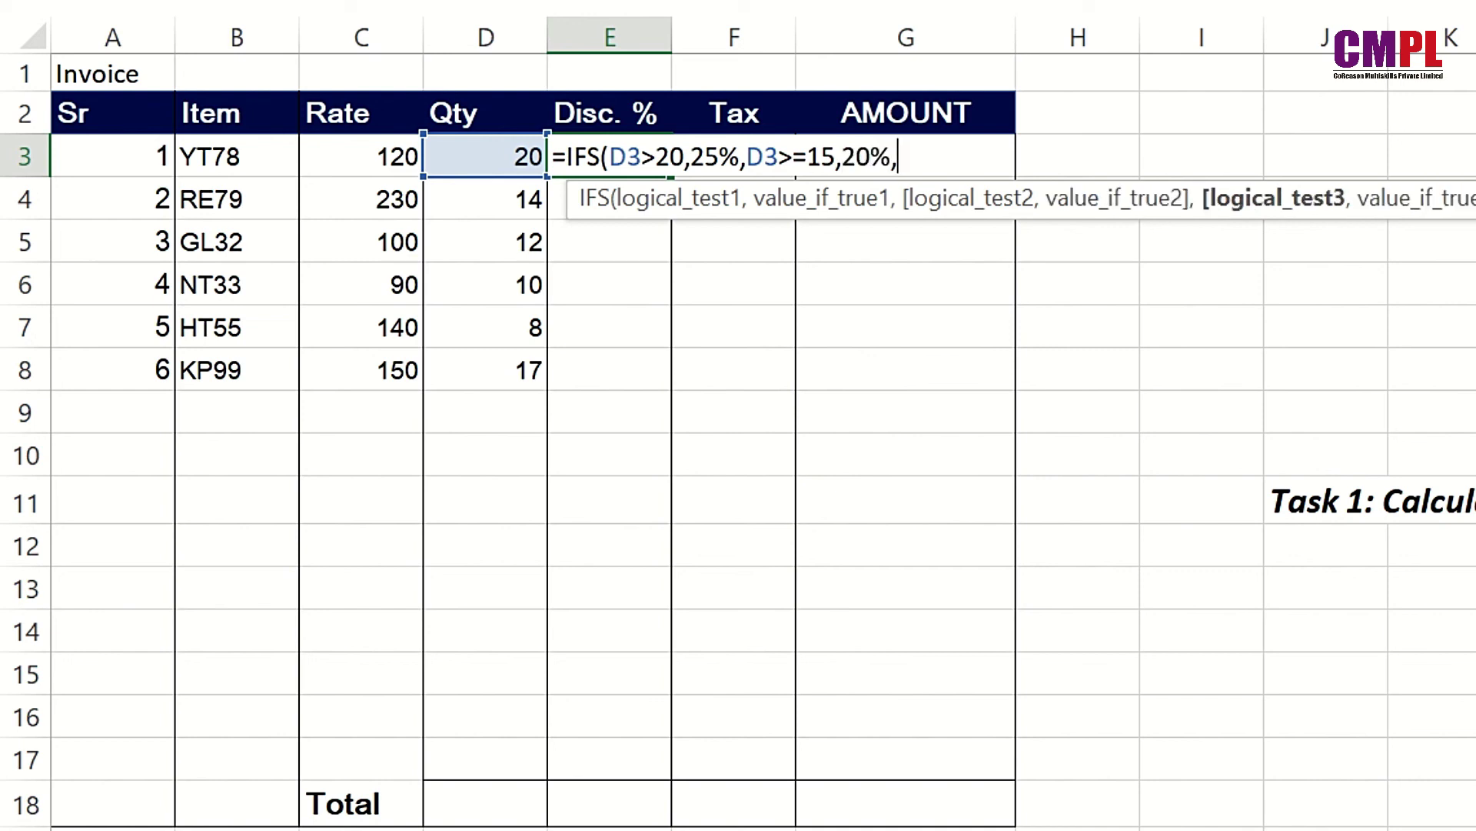
click(462, 147)
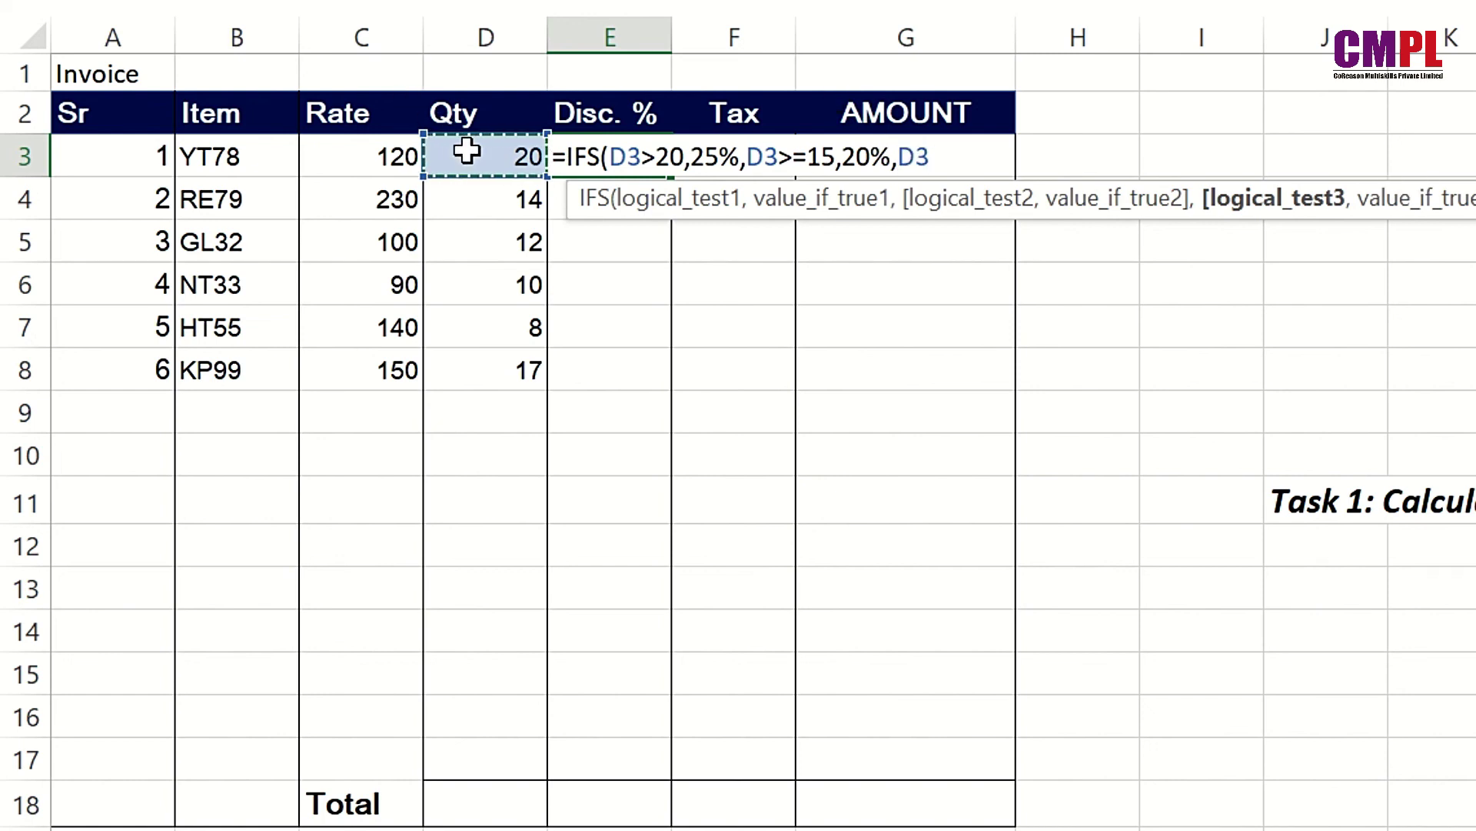
text(>=)
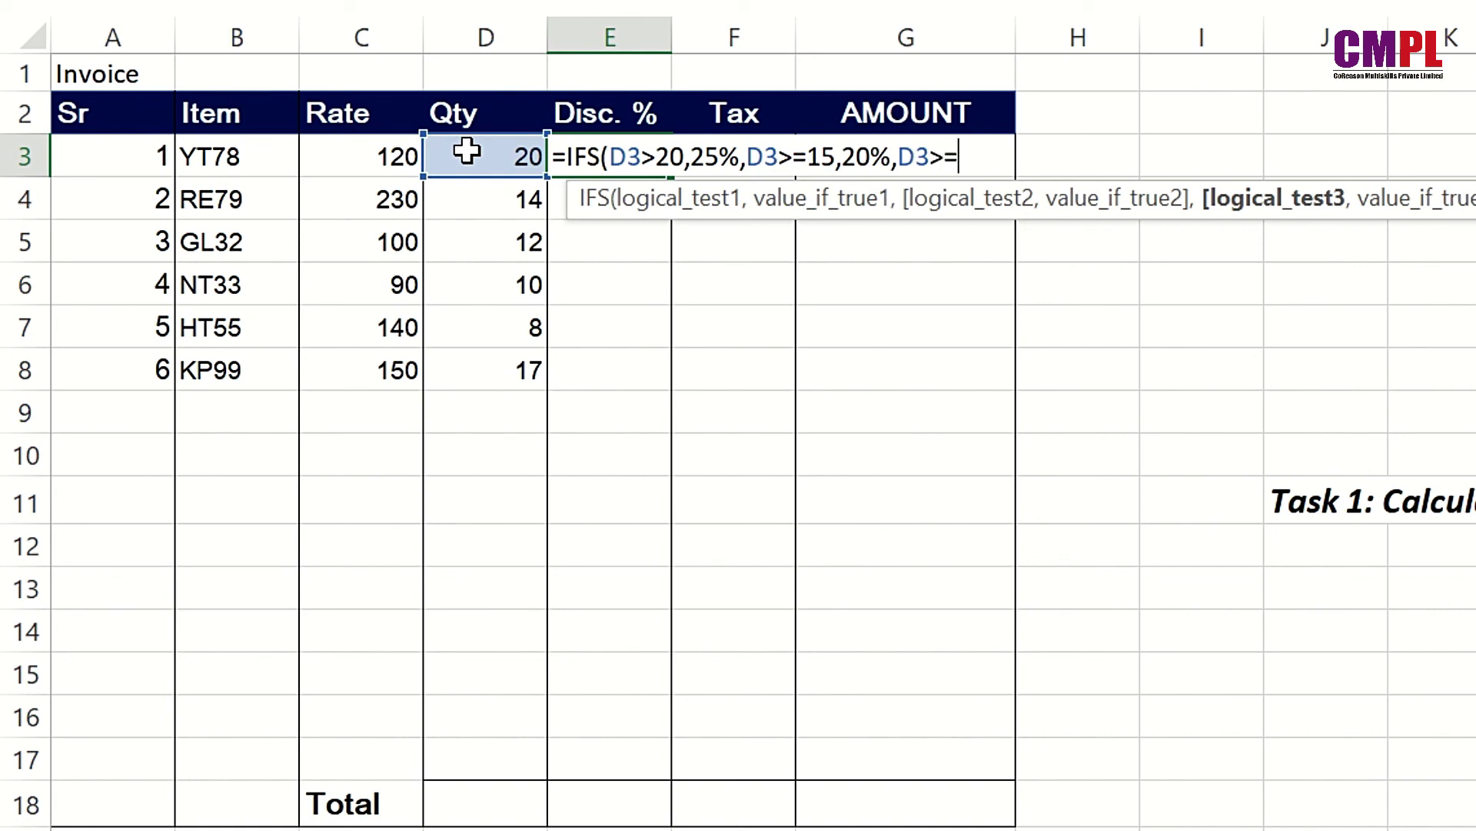
text(10,)
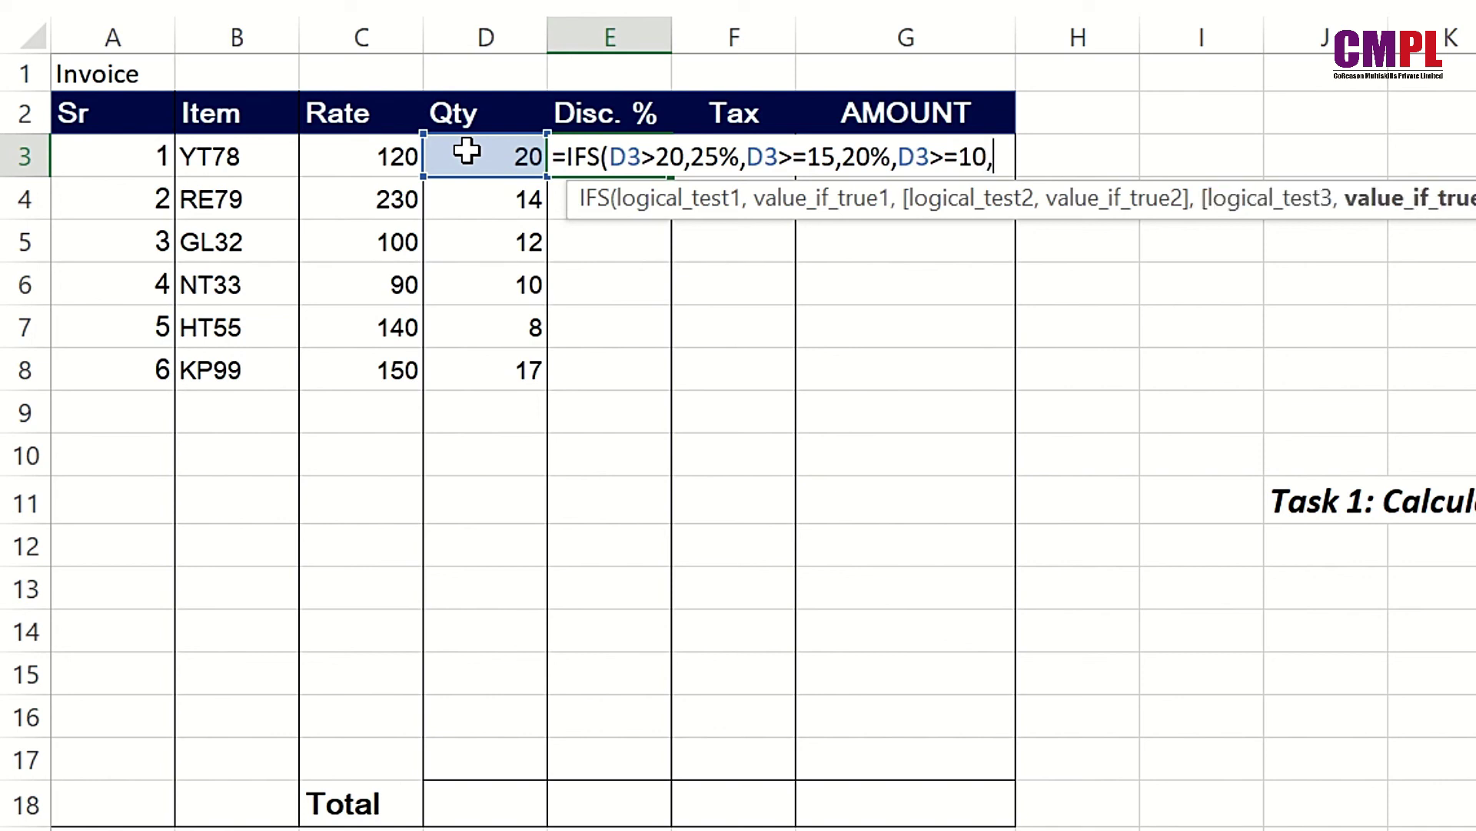
text(15%,)
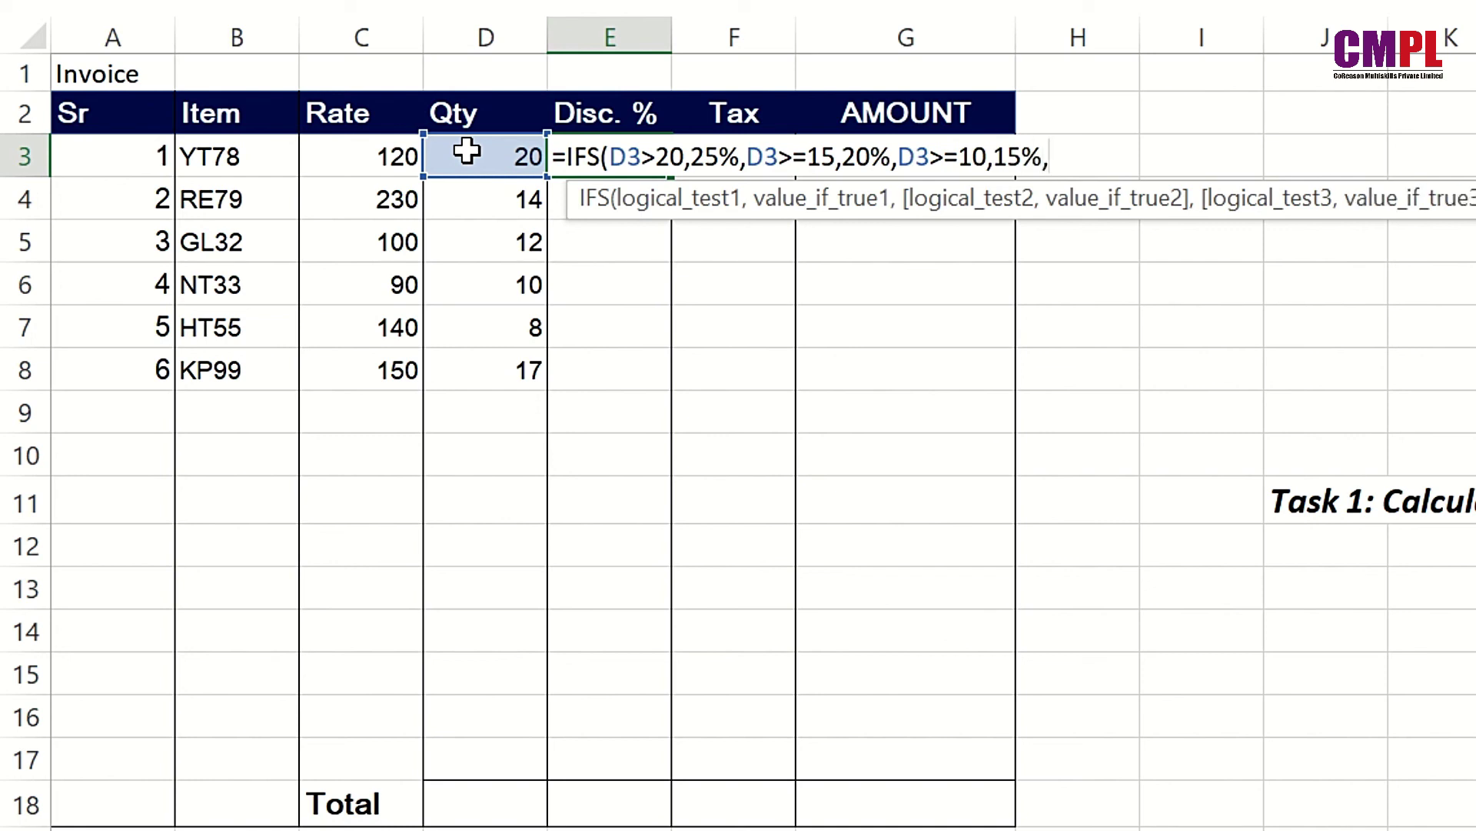
Finish the E3 formula with D3<10 returning 0, and fill it down through E8.
click(500, 154)
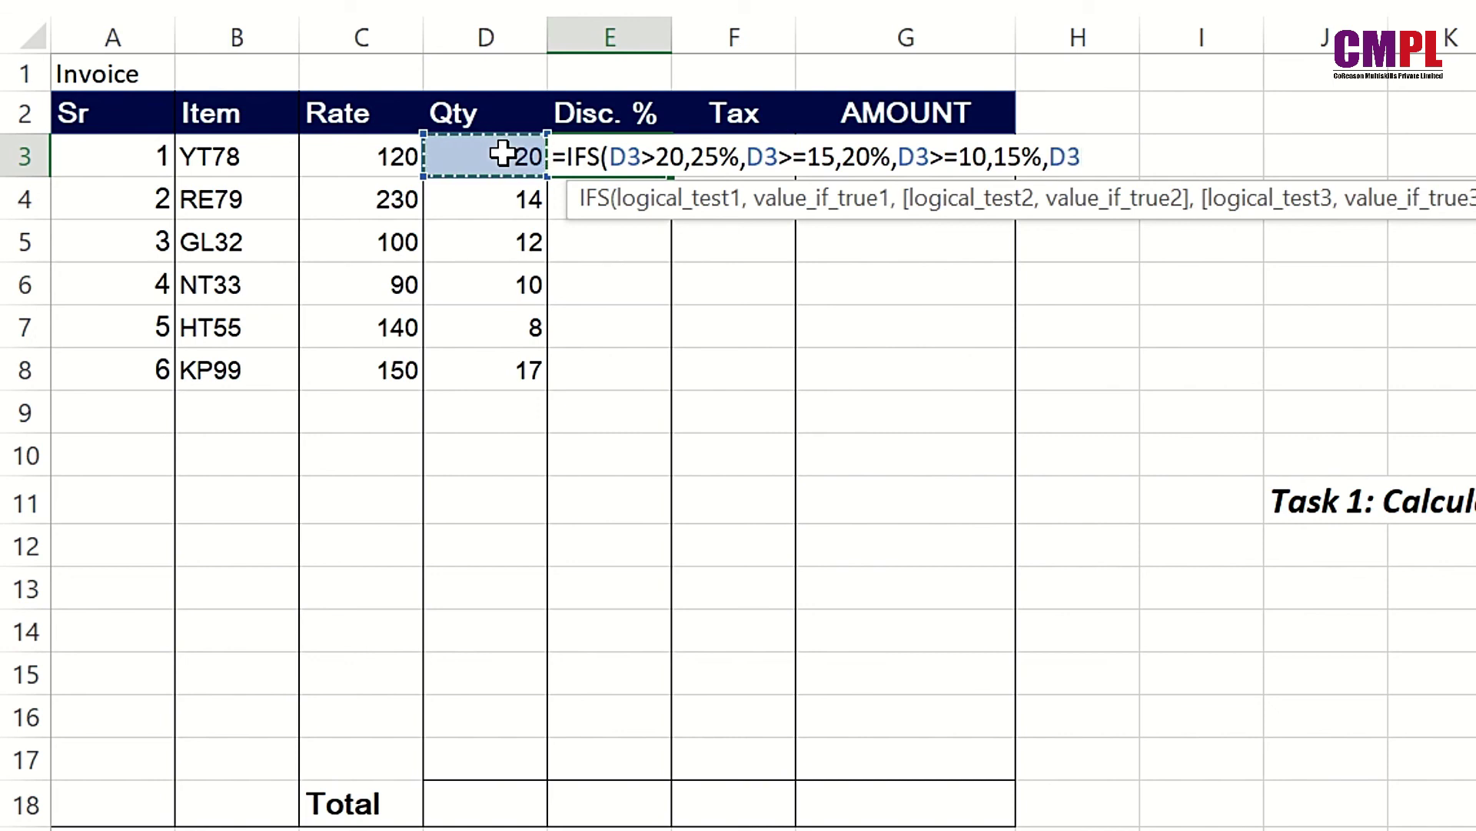
text(<)
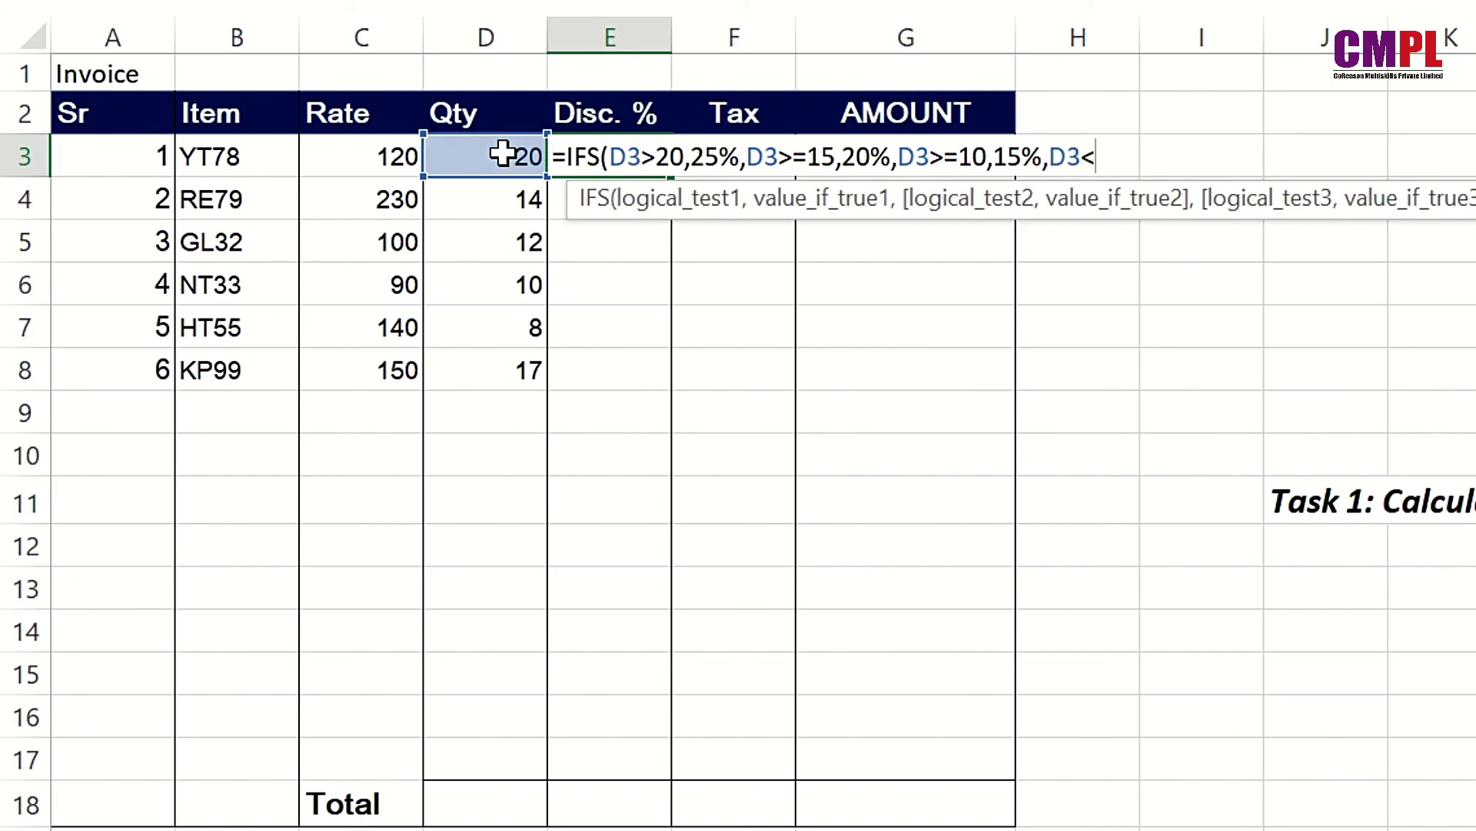
text(10,0))
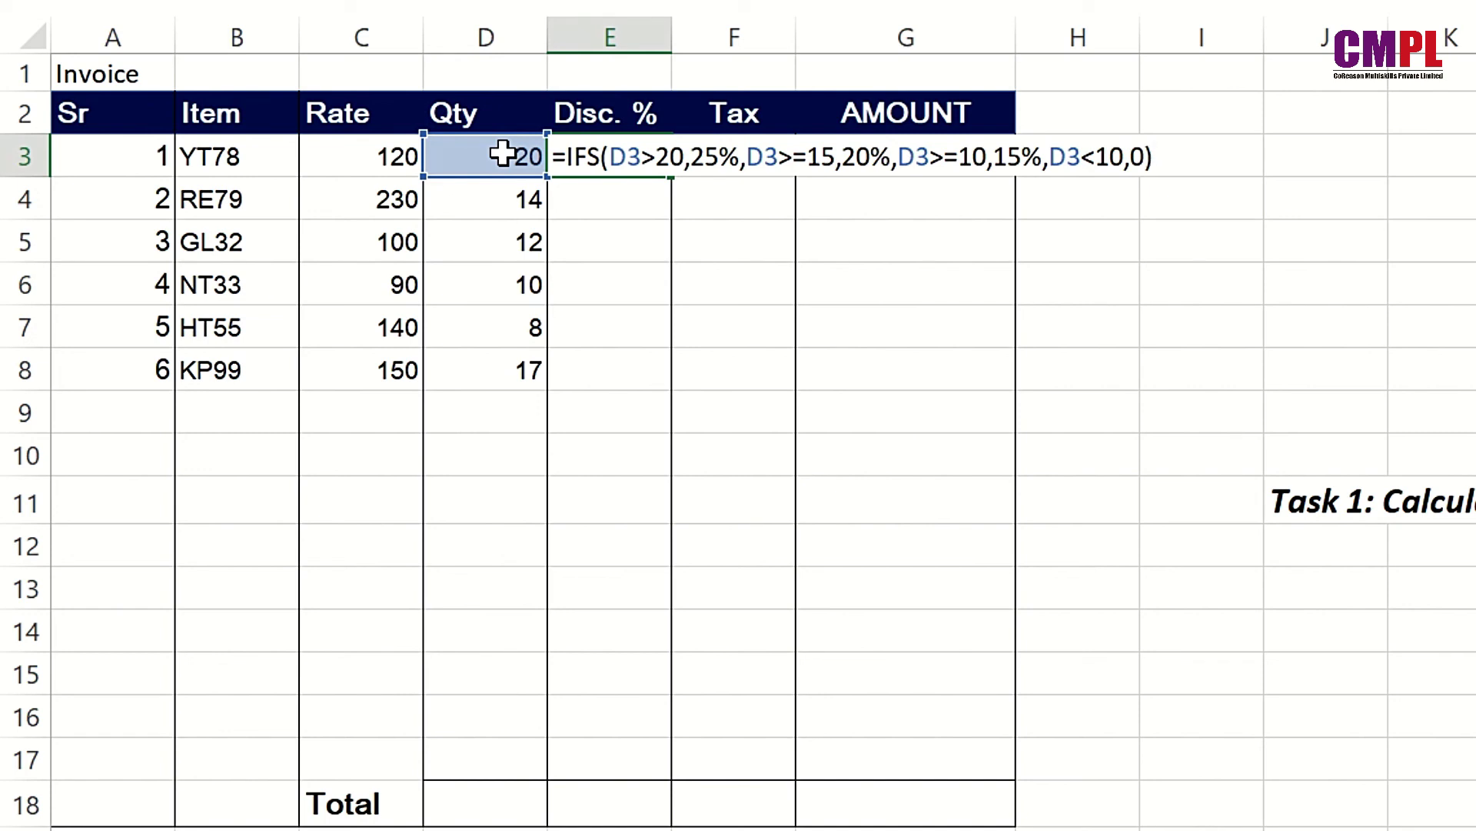
key(Return)
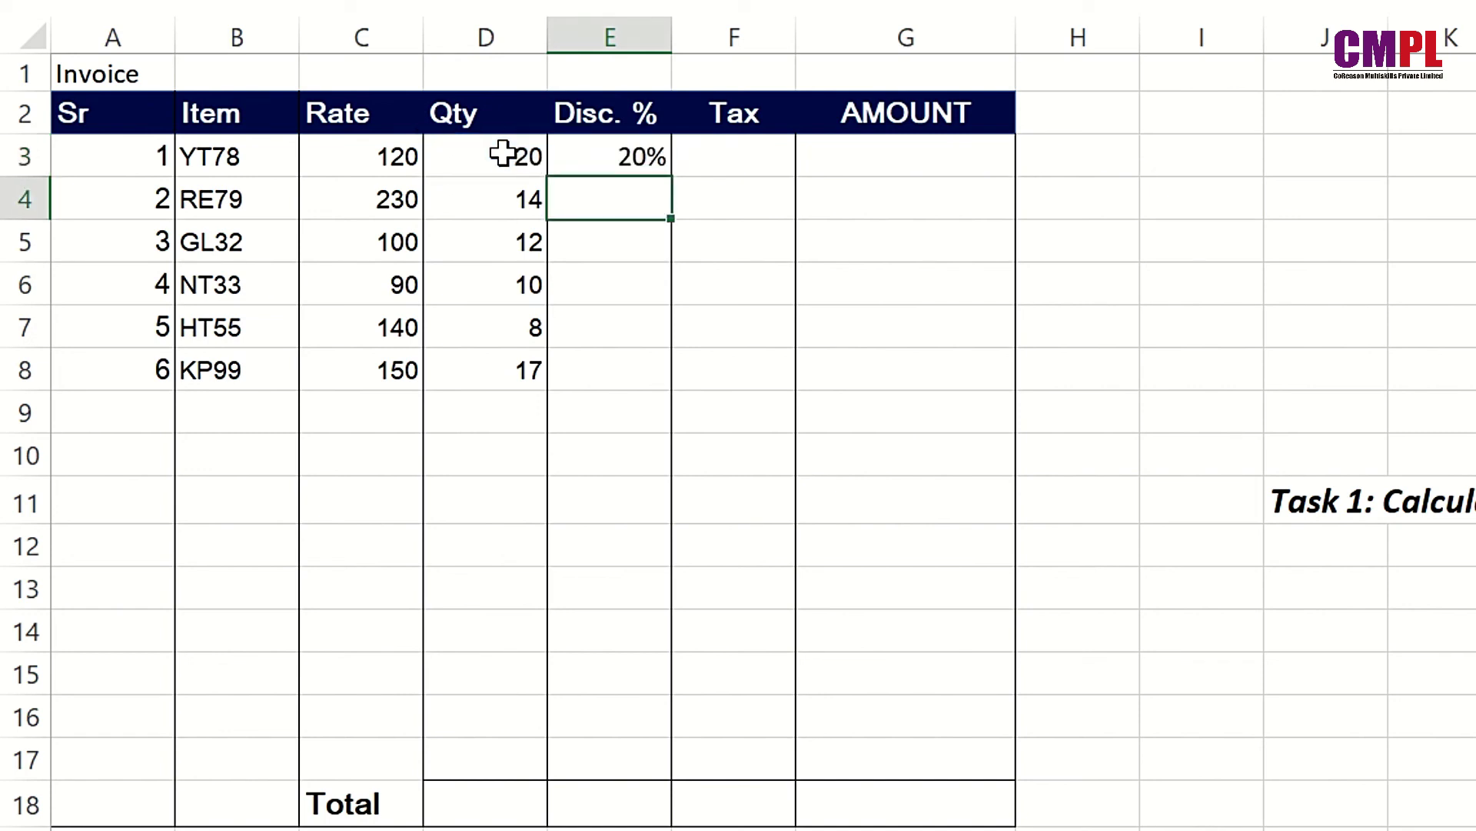
click(644, 164)
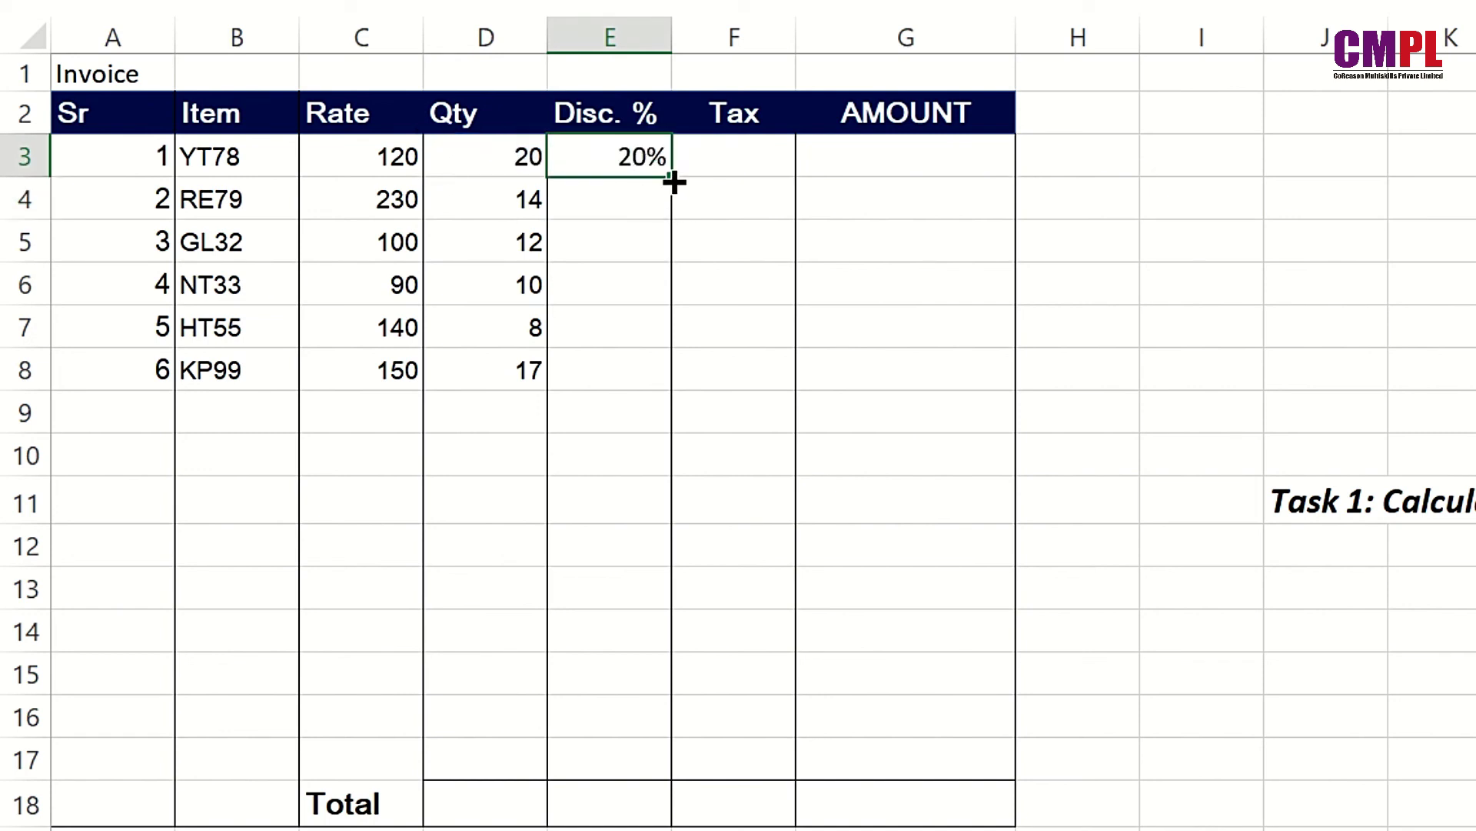
double_click(671, 176)
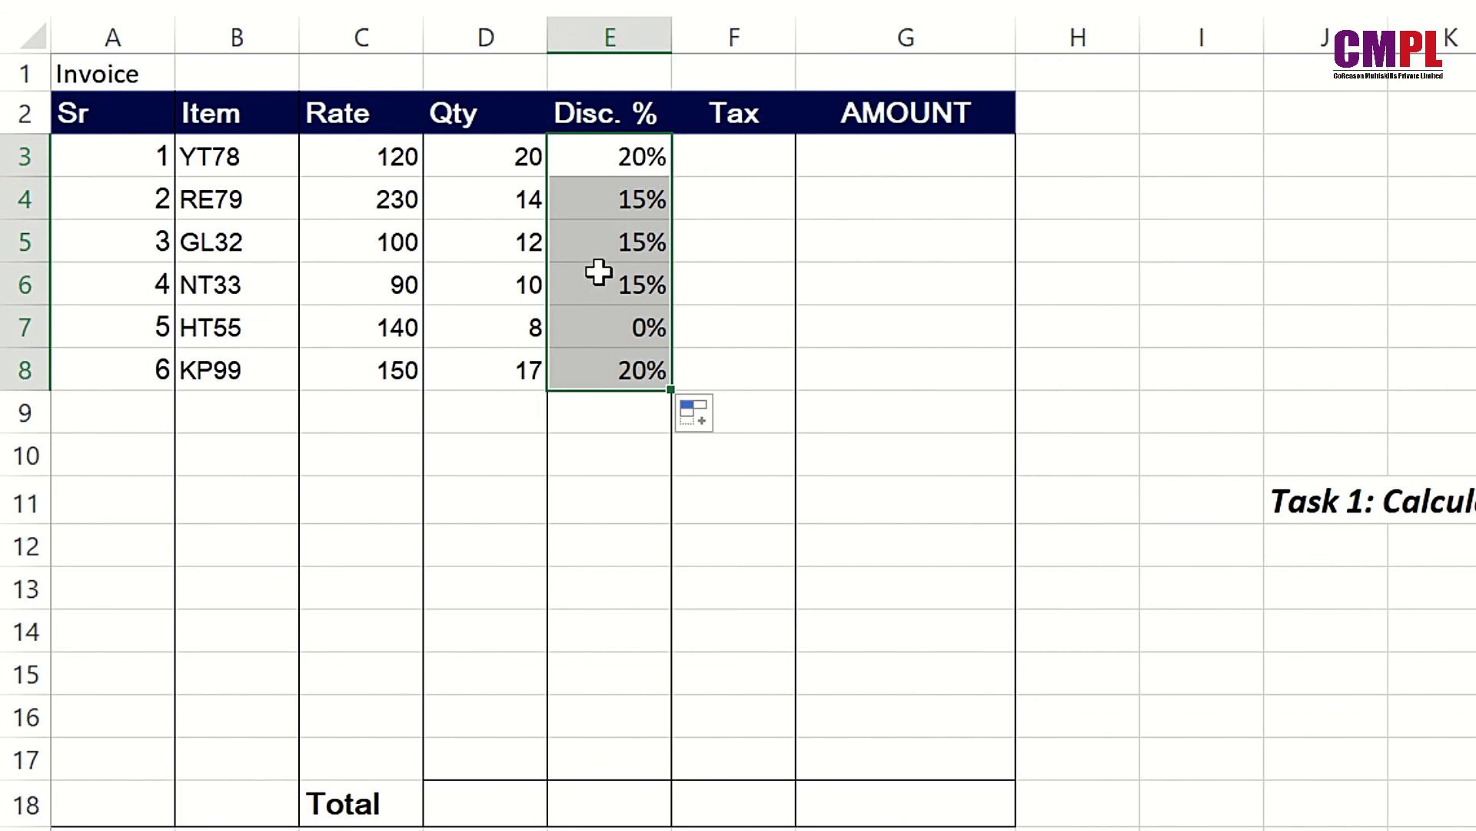
Check the discount formulas in E3 through E8 against the quantities and the Discount Rate Chart.
click(613, 163)
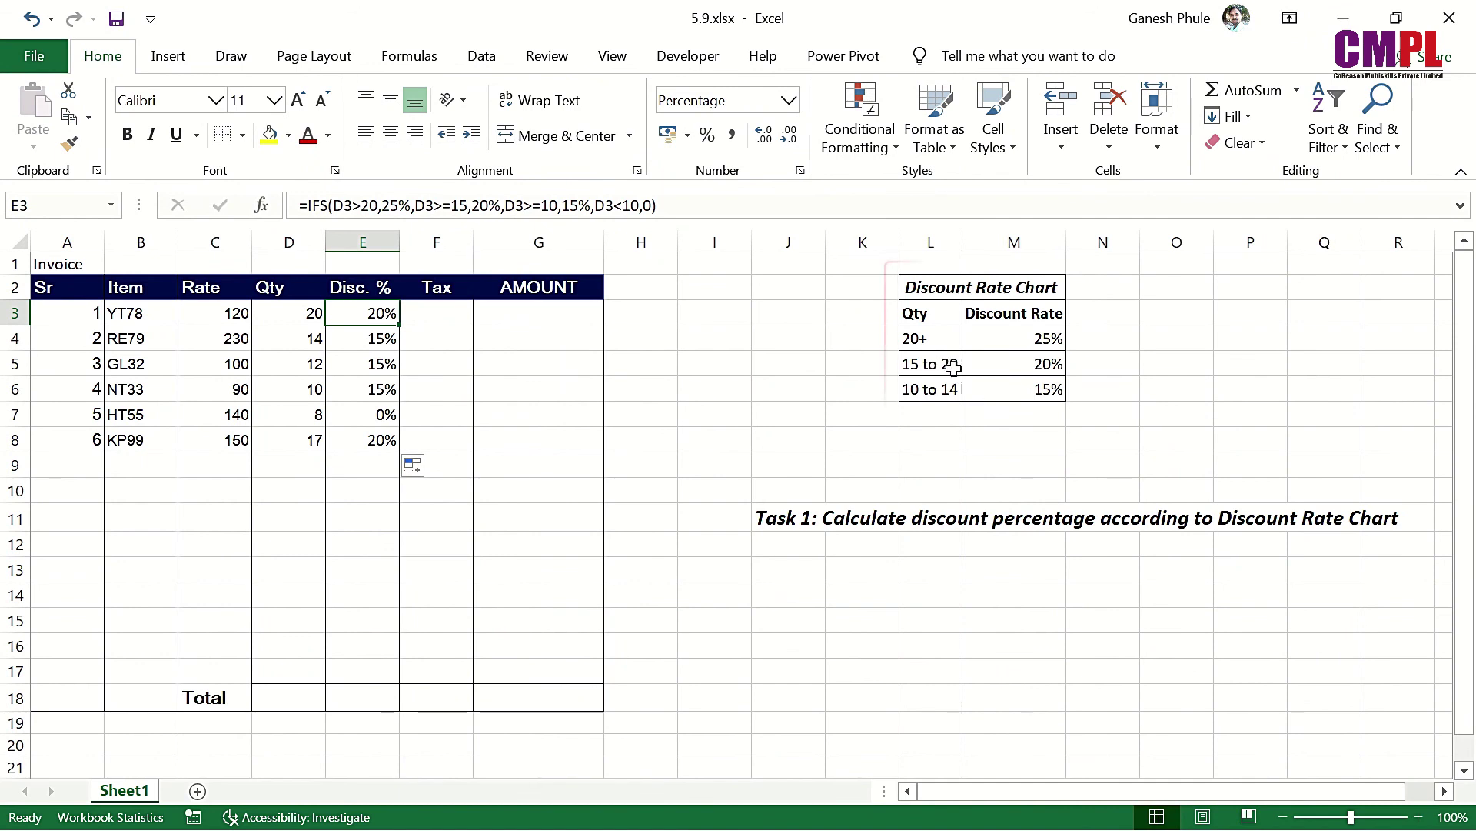
click(377, 334)
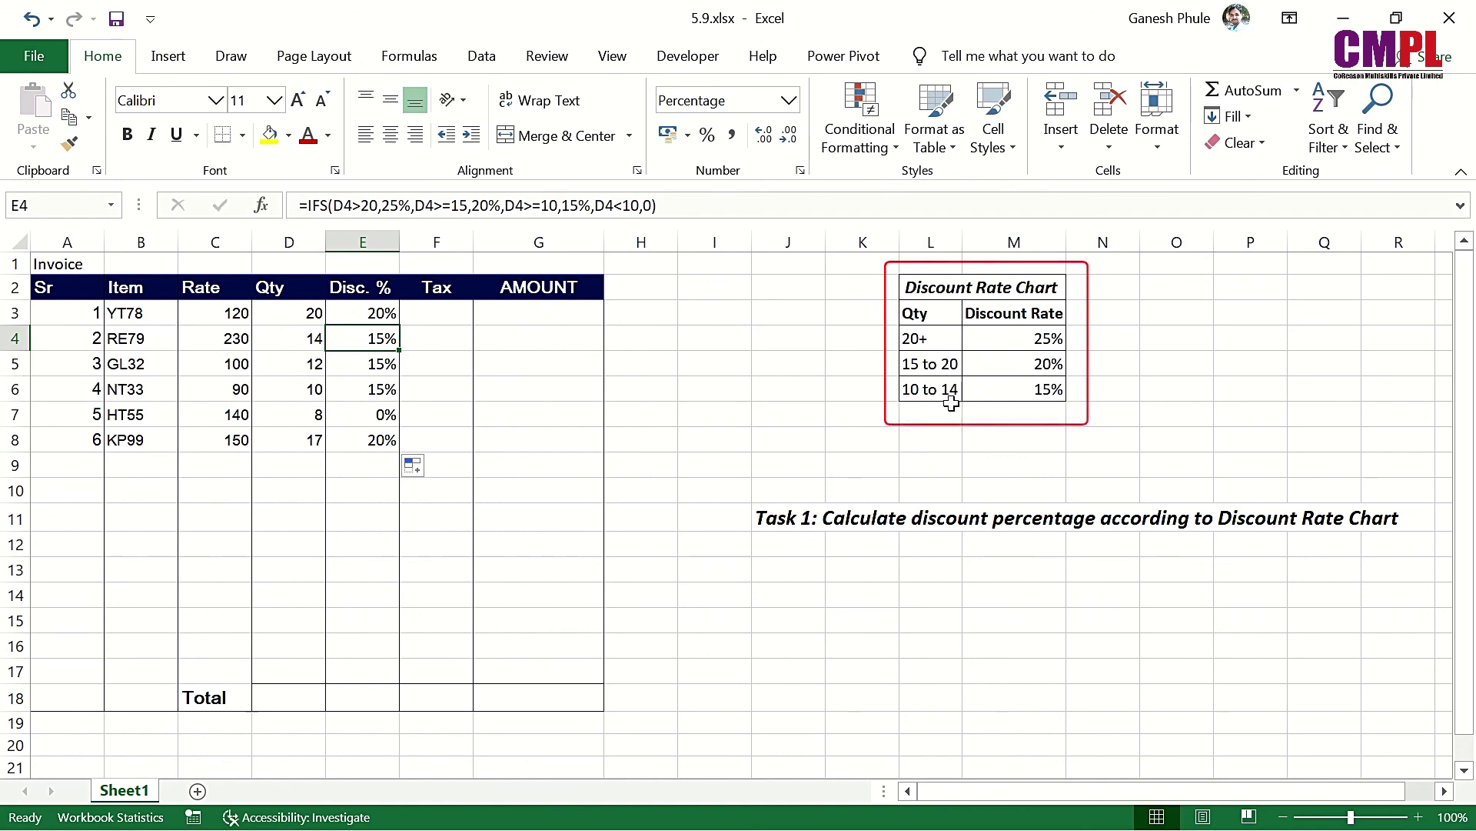
click(381, 359)
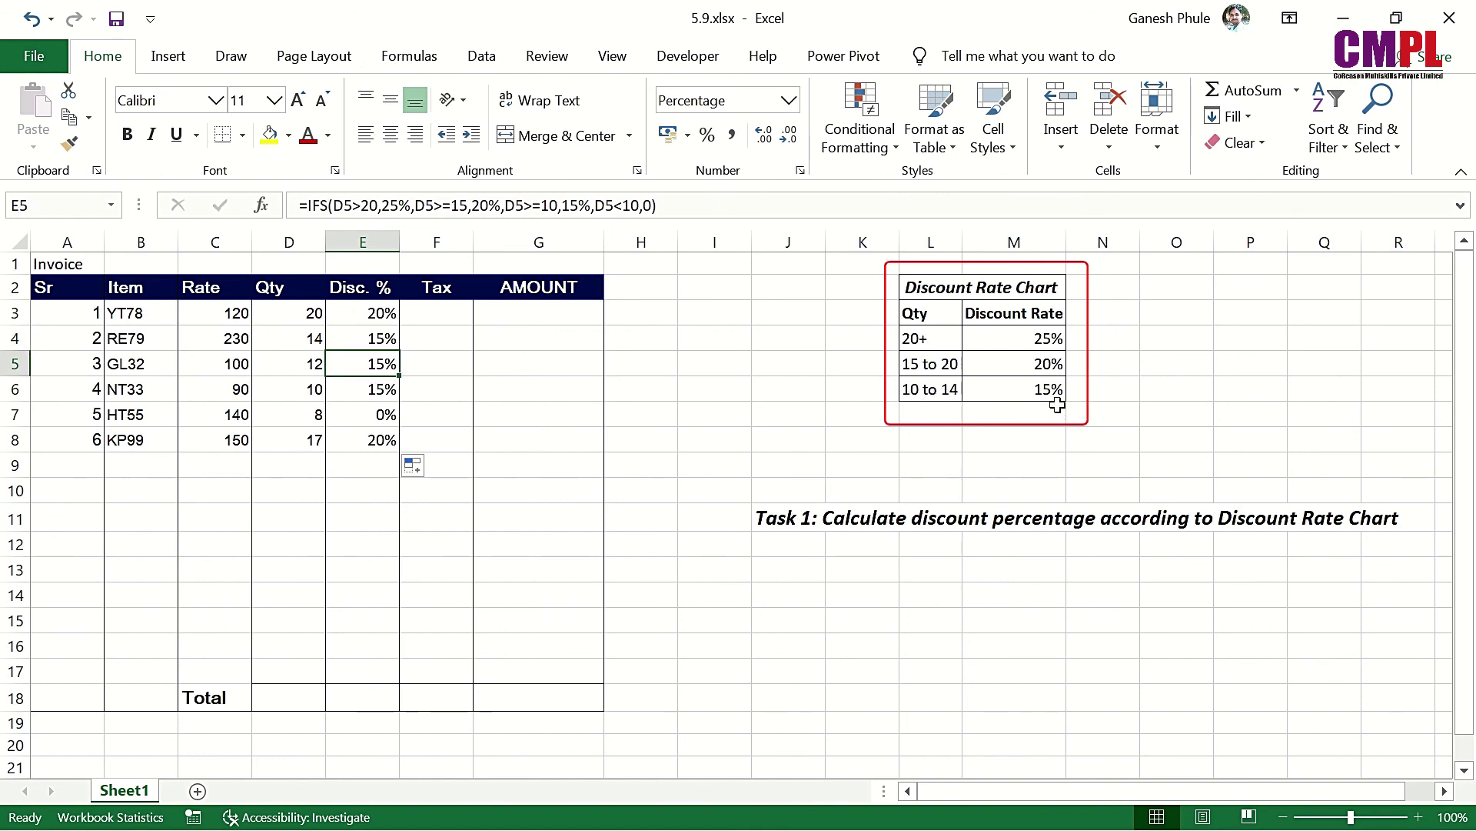
click(372, 393)
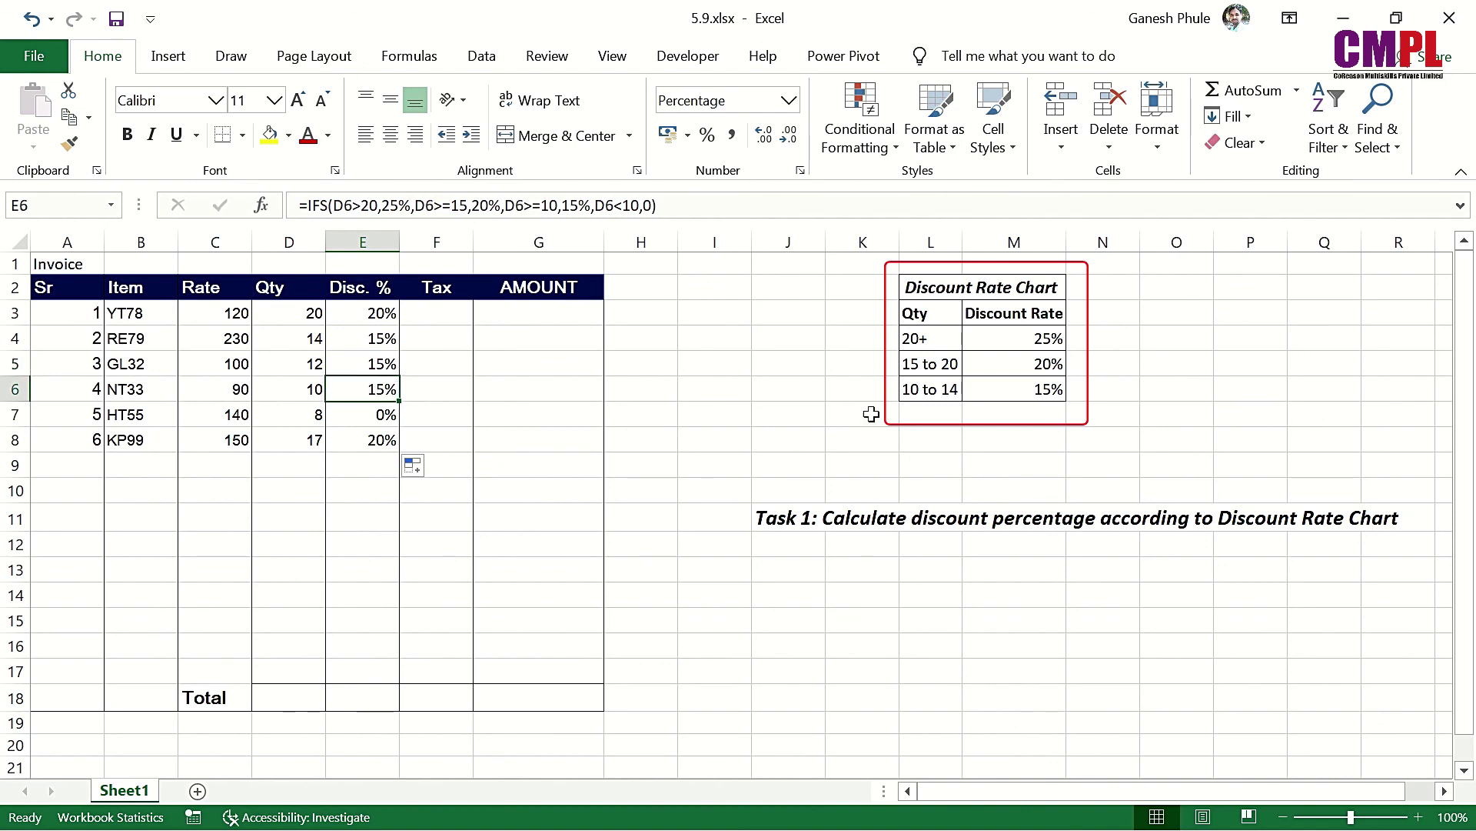
click(377, 418)
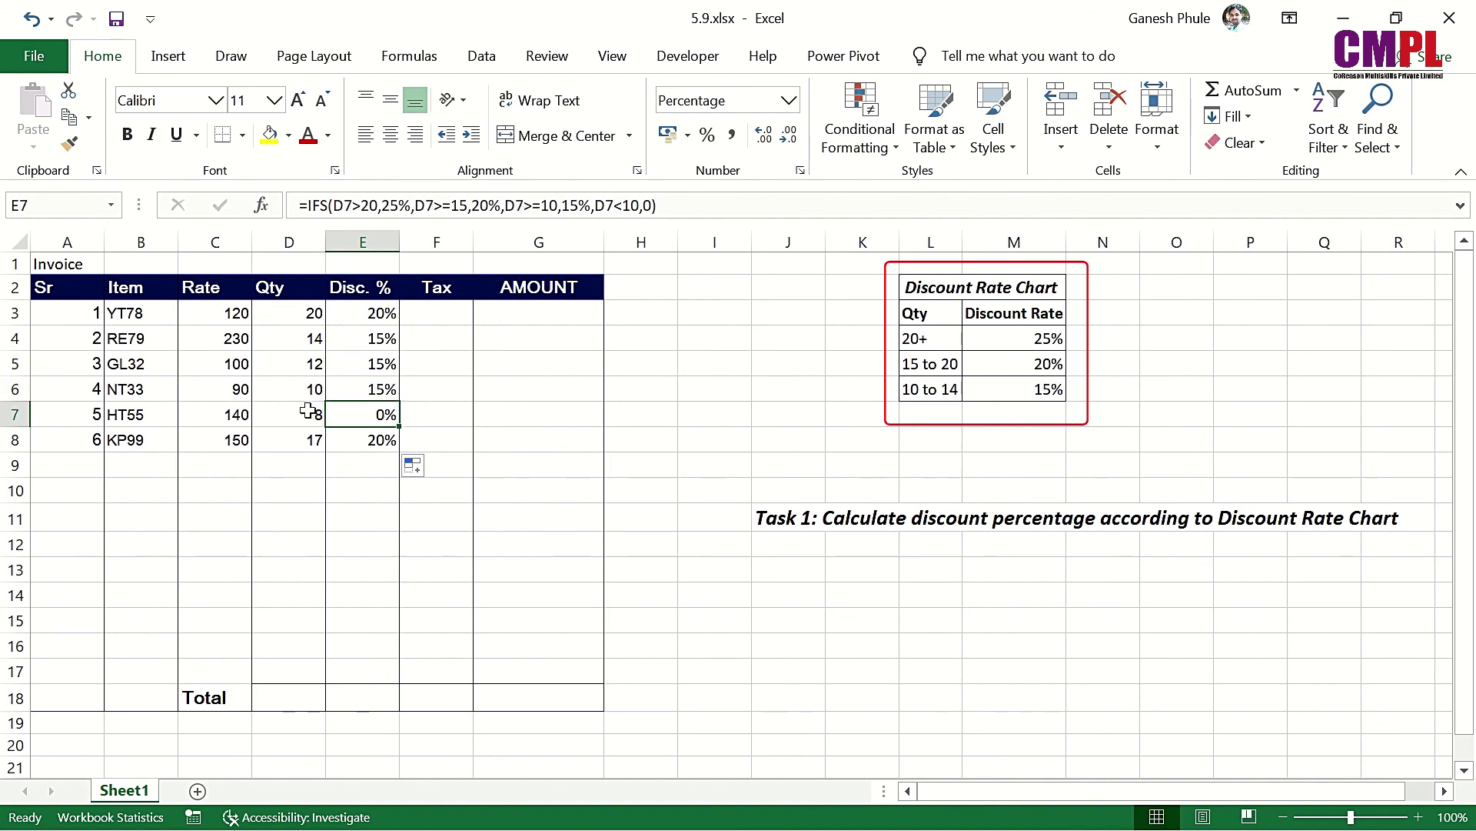
click(364, 444)
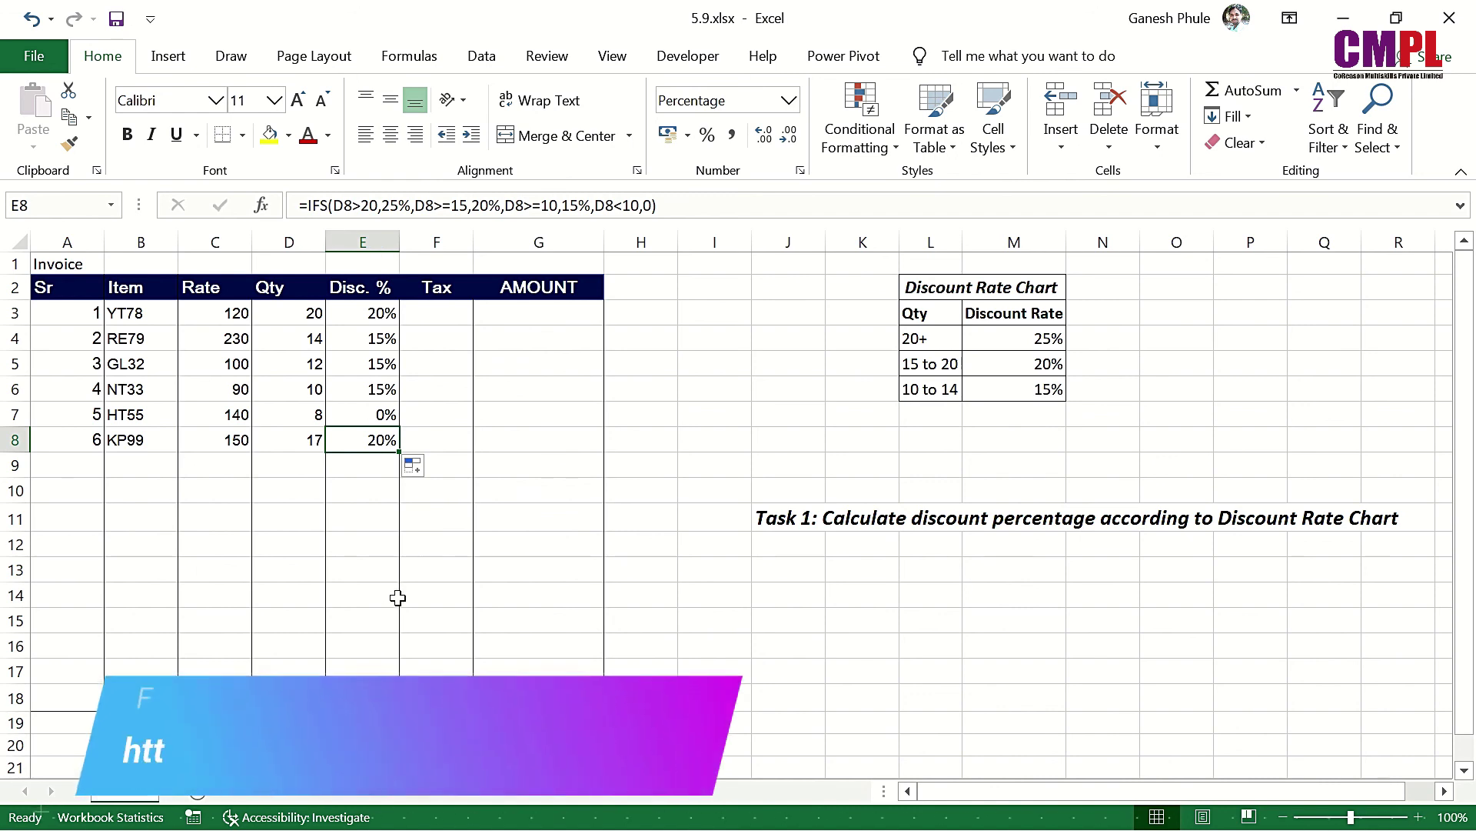
click(466, 445)
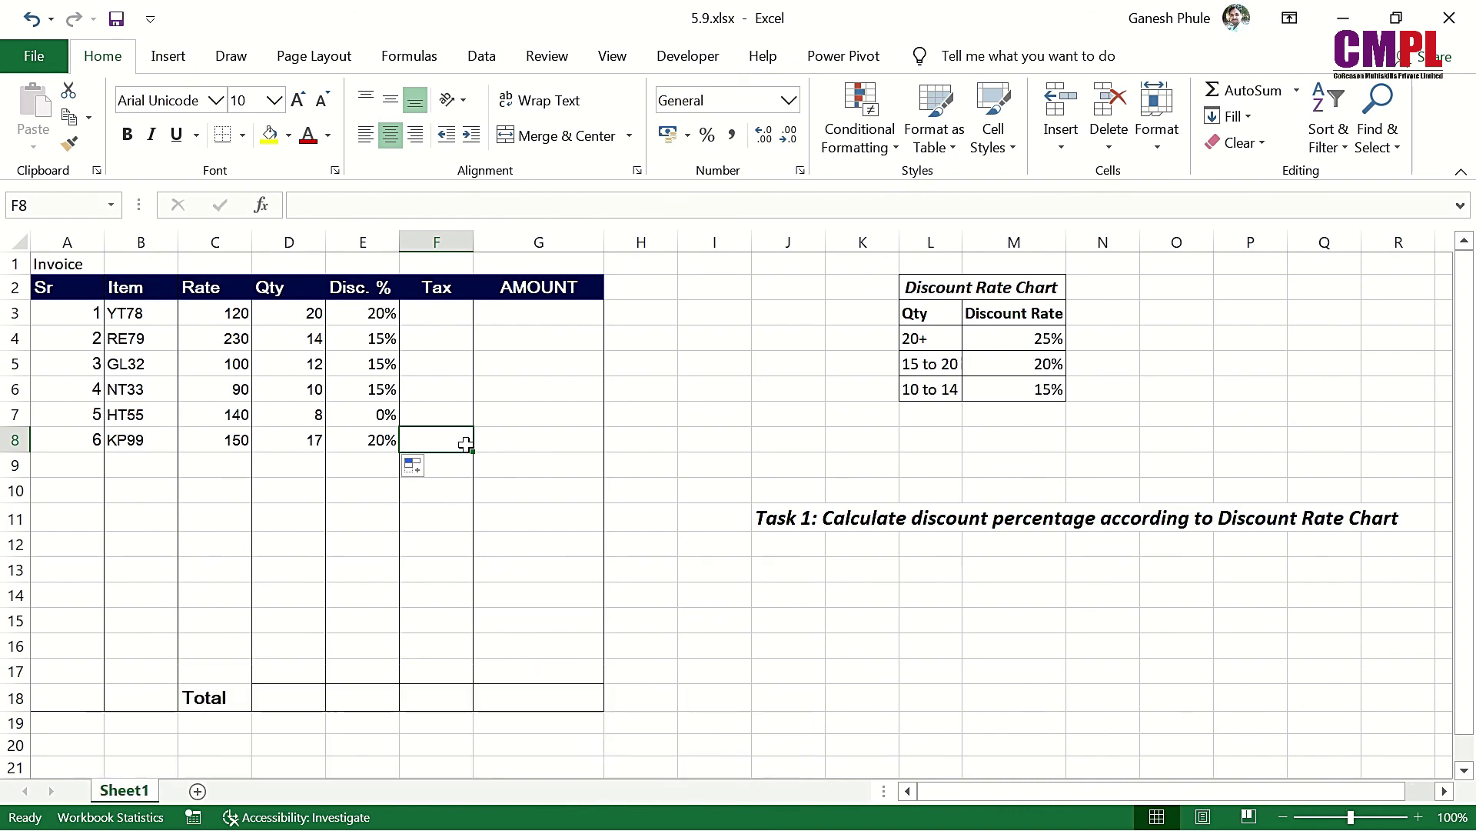